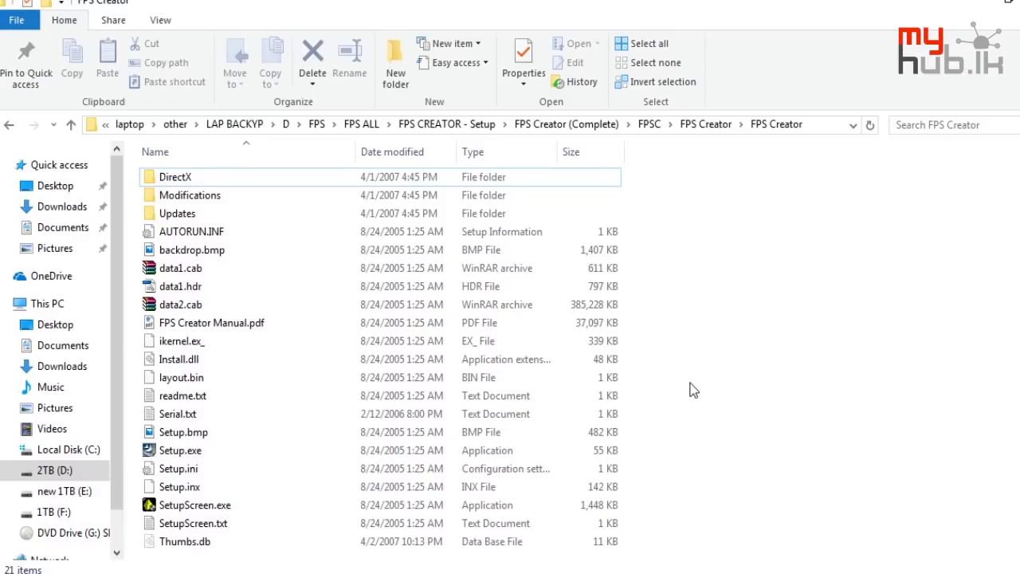
Launch Setup.exe, enter the user name, and copy the serial number from Serial.txt
double_click(536, 456)
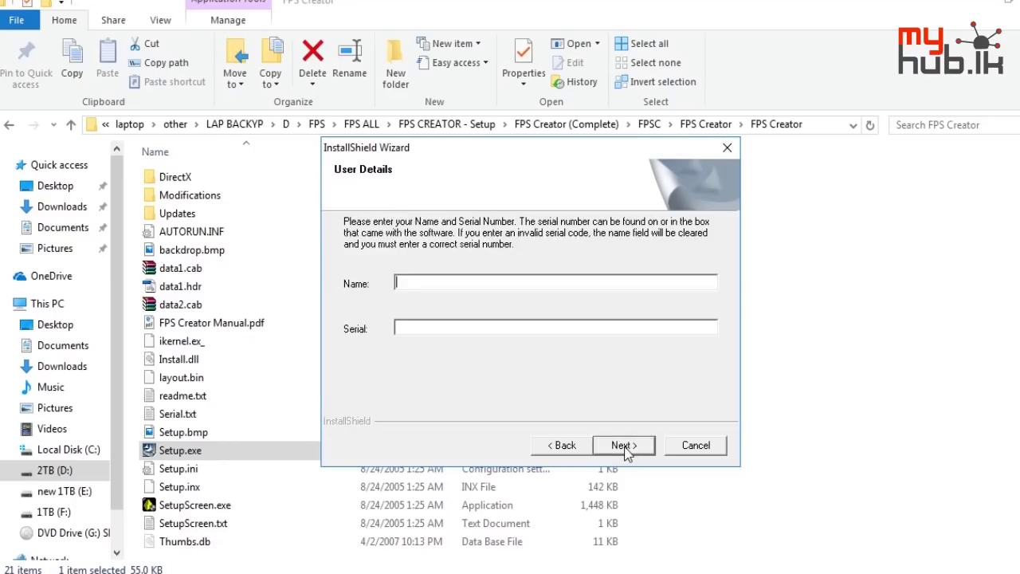
type("myhub")
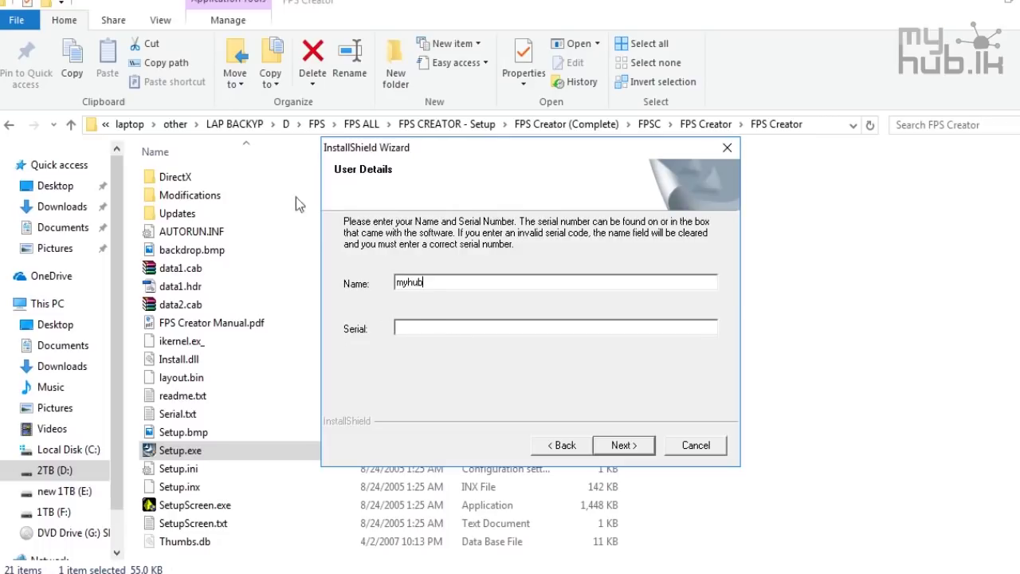
double_click(177, 413)
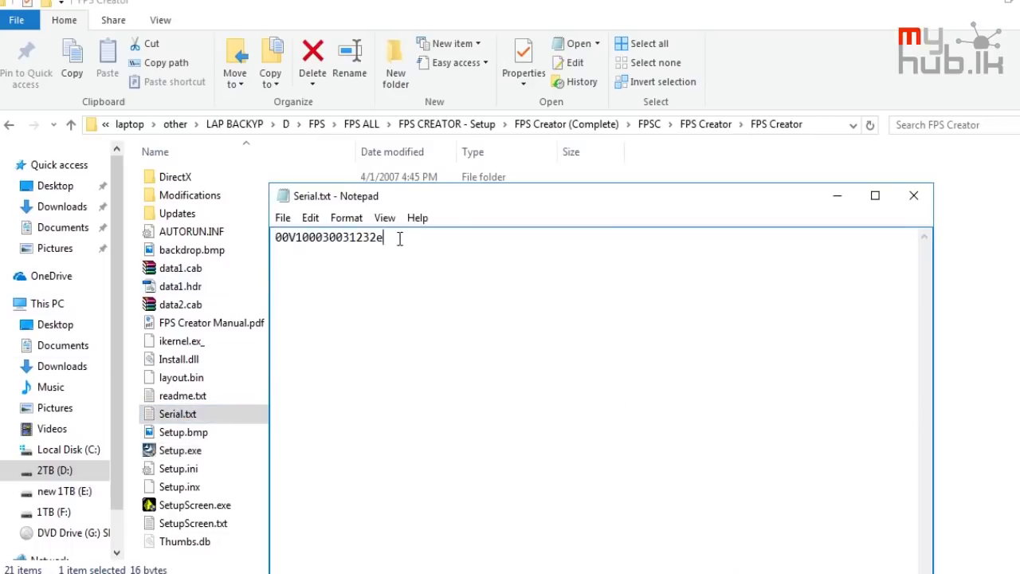
left_click_drag(399, 237, 230, 196)
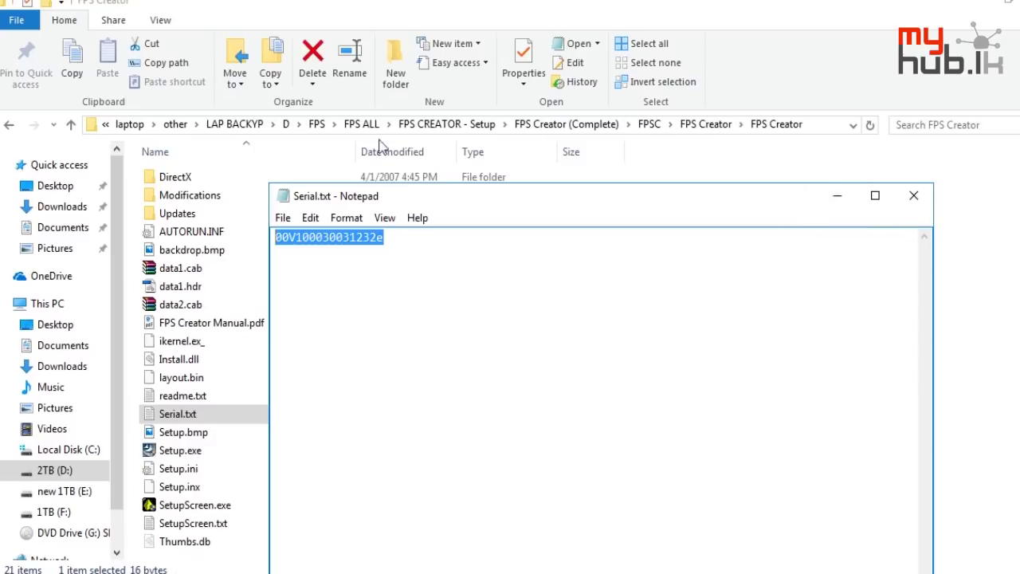
left_click(352, 241)
left_click_drag(384, 239, 271, 243)
key("ctrl+c")
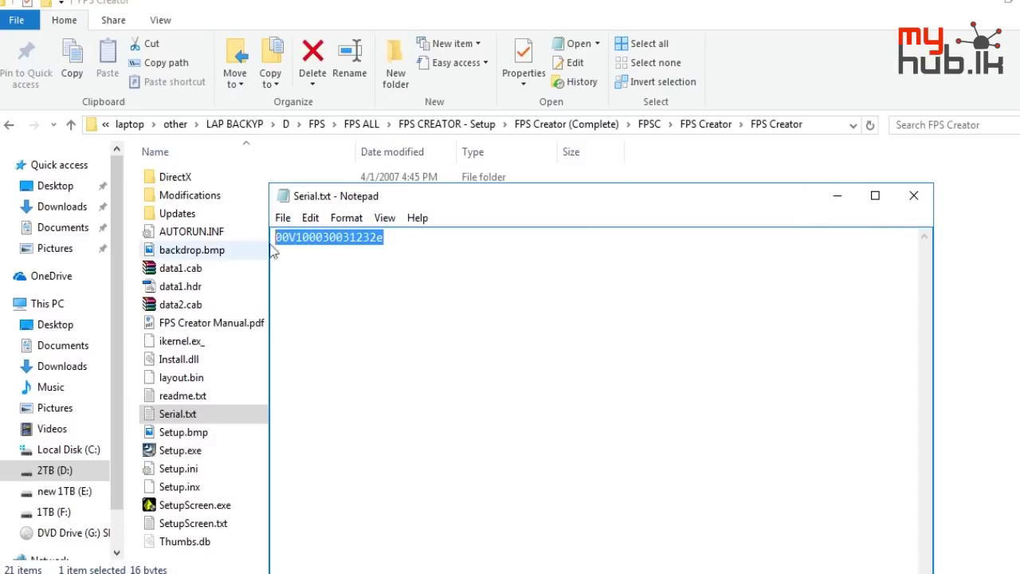
left_click(837, 195)
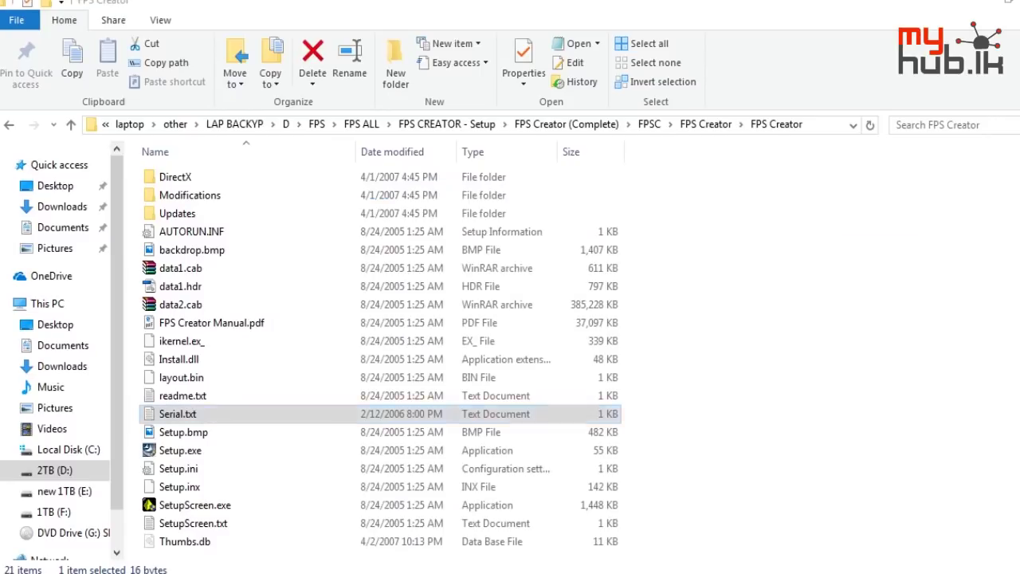
key("alt+Tab")
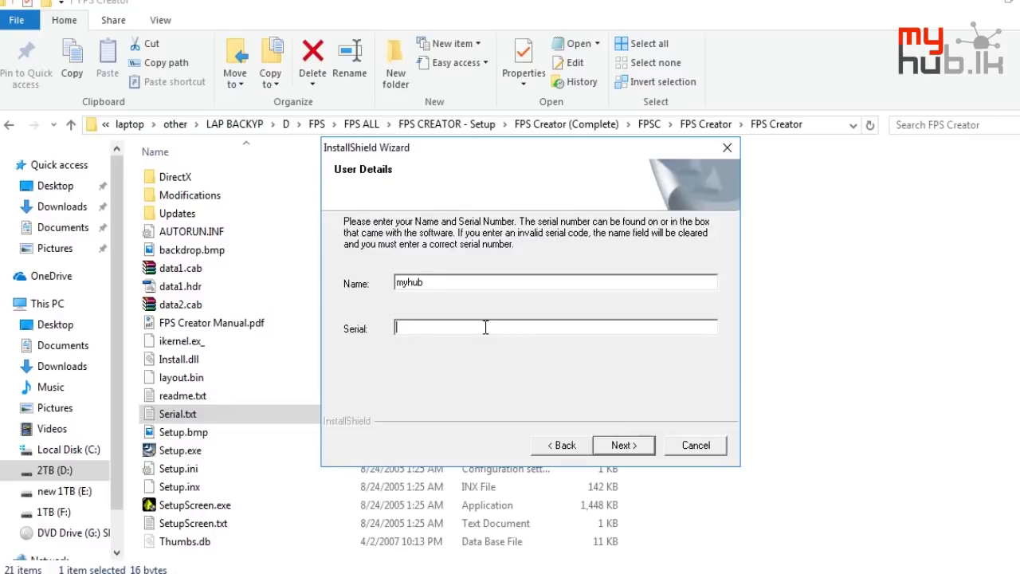
Paste the serial number and start the FPS Creator installation, returning to Explorer
key("ctrl+v")
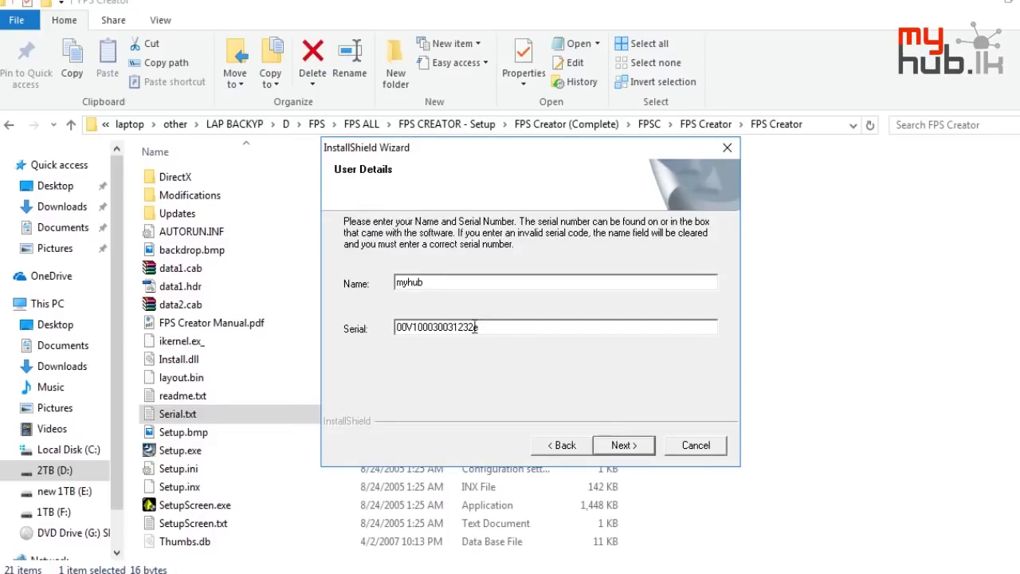
left_click(624, 445)
left_click(622, 445)
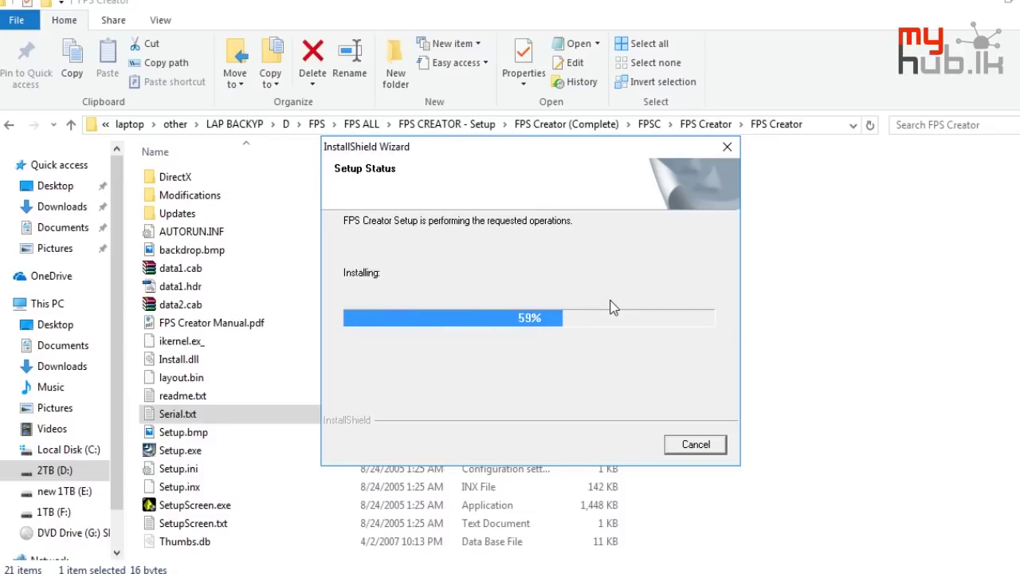
left_click(706, 126)
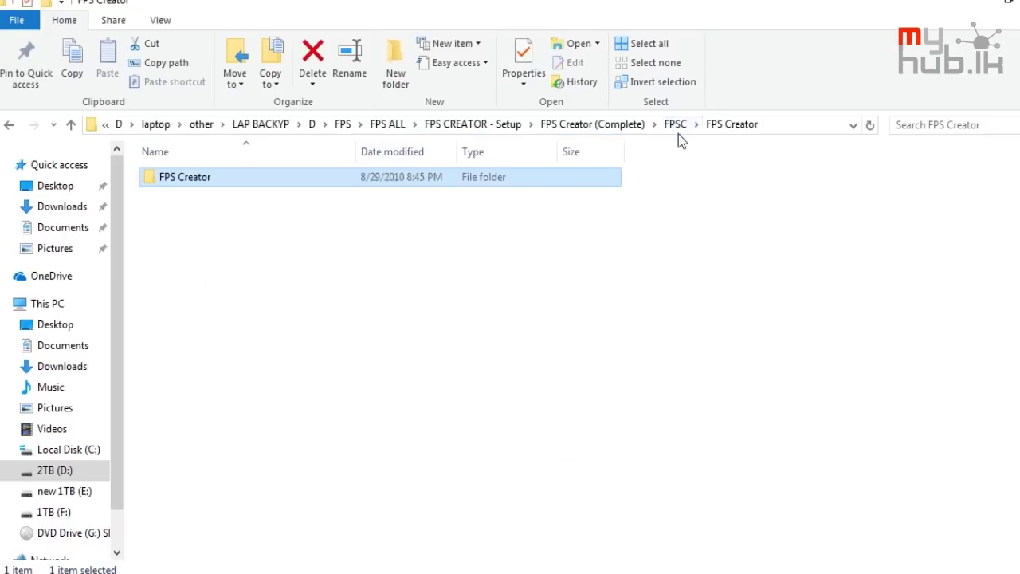
Open the FPS Creator Model Packs folder and look inside pack folder 1
left_click(592, 125)
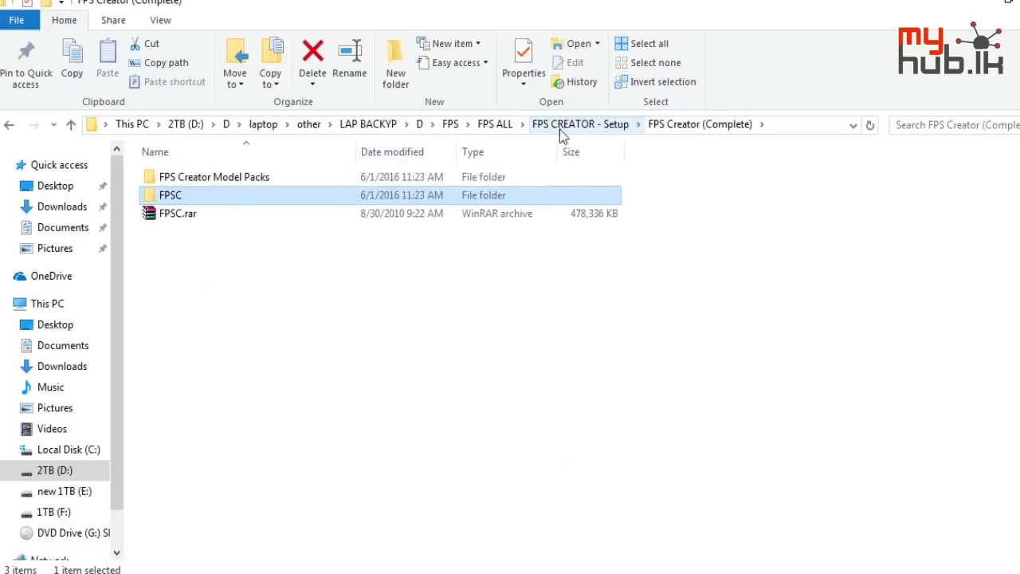
double_click(372, 179)
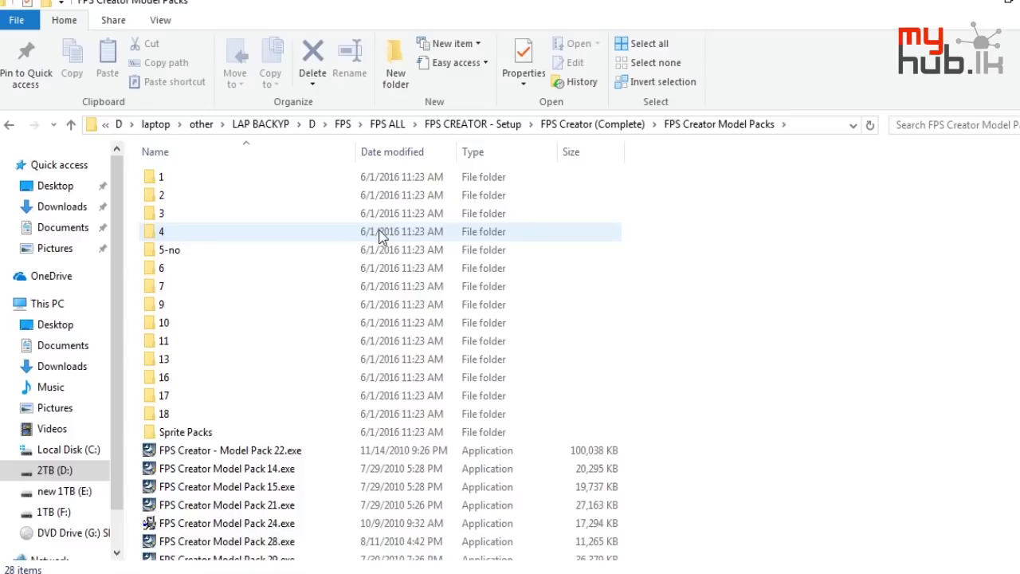
double_click(355, 177)
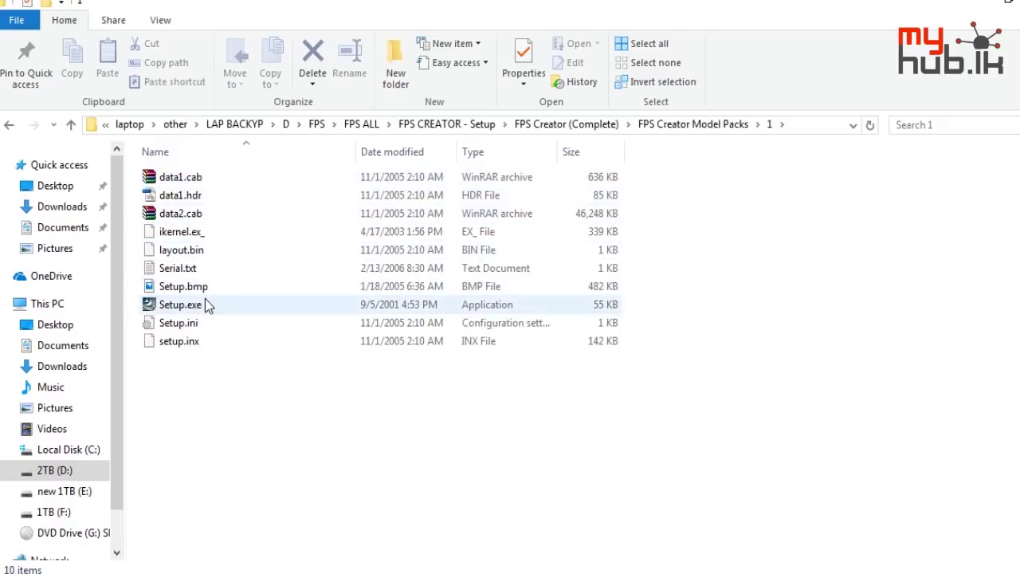
left_click(10, 126)
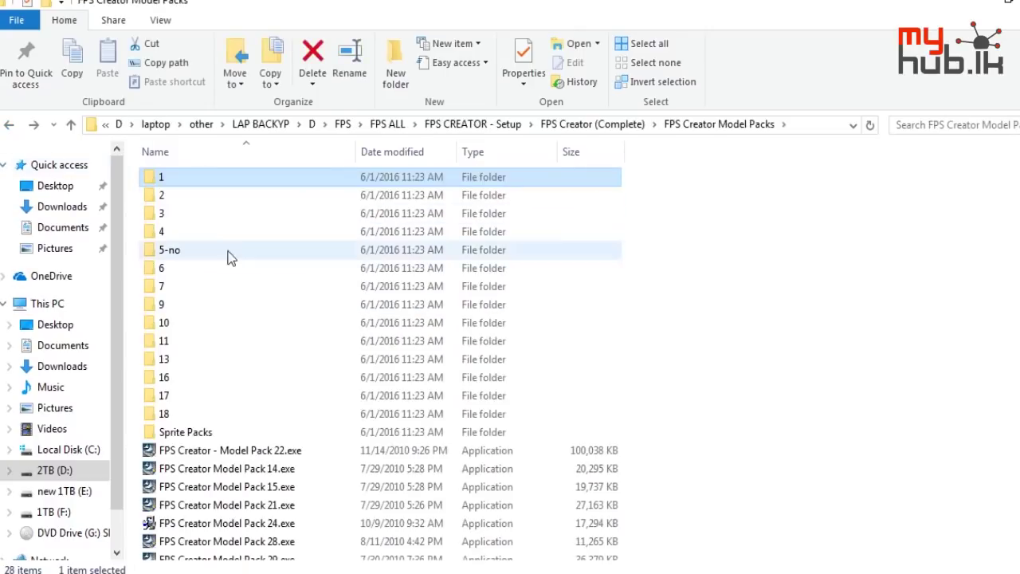
scroll(204, 381, "down", 2)
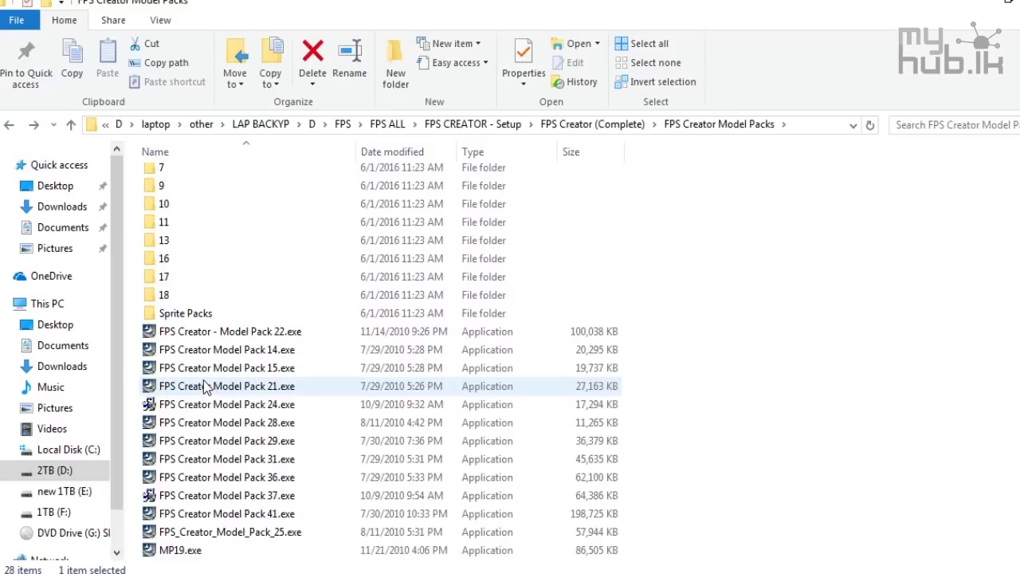
scroll(343, 342, "up", 2)
Open pack folder 2, view its Serial.txt, then go back
double_click(161, 201)
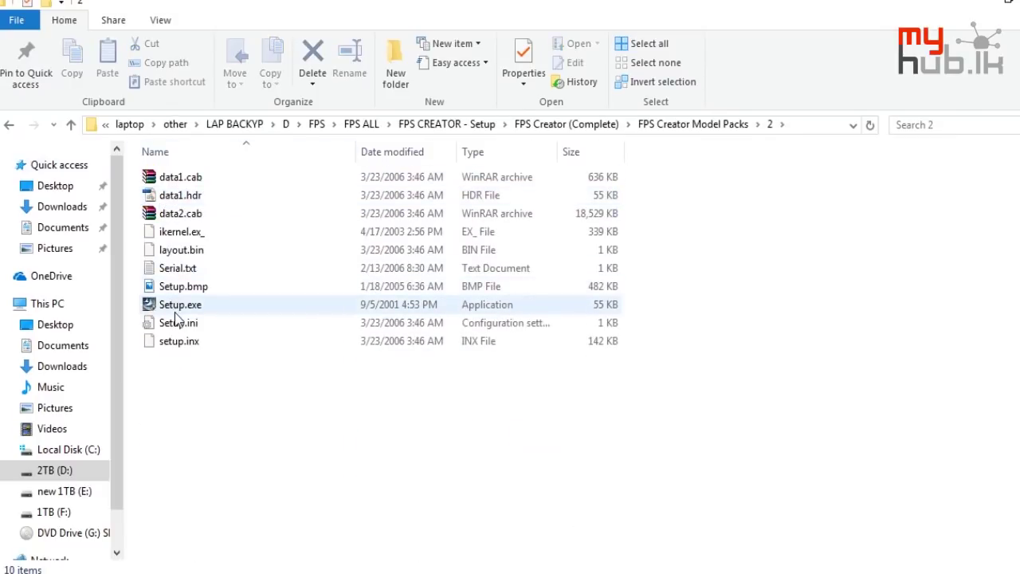
mouse_move(164, 306)
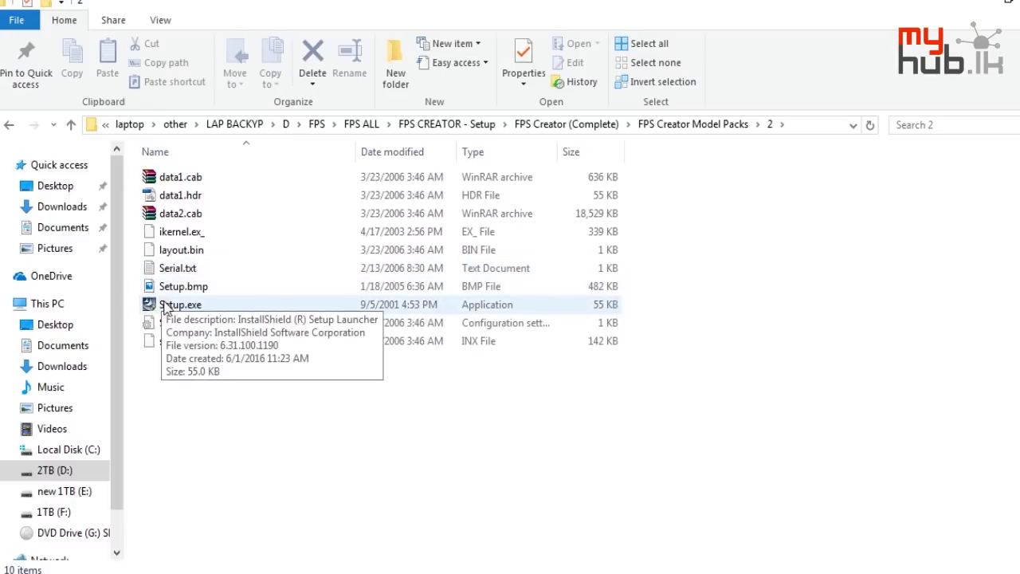
double_click(182, 271)
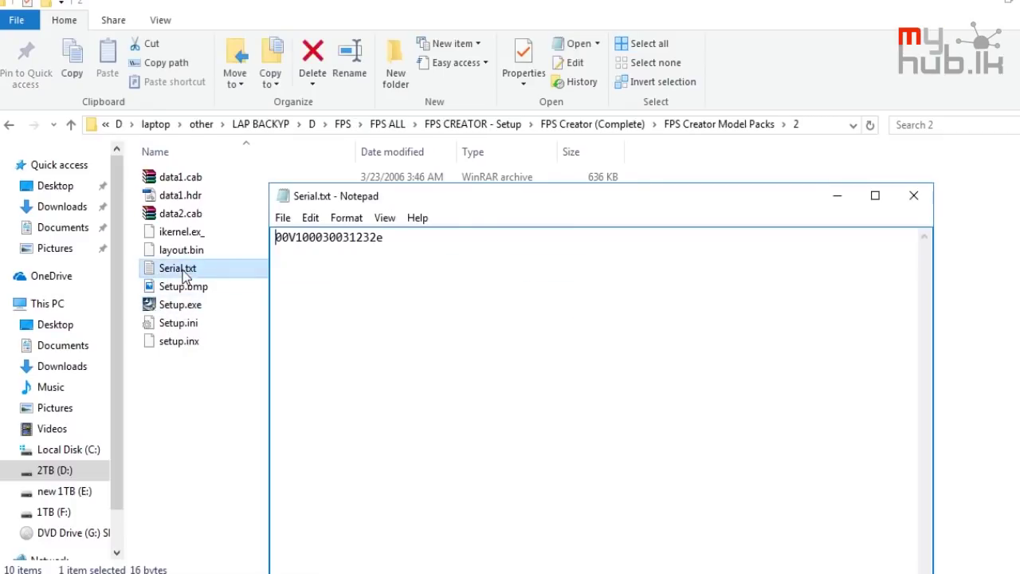
left_click(910, 199)
left_click(9, 125)
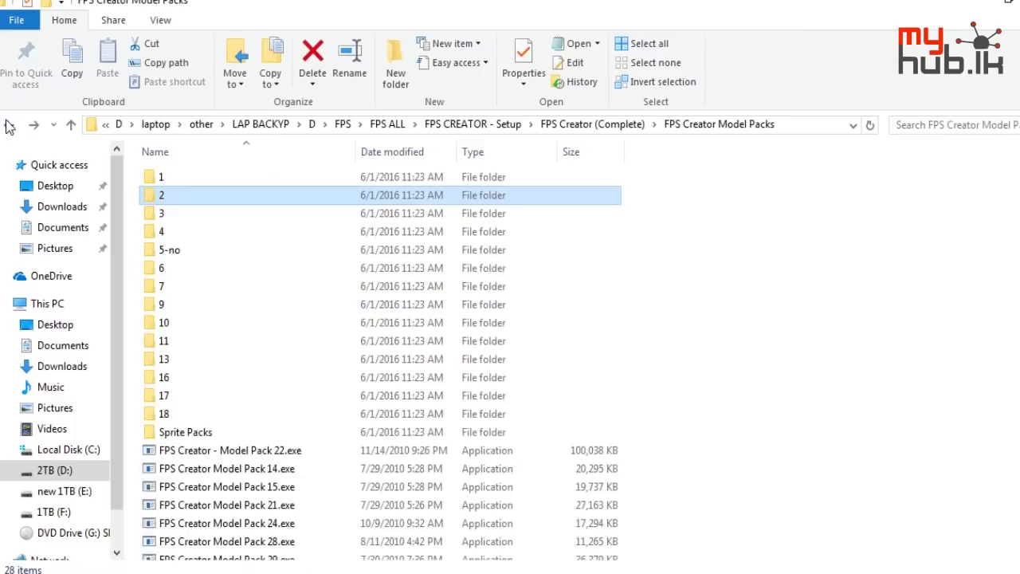
left_click(9, 125)
Check the Model Packs folder's options and properties
right_click(206, 172)
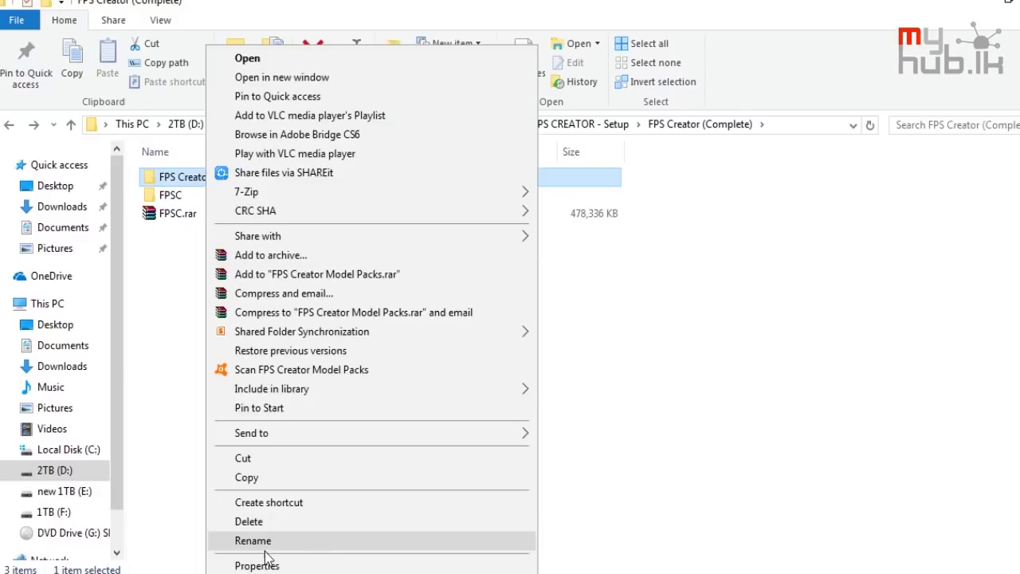
key("Escape")
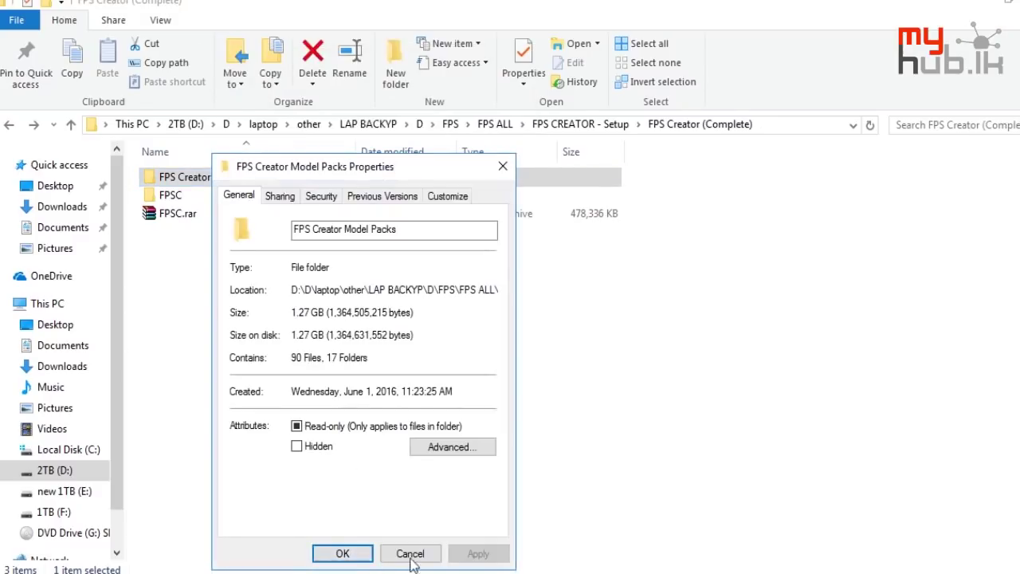
left_click(508, 177)
Open FPSC\FPS Creator\FPS Creator, close Serial.txt, and finish the InstallShield Wizard
double_click(484, 197)
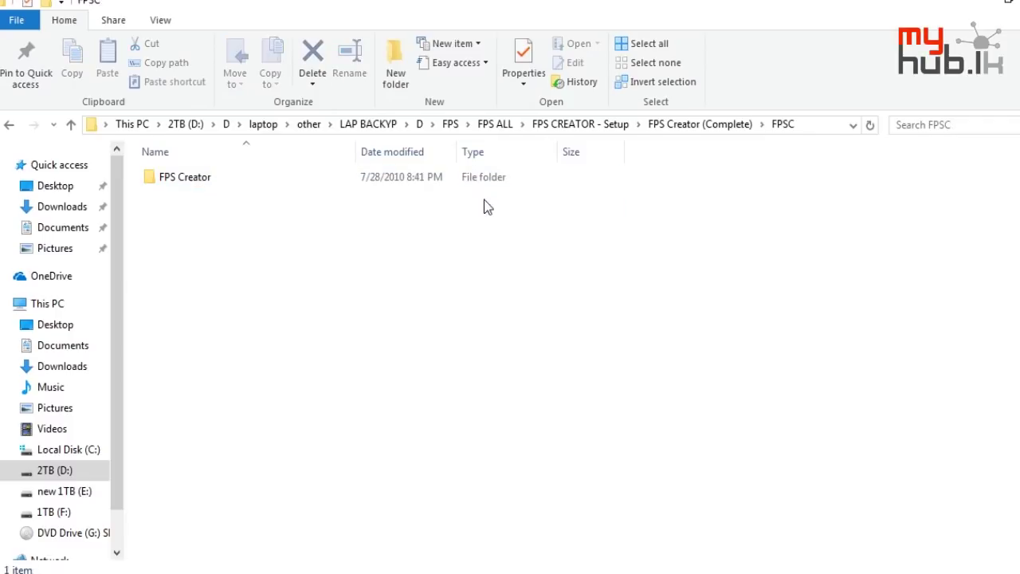
double_click(485, 192)
left_click(486, 193)
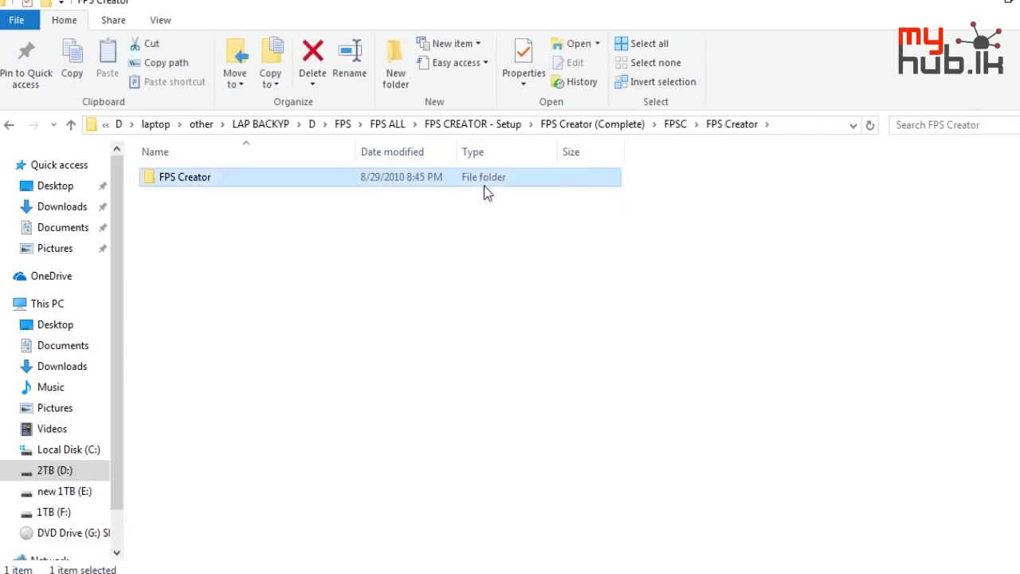
double_click(484, 187)
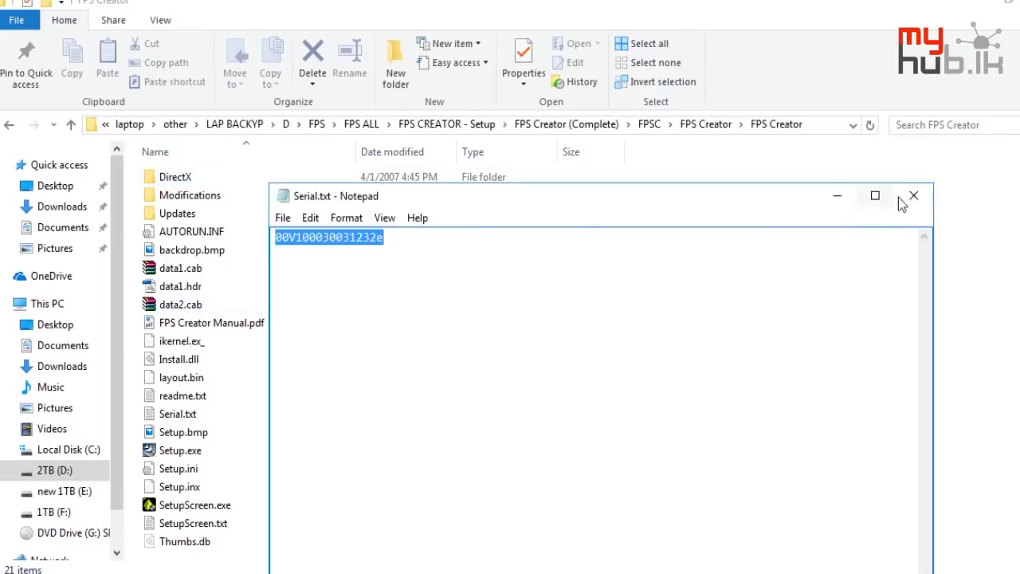
left_click(906, 195)
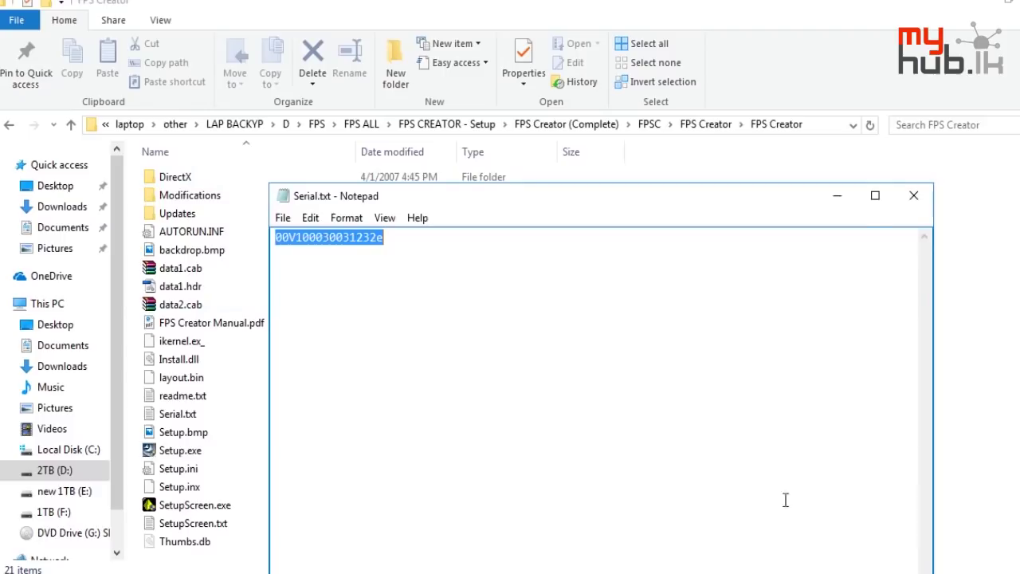
left_click(900, 197)
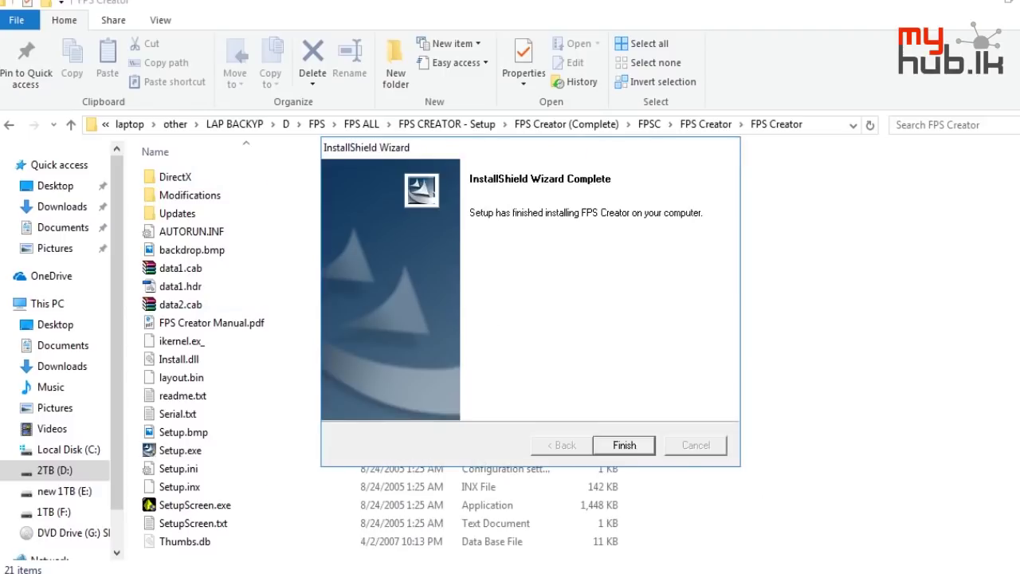
left_click(626, 446)
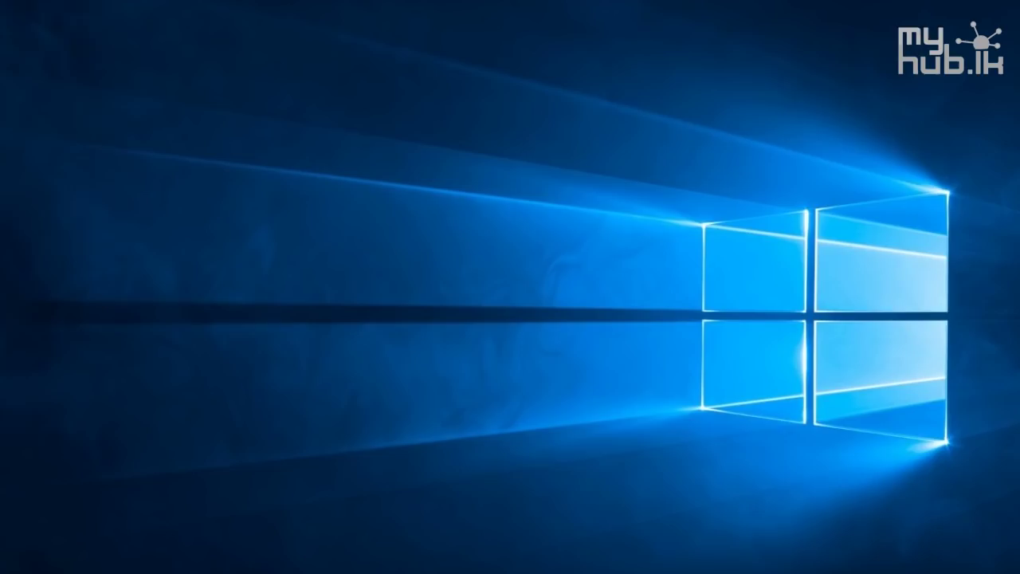
Launch FPS Creator and paint an 8-by-5 block of ground segments on the grid
double_click(86, 215)
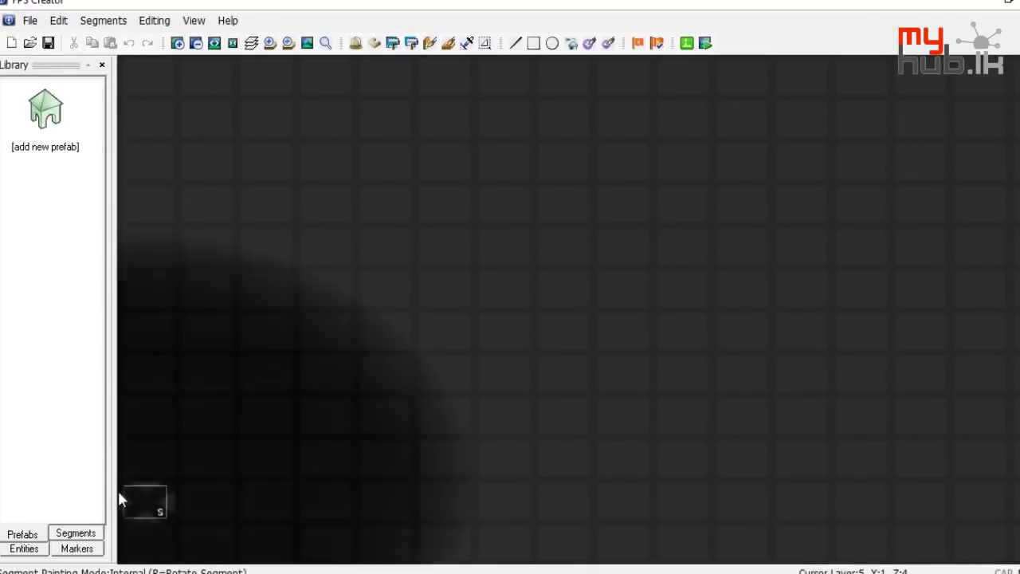
left_click(76, 533)
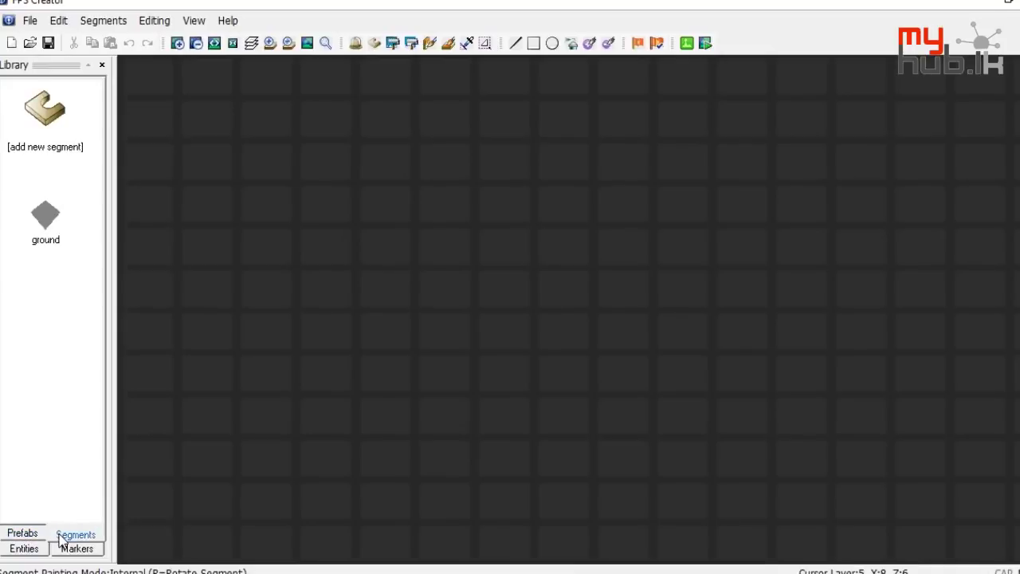
left_click(47, 212)
mouse_move(346, 233)
left_mouse_down()
mouse_move(619, 239)
mouse_move(636, 395)
mouse_move(386, 417)
mouse_move(345, 247)
mouse_move(361, 245)
mouse_move(430, 248)
mouse_move(576, 282)
mouse_move(508, 363)
mouse_move(438, 354)
mouse_move(465, 262)
mouse_move(567, 371)
mouse_move(348, 359)
mouse_move(341, 292)
mouse_move(321, 421)
mouse_move(559, 408)
mouse_move(726, 425)
mouse_move(714, 249)
mouse_move(663, 253)
mouse_move(745, 305)
mouse_move(749, 353)
left_mouse_up()
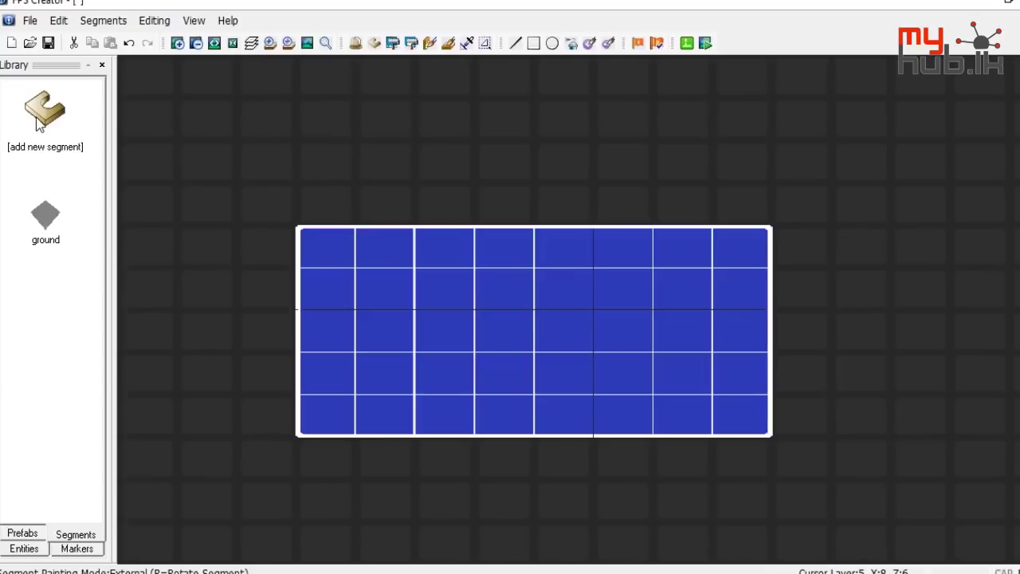
Place a Player Start marker near the floor's lower-left and open the Prefab Library
left_click(24, 548)
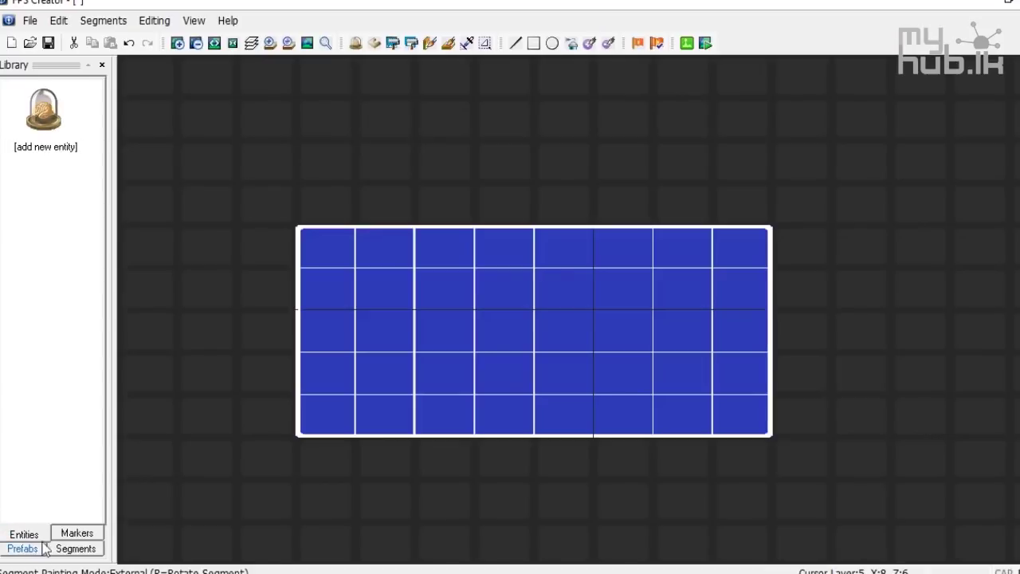
left_click(86, 547)
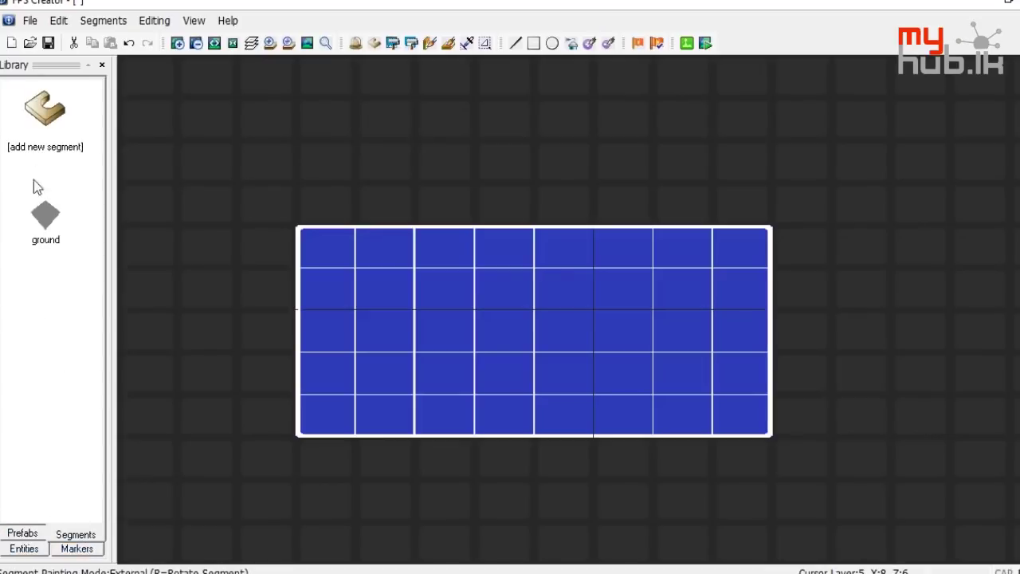
left_click(23, 548)
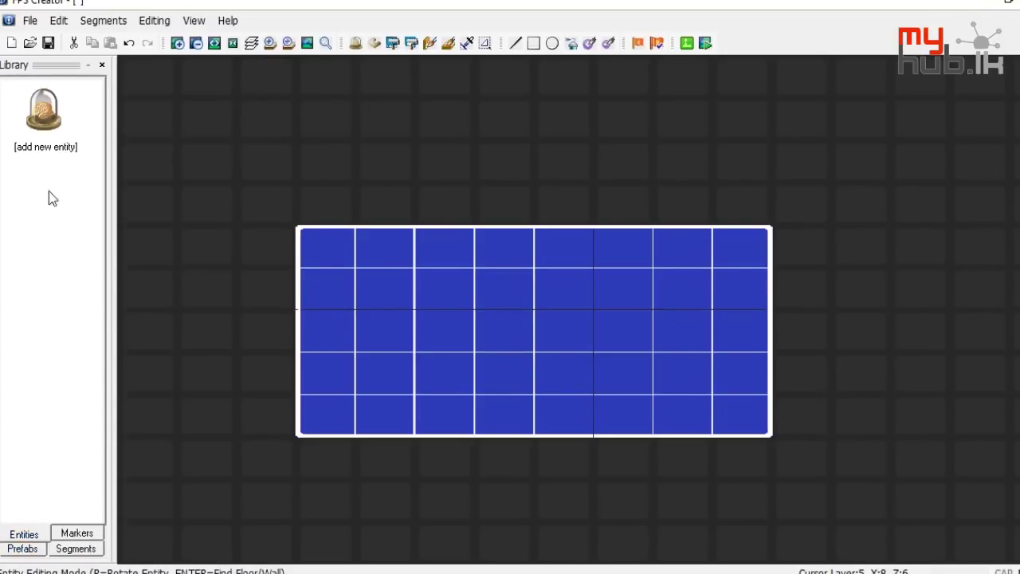
left_click(76, 532)
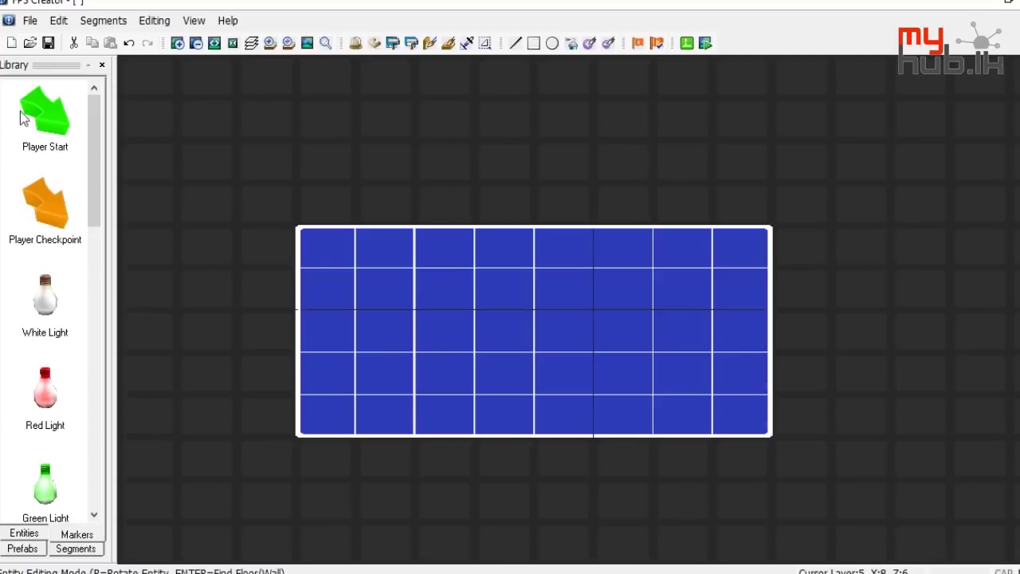
left_click(36, 137)
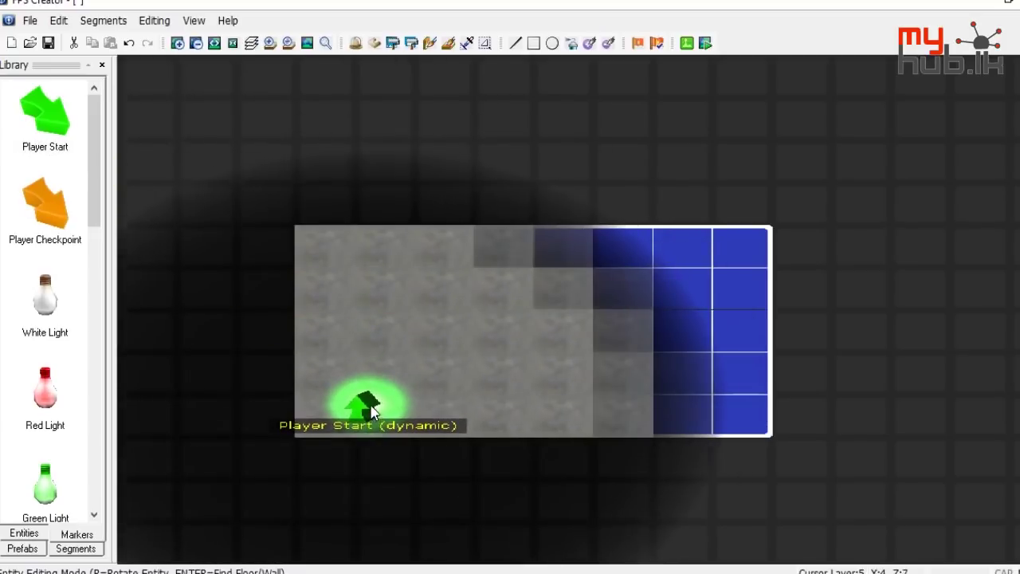
left_click(360, 403)
right_click(330, 162)
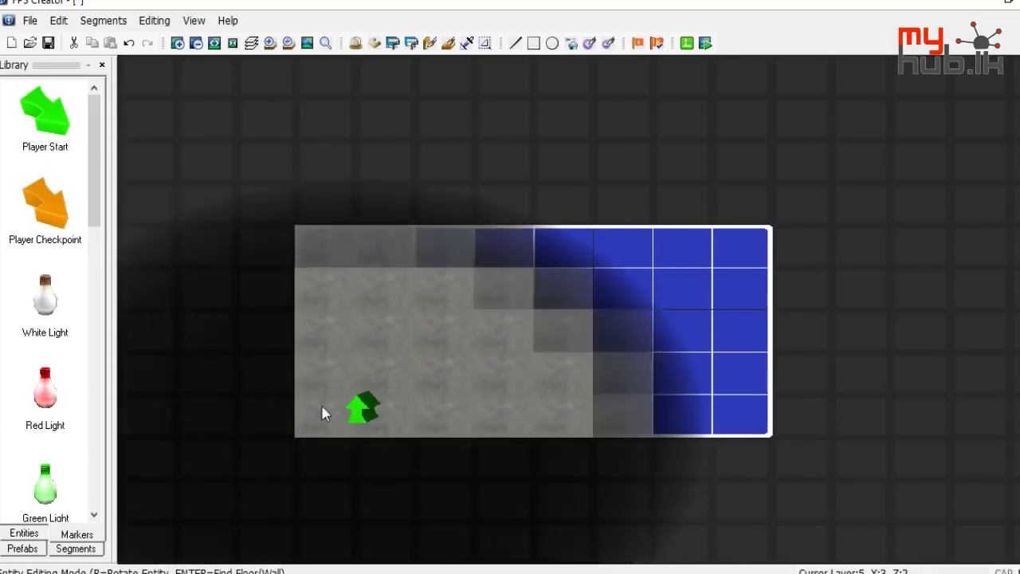
left_click(23, 548)
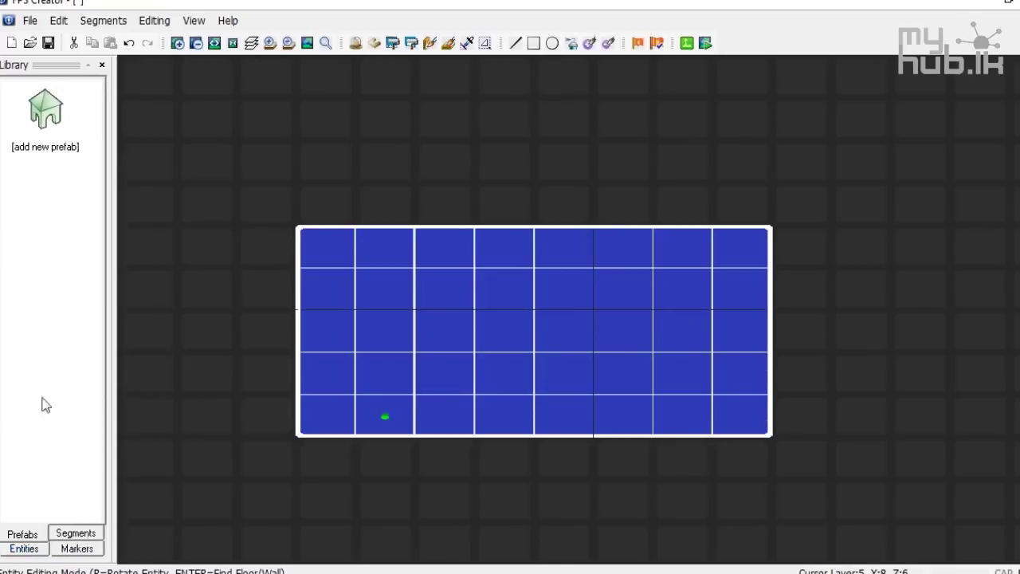
left_click(54, 150)
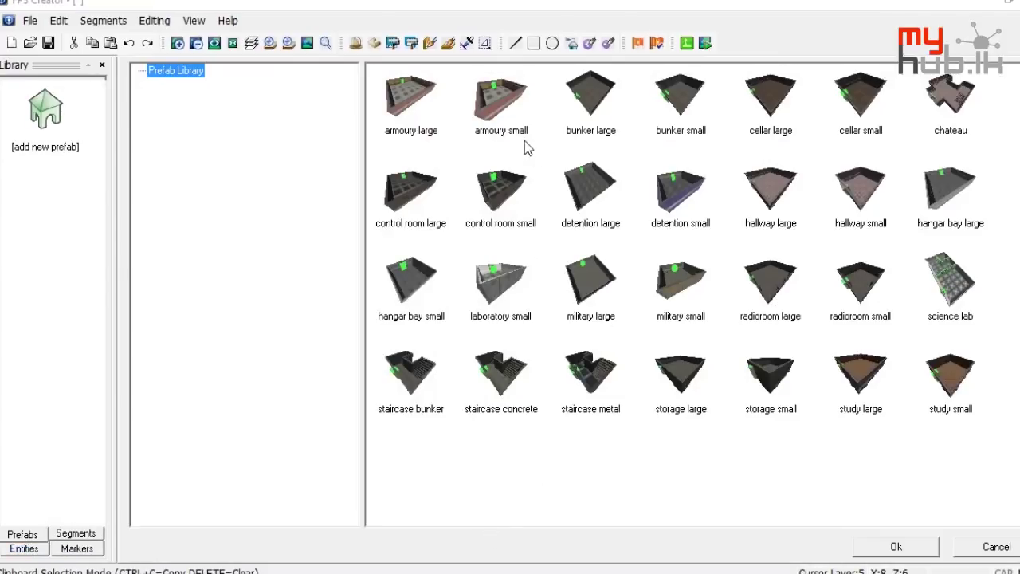
Add the armoury small room prefab below the floor and pick the Win Zone marker
left_click(508, 107)
double_click(498, 127)
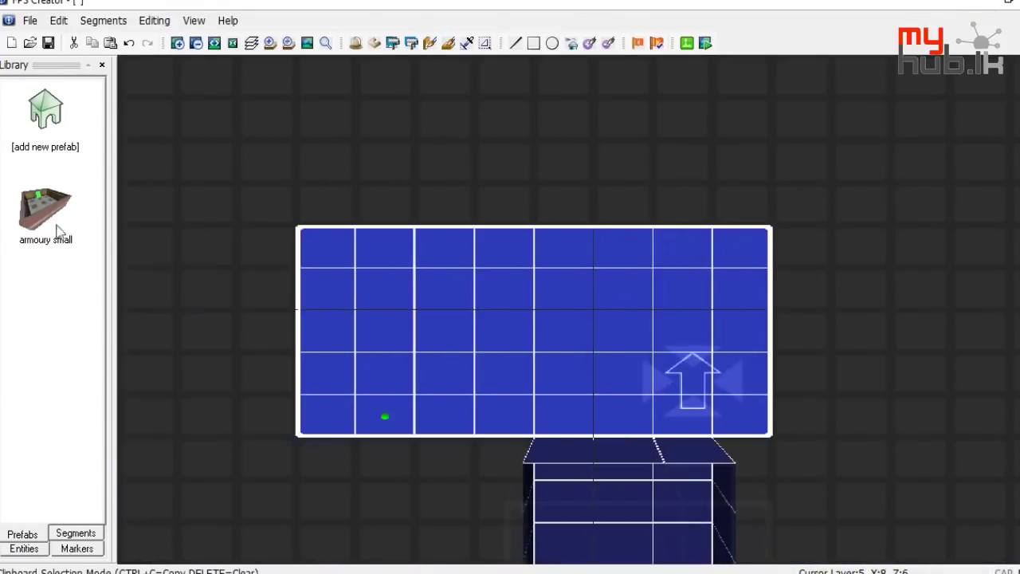
left_click(72, 536)
scroll(65, 341, "down", 5)
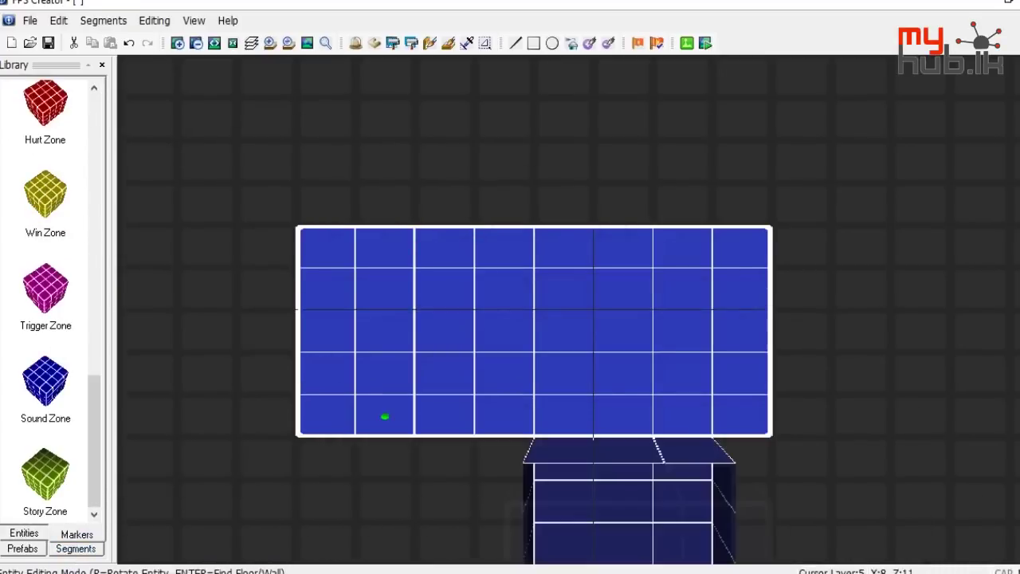
left_click(45, 193)
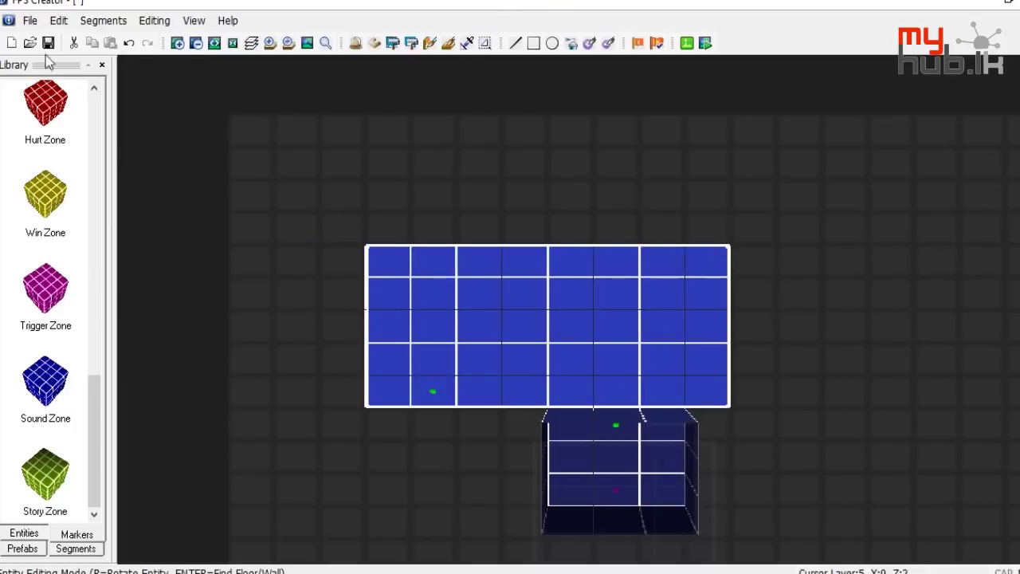
left_click(29, 21)
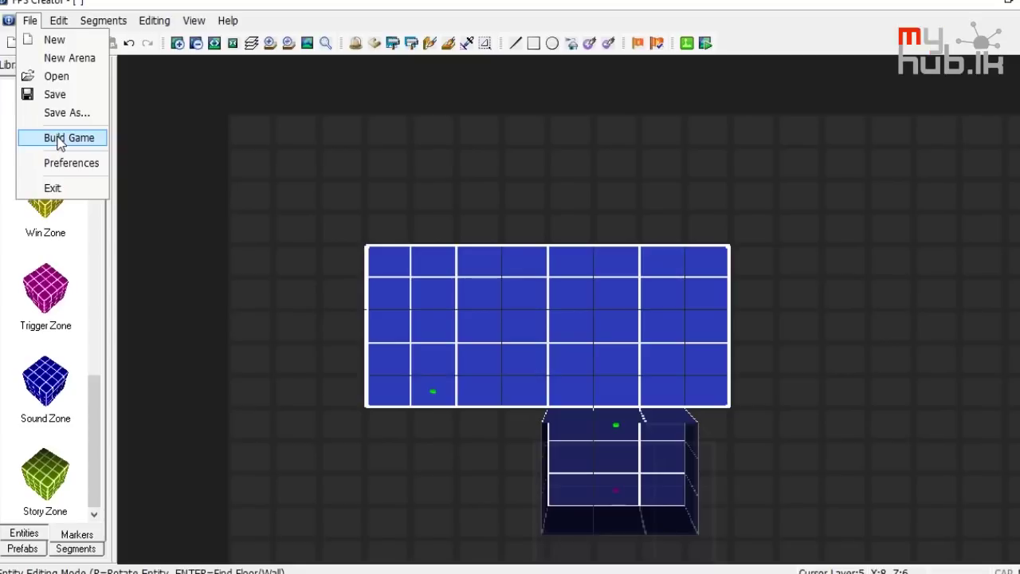
Open File > Build Game and rebind Move forward to Enter, then back to W
left_click(59, 140)
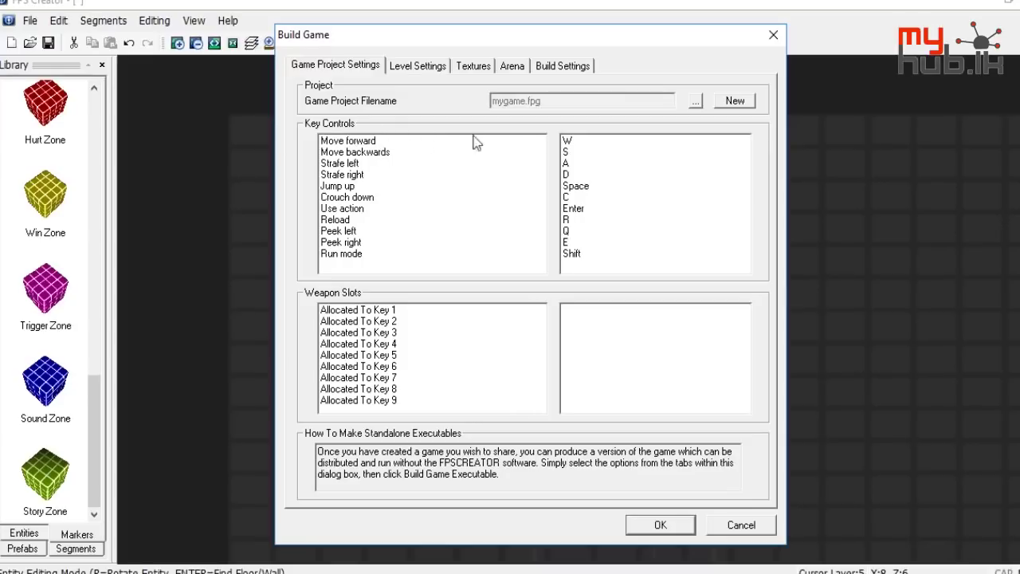
double_click(577, 144)
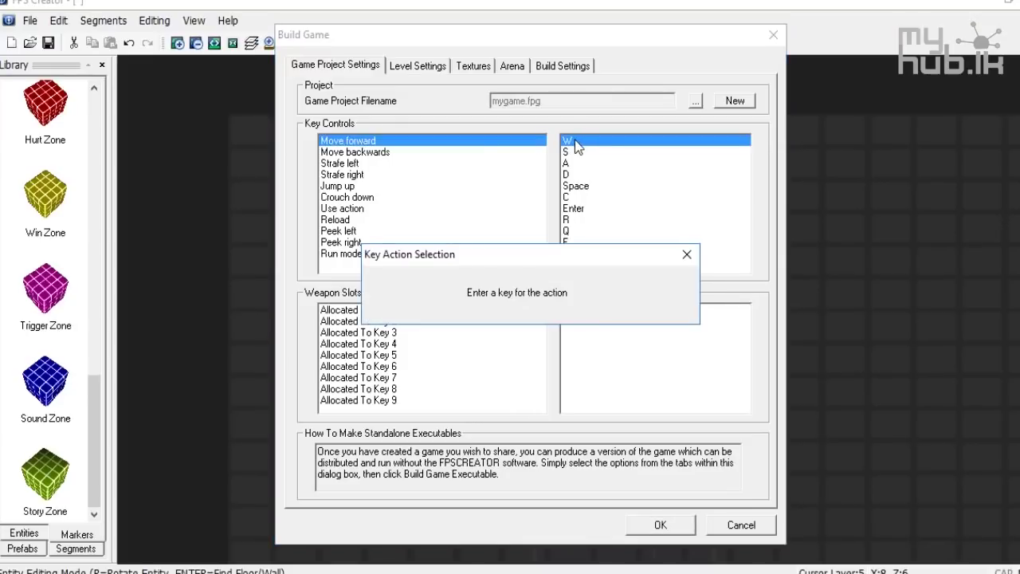
key("Return")
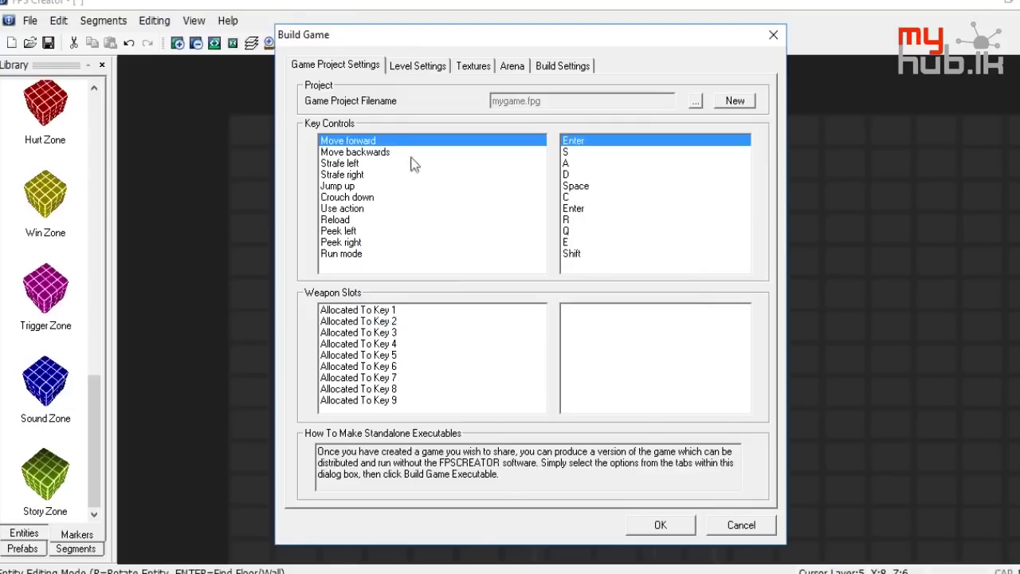
double_click(584, 144)
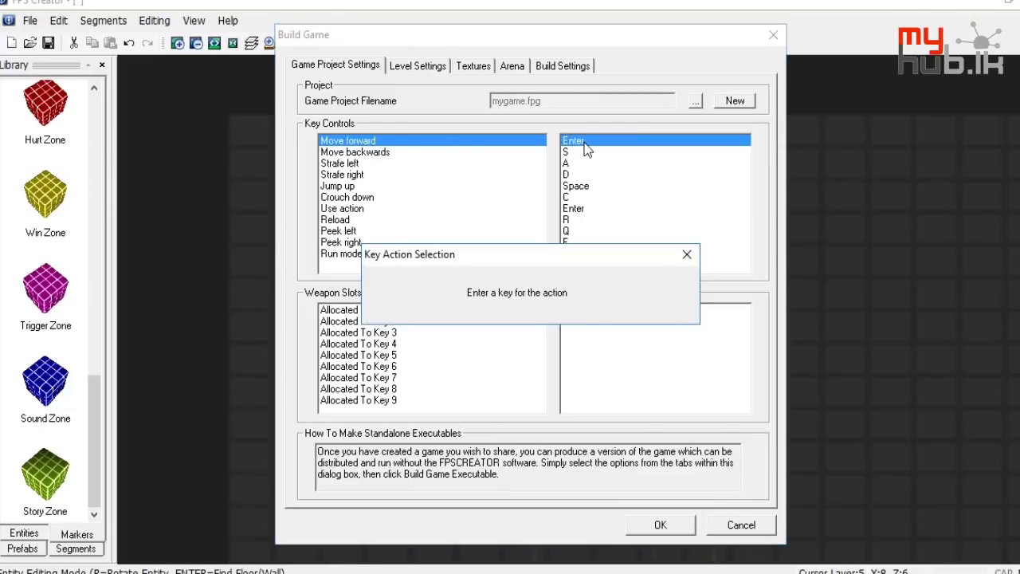
key("w")
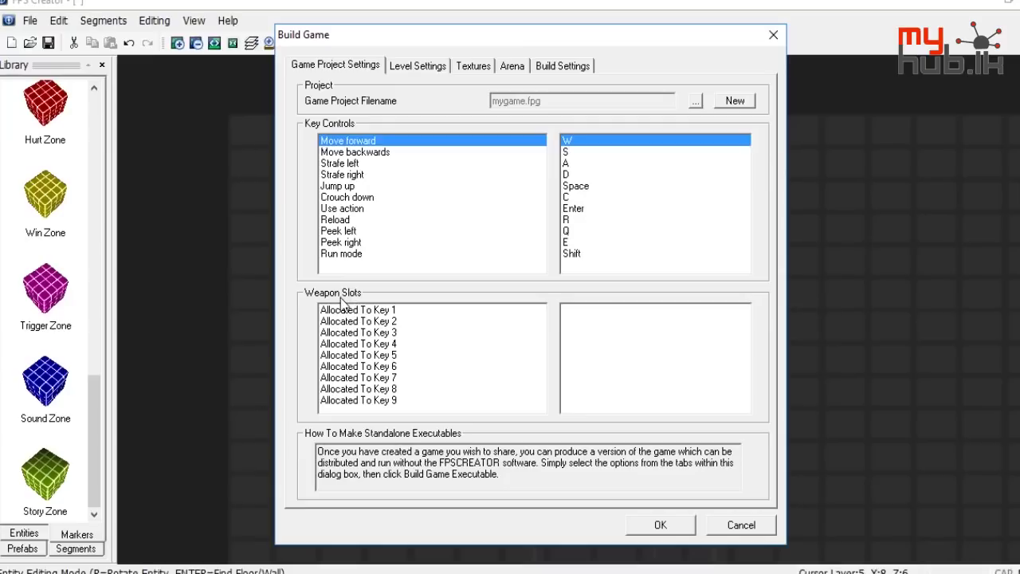
Browse weapons for slot Key 1, leaving ww2\tommygun unassigned
left_click(363, 311)
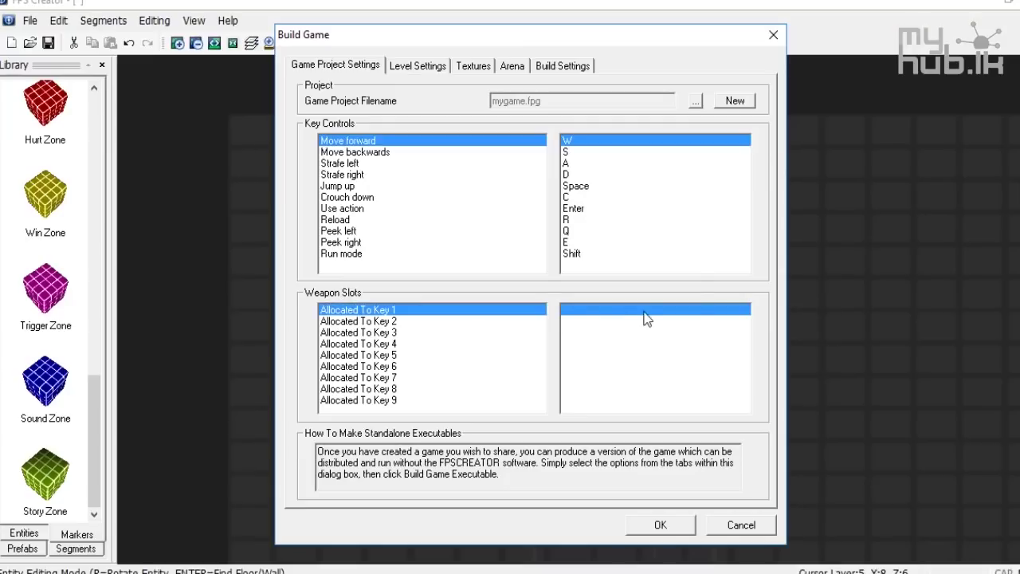
double_click(647, 317)
left_click(613, 318)
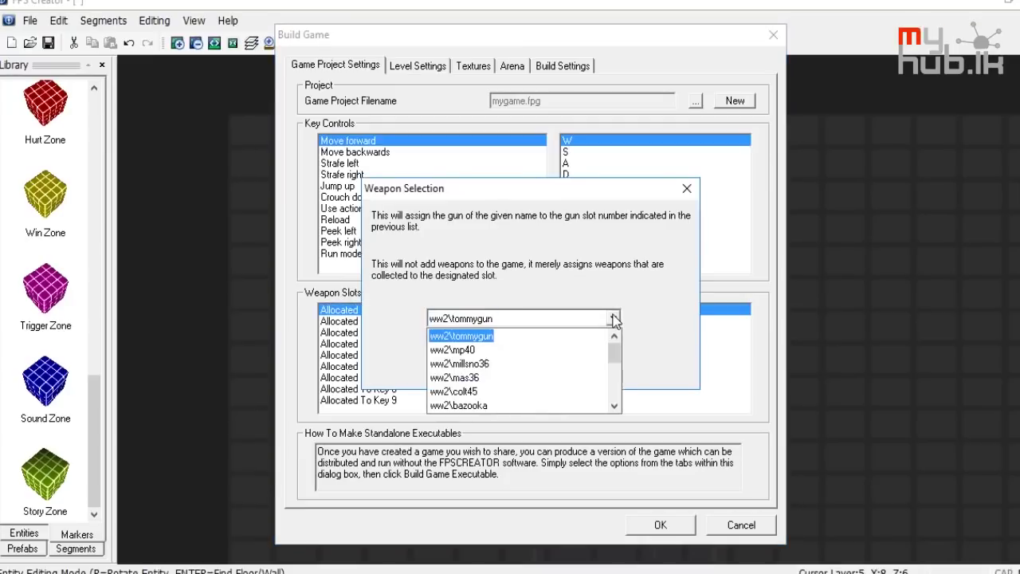
left_click(614, 319)
left_click(686, 189)
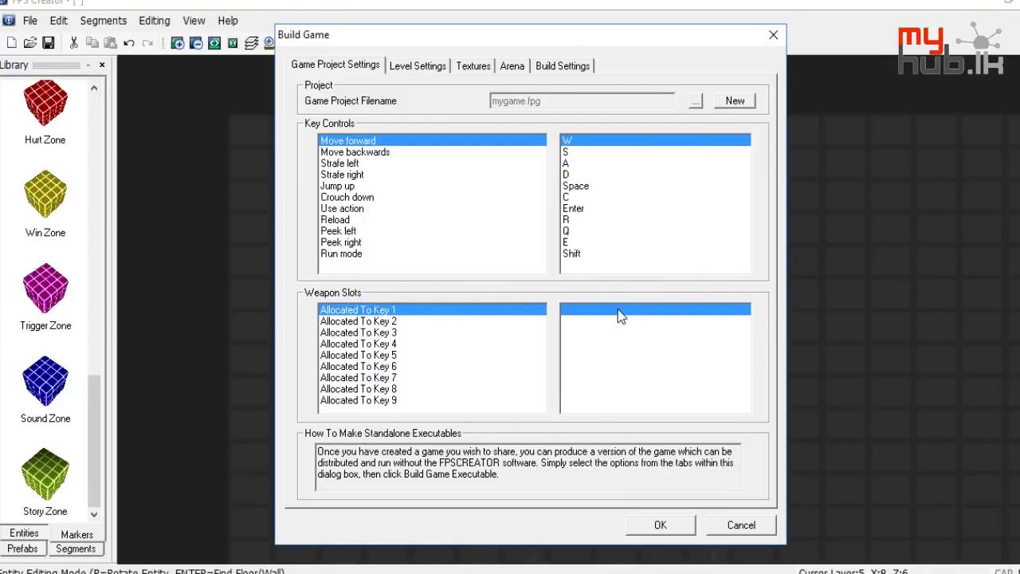
Browse weapons for slot Key 2, cancel, and show the Level Settings
double_click(598, 322)
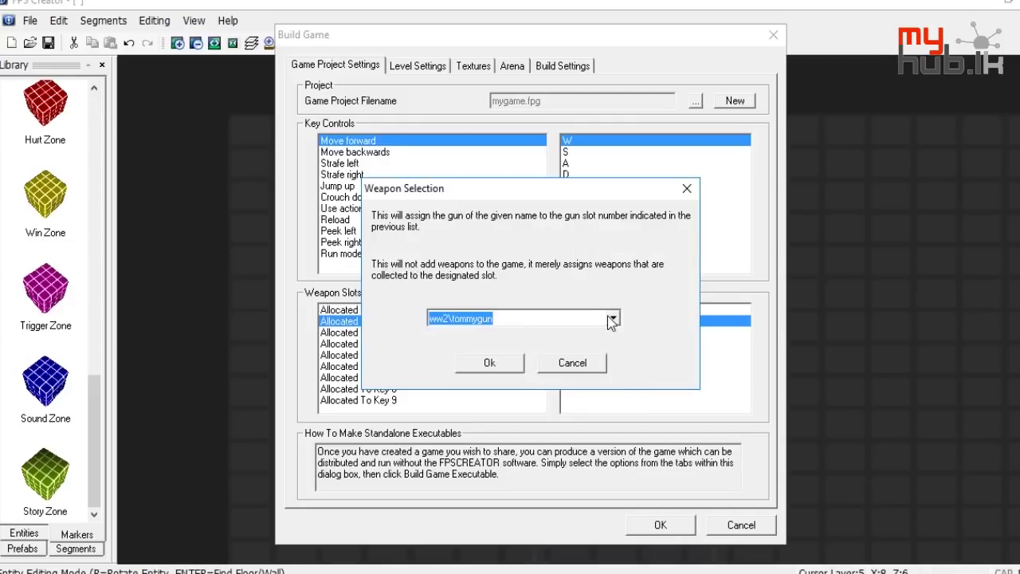
left_click(599, 322)
scroll(470, 362, "down", 5)
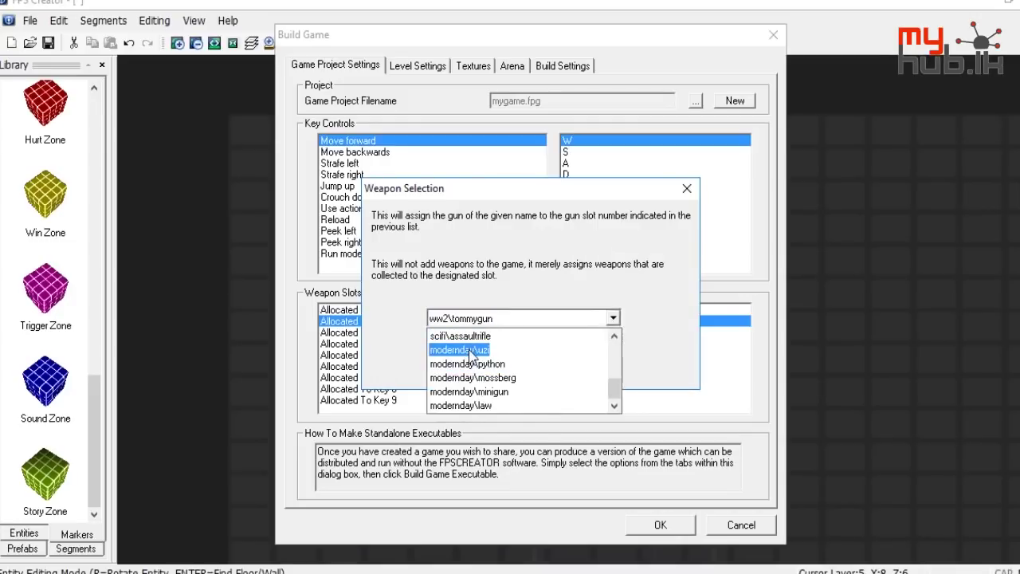
scroll(470, 365, "up", 5)
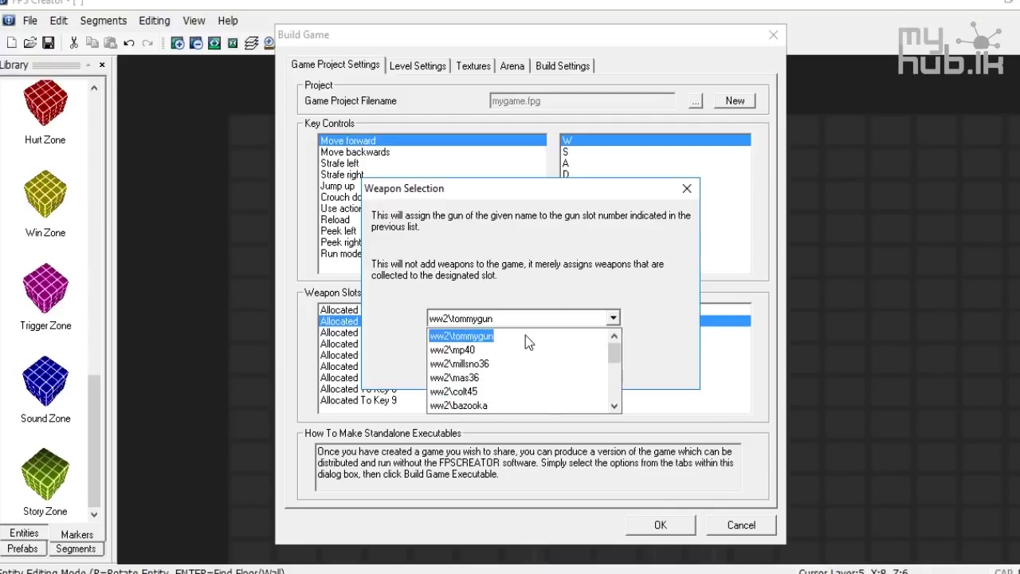
left_click(638, 311)
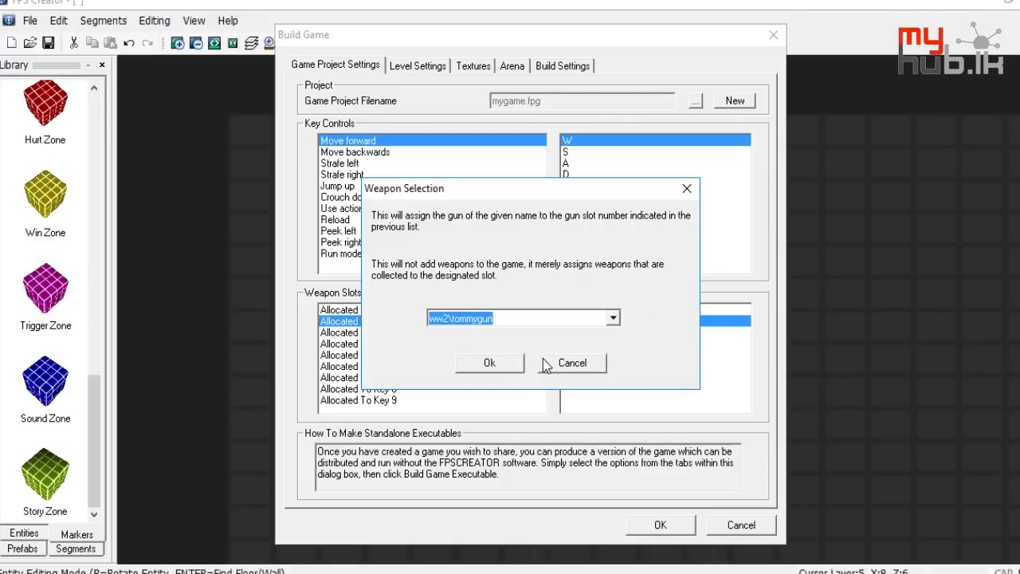
left_click(556, 367)
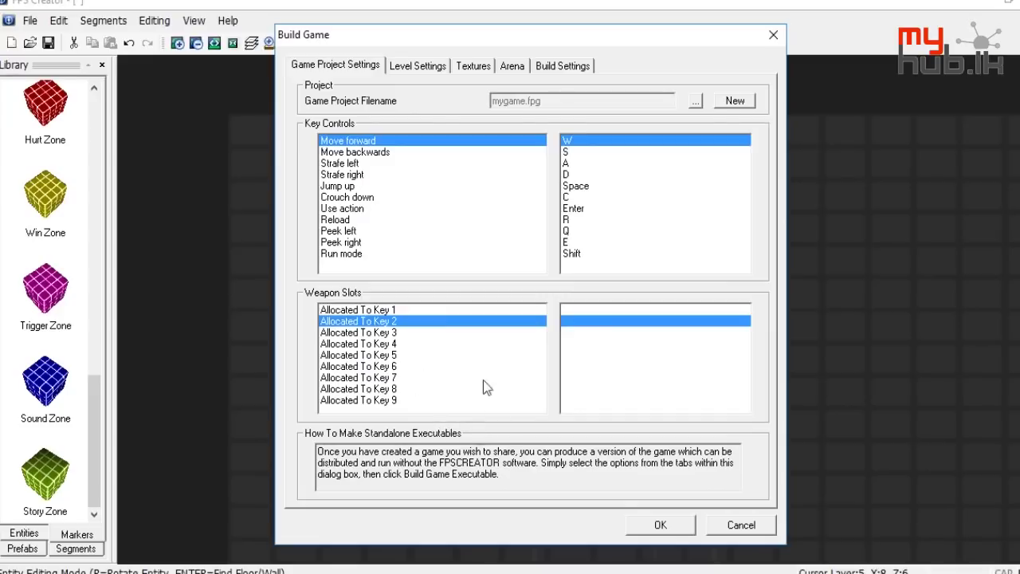
left_click(430, 66)
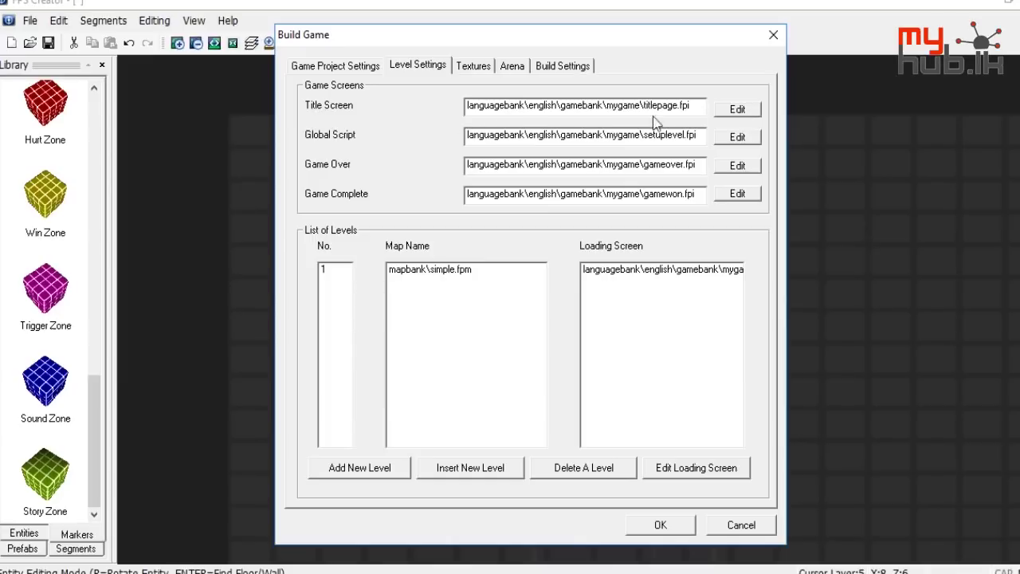
left_click(737, 109)
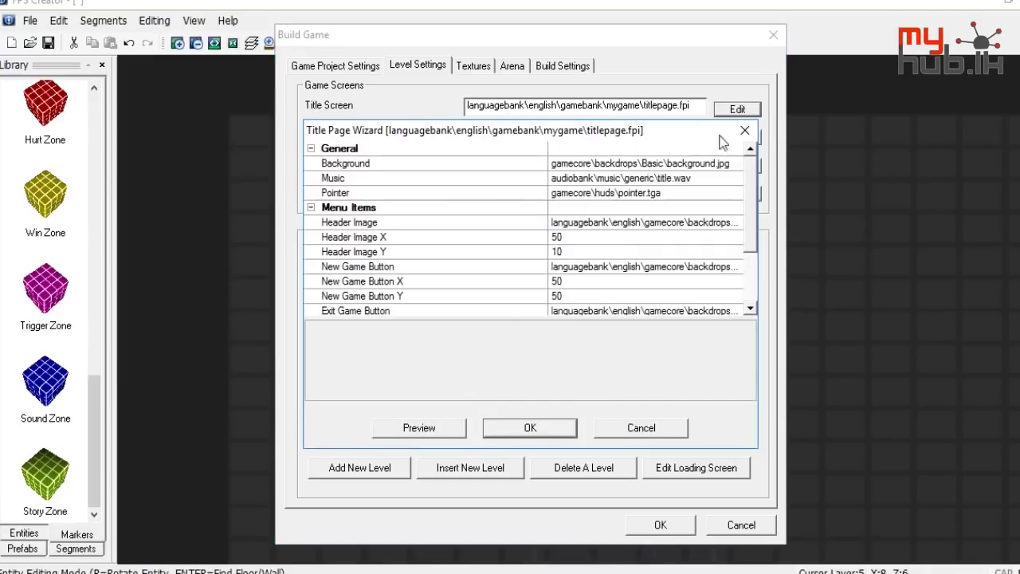
left_click(745, 130)
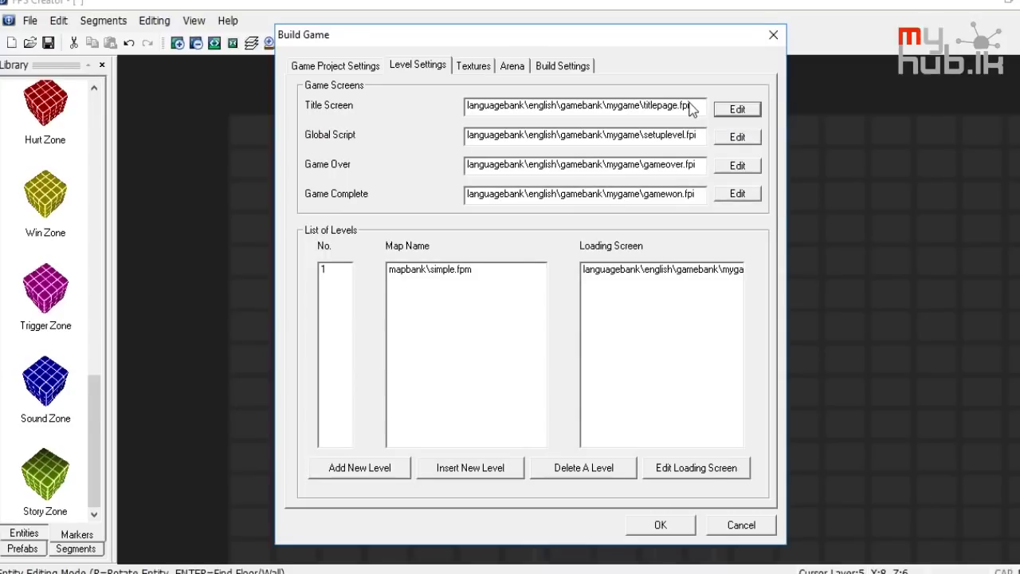
left_click(737, 109)
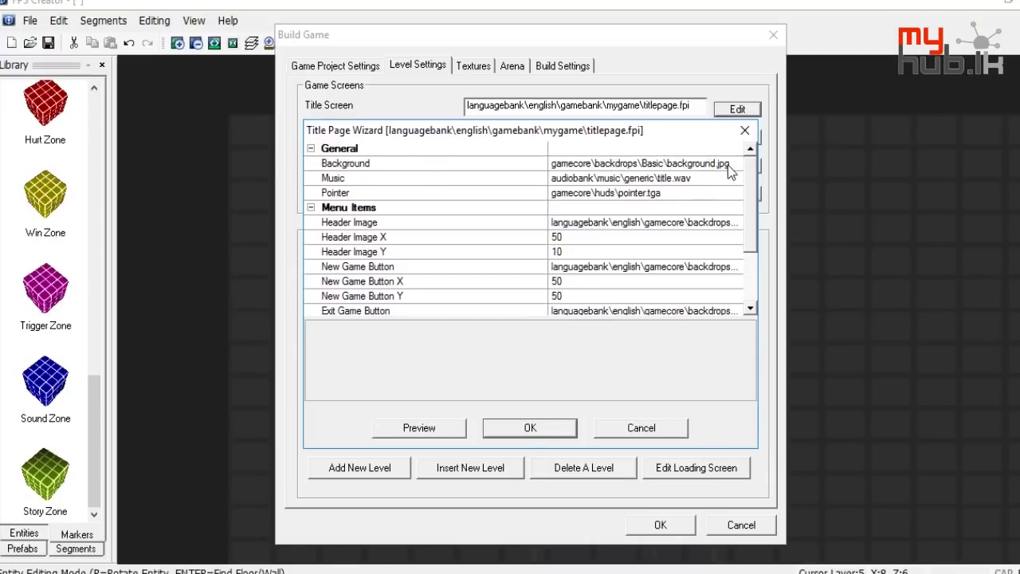
left_click(731, 165)
left_click(738, 164)
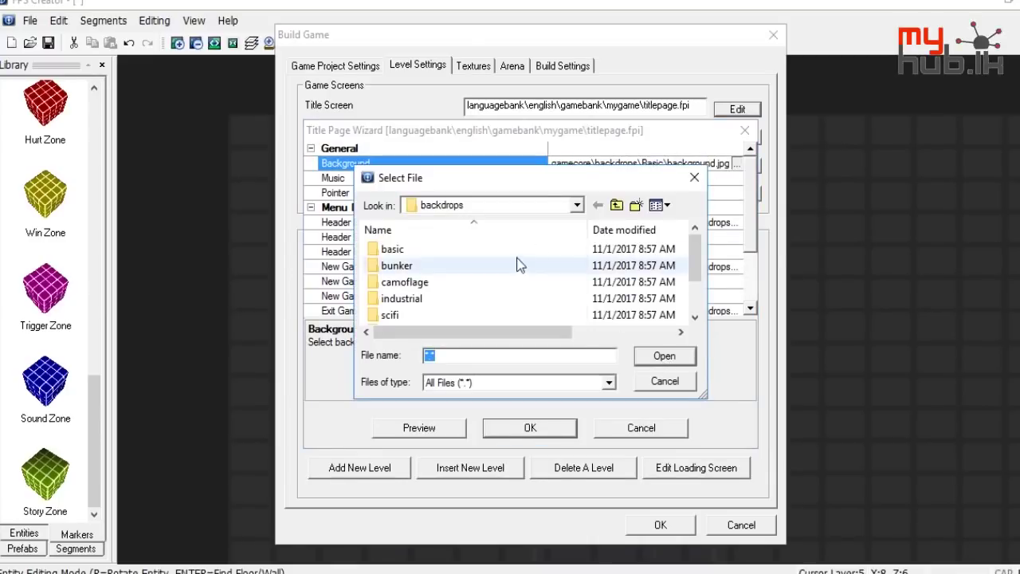
double_click(434, 282)
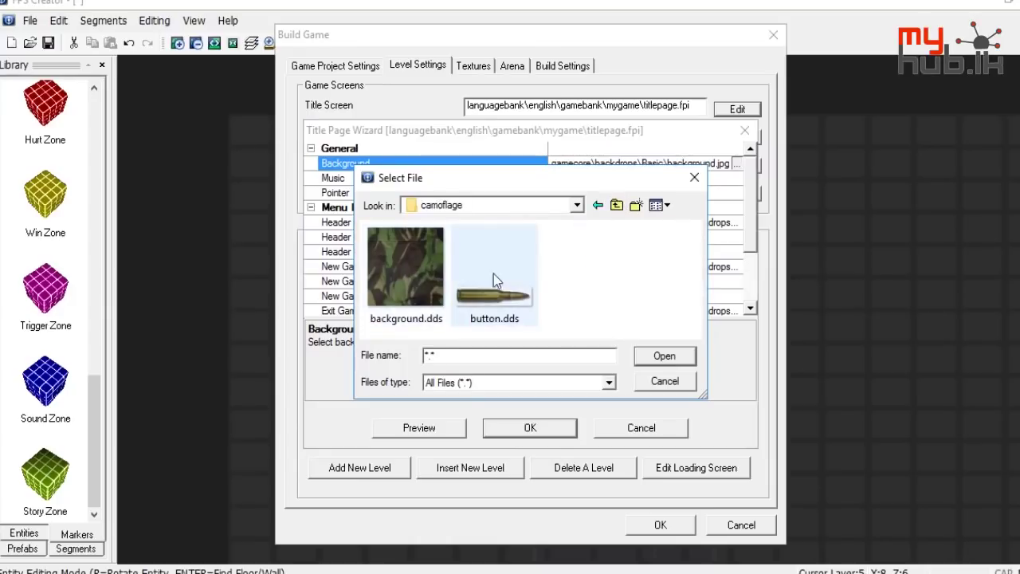
left_click(694, 177)
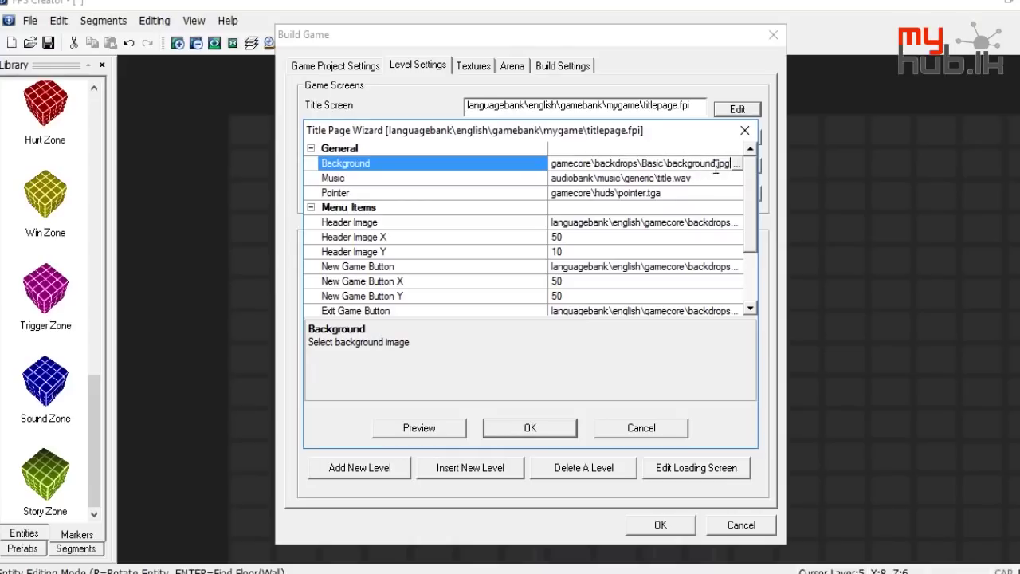
left_click(360, 178)
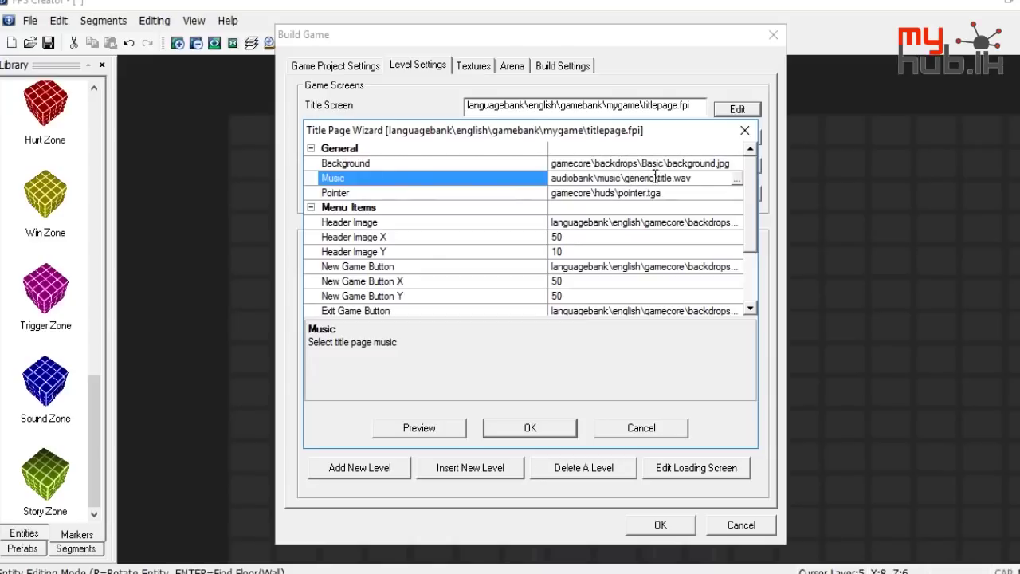
left_click_drag(658, 178, 692, 179)
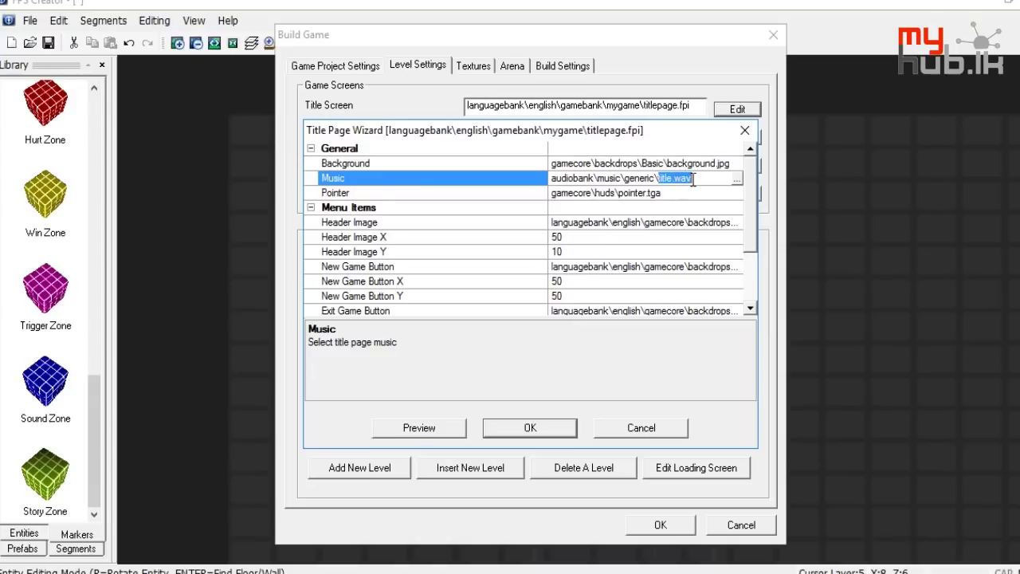
left_click(674, 194)
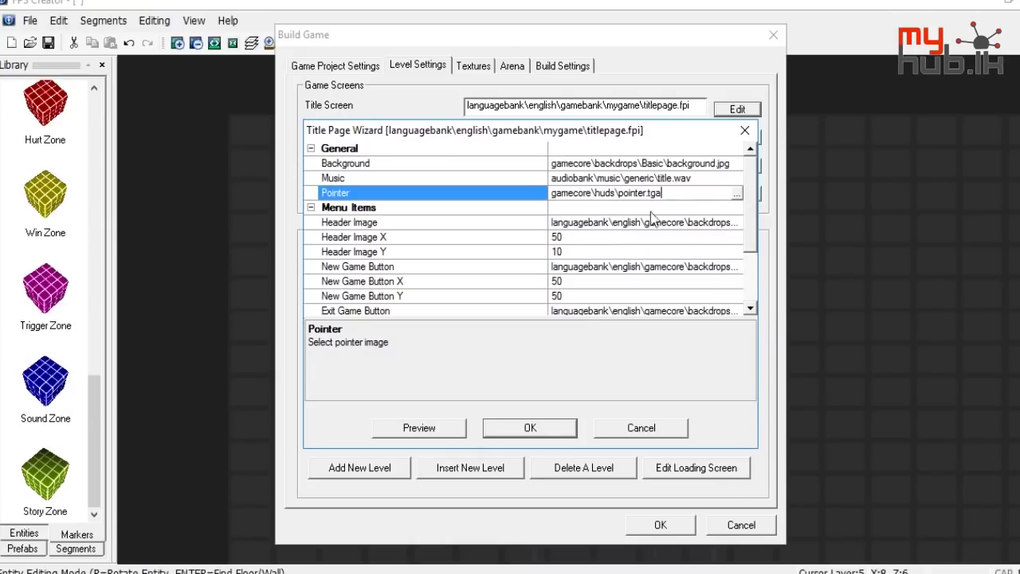
left_click(709, 223)
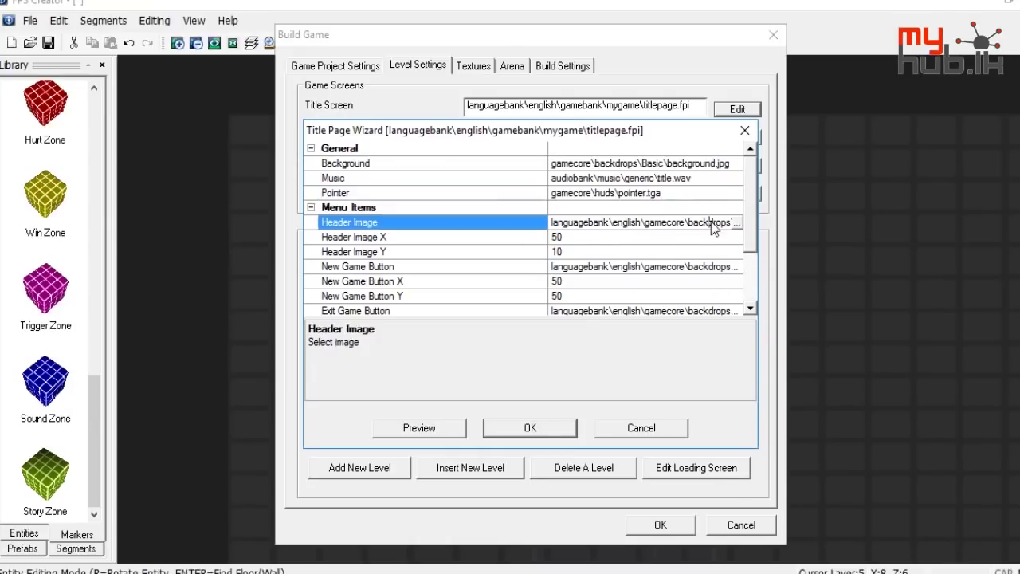
left_click(737, 223)
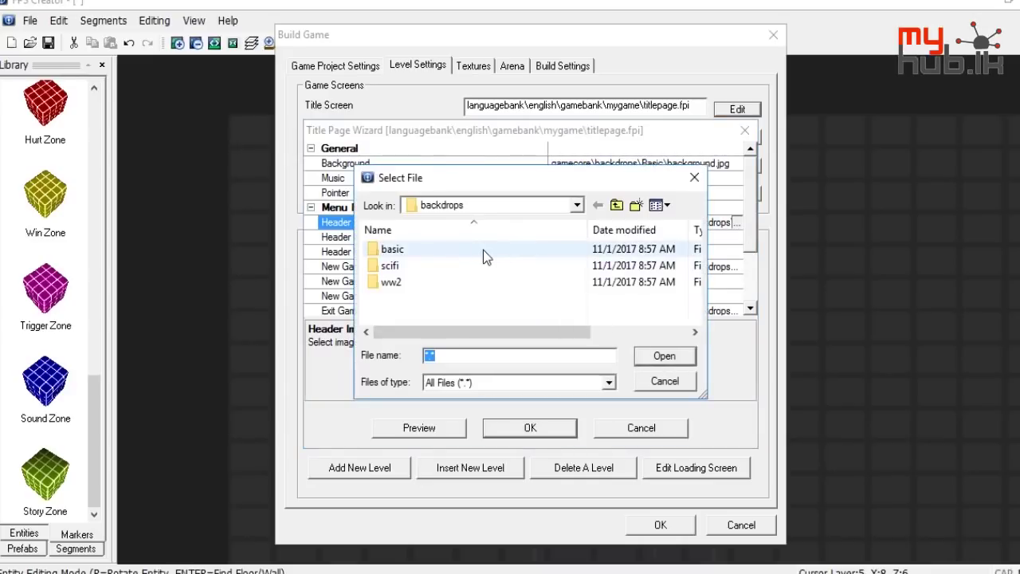
double_click(440, 255)
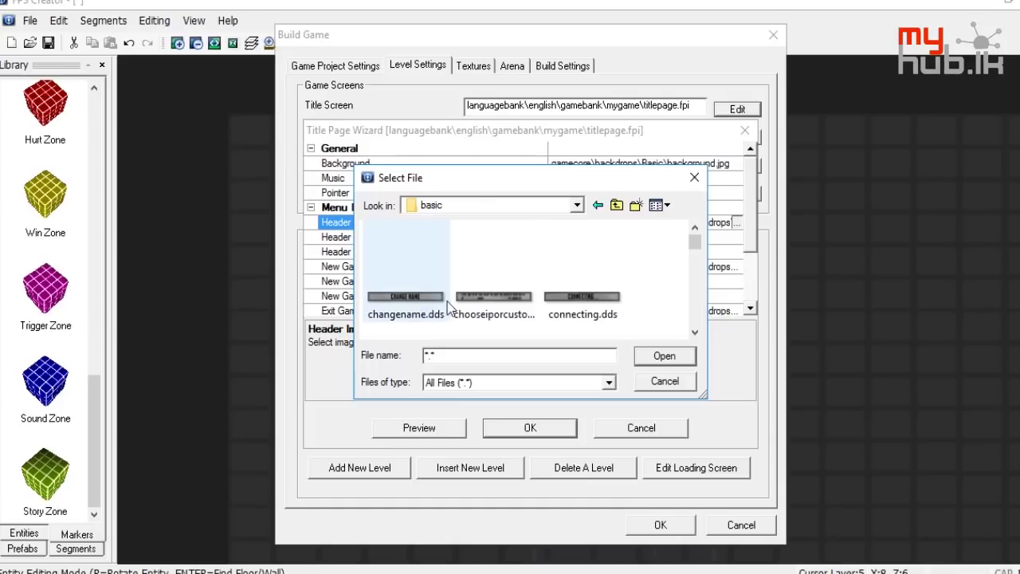
left_click(693, 178)
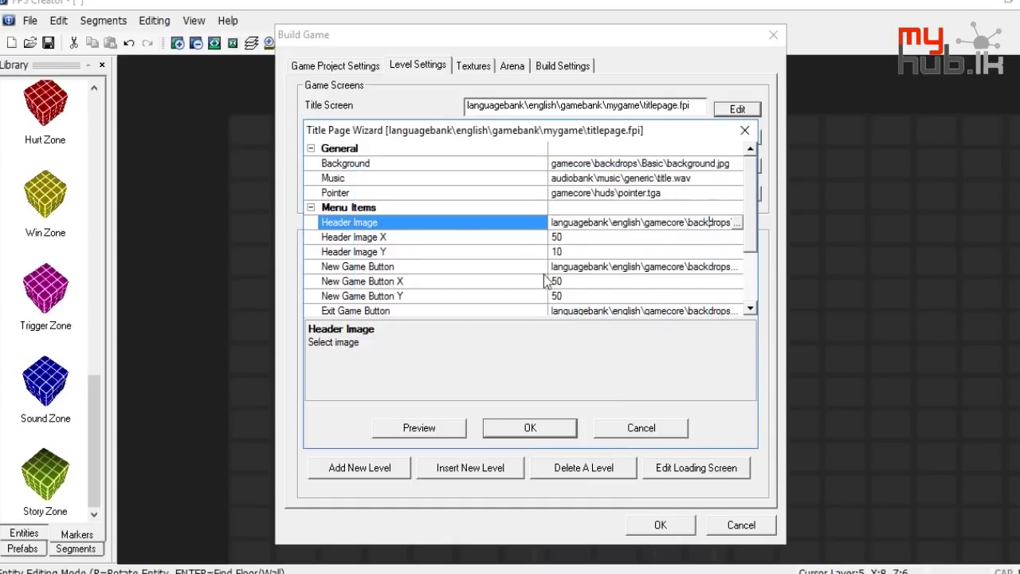
Browse for a New Game Button image in the scifi folder as extra large icons
left_click(421, 269)
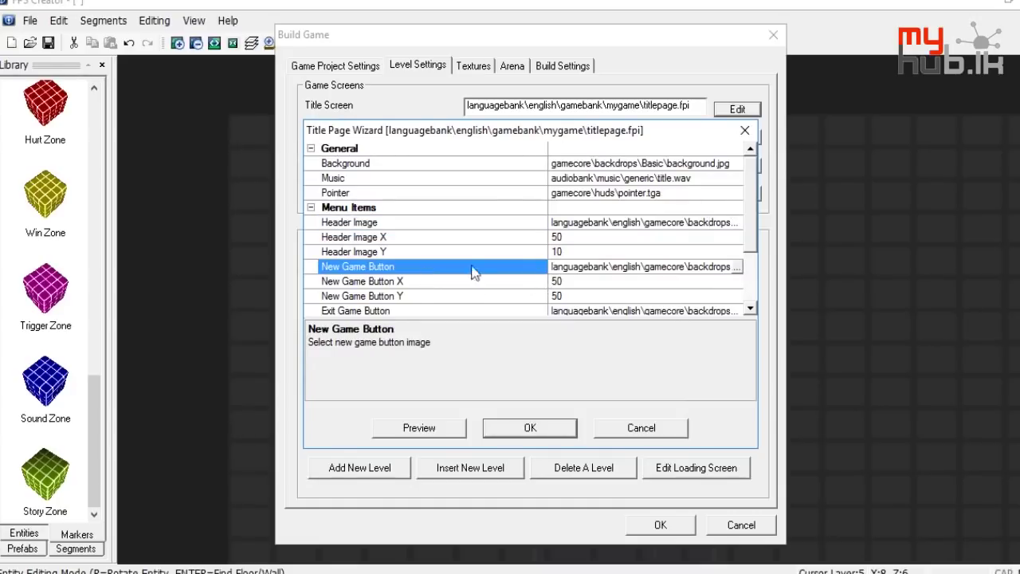
left_click(737, 269)
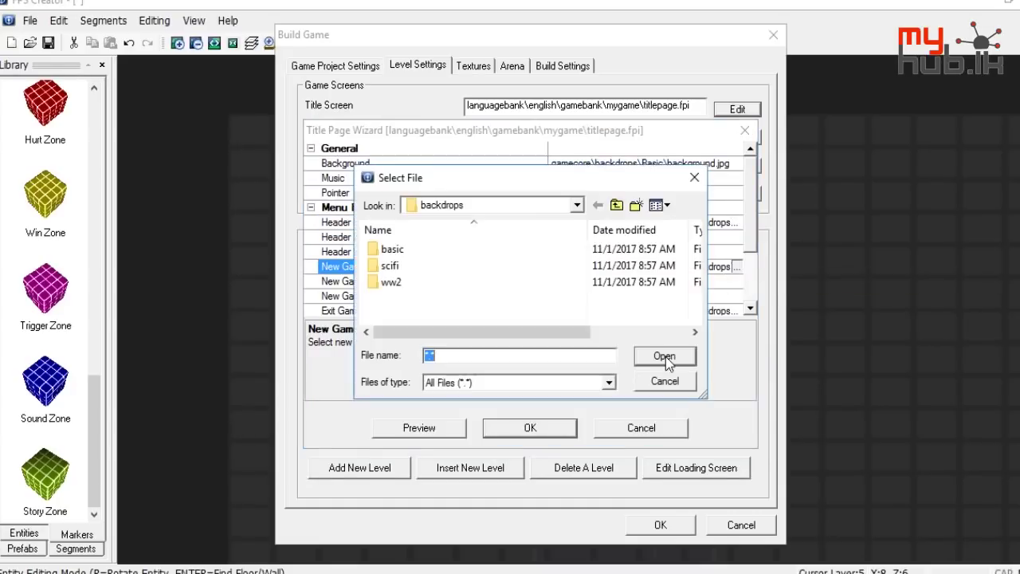
double_click(458, 264)
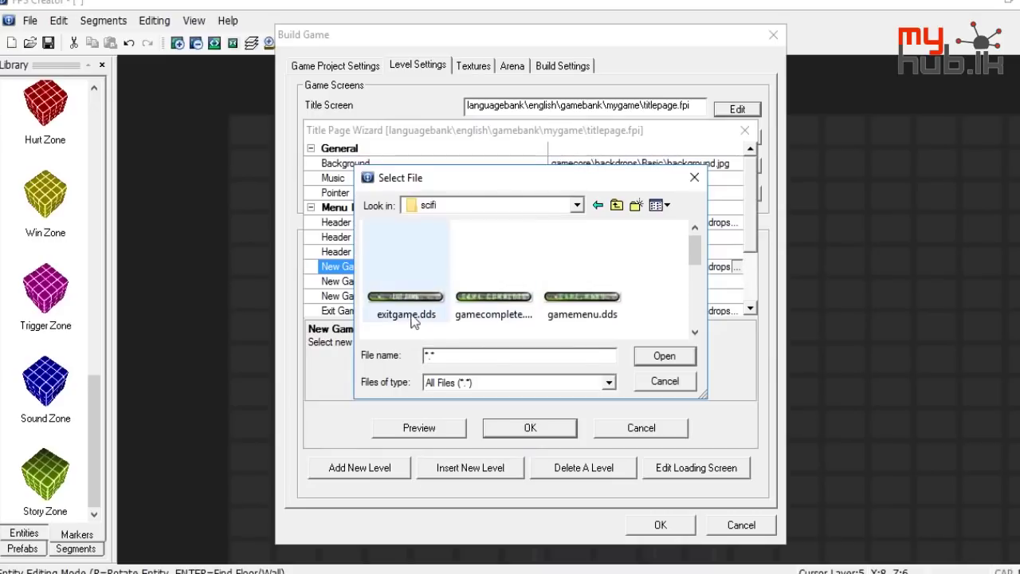
left_click(660, 205)
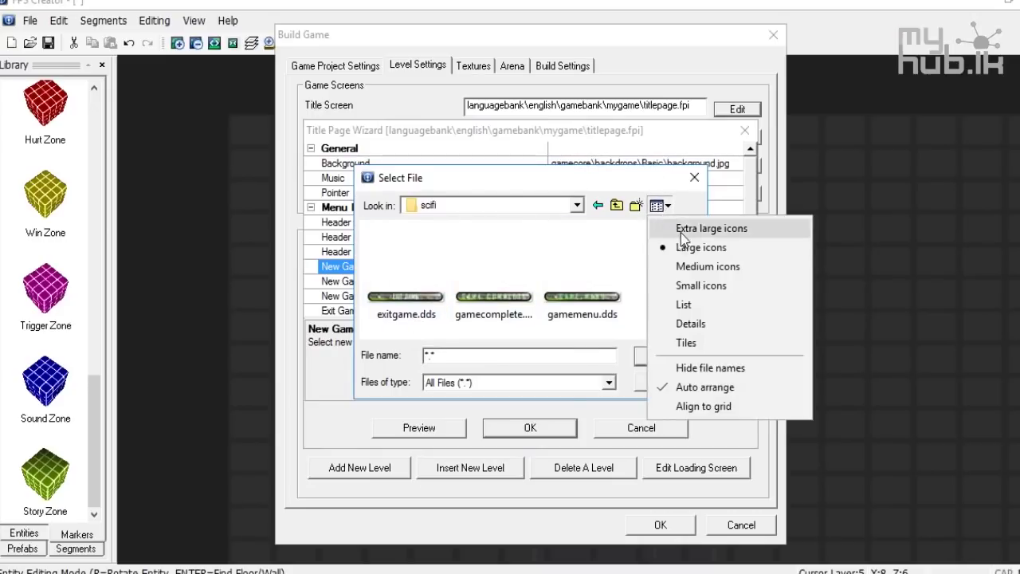
left_click(663, 228)
Select returntogame.dds and bring up its file options
left_click_drag(696, 242, 682, 328)
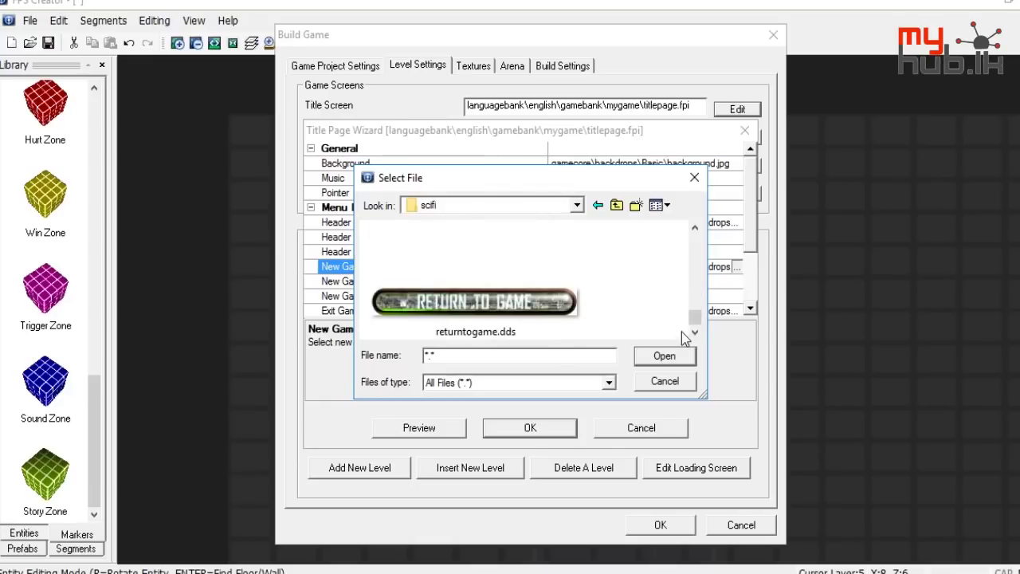
left_click(541, 295)
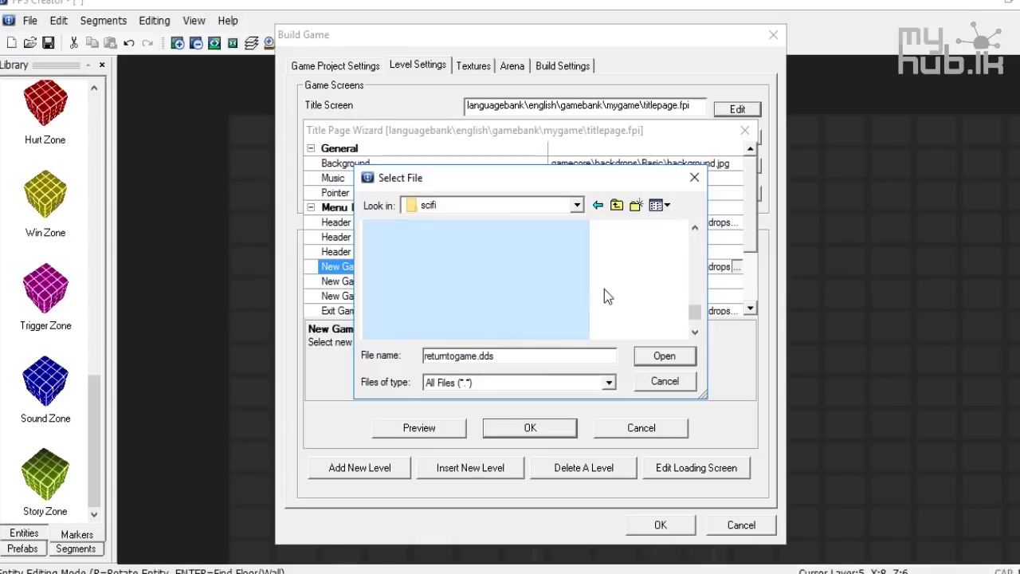
scroll(604, 288, "up", 4)
scroll(596, 297, "up", 2)
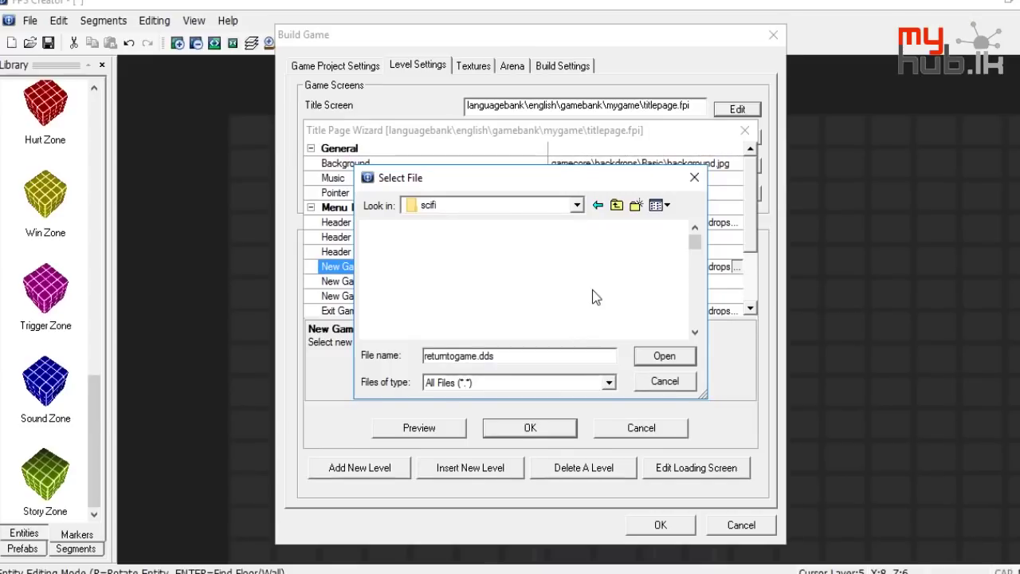
scroll(592, 289, "down", 3)
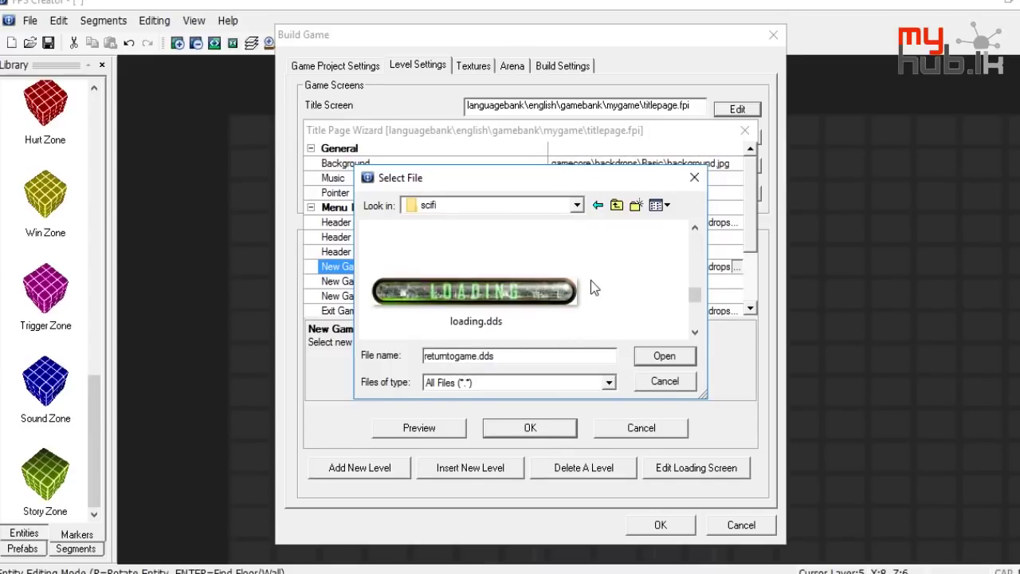
scroll(590, 288, "down", 2)
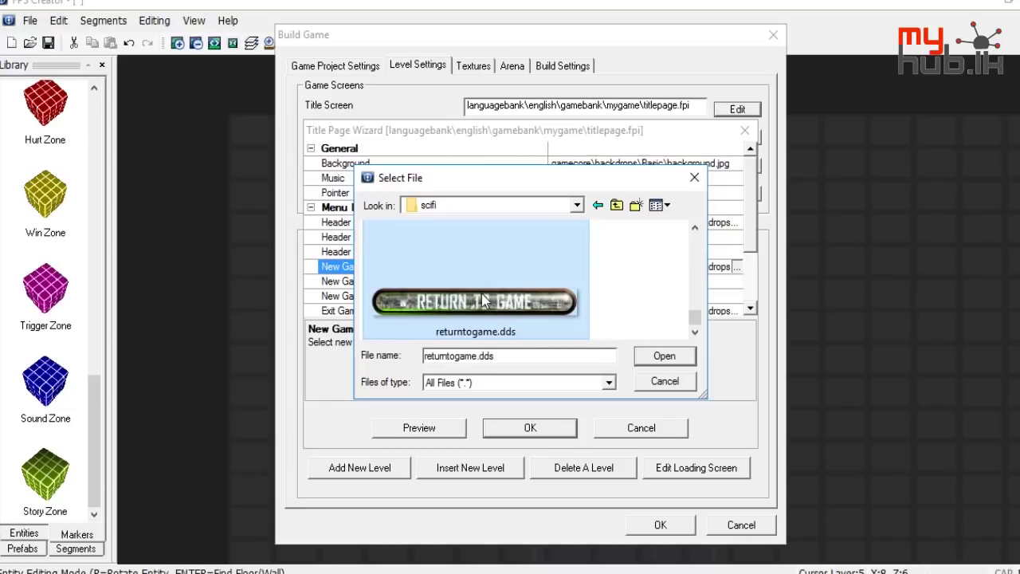
right_click(482, 299)
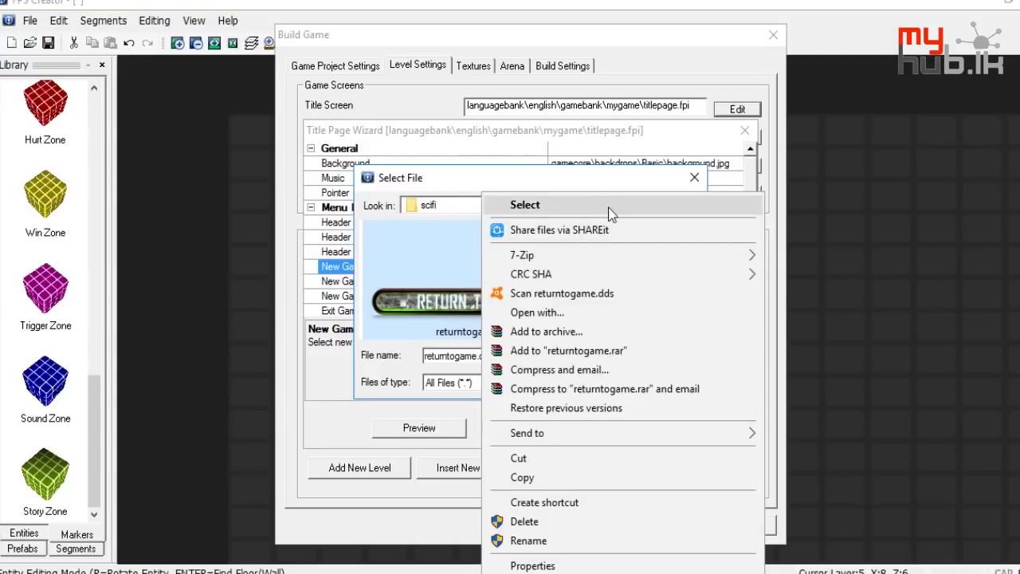
Copy returntogame.dds and paste a copy onto the desktop
left_click(449, 297)
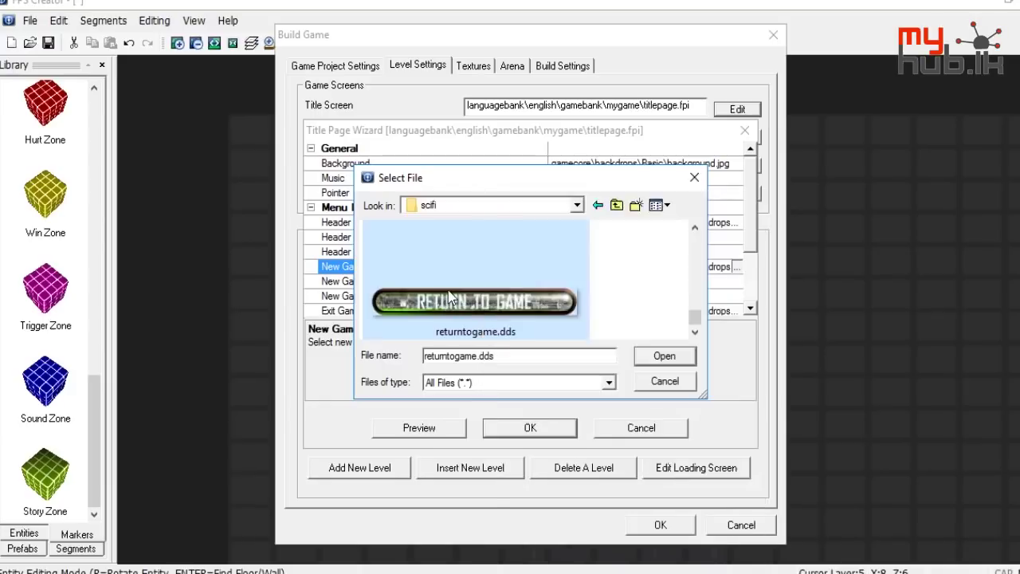
right_click(448, 298)
left_click(510, 477)
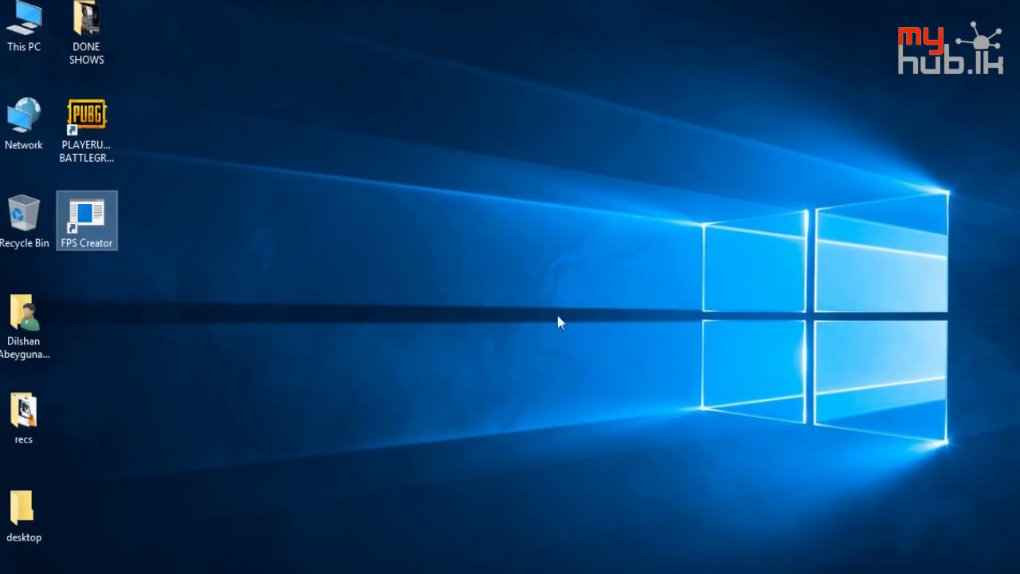
right_click(282, 130)
left_click(324, 231)
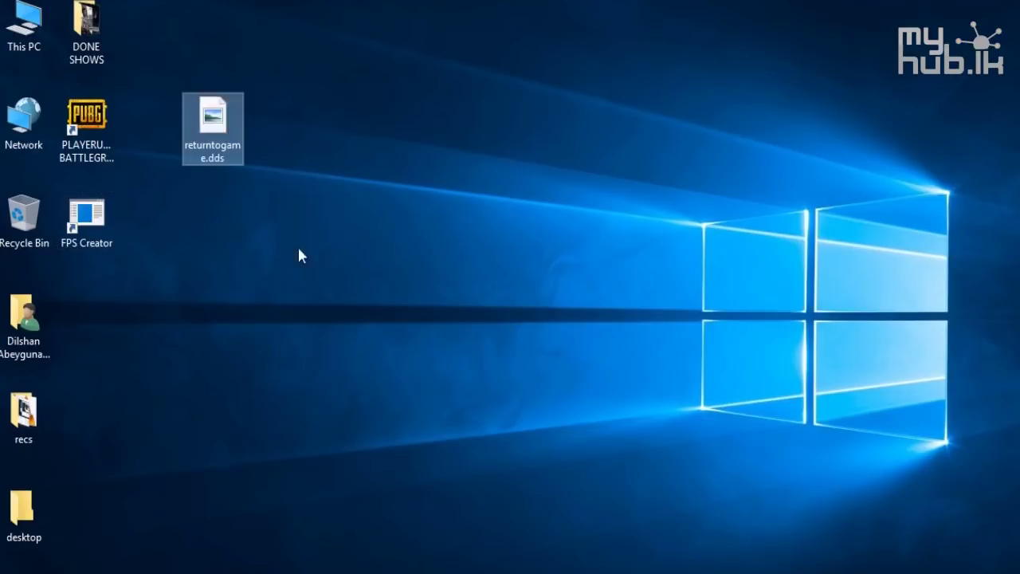
Try opening the desktop copy of returntogame.dds with another app, then cancel
right_click(216, 125)
left_click(435, 221)
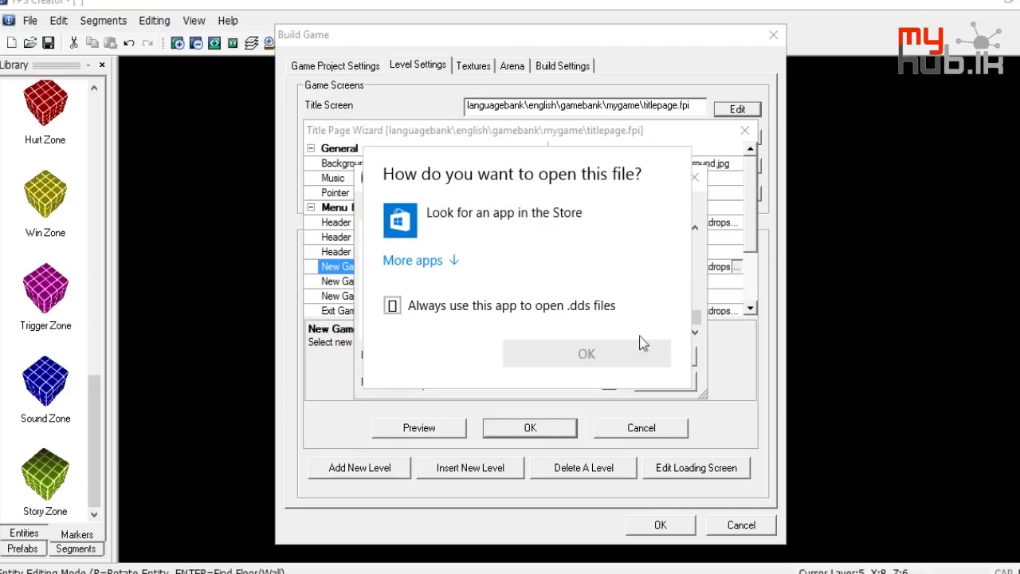
key("Escape")
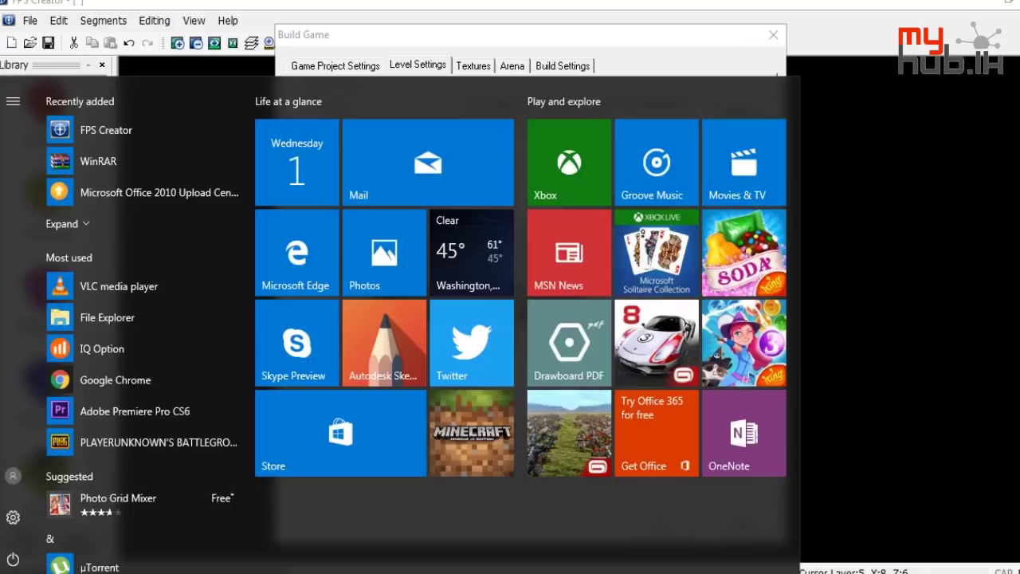
Search the Start menu for Paint and launch it
type("powe")
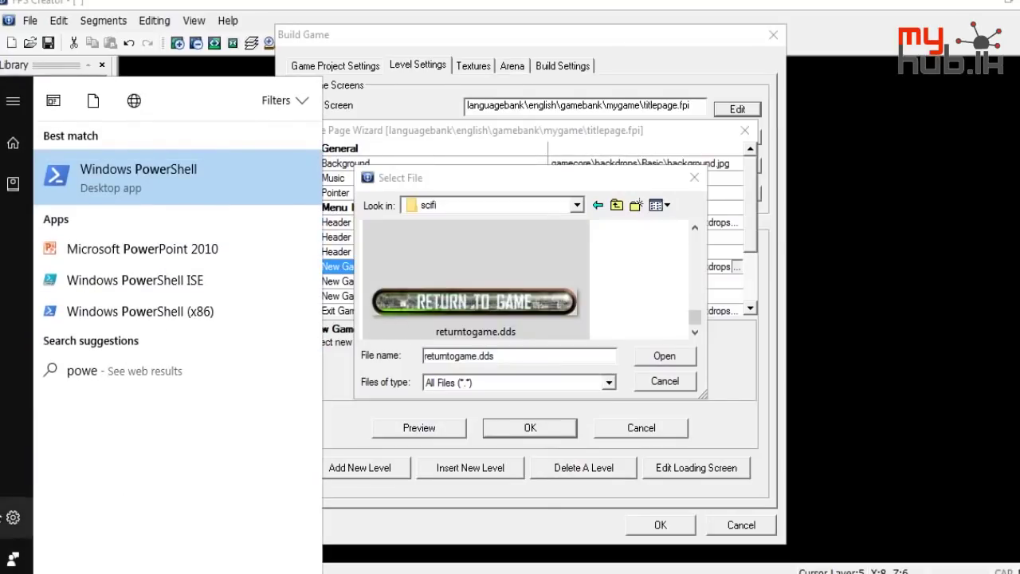
key("BackSpace")
key("BackSpace")
key("BackSpace")
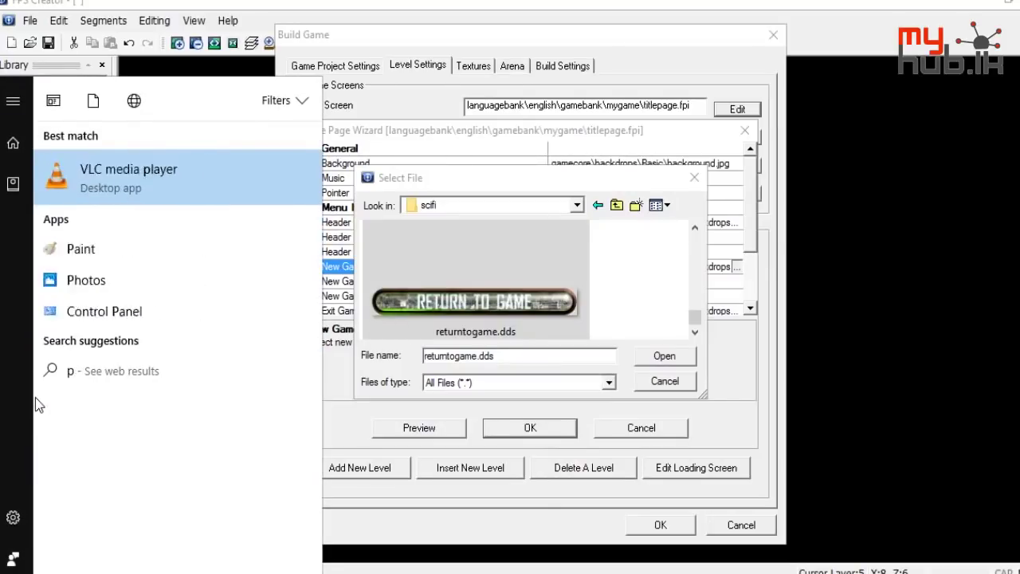
type("a")
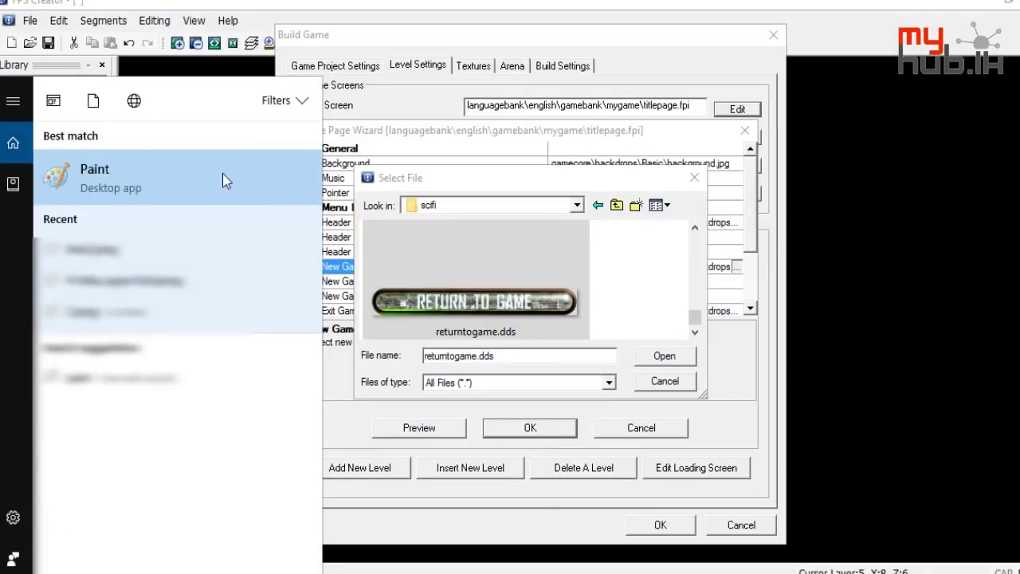
left_click(216, 190)
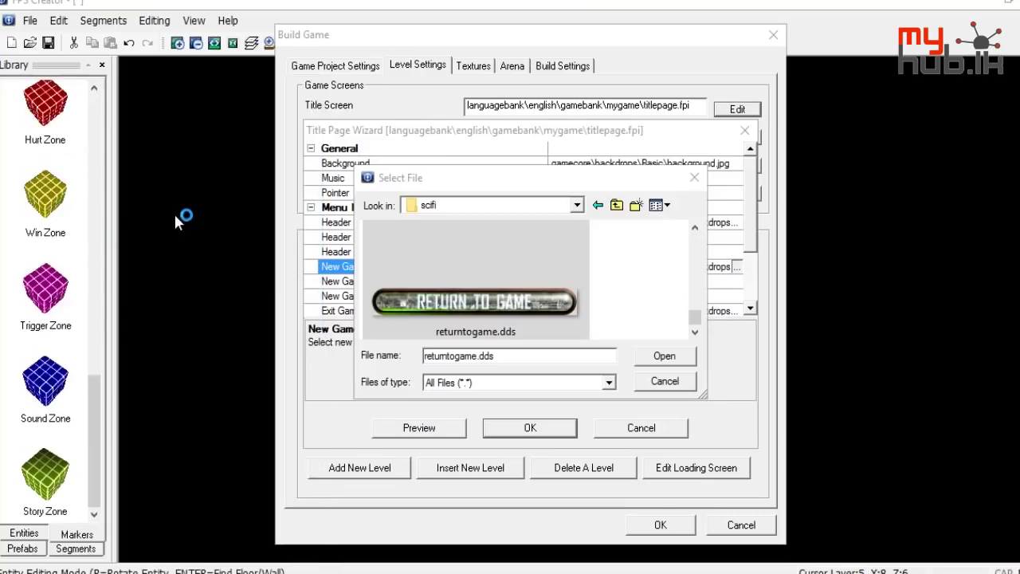
In Paint, open the File > Open dialog and browse to the Desktop
key("super")
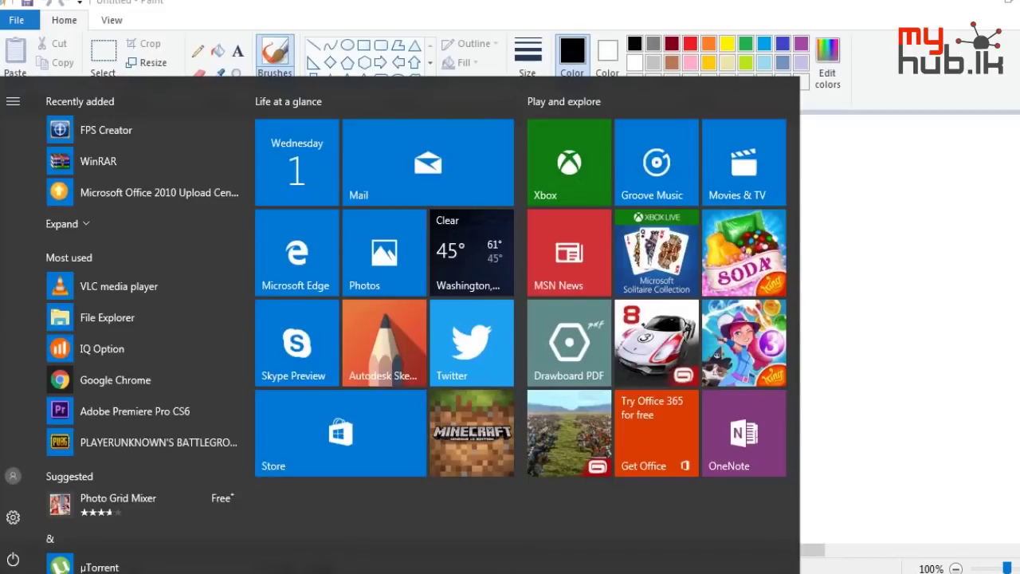
left_click(988, 255)
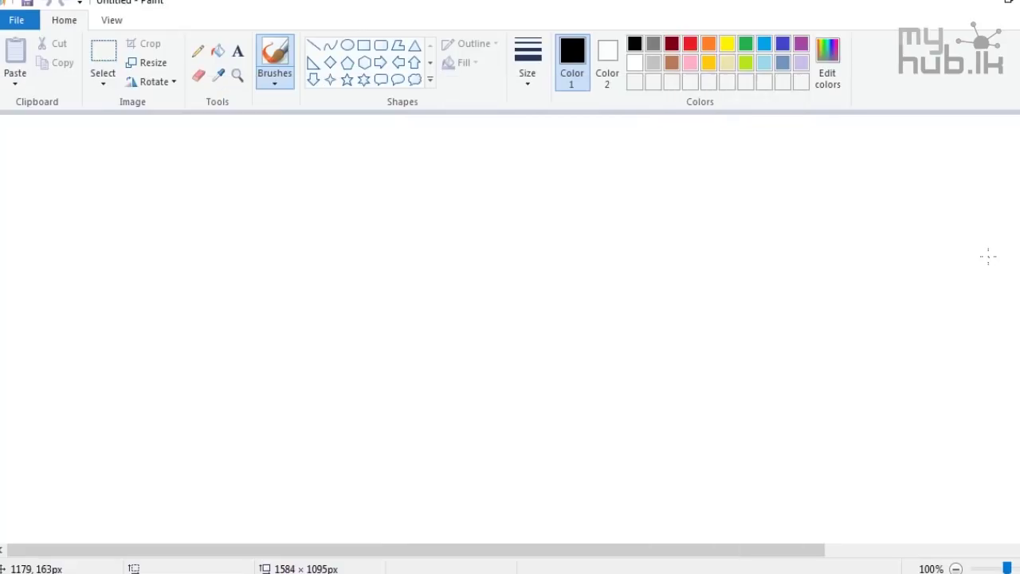
left_click(16, 20)
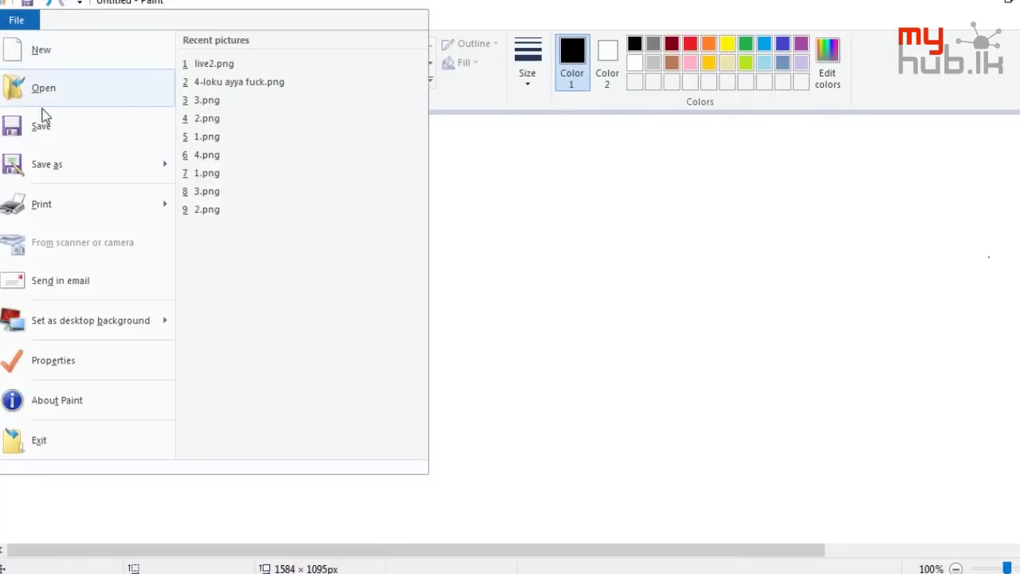
left_click(683, 485)
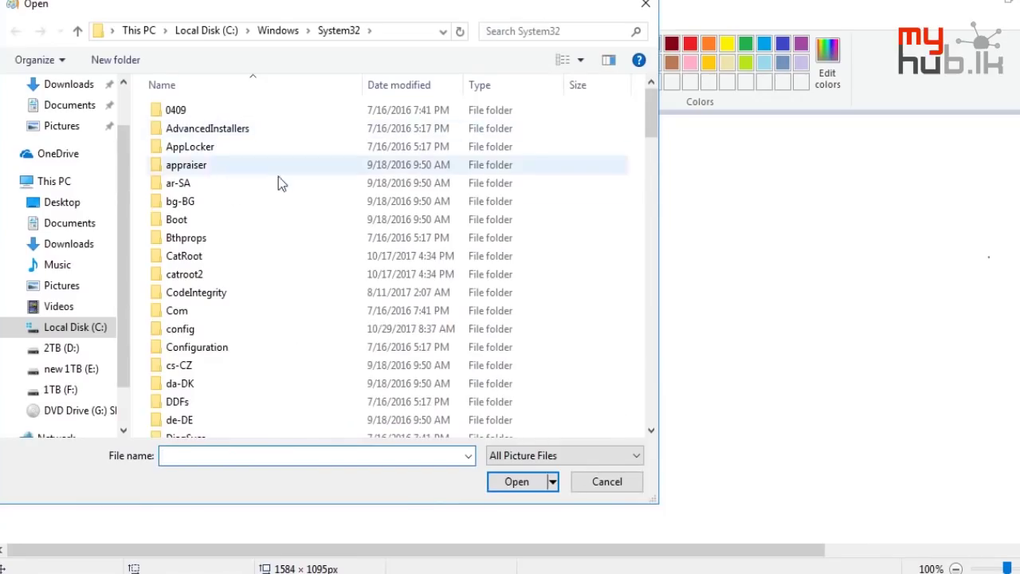
left_click(83, 206)
scroll(87, 210, "up", 2)
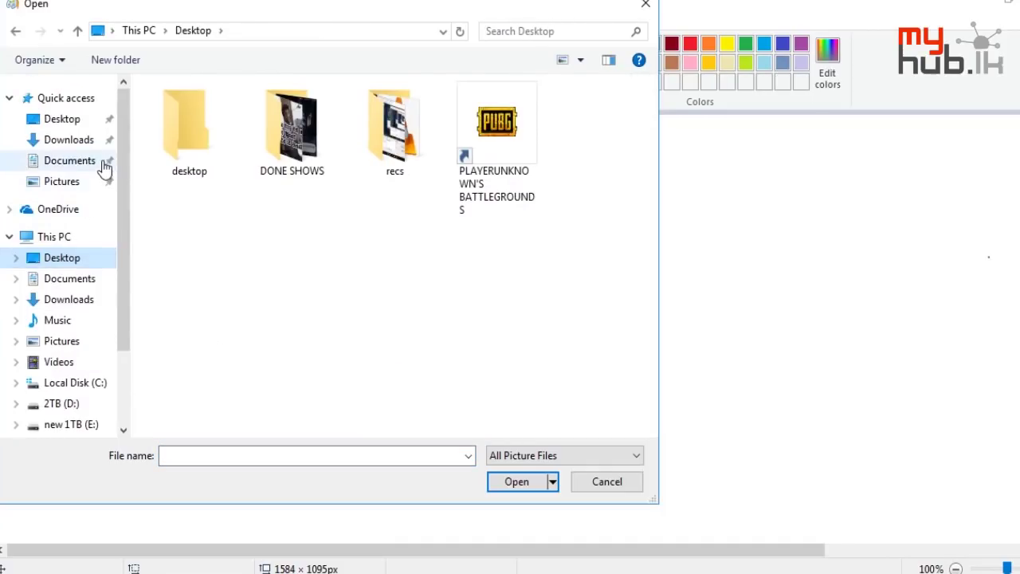
Look at returntogame.dds, cancel the Open dialog, and close Paint without saving
left_click(69, 121)
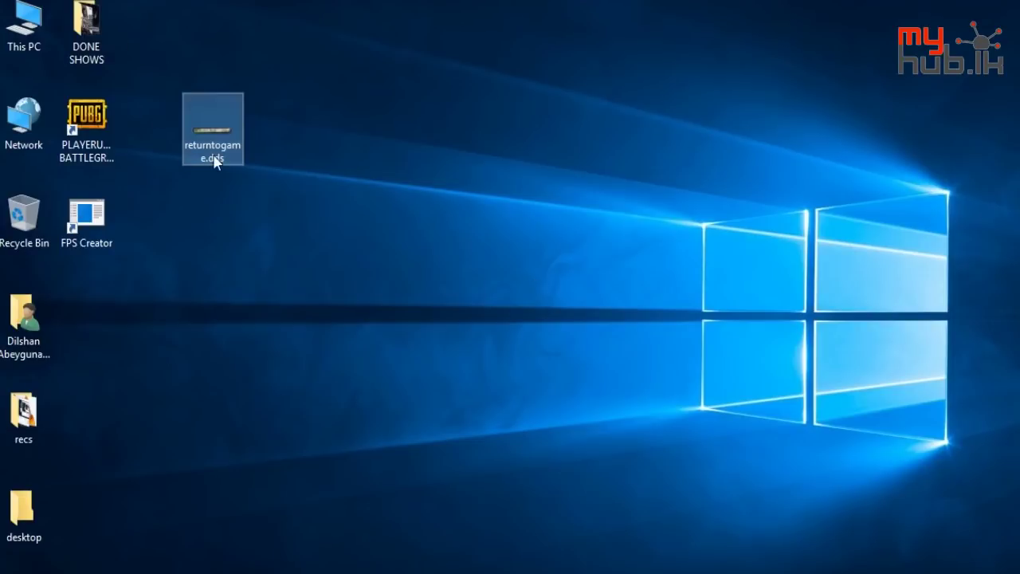
mouse_move(215, 162)
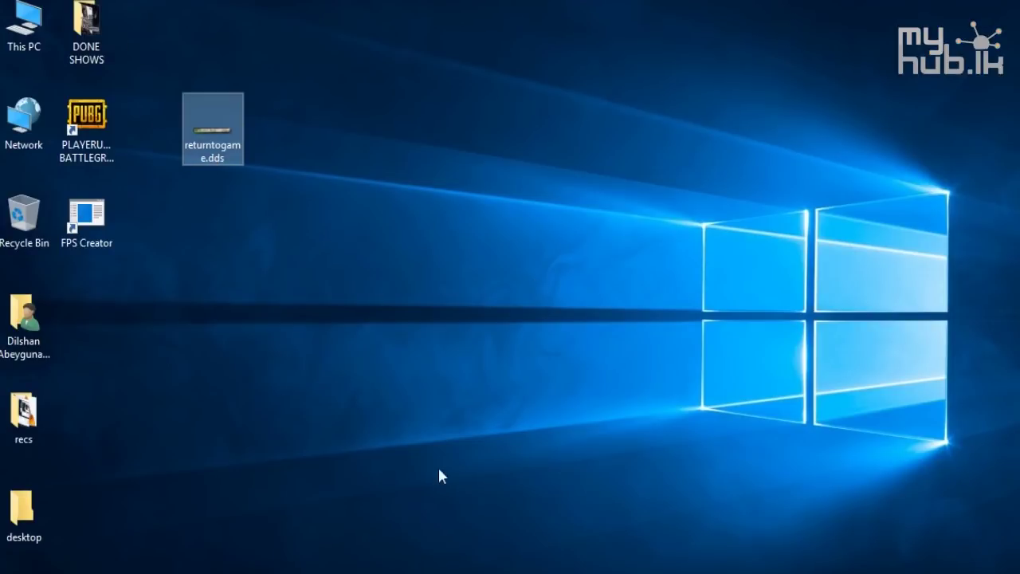
left_click(427, 479)
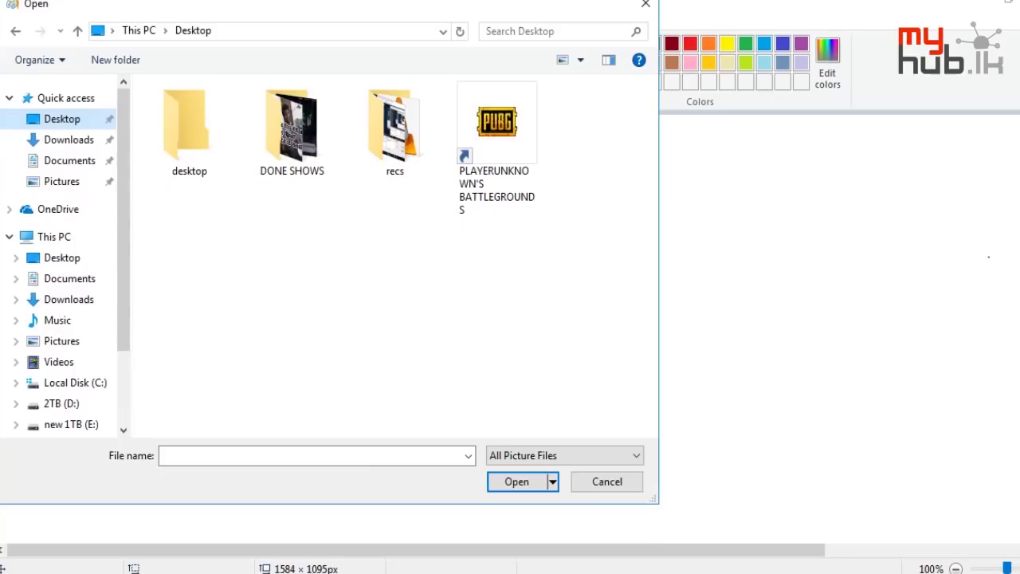
left_click(619, 478)
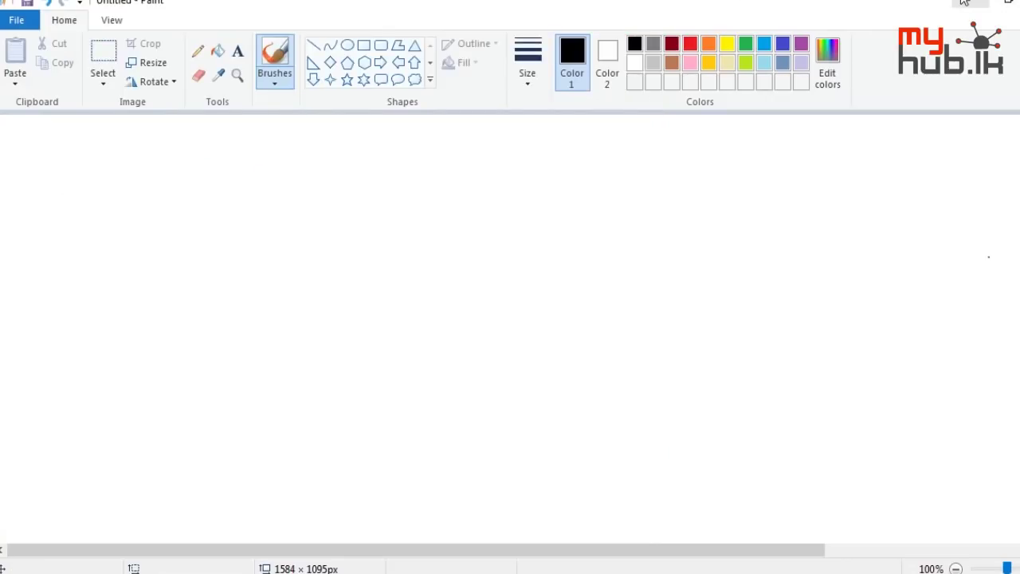
left_click(1016, 2)
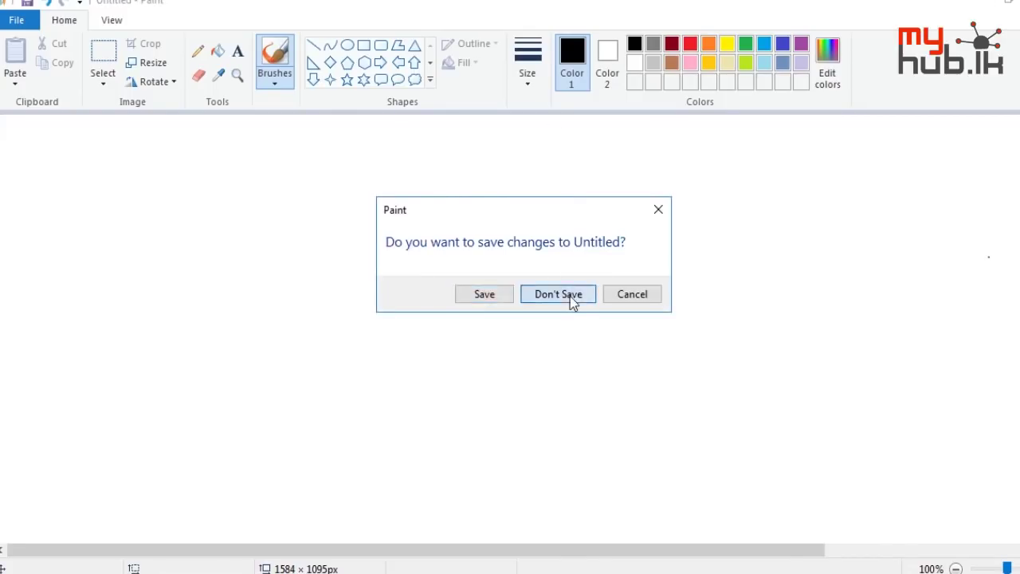
left_click(557, 294)
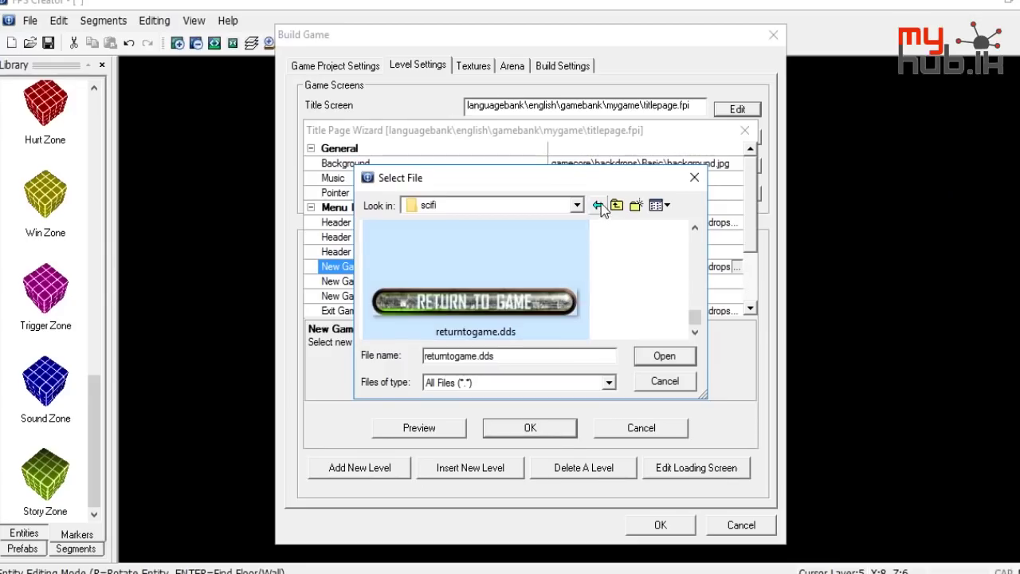
Browse the basic and ww2 backdrop folders, then close Select File without choosing
left_click(599, 206)
double_click(495, 244)
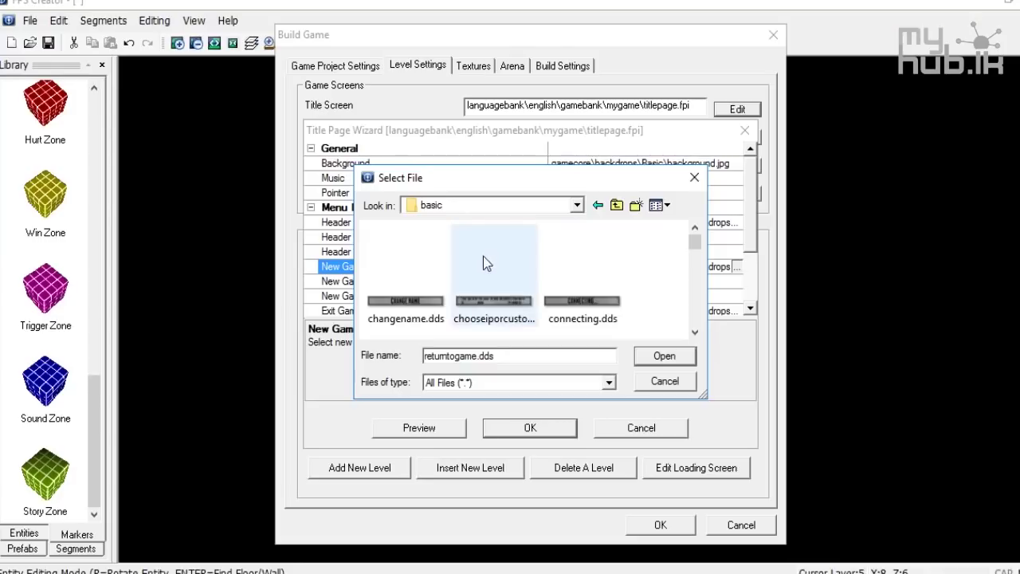
scroll(483, 263, "down", 5)
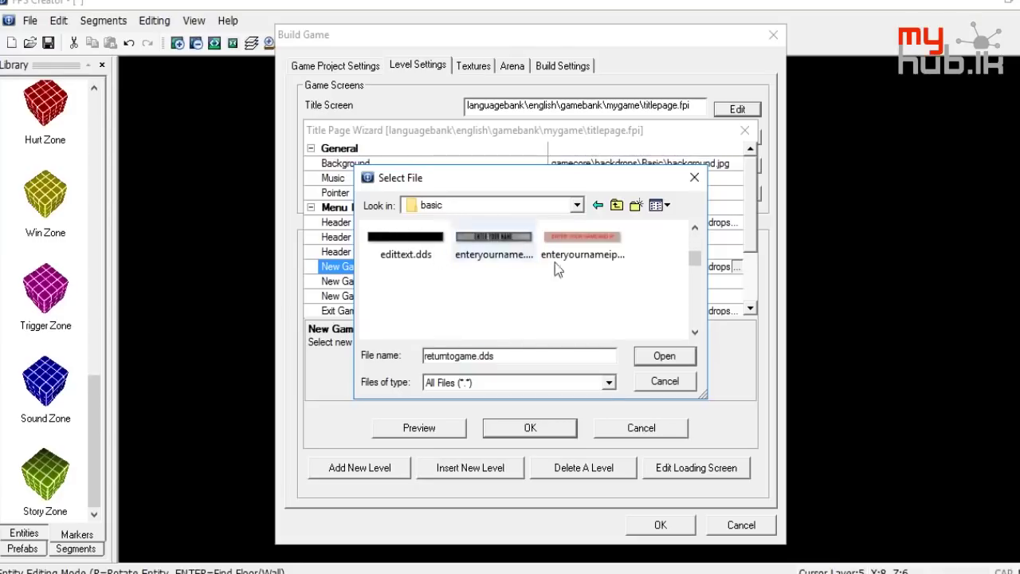
left_click(616, 206)
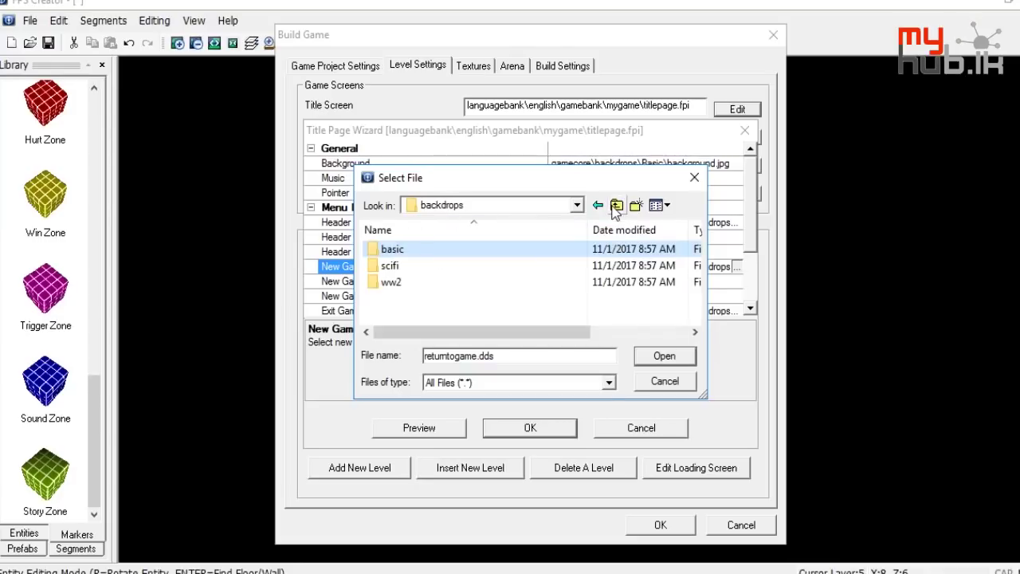
double_click(404, 287)
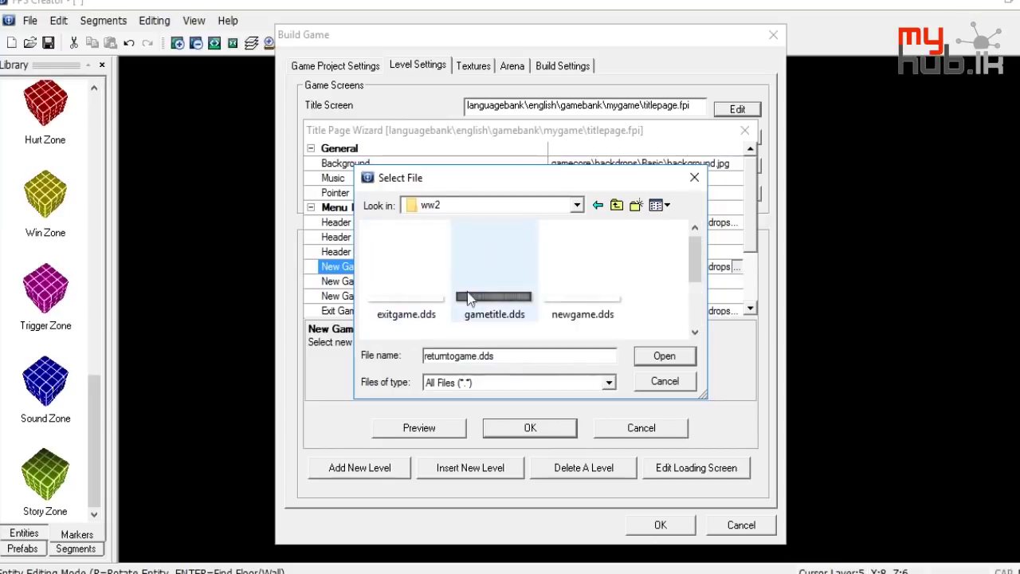
left_click(428, 323)
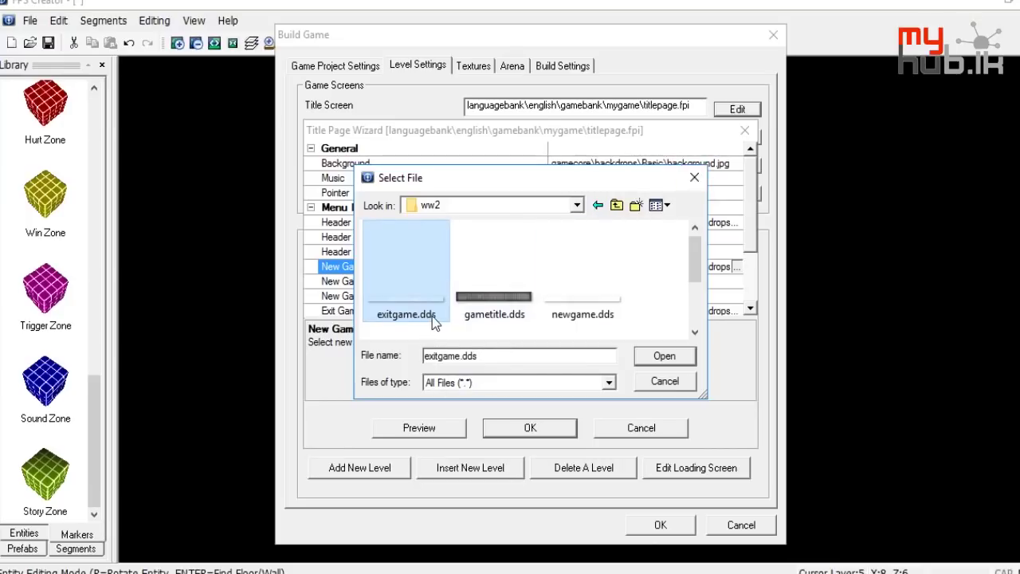
mouse_move(435, 316)
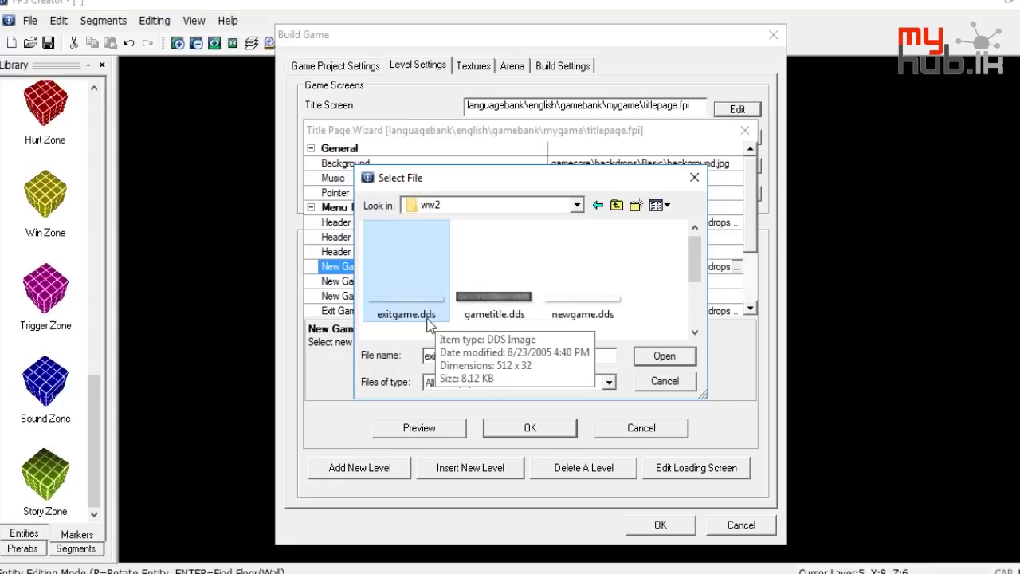
left_click(691, 178)
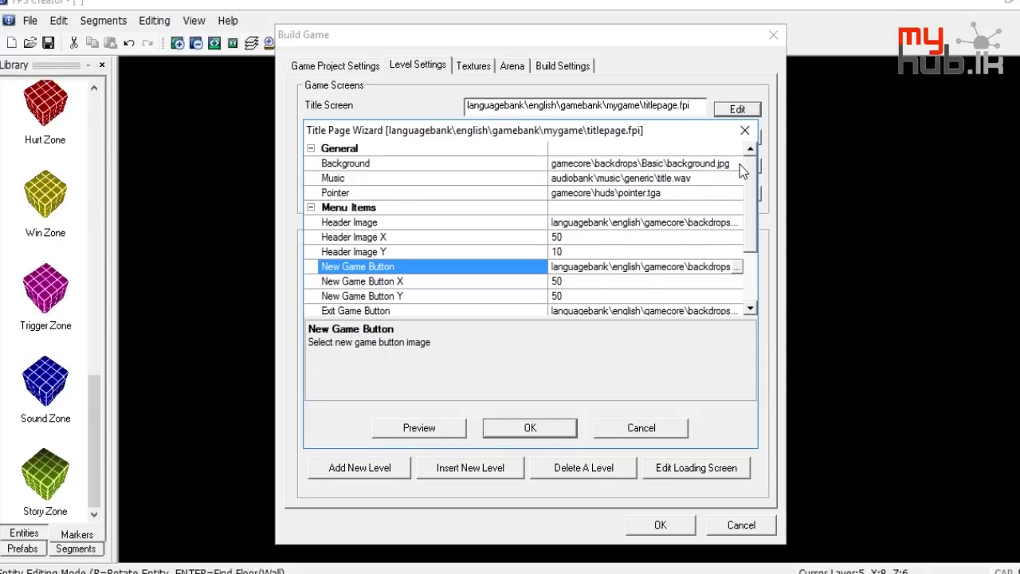
Browse the bunker folder's background.dds for the background, back out, and close the wizard
left_click(739, 164)
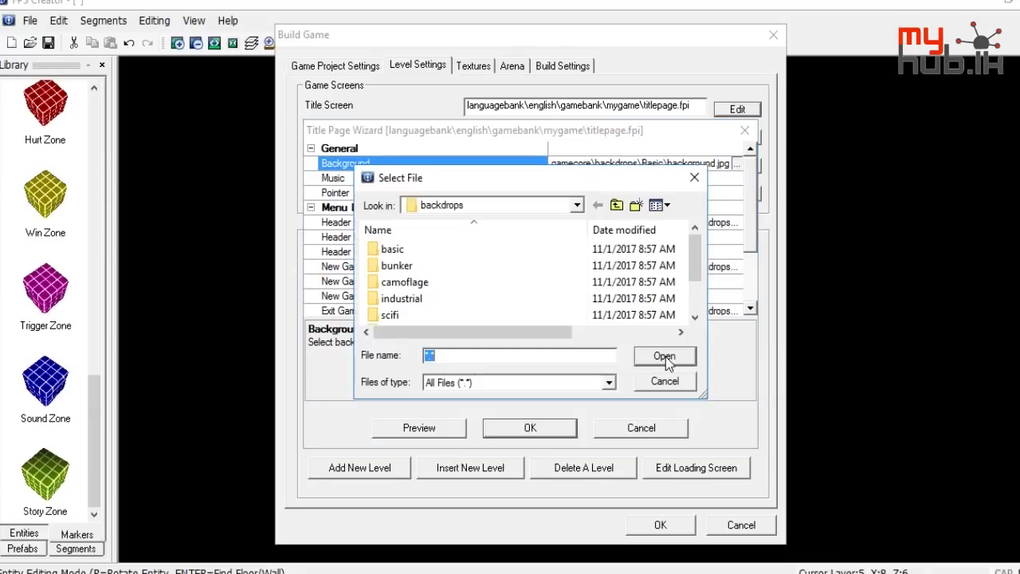
double_click(468, 265)
left_click(418, 272)
right_click(419, 276)
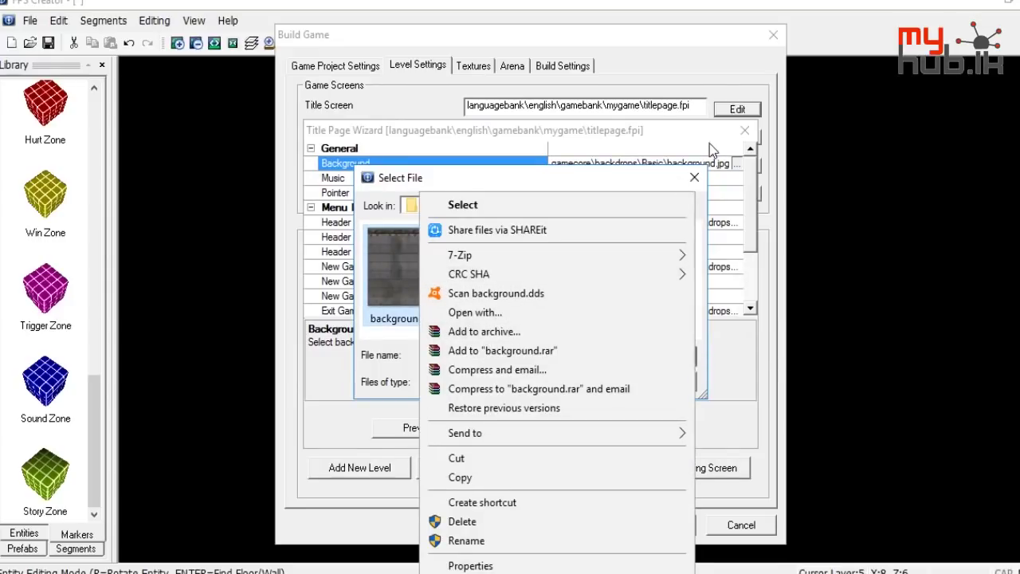
key("Escape")
key("Escape")
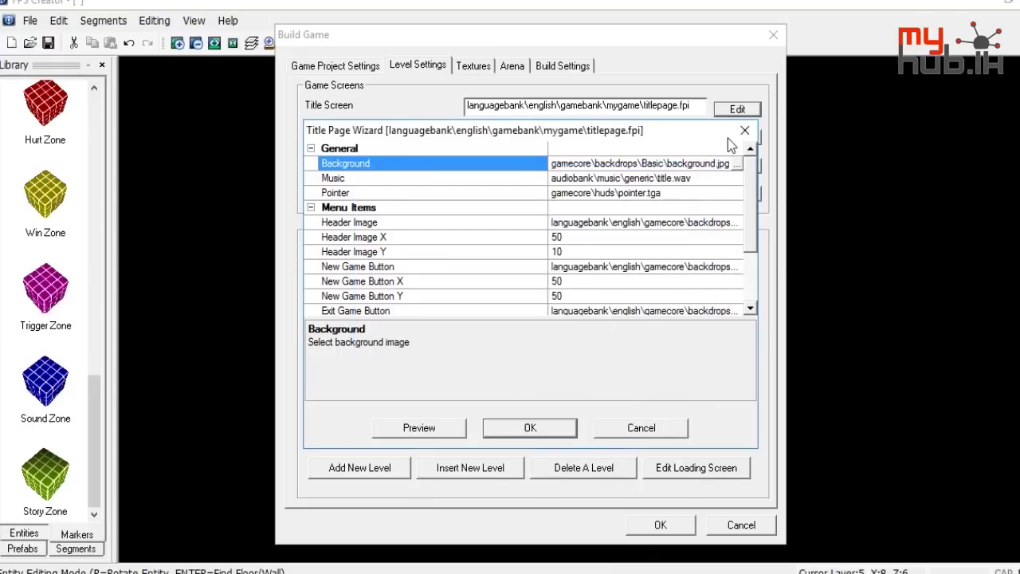
left_click(745, 129)
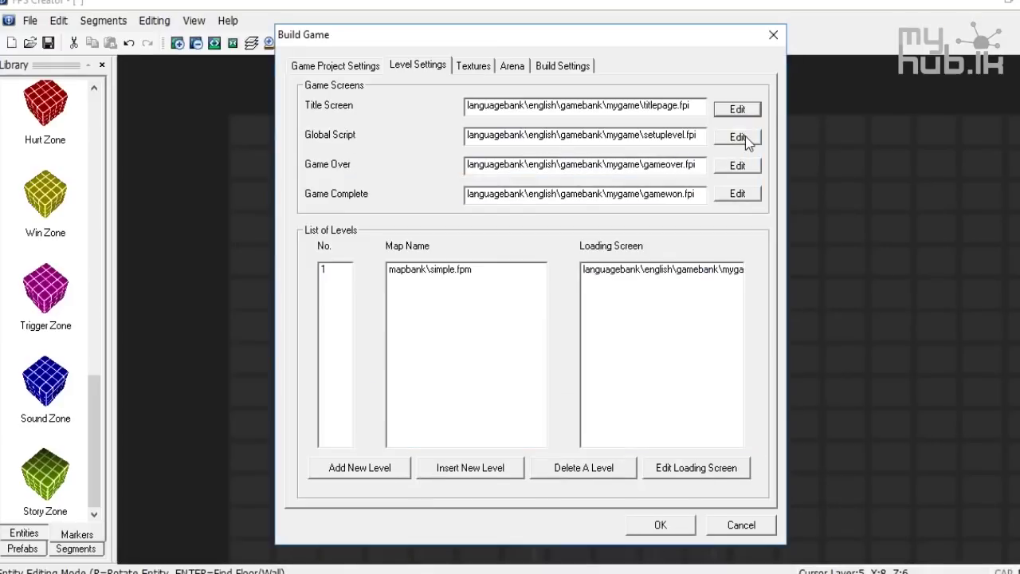
Open and close the Global Script wizard, then check and close the Title Screen wizard
left_click(739, 137)
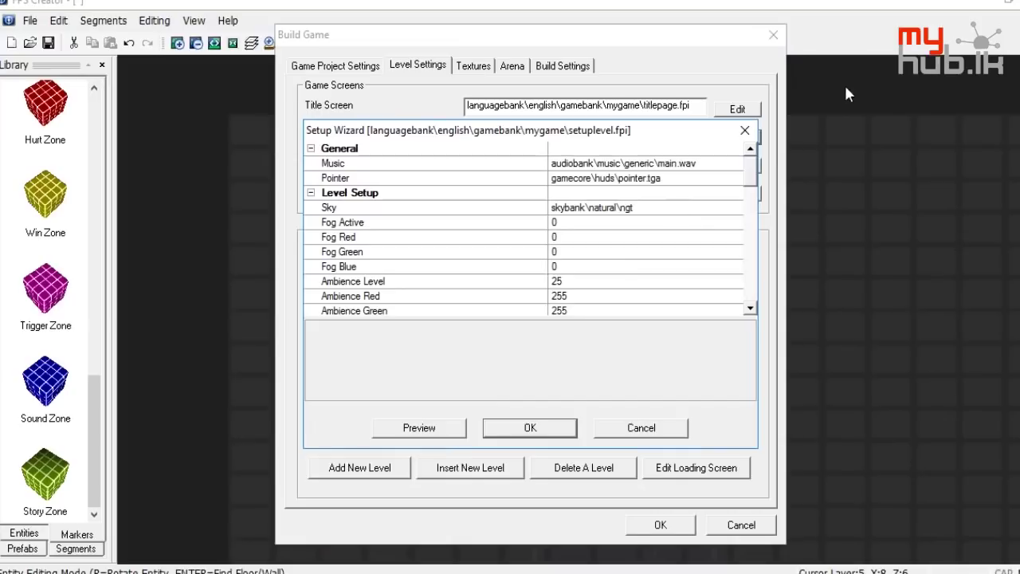
left_click(744, 130)
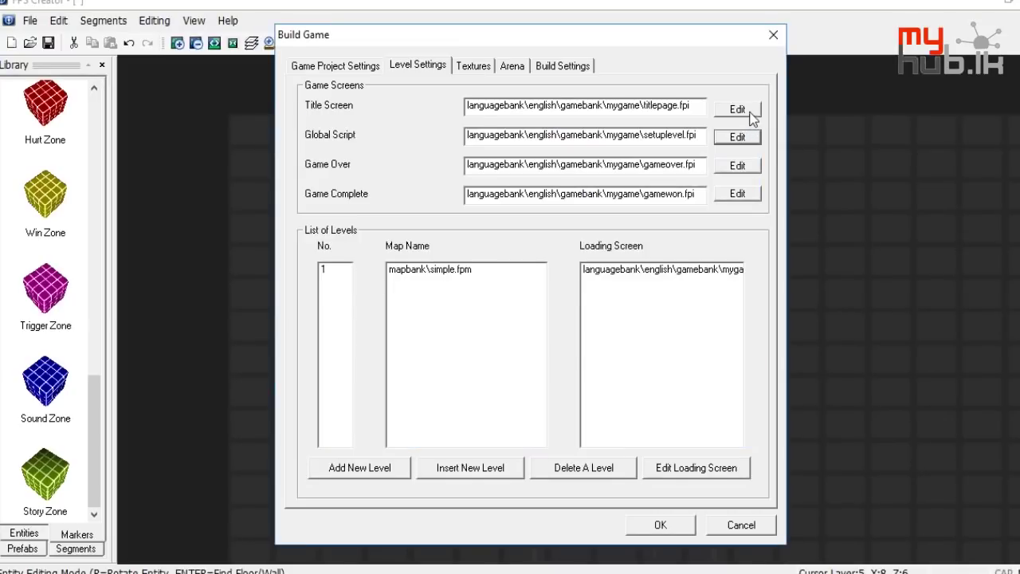
left_click(737, 110)
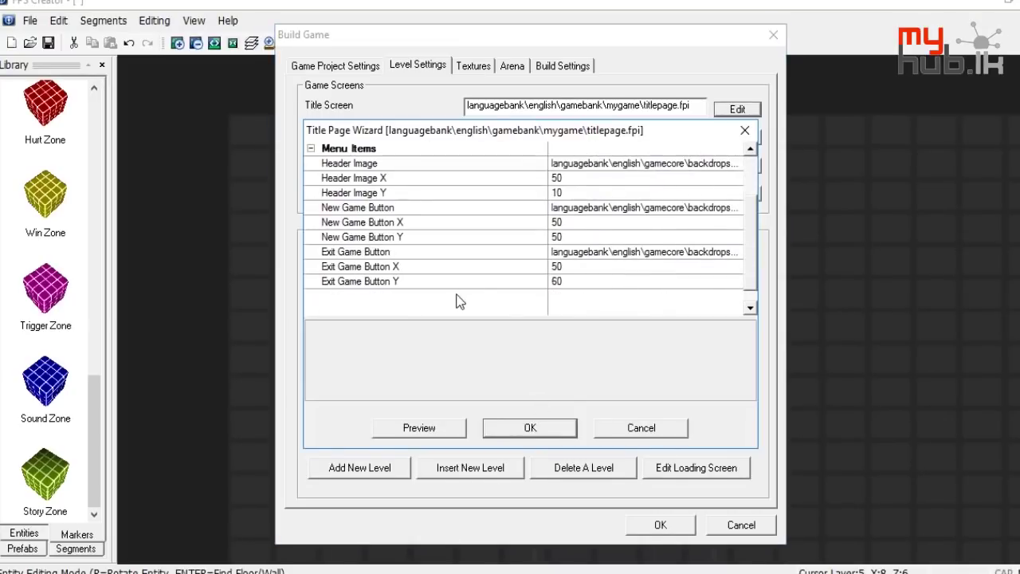
scroll(364, 219, "up", 2)
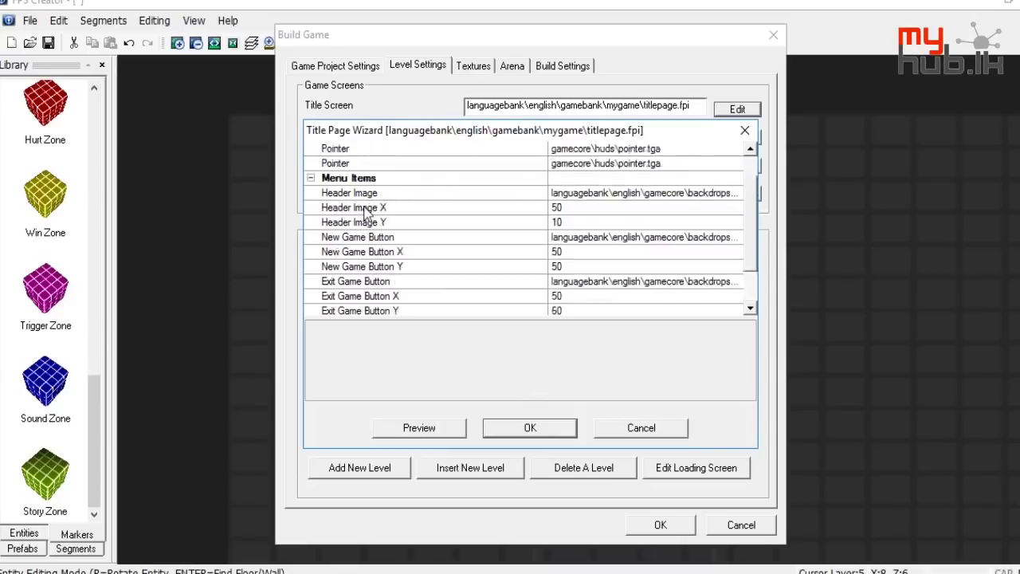
left_click(745, 130)
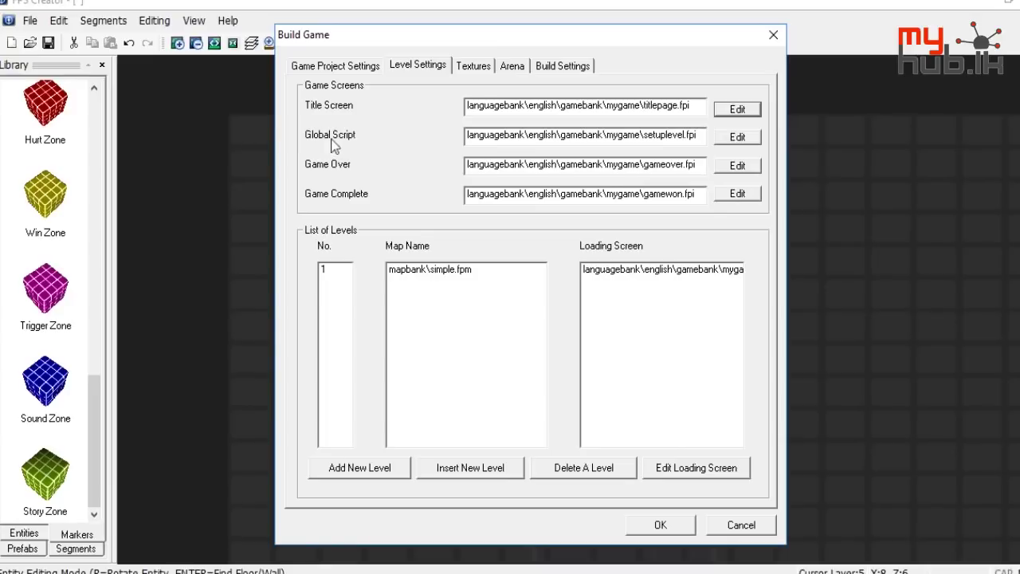
Reopen the Global Script wizard and browse the scifi sky folder without changing Sky
left_click(737, 137)
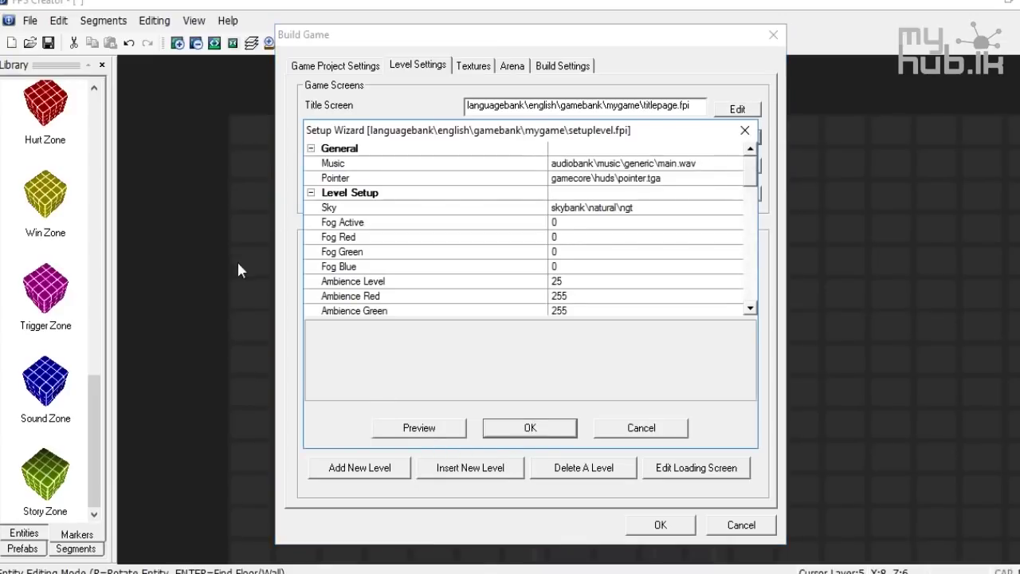
left_click(707, 204)
left_click(736, 207)
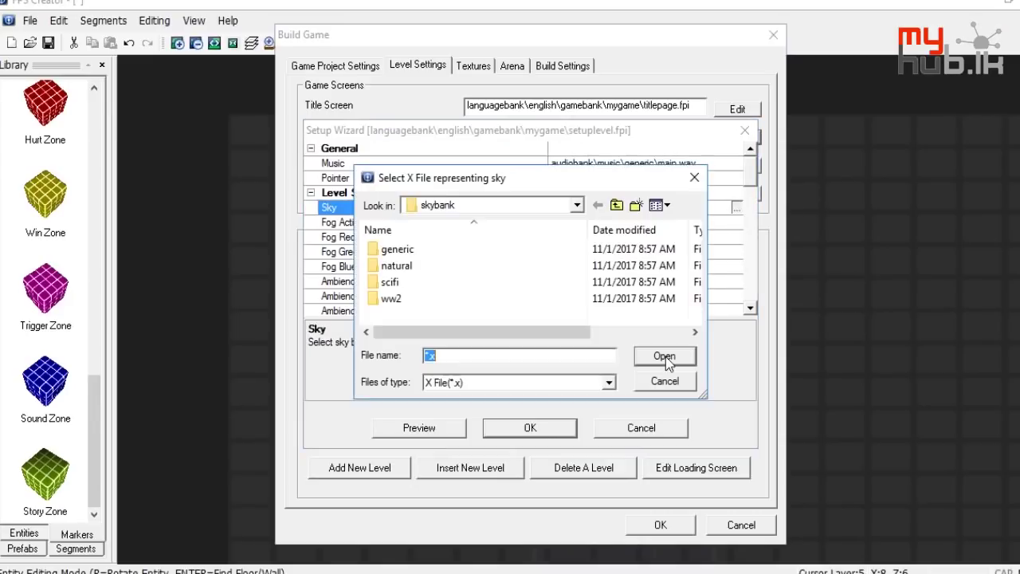
double_click(433, 284)
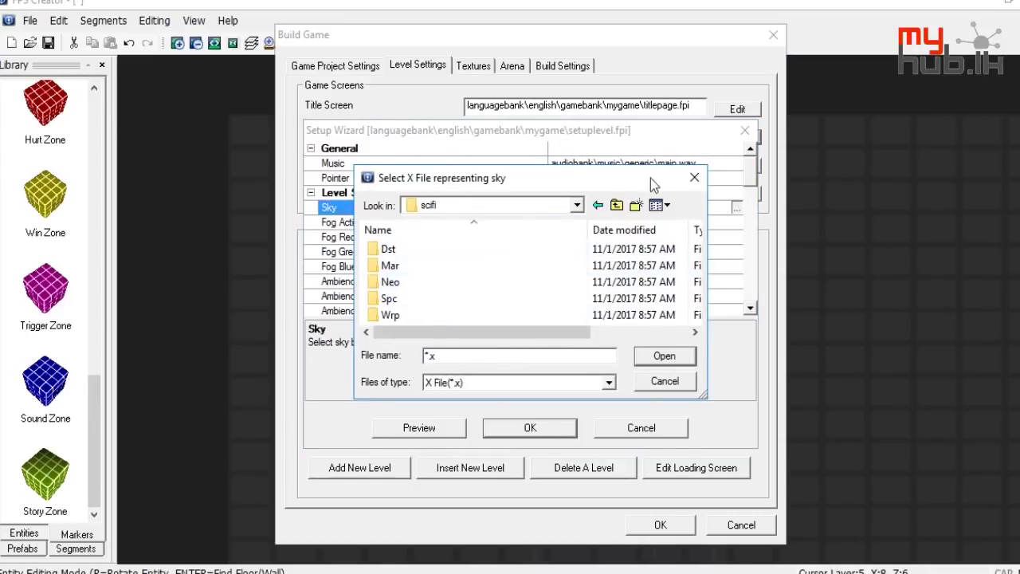
left_click(694, 177)
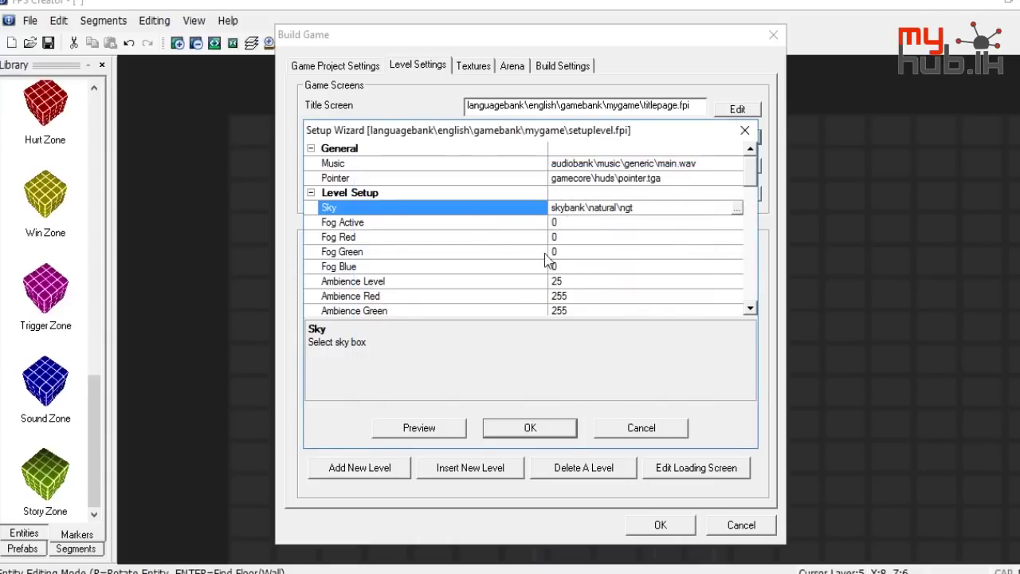
Scroll to Lives Image and browse its file without changing it
scroll(547, 257, "down", 1)
scroll(391, 249, "down", 1)
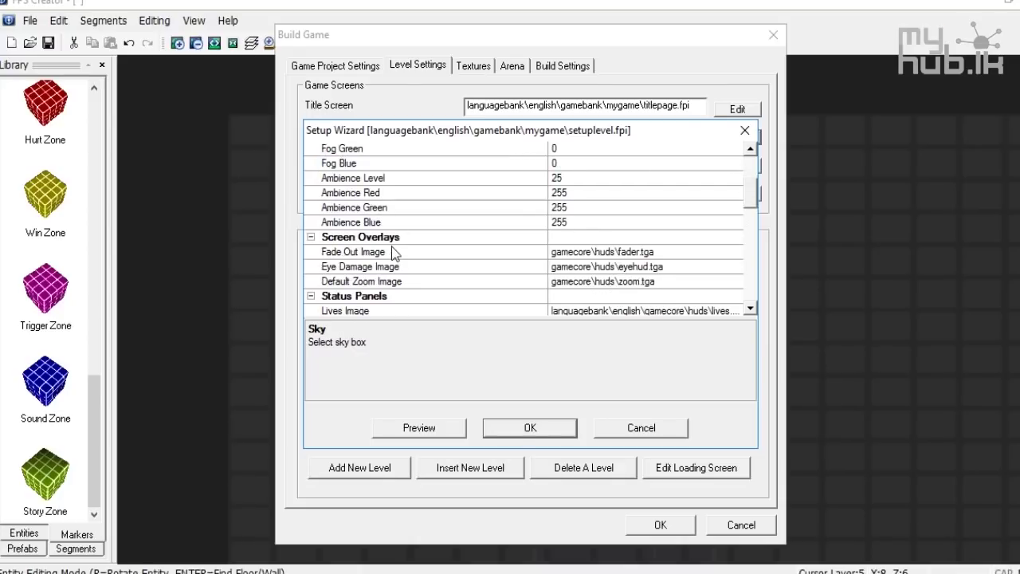
scroll(391, 259, "down", 1)
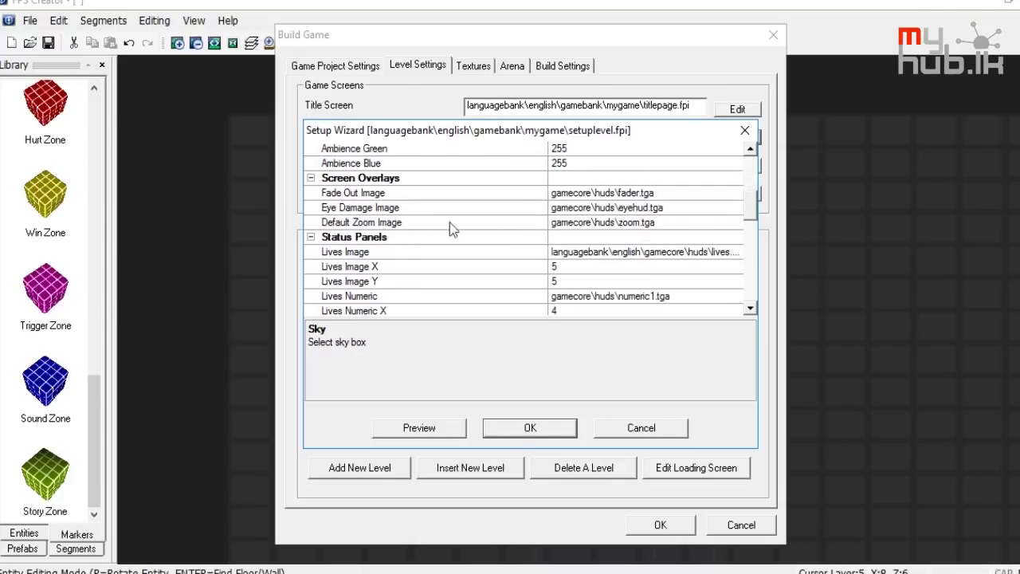
scroll(369, 232, "down", 1)
scroll(369, 232, "down", 1)
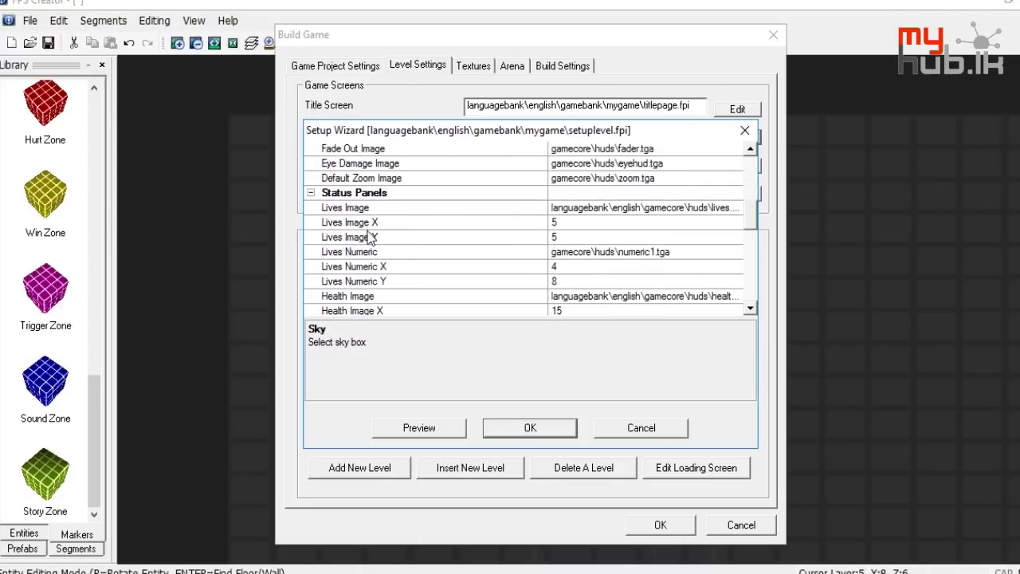
left_click(364, 209)
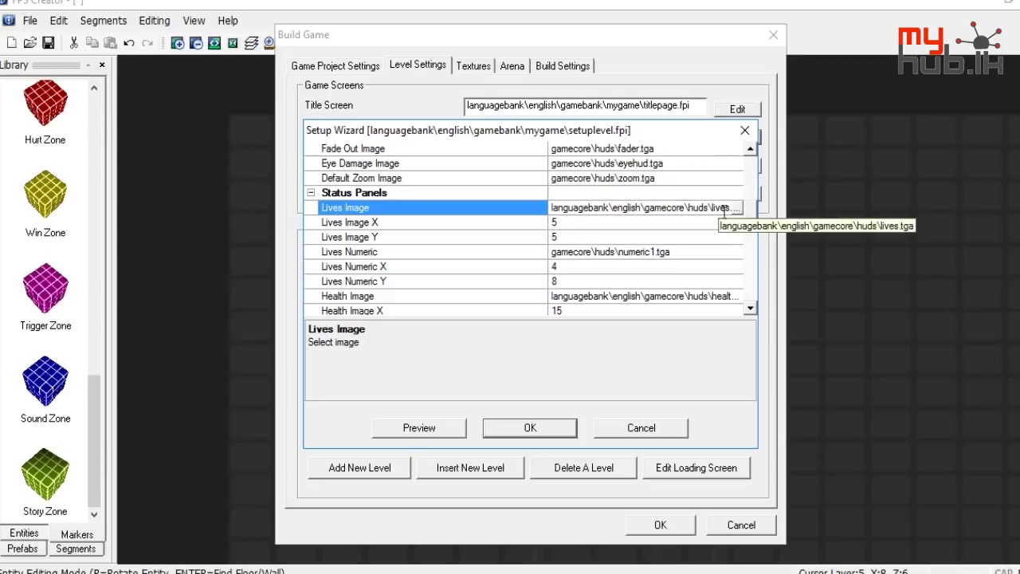
left_click(737, 207)
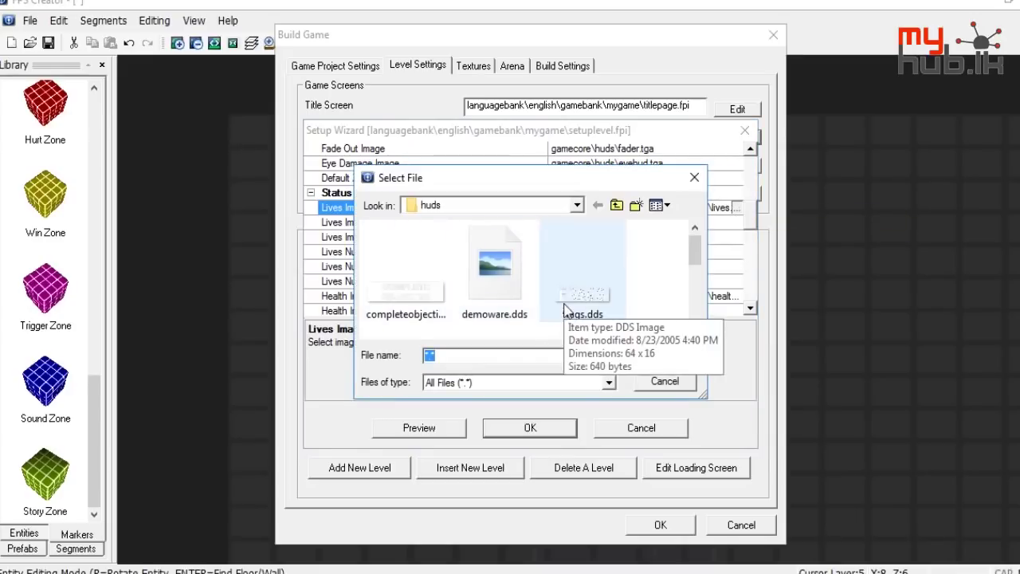
left_click(694, 177)
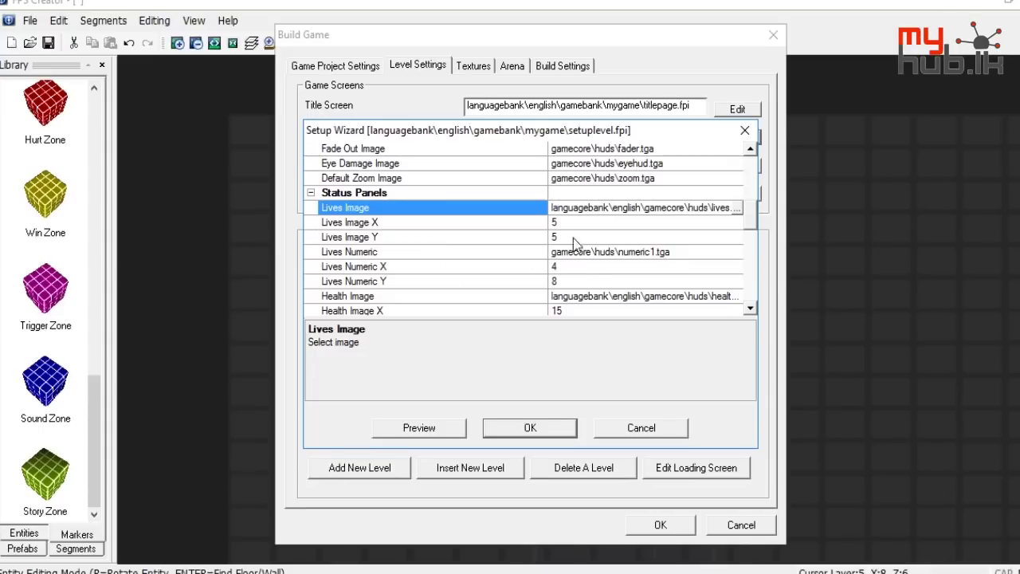
Select Lives Numeric, scroll through the remaining HUD settings, and close the Setup Wizard
scroll(423, 249, "down", 2)
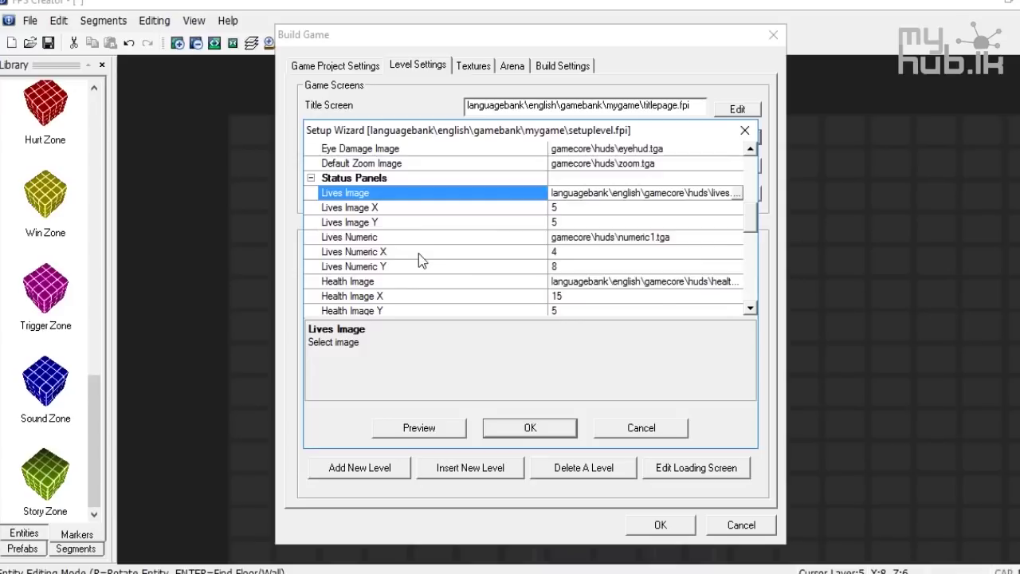
left_click(409, 194)
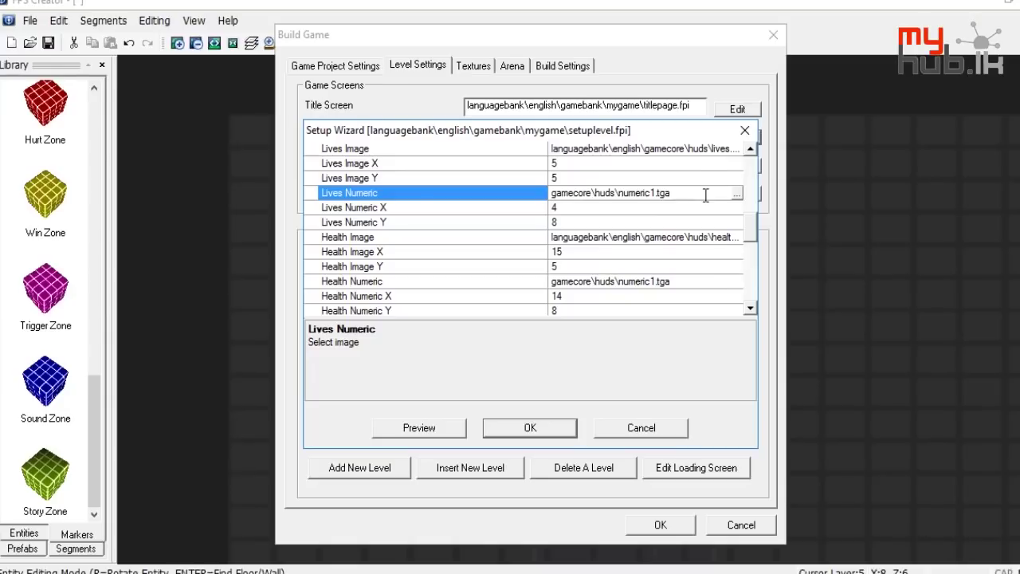
scroll(464, 301, "down", 3)
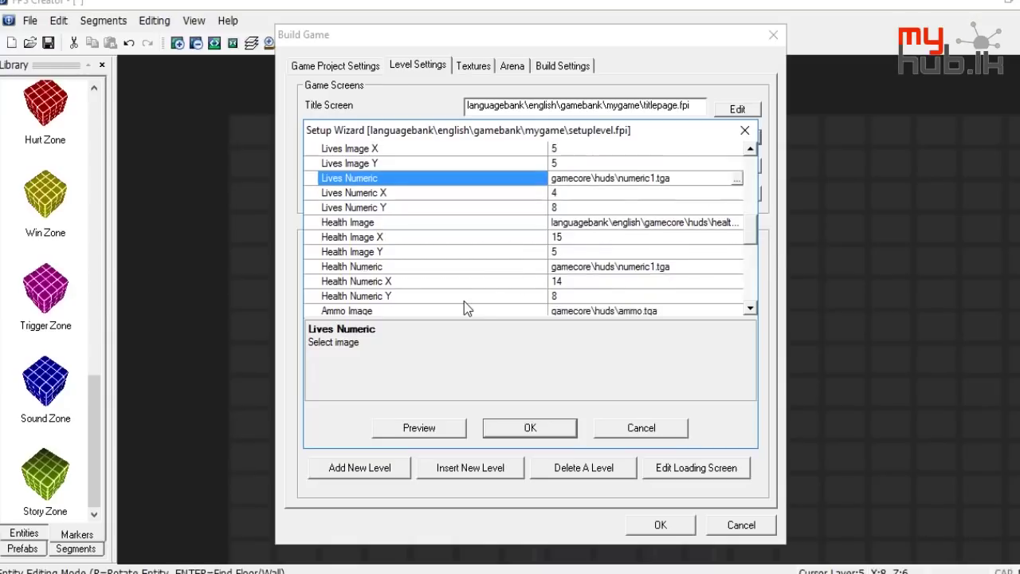
scroll(462, 301, "down", 4)
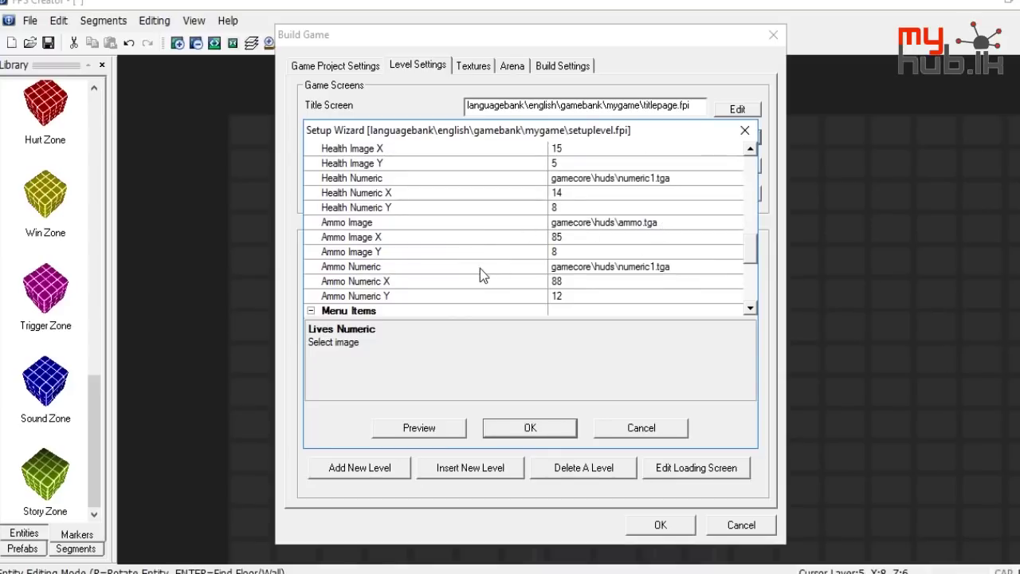
scroll(649, 279, "down", 4)
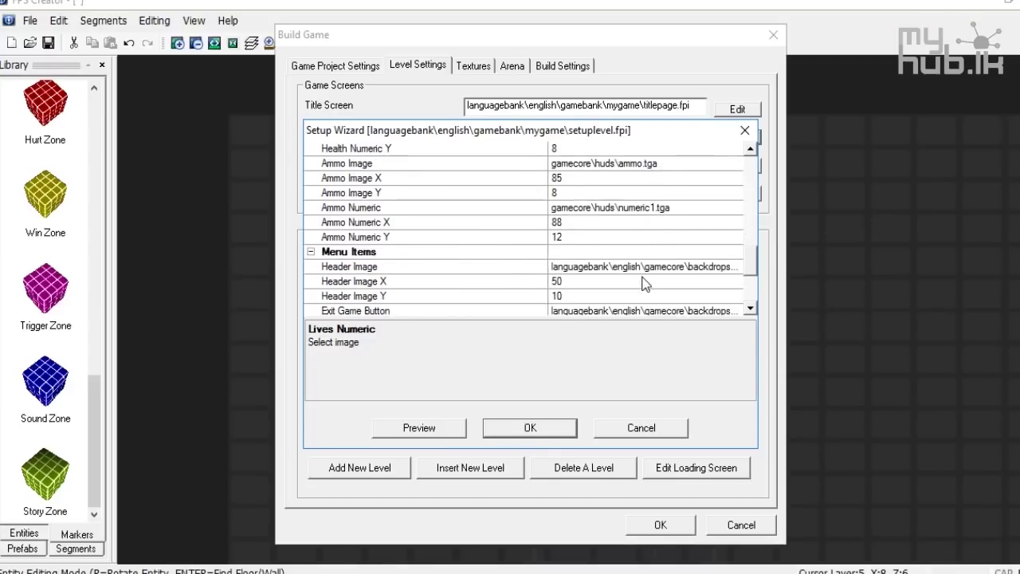
scroll(645, 285, "down", 2)
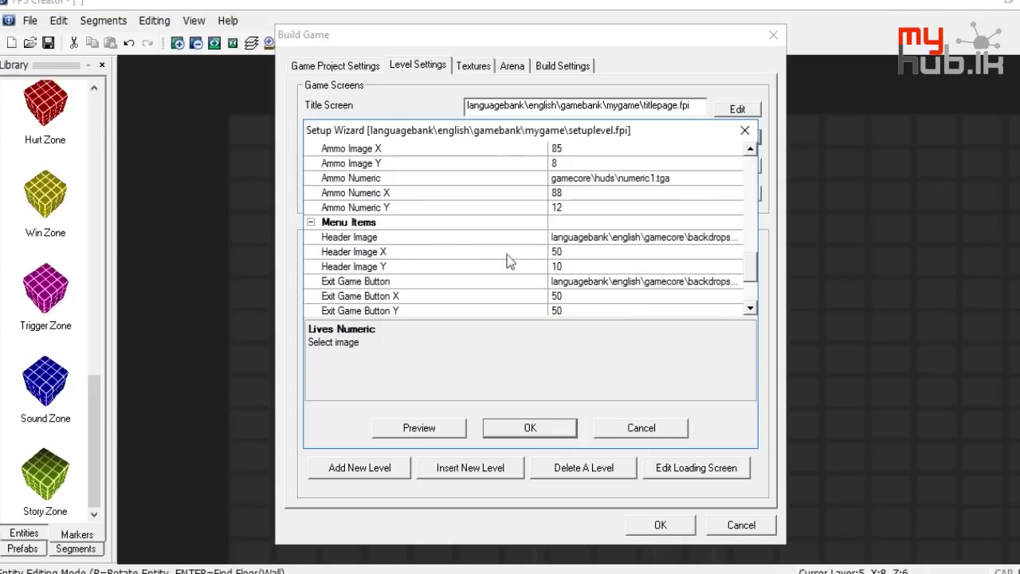
scroll(363, 291, "down", 2)
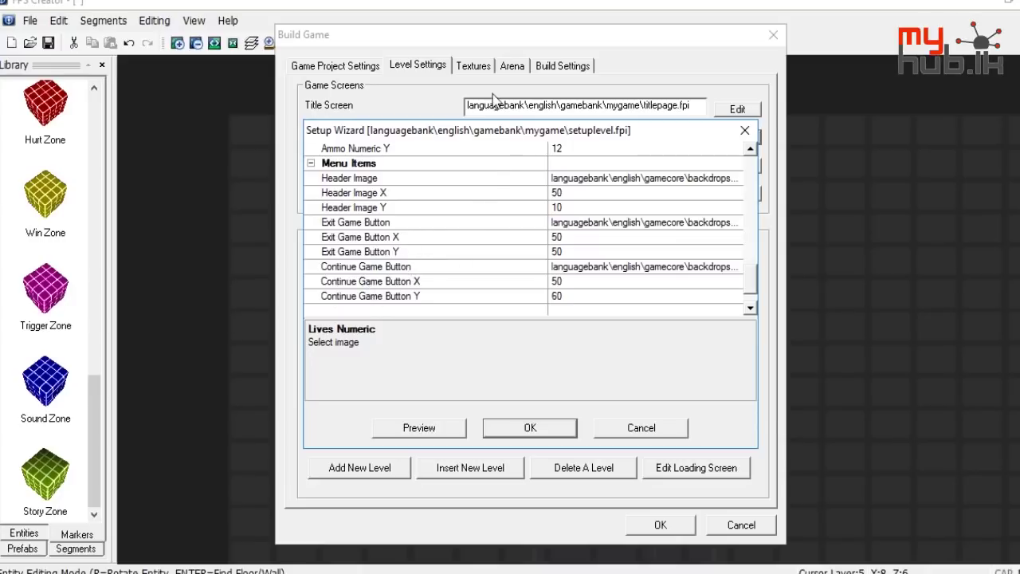
left_click(744, 130)
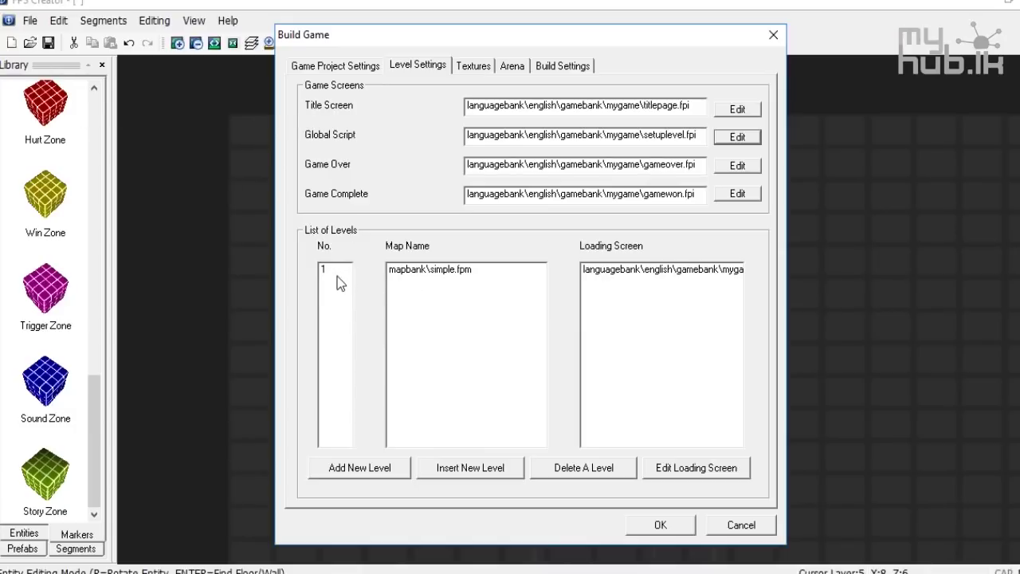
Add two new levels to the game's level list
left_click(395, 469)
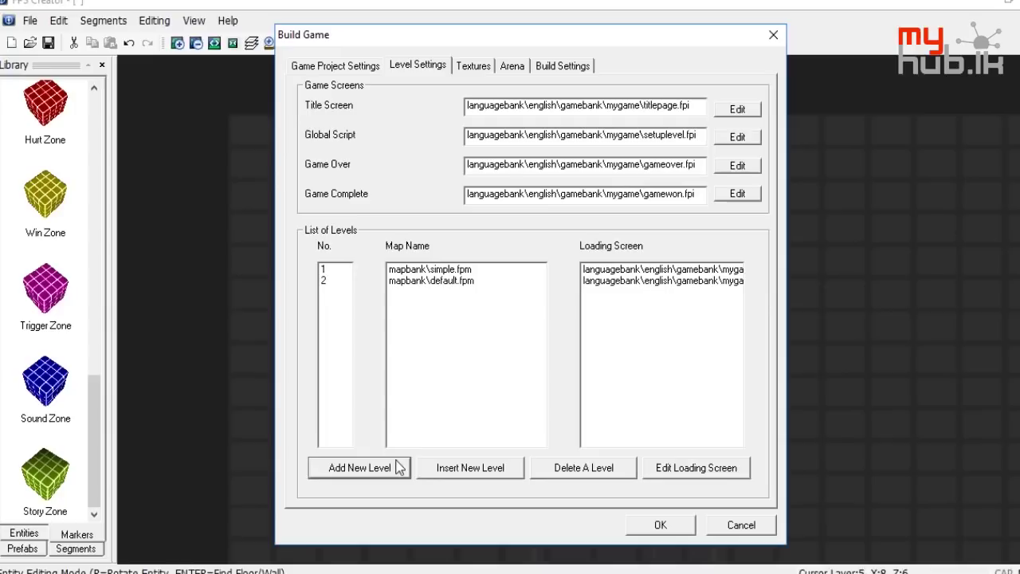
left_click(394, 468)
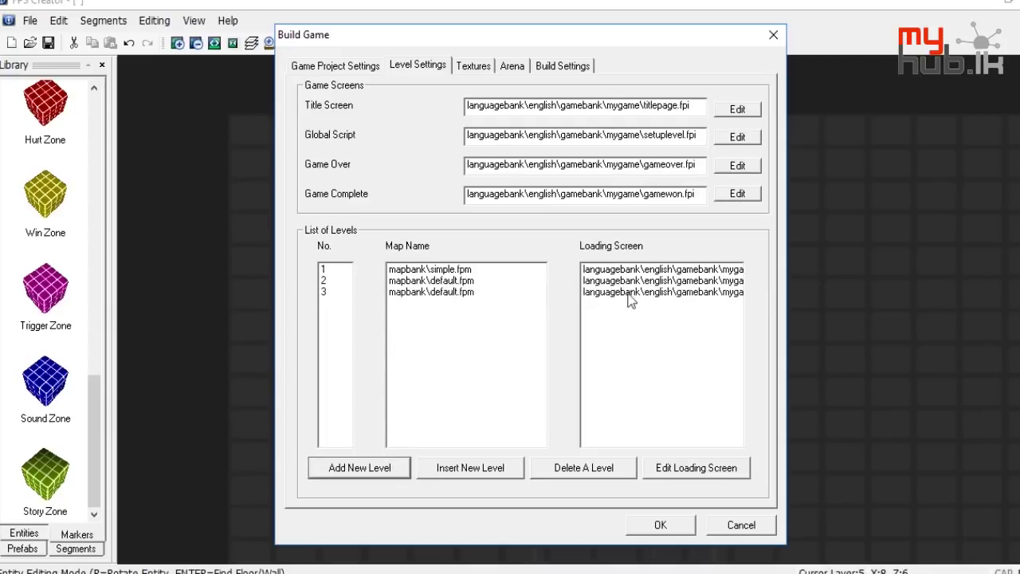
double_click(416, 281)
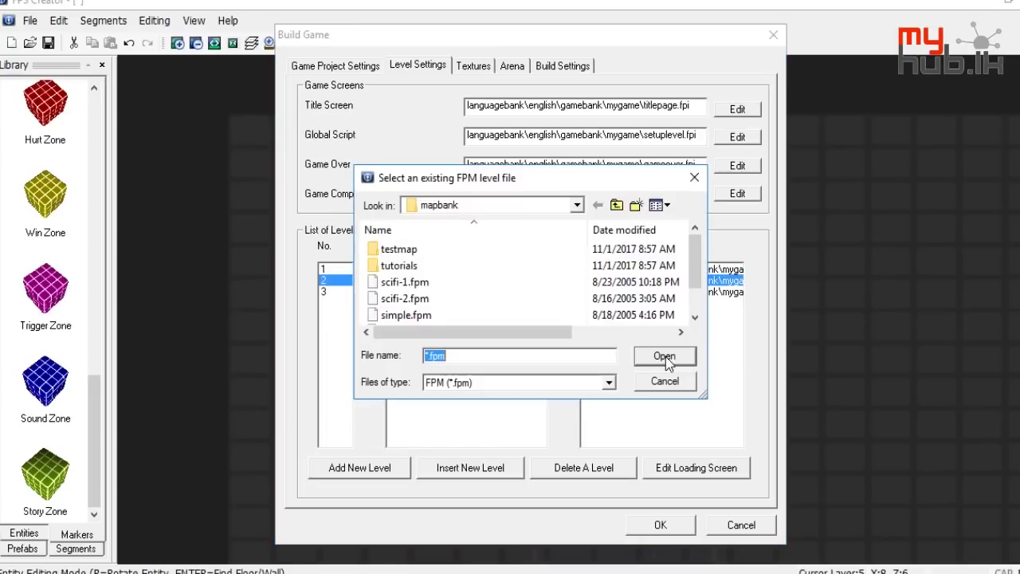
key("Escape")
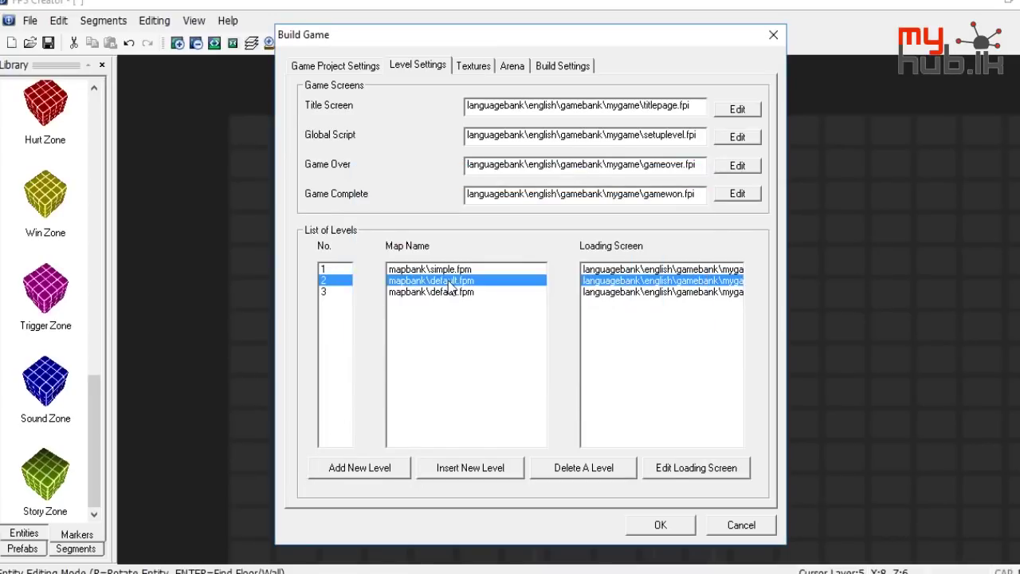
Assign scifi-2.fpm to level 2 and scifi-1.fpm to level 3
double_click(449, 287)
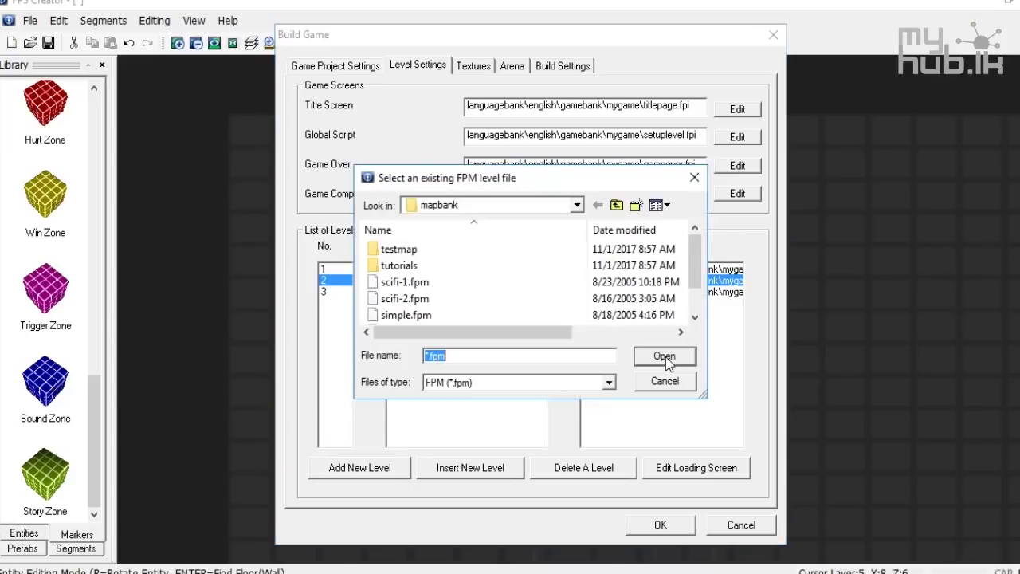
scroll(571, 310, "down", 1)
double_click(435, 270)
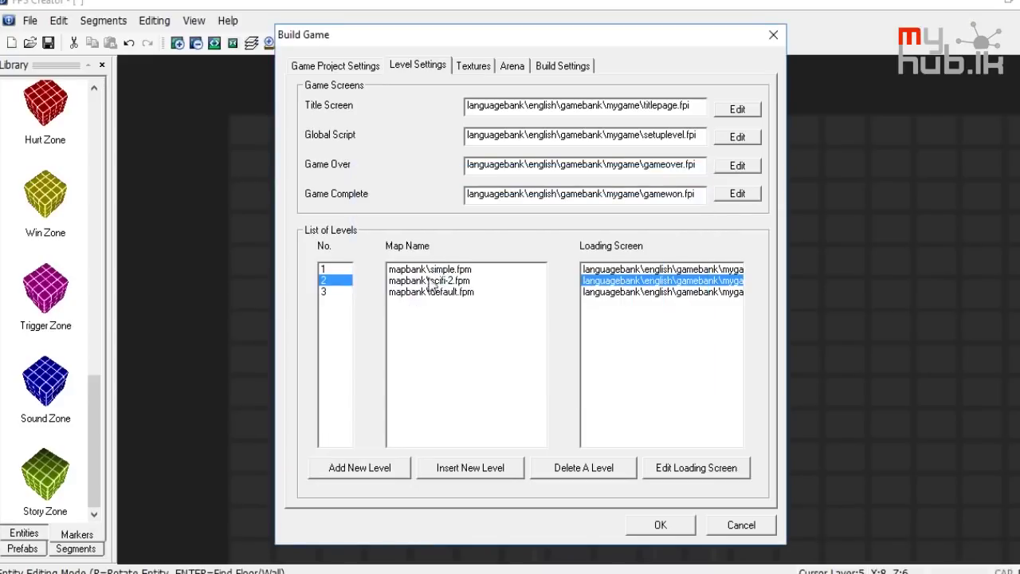
double_click(431, 292)
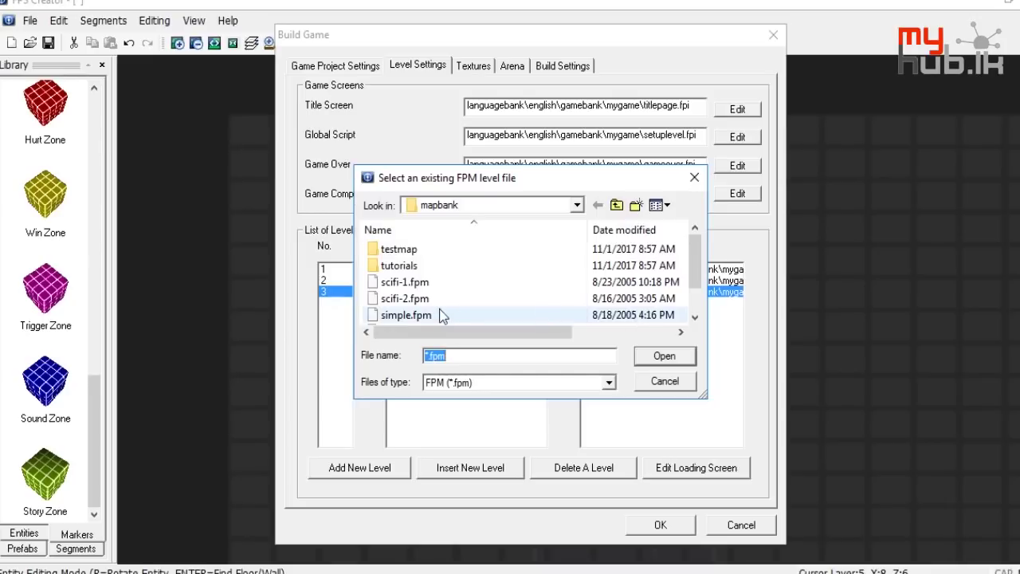
double_click(442, 282)
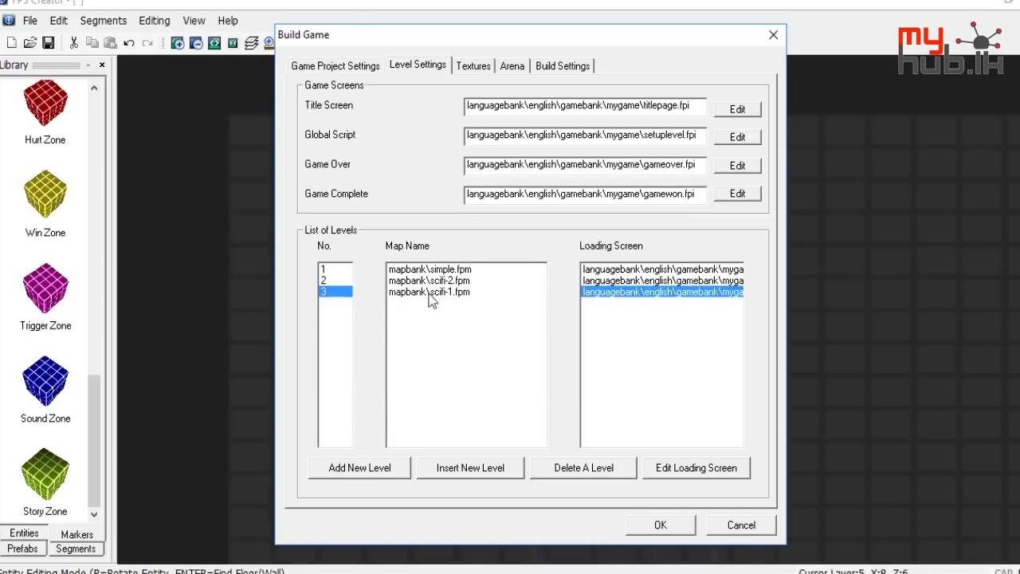
double_click(687, 272)
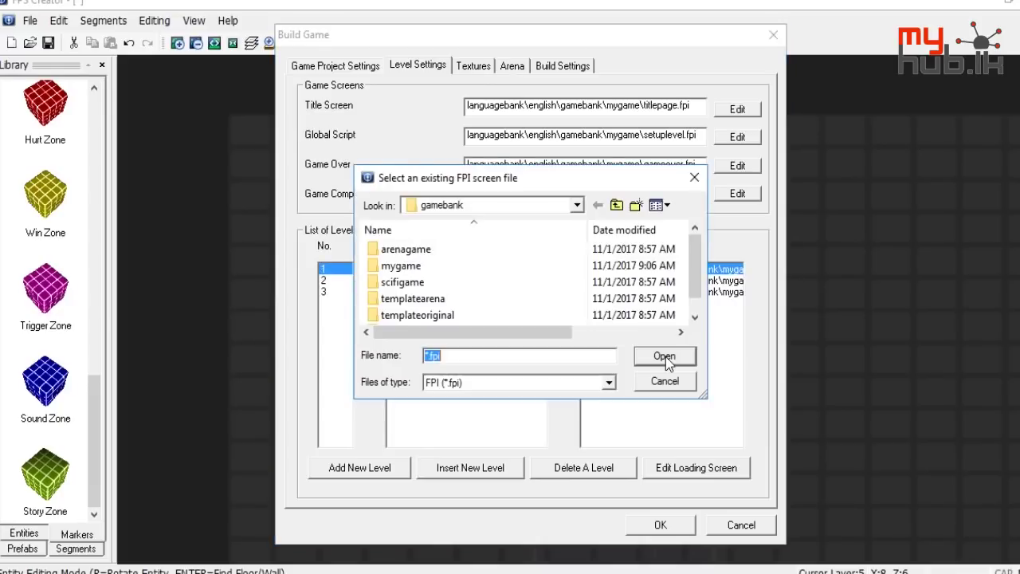
left_click(664, 381)
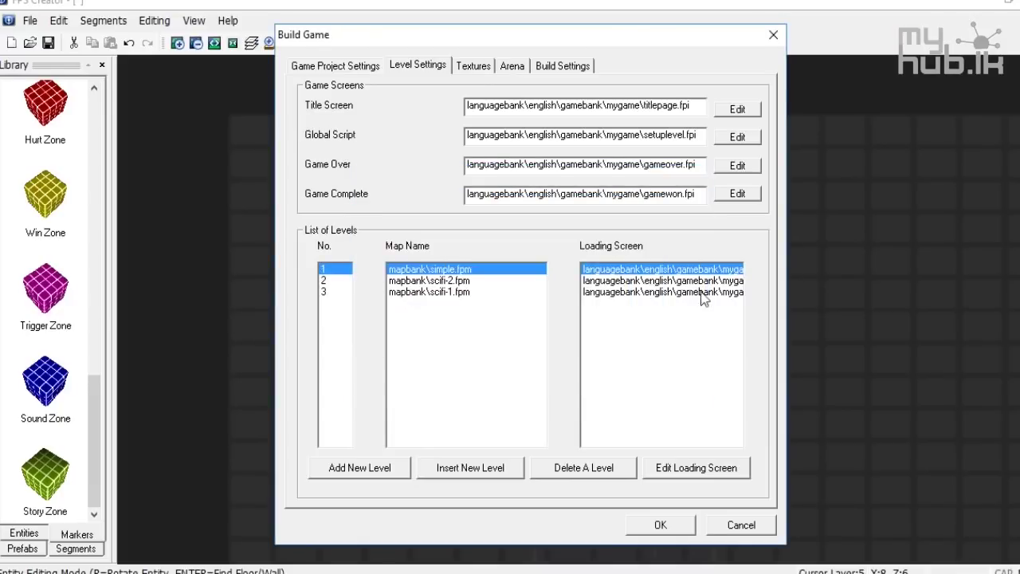
double_click(714, 275)
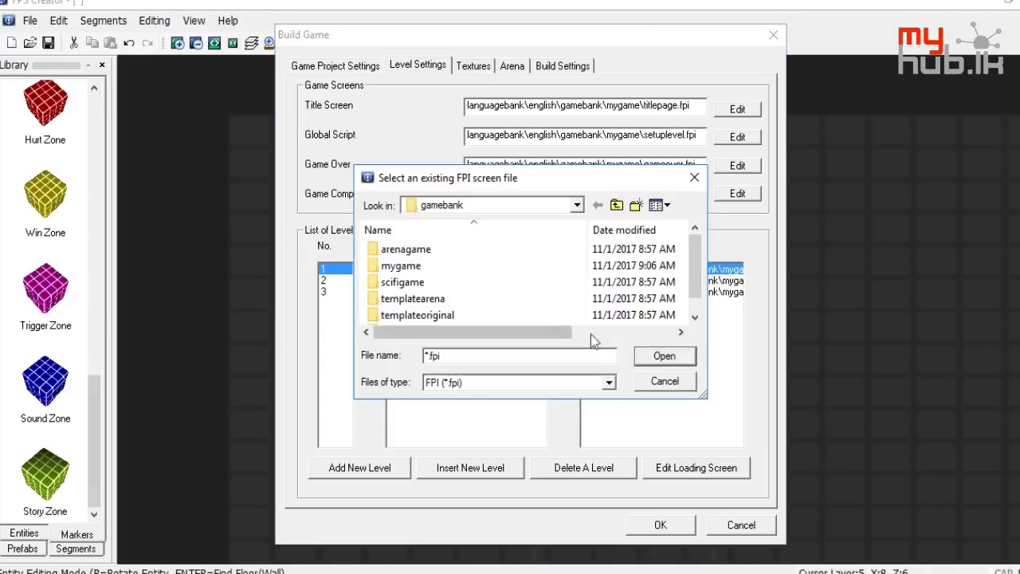
scroll(446, 310, "down", 1)
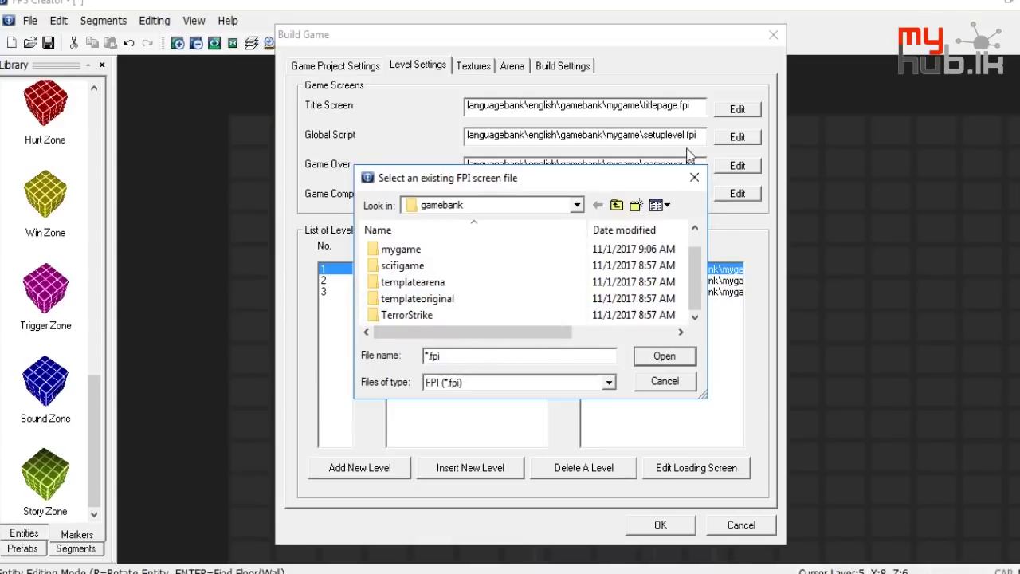
left_click(694, 177)
left_click(737, 137)
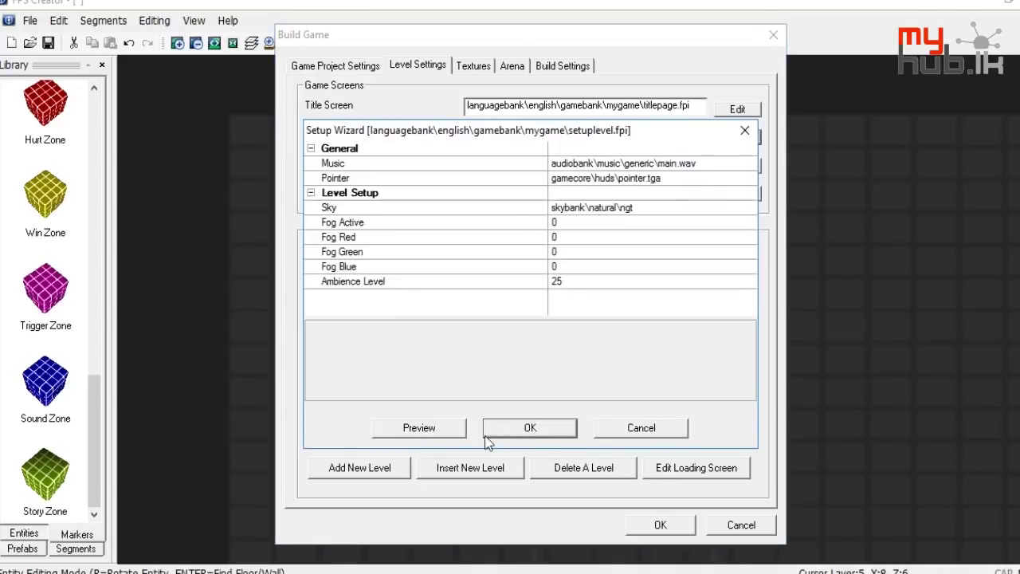
scroll(659, 230, "down", 5)
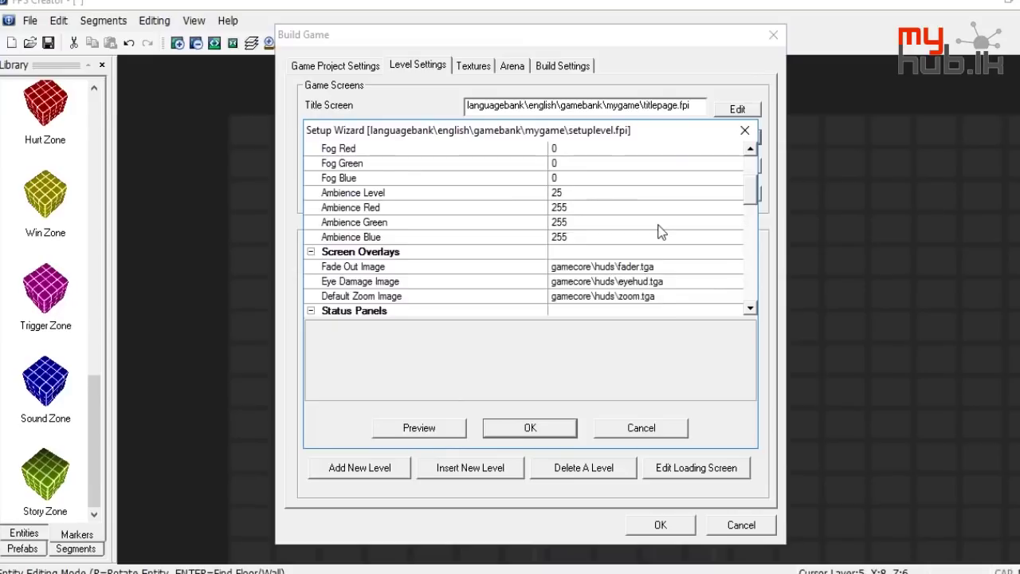
left_click(745, 130)
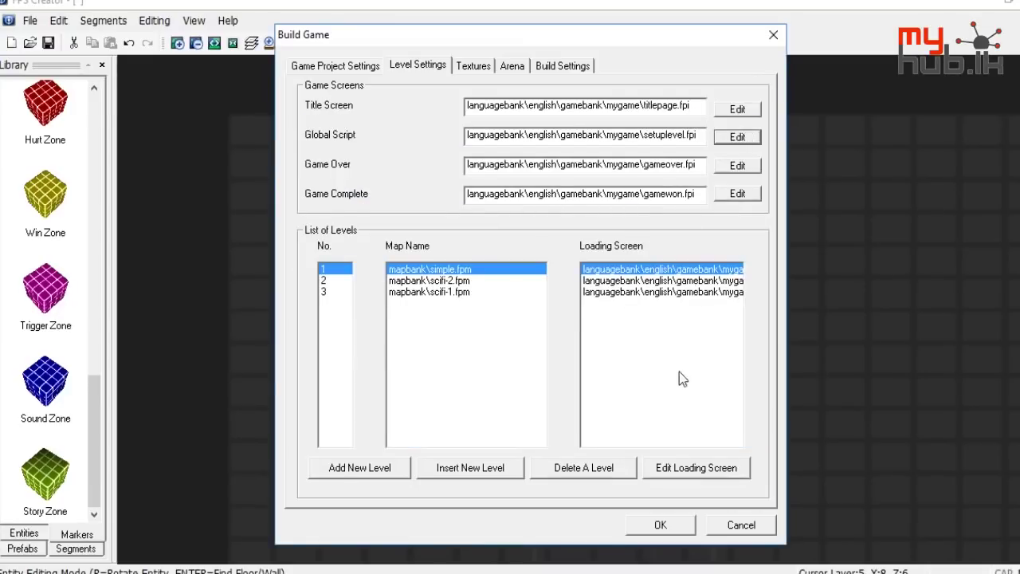
left_click(694, 470)
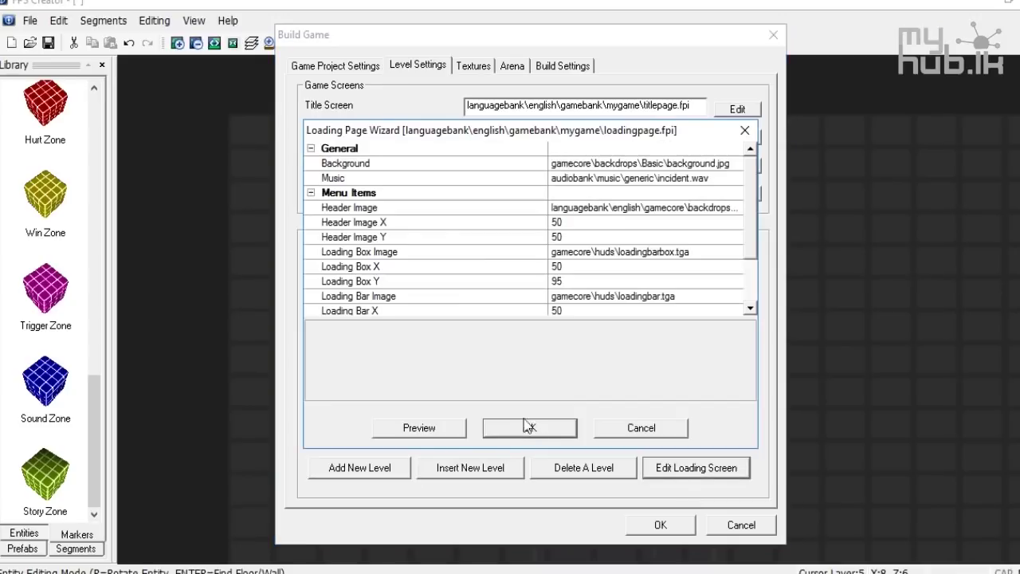
left_click(745, 131)
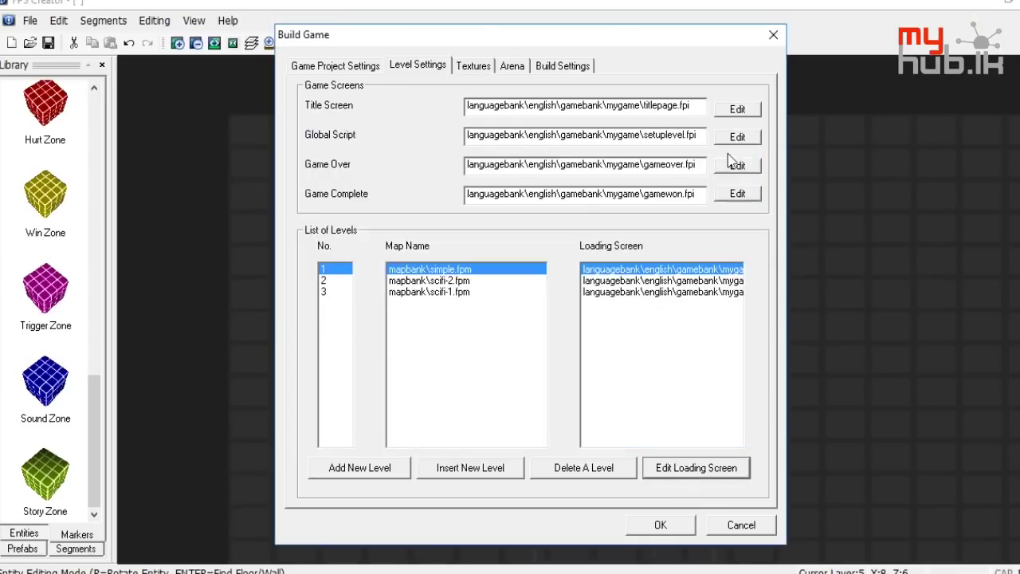
left_click(668, 470)
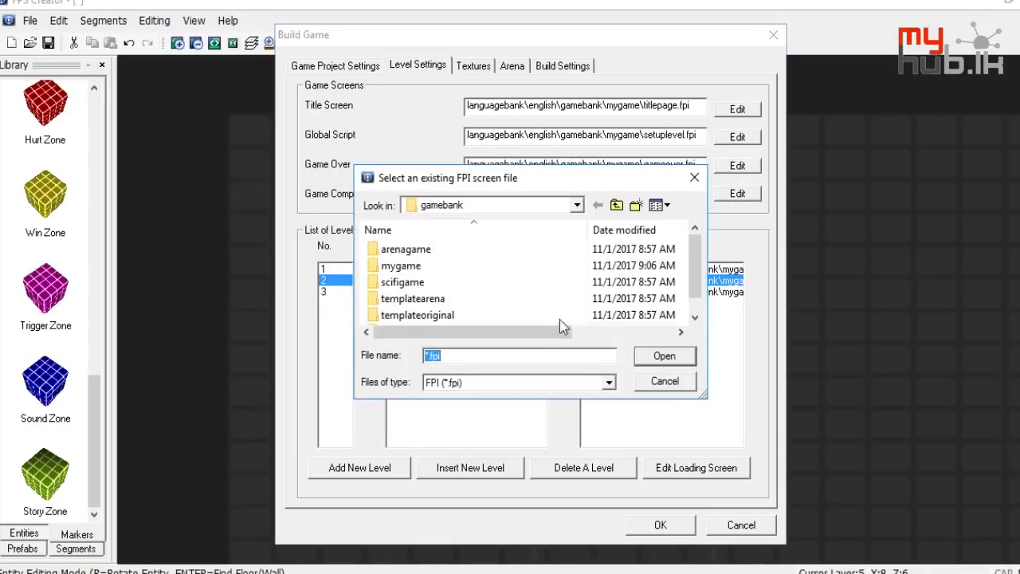
left_click(694, 177)
left_click(726, 472)
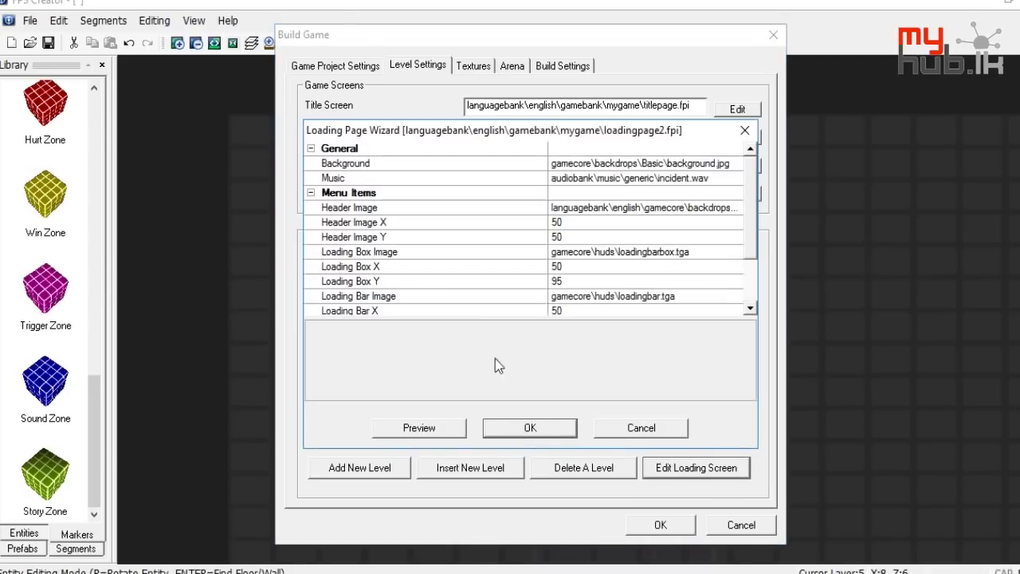
scroll(526, 229, "down", 2)
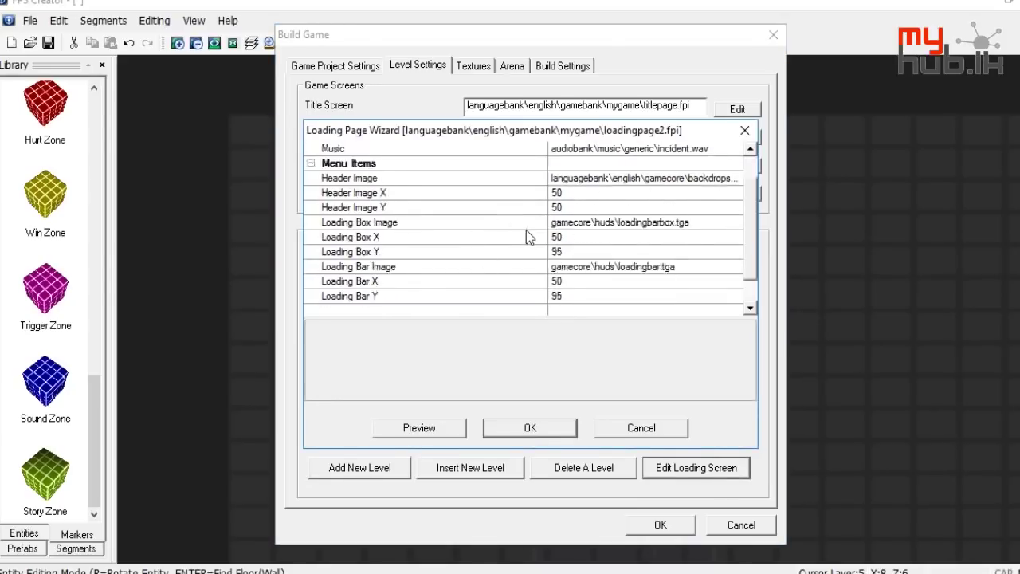
scroll(527, 231, "up", 2)
left_click(744, 131)
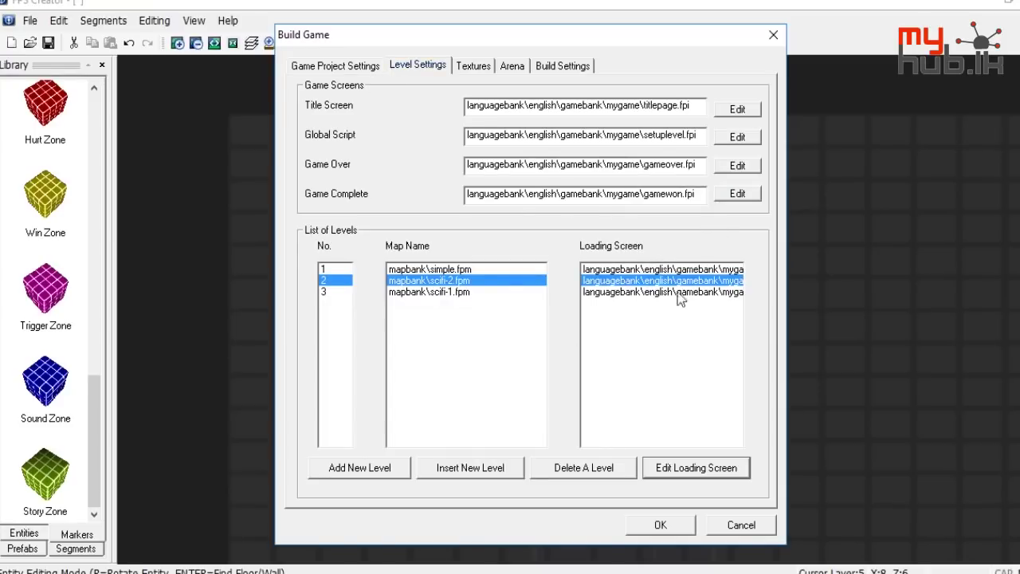
Set No Lightmaps with low 128x128 texture quality, then review the Arena and Build Settings tabs
left_click(479, 65)
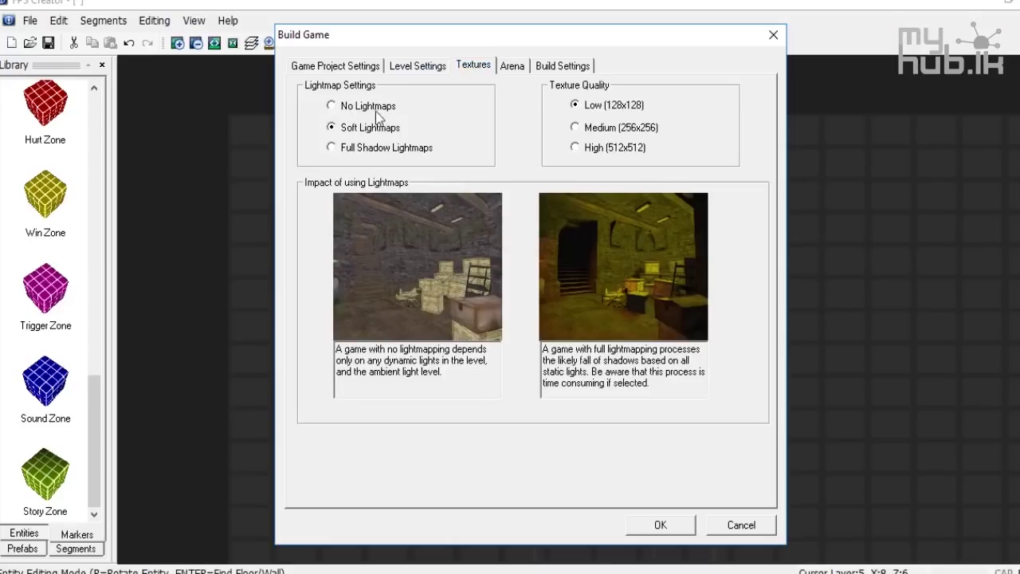
left_click(381, 151)
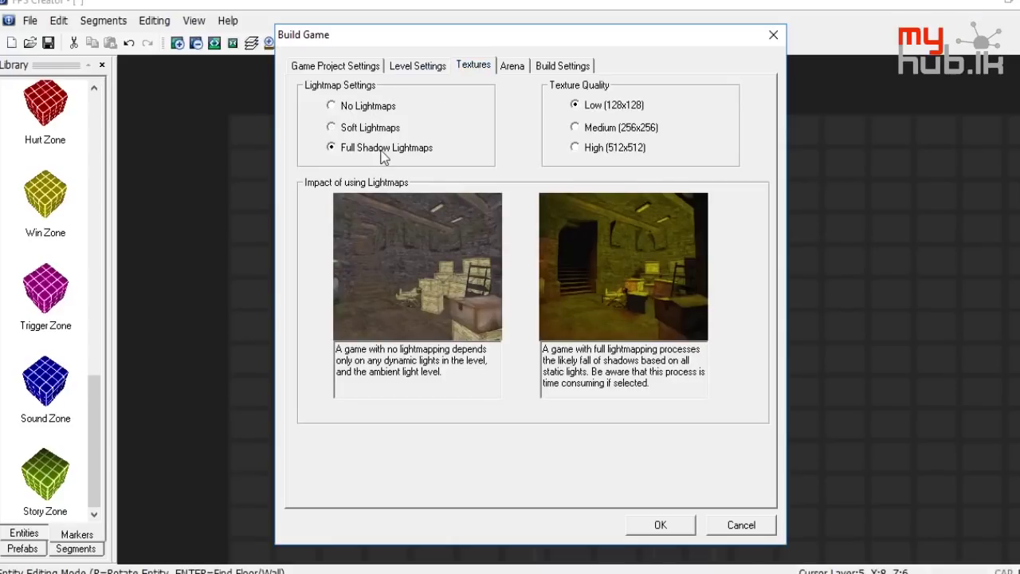
left_click(381, 105)
left_click(381, 132)
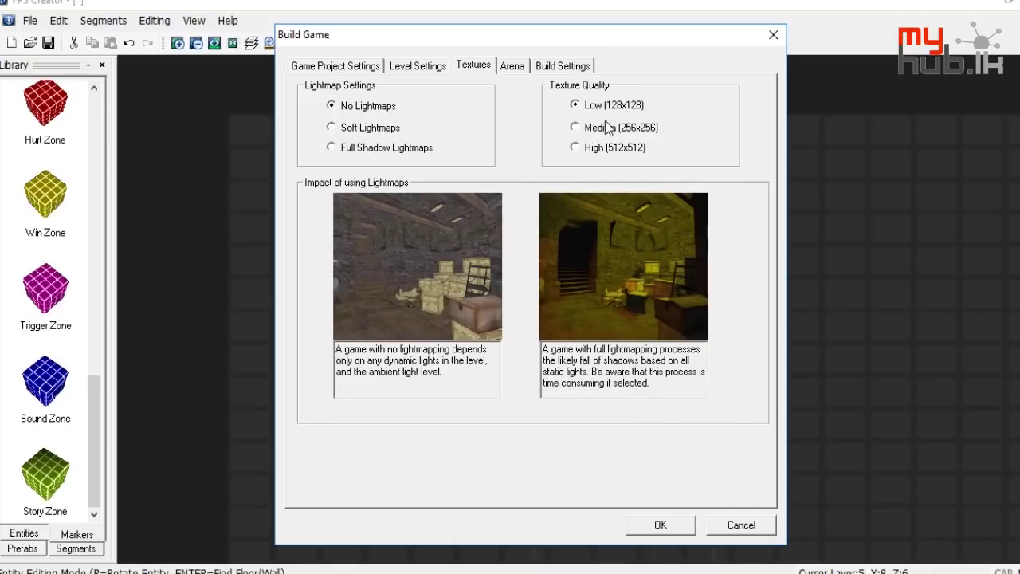
left_click(611, 148)
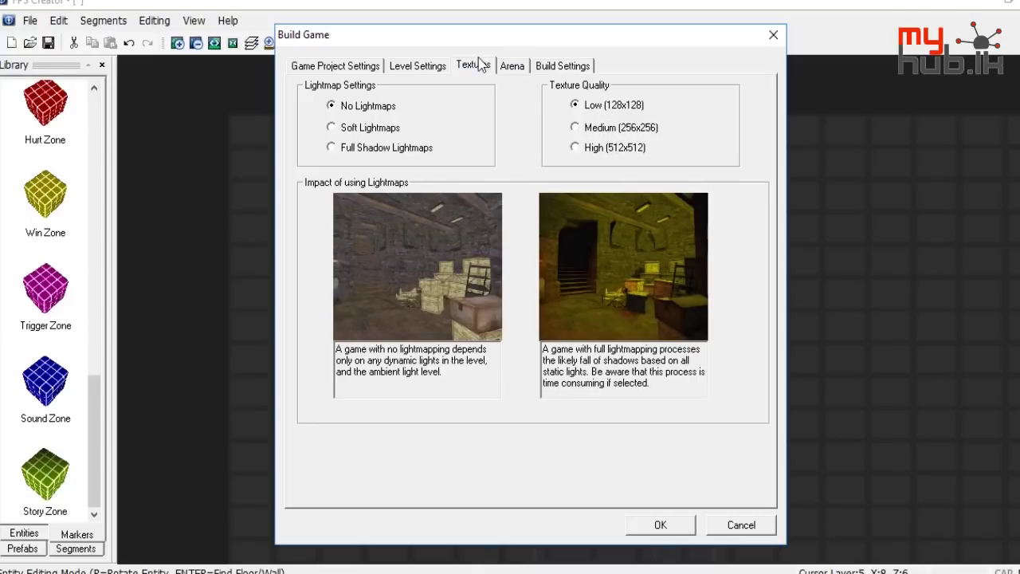
left_click(510, 70)
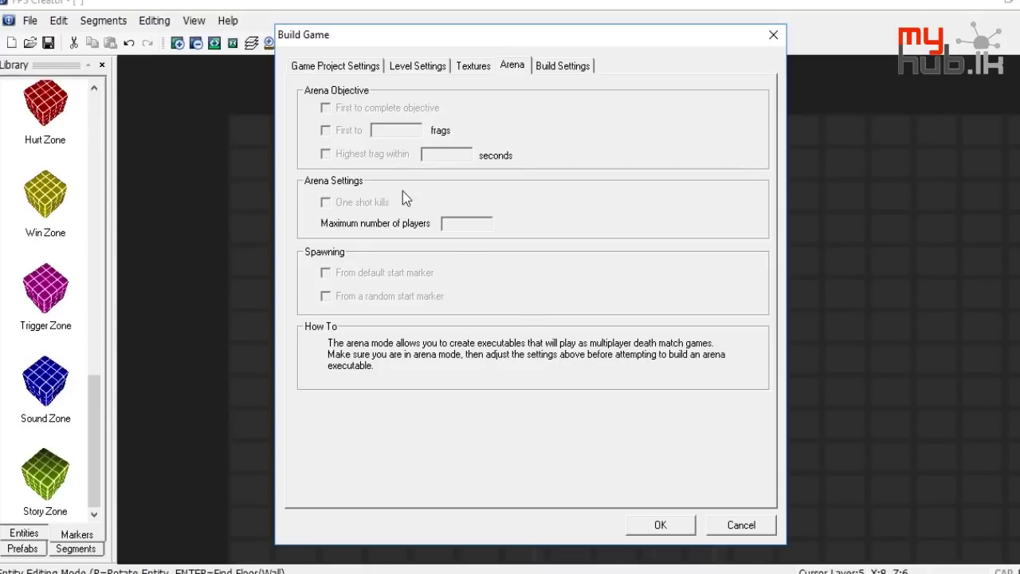
left_click(563, 66)
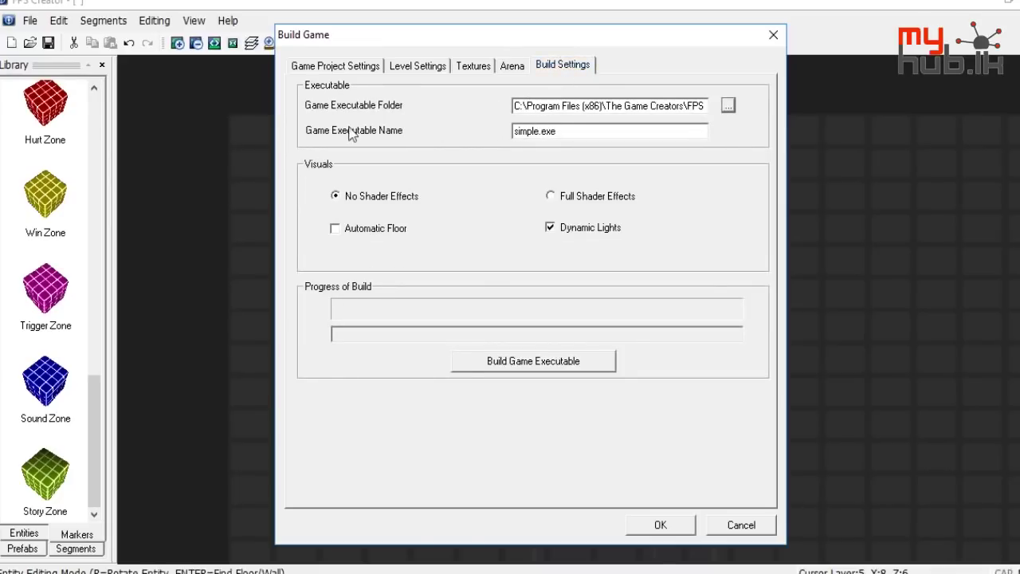
Keep the output folder and rename the game executable from simple.exe to a custom name
left_click(729, 106)
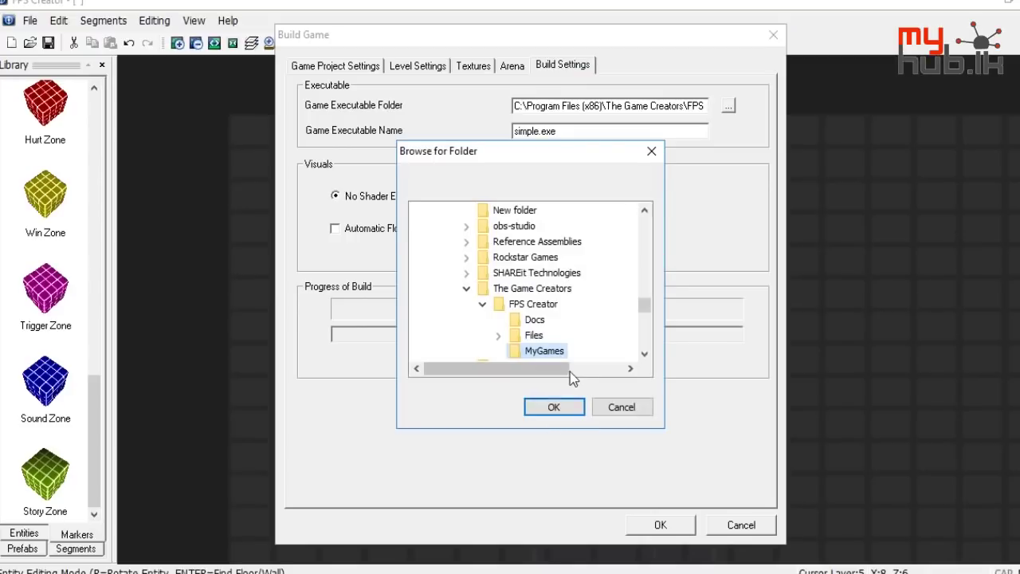
left_click(607, 407)
double_click(561, 129)
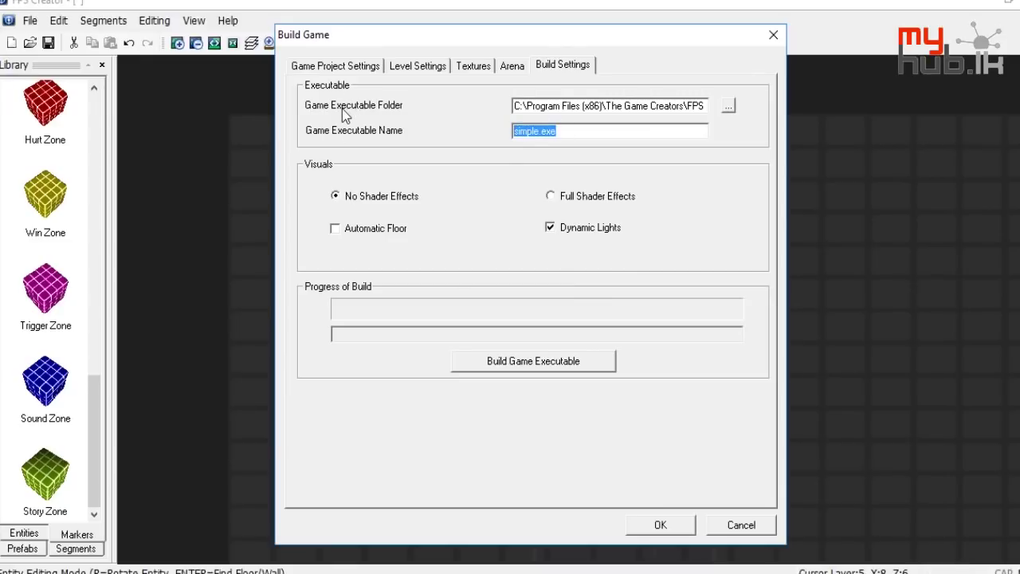
type("dilshaganme")
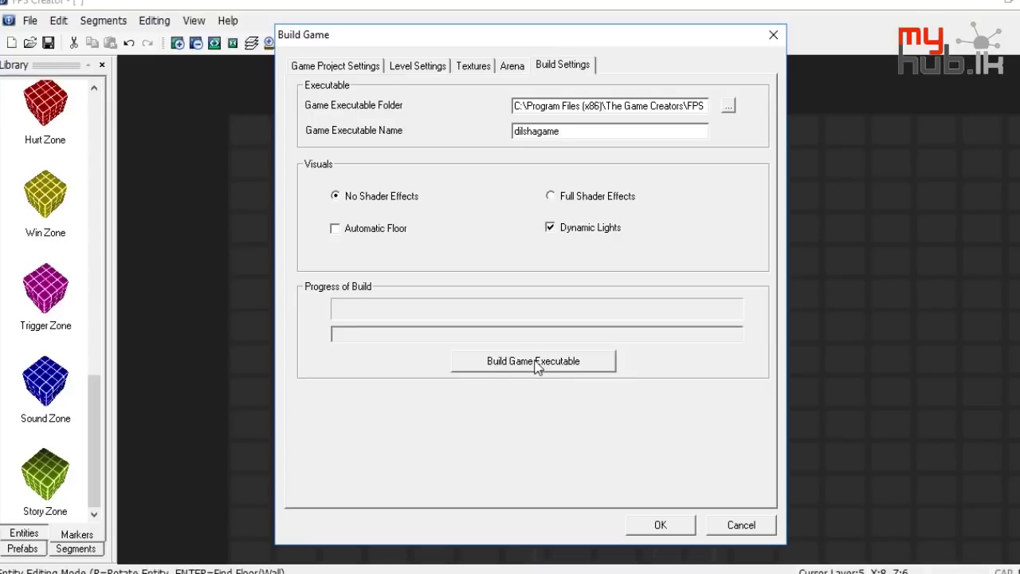
Build the game executable and reposition the build window
left_click(536, 363)
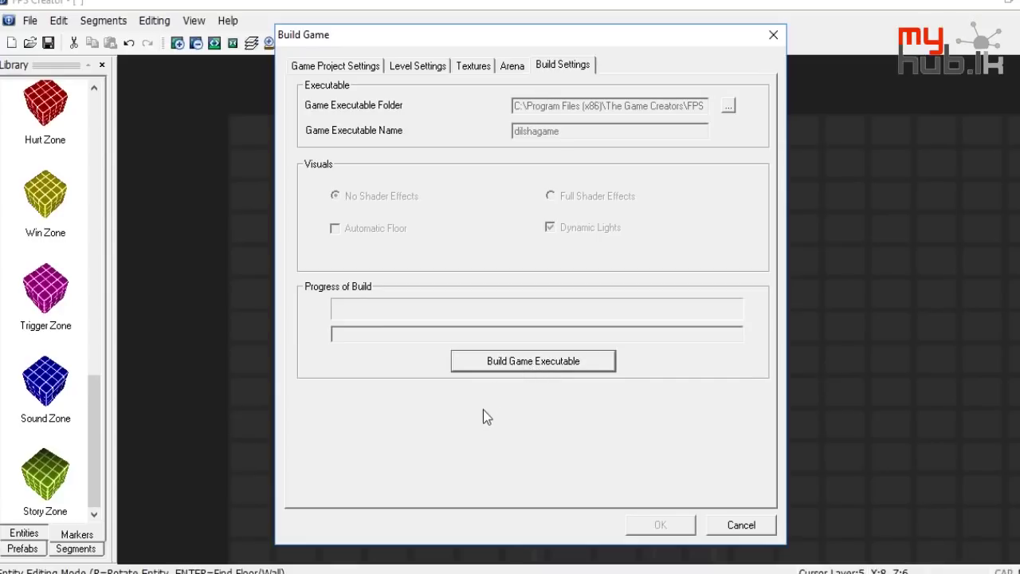
left_click_drag(355, 35, 321, 44)
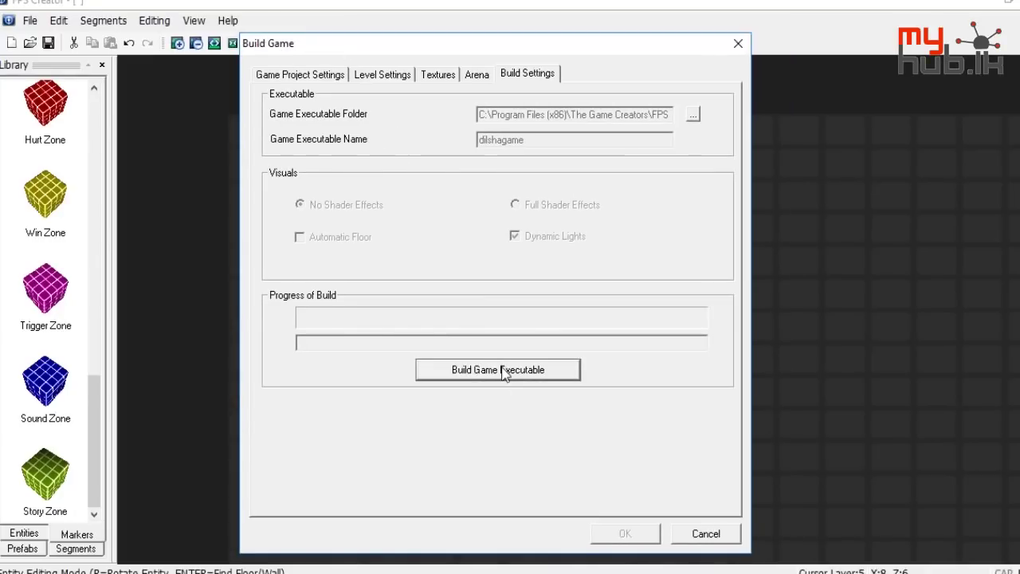
left_click_drag(384, 51, 418, 44)
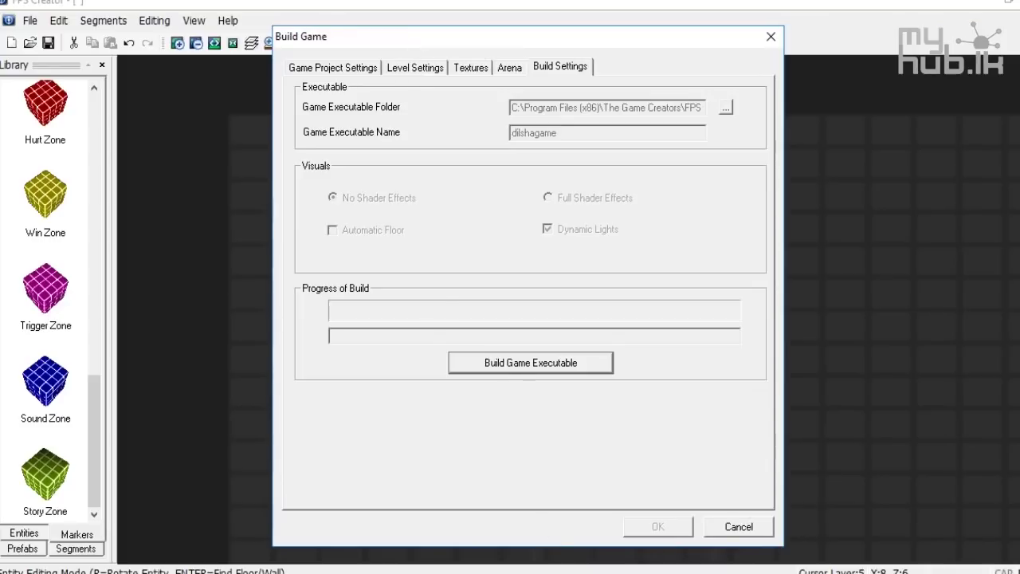
Search the Start menu for 'photo' and launch Adobe Photoshop CS3
mouse_move(549, 572)
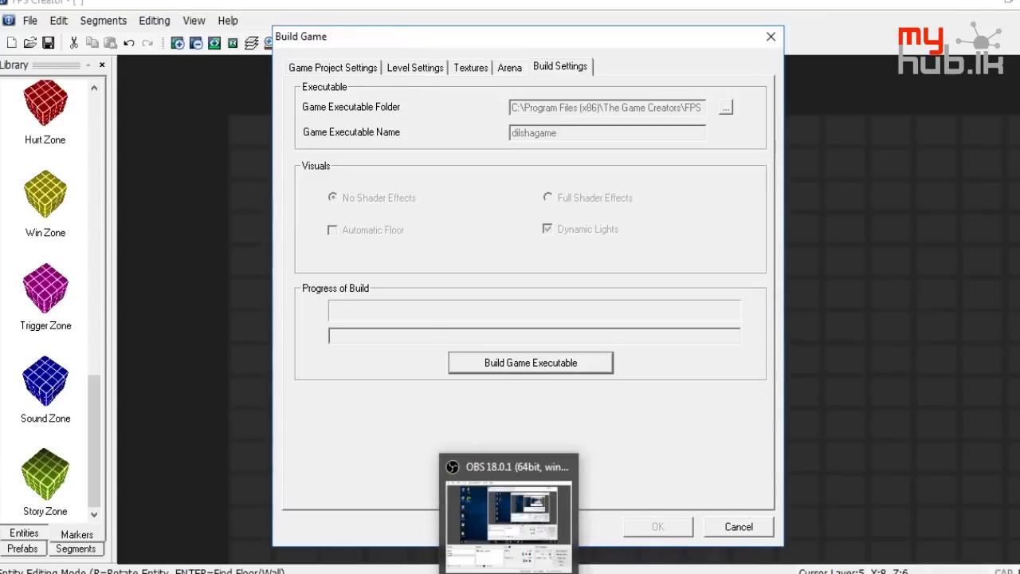
key("super")
key("super")
type("photo")
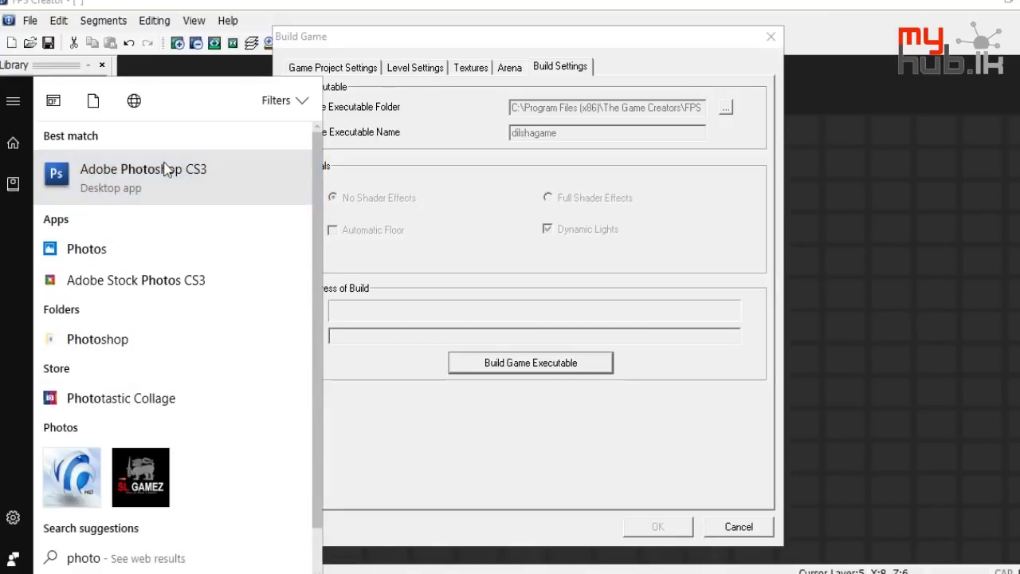
key("Return")
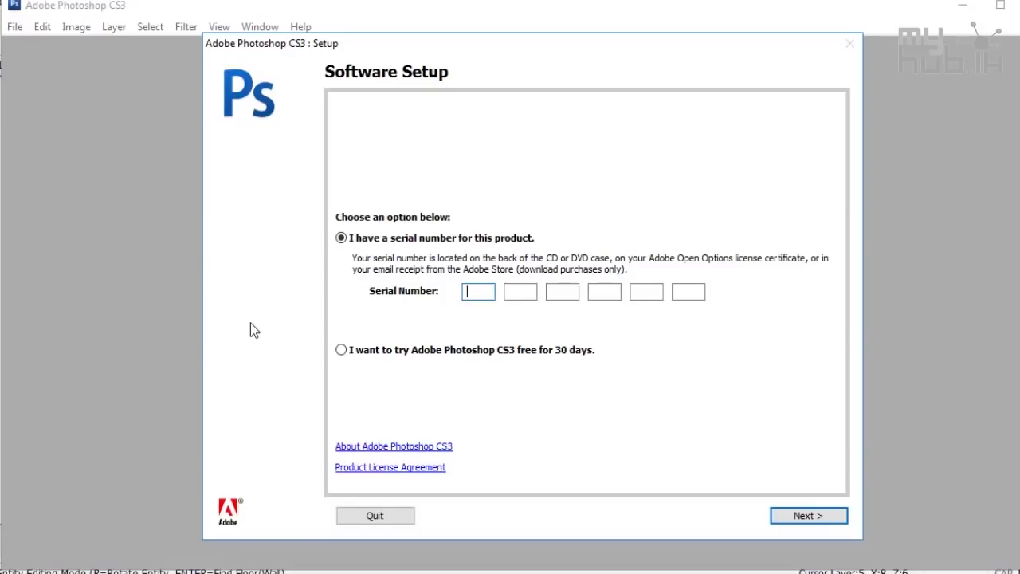
Finish Photoshop CS3 setup with the 30-day free trial, then select the existing fpsc search text
left_click(381, 354)
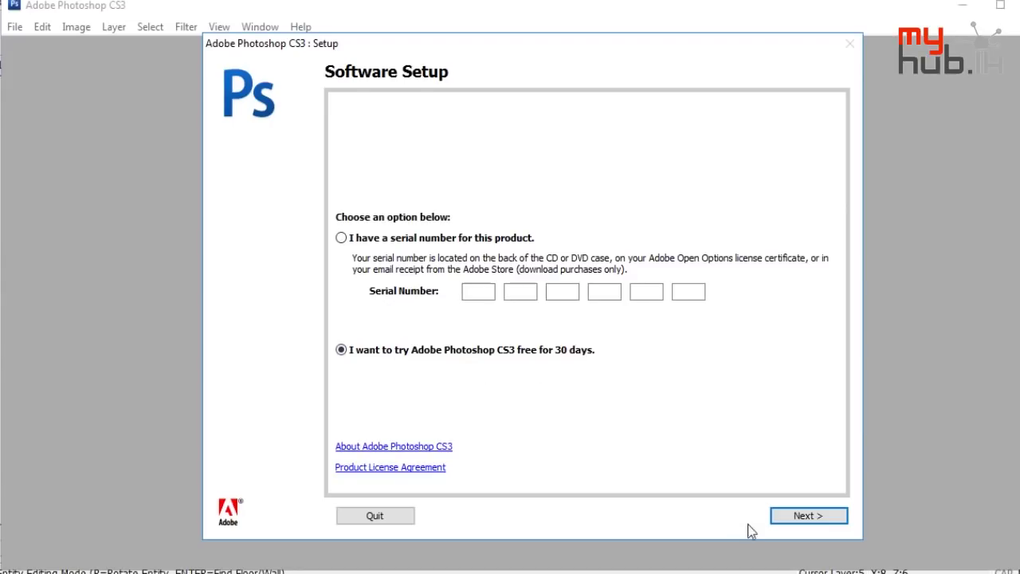
left_click(801, 516)
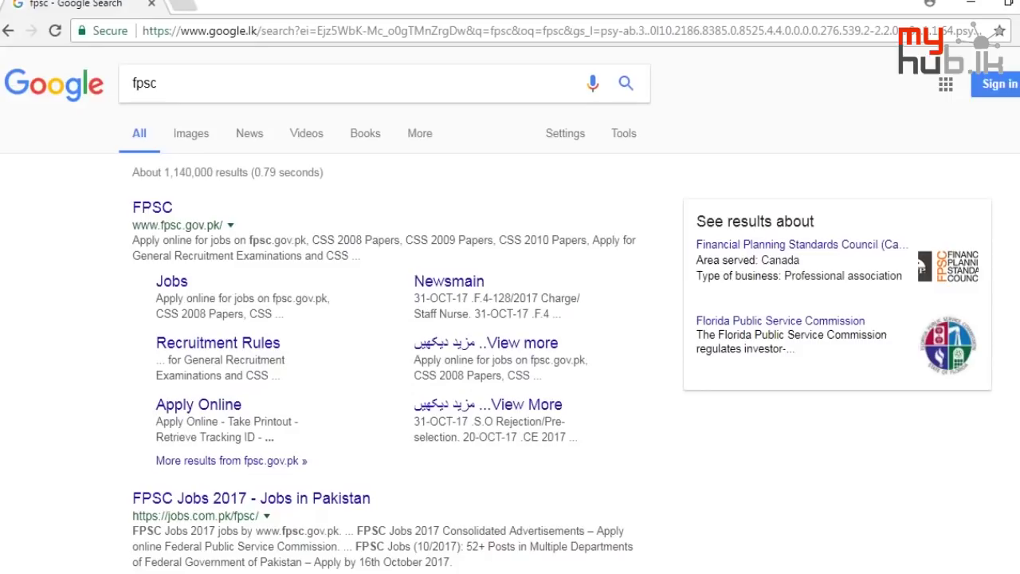
left_click_drag(182, 81, 80, 107)
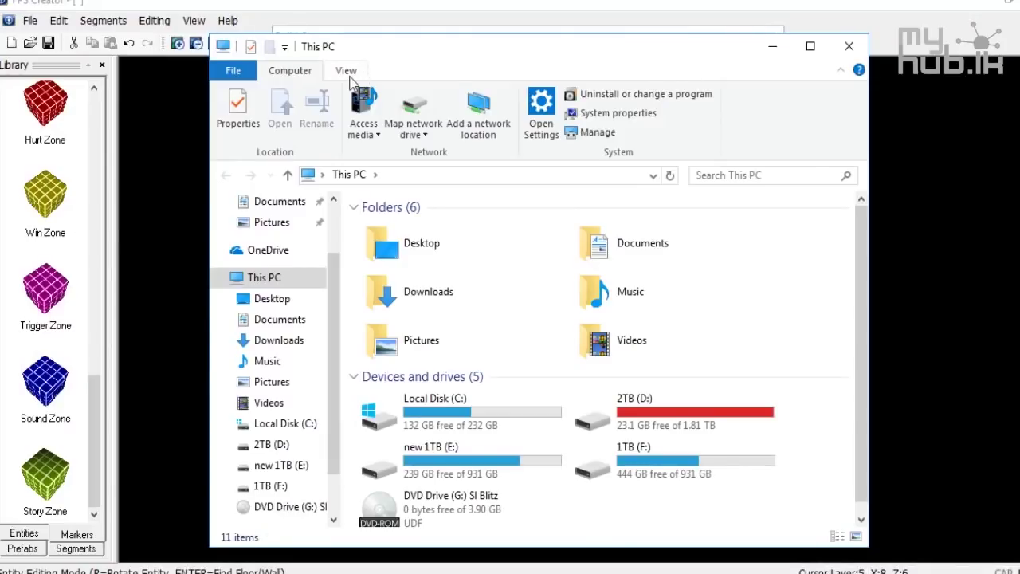
Turn off 'Hide extensions for known file types' in Folder Options, apply it, and close This PC
left_click(350, 71)
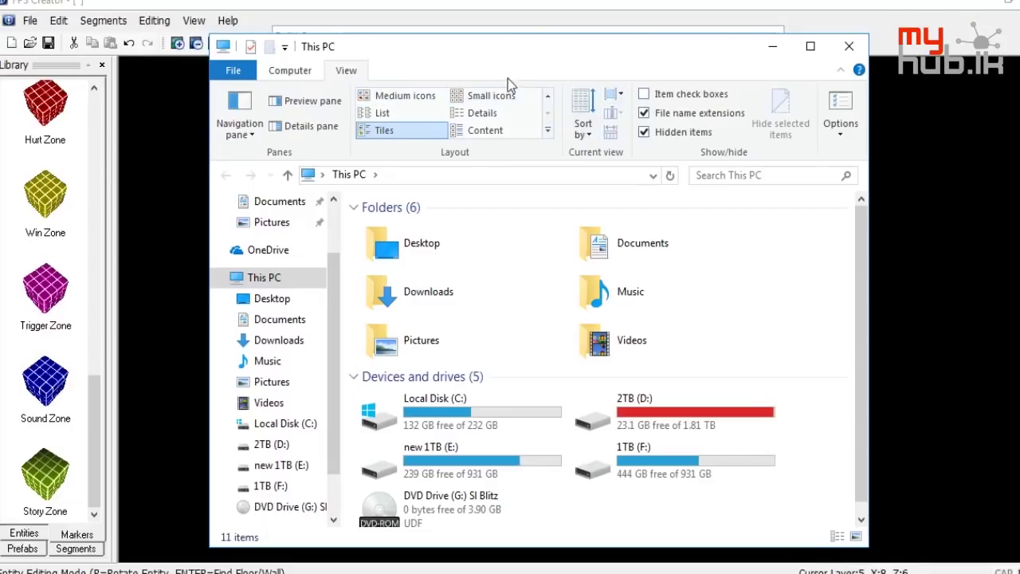
left_click(840, 102)
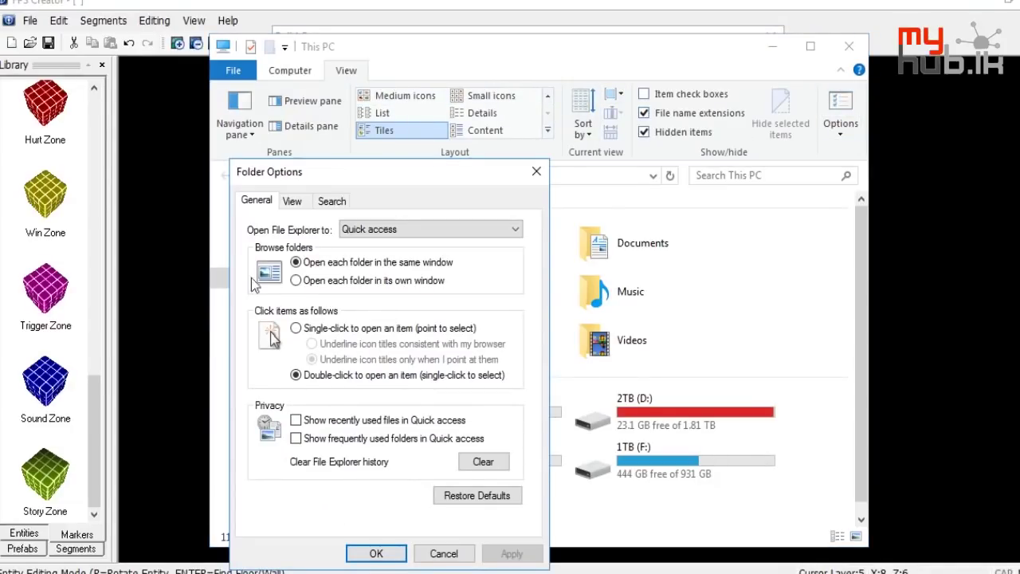
left_click(291, 204)
scroll(312, 437, "down", 3)
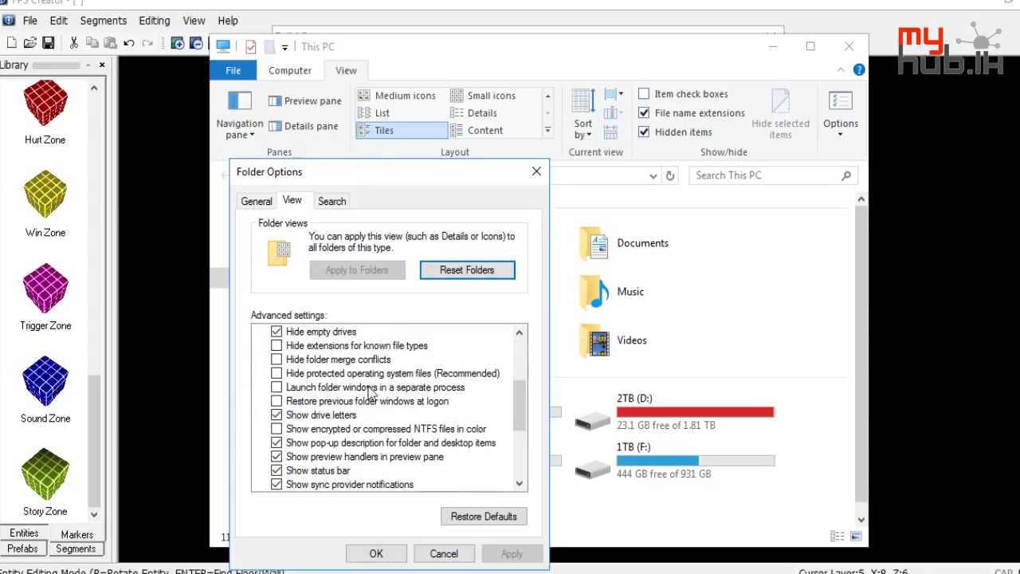
left_click(324, 348)
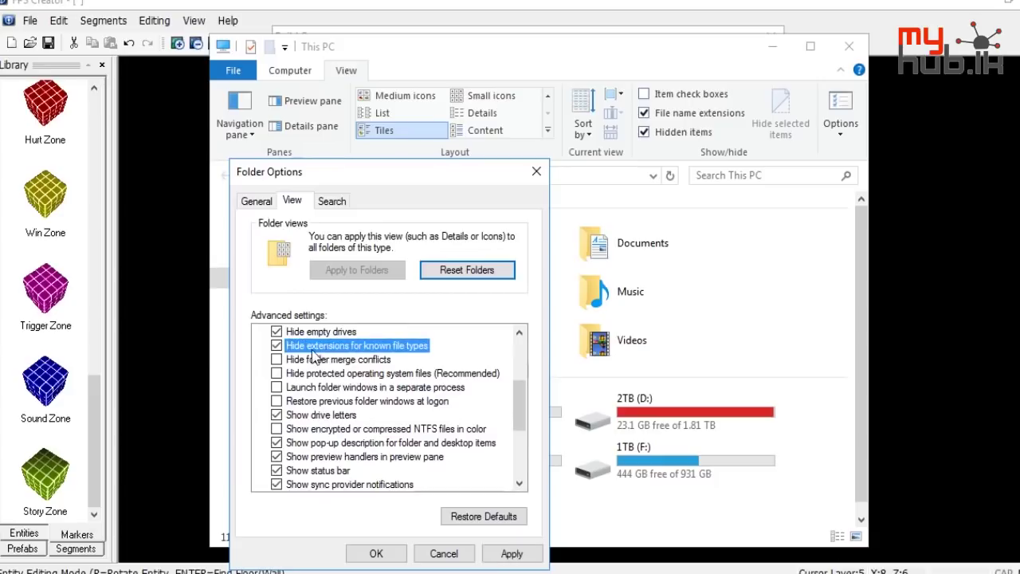
left_click(385, 345)
left_click(505, 553)
left_click(376, 553)
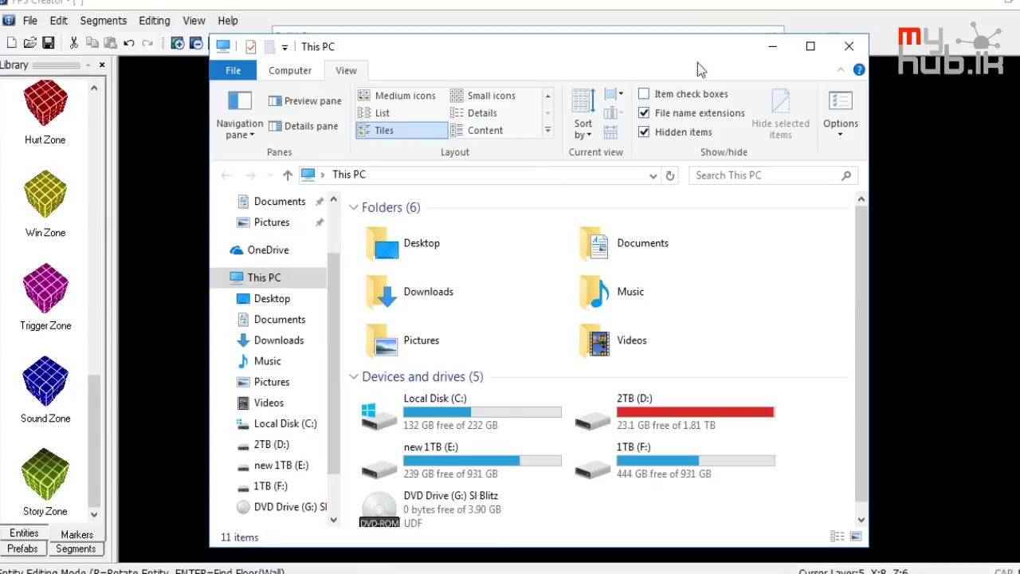
left_click(849, 46)
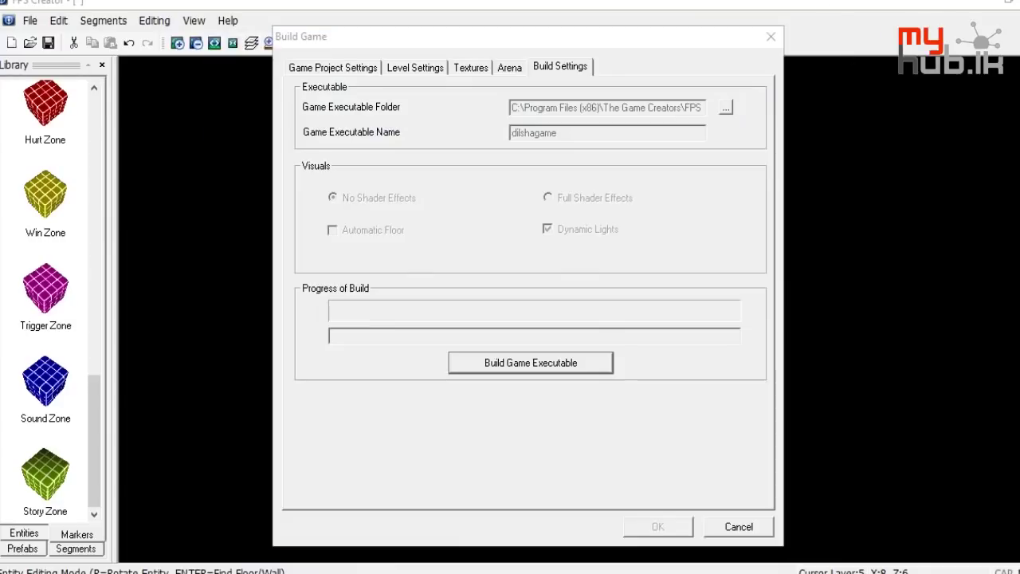
Show the desktop with returntogame.dds using Win+D, then open Photoshop's File menu
key("super+d")
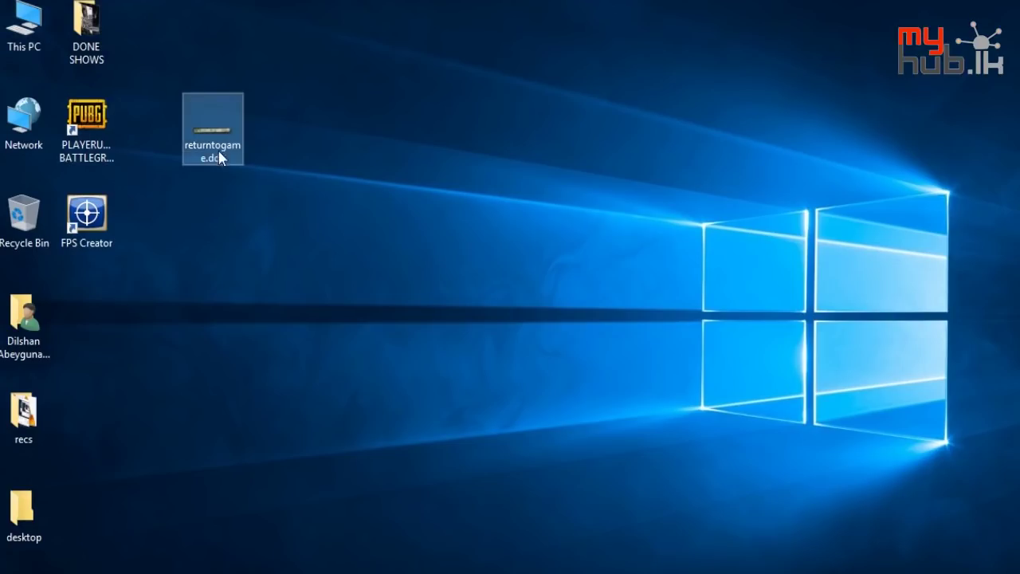
mouse_move(219, 162)
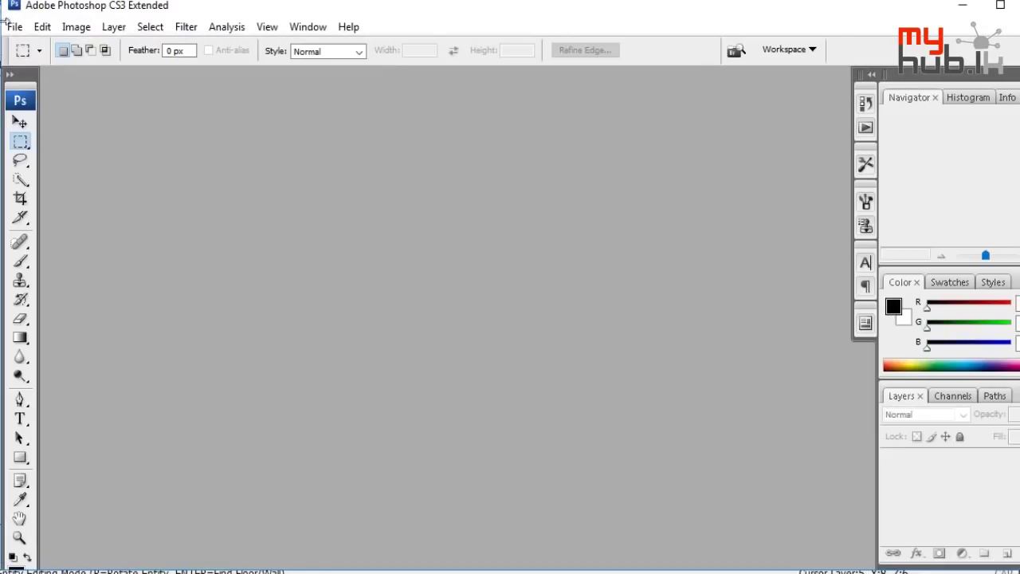
left_click(13, 26)
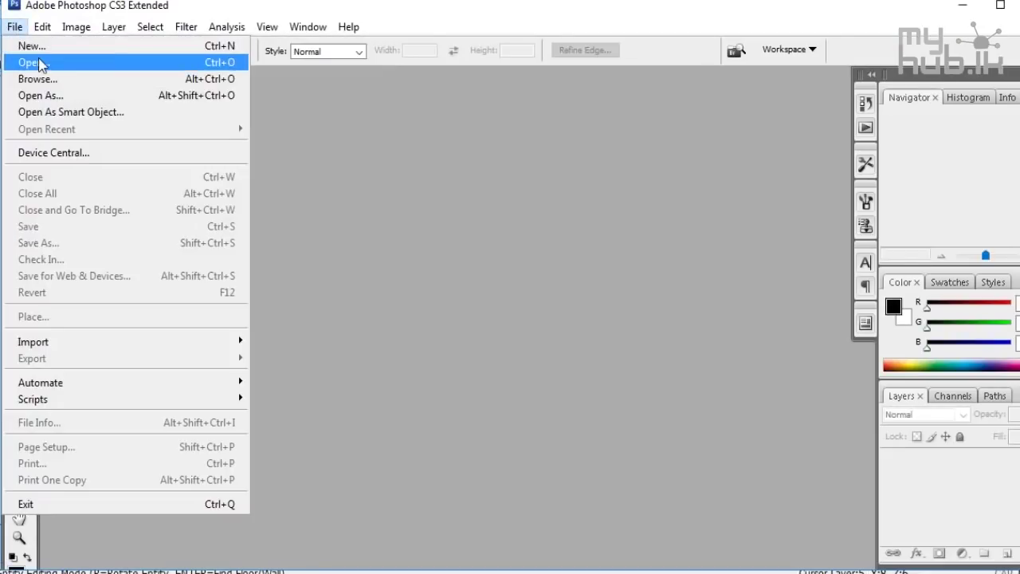
Open returntogame.dds from the Desktop in Photoshop and dismiss the 'not the right kind of document' error
left_click(31, 56)
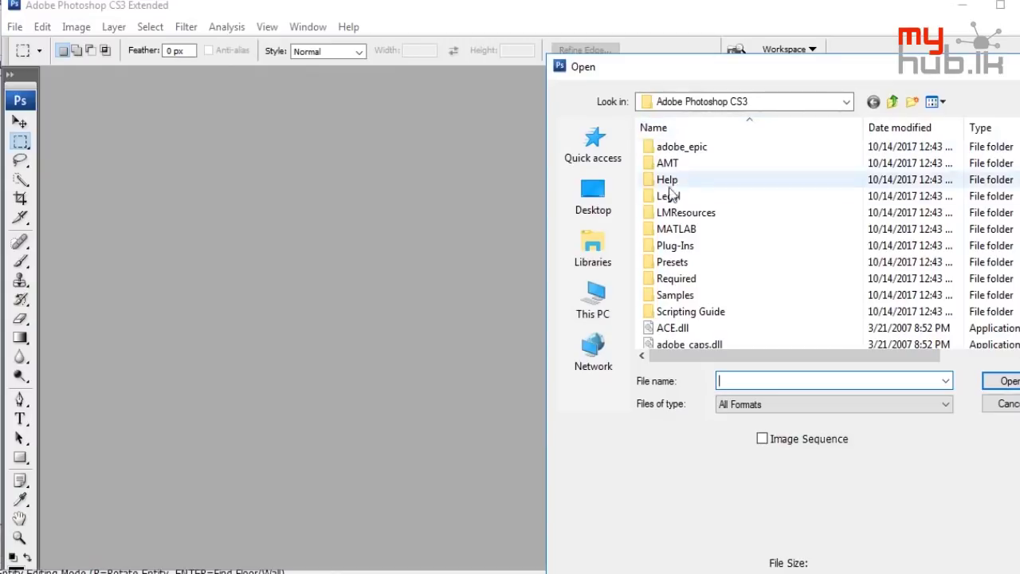
left_click(615, 196)
scroll(868, 307, "down", 1)
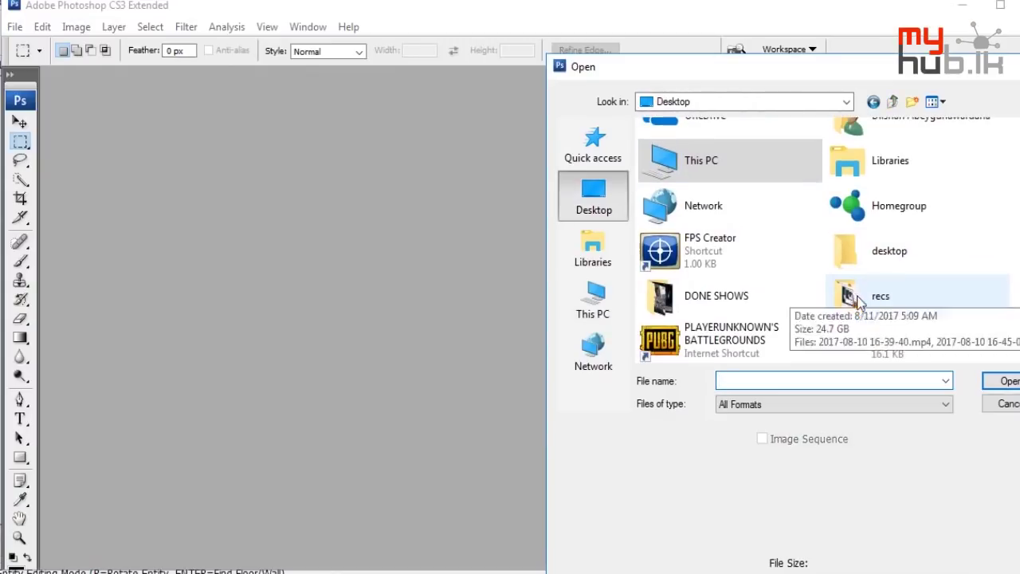
double_click(892, 348)
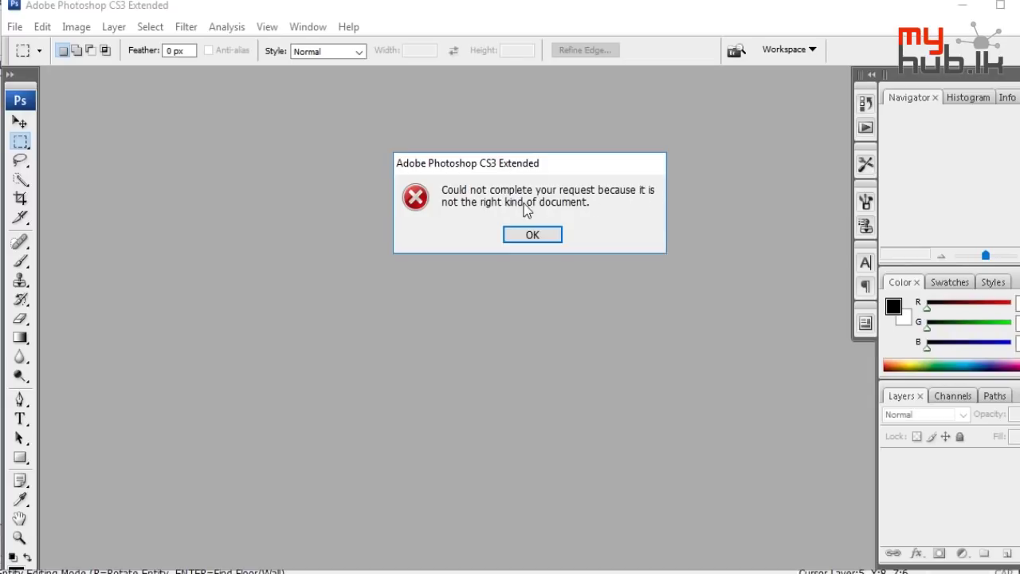
left_click(532, 234)
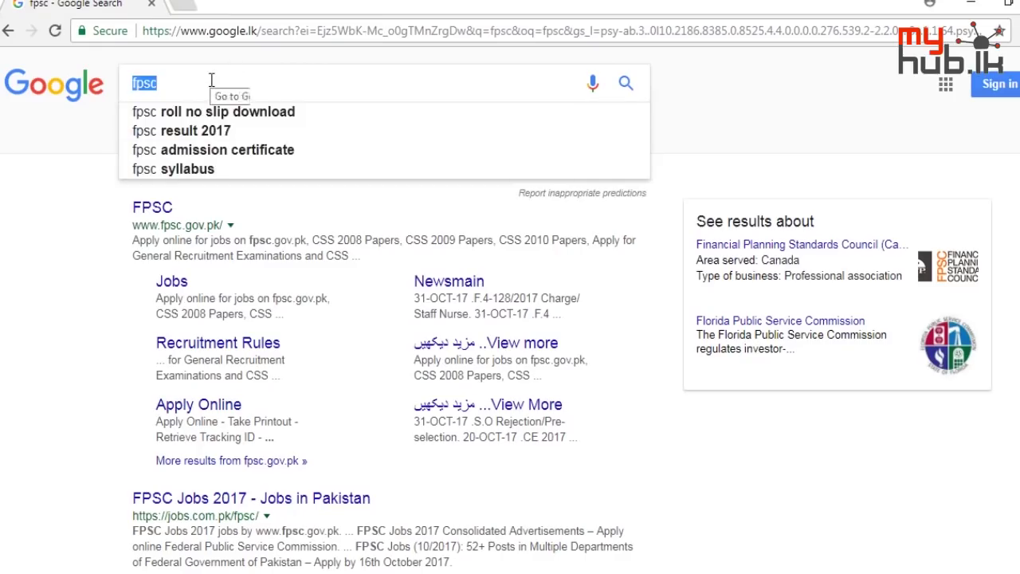
Search Google for 'how to open .dds files in photoshop' using the suggested query
type("how to open ")
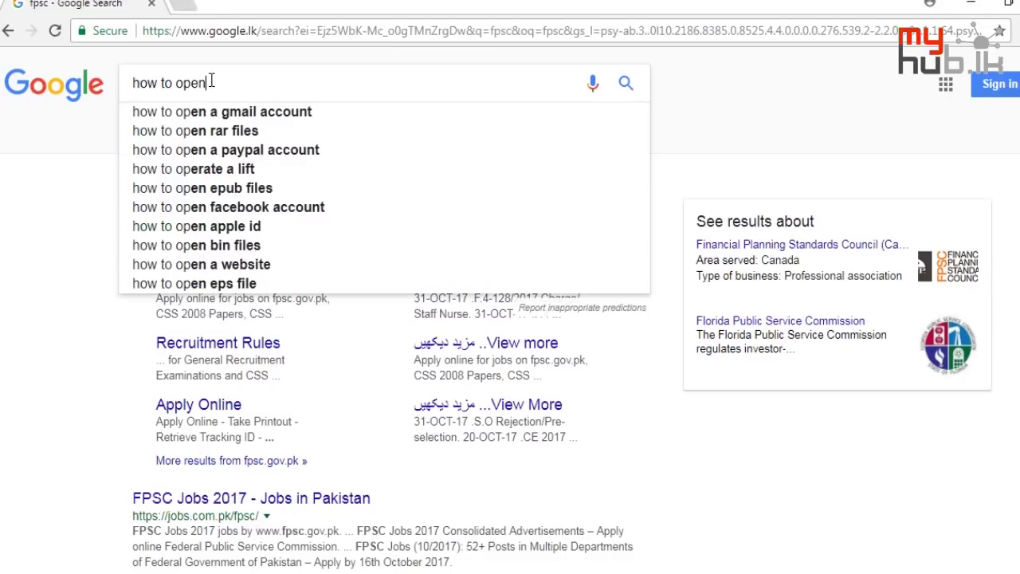
type(".dds files from p")
key("BackSpace")
key("BackSpace")
key("BackSpace")
key("BackSpace")
key("BackSpace")
key("BackSpace")
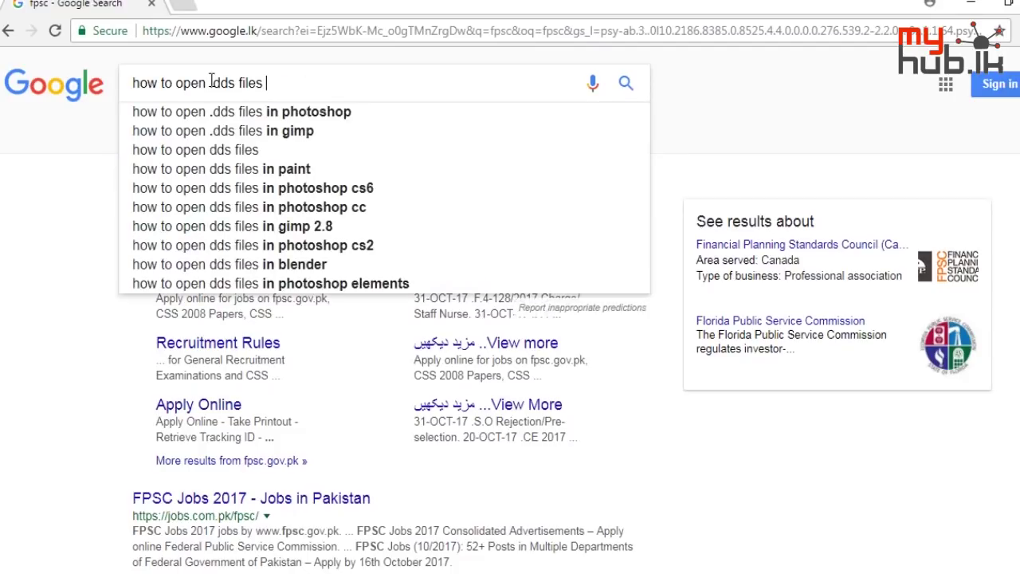
key("Down")
key("Return")
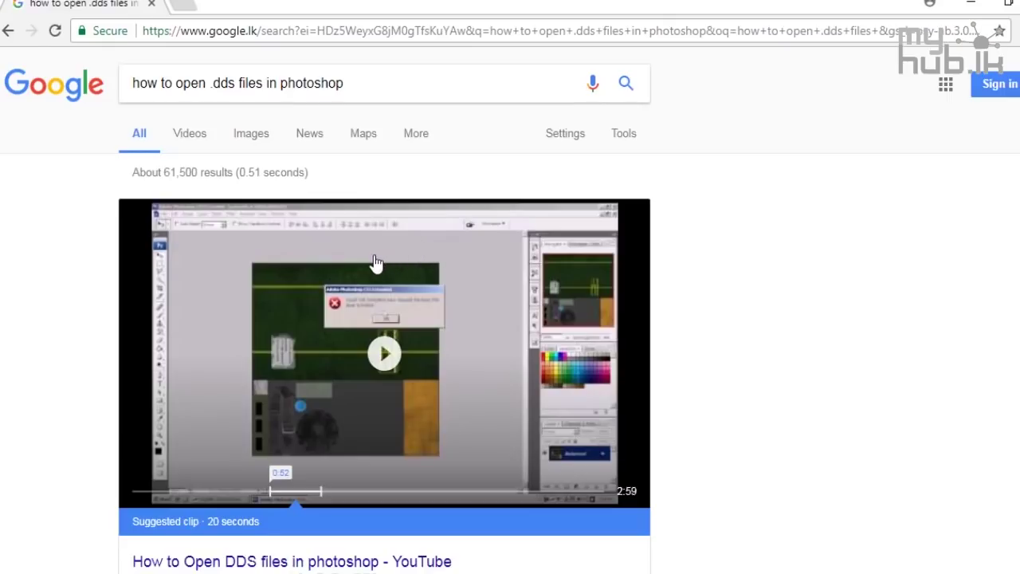
Scroll the results and open the NVIDIA Texture Tools for Adobe Photoshop result in a new tab
scroll(373, 267, "down", 1)
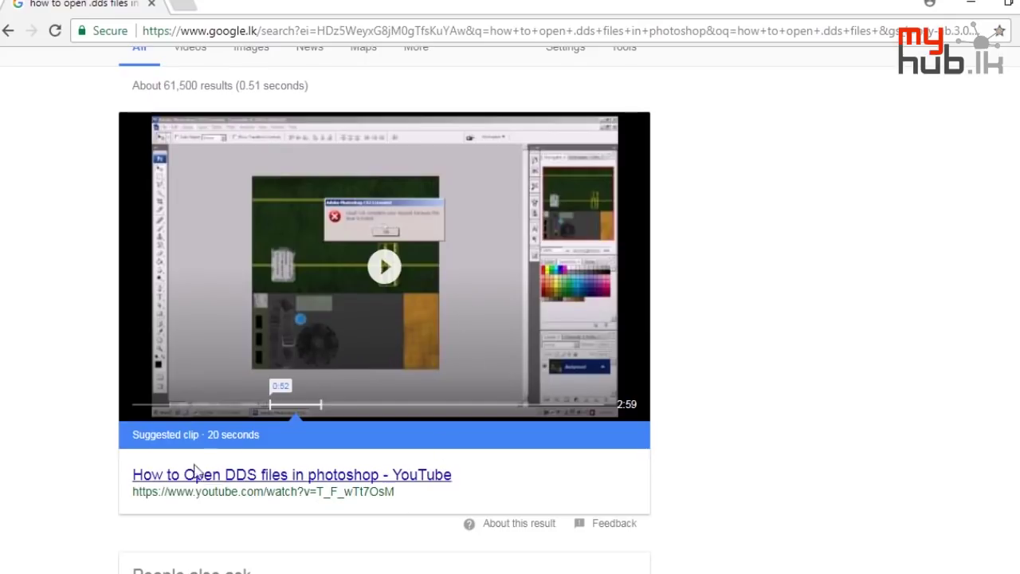
scroll(416, 298, "down", 4)
scroll(410, 300, "down", 2)
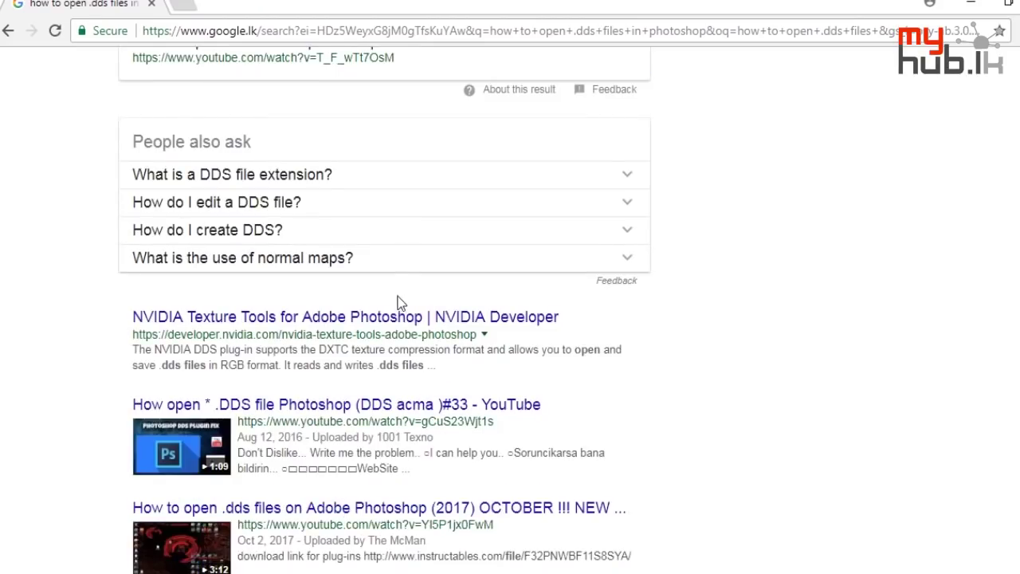
middle_click(326, 229)
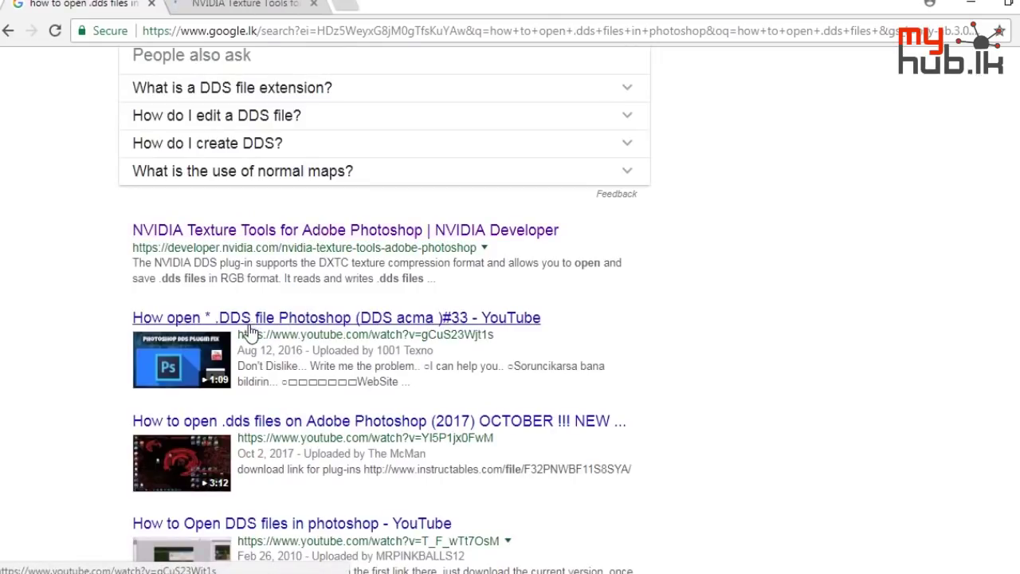
Go from the NVIDIA Texture Tools tab to the plug-in download page
left_click(227, 4)
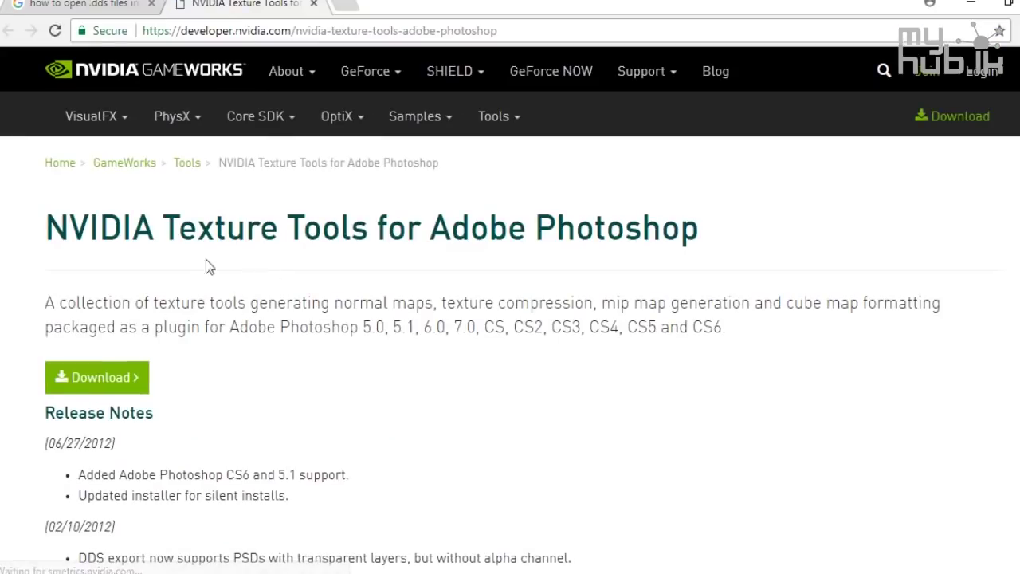
left_click(49, 4)
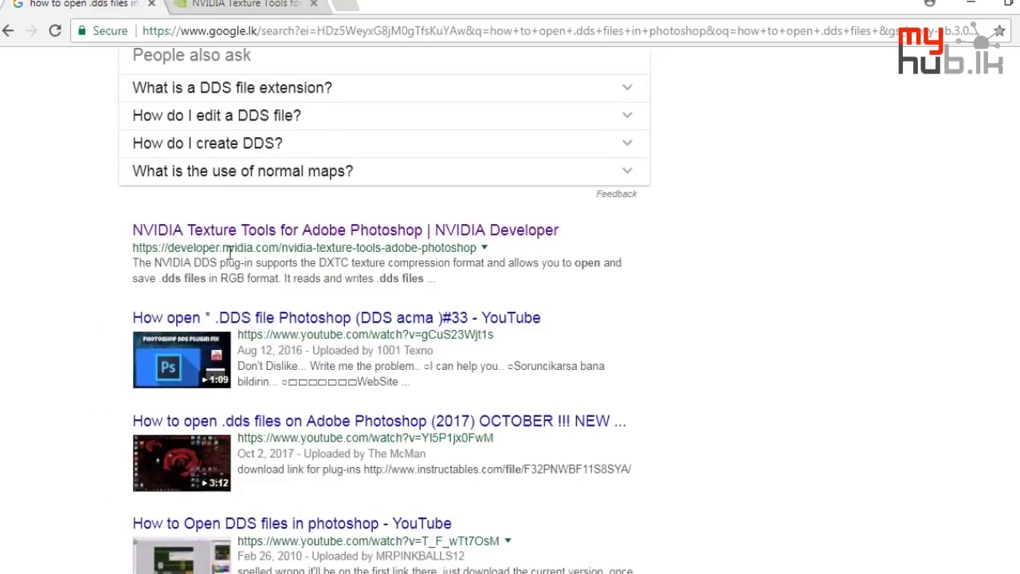
left_click(239, 4)
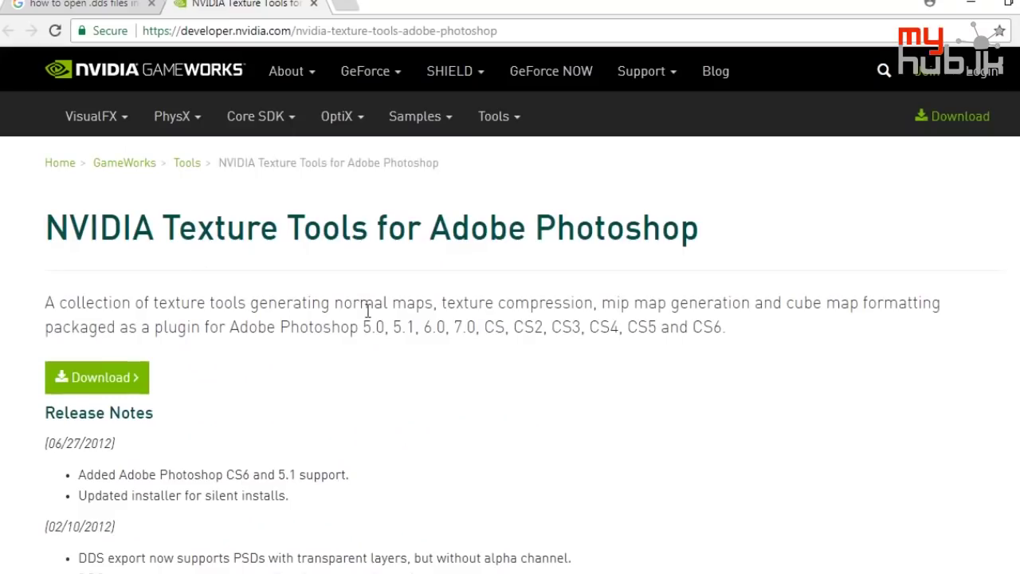
left_click(79, 381)
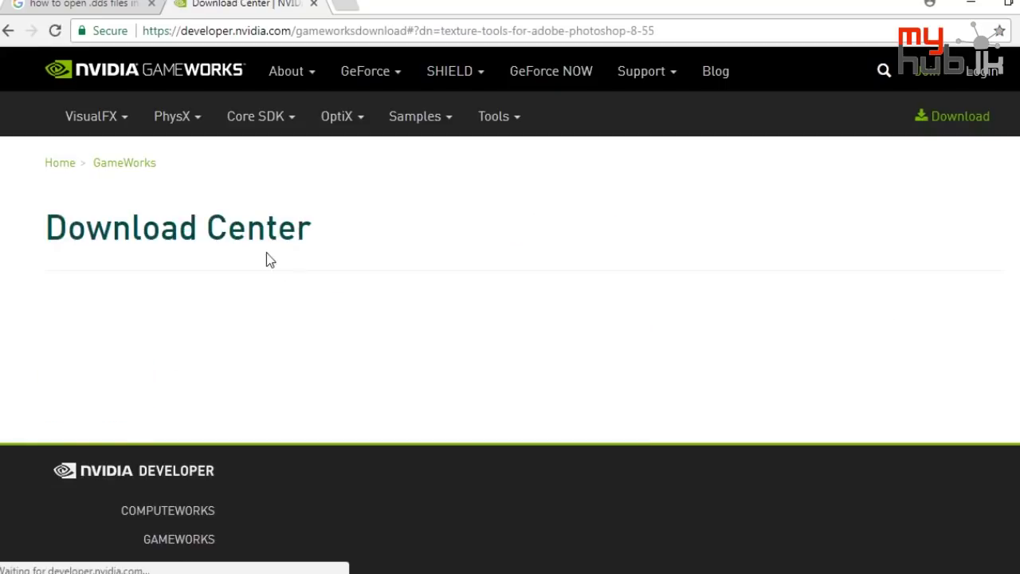
scroll(668, 396, "down", 3)
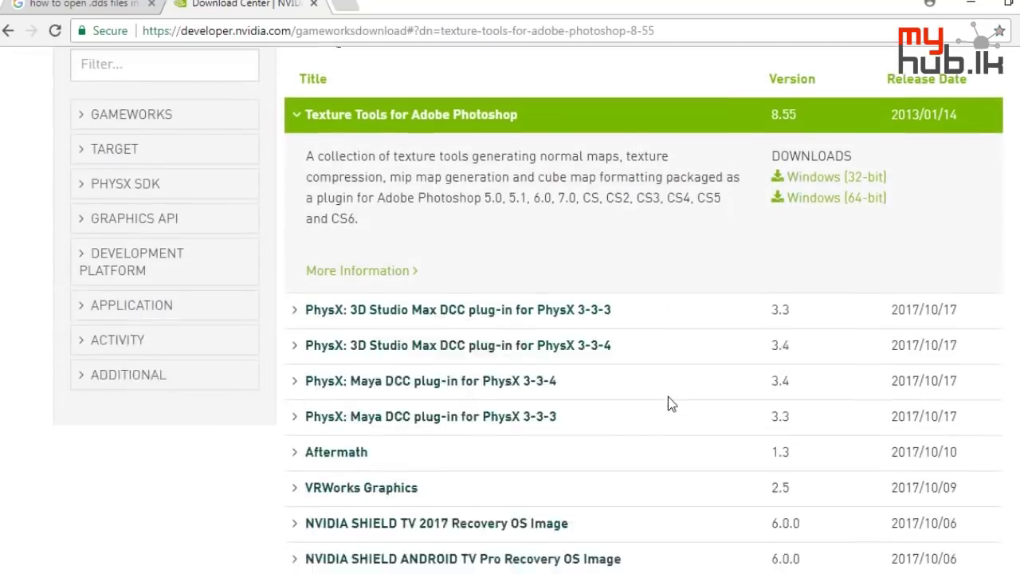
scroll(667, 396, "up", 1)
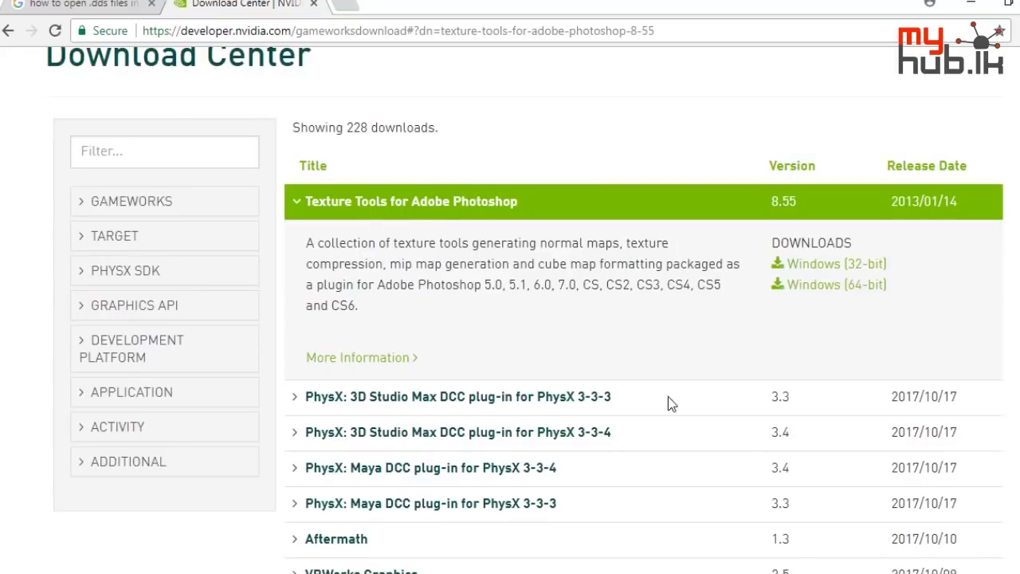
Start the Windows (64-bit) Texture Tools 8.55 download in IDM and hide its progress window
left_click(855, 287)
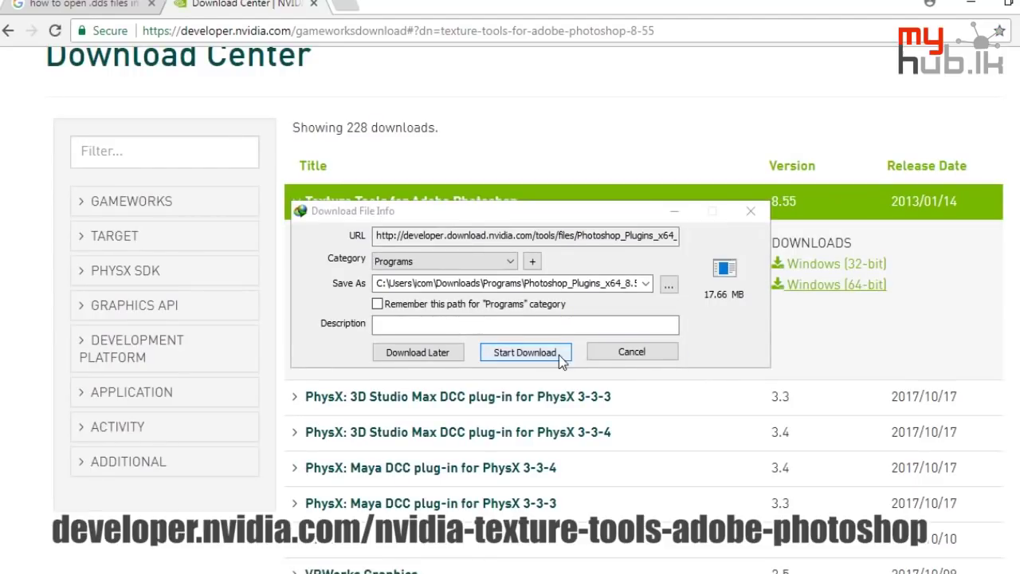
left_click(523, 352)
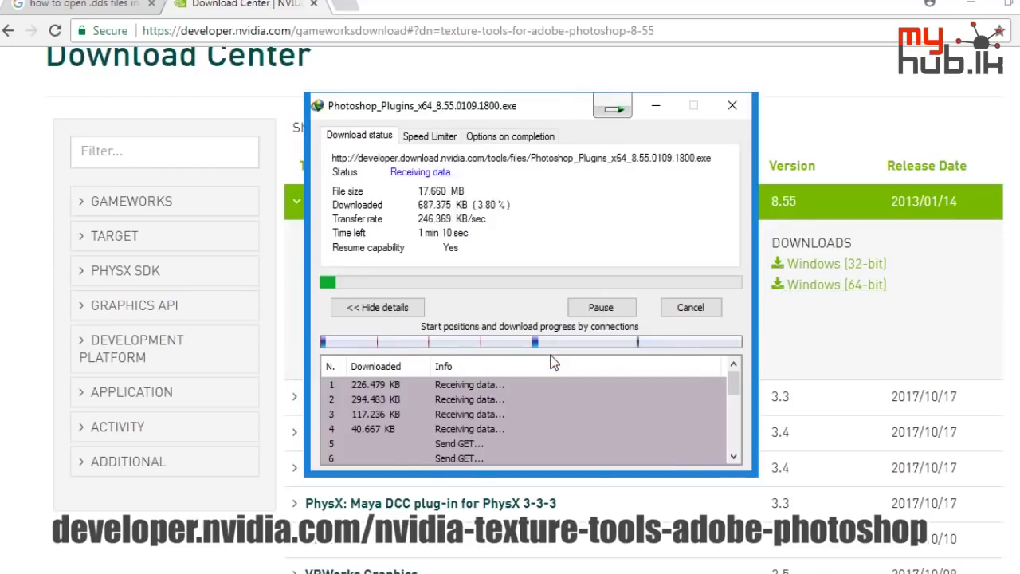
left_click(793, 333)
scroll(613, 382, "down", 3)
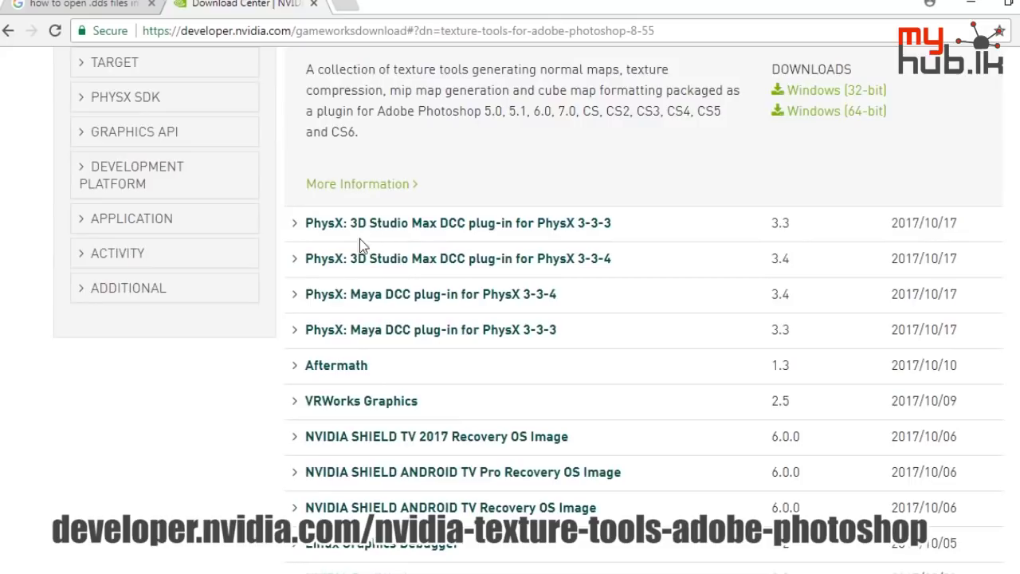
scroll(355, 251, "down", 2)
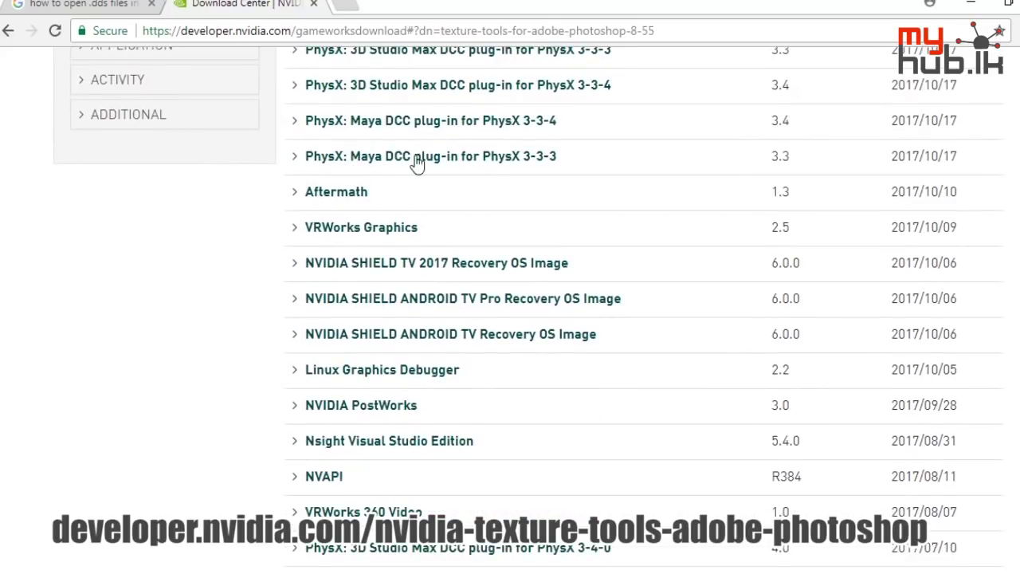
scroll(400, 253, "down", 20)
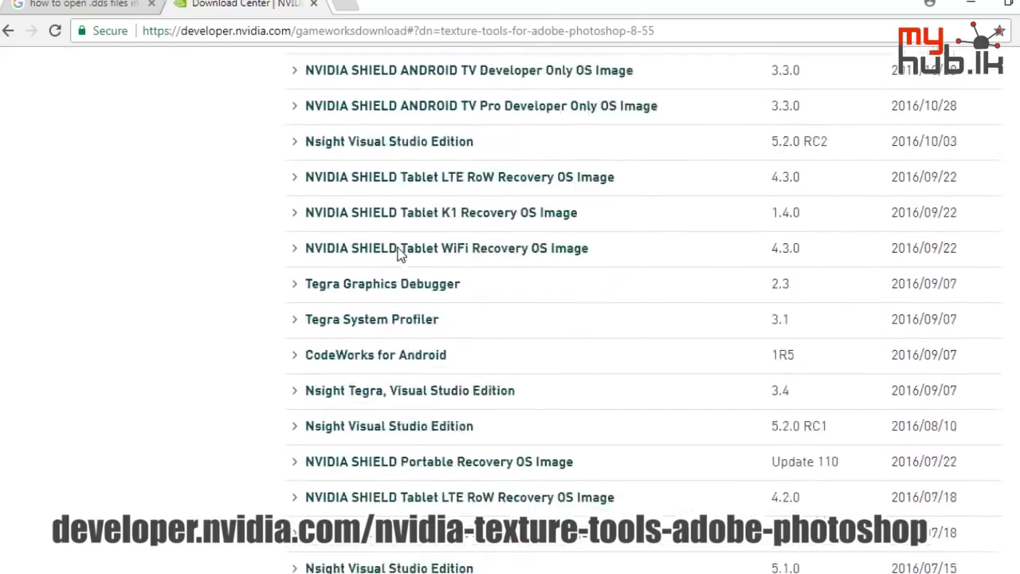
scroll(400, 253, "up", 20)
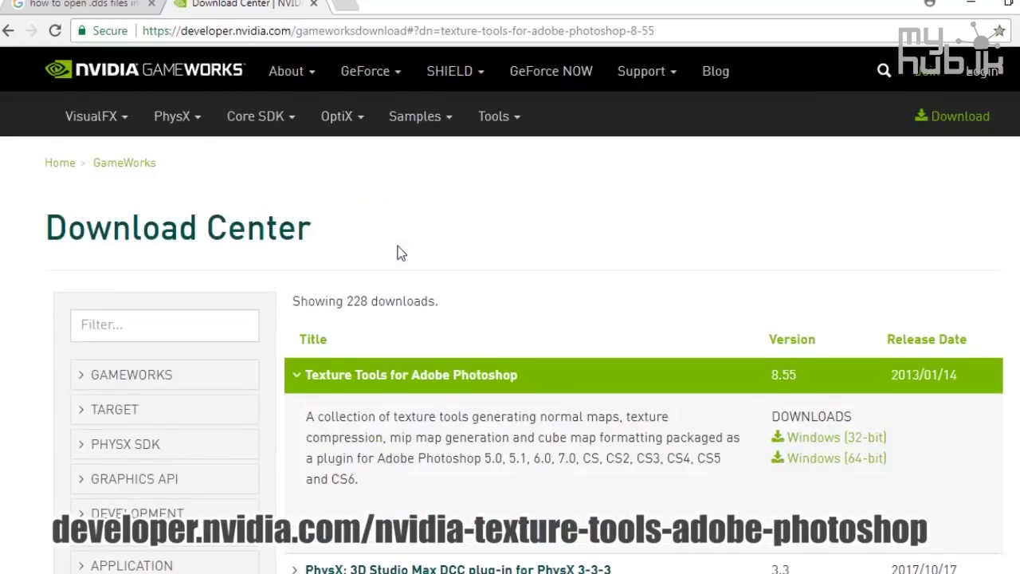
Return to the Texture Tools product page after glancing at the Google results tab
left_click(7, 31)
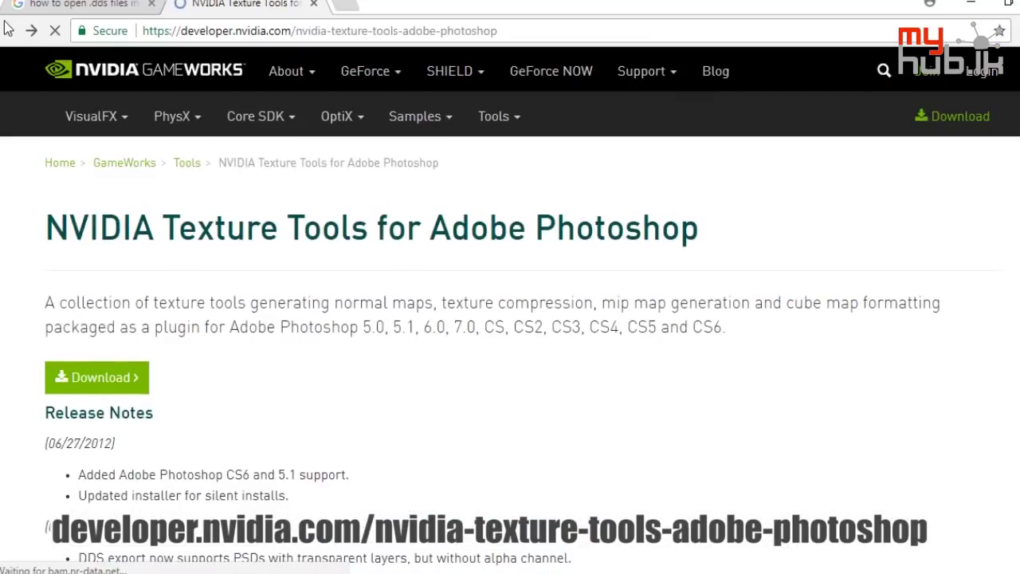
left_click(18, 12)
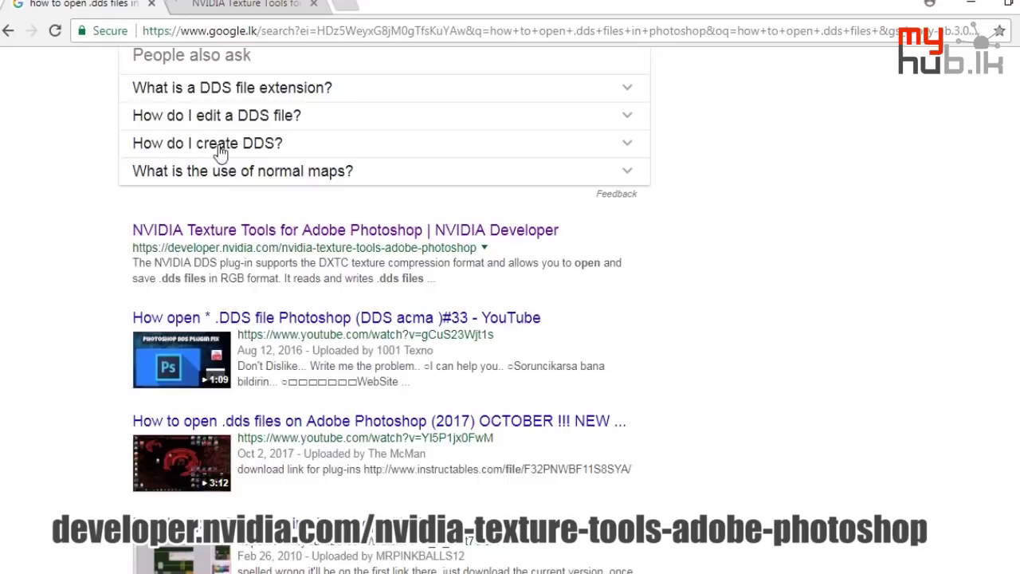
scroll(263, 183, "up", 5)
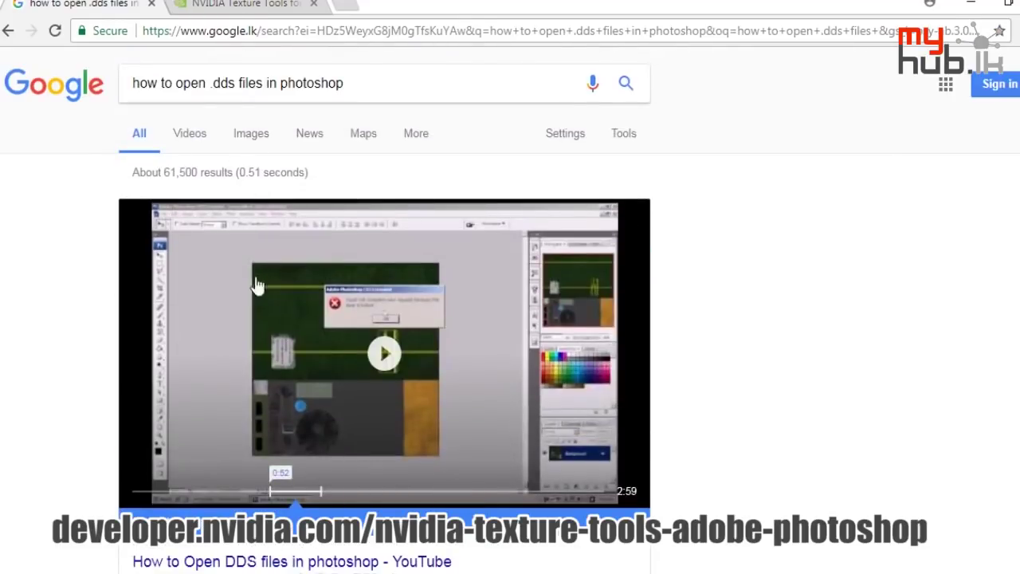
left_click(239, 6)
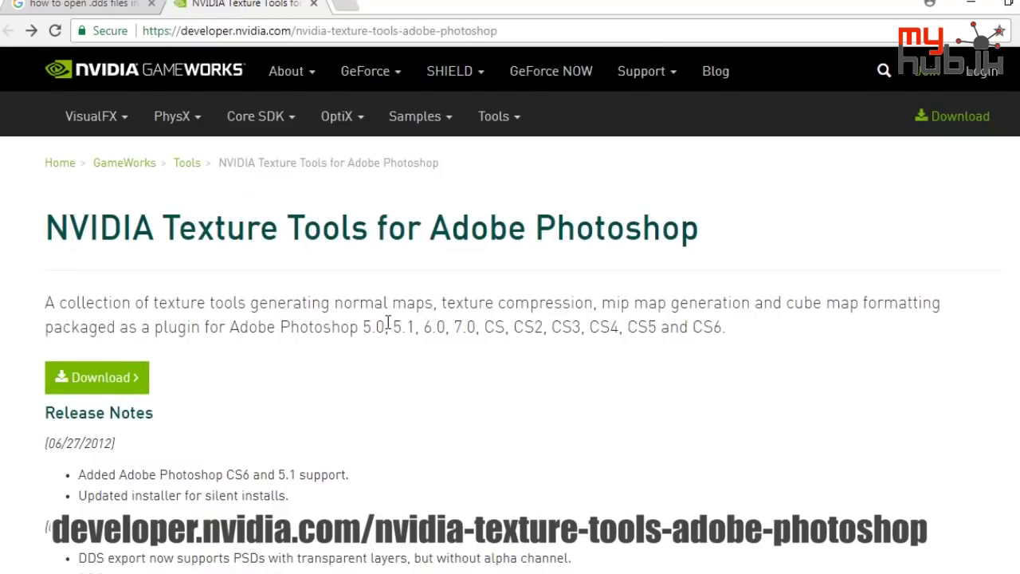
Highlight CS3 among the supported Photoshop versions, then scroll through the page
left_click_drag(390, 327, 561, 326)
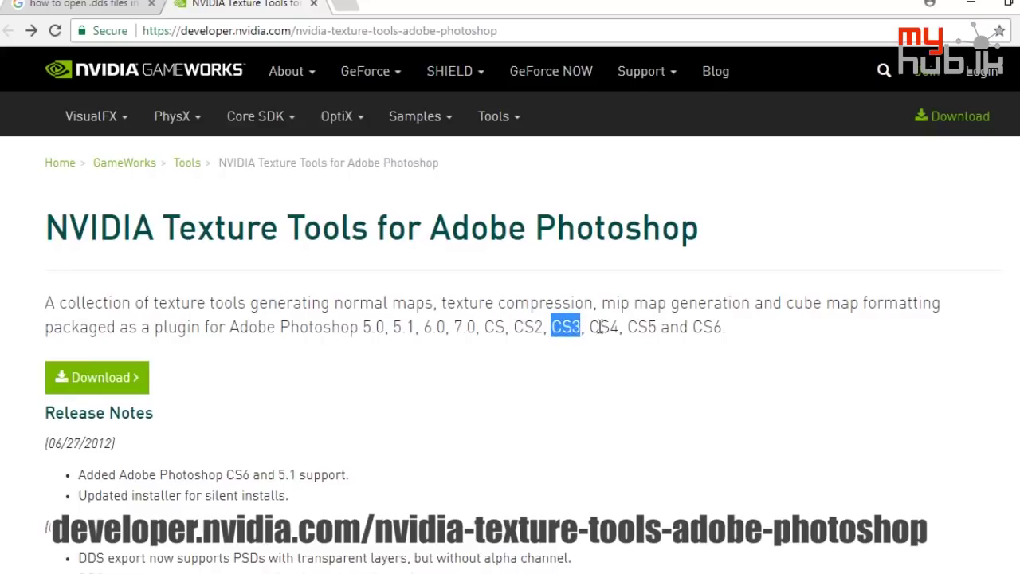
left_click(702, 331)
scroll(252, 344, "down", 7)
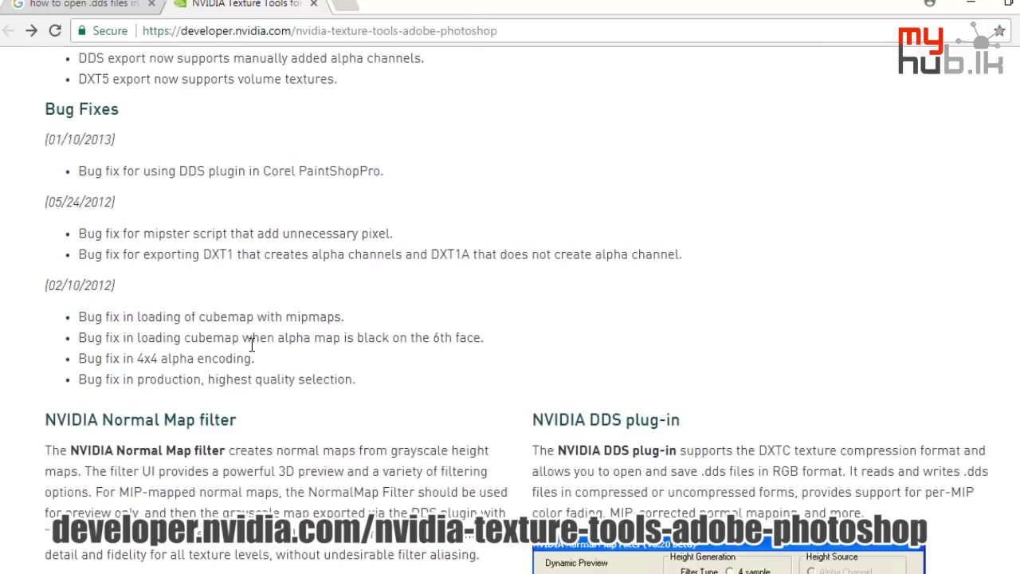
scroll(252, 344, "down", 5)
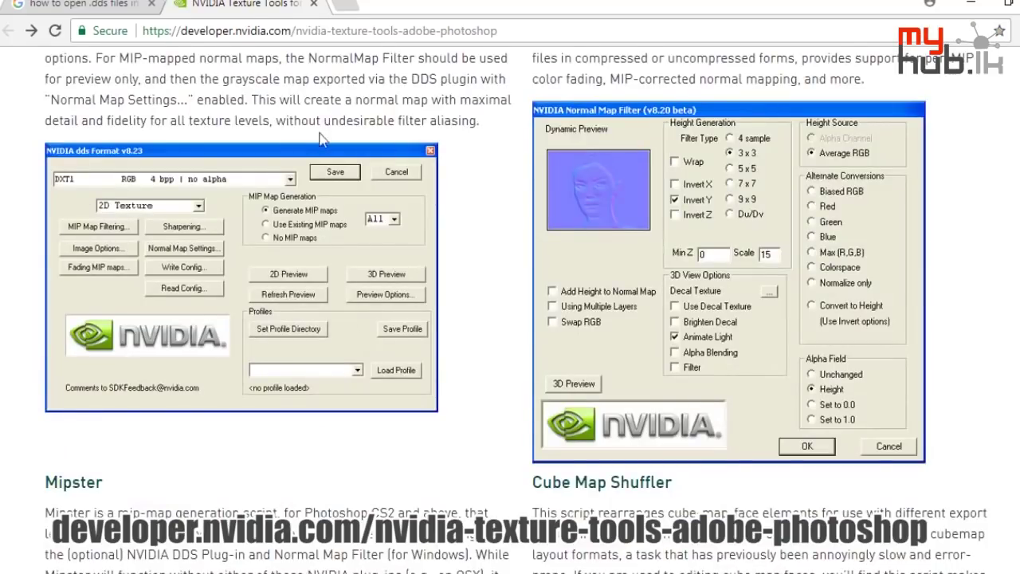
scroll(320, 139, "down", 3)
scroll(403, 282, "up", 15)
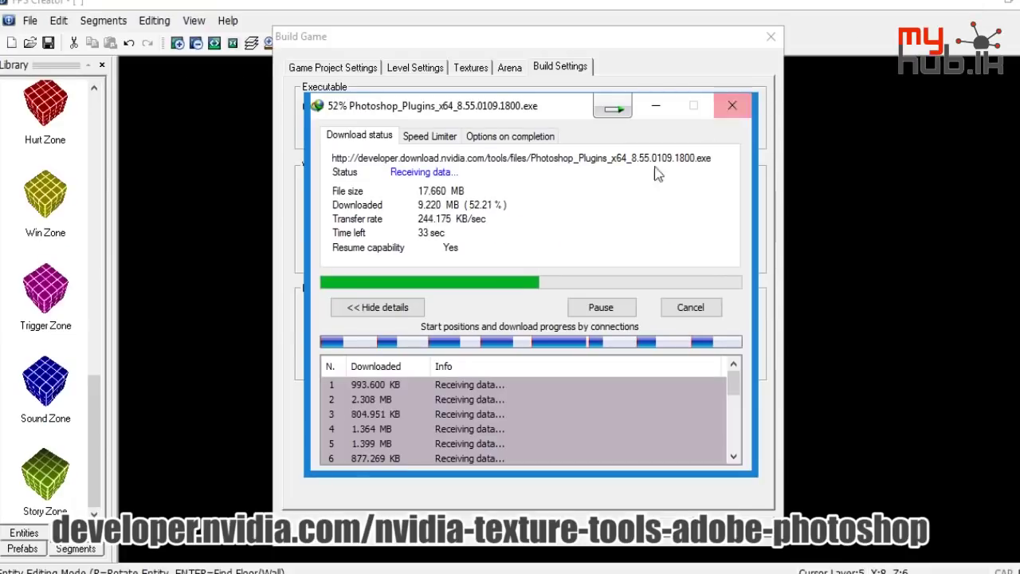
Move the IDM progress window aside and run the 17.66 MB installer once downloaded
left_click_drag(663, 103, 778, 56)
left_click(690, 478)
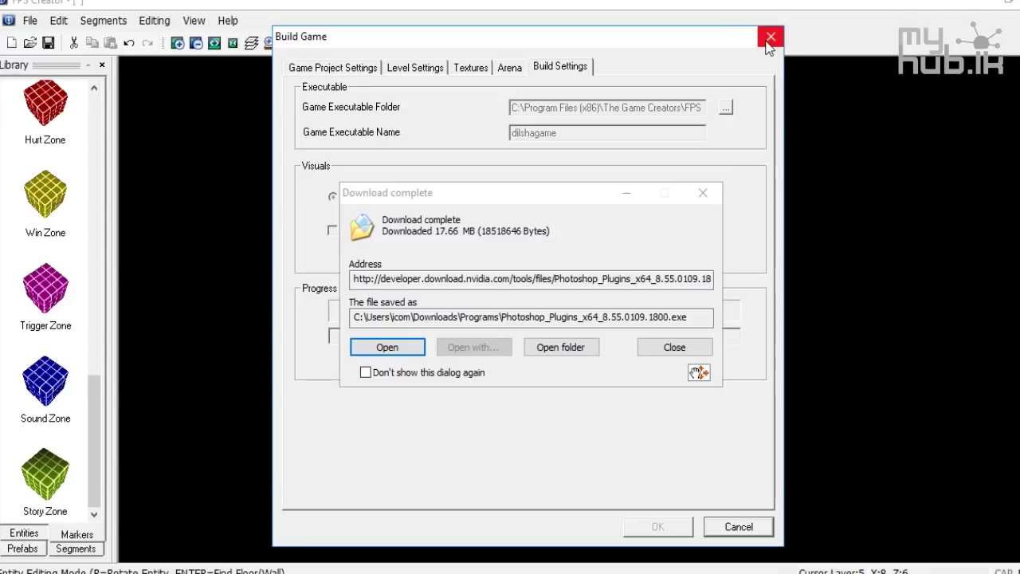
left_click(373, 348)
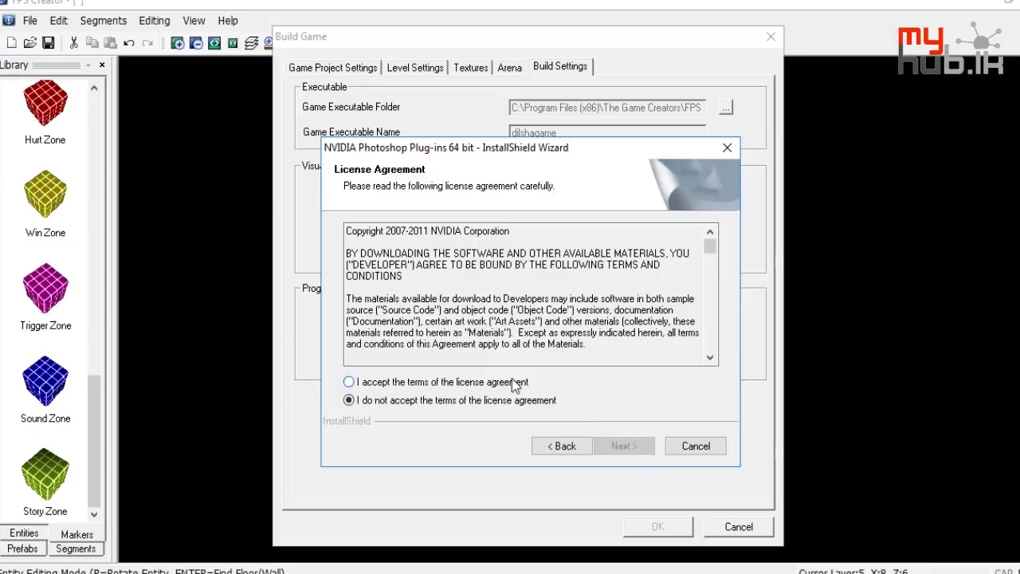
Accept the license agreement and opt out of developer news e-mails on the registration page
left_click(521, 383)
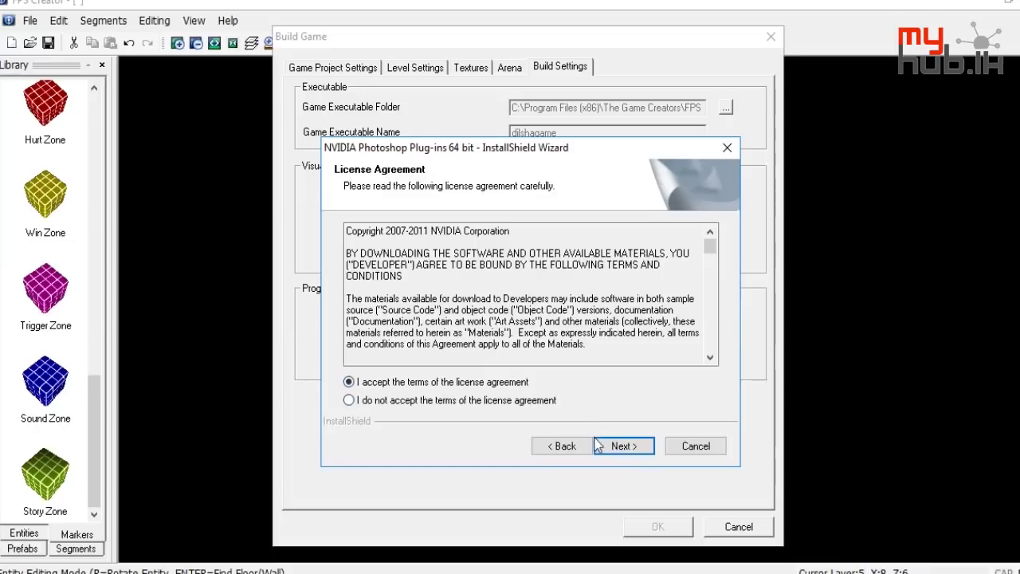
left_click(599, 446)
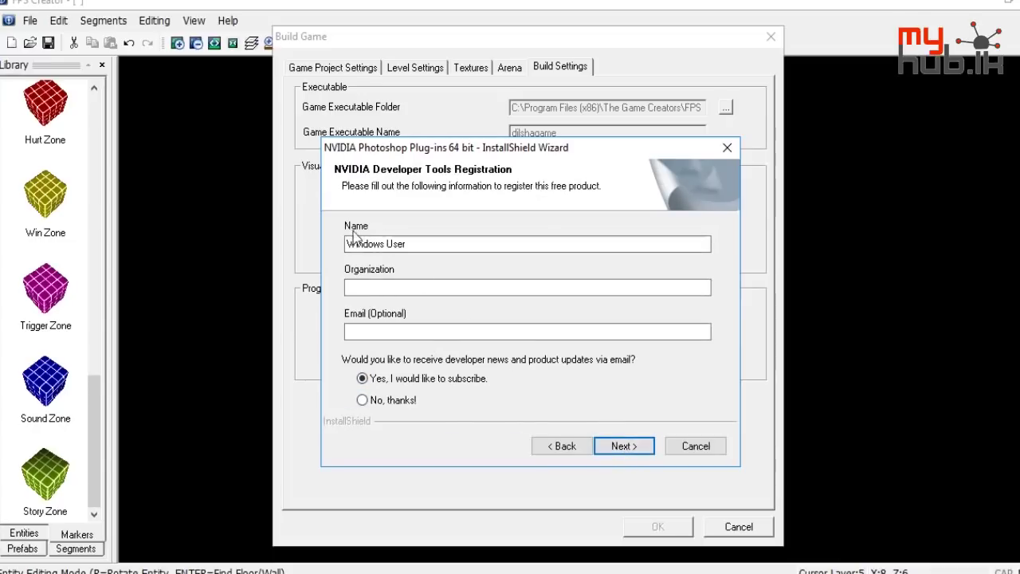
left_click(386, 399)
left_click(615, 448)
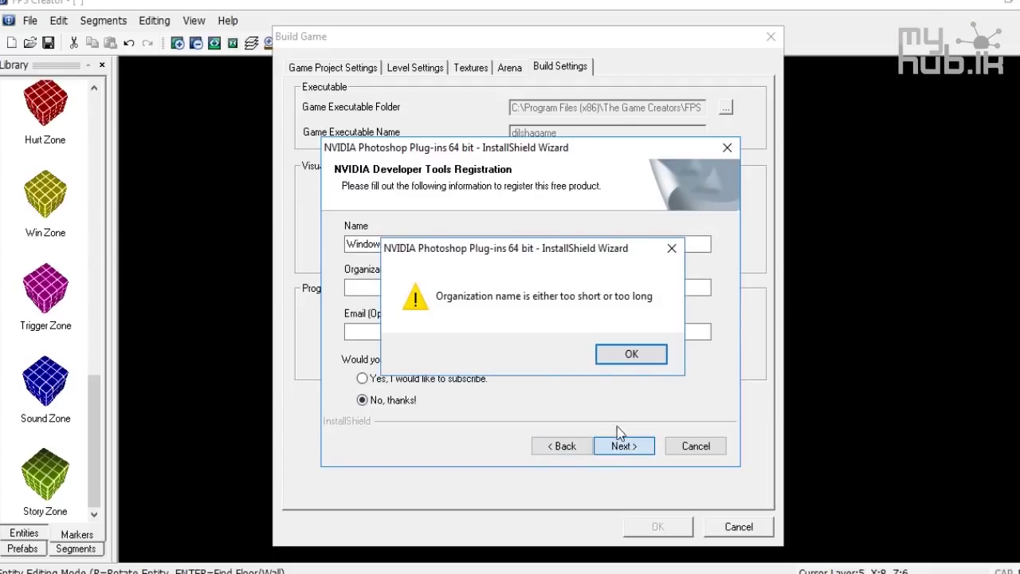
left_click(626, 354)
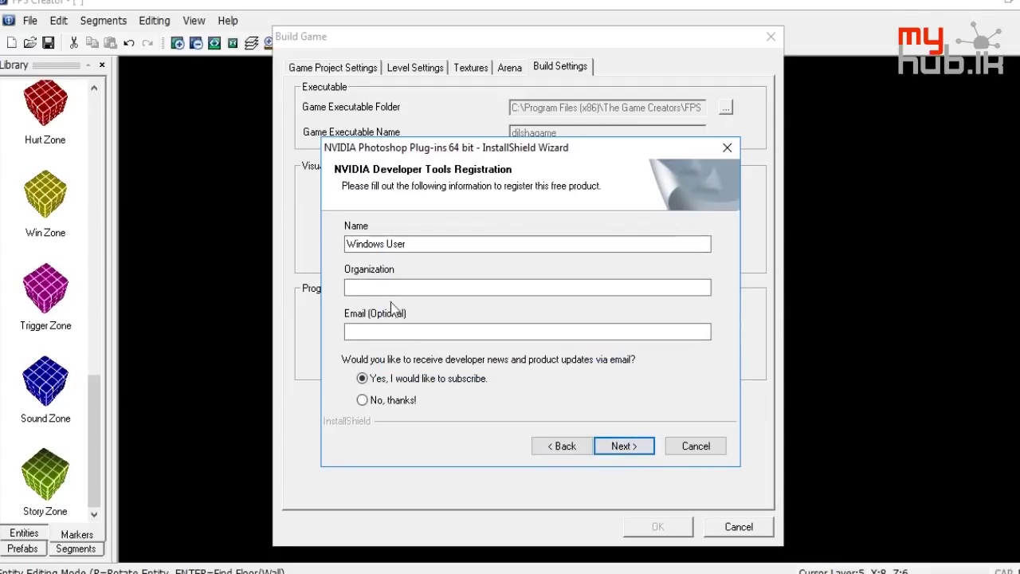
Register with organization 'myhub' and an e-mail address, then submit the registration
type("myhub")
key("Tab")
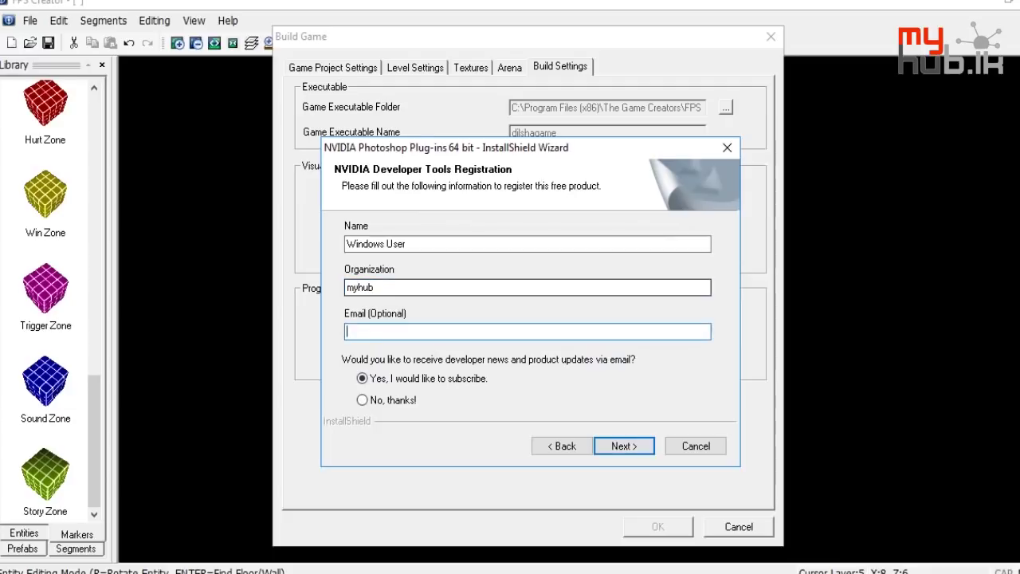
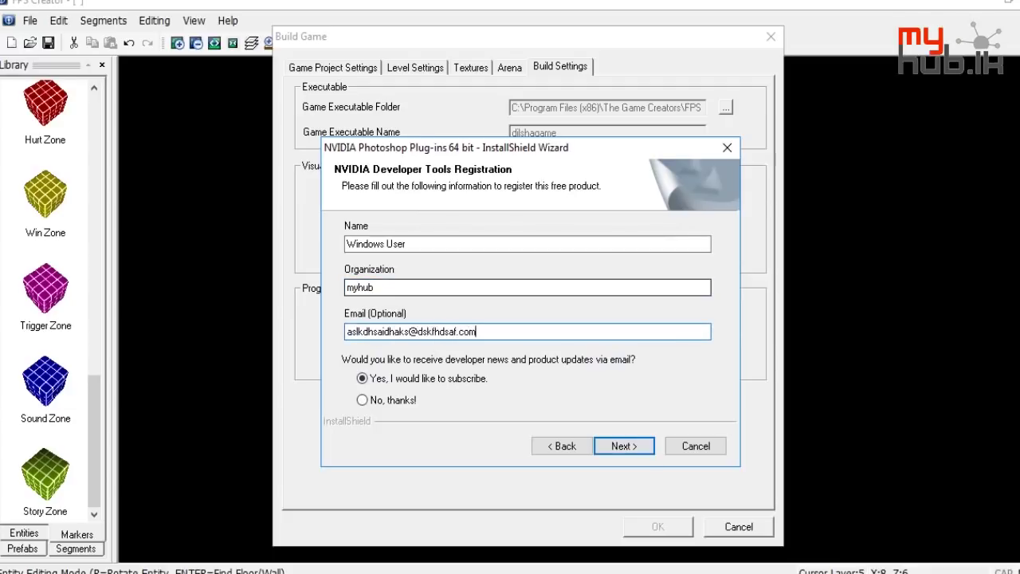
left_click(628, 447)
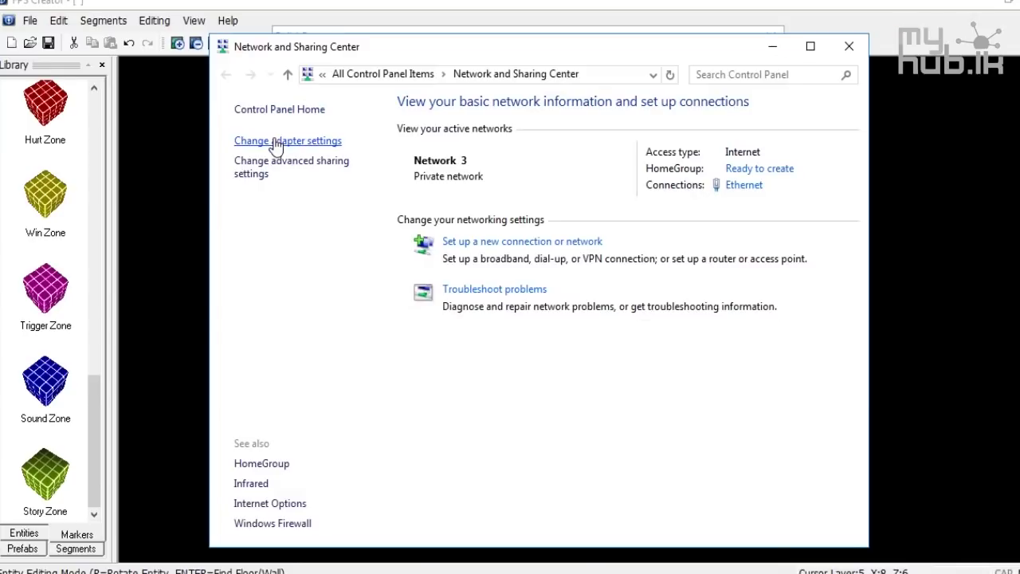
Disable the Ethernet adapter in Network Connections and close the network windows
left_click(319, 147)
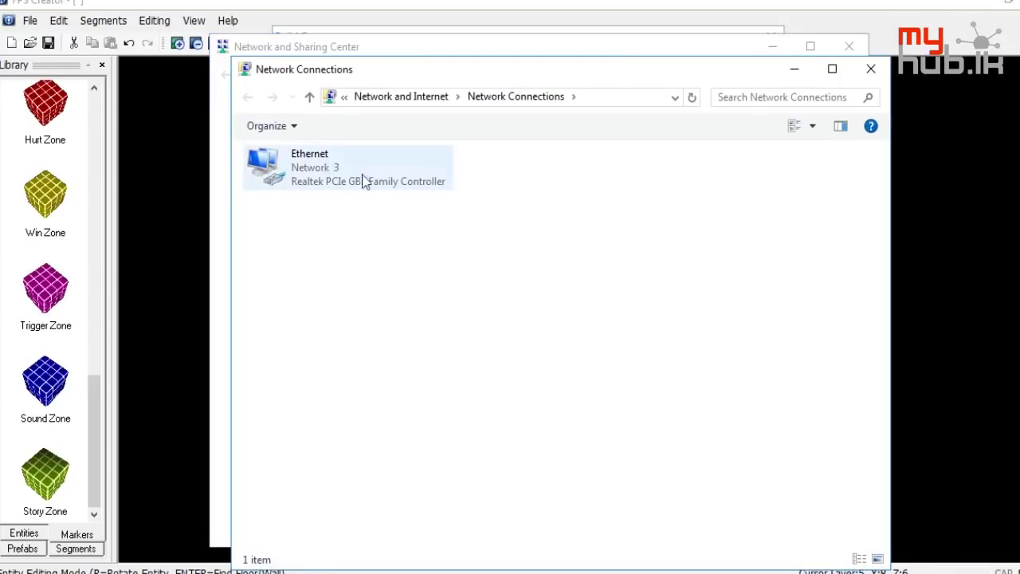
left_click(371, 174)
right_click(371, 175)
left_click(404, 188)
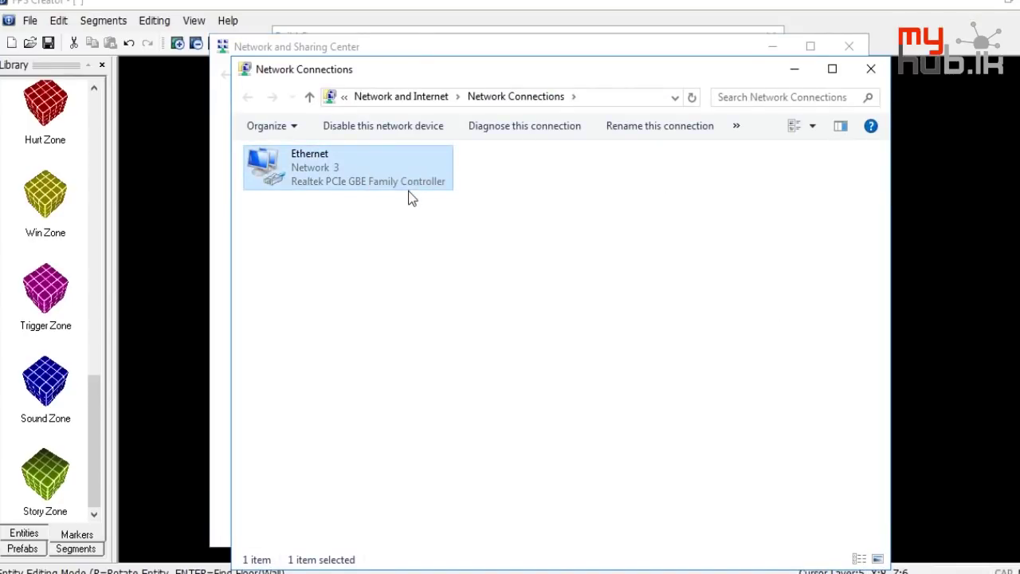
left_click(871, 69)
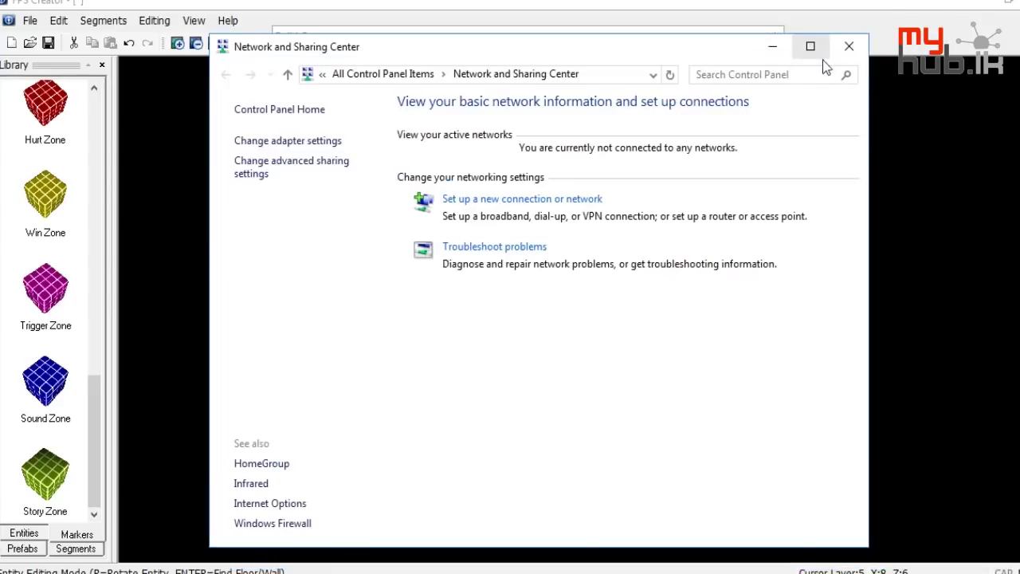
left_click(848, 46)
Install the NVIDIA Photoshop Plug-ins 64 bit and finish without browsing the PDF files
left_click(623, 444)
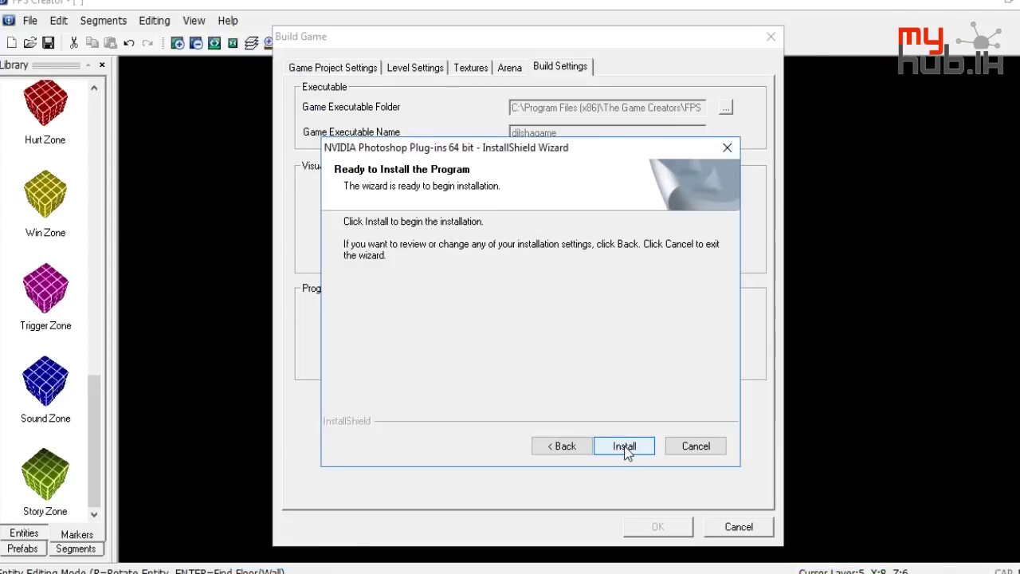
left_click(625, 448)
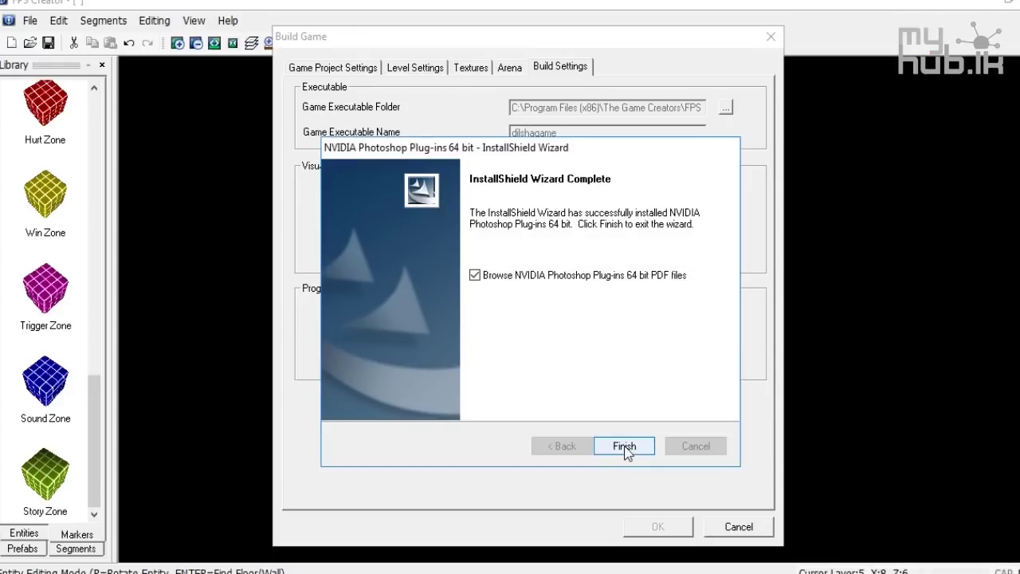
left_click(598, 276)
left_click(620, 445)
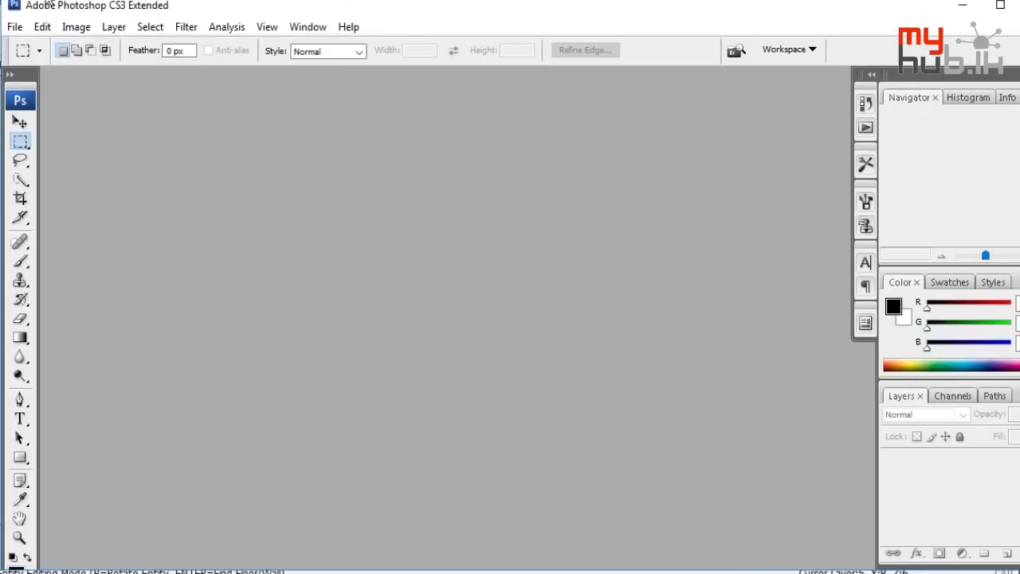
Try opening returntogame.dds via File > Open and dismiss the wrong-document error
left_click(15, 27)
left_click(30, 62)
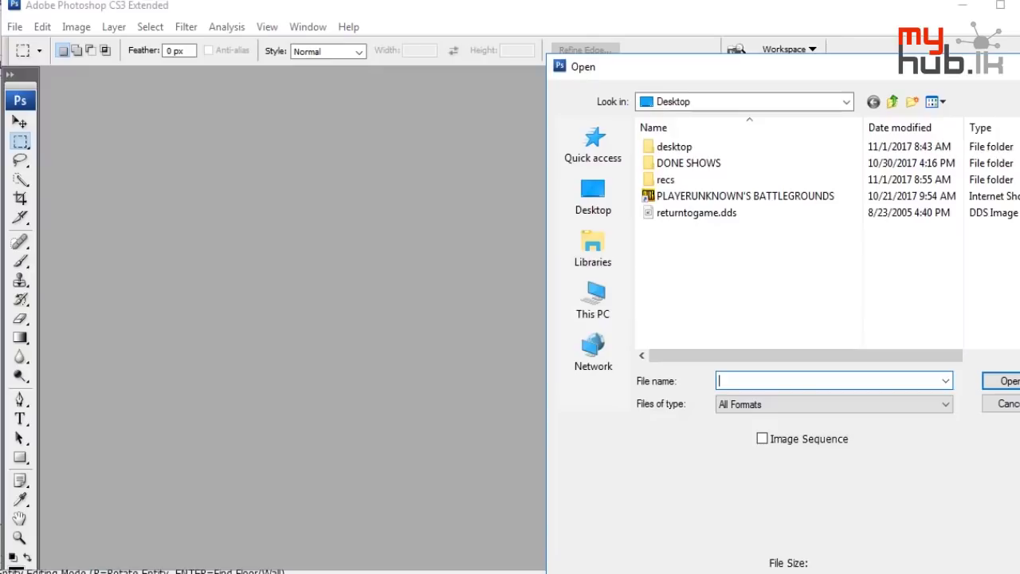
double_click(713, 211)
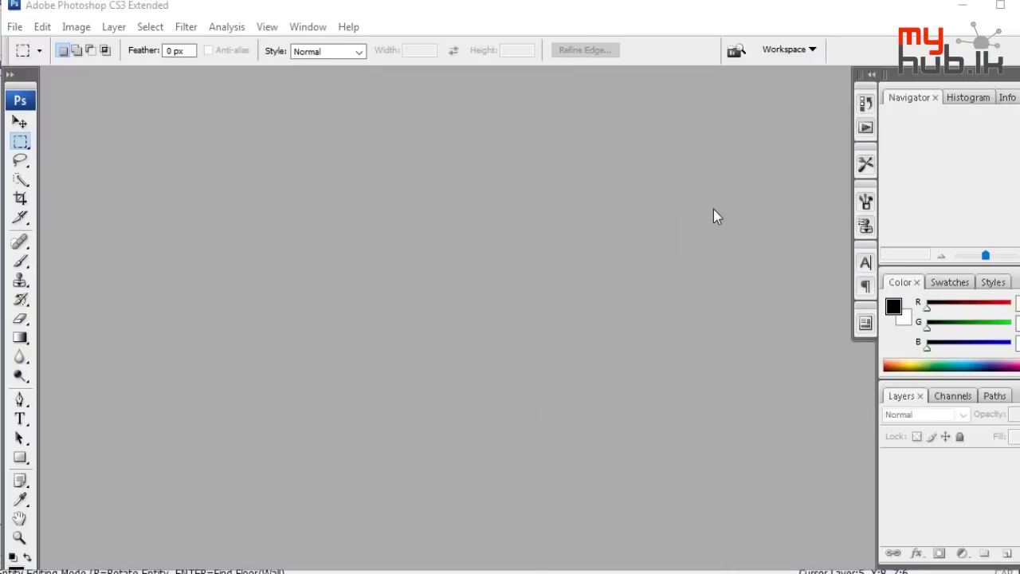
left_click(555, 245)
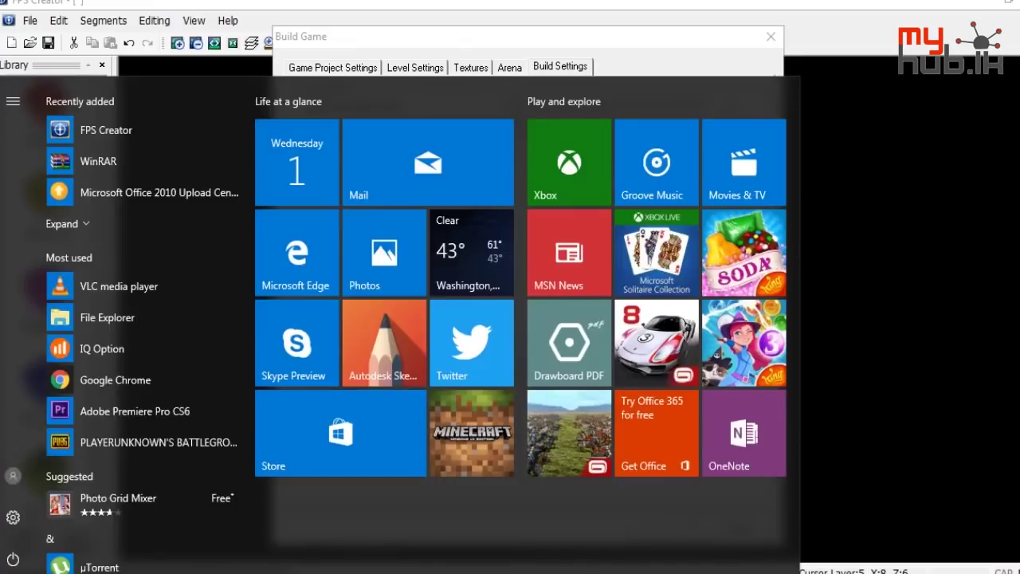
Relaunch Photoshop CS3 by typing 'photo' and retry returntogame.dds, dismissing the error again
type("photo")
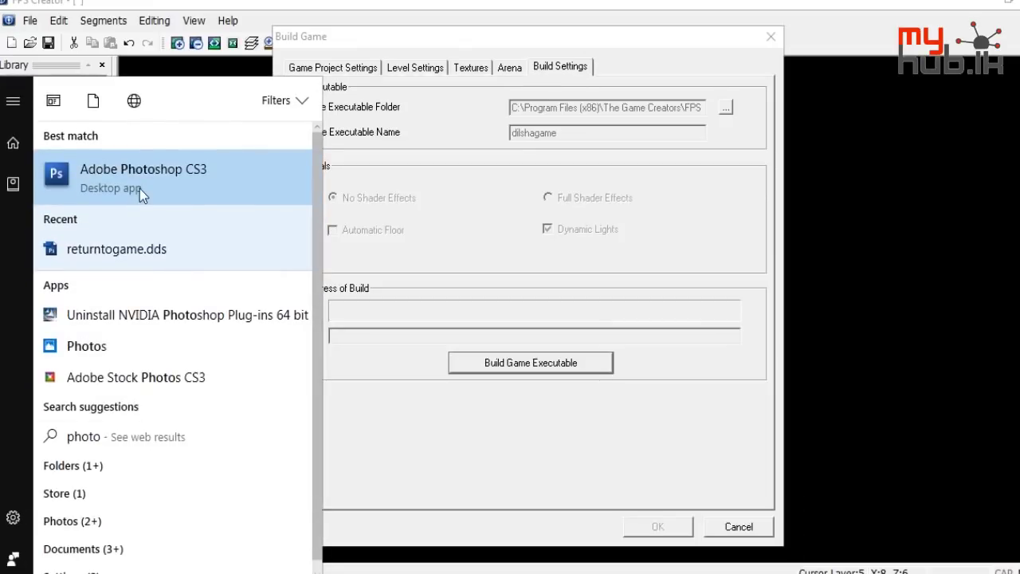
left_click(139, 188)
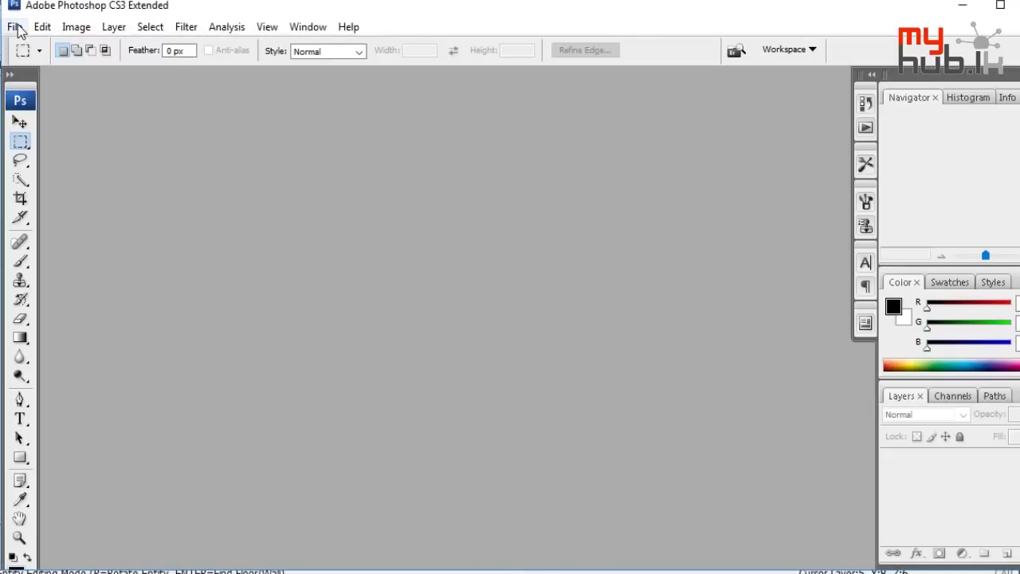
left_click(15, 27)
left_click(27, 61)
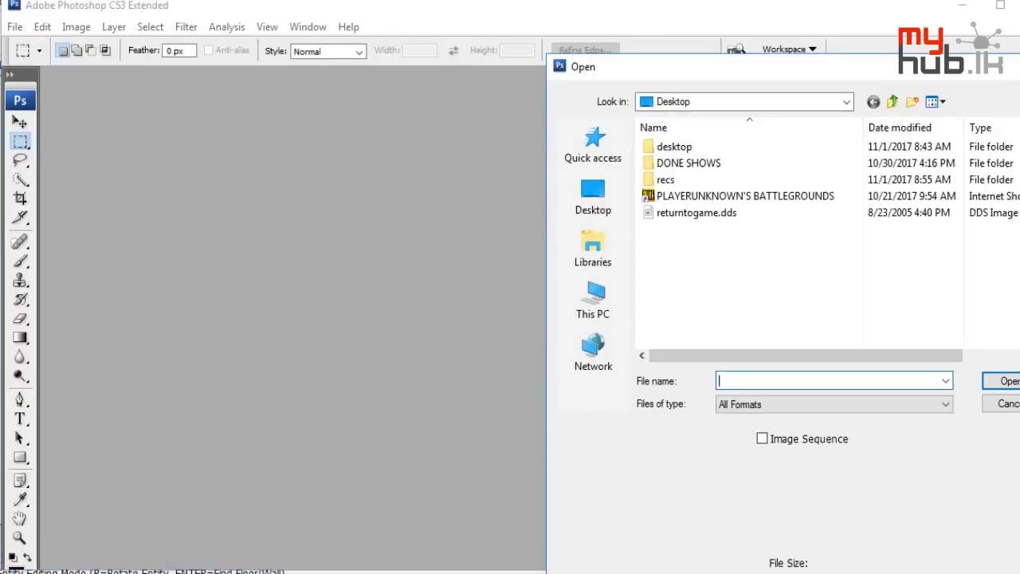
double_click(747, 210)
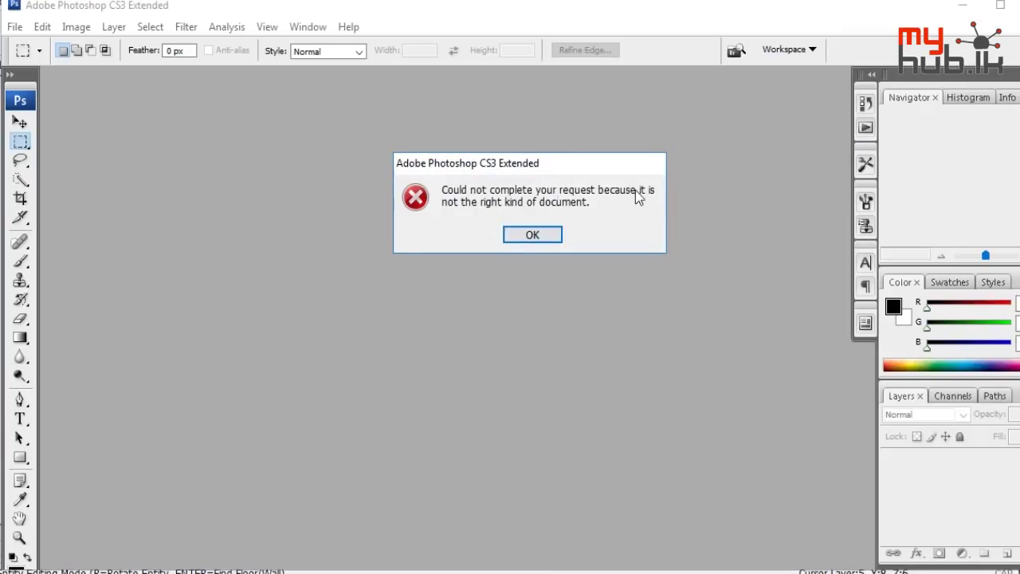
left_click(532, 234)
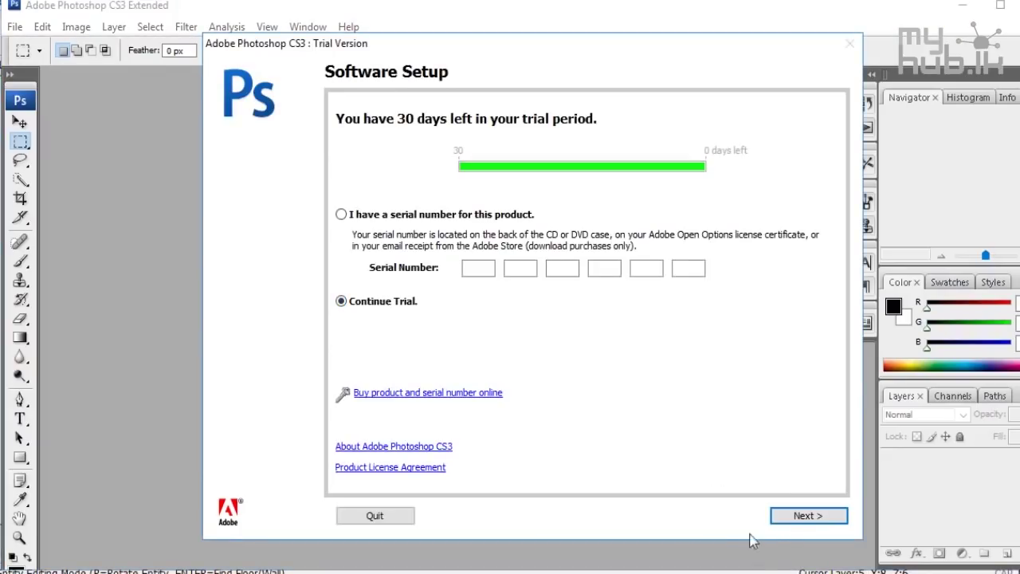
Continue the Photoshop trial and attempt returntogame.dds a third time, closing the same error
left_click(800, 518)
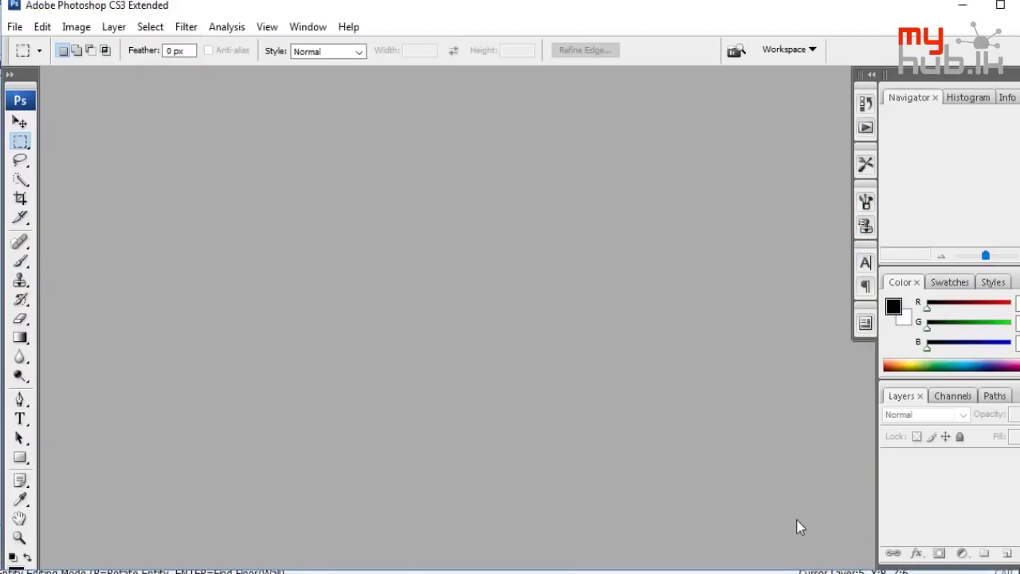
left_click(14, 27)
left_click(40, 62)
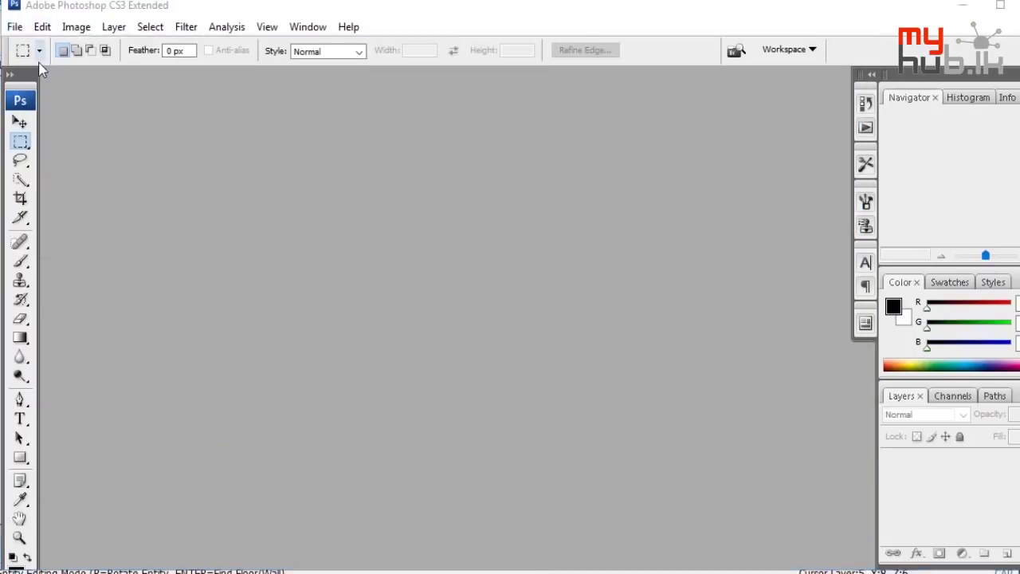
double_click(754, 214)
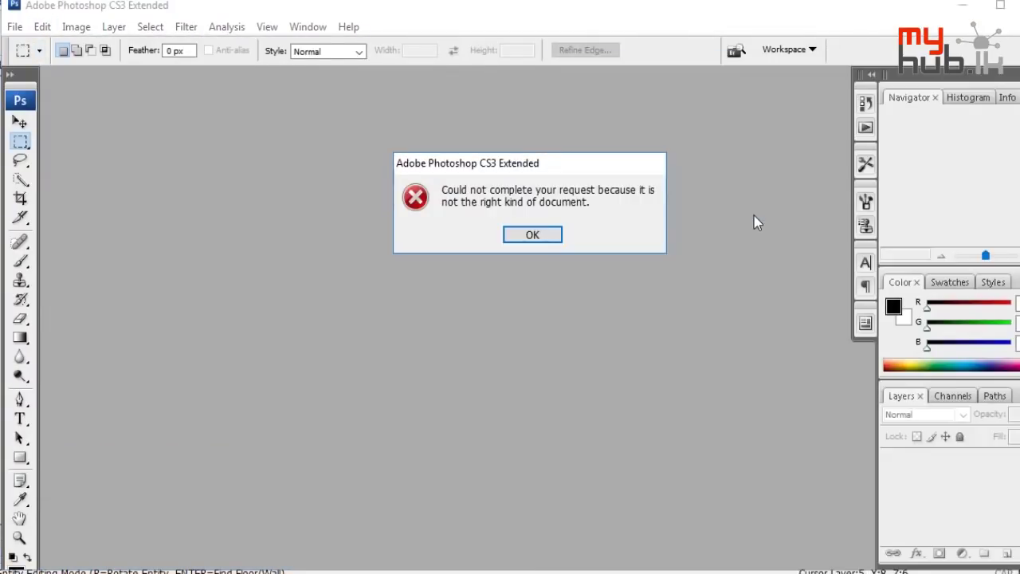
left_click(529, 235)
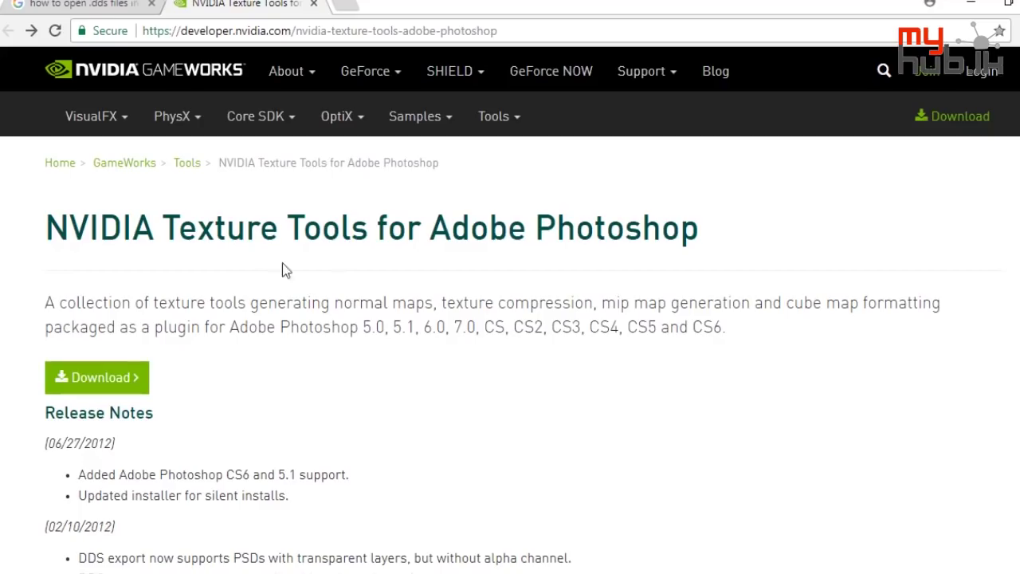
Search Windows for 'photo' to relaunch Adobe Photoshop CS3 Extended
scroll(313, 329, "down", 12)
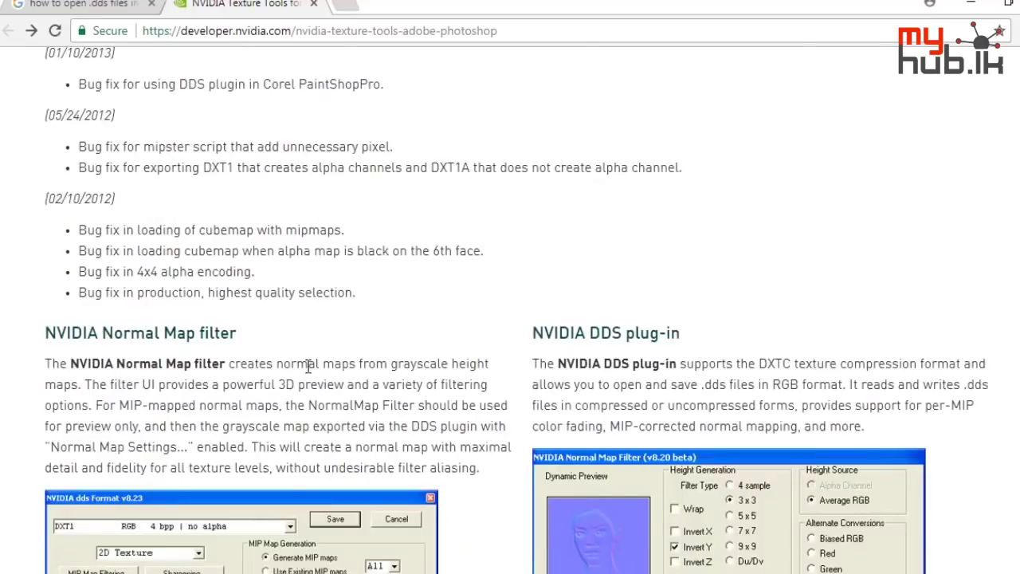
scroll(357, 260, "up", 12)
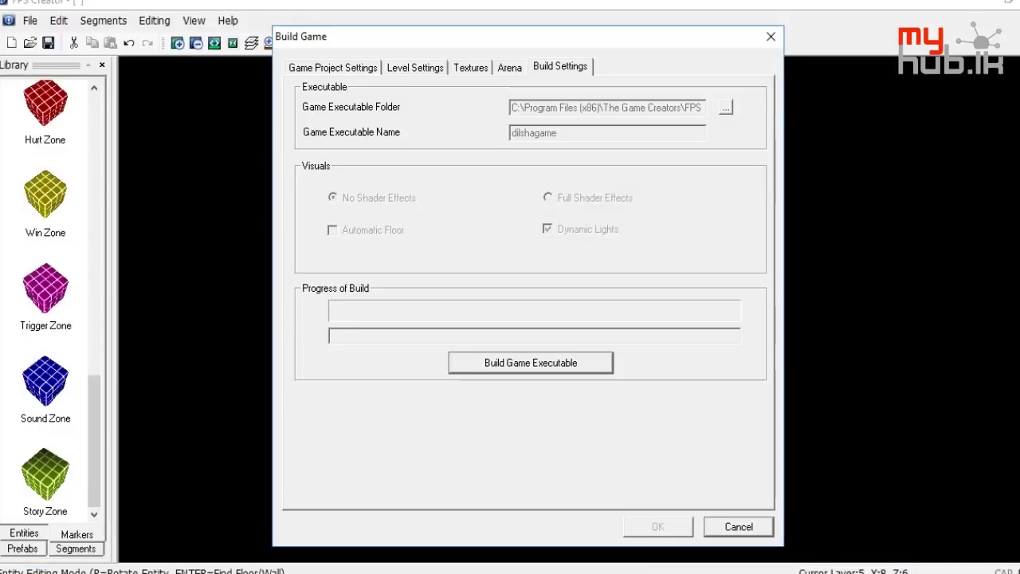
key("super")
type("photo")
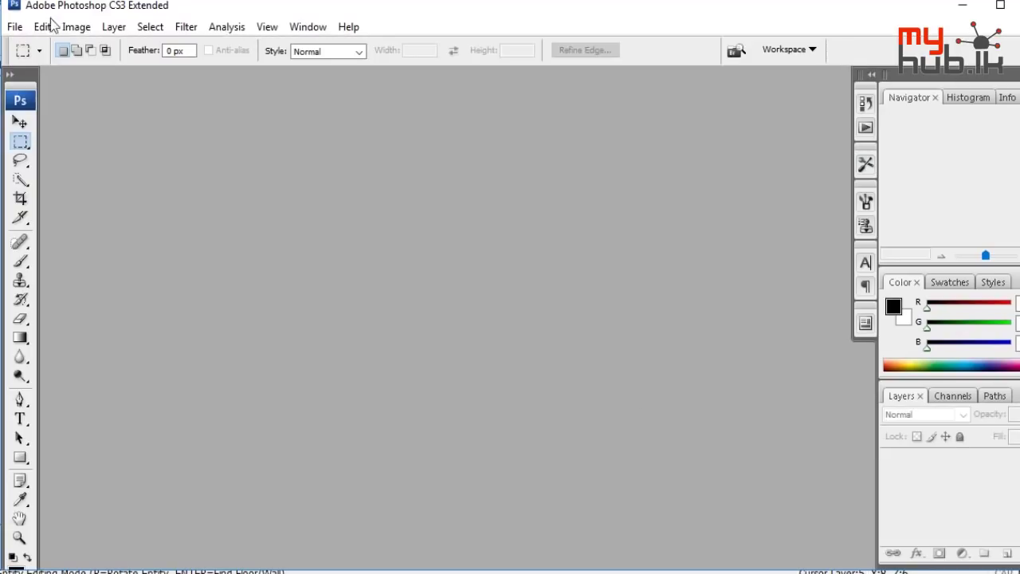
left_click(15, 26)
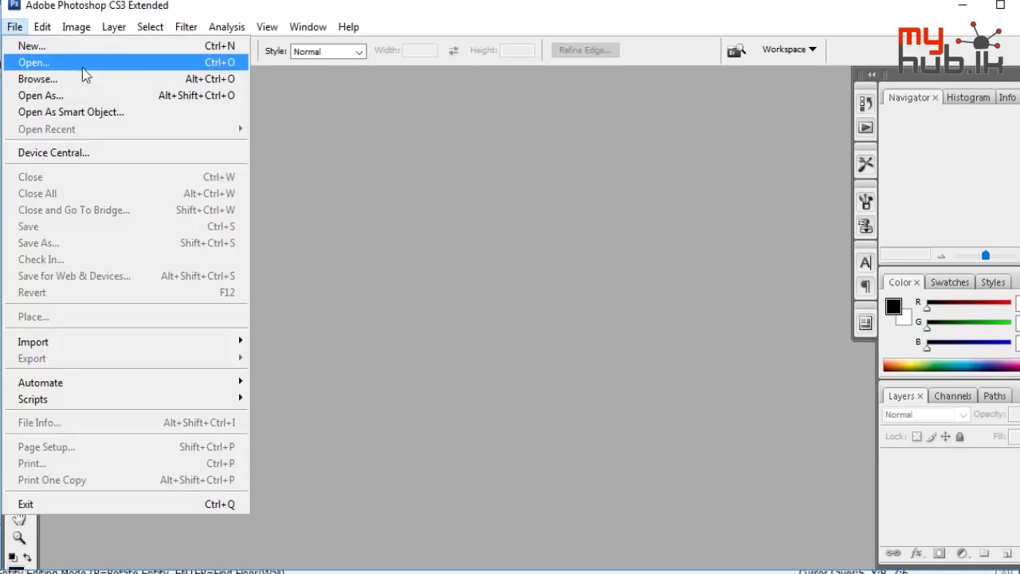
left_click(83, 69)
double_click(819, 212)
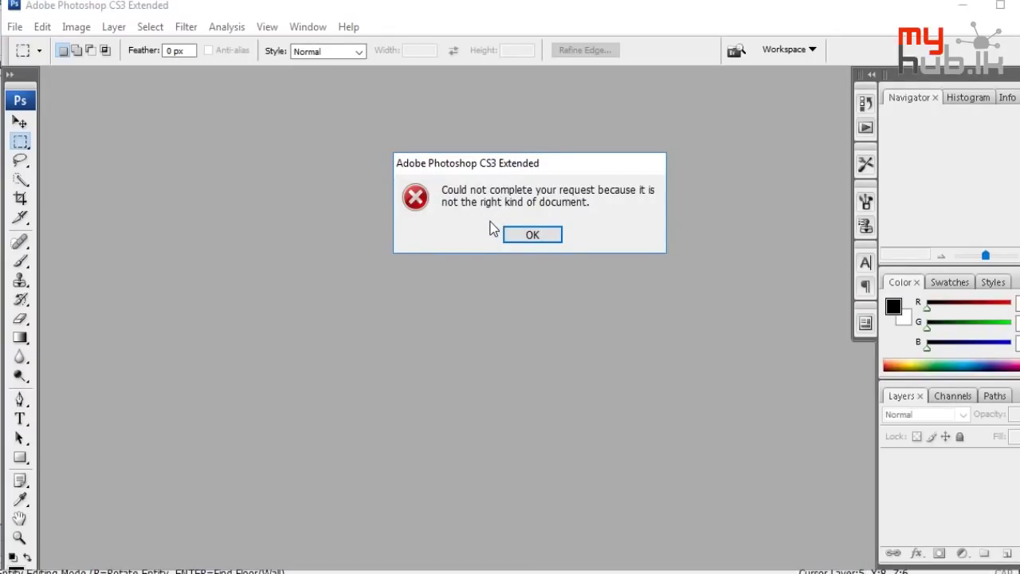
left_click(533, 239)
left_click(14, 26)
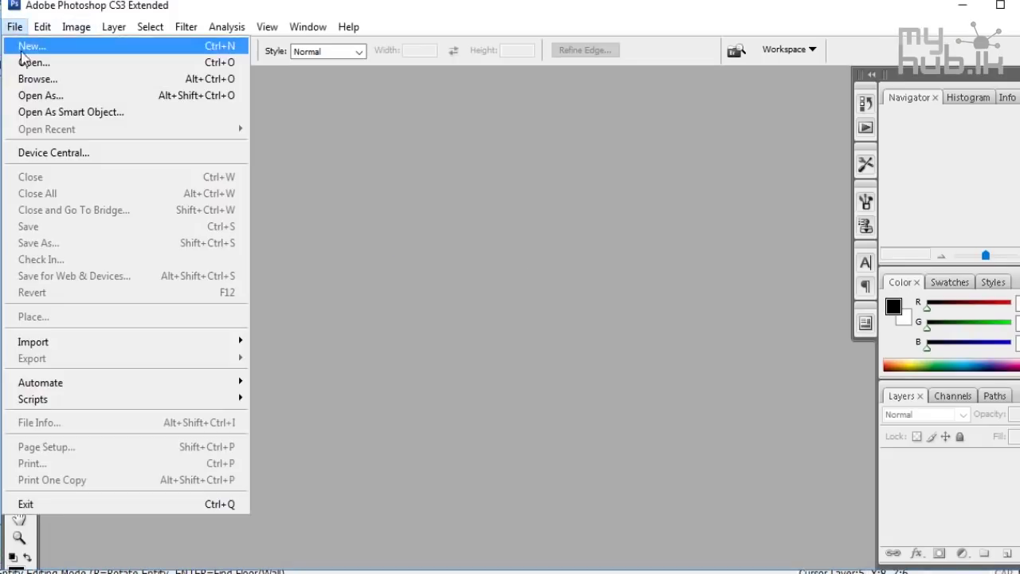
left_click(25, 62)
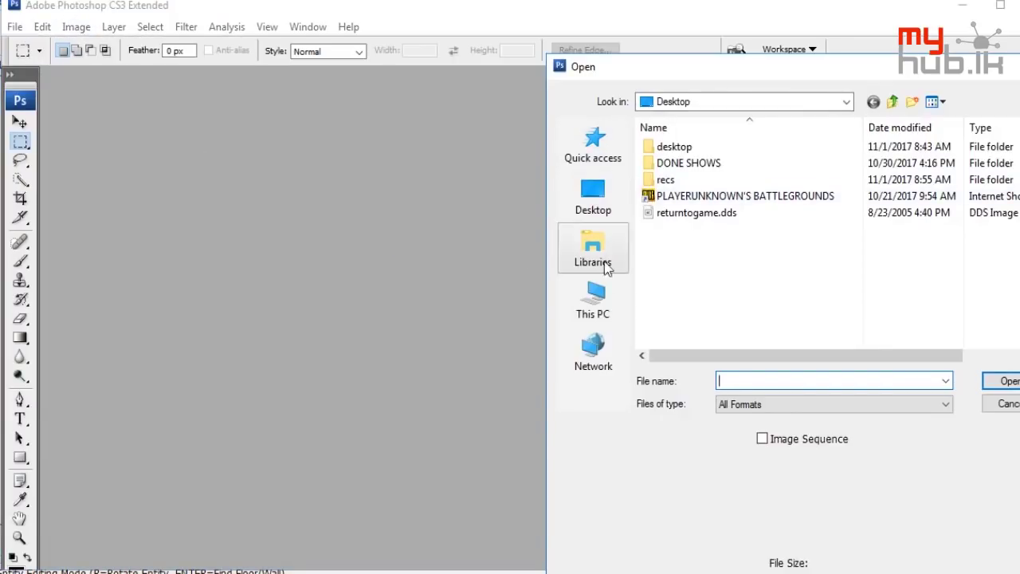
left_click(606, 298)
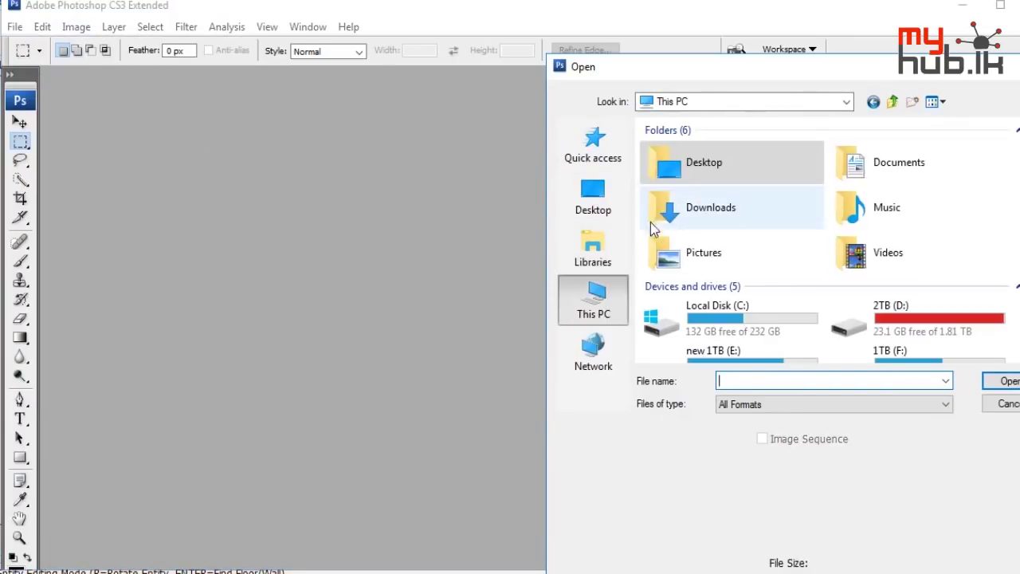
double_click(738, 321)
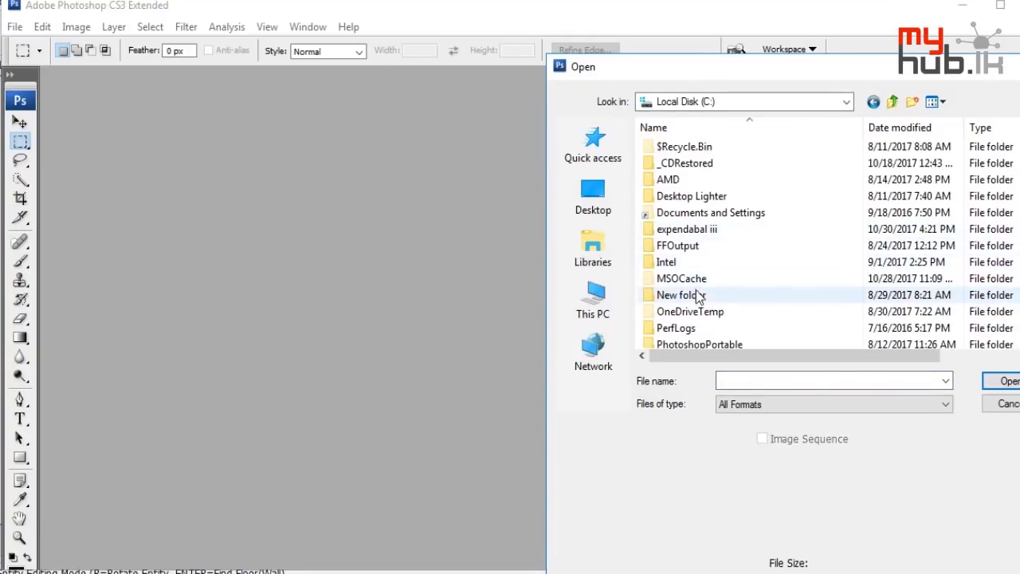
scroll(689, 323, "down", 2)
double_click(708, 290)
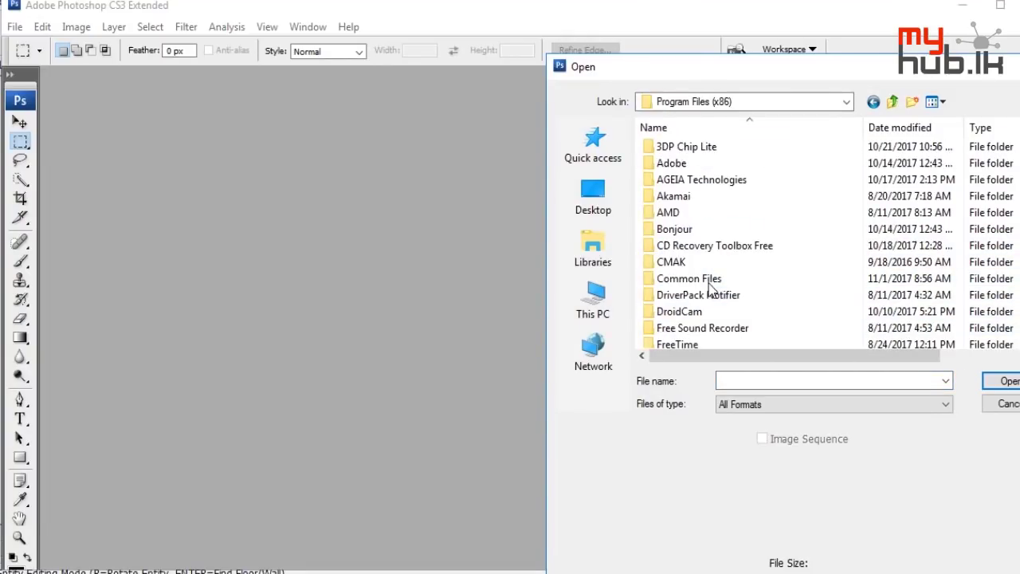
scroll(686, 298, "down", 1)
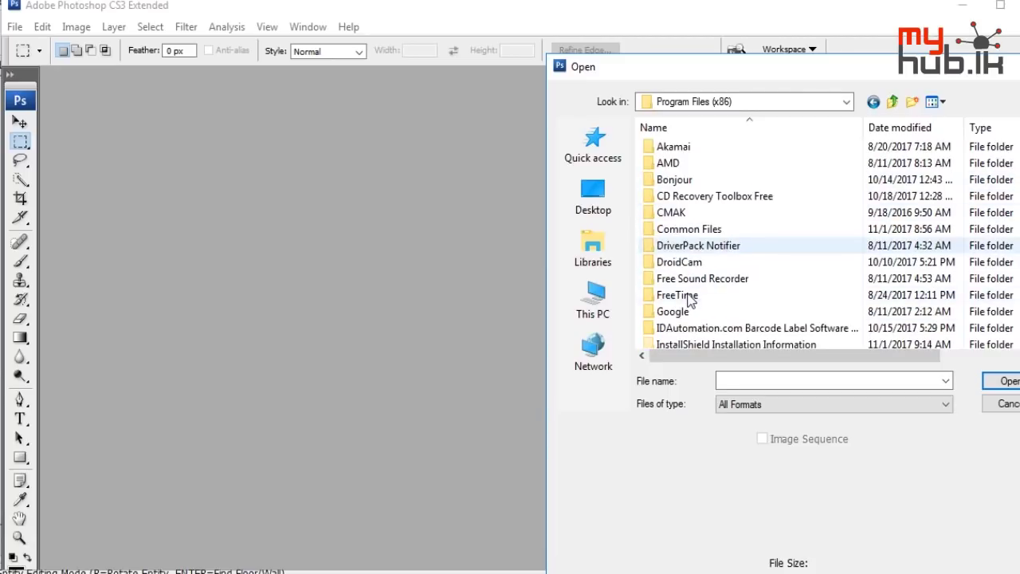
scroll(690, 301, "down", 10)
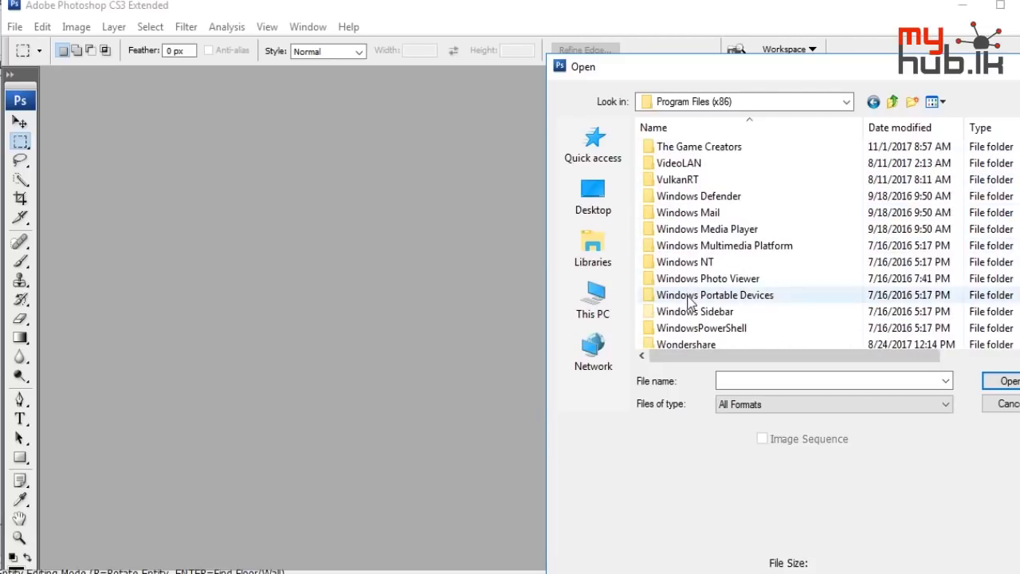
scroll(690, 300, "up", 11)
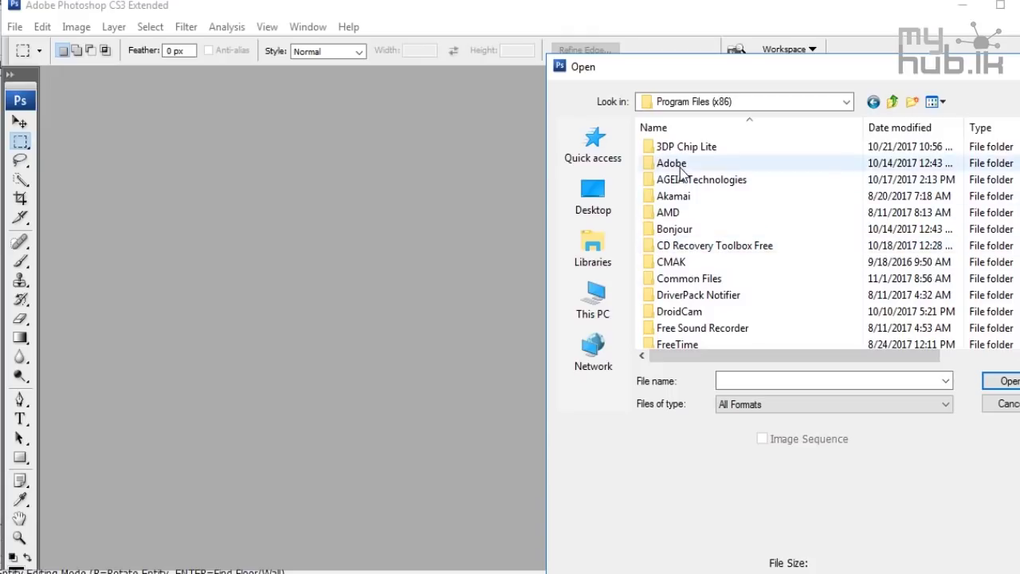
key("f")
key("f")
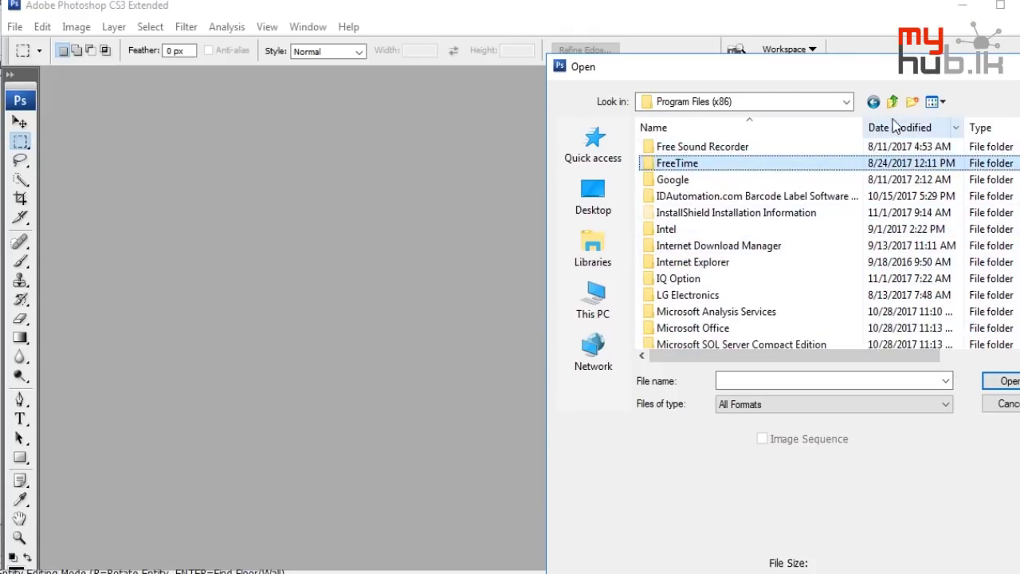
key("f")
scroll(752, 239, "up", 4)
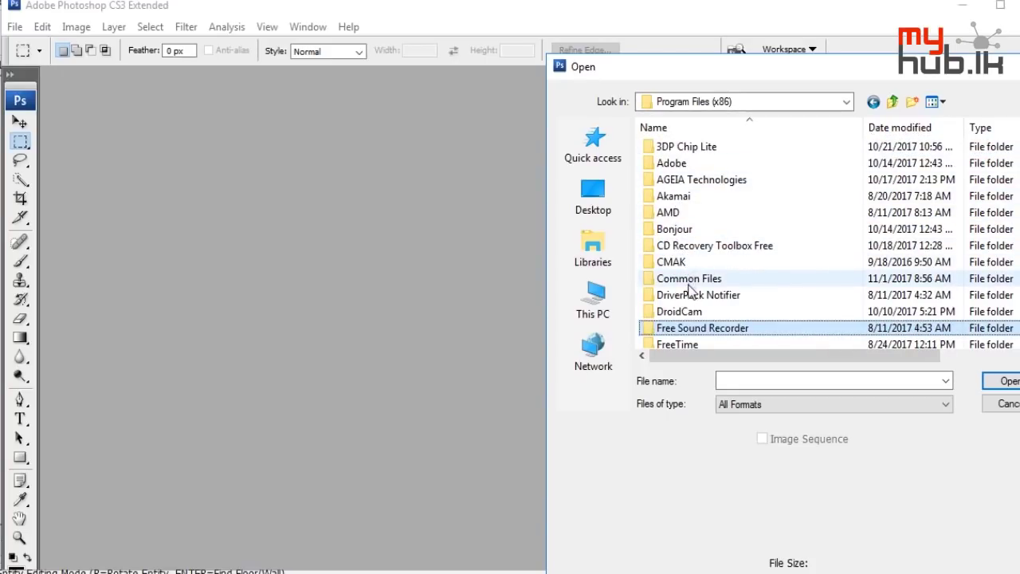
scroll(687, 279, "down", 4)
scroll(690, 292, "down", 12)
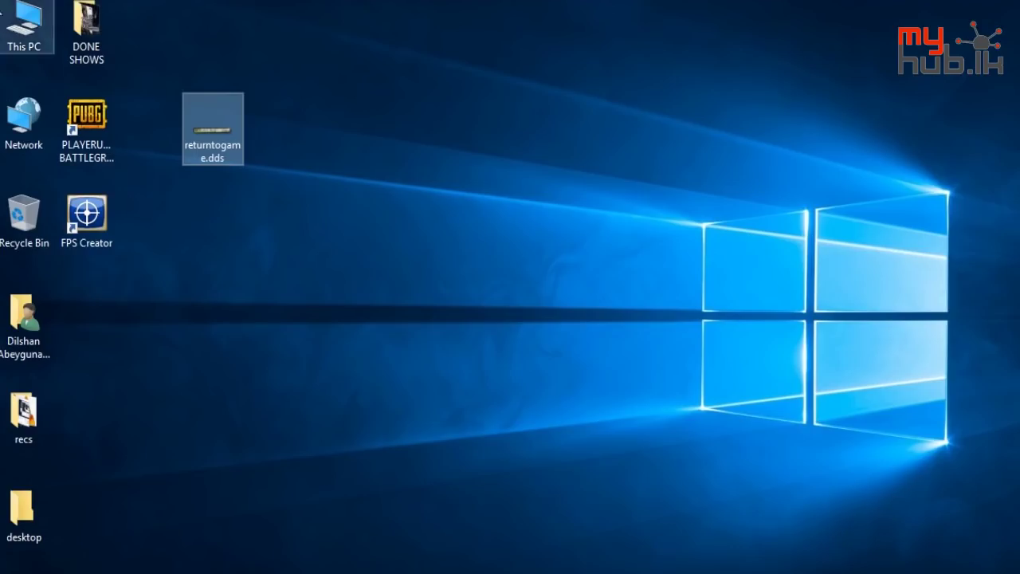
left_click(84, 217)
right_click(98, 227)
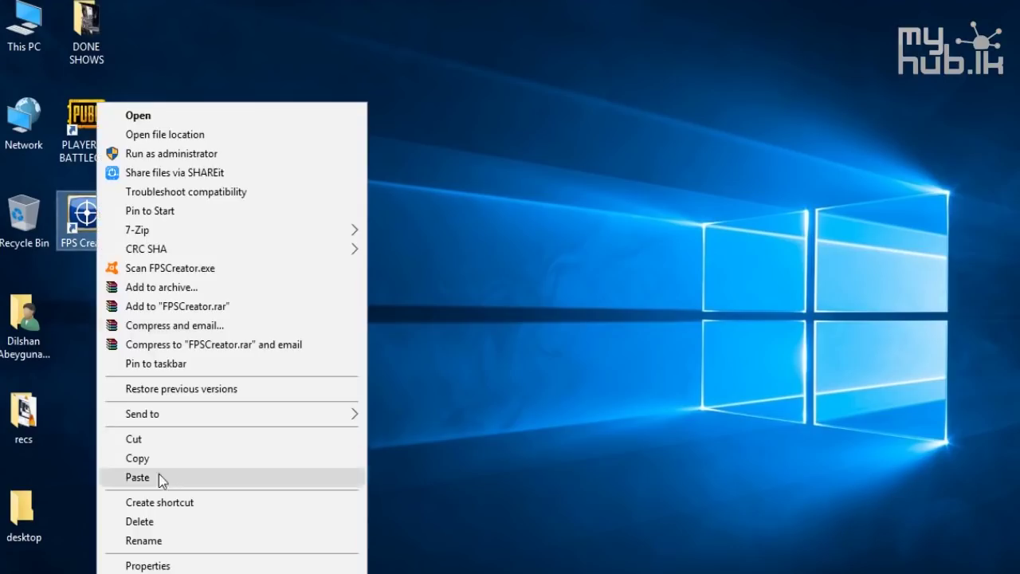
left_click(172, 566)
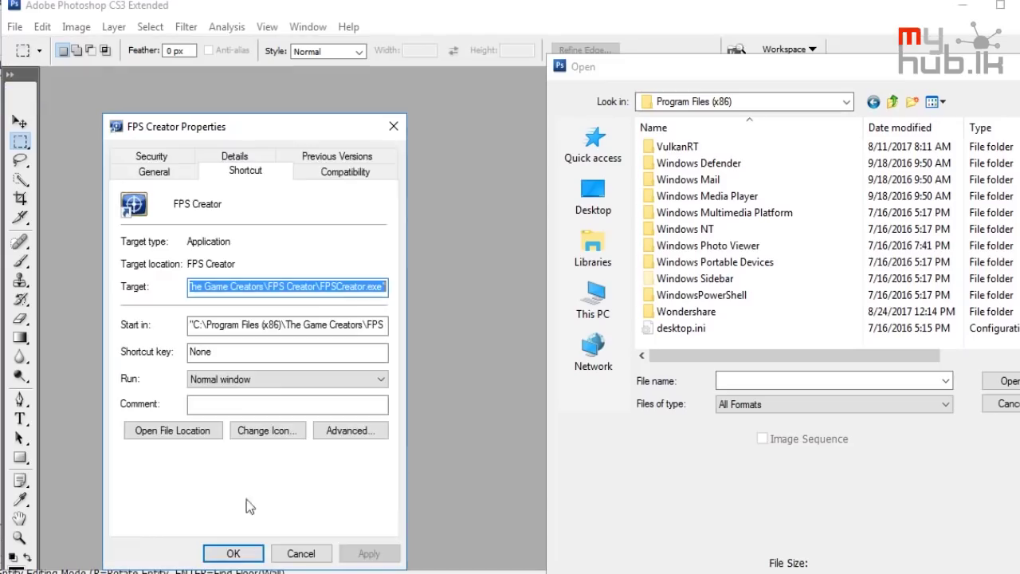
left_click(263, 288)
left_click_drag(263, 288, 108, 303)
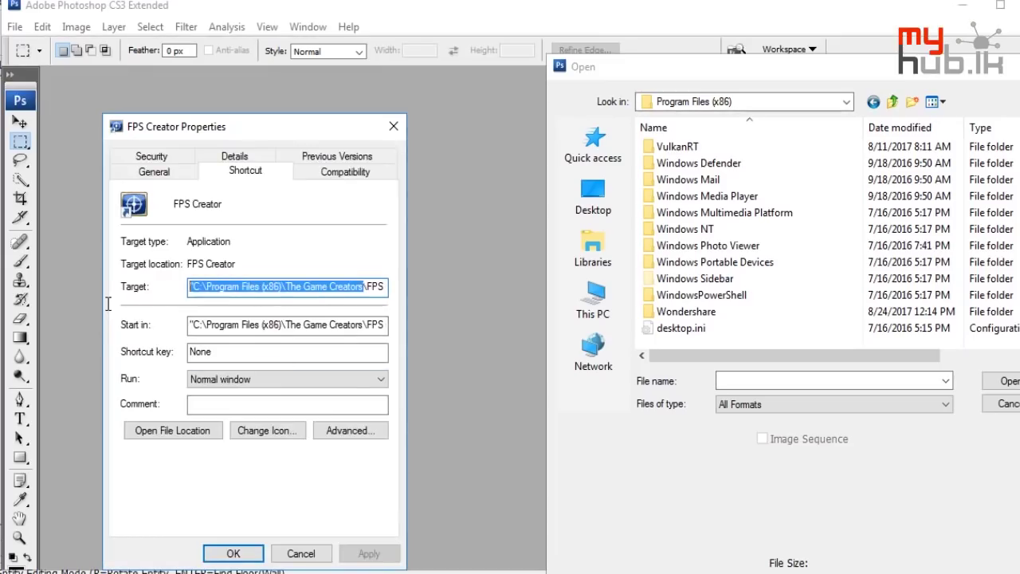
left_click(394, 126)
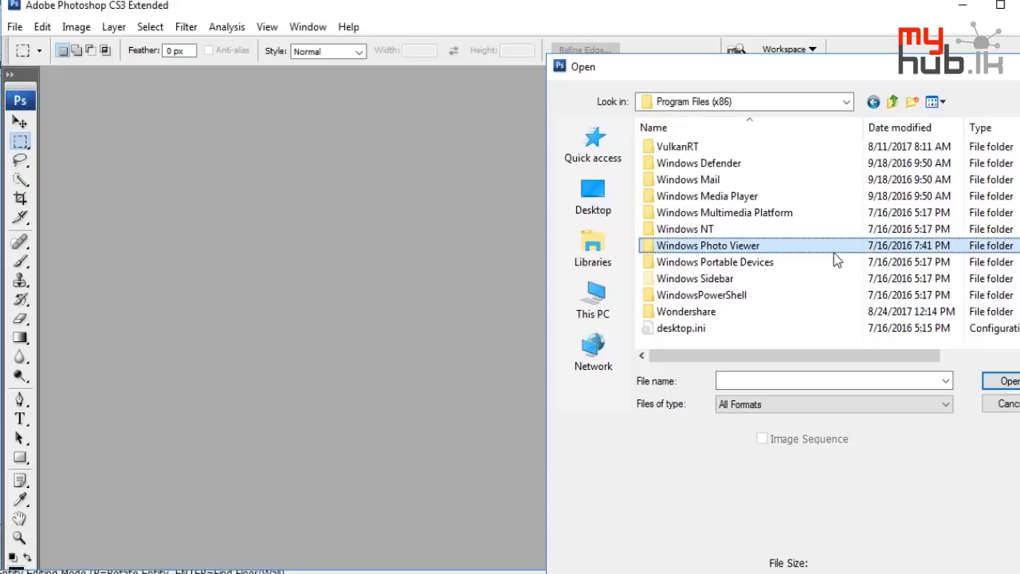
key("t")
double_click(713, 146)
double_click(704, 149)
double_click(675, 163)
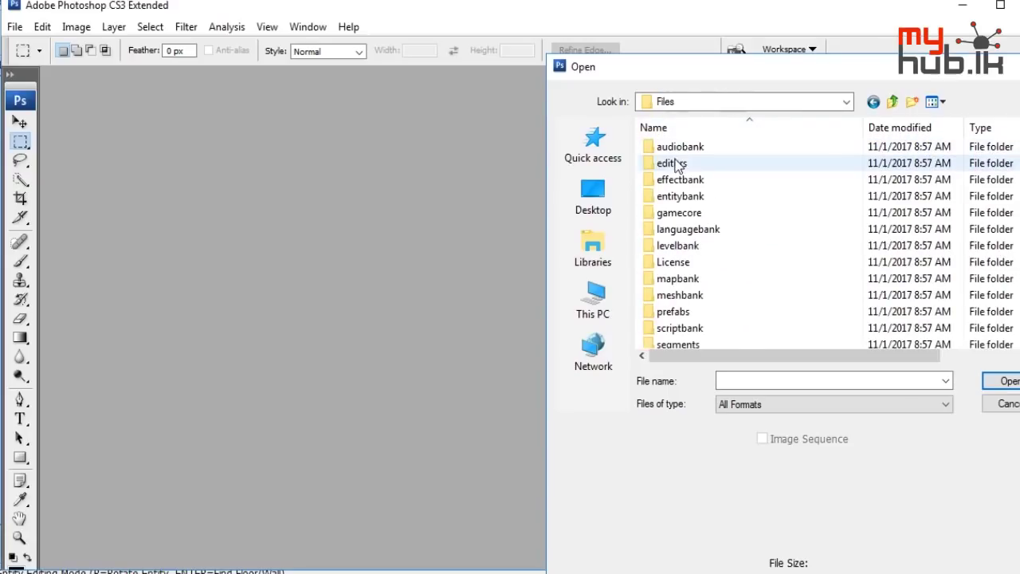
left_click(676, 150)
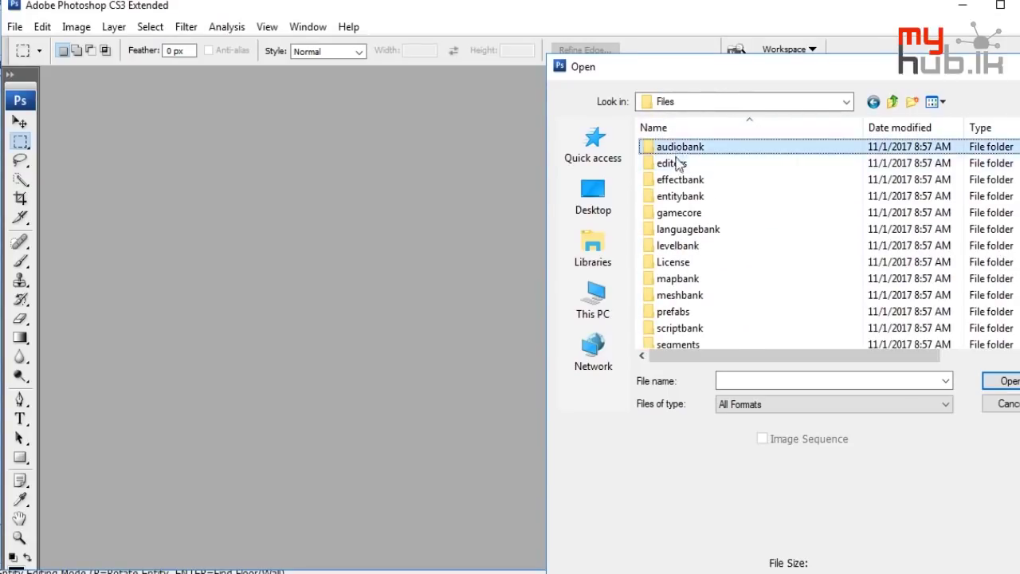
double_click(679, 212)
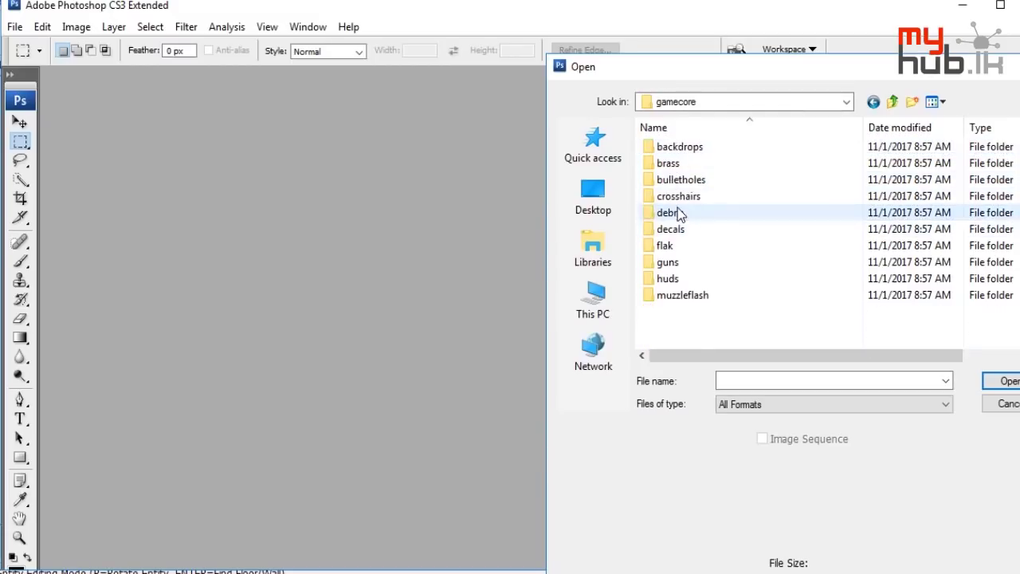
double_click(674, 147)
double_click(679, 150)
double_click(681, 153)
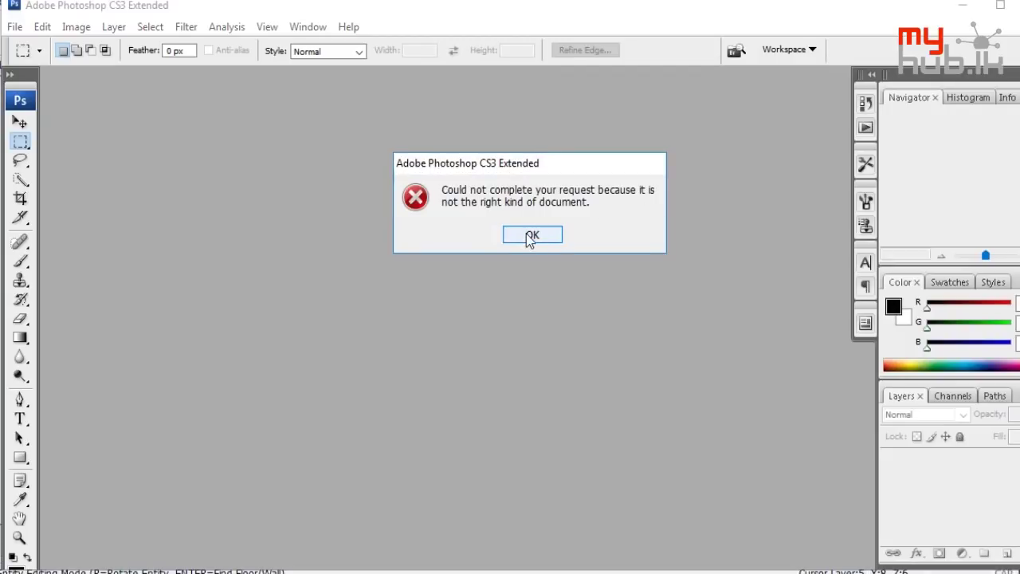
left_click(531, 236)
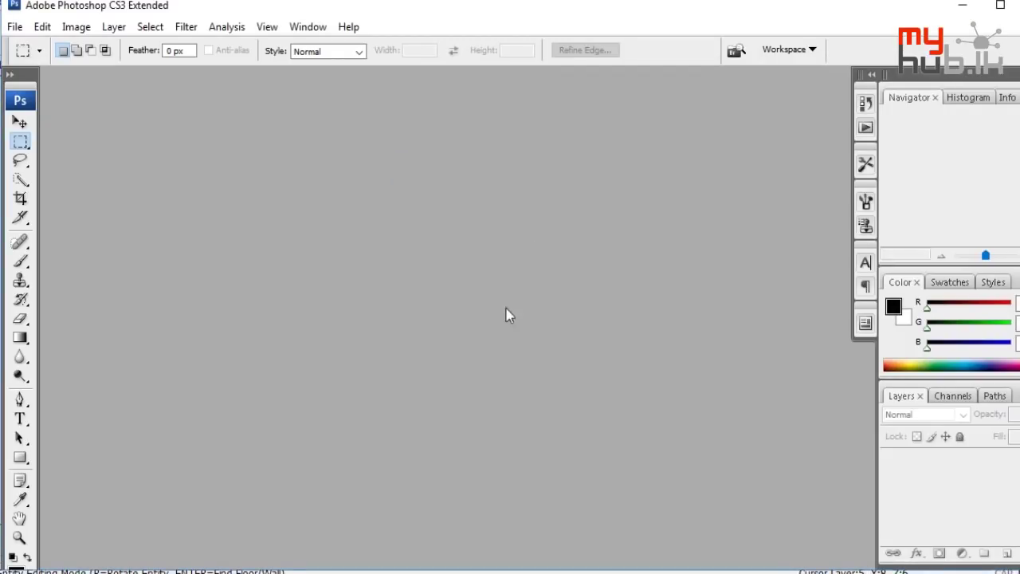
Navigate File Explorer to the Downloads > Programs folder
left_click(13, 28)
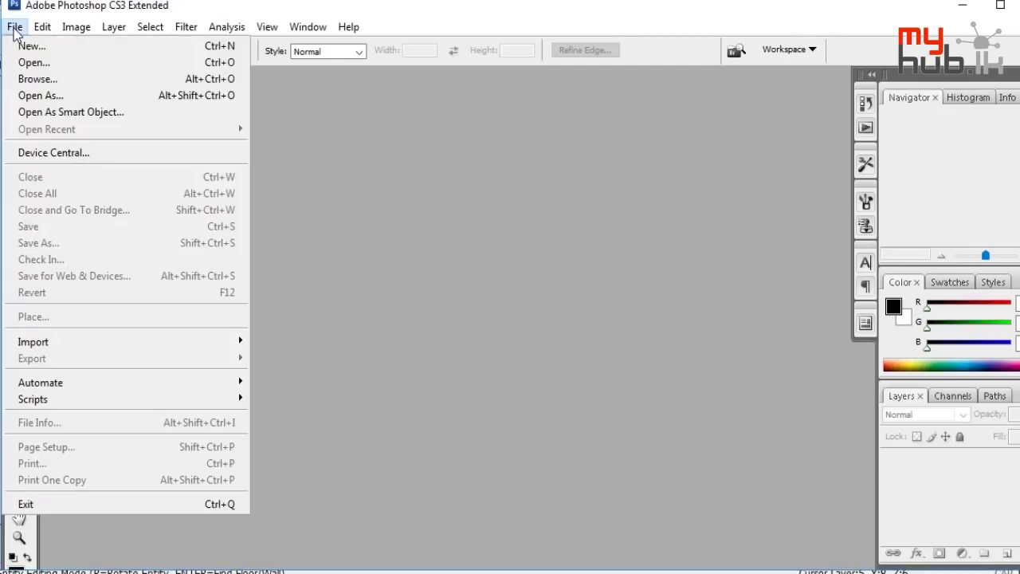
left_click(439, 355)
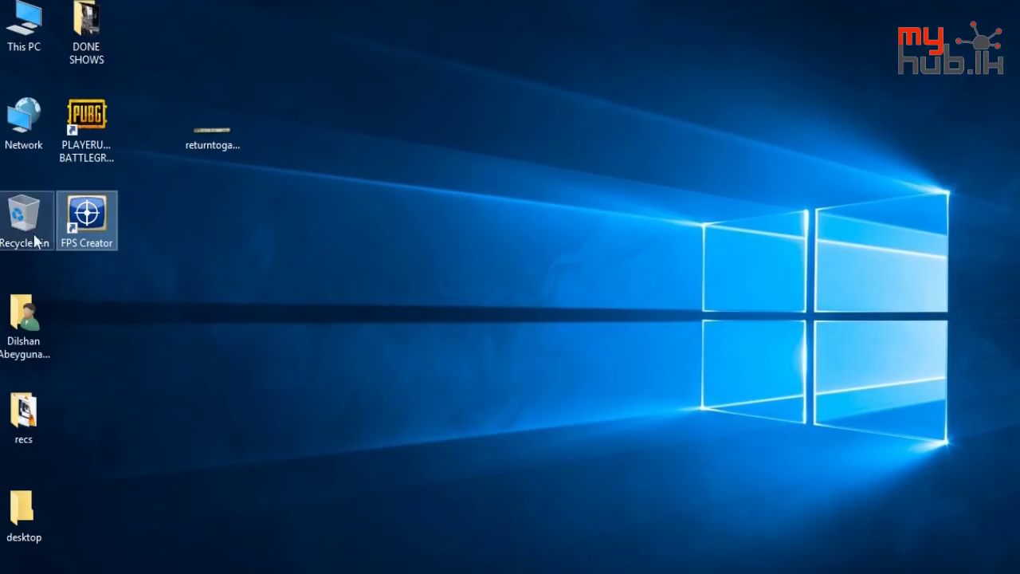
double_click(32, 340)
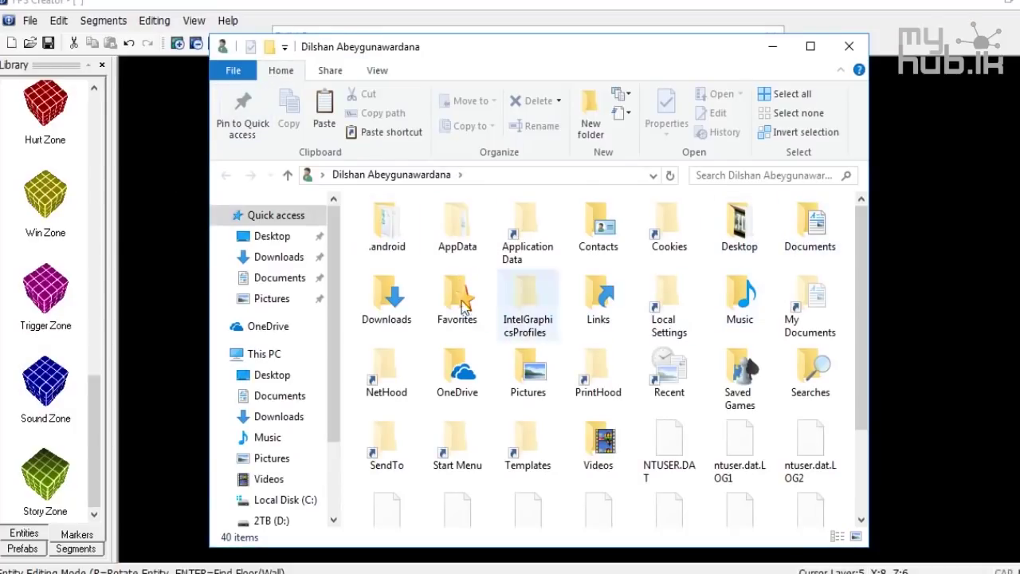
left_click(273, 260)
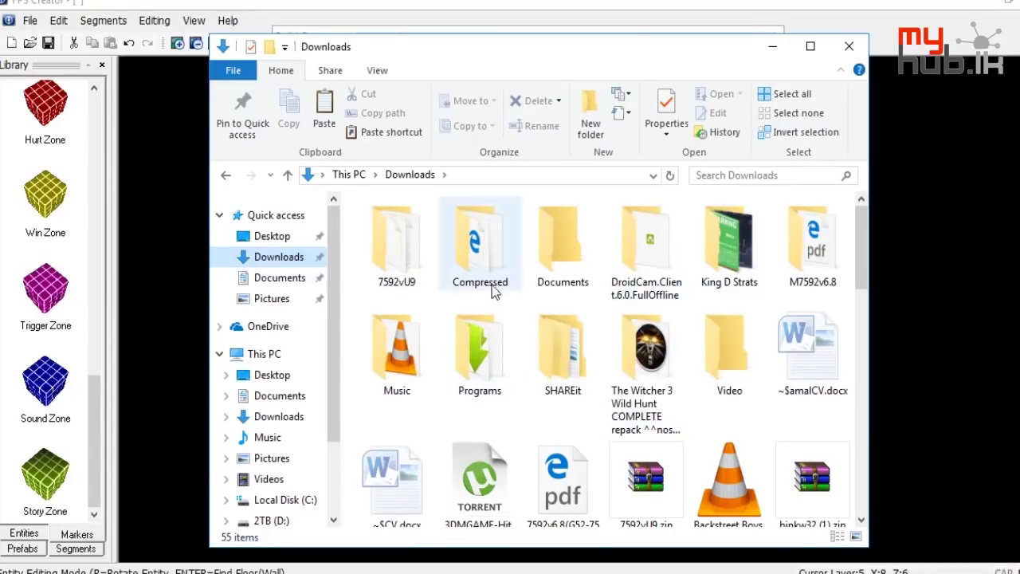
double_click(476, 373)
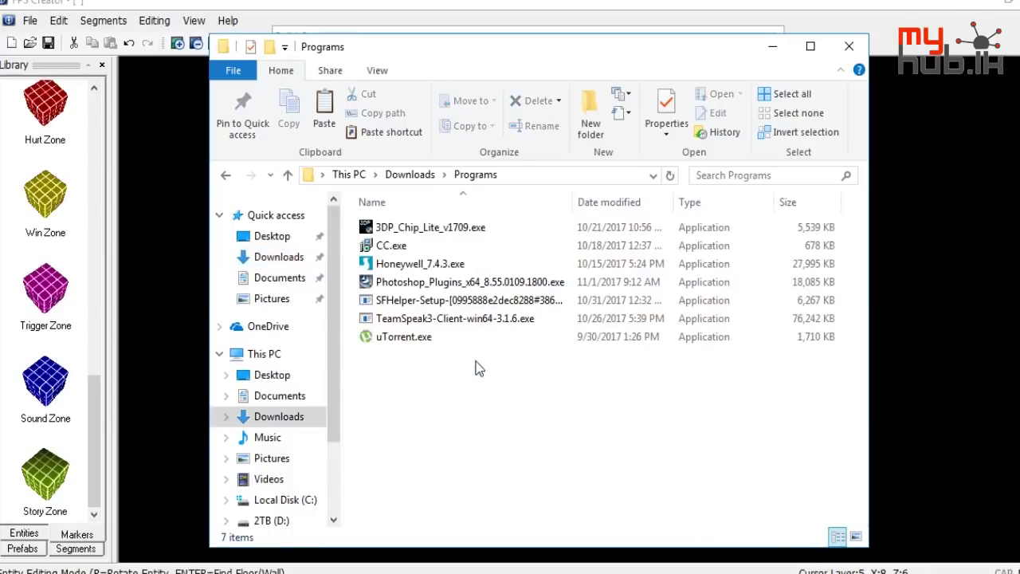
Rerun the Photoshop_Plugins_x64 setup, confirm OK, and try NVIDIA's Texture Tools download
left_click(422, 284)
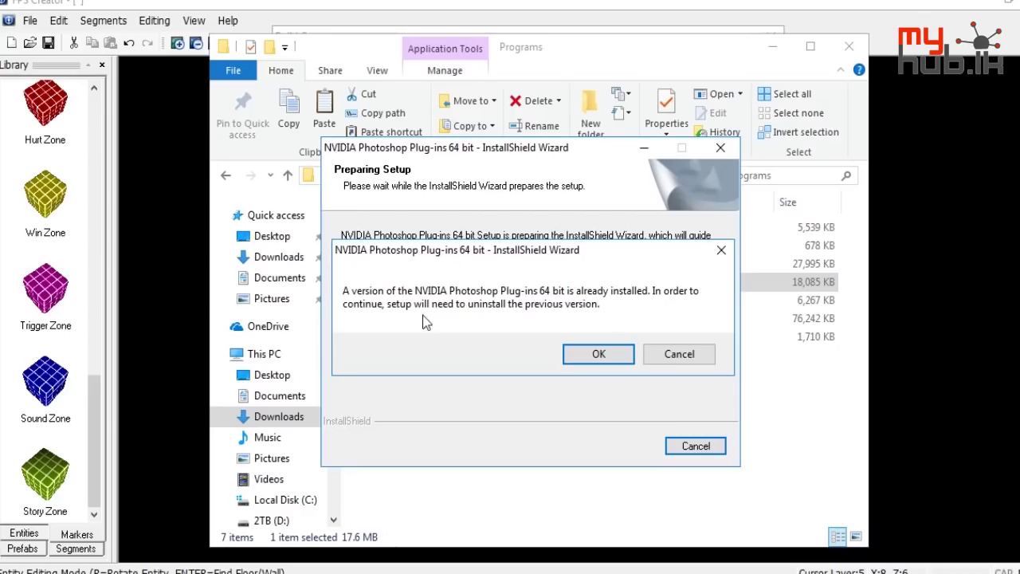
left_click(598, 356)
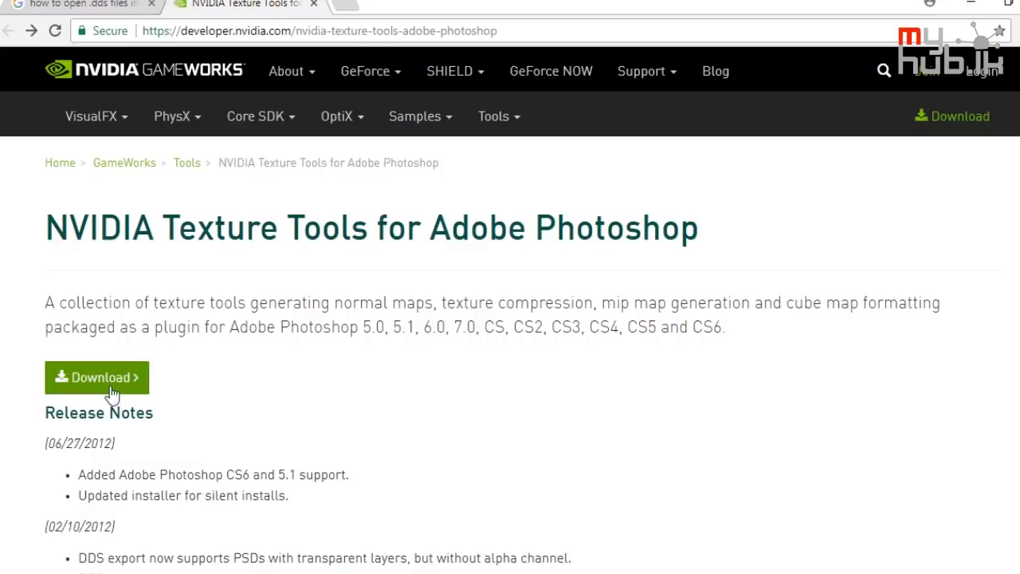
left_click(110, 381)
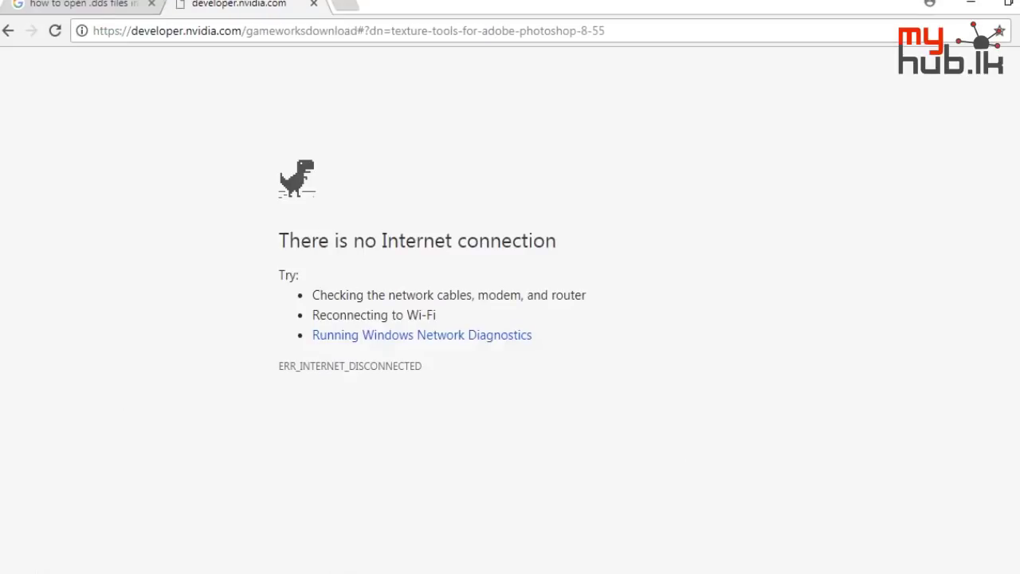
Re-enable the disabled Ethernet adapter from the network adapter settings
left_click(901, 570)
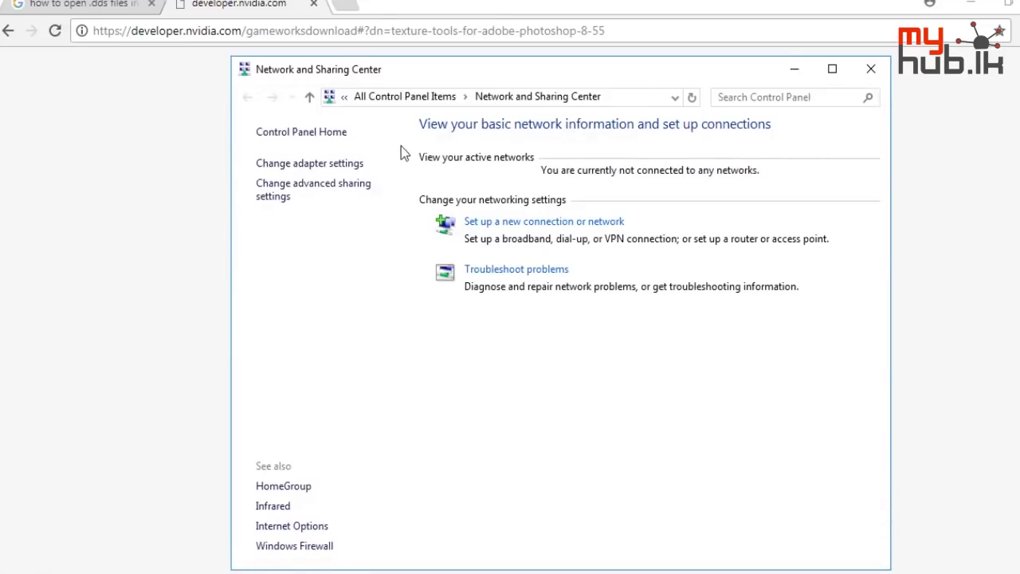
left_click(327, 164)
right_click(335, 167)
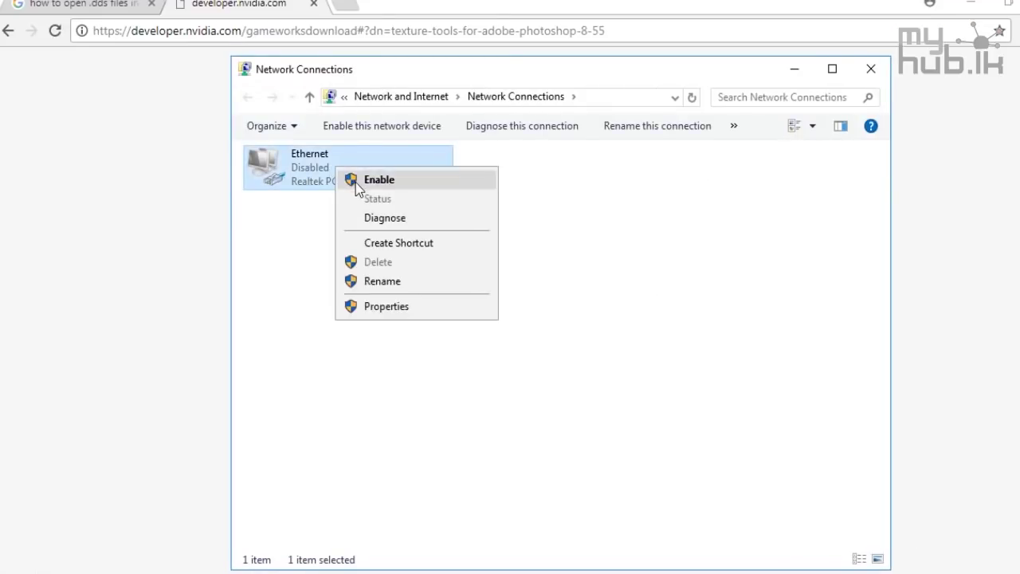
left_click(355, 181)
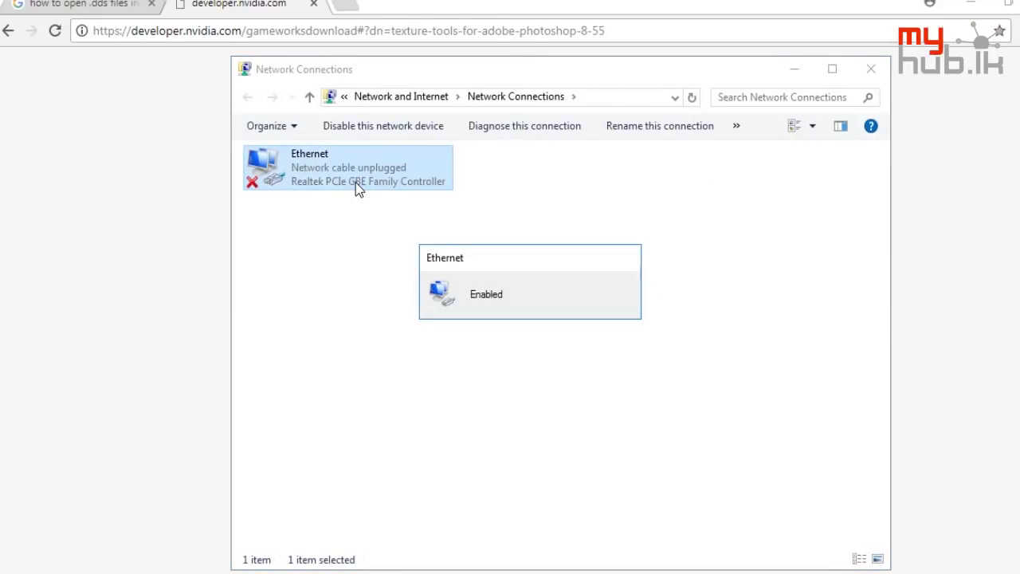
Search 'photoshop cs3' and open the 'How open * .DDS file Photoshop' video in a new tab
left_click(59, 94)
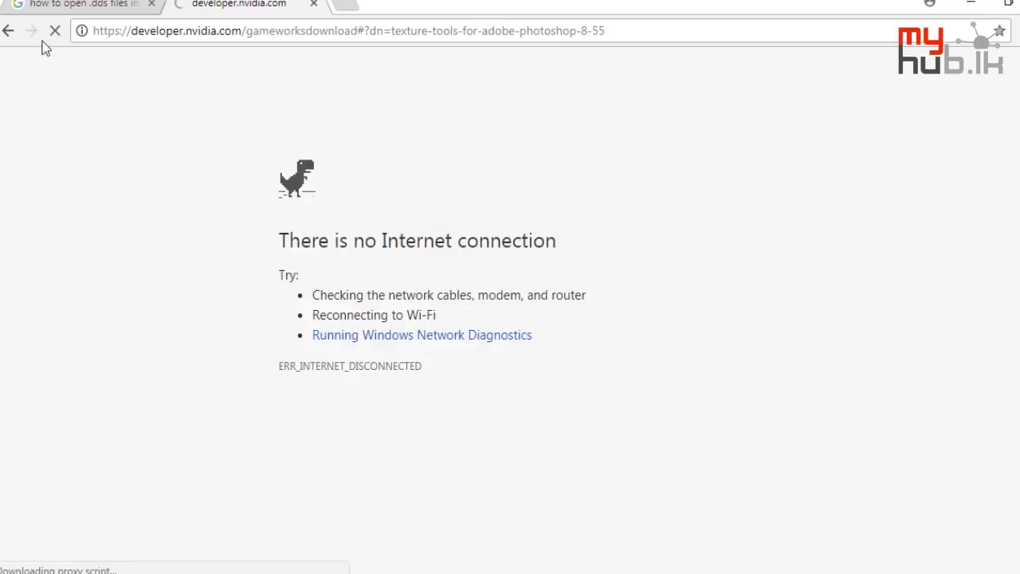
left_click(90, 6)
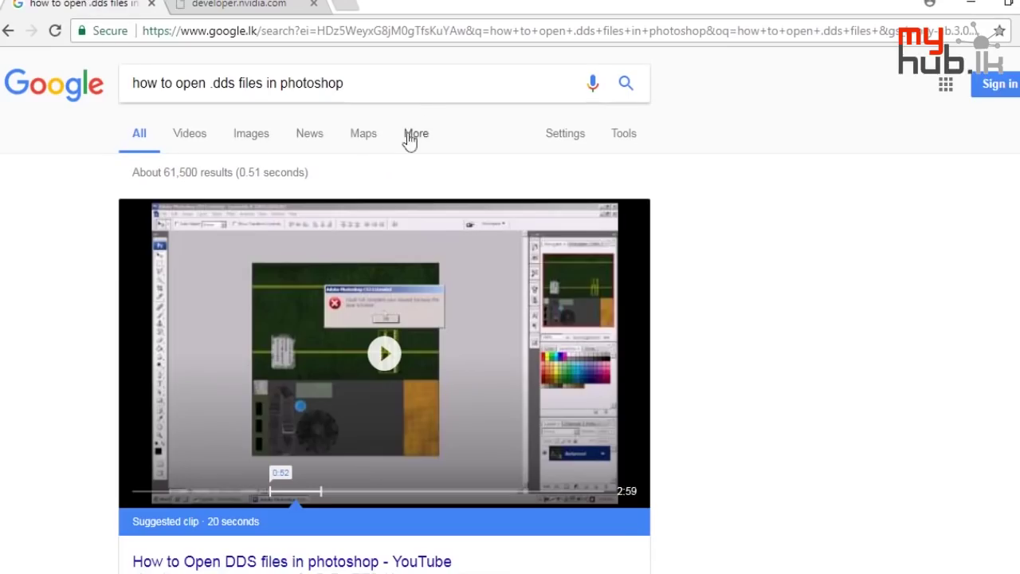
left_click(416, 90)
type("cs")
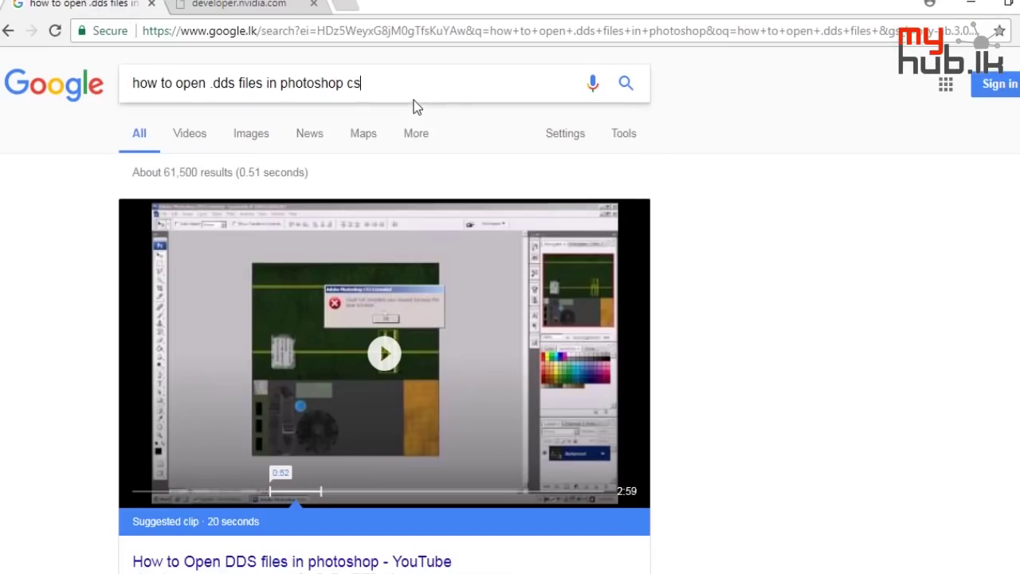
type("3")
key("Return")
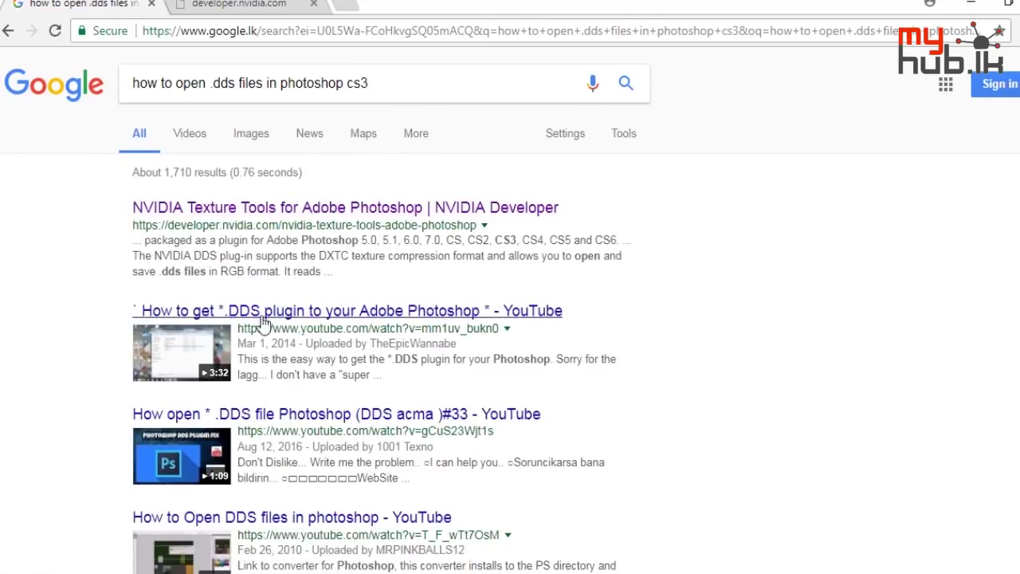
scroll(255, 329, "down", 2)
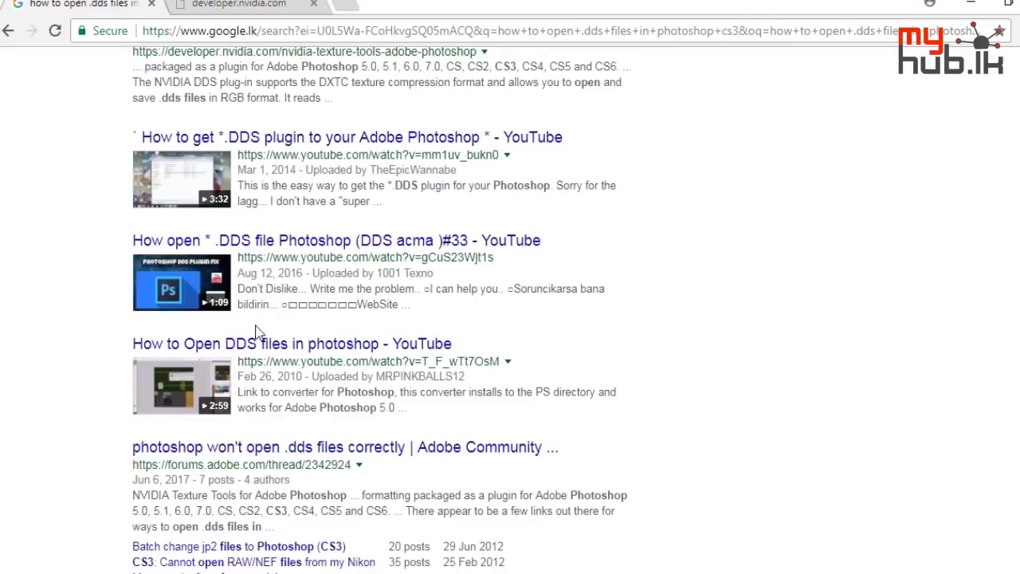
middle_click(309, 248)
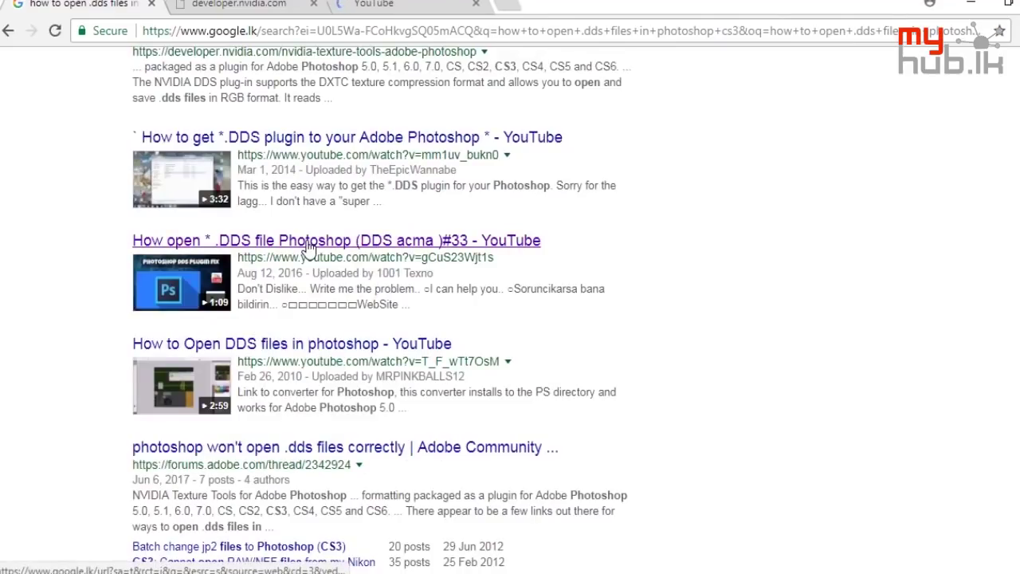
key("ctrl+Tab")
key("ctrl+Tab")
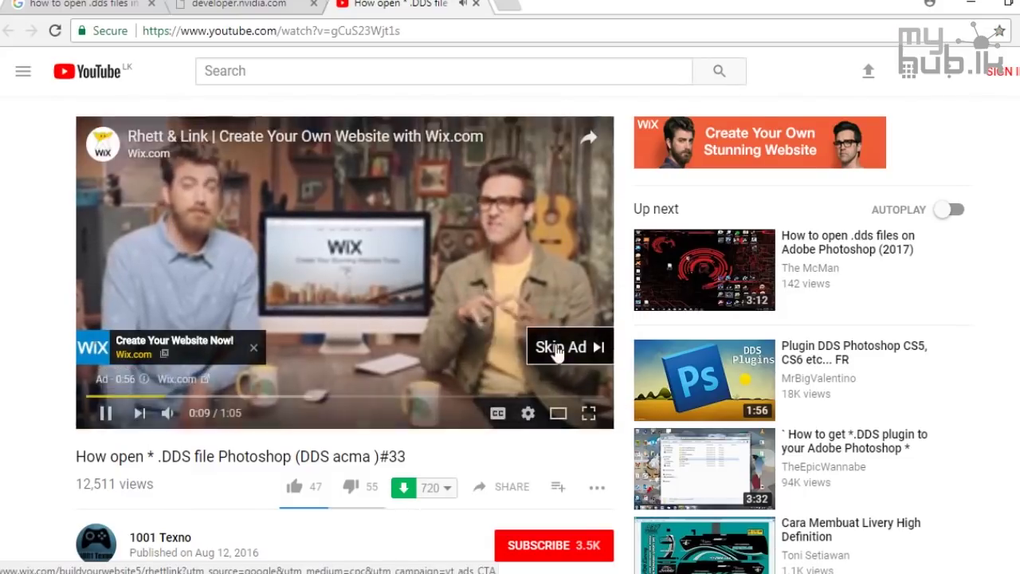
Skip the ad, unmute, and seek through the video to about 0:30
left_click(548, 346)
left_click(167, 410)
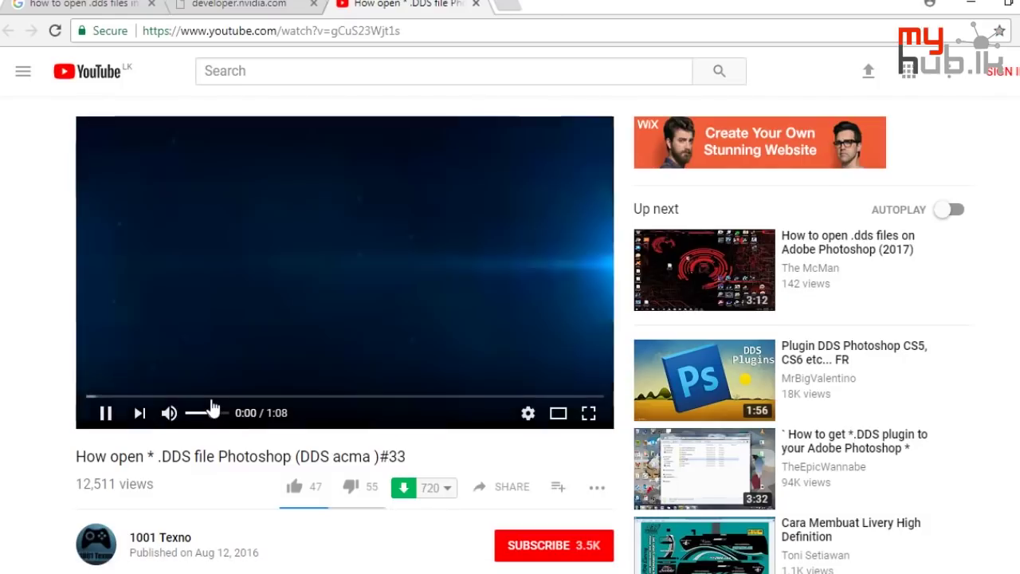
left_click(132, 396)
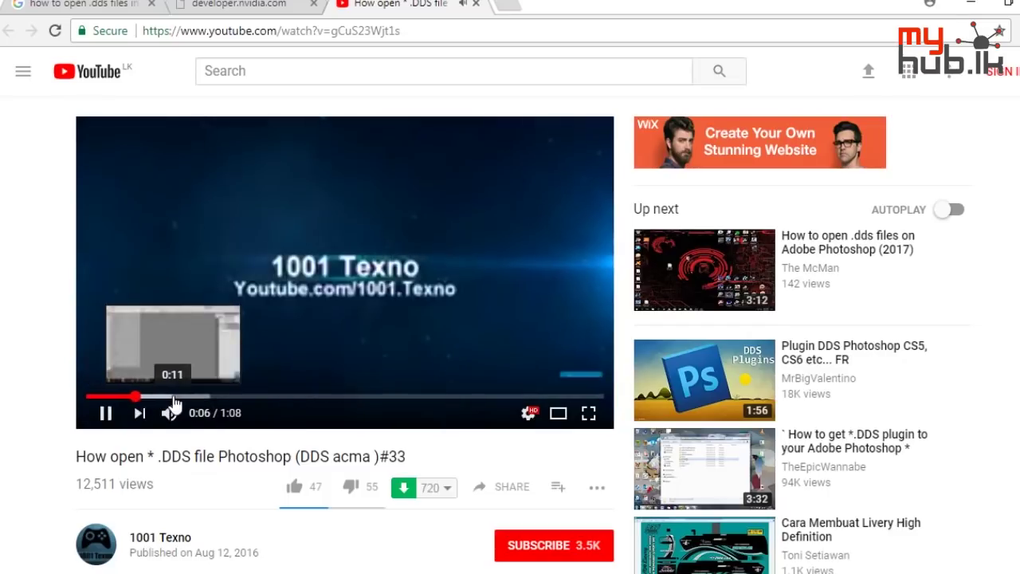
left_click(174, 397)
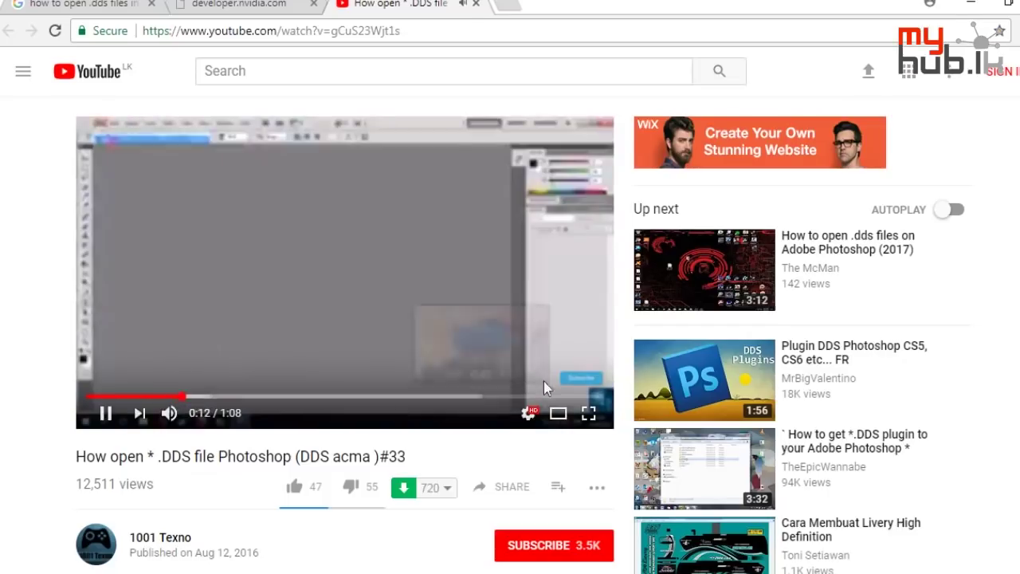
left_click(530, 416)
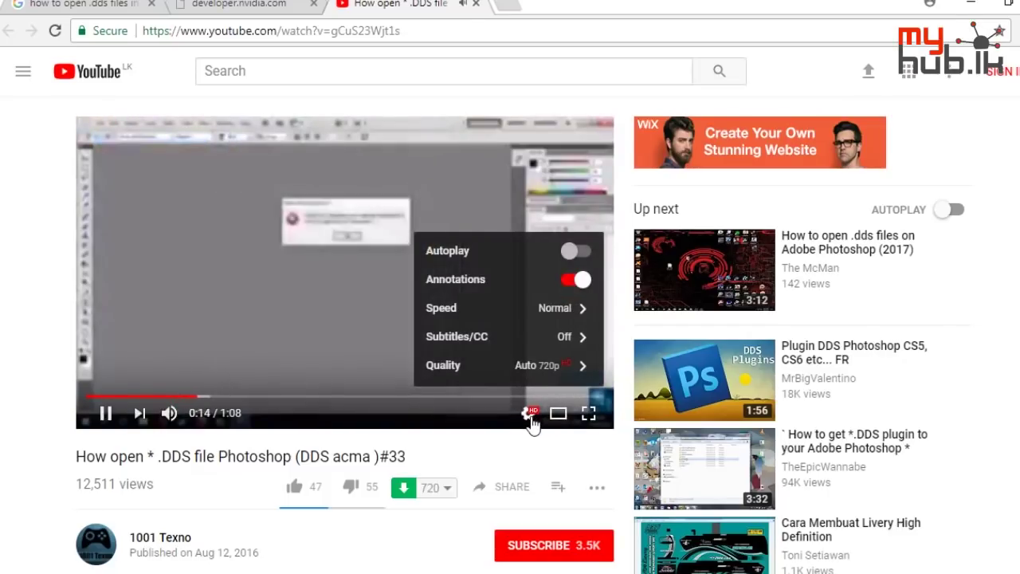
left_click(531, 415)
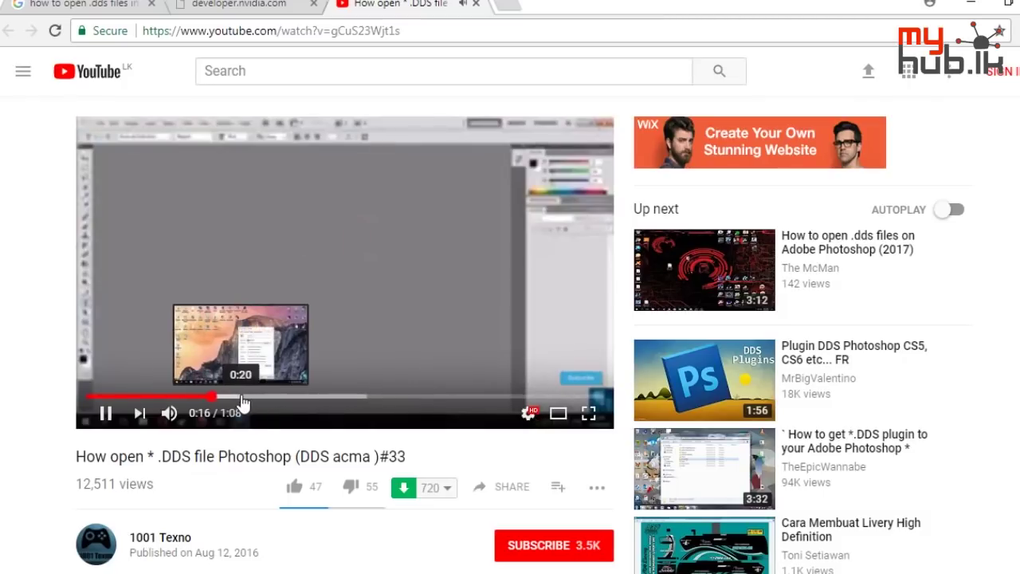
left_click(240, 397)
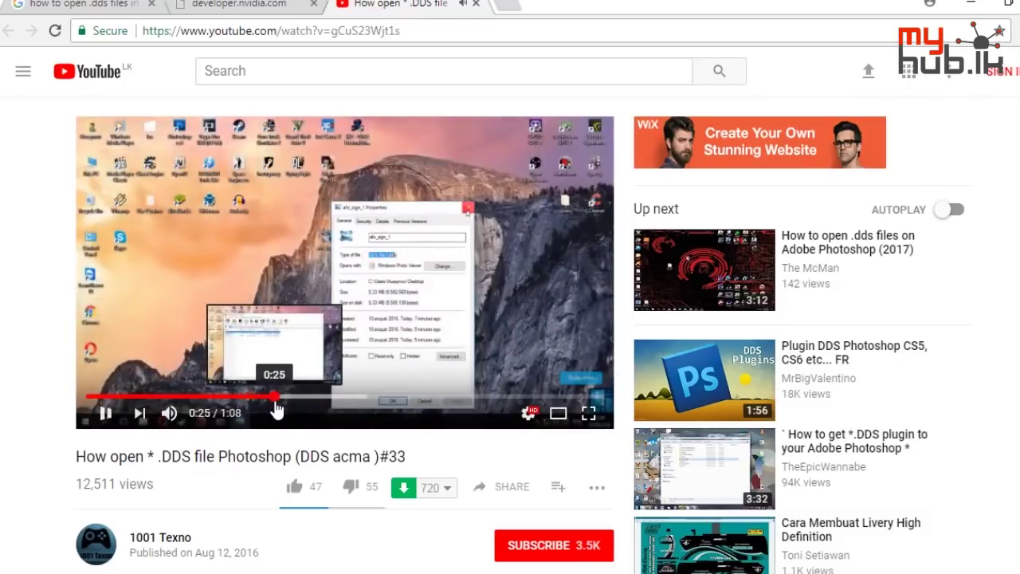
left_click(319, 398)
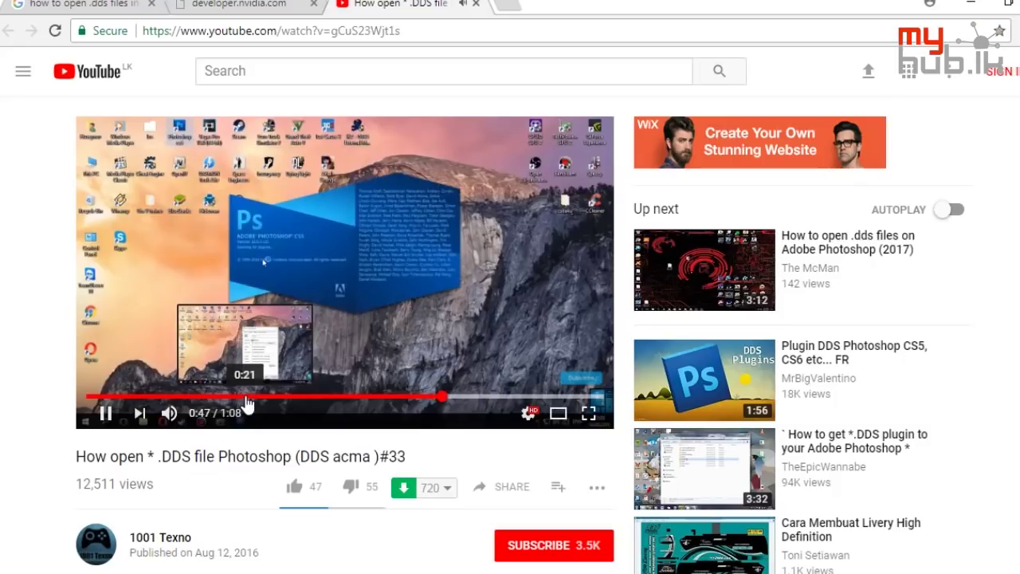
Expand the description to reveal the download link, then seek back to about 0:20
scroll(248, 407, "down", 4)
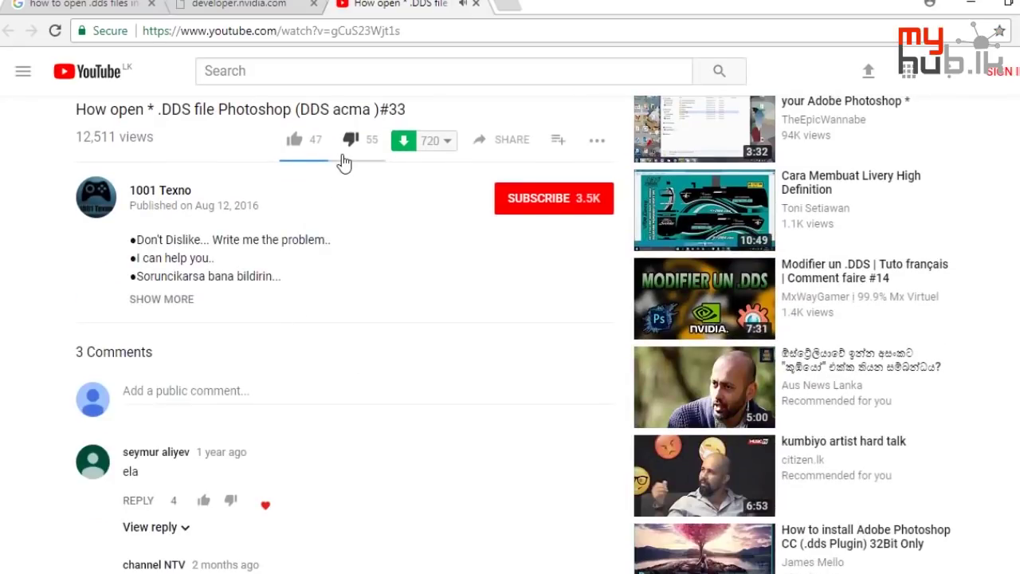
scroll(292, 211, "down", 2)
scroll(287, 212, "up", 2)
left_click(180, 300)
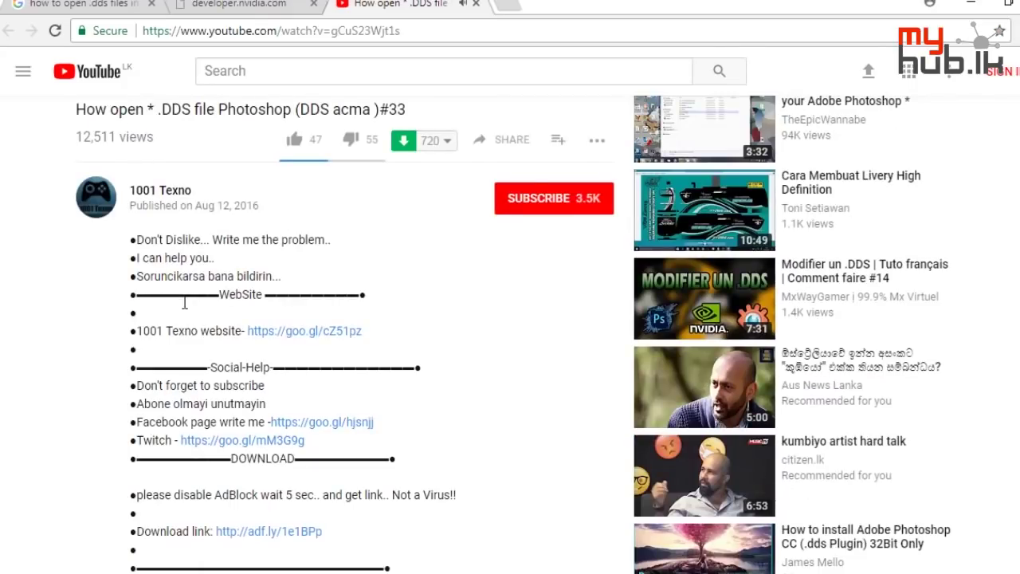
scroll(234, 386, "down", 1)
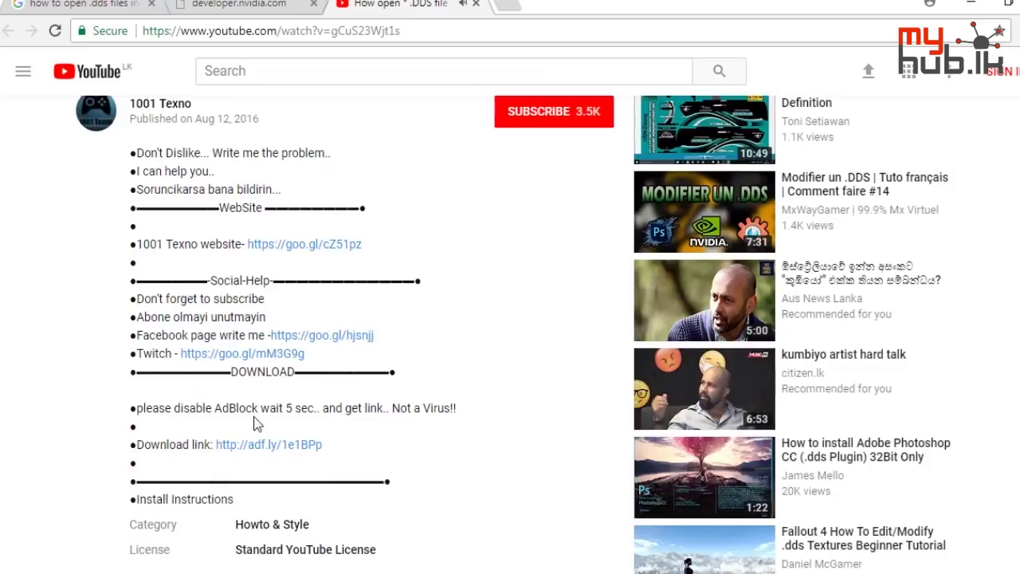
scroll(319, 418, "up", 5)
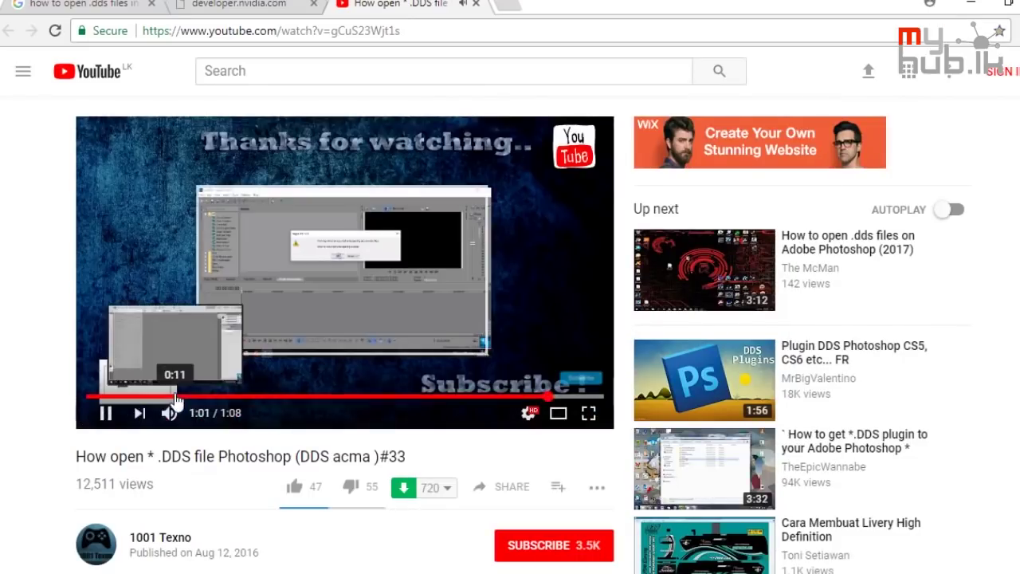
left_click(176, 396)
left_click(209, 396)
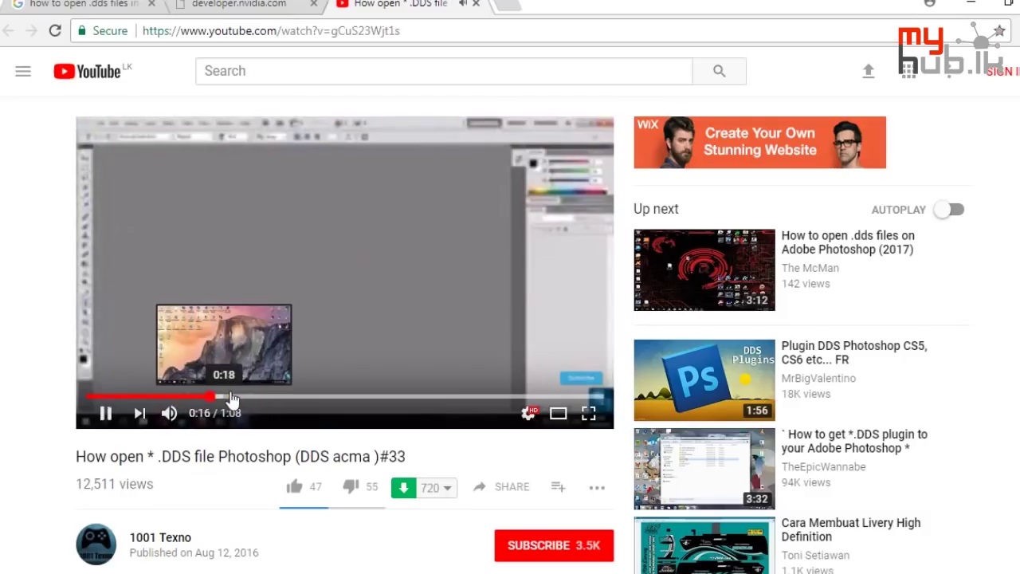
left_click(245, 396)
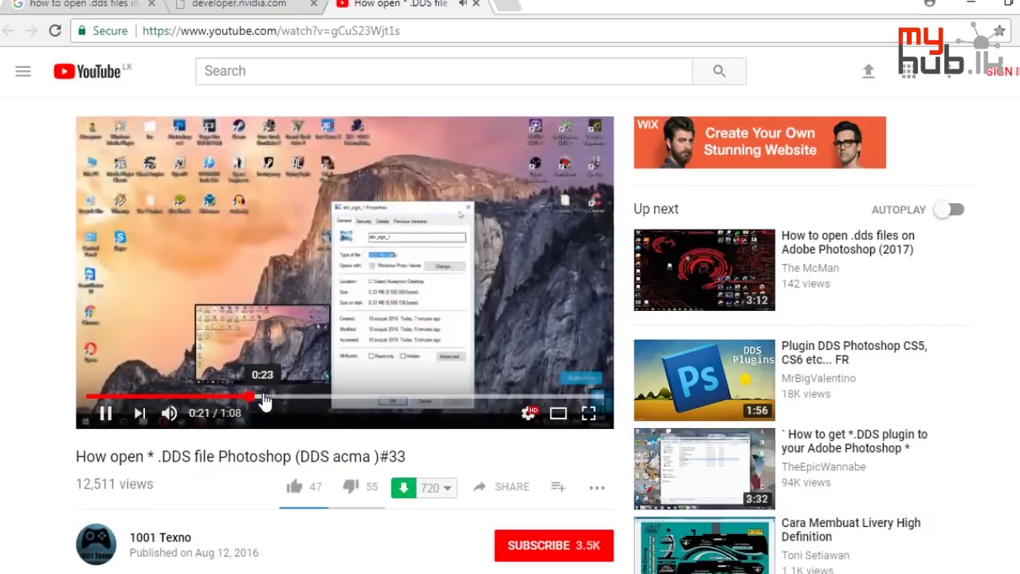
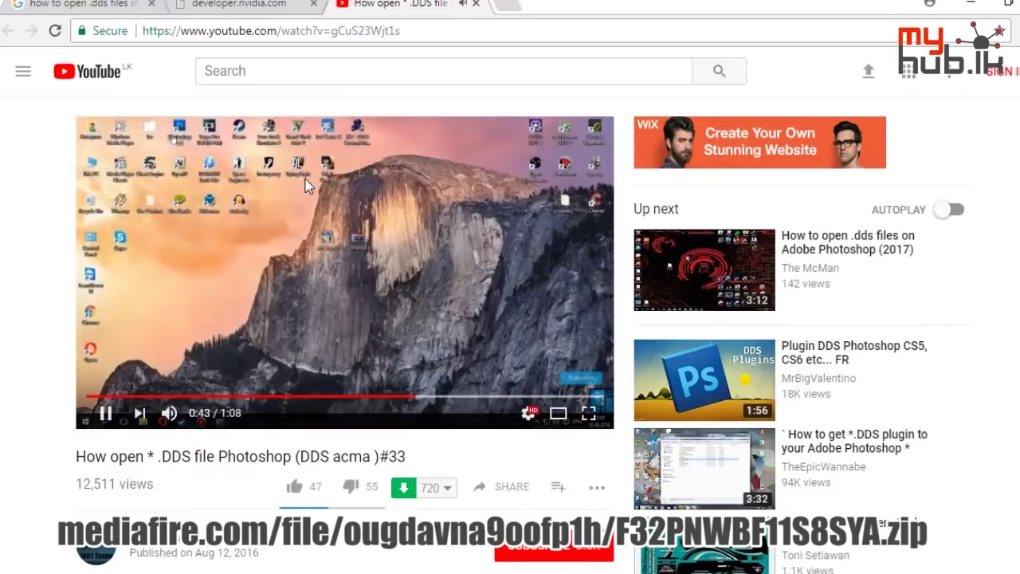
Find the Download link in the video description and switch to the adf.ly short-link tab
scroll(302, 249, "down", 8)
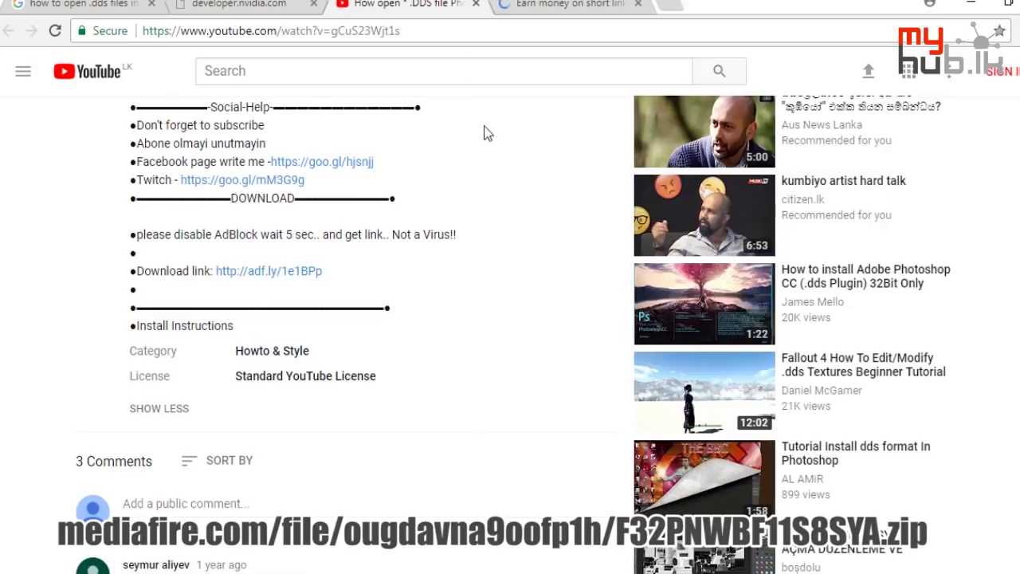
scroll(489, 142, "up", 4)
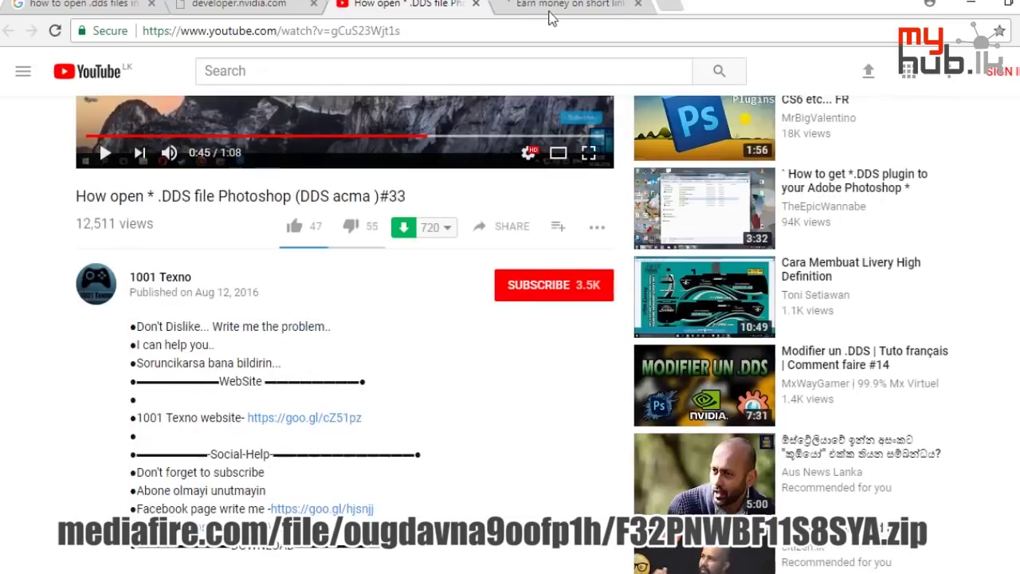
left_click(551, 14)
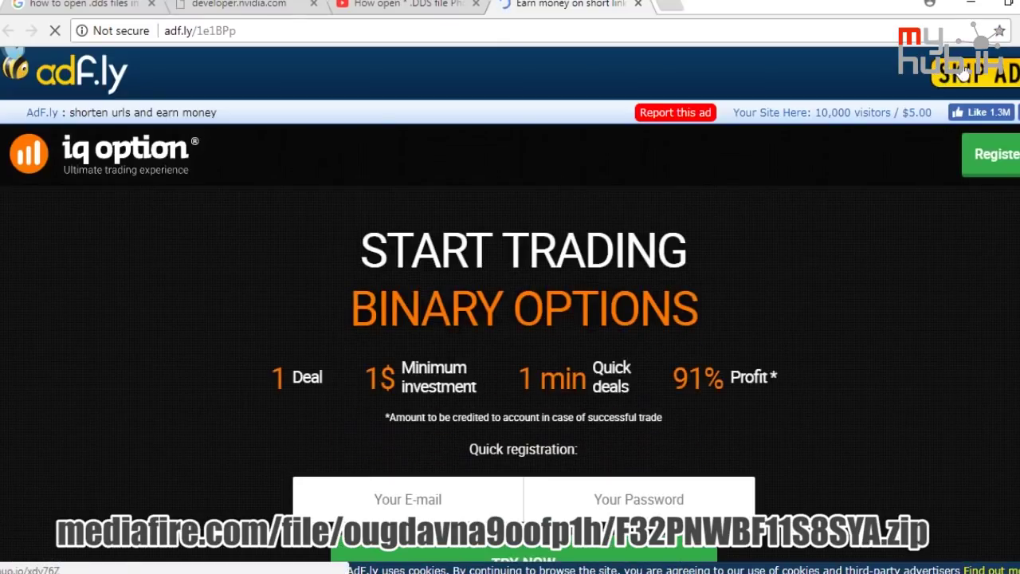
Skip the adf.ly advert and close the pop-up advert tab
left_click(964, 72)
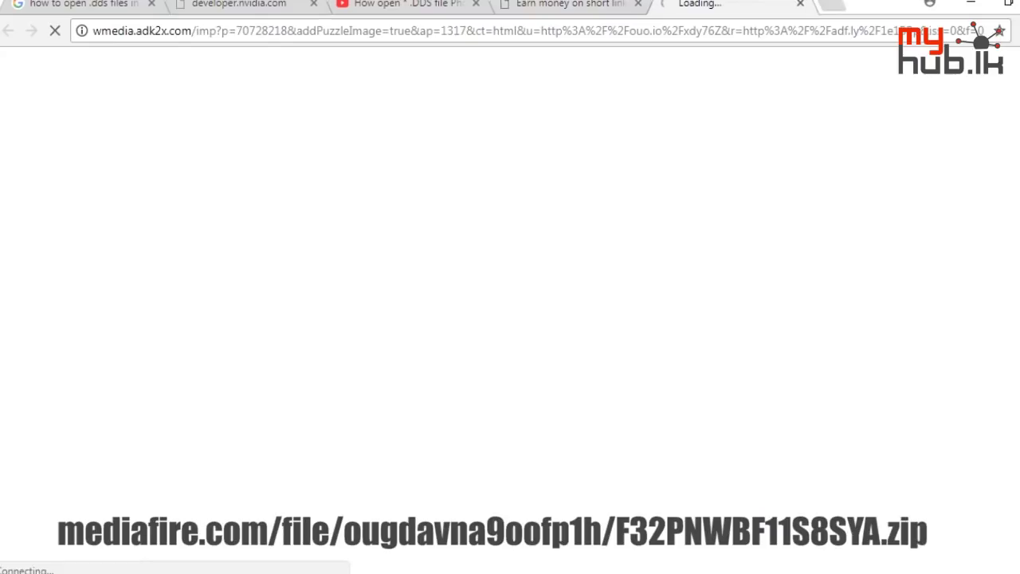
left_click(797, 4)
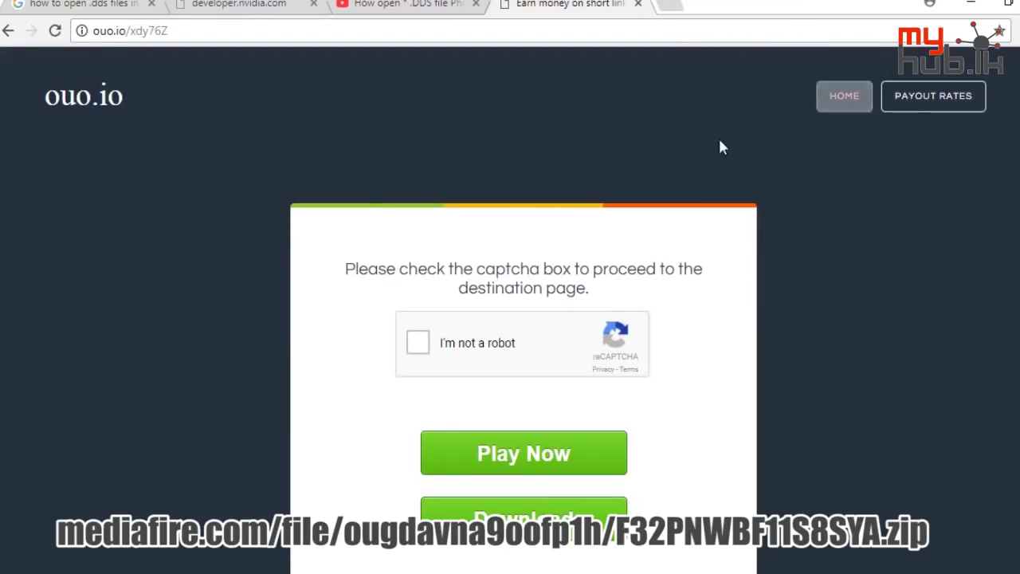
scroll(571, 207, "down", 1)
Pass the ouo.io 'I'm not a robot' check by selecting the bridge images
left_click(416, 263)
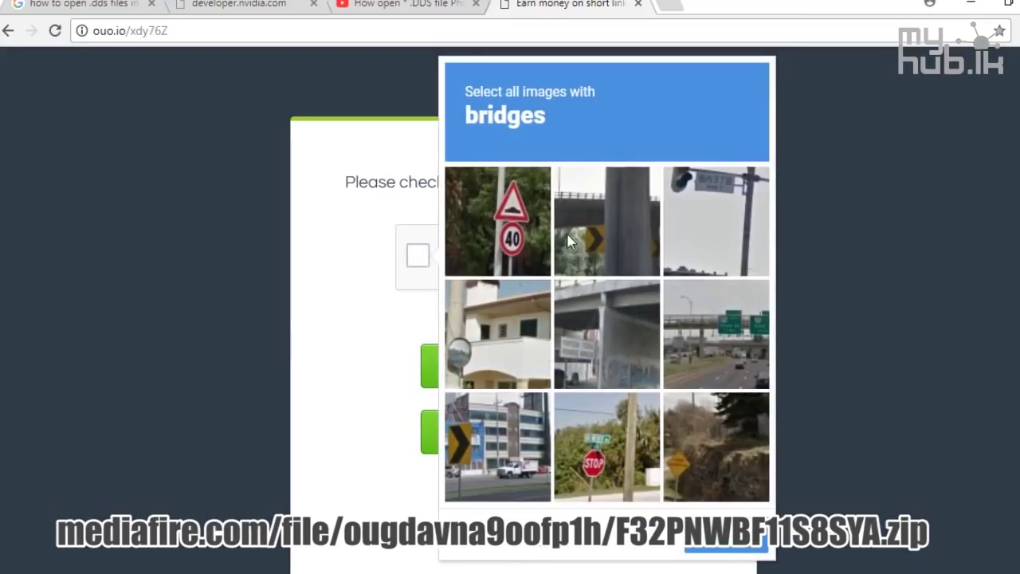
left_click(599, 233)
left_click(580, 322)
left_click(711, 344)
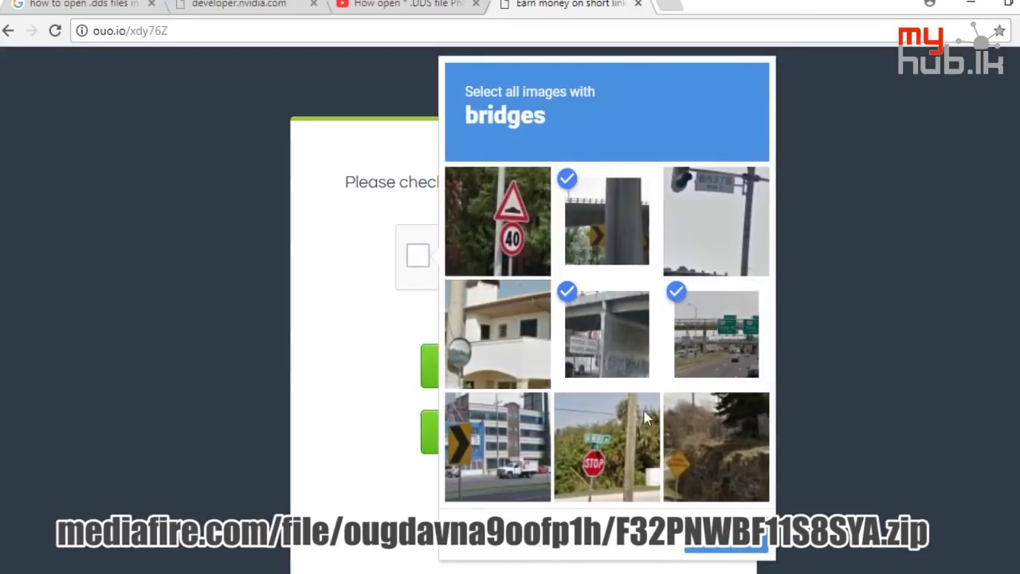
left_click(765, 555)
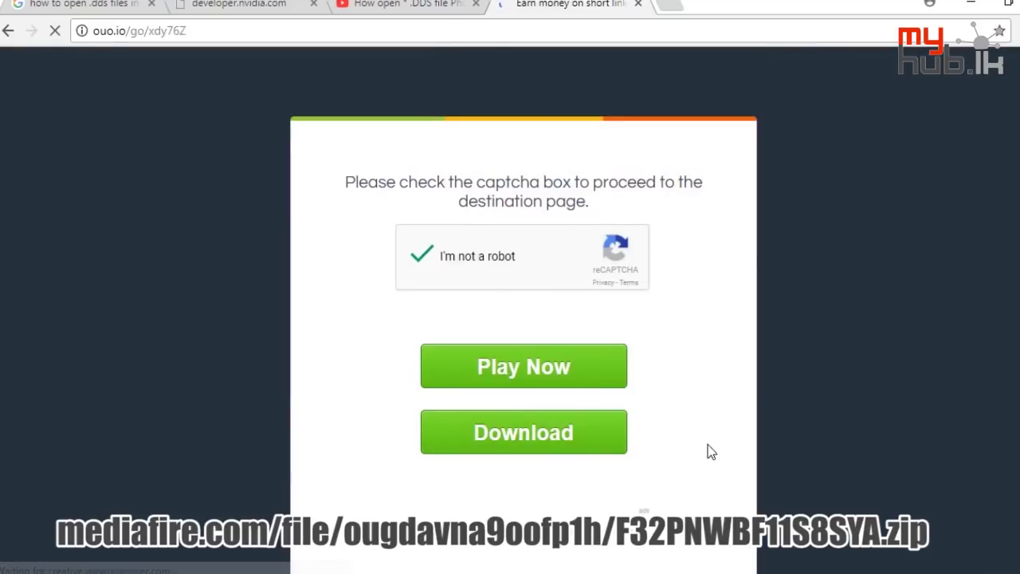
Request the final download link, get past the SearchApp advert tab, and return to YouTube
scroll(641, 346, "down", 3)
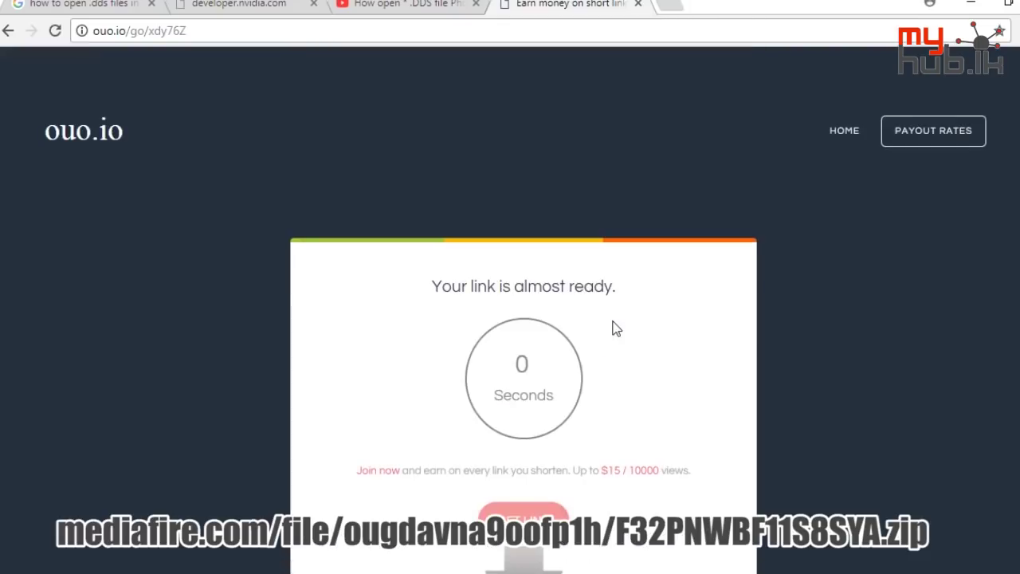
scroll(616, 328, "down", 2)
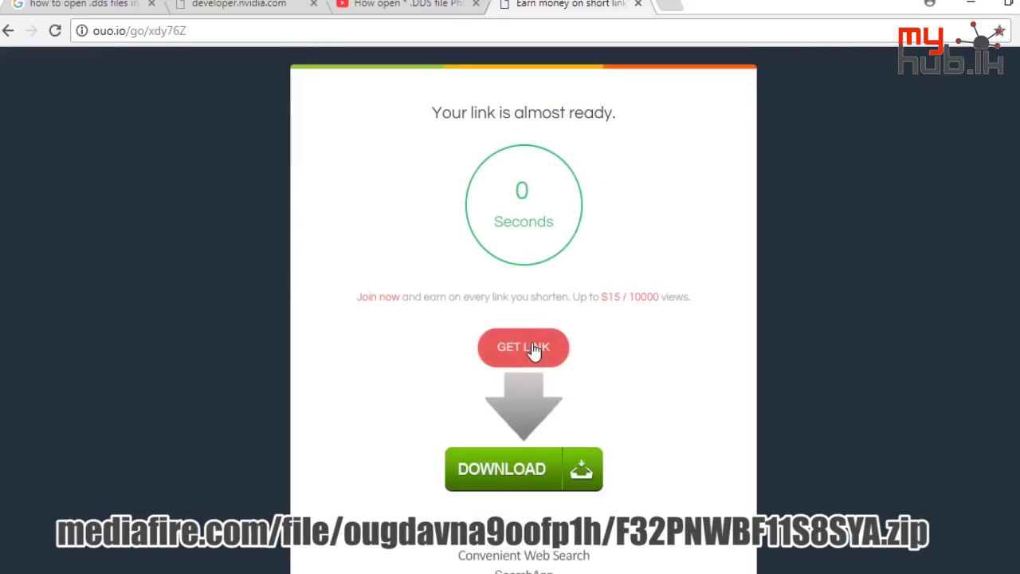
left_click(525, 469)
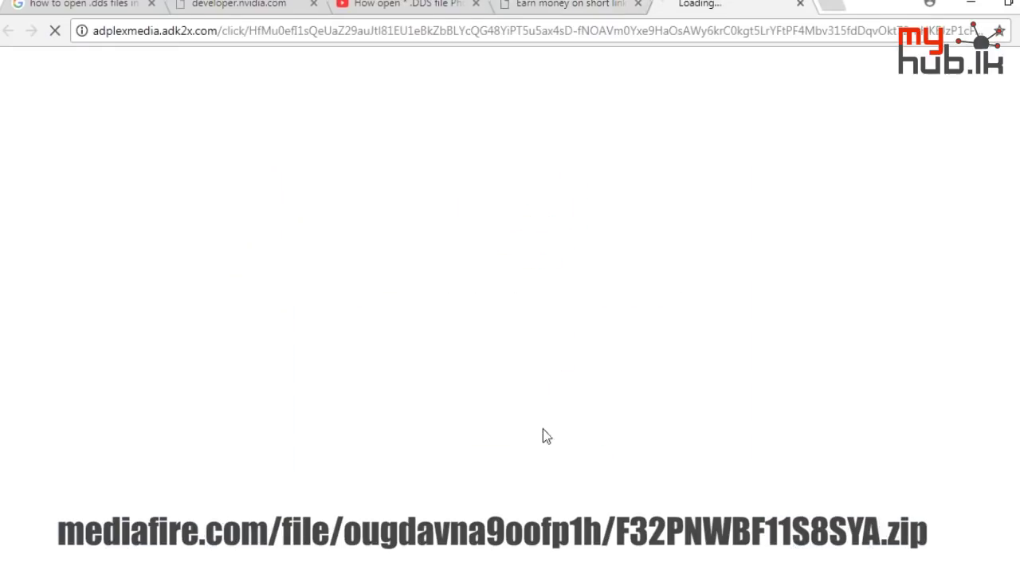
left_click(590, 3)
scroll(585, 239, "down", 3)
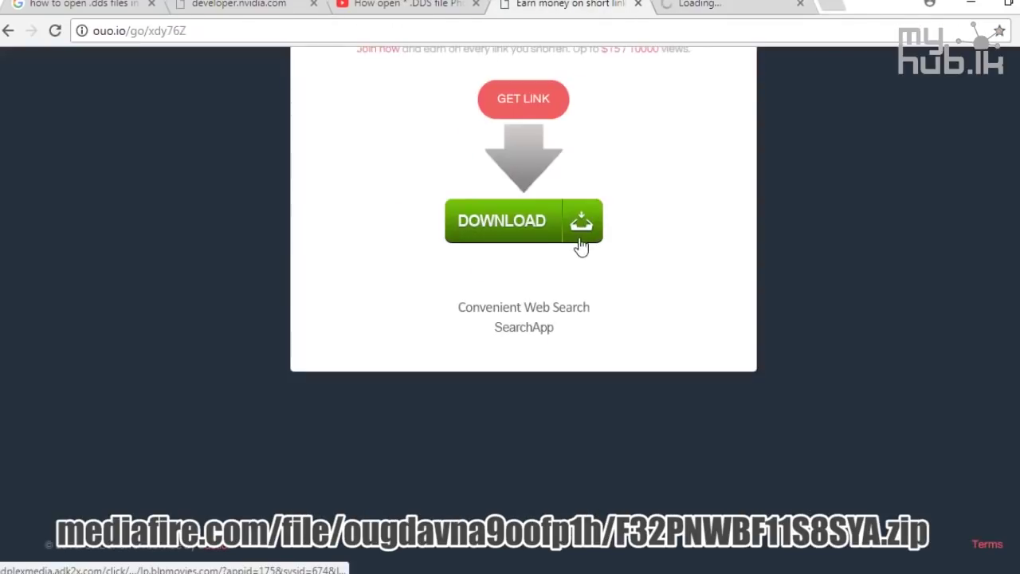
scroll(581, 244, "up", 5)
left_click(698, 3)
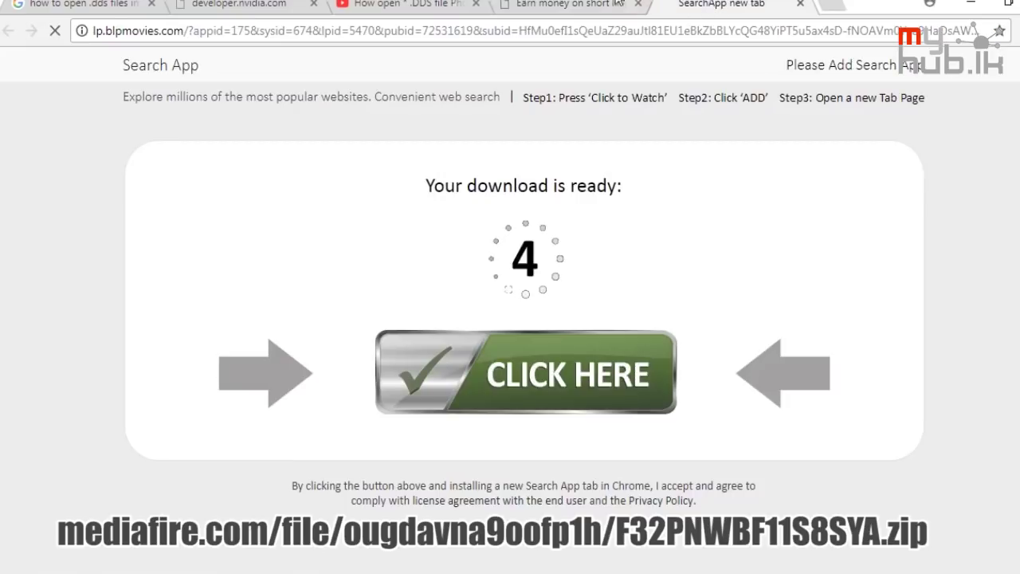
left_click(600, 3)
left_click(542, 510)
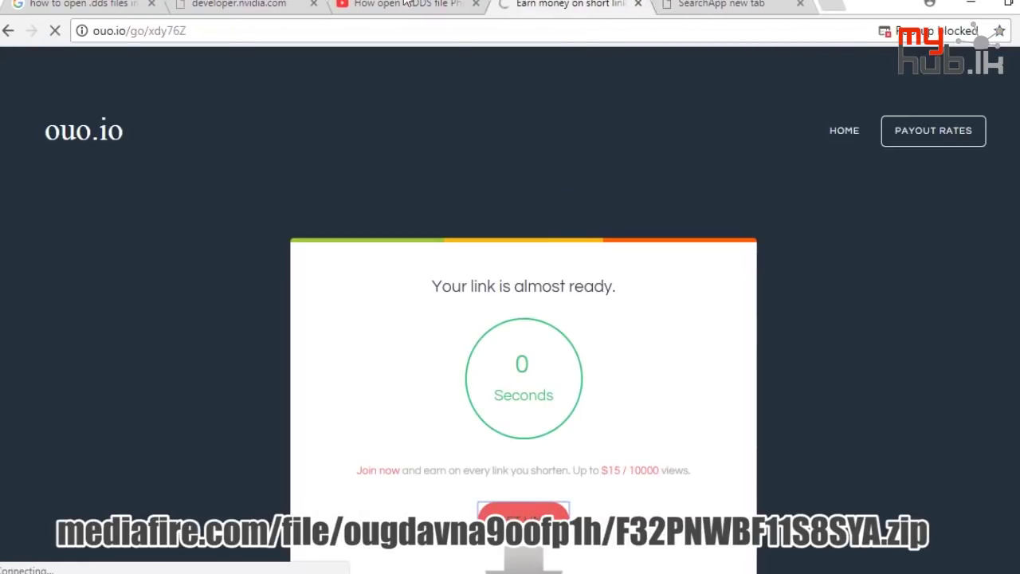
left_click(366, 5)
scroll(276, 498, "down", 4)
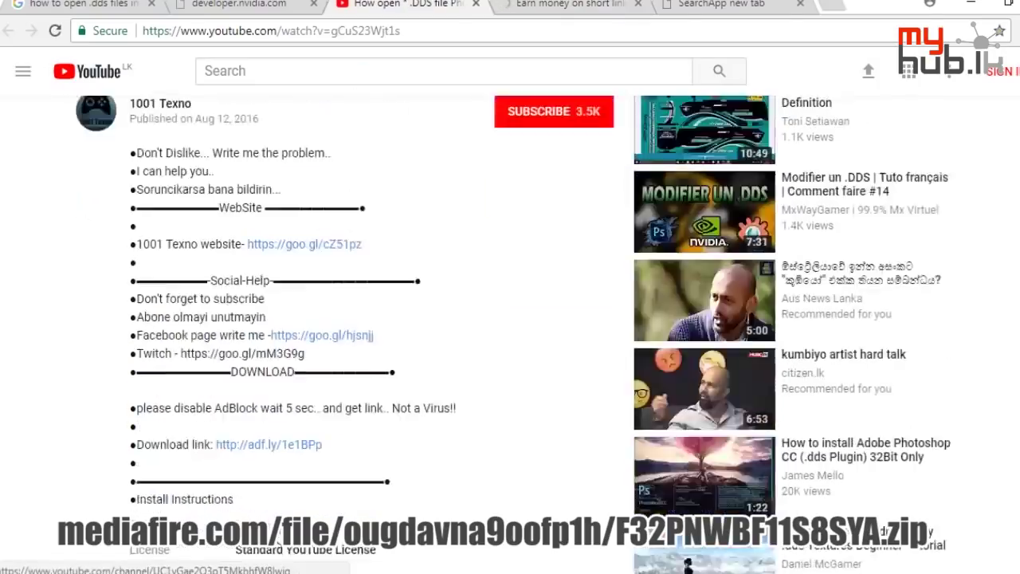
Download F32PNWBF11S8SYA.zip from MediaFire, saving it to the Desktop
left_click(300, 365)
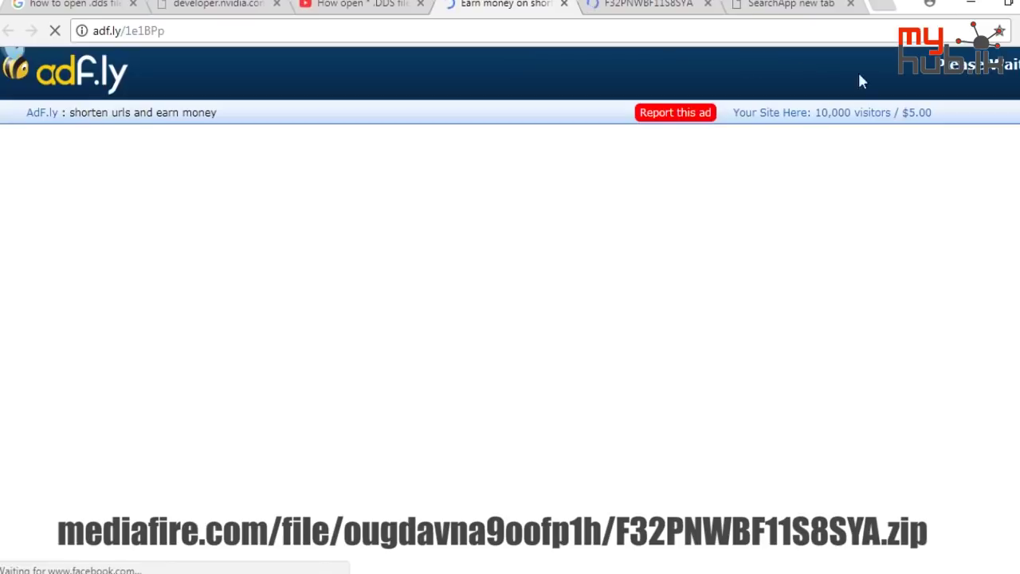
left_click(692, 7)
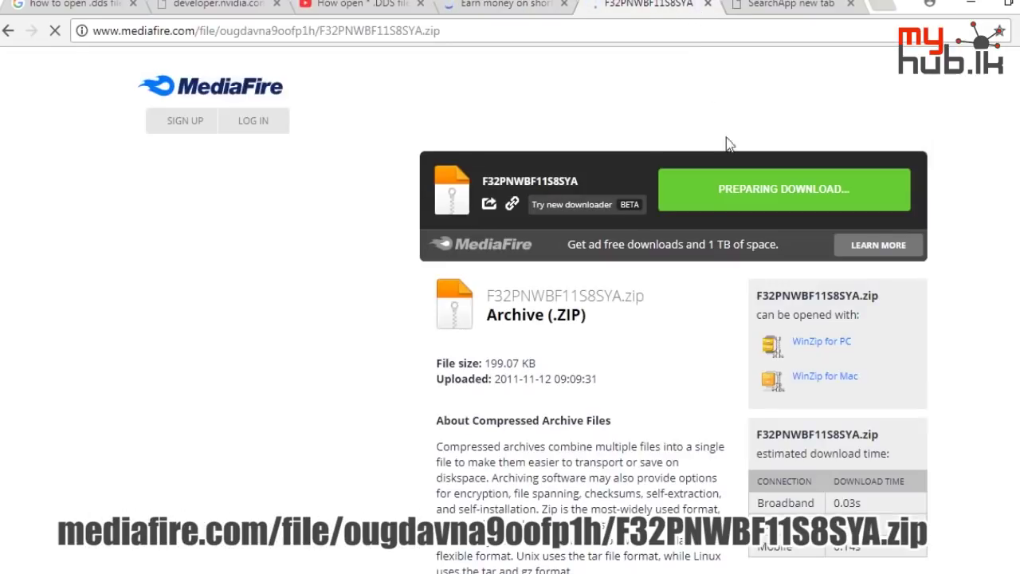
left_click(727, 189)
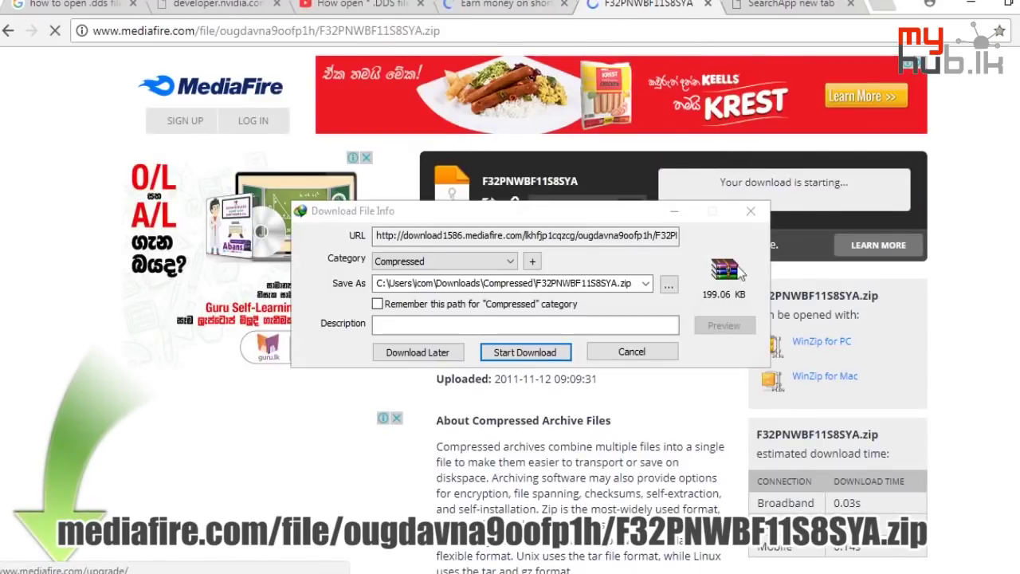
left_click(668, 285)
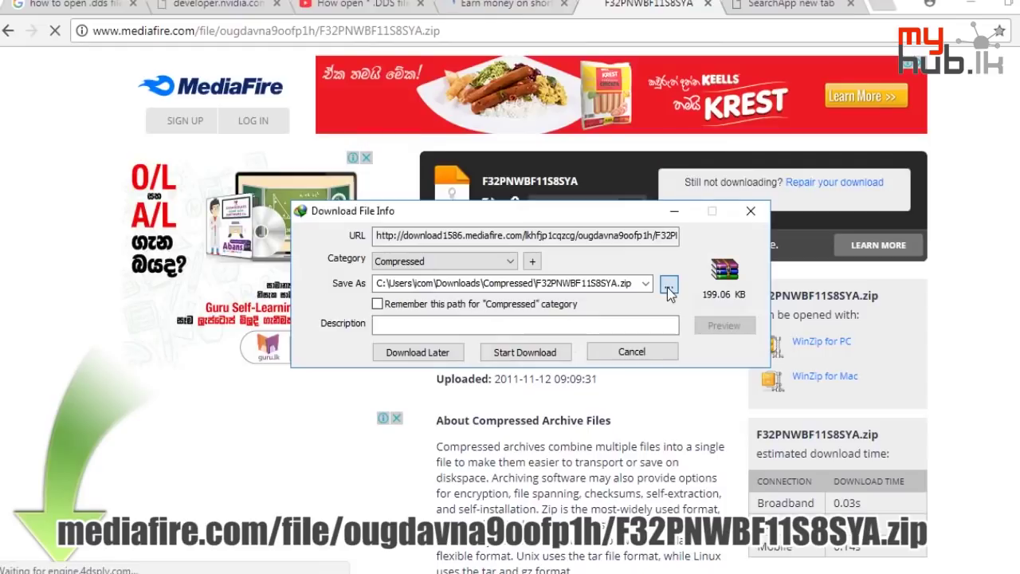
left_click(62, 111)
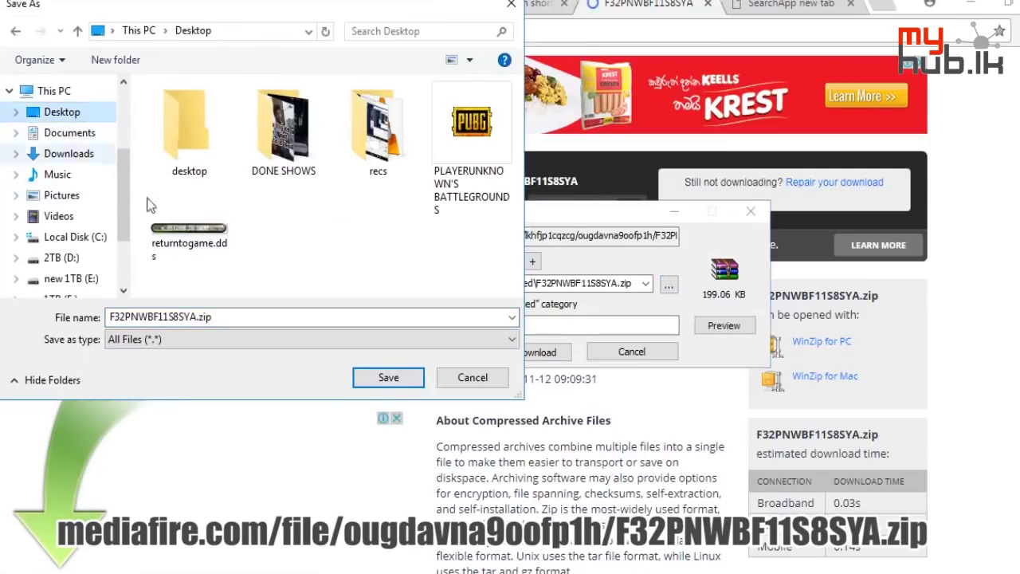
left_click(388, 377)
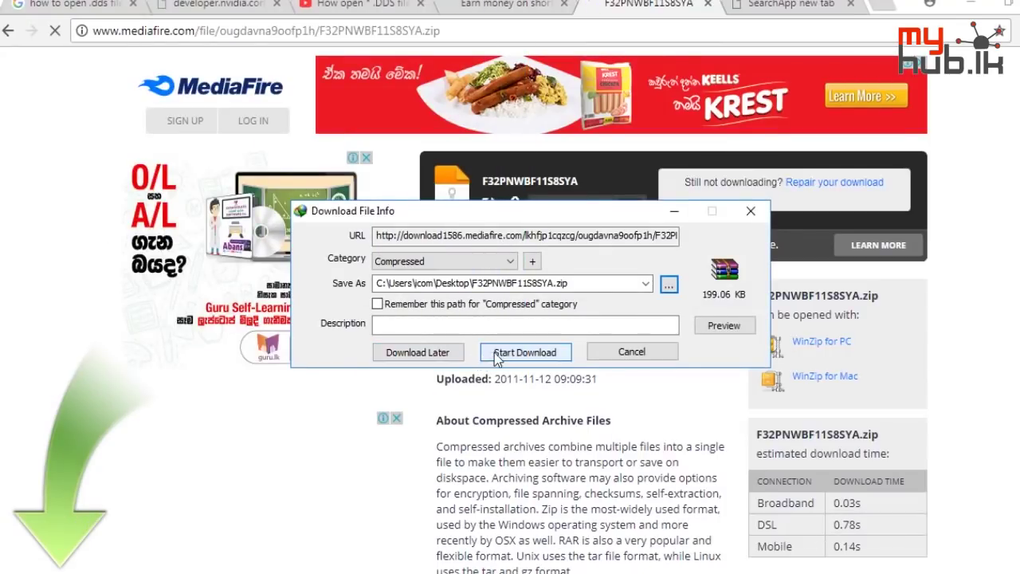
left_click(495, 353)
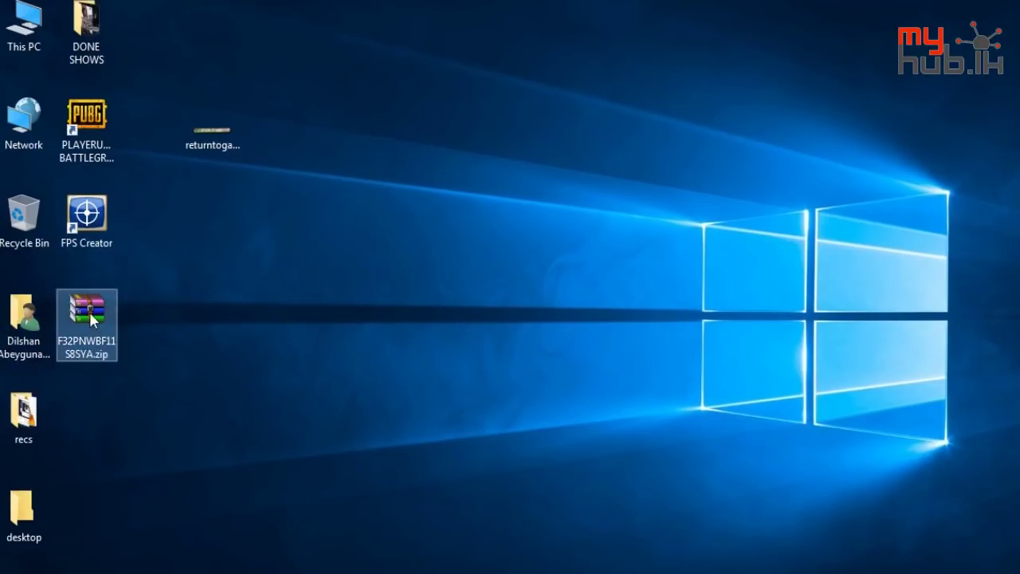
Extract the downloaded zip to its default folder
right_click(88, 309)
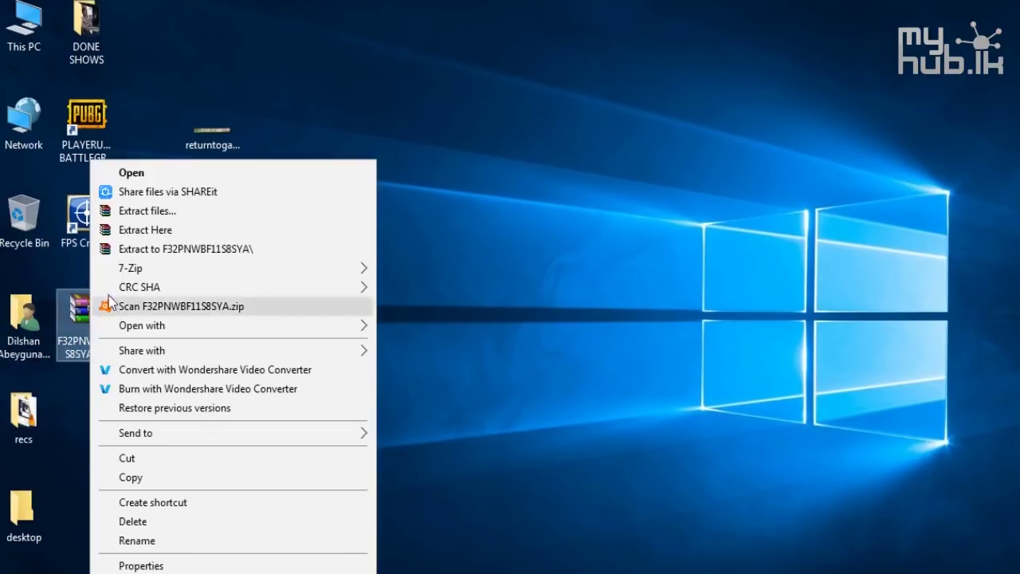
left_click(211, 209)
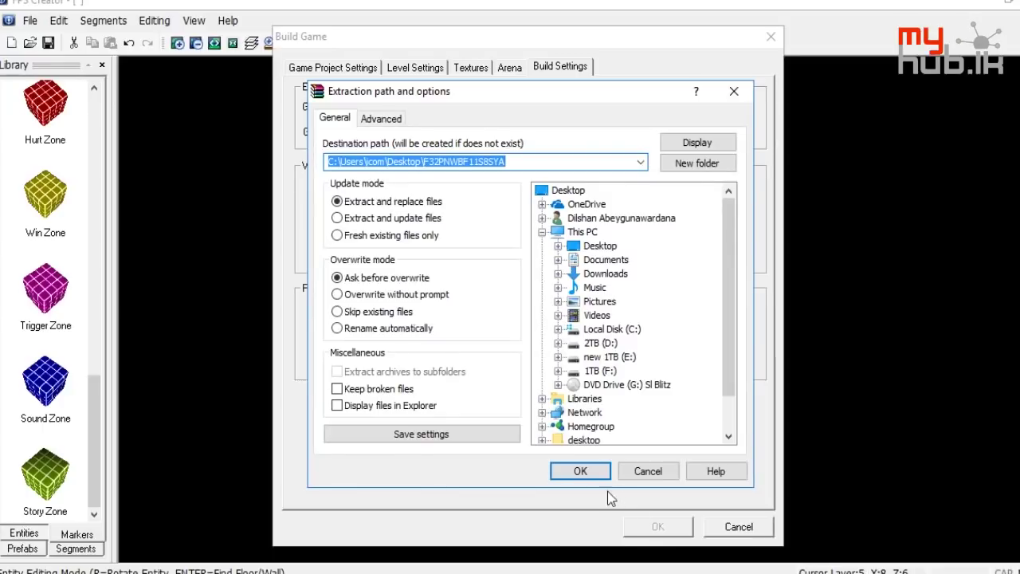
left_click(594, 475)
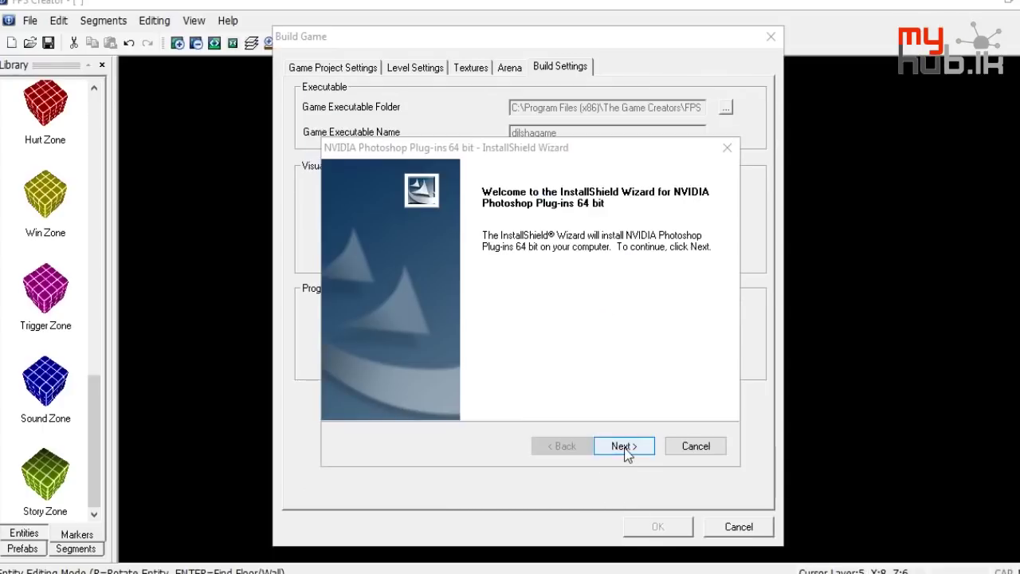
Accept the NVIDIA licence, decline developer news, fill Organization with filler text, and submit registration
left_click(629, 447)
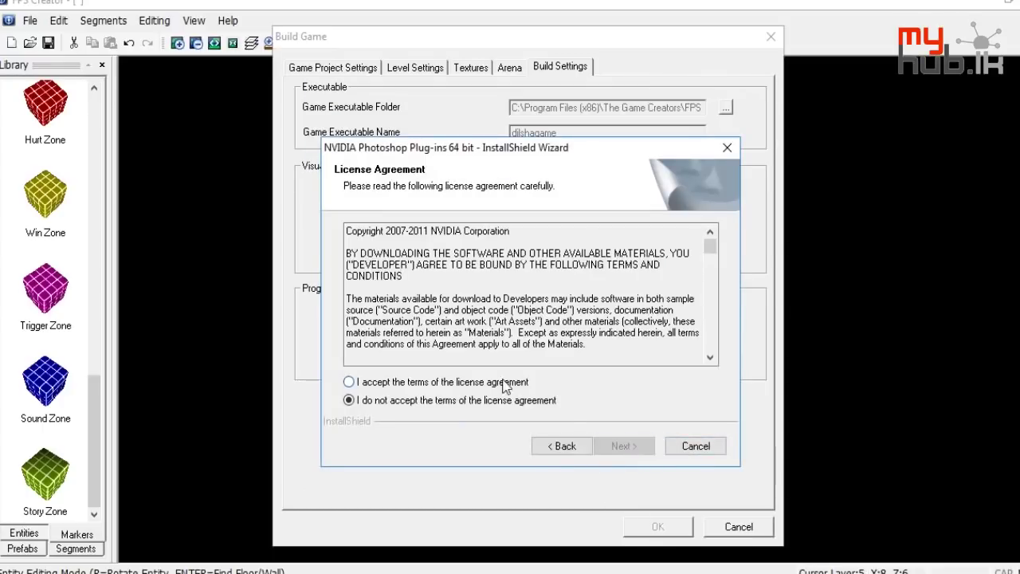
left_click(348, 381)
left_click(630, 447)
left_click(629, 447)
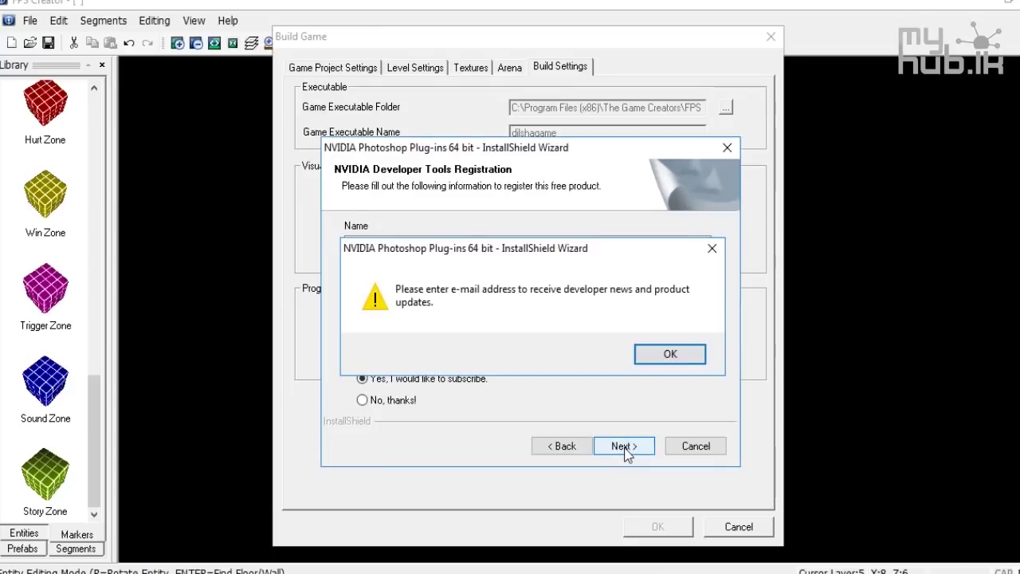
left_click(666, 363)
left_click(362, 400)
left_click(366, 332)
left_click(367, 287)
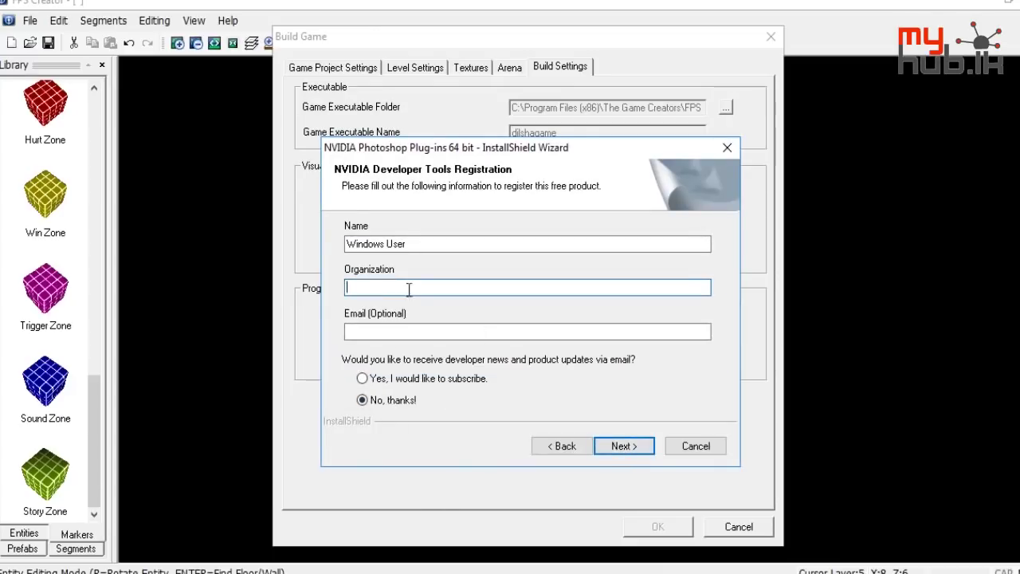
type("sdcfds")
left_click(613, 447)
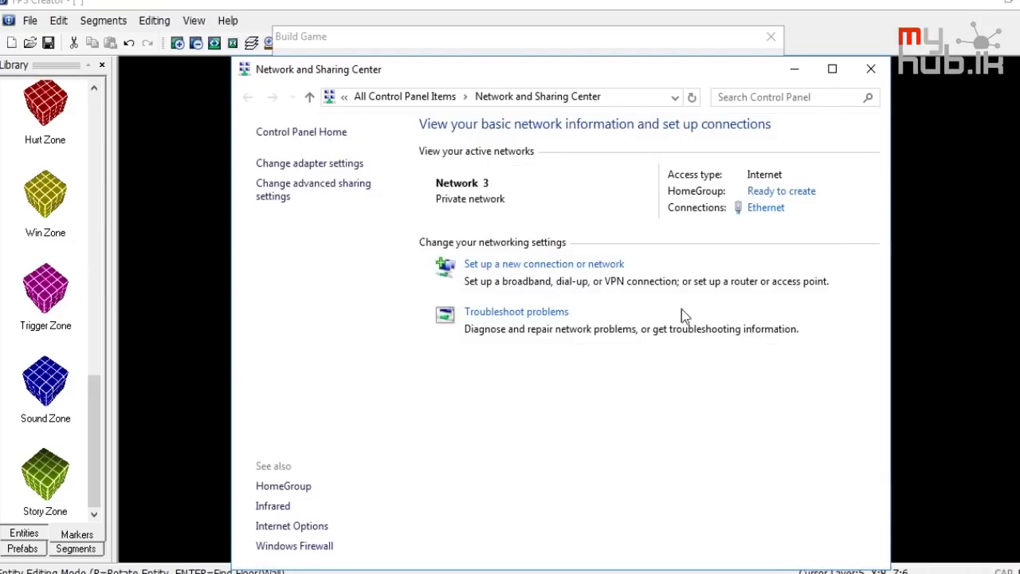
Disable the Ethernet network connection
left_click(353, 163)
right_click(371, 170)
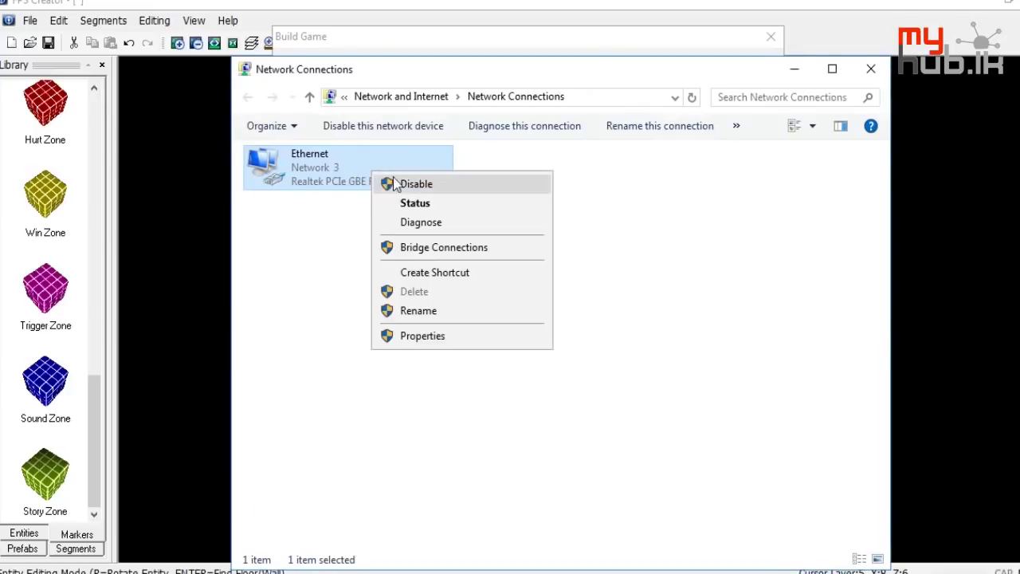
left_click(398, 183)
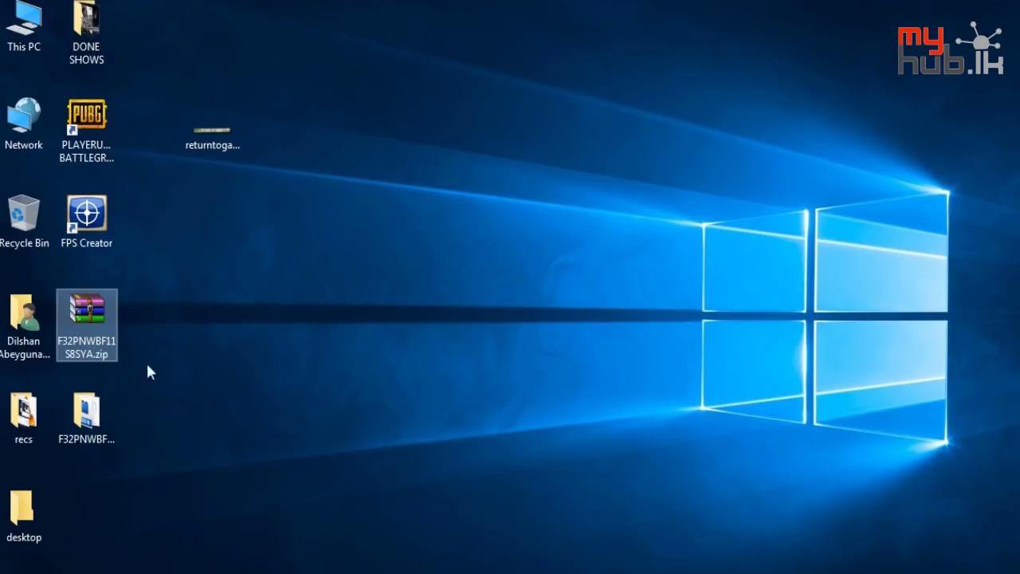
Read Read Me.txt in the extracted plug-in folder and copy dds.8bi
left_click(86, 414)
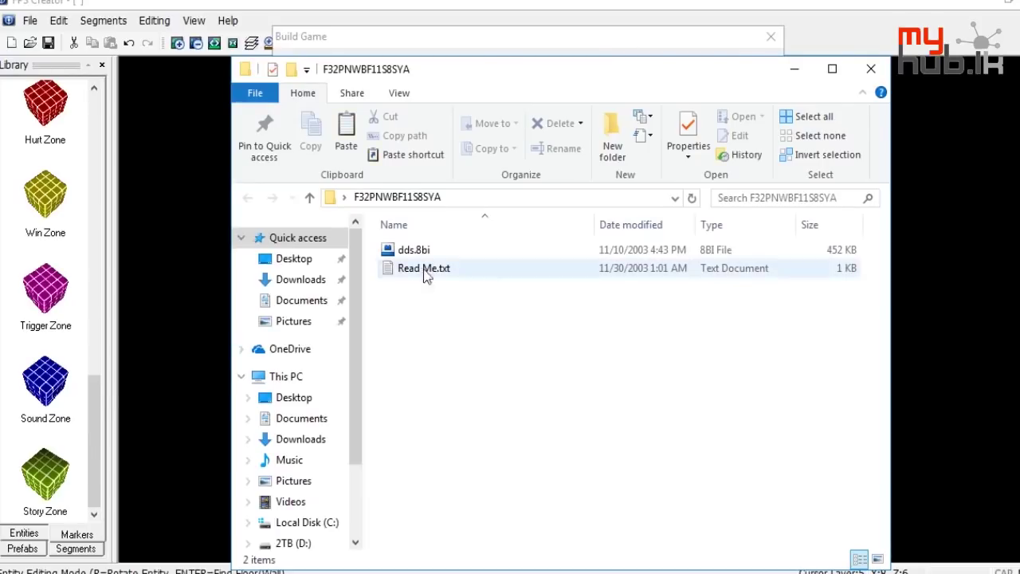
left_click(440, 252)
double_click(443, 269)
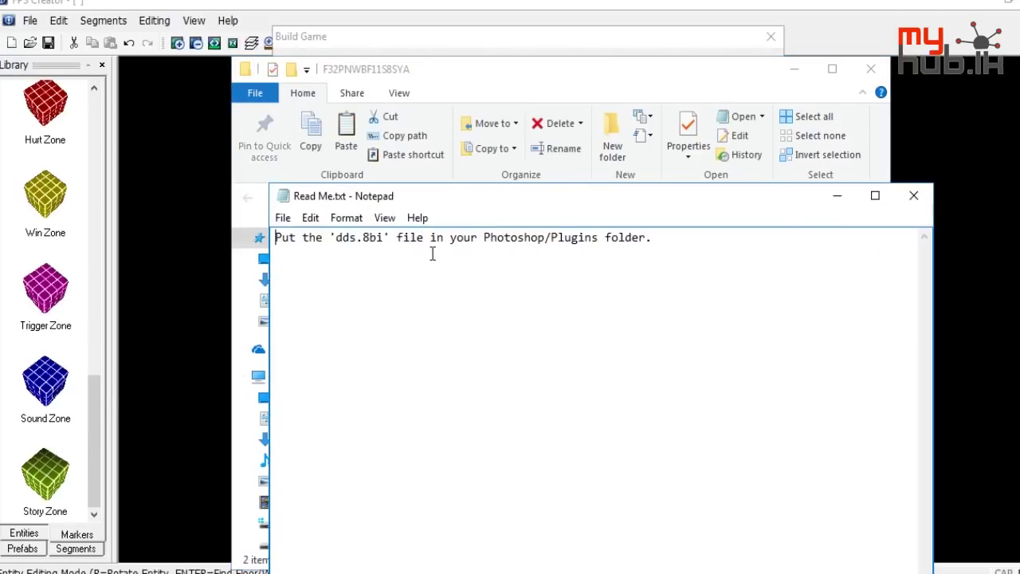
left_click(914, 195)
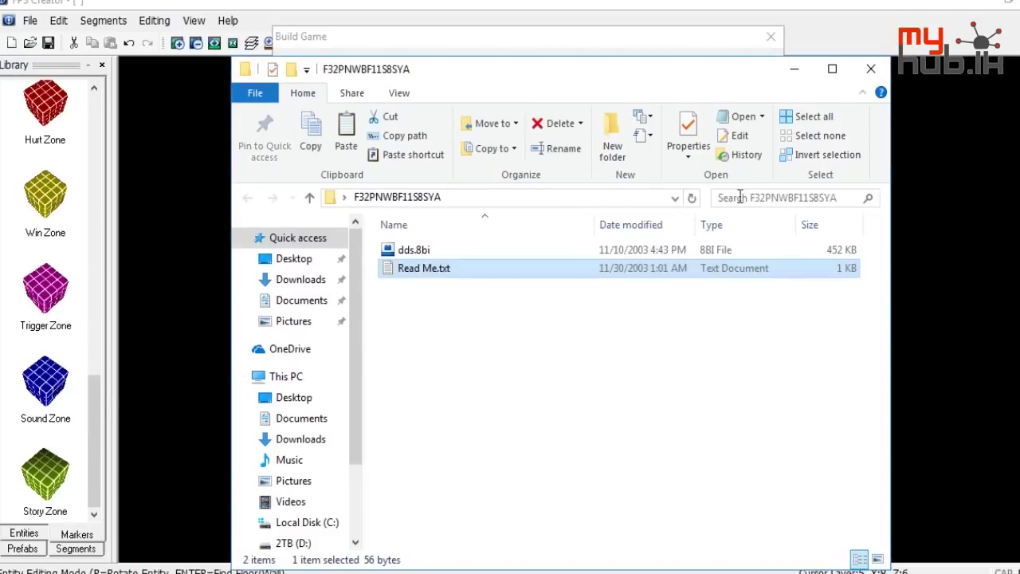
left_click(454, 257)
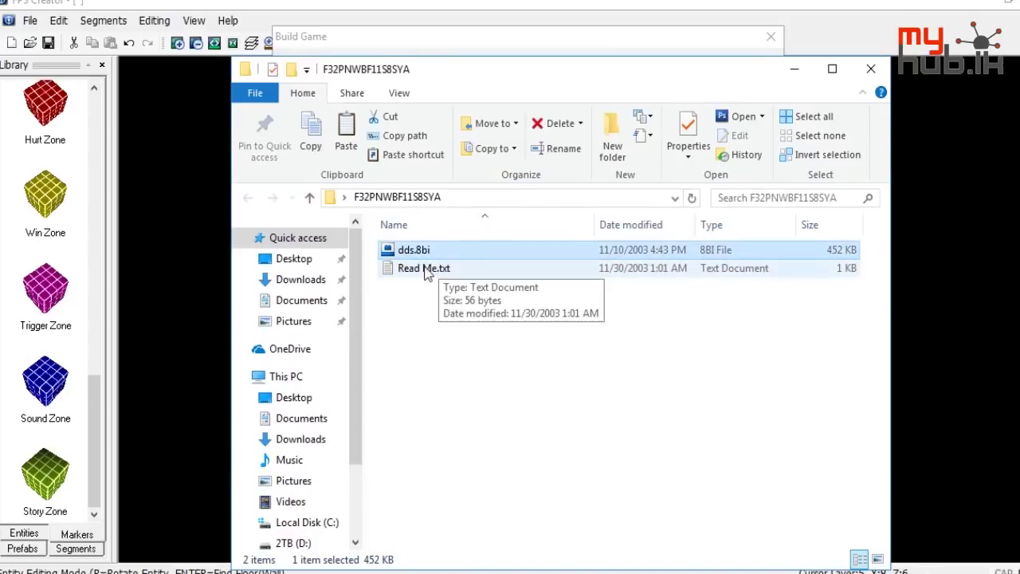
Paste dds.8bi into C:\Program Files (x86)\Adobe\Adobe Photoshop CS3\Plug-Ins\File Formats with admin permission
left_click(308, 522)
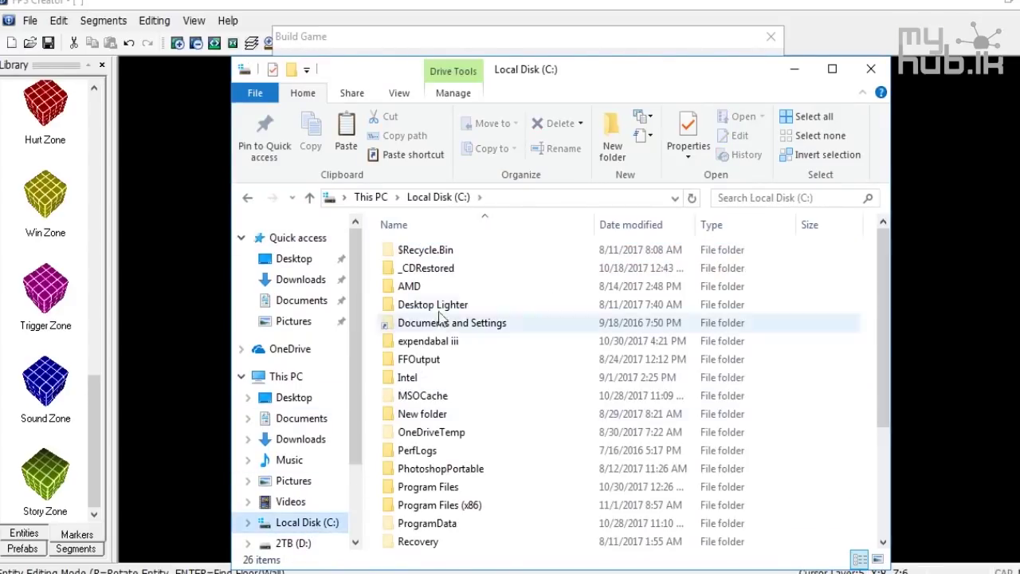
double_click(450, 506)
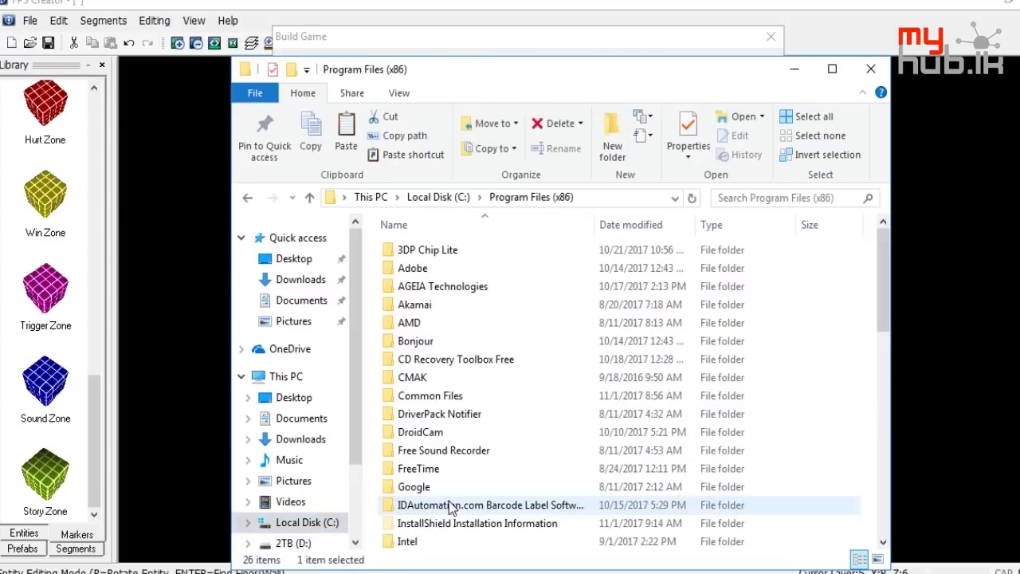
left_click(437, 359)
left_click(436, 270)
double_click(436, 271)
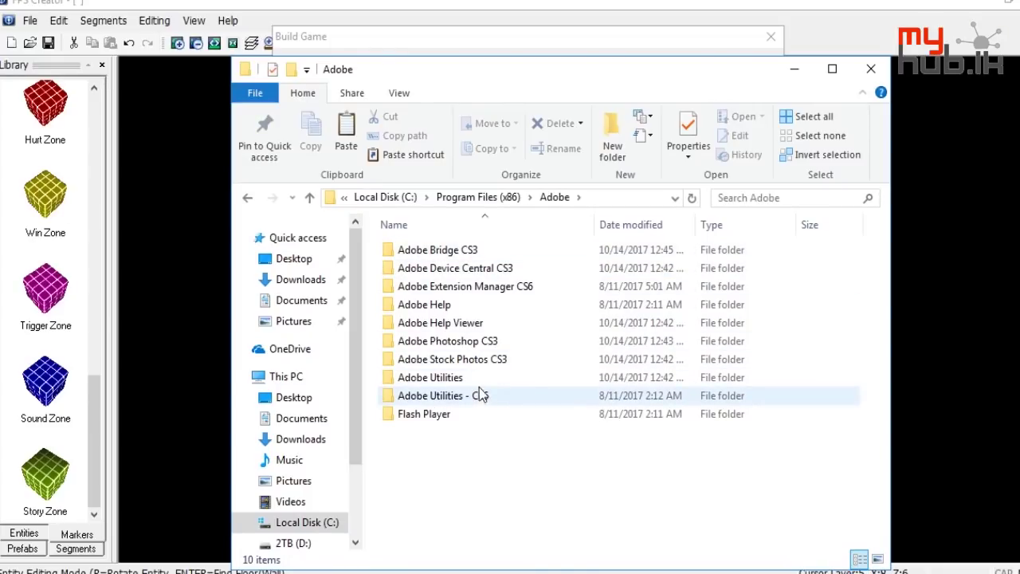
left_click(497, 343)
double_click(497, 342)
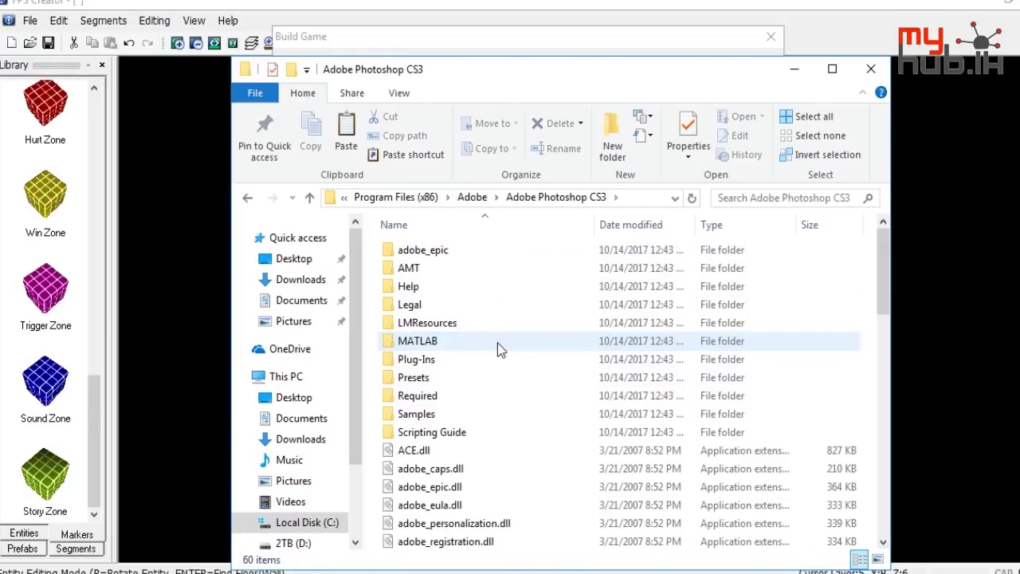
double_click(429, 362)
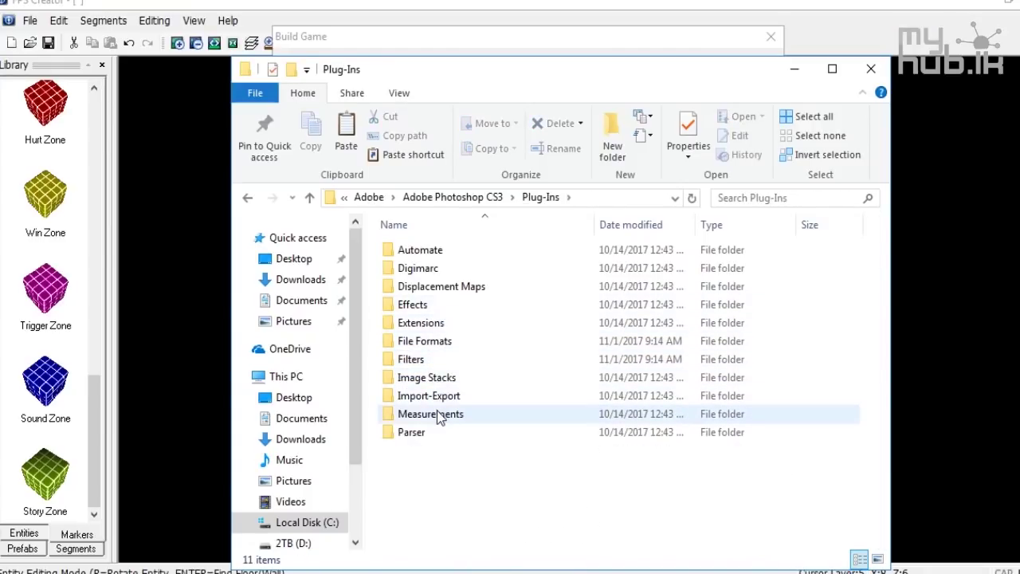
double_click(437, 342)
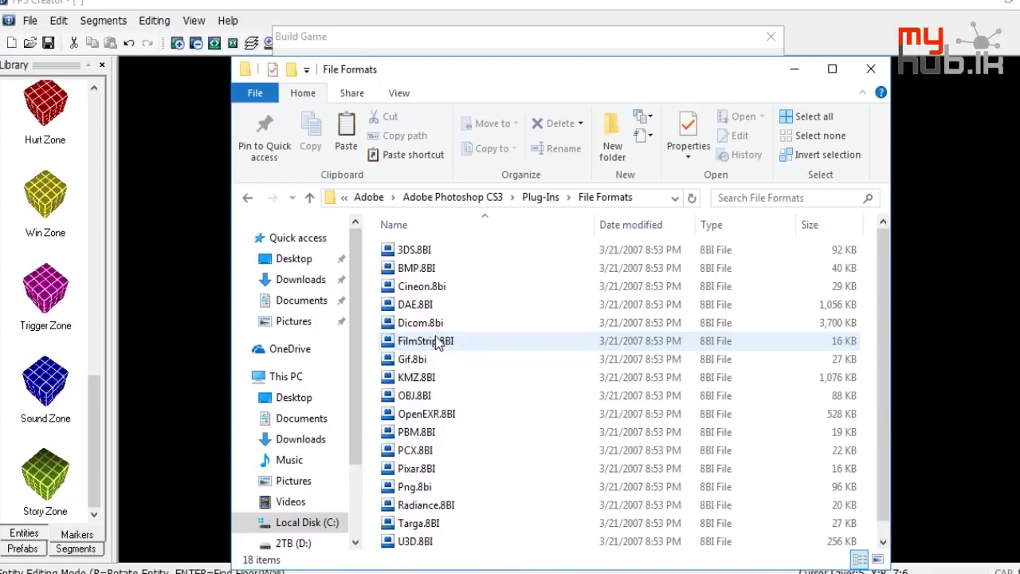
key("ctrl+v")
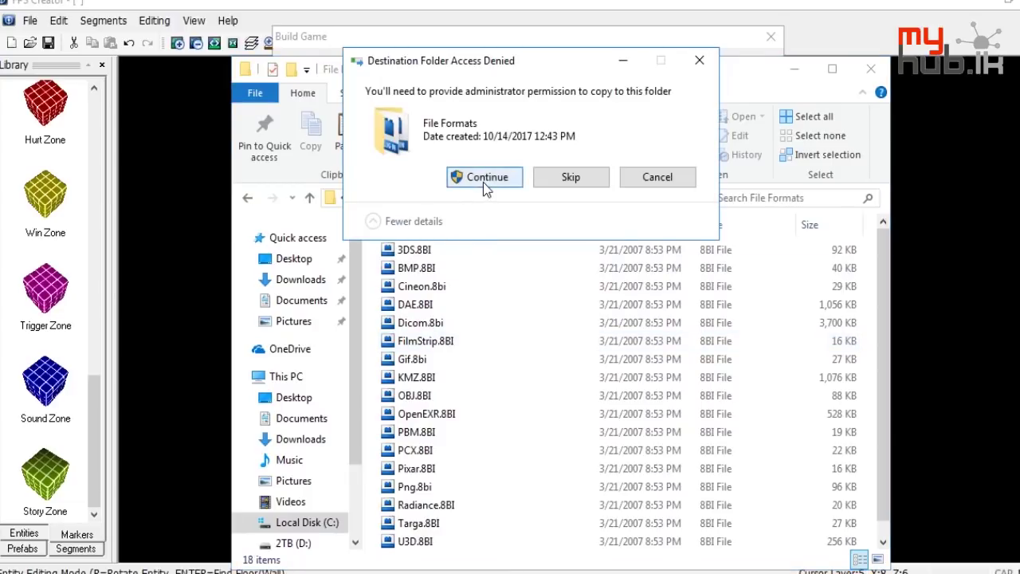
left_click(483, 182)
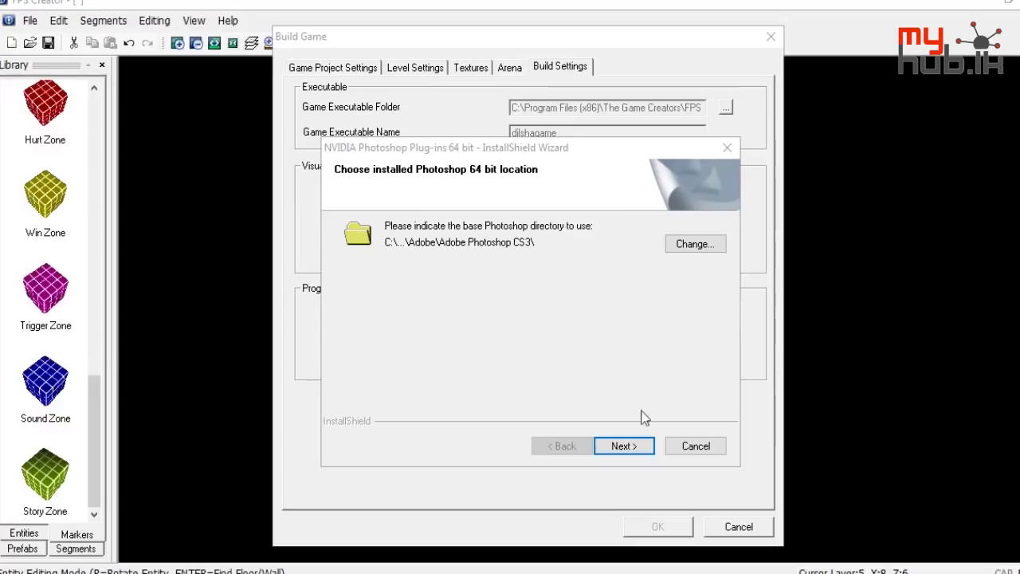
Finish the NVIDIA plug-in install, then launch Adobe Photoshop CS3 from a Start search for 'photo'
left_click(624, 446)
left_click(619, 448)
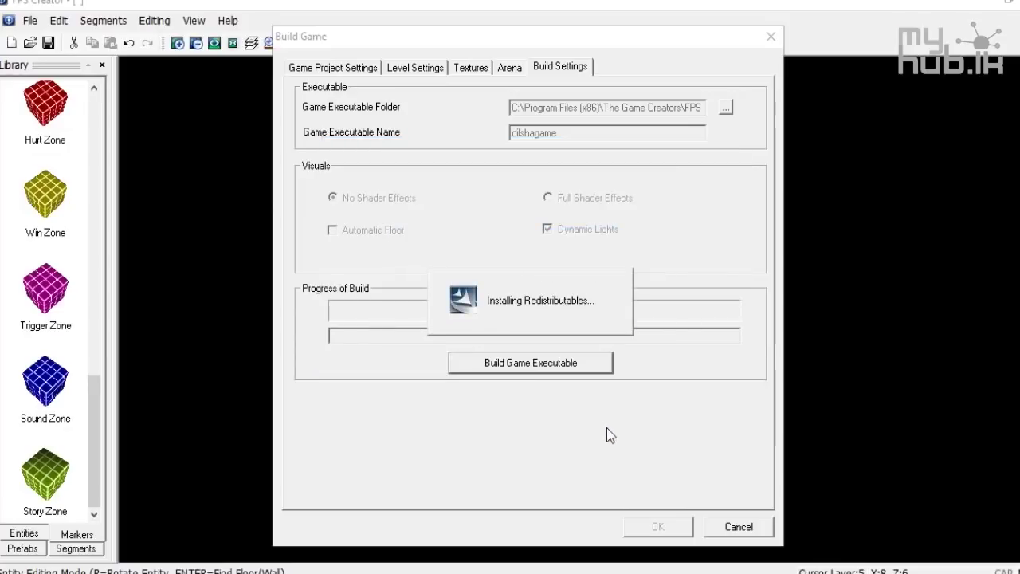
left_click(618, 277)
left_click(645, 445)
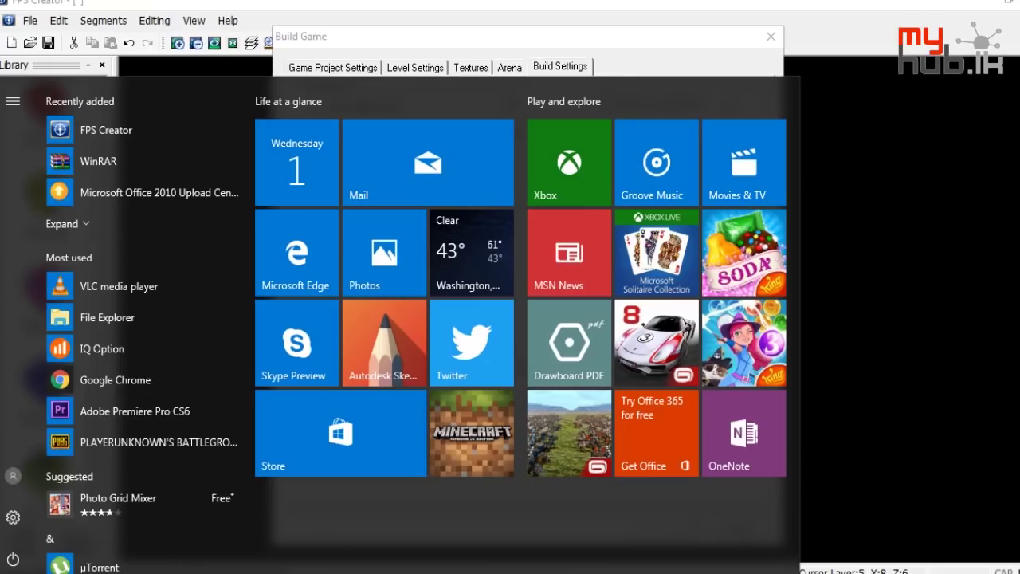
type("photo")
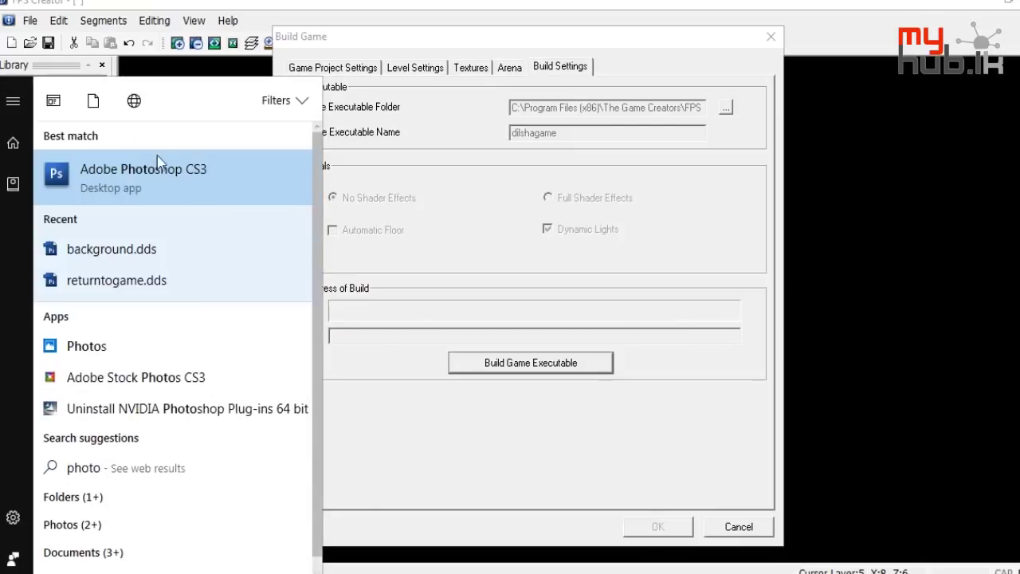
left_click(221, 188)
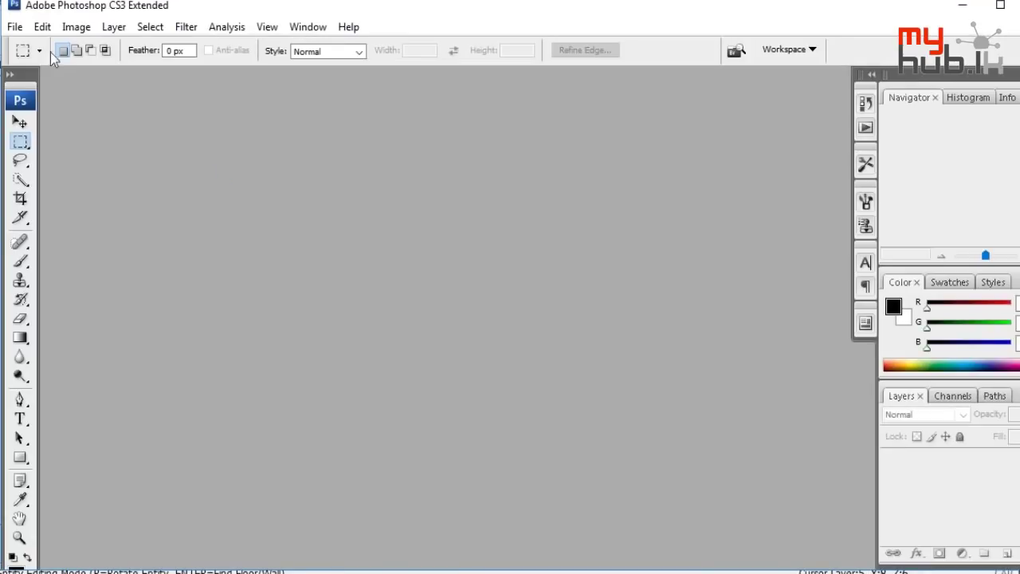
Dismiss the Photoshop trial Software Setup prompt to keep using the trial
left_click(15, 27)
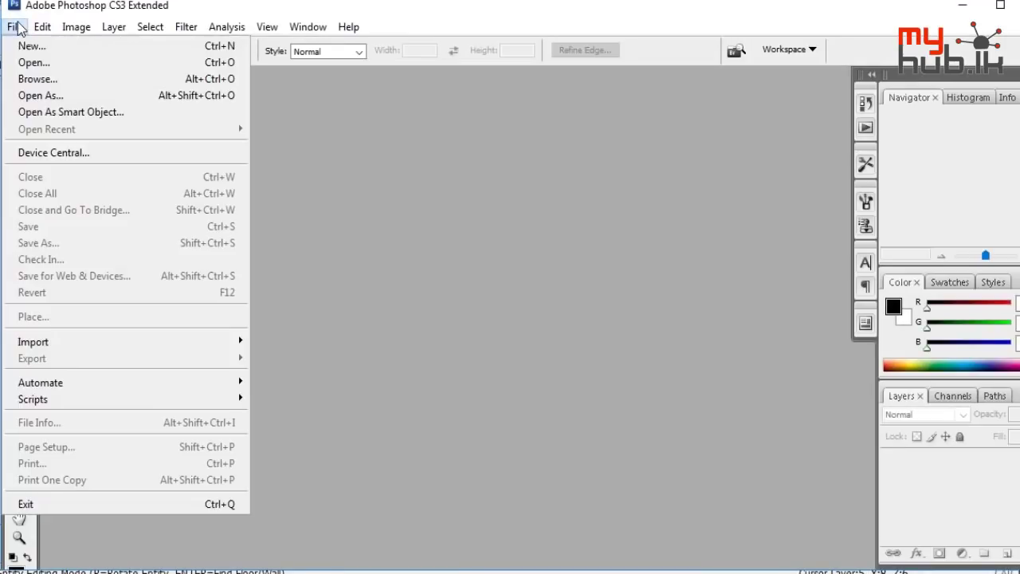
left_click(39, 50)
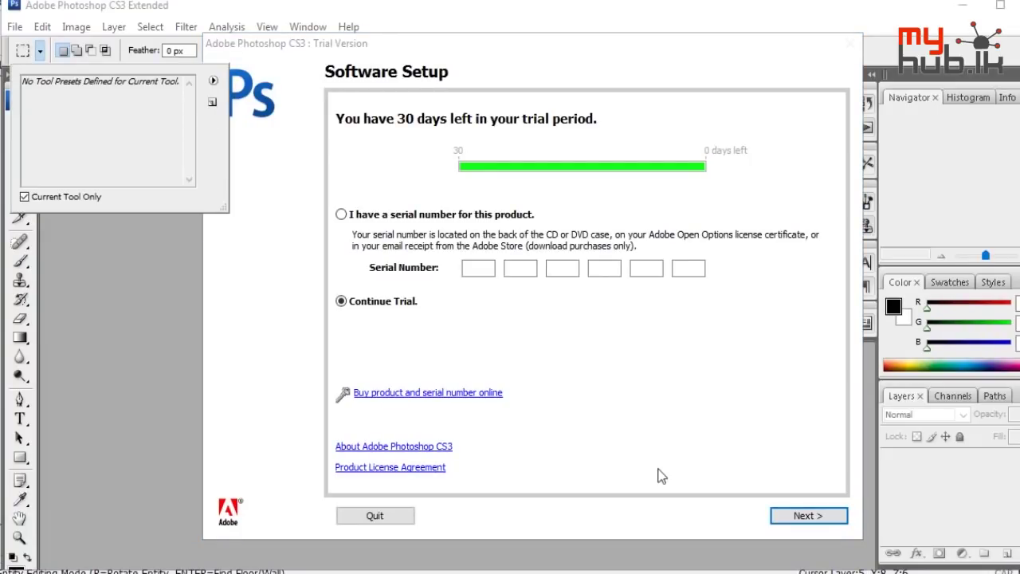
left_click(801, 515)
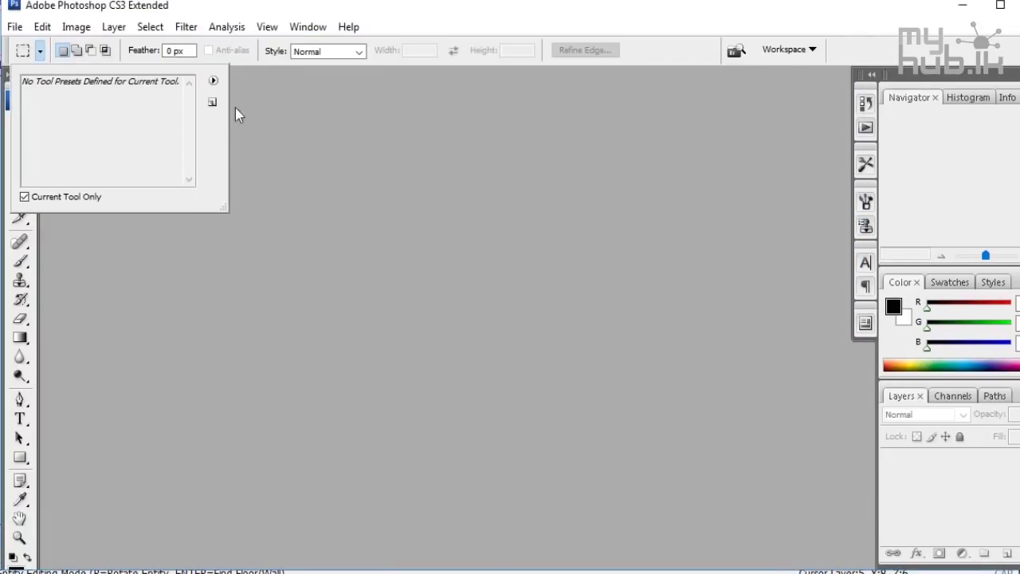
Open background.dds from the basic folder, then close it
left_click(14, 26)
left_click(31, 61)
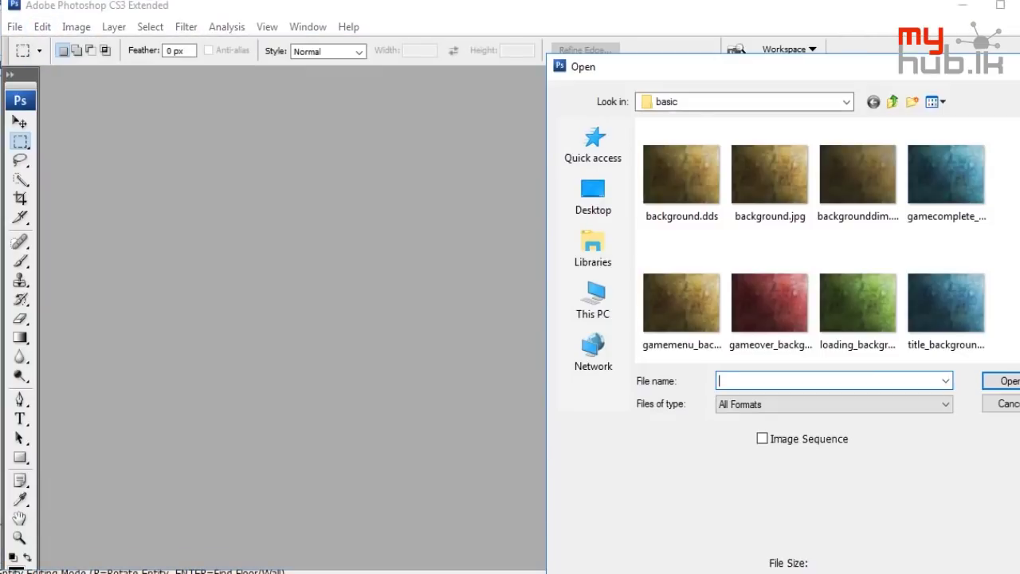
double_click(726, 171)
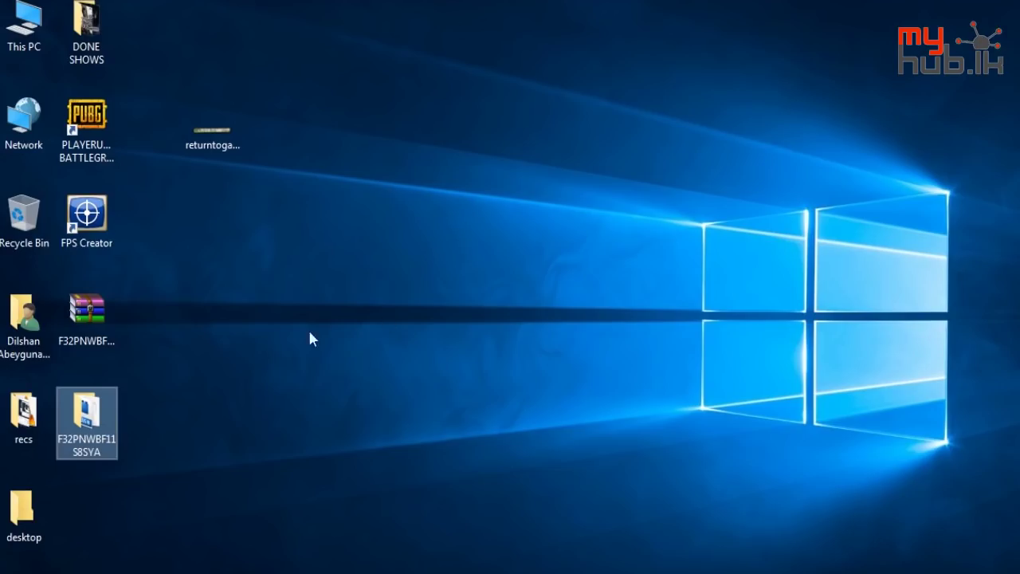
left_click(96, 313)
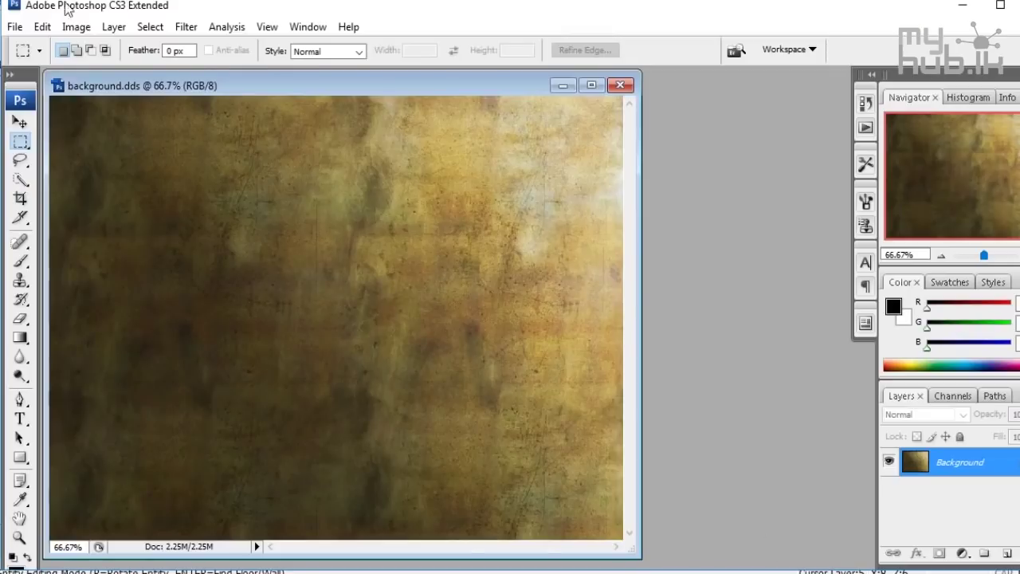
left_click(616, 84)
Open returntogame.dds from the Desktop and enlarge its document window to show the banner
left_click(15, 26)
left_click(29, 62)
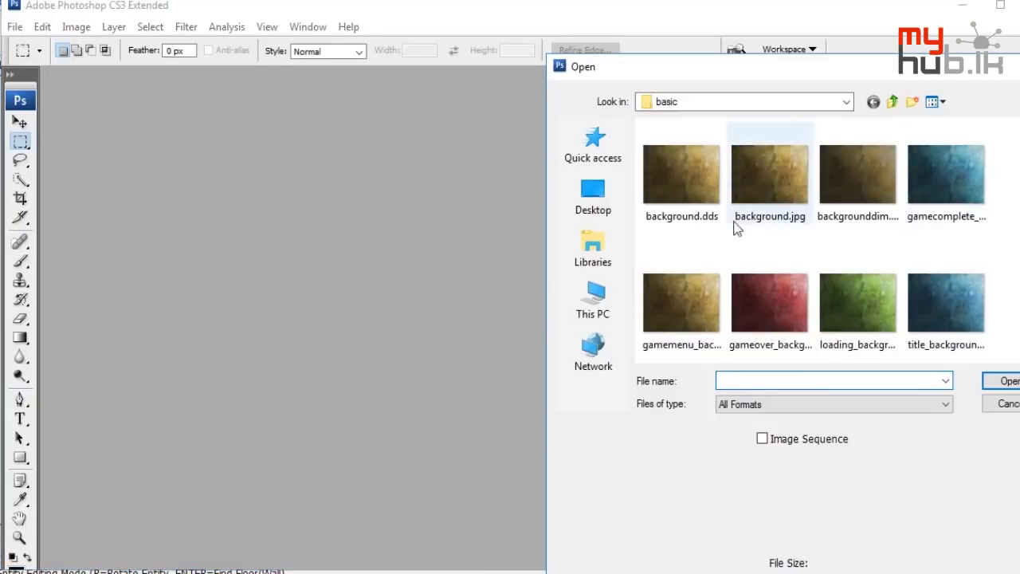
left_click(618, 205)
scroll(739, 204, "down", 2)
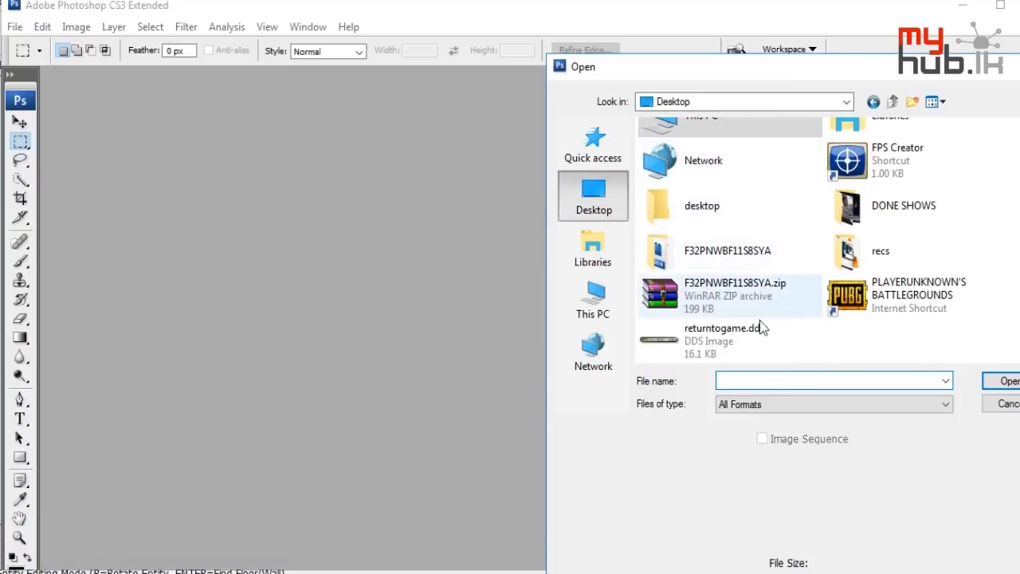
double_click(733, 355)
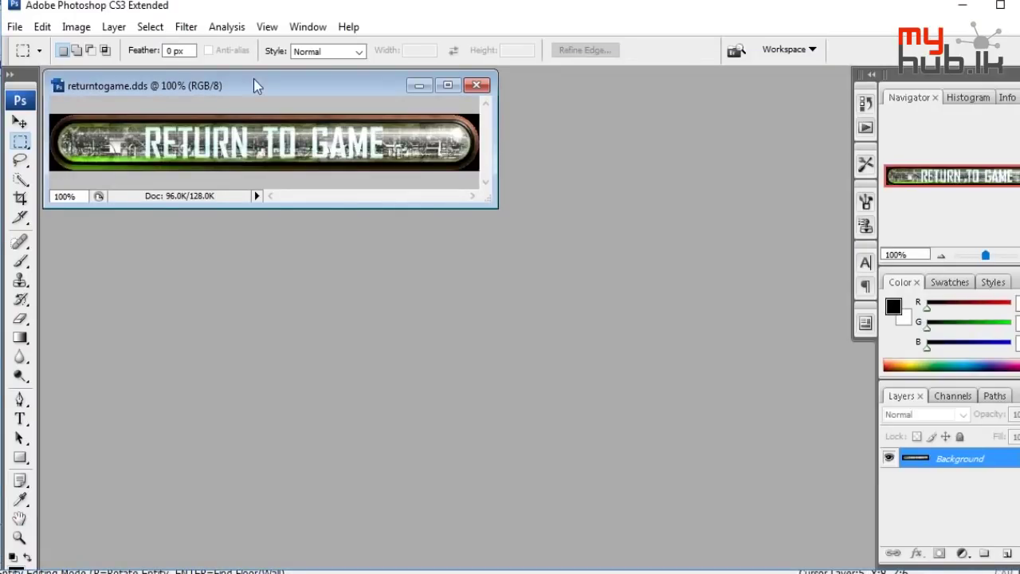
left_click_drag(495, 205, 681, 361)
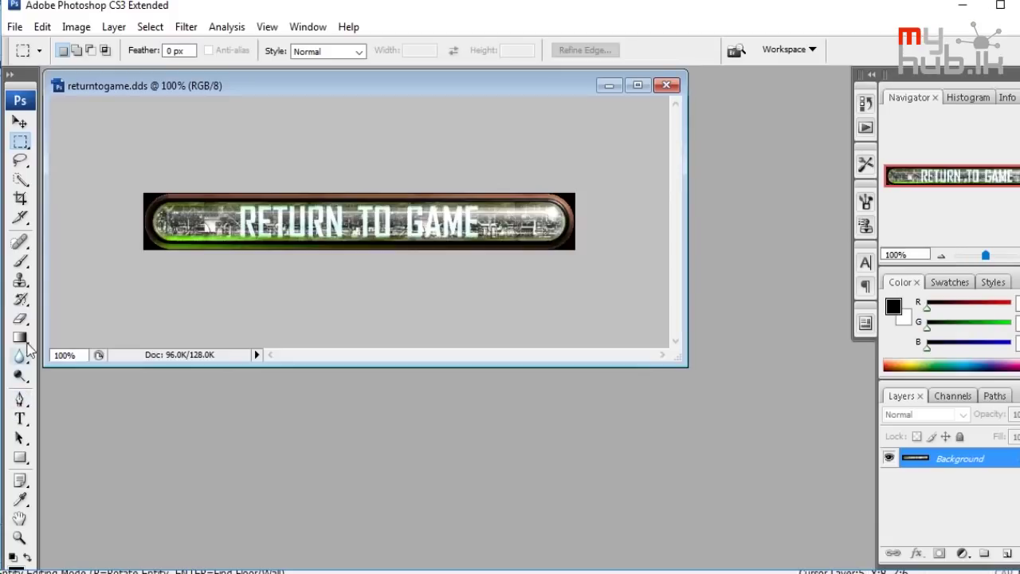
After failed Spot Healing attempts, use the Clone Stamp to paint texture over the R of RETURN
left_click(21, 243)
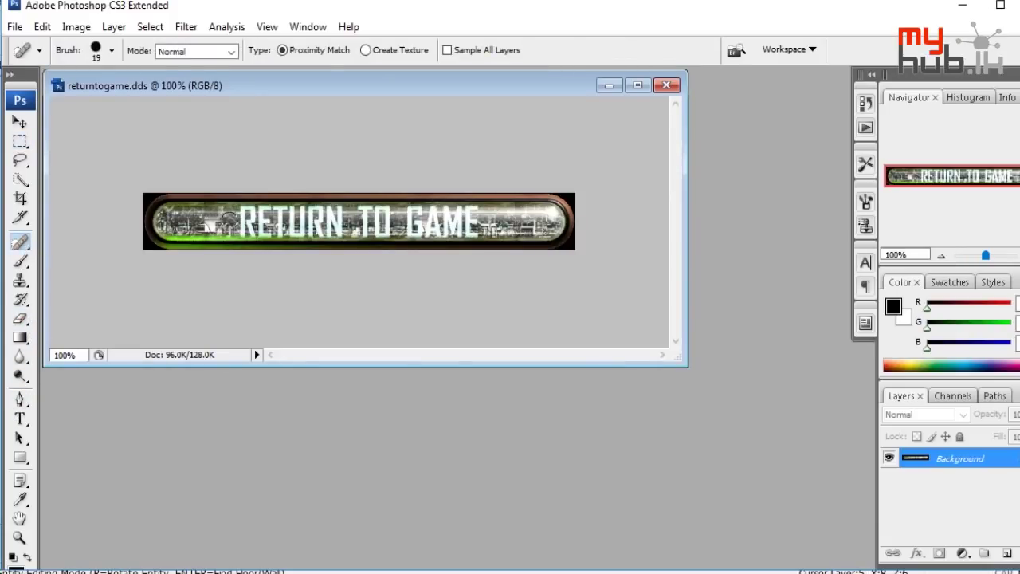
left_click(225, 222, "alt")
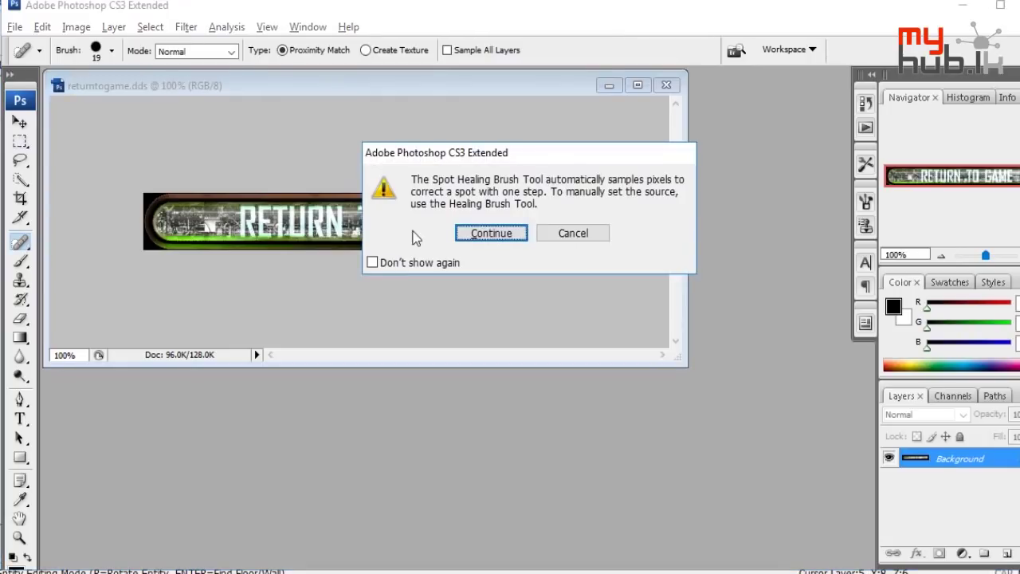
left_click(488, 237)
left_click(239, 223, "alt")
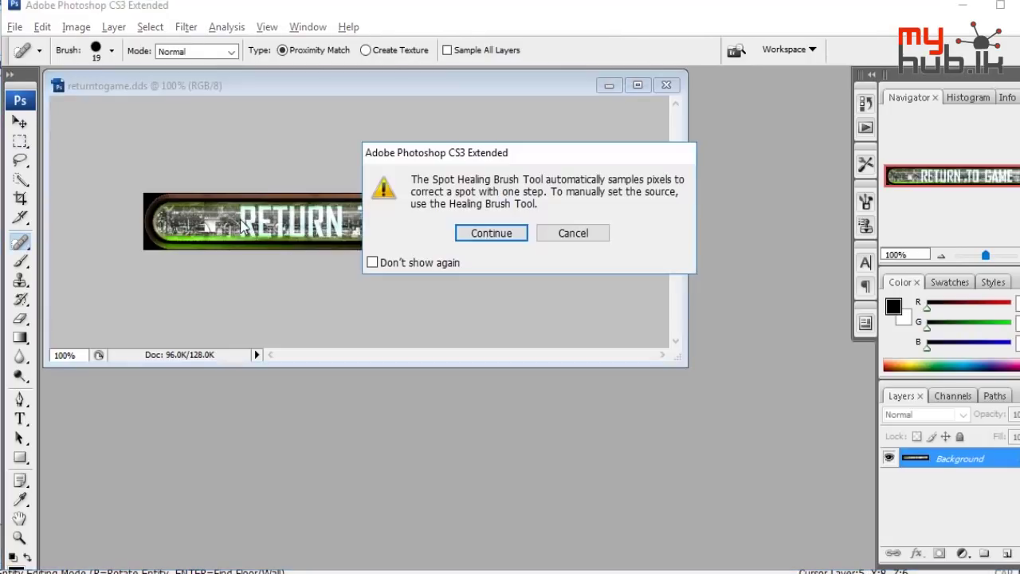
left_click(491, 233)
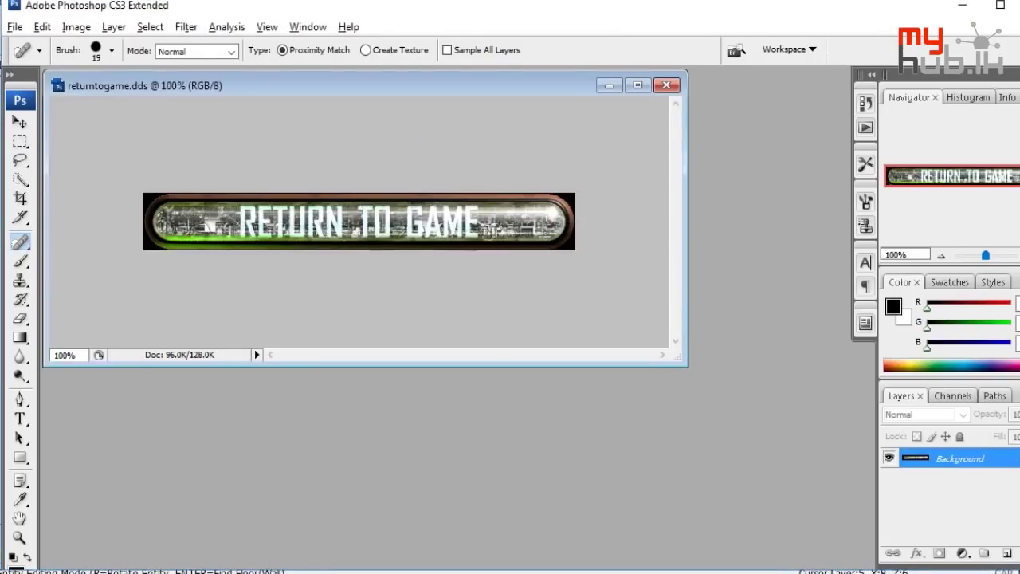
left_click(20, 281)
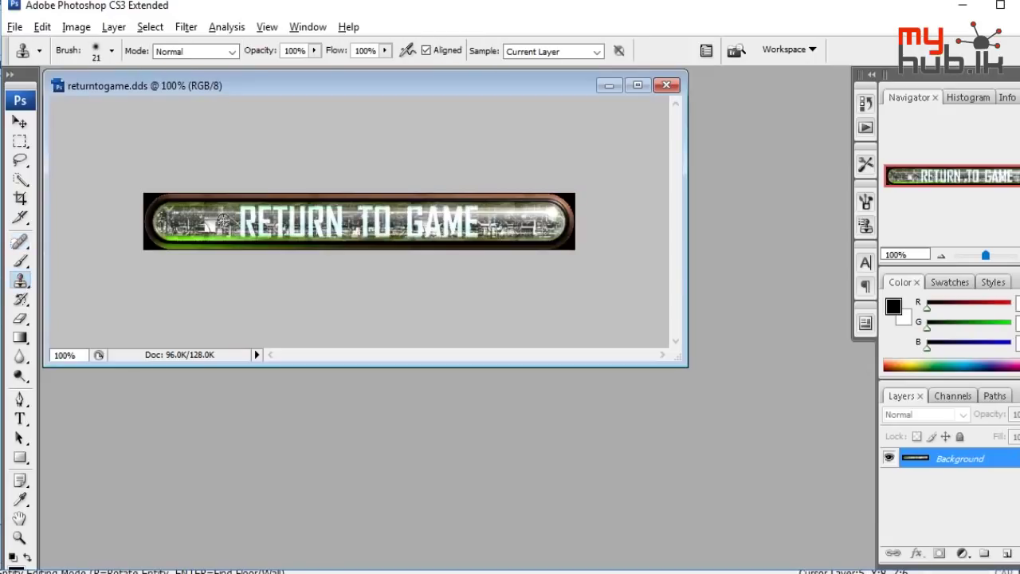
mouse_move(246, 222)
left_mouse_down()
mouse_move(278, 215)
mouse_move(279, 233)
mouse_move(245, 218)
mouse_move(301, 216)
mouse_move(299, 231)
mouse_move(262, 227)
mouse_move(335, 219)
mouse_move(309, 233)
left_mouse_up()
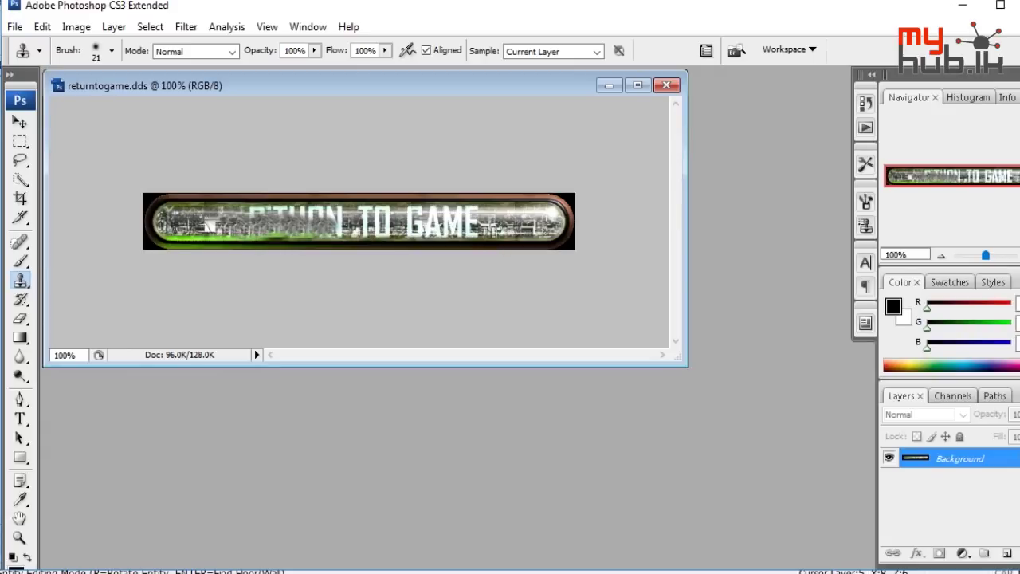
Close the extra window and open the Helakuru bookmark in a new Chrome tab
mouse_move(550, 570)
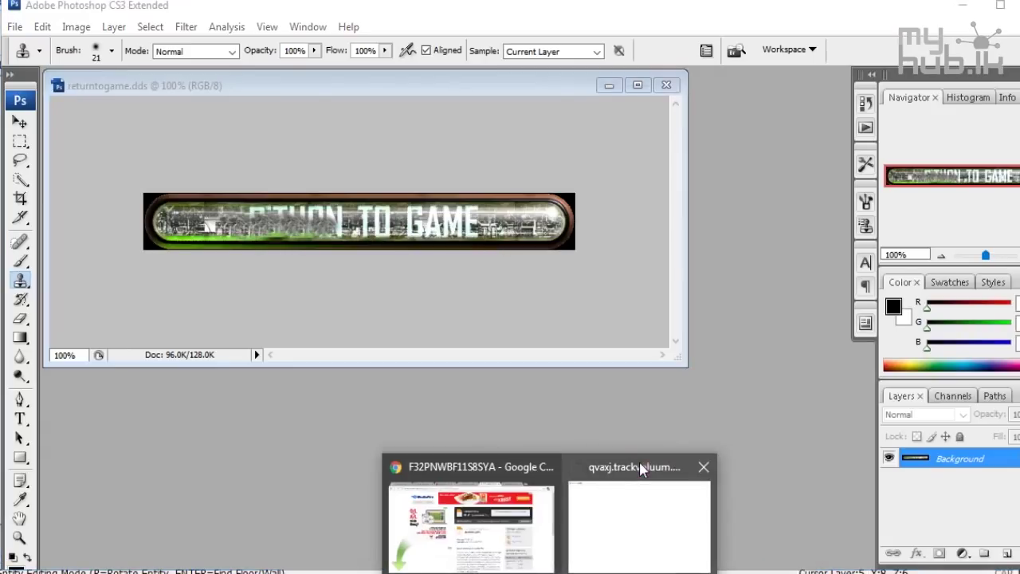
left_click(703, 467)
left_click(582, 473)
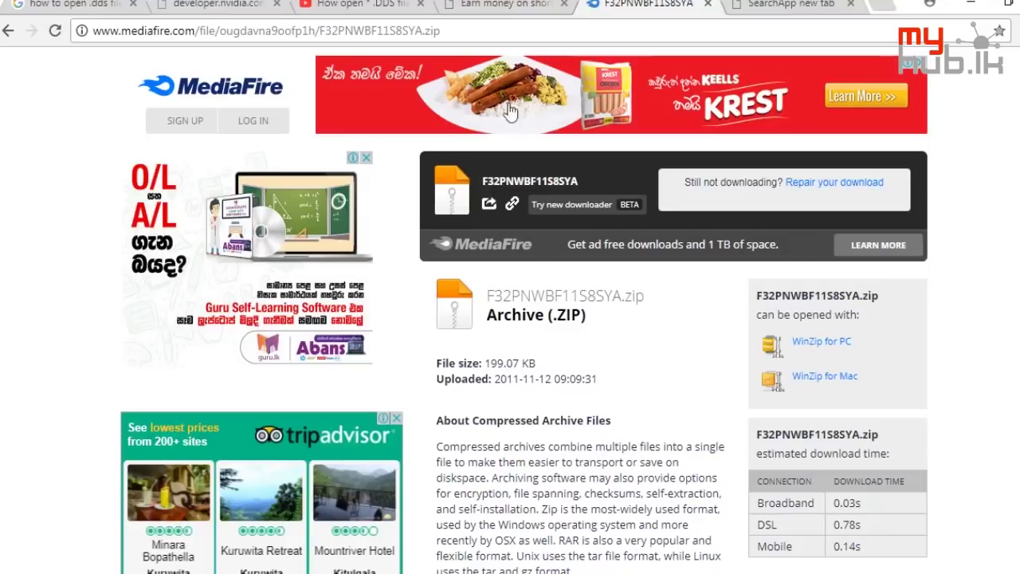
left_click(887, 12)
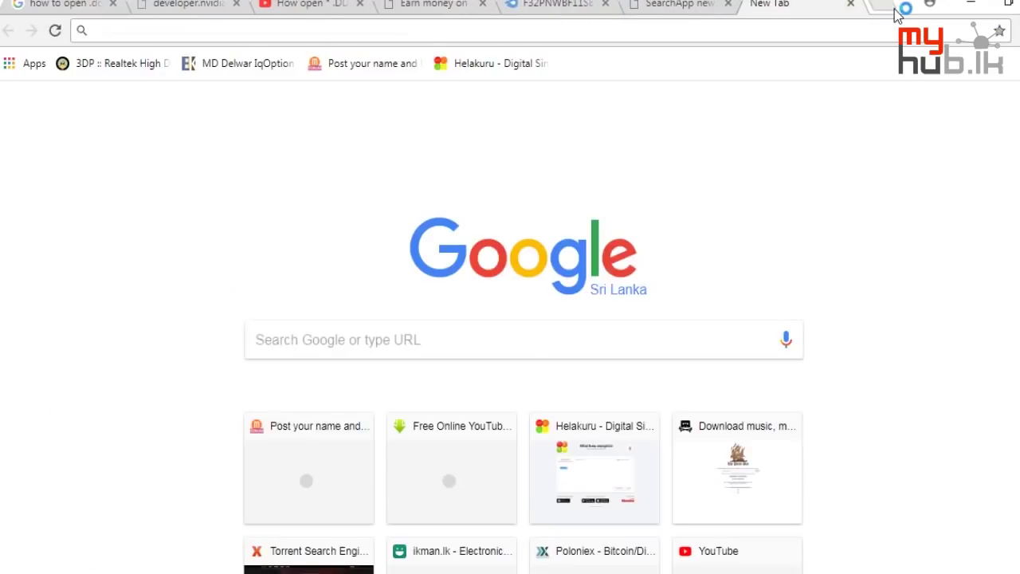
left_click(510, 65)
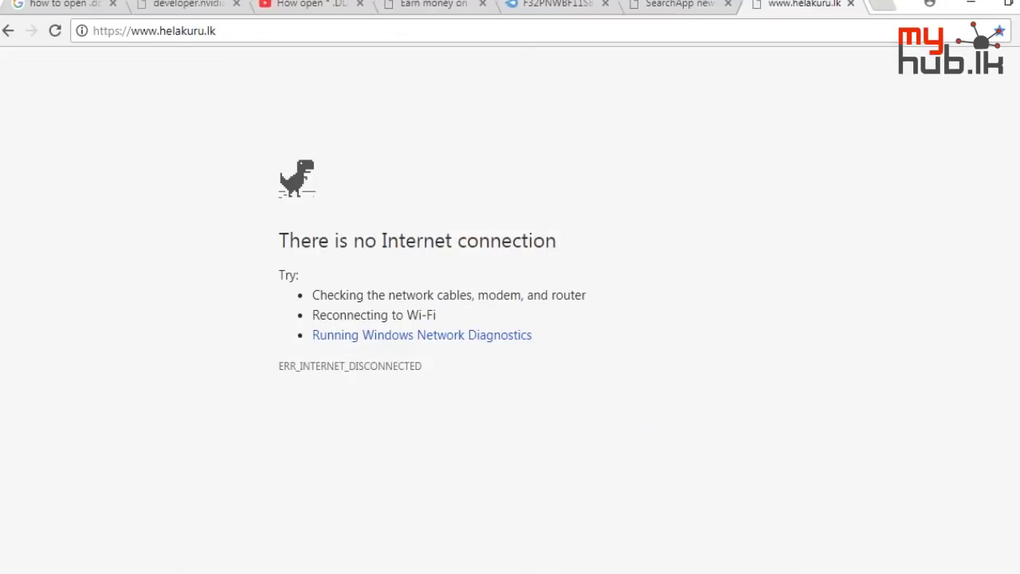
Re-enable the Ethernet adapter from Network Connections
right_click(922, 571)
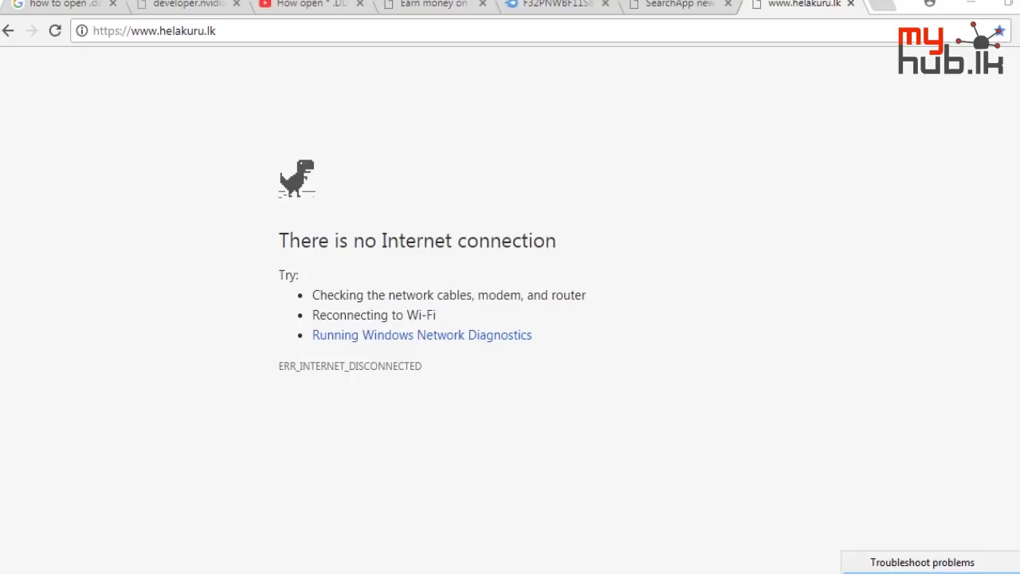
left_click(922, 572)
left_click(348, 165)
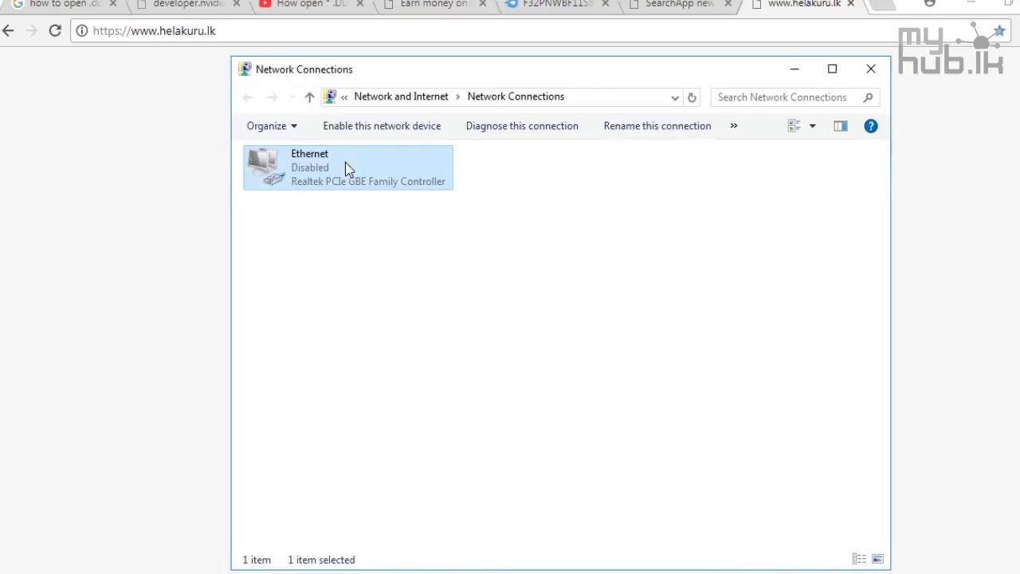
right_click(345, 166)
left_click(368, 173)
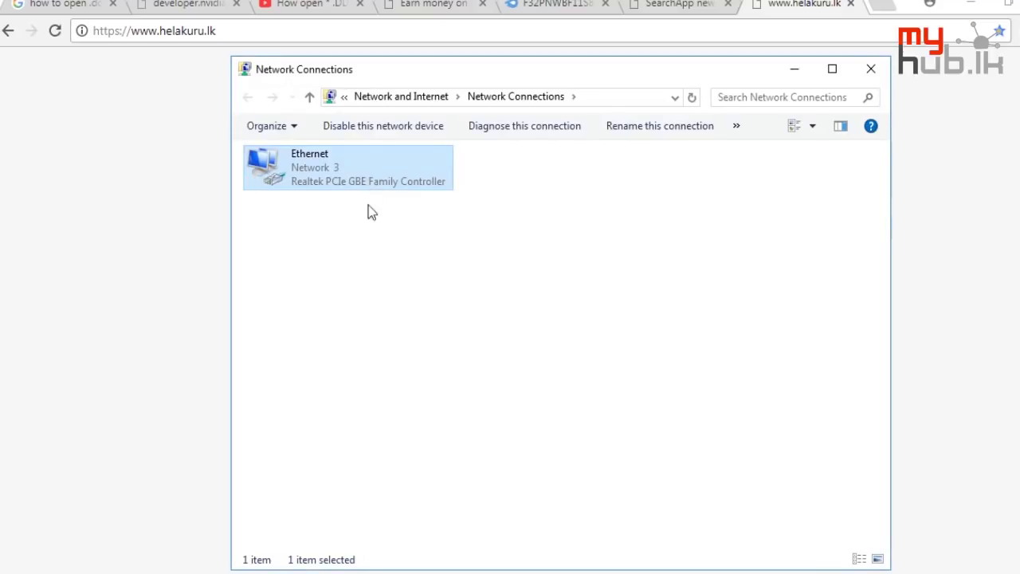
Reload the Helakuru page now that the network is connected
left_click(426, 571)
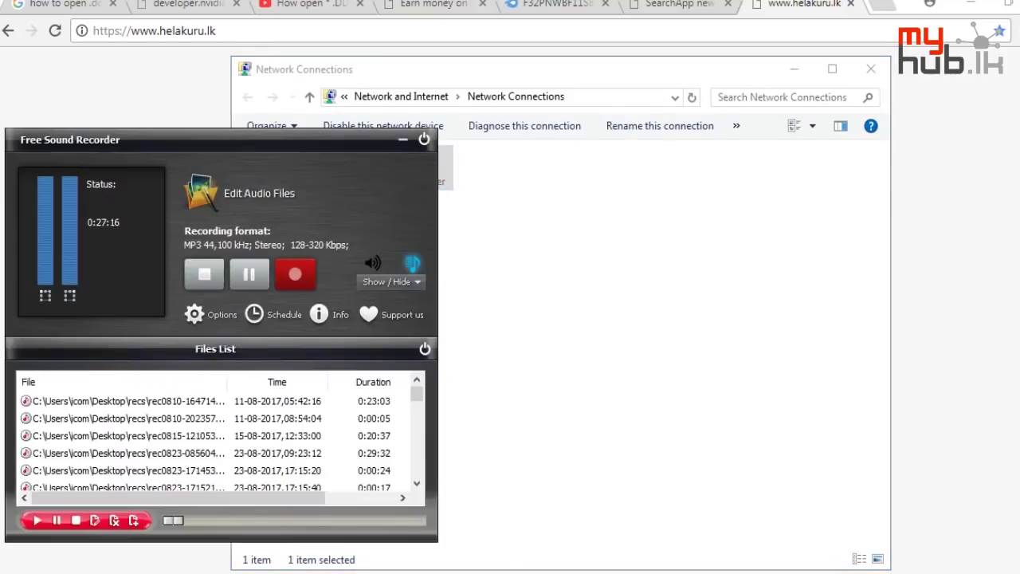
left_click(426, 570)
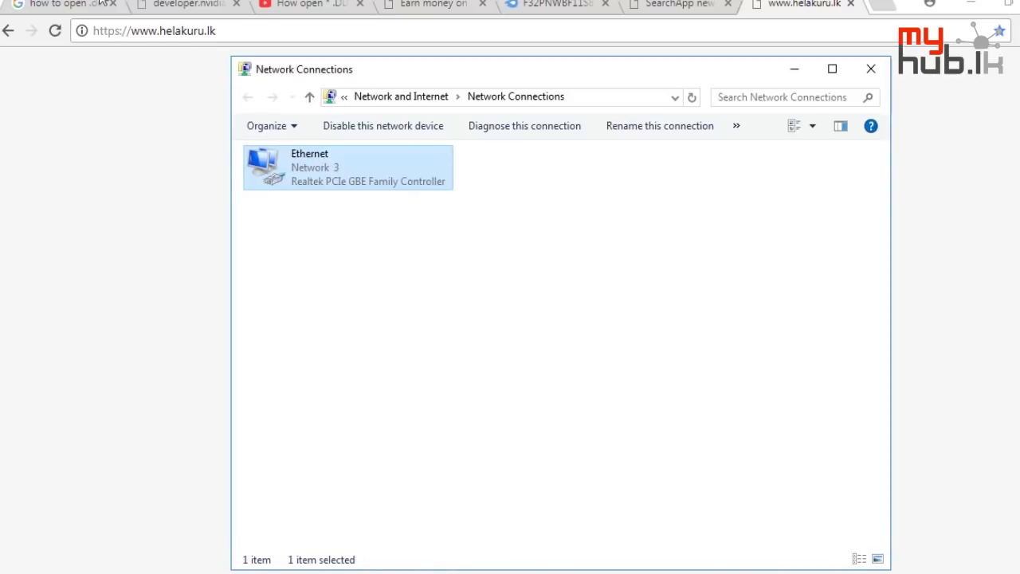
left_click(56, 32)
left_click(56, 32)
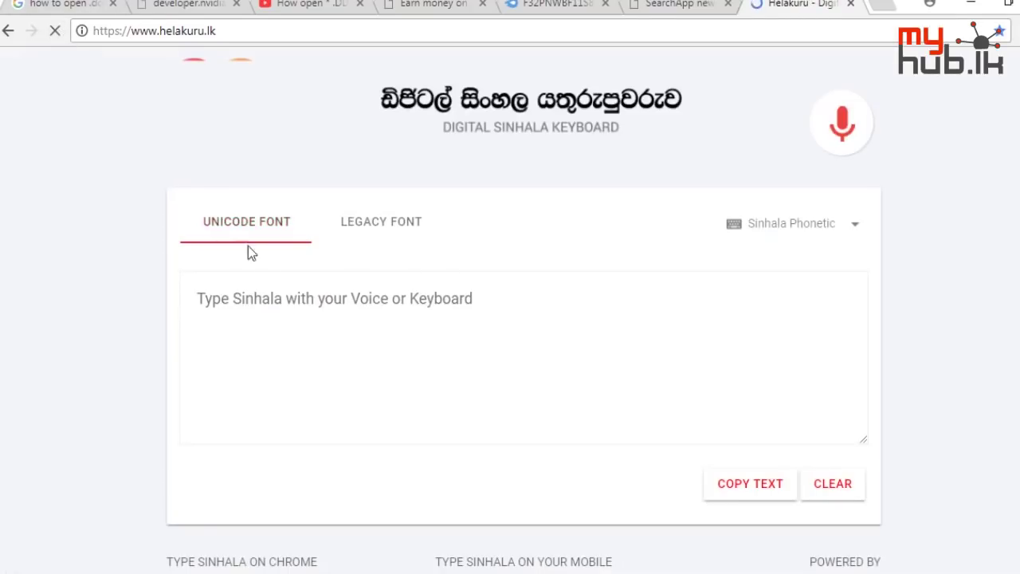
Convert 'patan ganna' (පටන් ගන්න) to Helakuru's legacy Sinhala font and select the result for copying
left_click(290, 302)
type("patan")
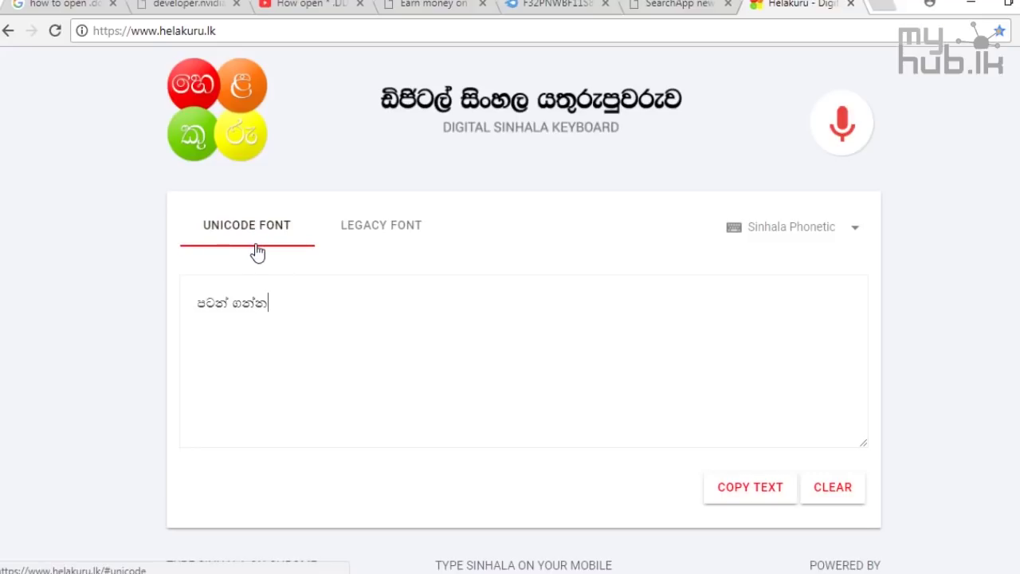
left_click(364, 230)
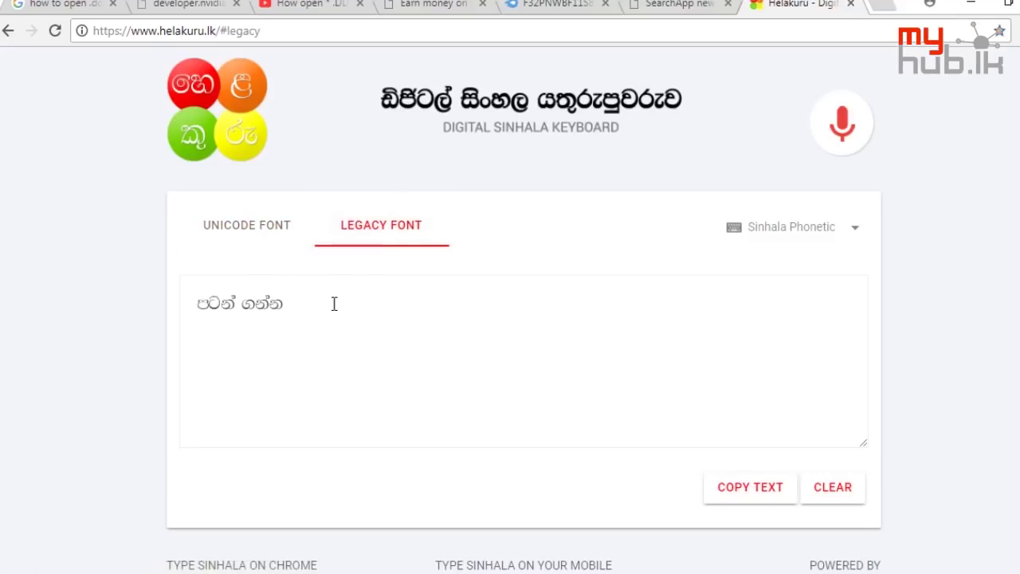
left_click_drag(324, 310, 80, 330)
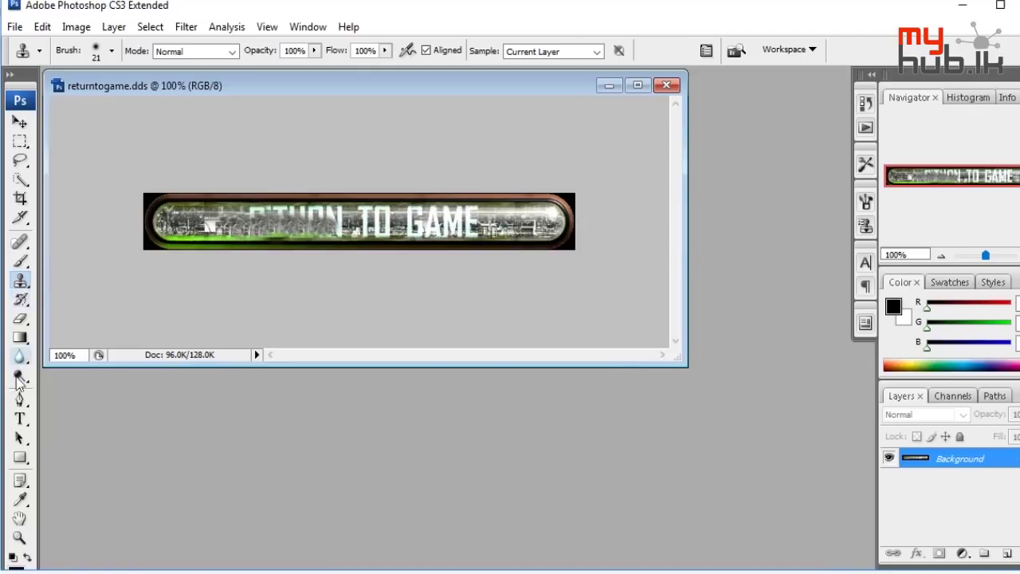
Paste the copied Sinhala text as a new text layer on the return-to-game button
left_click(20, 419)
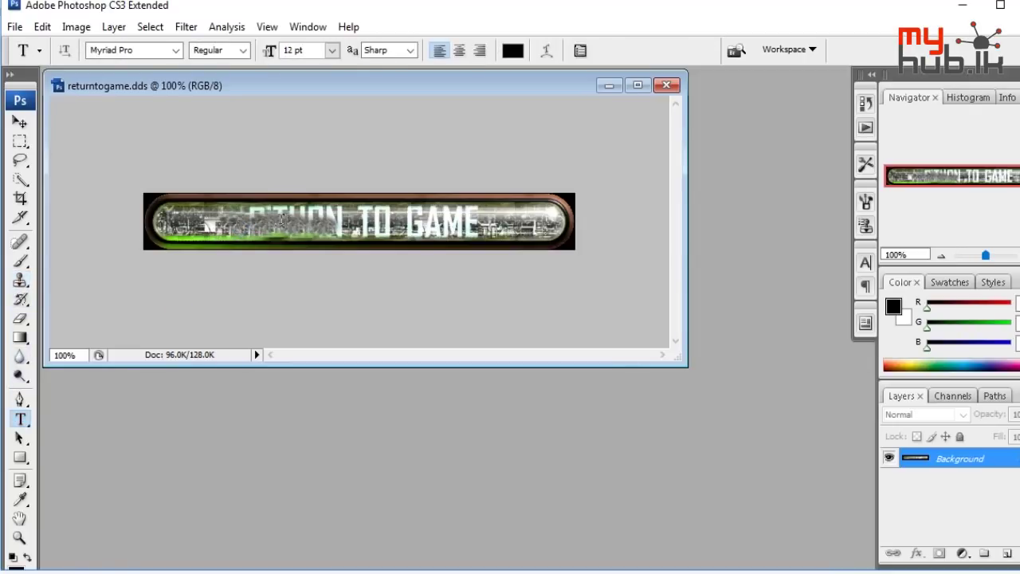
left_click(250, 223)
type("moka .kak")
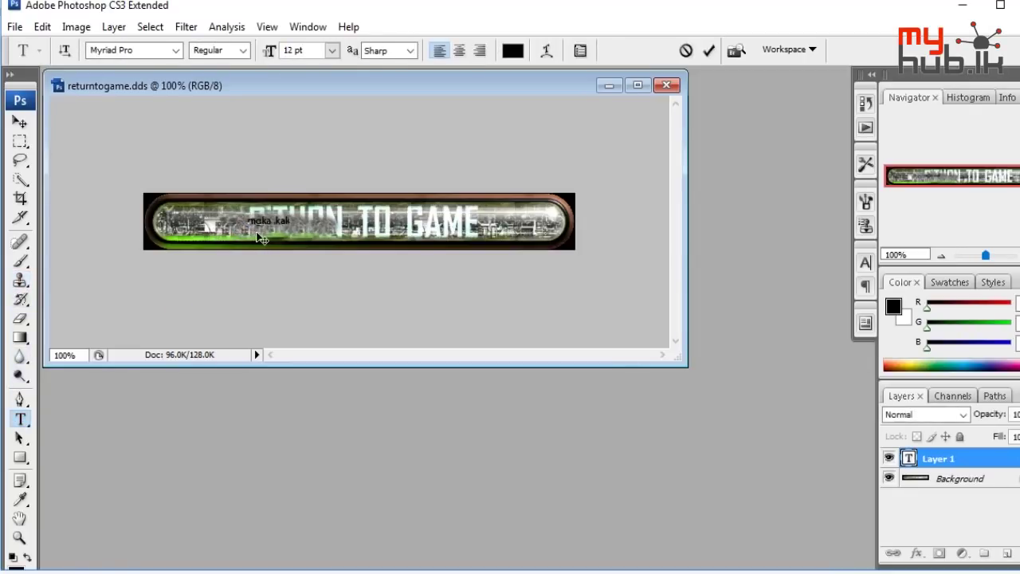
key("ctrl+a")
Set the text to FMGemunu at 50 pt and commit it
left_click(142, 50)
type("FMGemunu")
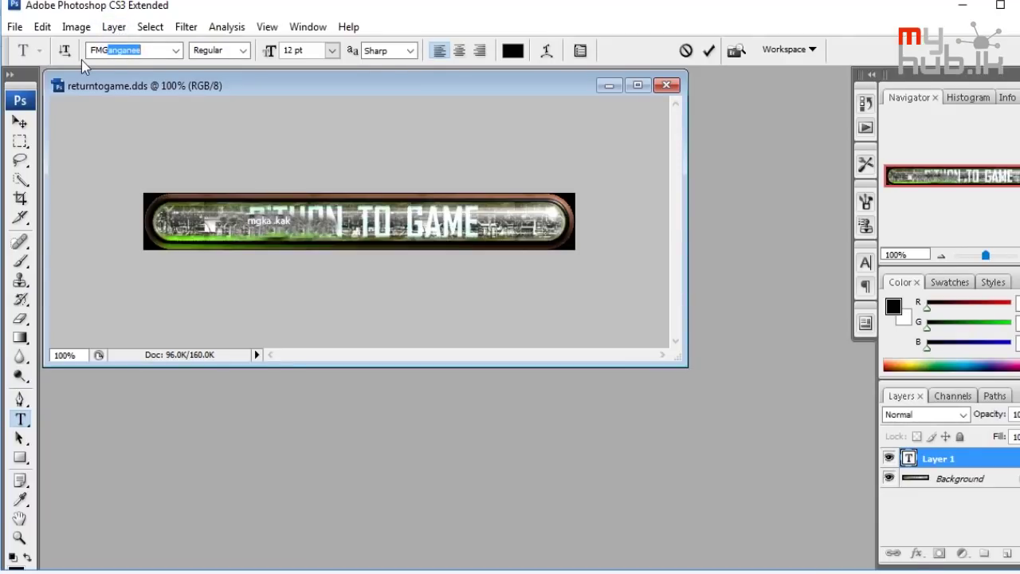
key("Return")
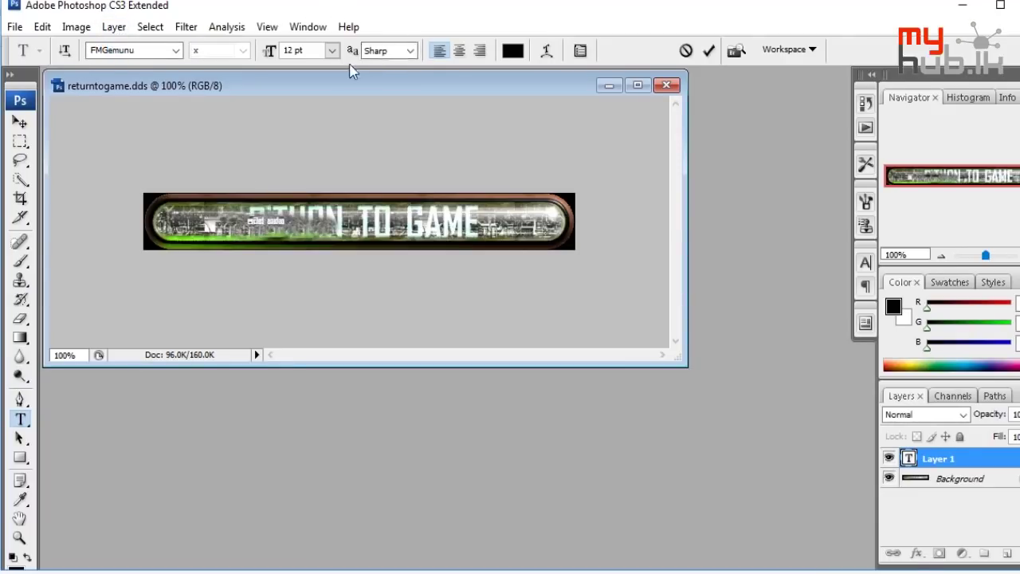
left_click(268, 51)
type("50")
key("Return")
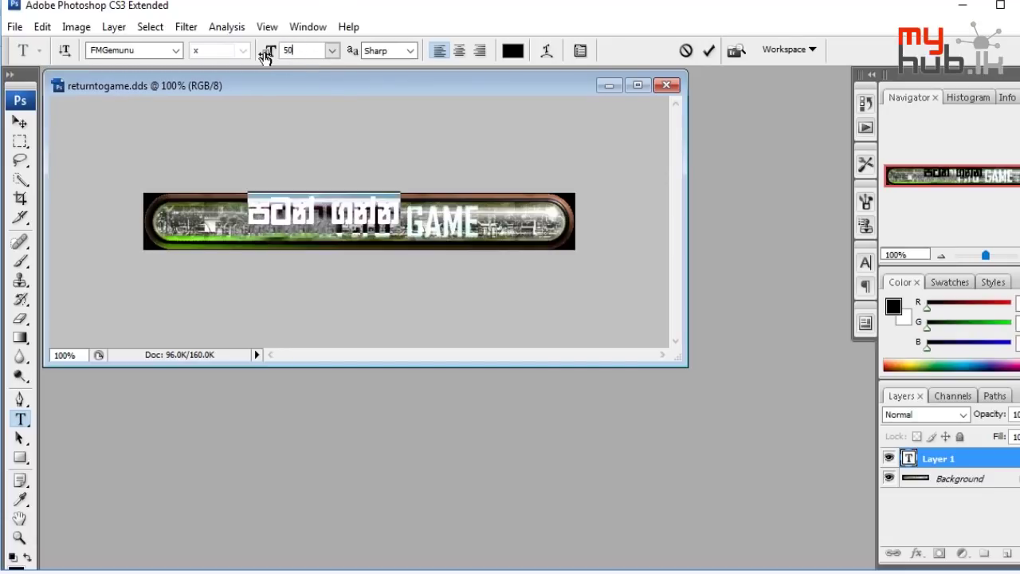
left_click(19, 124)
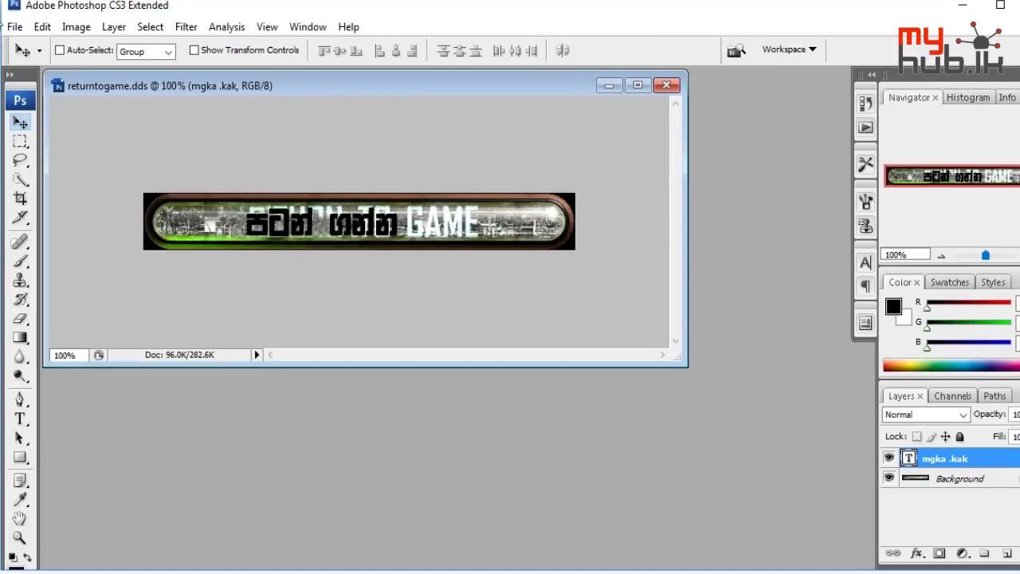
Save the banner to the Desktop as 'returntogame copy.dds' in DXT3 DDS format
left_click(14, 26)
left_click(64, 227)
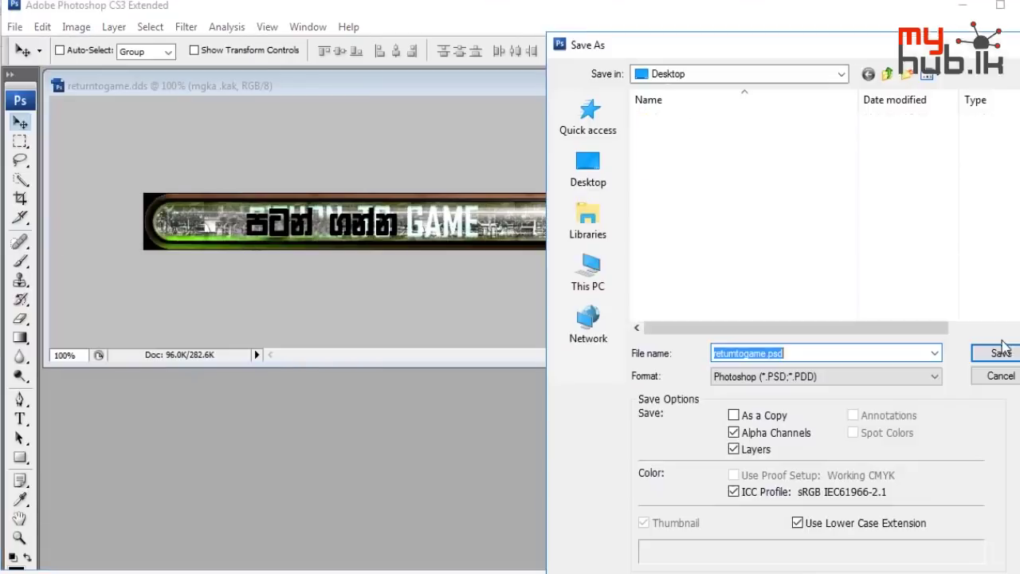
left_click(767, 376)
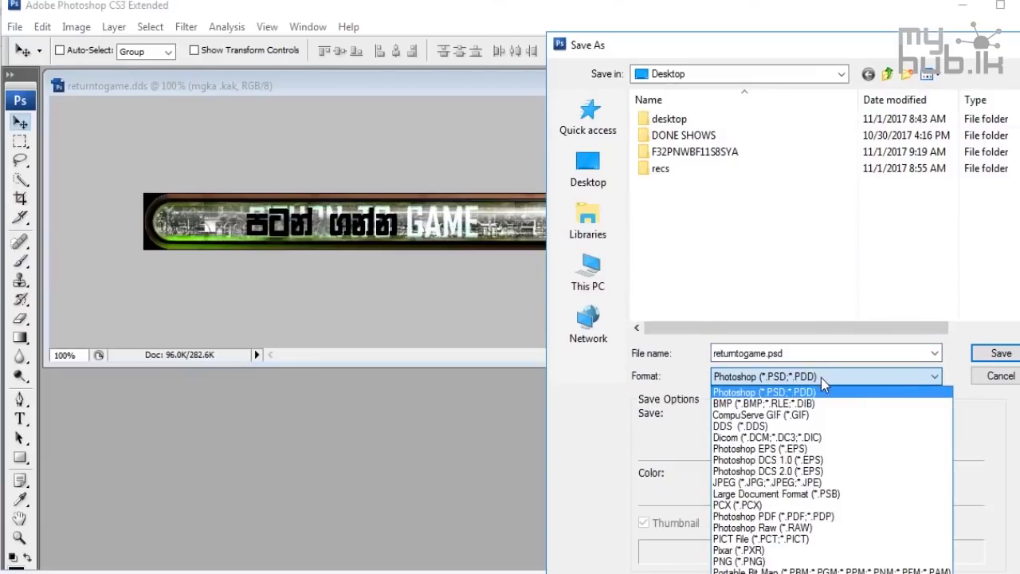
left_click(765, 426)
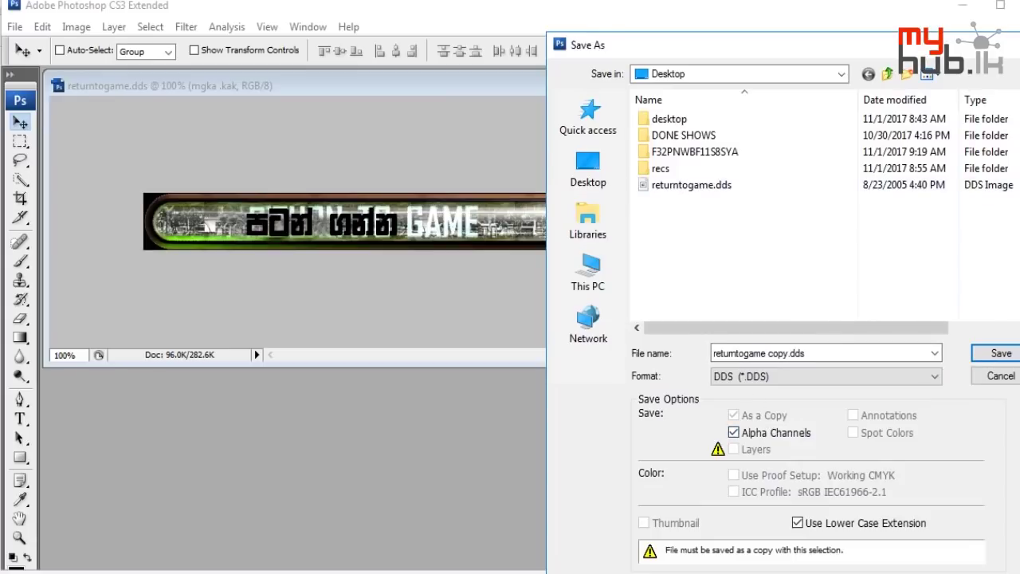
left_click(1001, 353)
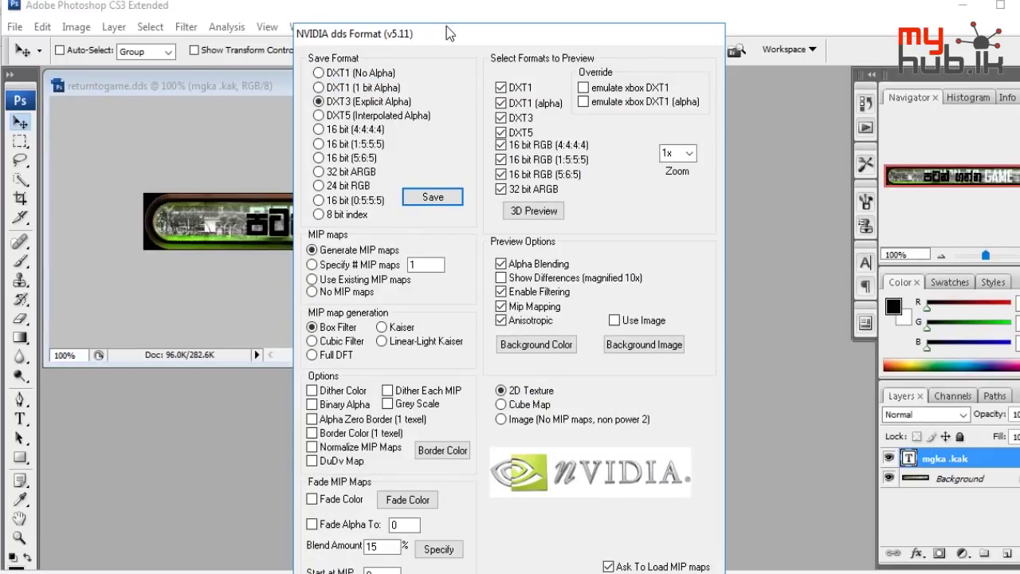
left_click_drag(447, 16, 463, 1)
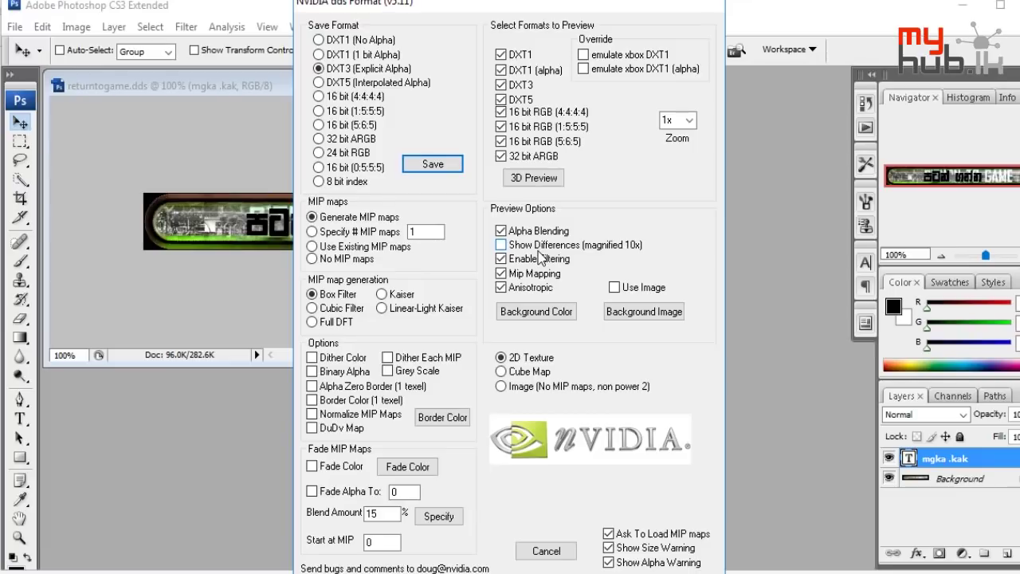
left_click(426, 164)
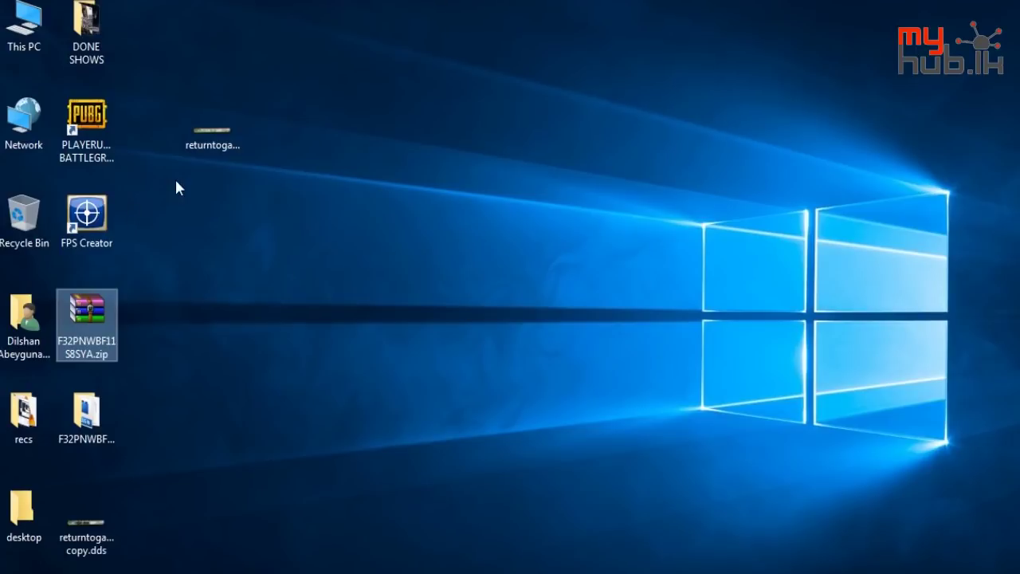
left_click(102, 544)
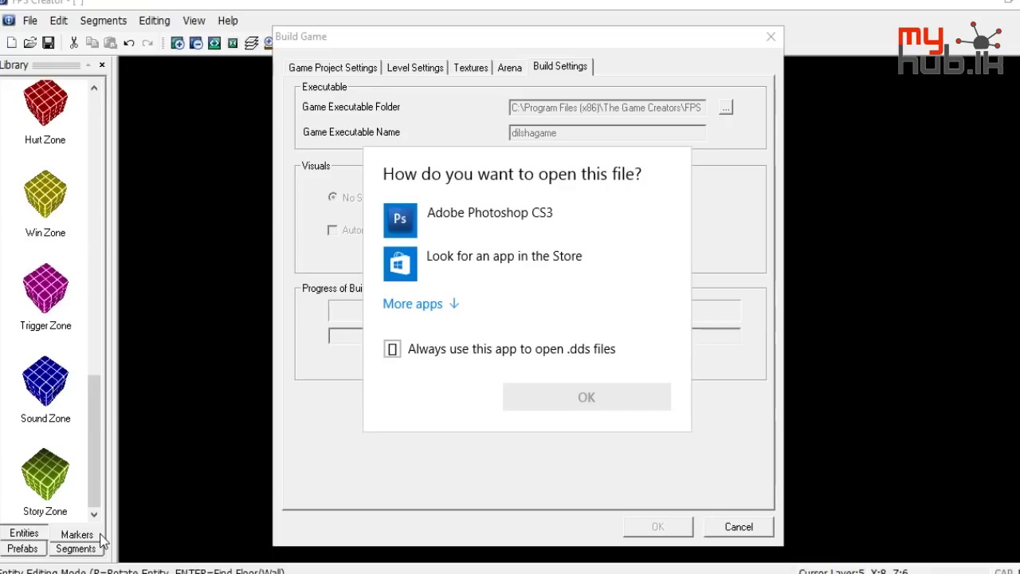
left_click(626, 499)
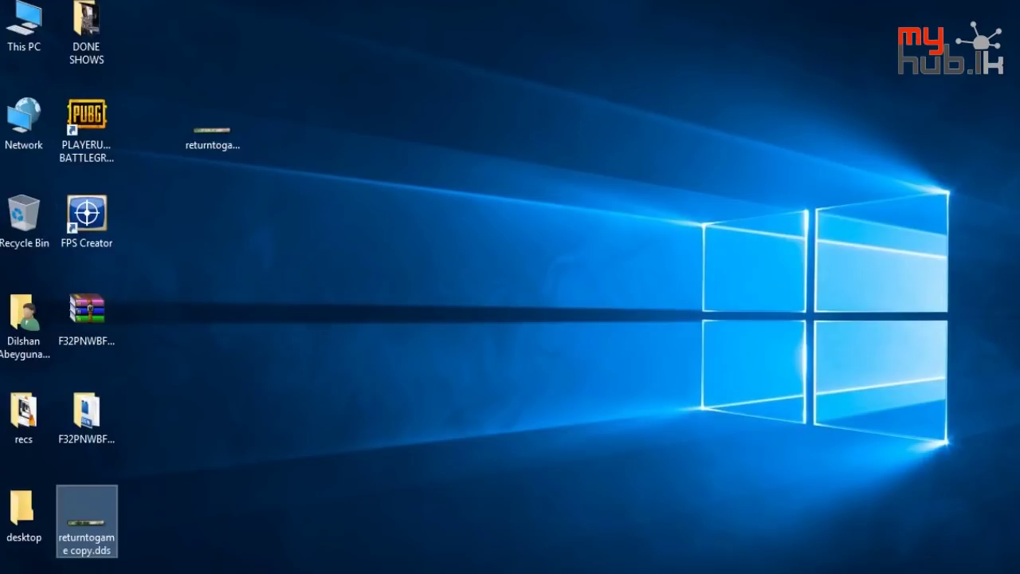
left_click_drag(60, 504, 169, 281)
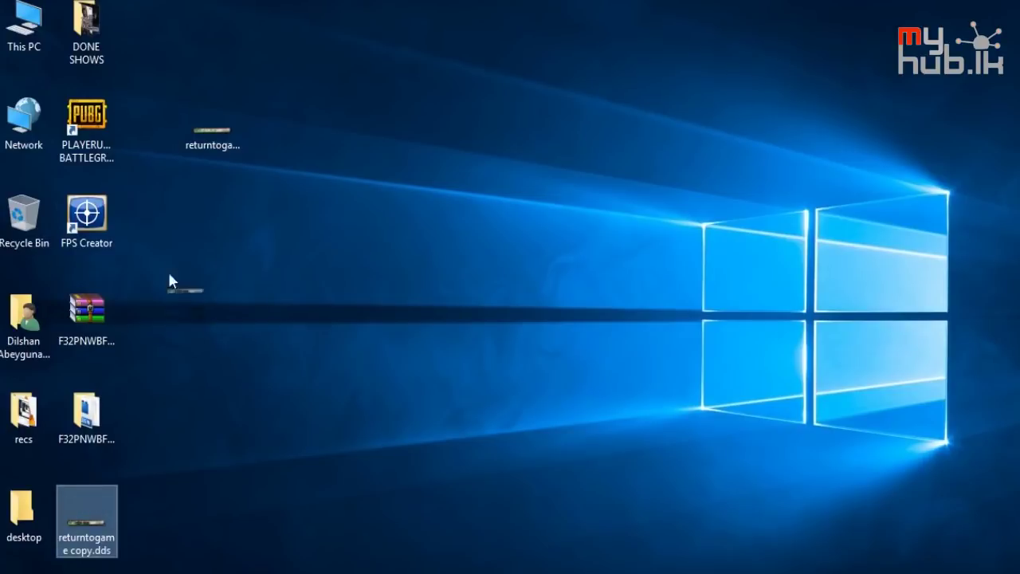
left_click_drag(202, 176, 211, 194)
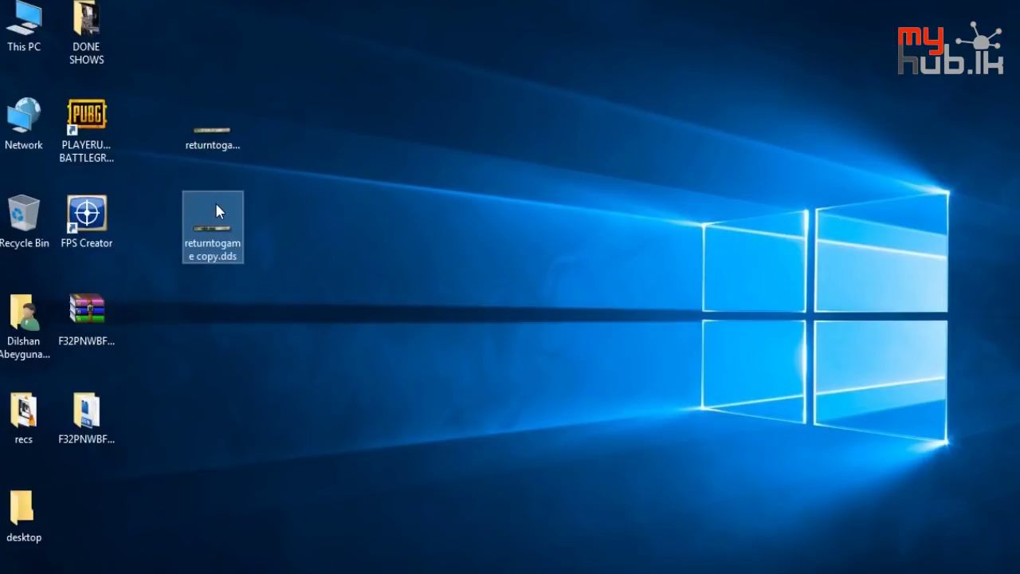
mouse_move(216, 208)
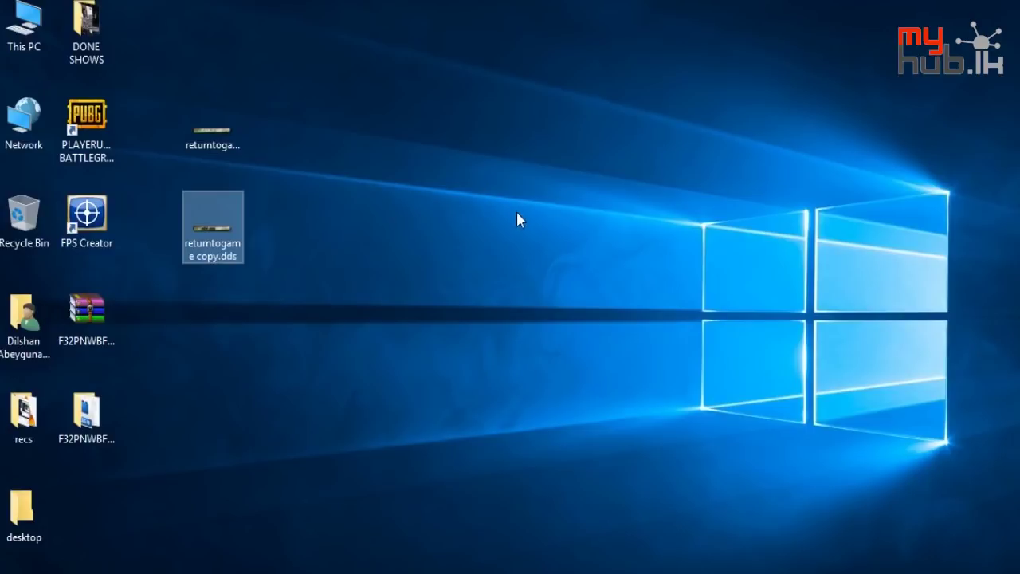
right_click(517, 213)
mouse_move(712, 253)
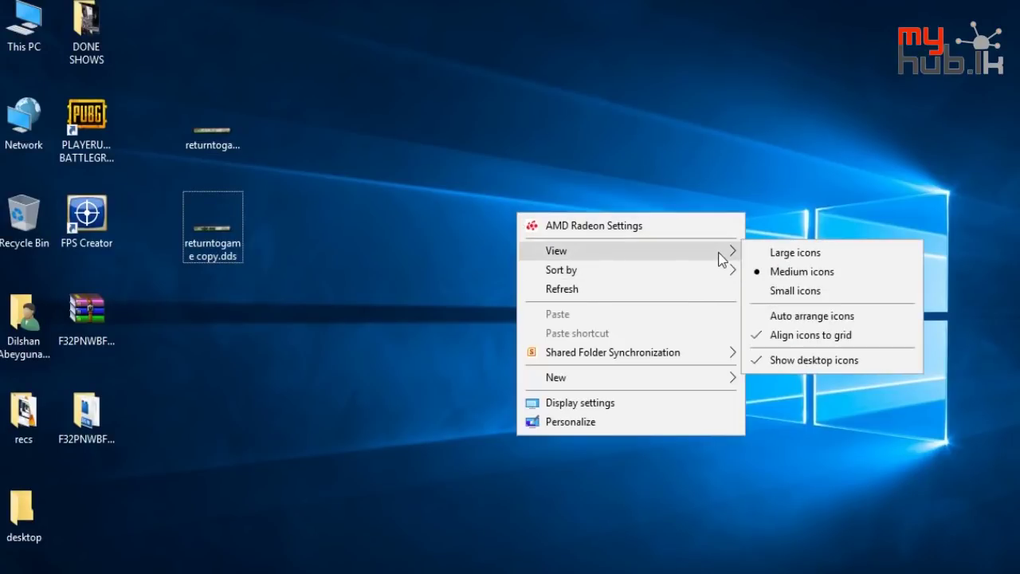
left_click(773, 252)
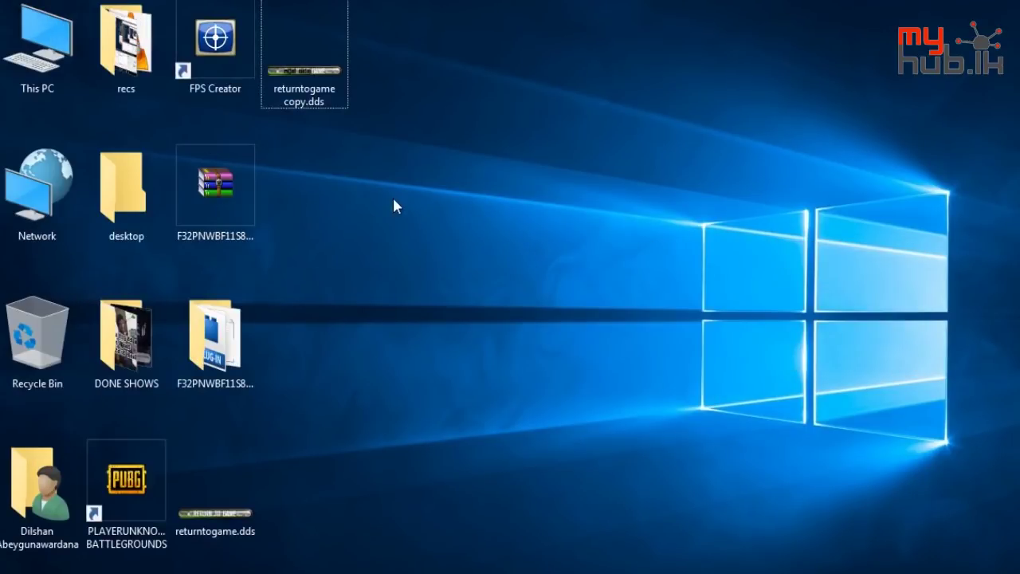
left_click_drag(215, 490, 302, 141)
left_click(333, 56, "ctrl")
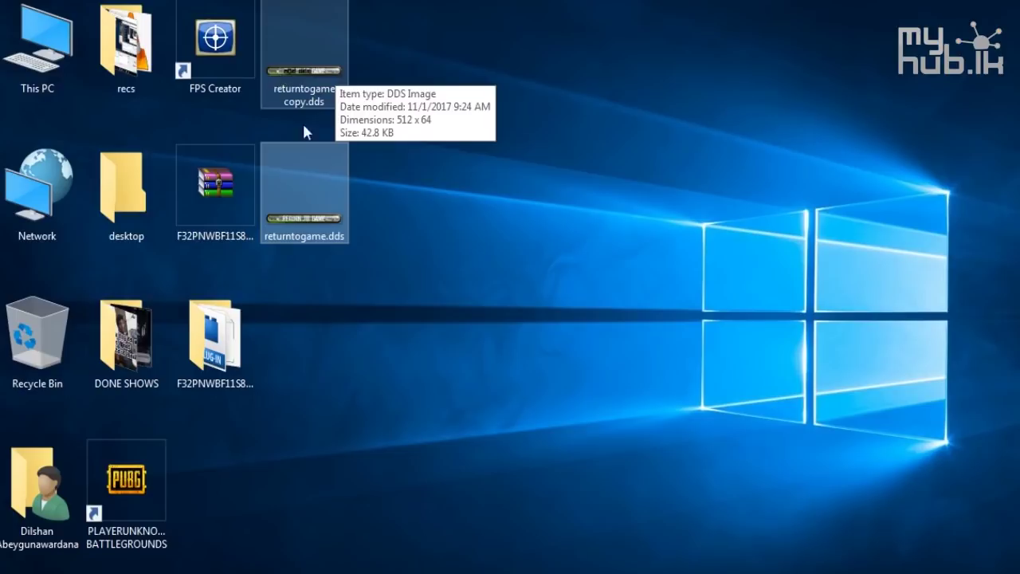
left_click(340, 216)
left_click(240, 214, "ctrl")
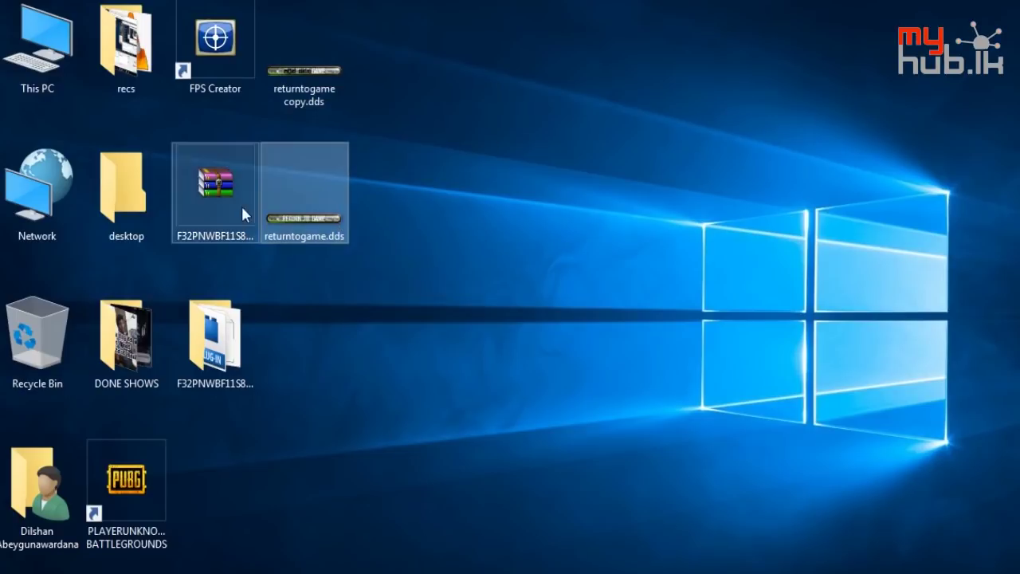
left_click(240, 214, "ctrl")
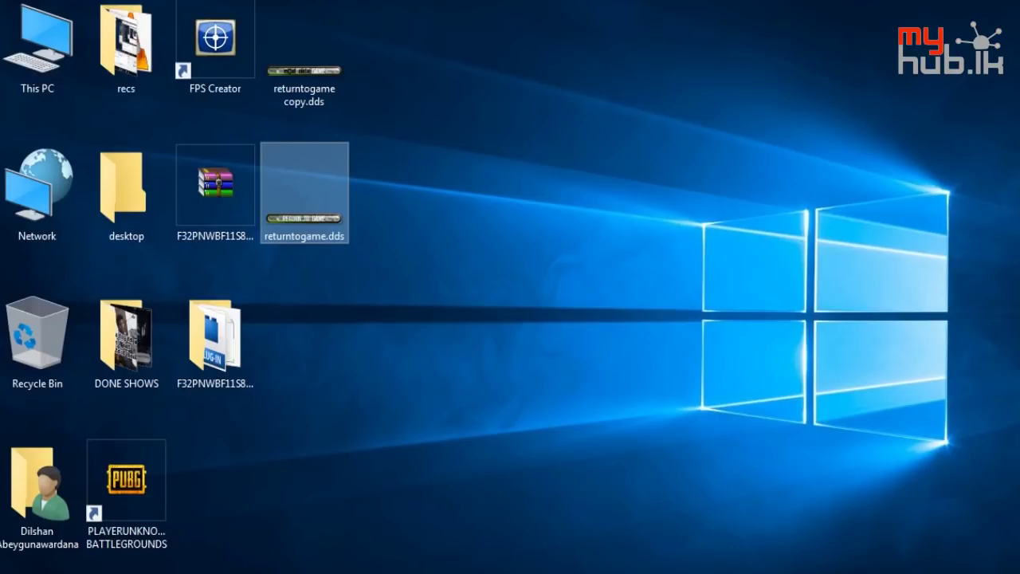
right_click(809, 568)
End the FPSC Map Editor process in Task Manager
left_click(867, 494)
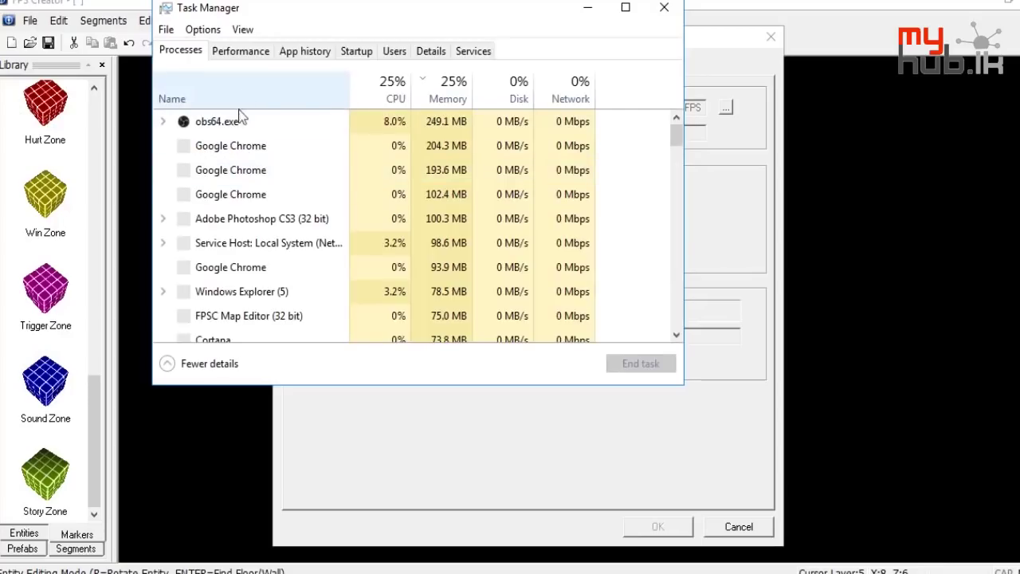
left_click(221, 317)
left_click(642, 367)
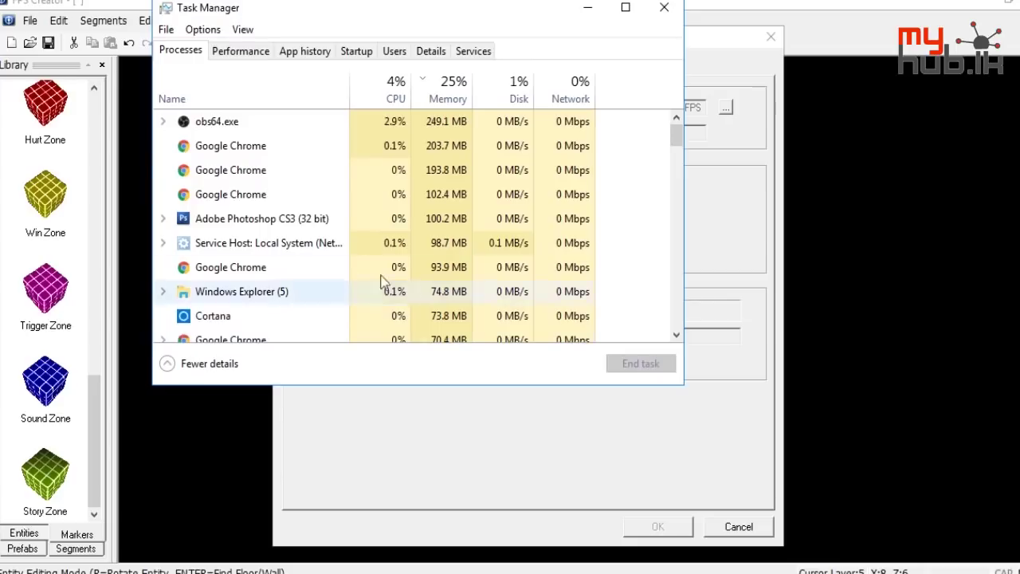
left_click(310, 243)
key("f")
key("f")
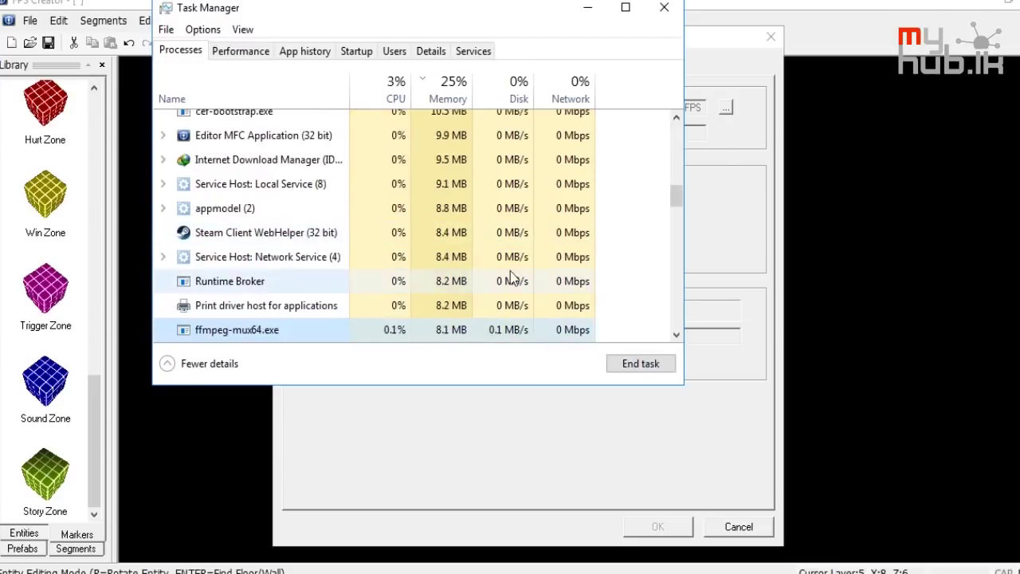
scroll(509, 275, "up", 8)
scroll(502, 272, "up", 2)
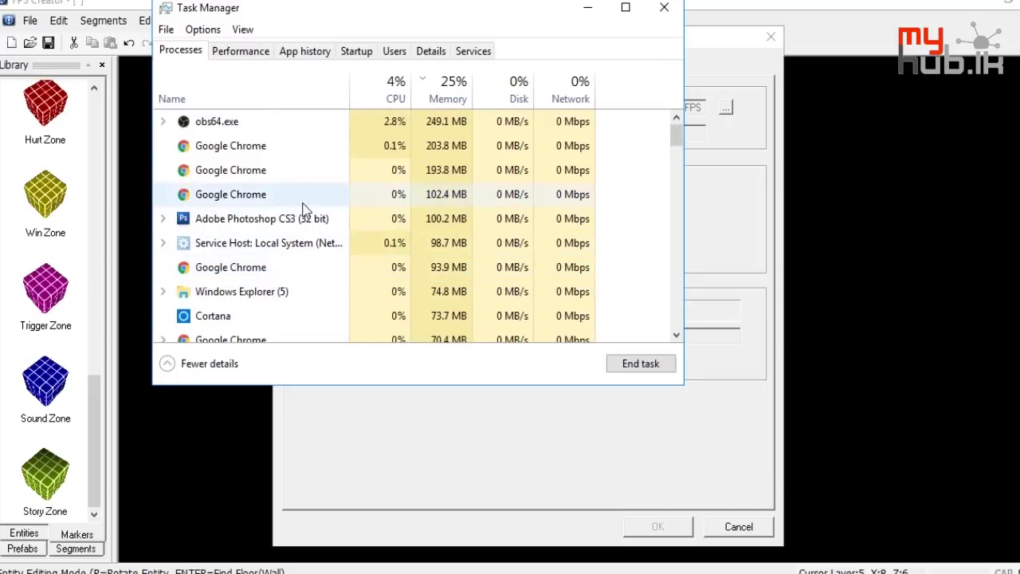
scroll(302, 210, "down", 10)
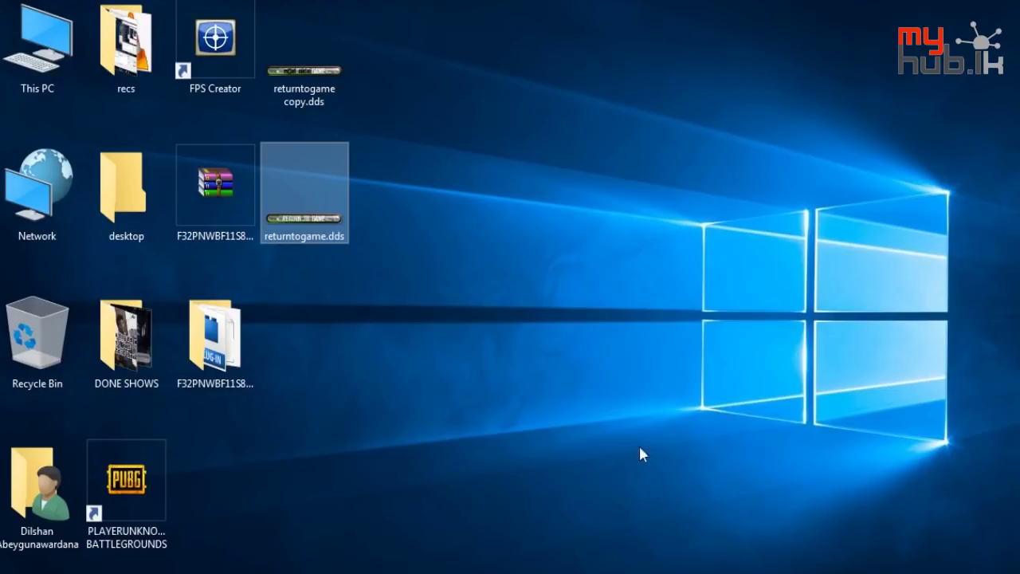
Refresh the desktop, dismiss the crash error, and close Task Manager
right_click(630, 422)
left_click(694, 277)
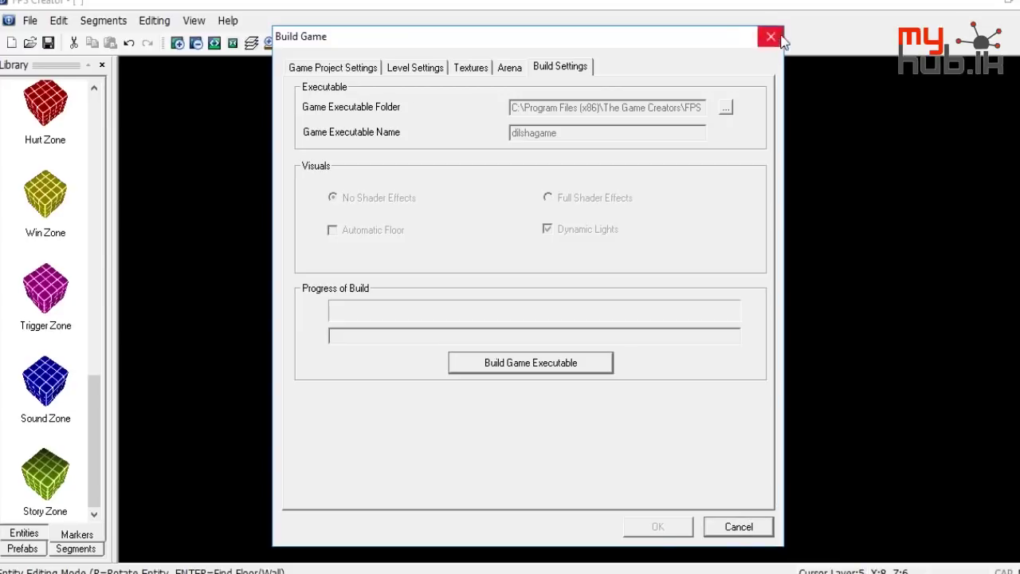
left_click(940, 48)
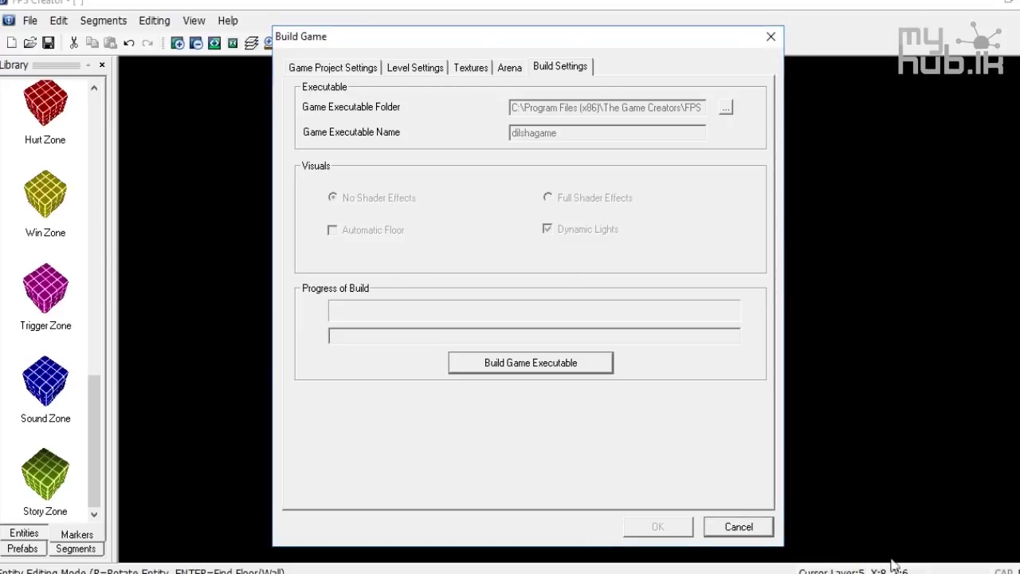
key("ctrl+shift+Escape")
left_click(707, 250)
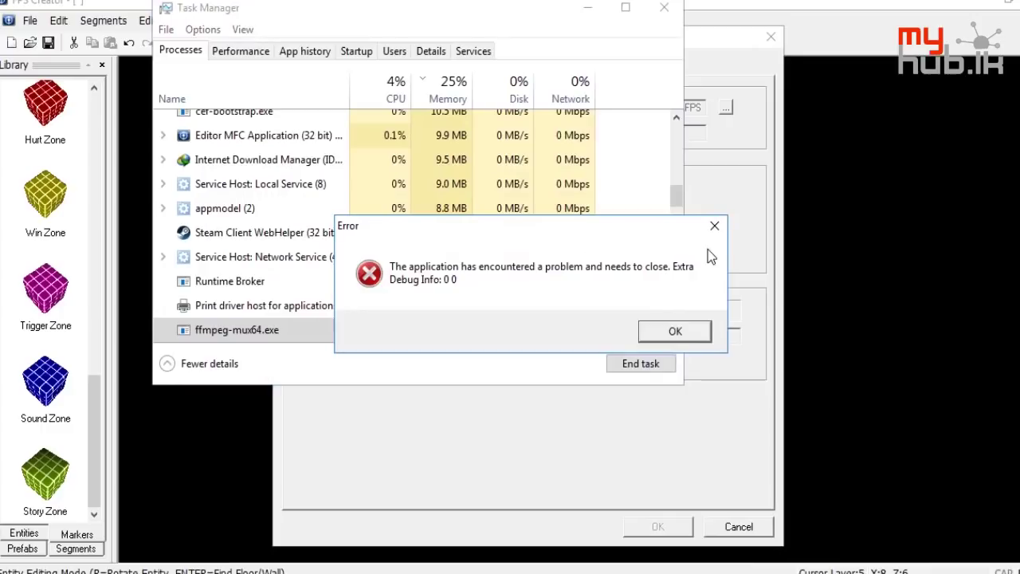
left_click(694, 327)
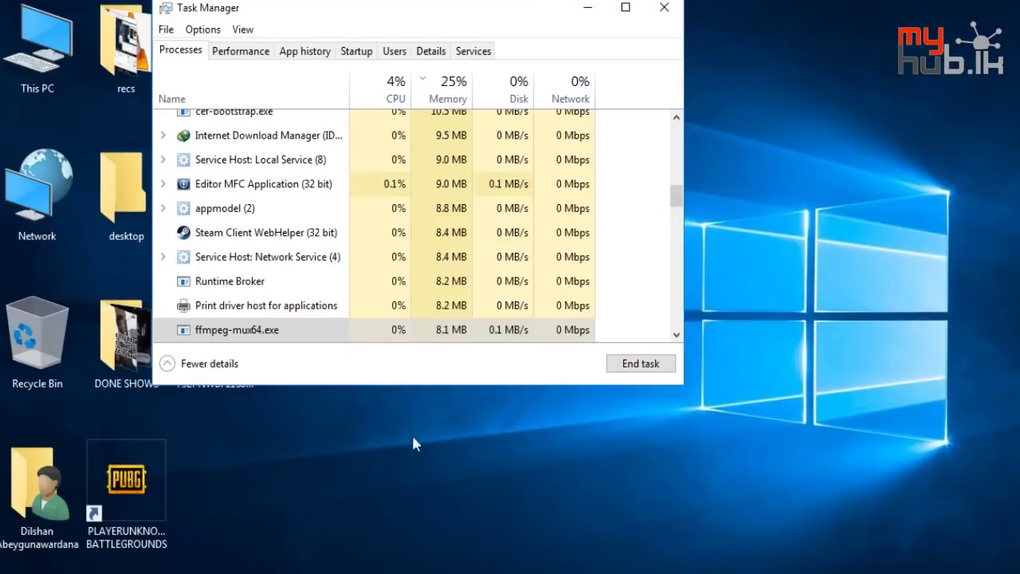
left_click(661, 8)
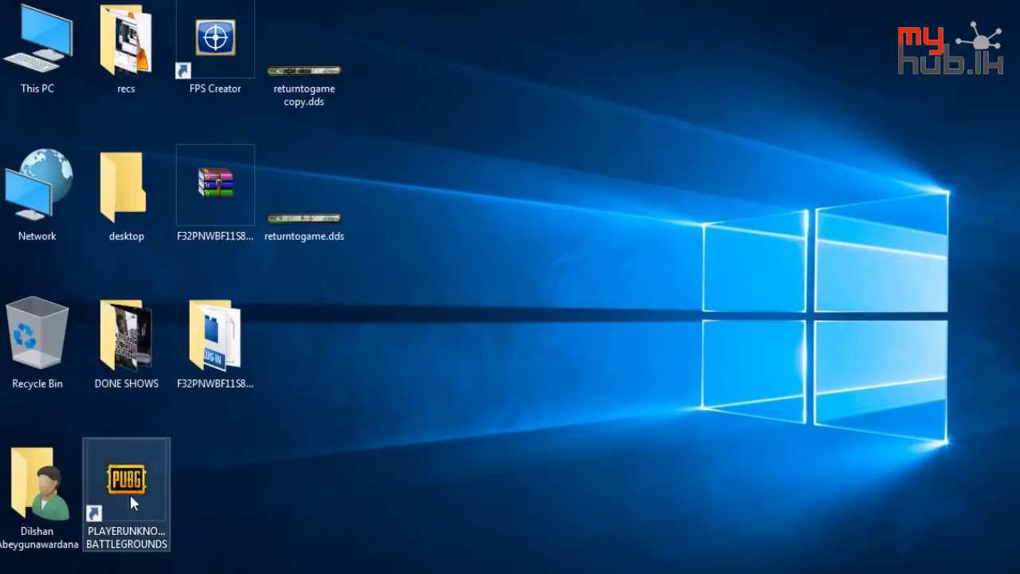
Relaunch FPS Creator and paint a ground floor segment across the map grid
double_click(233, 68)
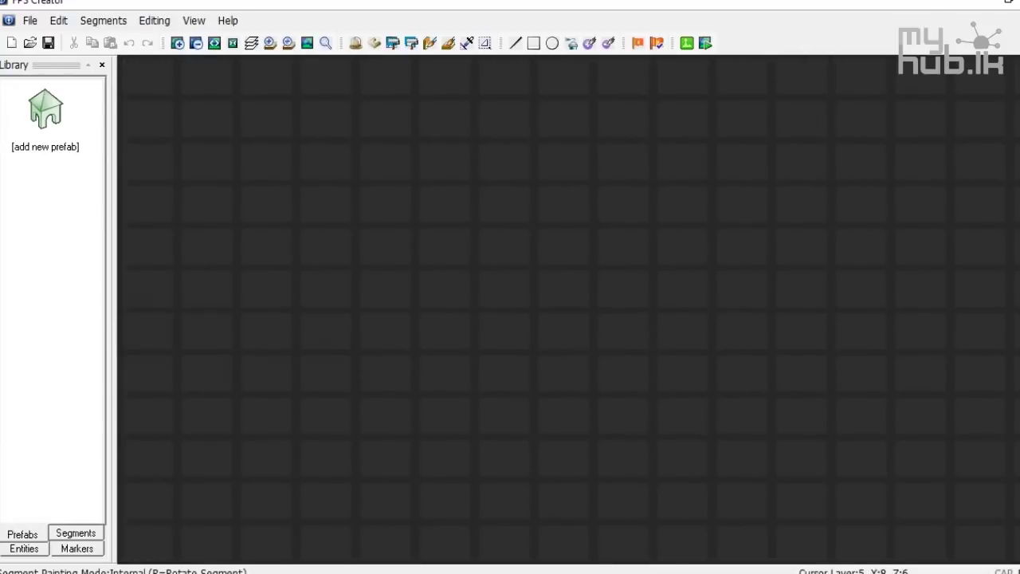
left_click(67, 536)
mouse_move(223, 269)
left_mouse_down()
mouse_move(387, 275)
mouse_move(532, 334)
mouse_move(391, 294)
mouse_move(462, 278)
mouse_move(501, 332)
mouse_move(365, 278)
left_mouse_up()
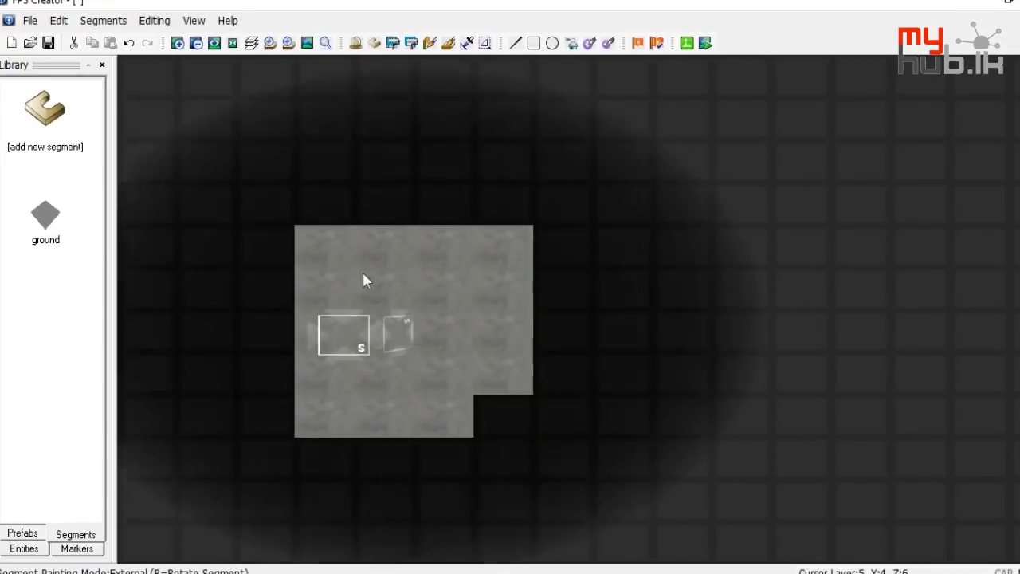
Open File > Build Game and show its Level Settings page
left_click(29, 20)
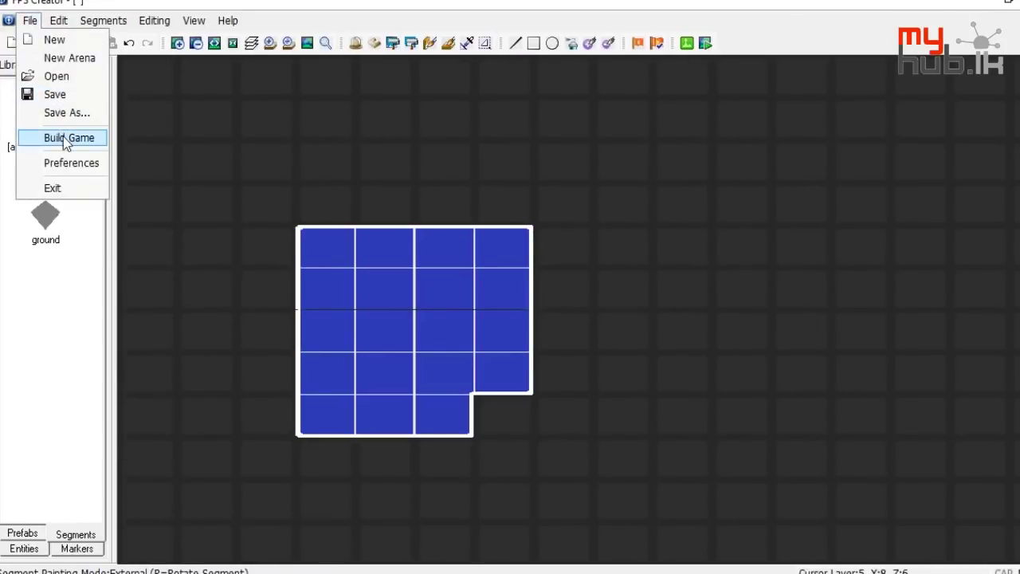
left_click(63, 137)
left_click(429, 66)
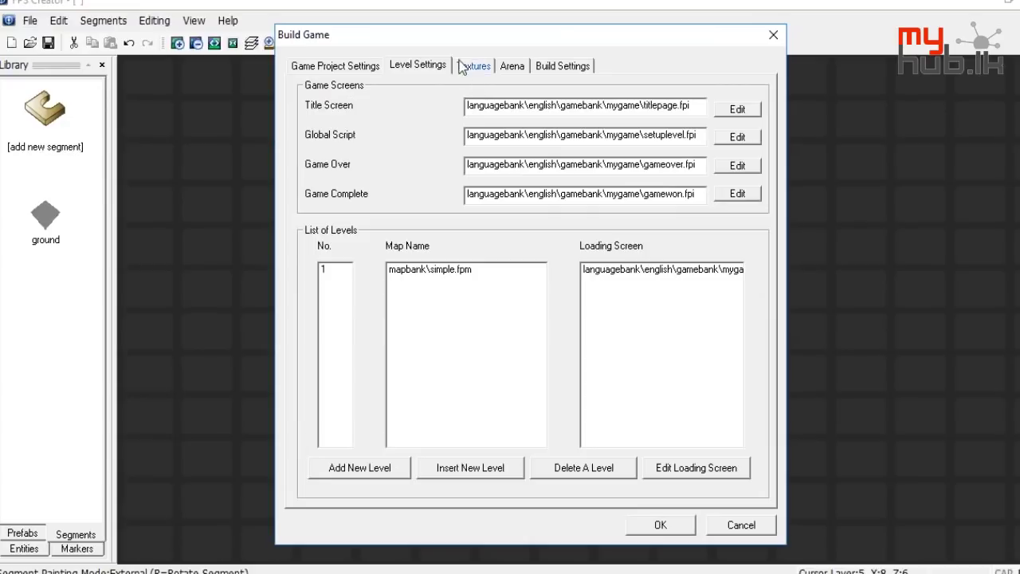
In the Title Screen settings, set Exit Game Button to the Desktop's returntogame copy.dds and preview it
left_click(737, 109)
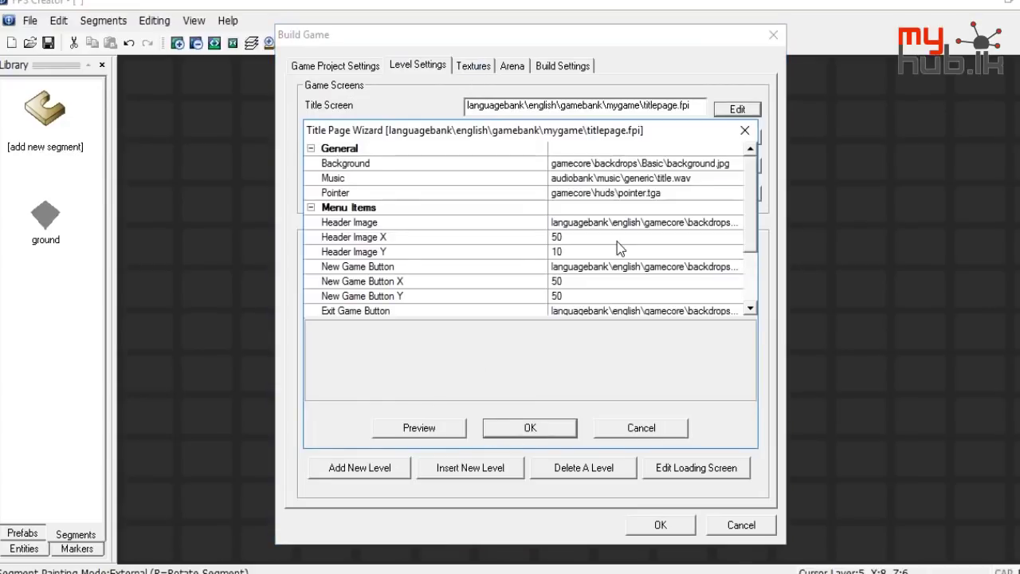
scroll(616, 242, "down", 2)
left_click(732, 238)
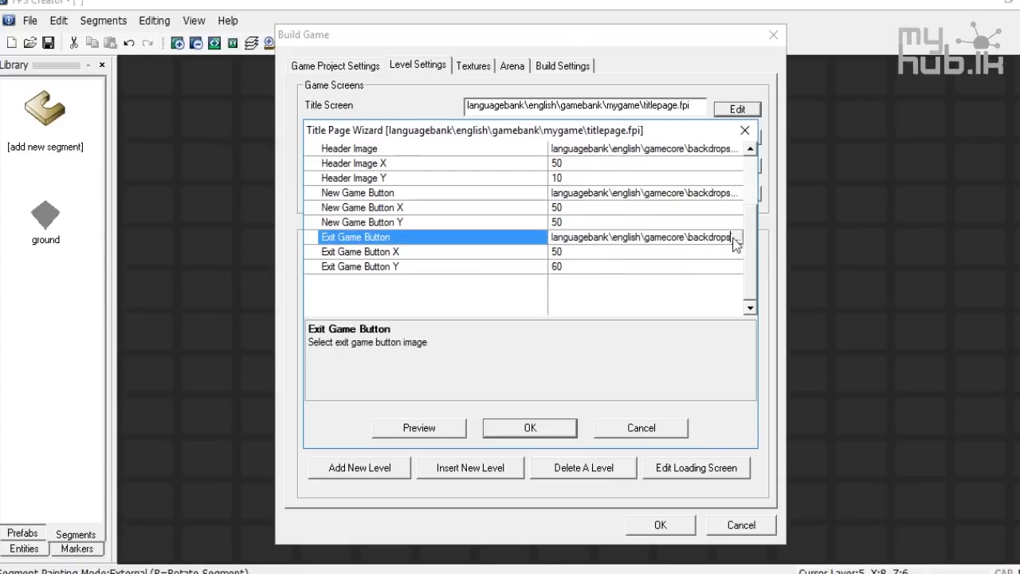
left_click(735, 238)
left_click(617, 206)
left_click(617, 205)
left_click(617, 205)
left_click(617, 206)
left_click(617, 206)
left_click(617, 205)
left_click(617, 206)
left_click(617, 206)
left_click(616, 206)
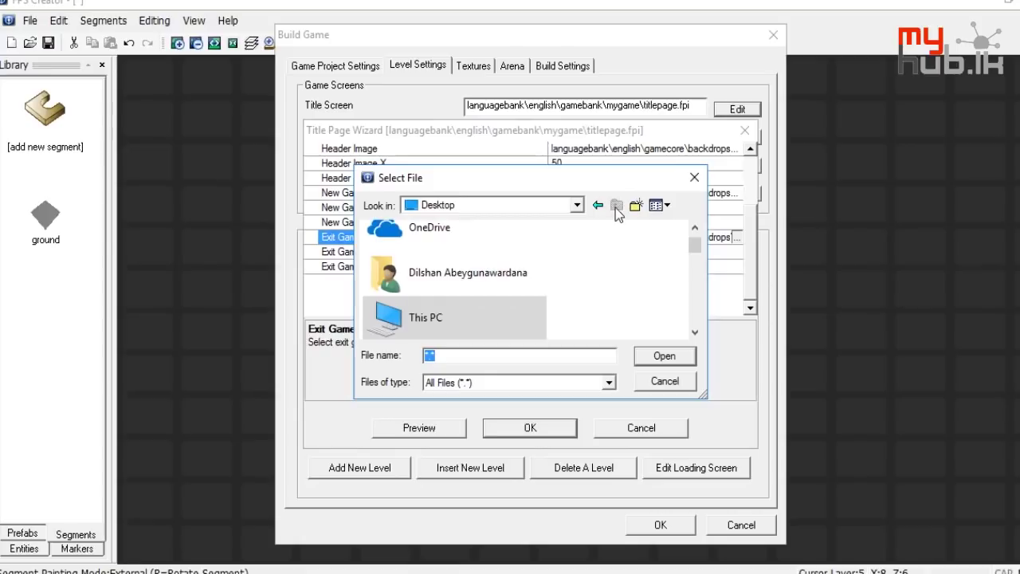
scroll(496, 274, "down", 10)
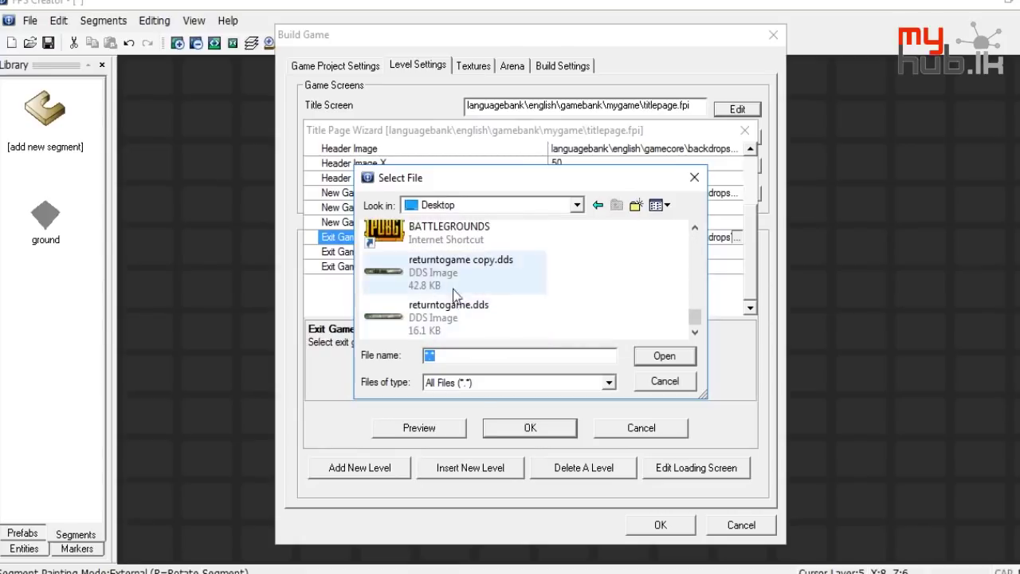
double_click(443, 273)
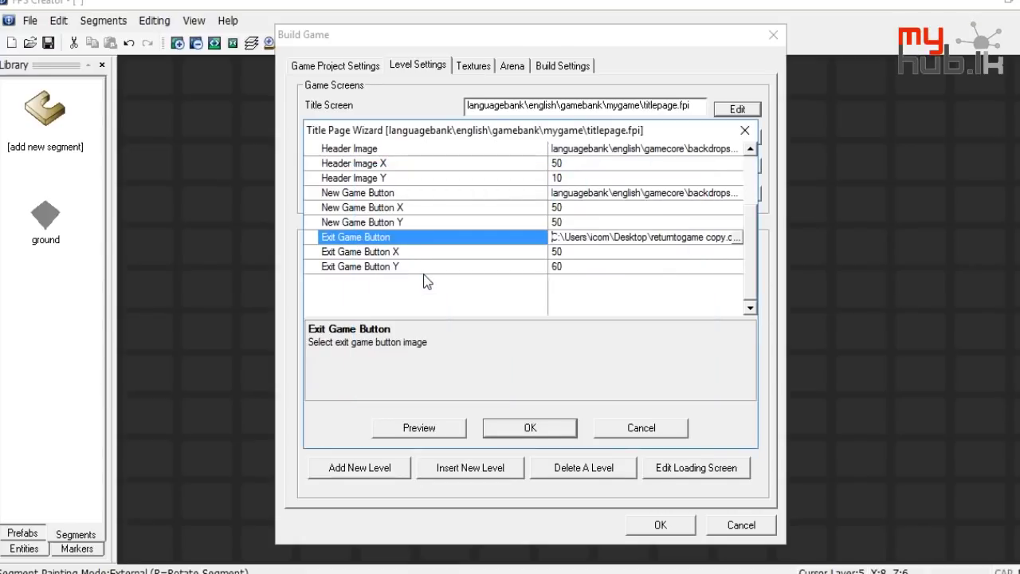
left_click(450, 434)
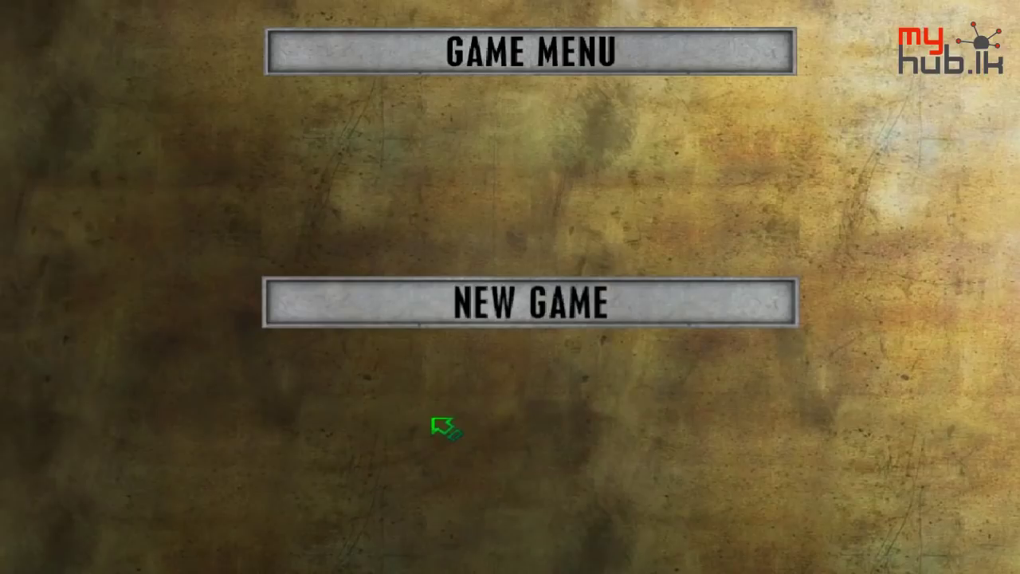
left_click(523, 315)
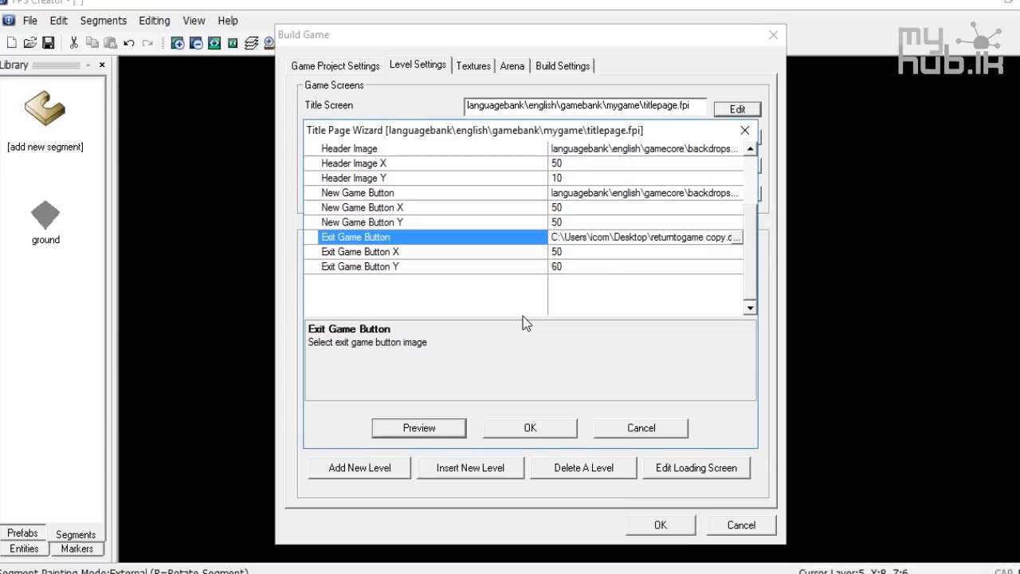
Set Header Image to the Desktop's returntogame.dds and preview the title page again
scroll(684, 233, "up", 2)
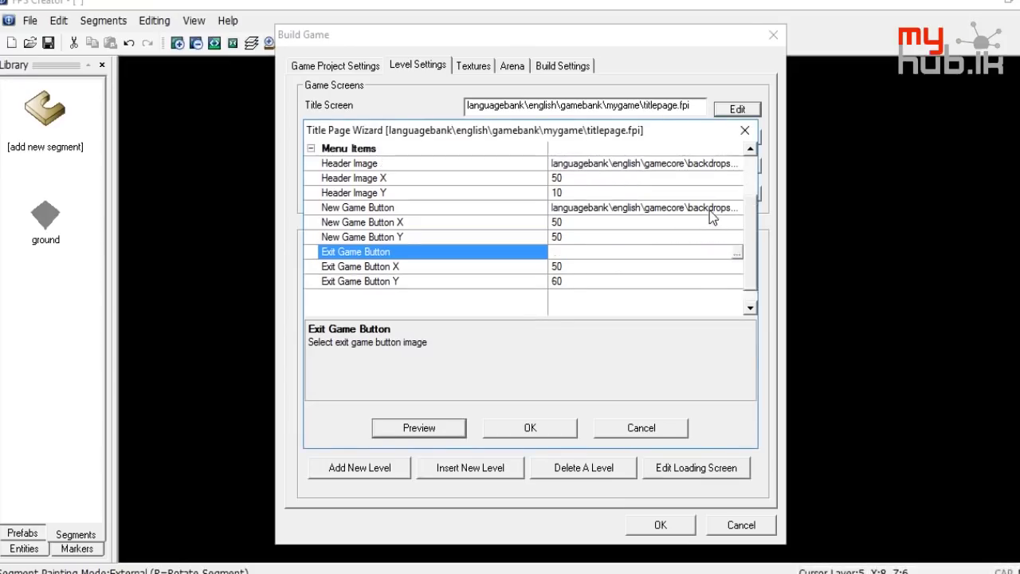
left_click(735, 208)
left_click(736, 208)
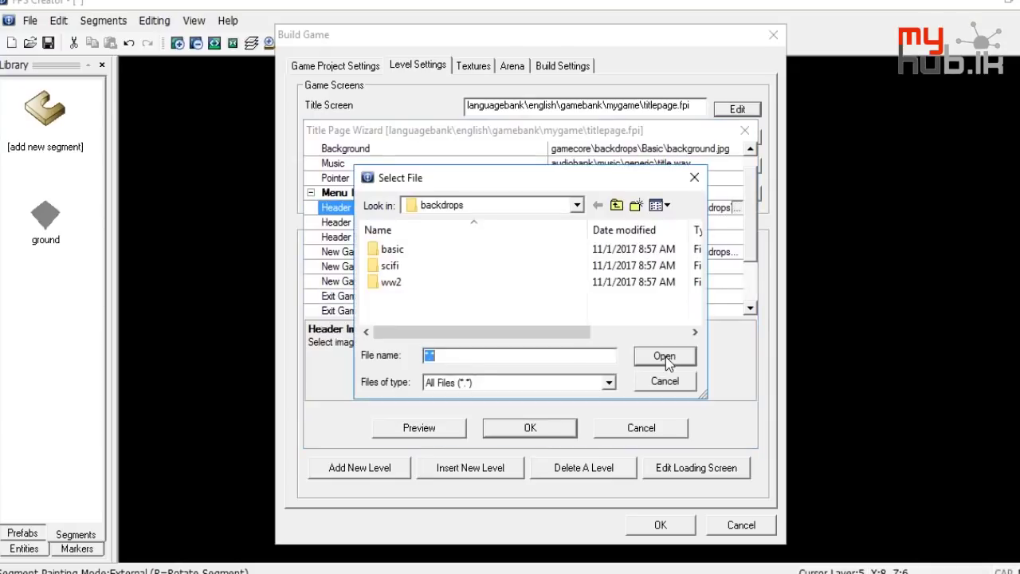
left_click(617, 206)
left_click(617, 205)
left_click(617, 206)
left_click(617, 205)
left_click(617, 205)
left_click(617, 206)
left_click(617, 206)
scroll(473, 287, "down", 3)
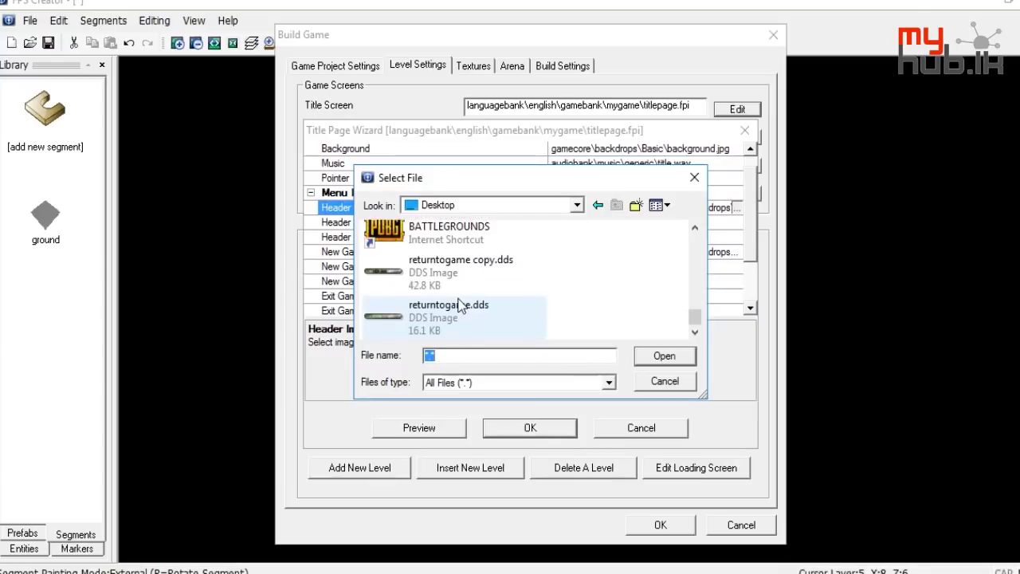
double_click(445, 313)
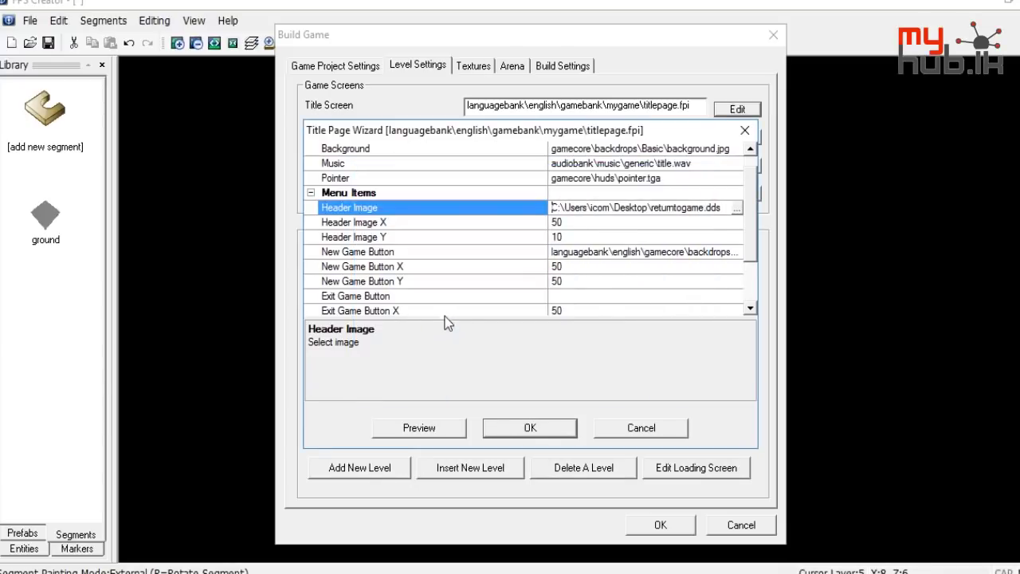
left_click(453, 433)
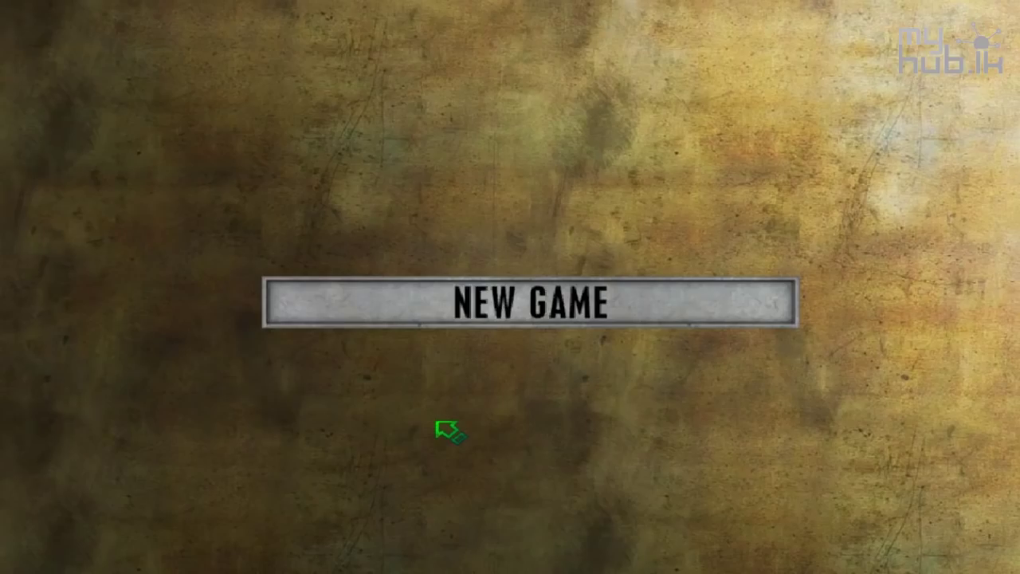
left_click(502, 324)
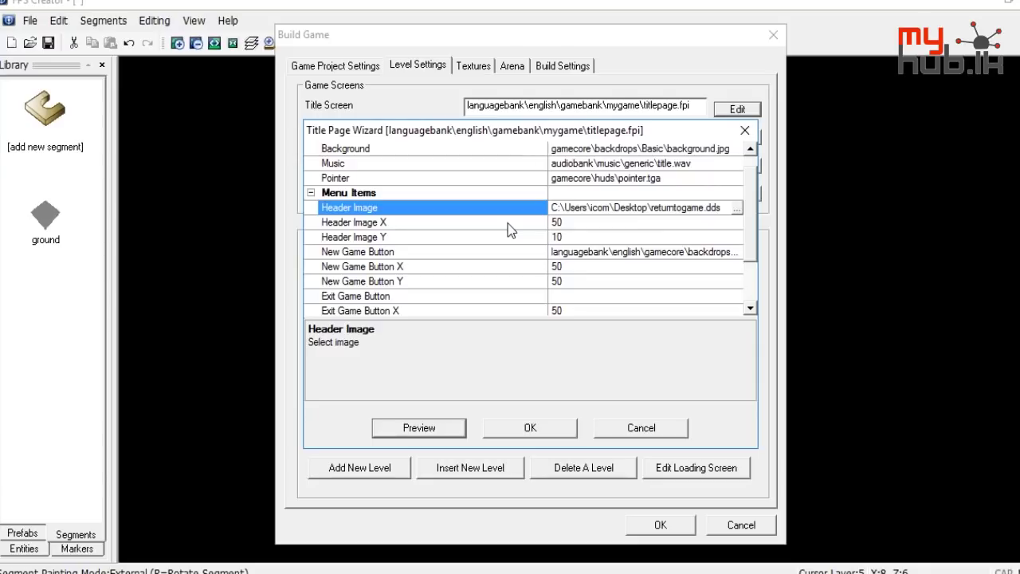
scroll(556, 224, "up", 1)
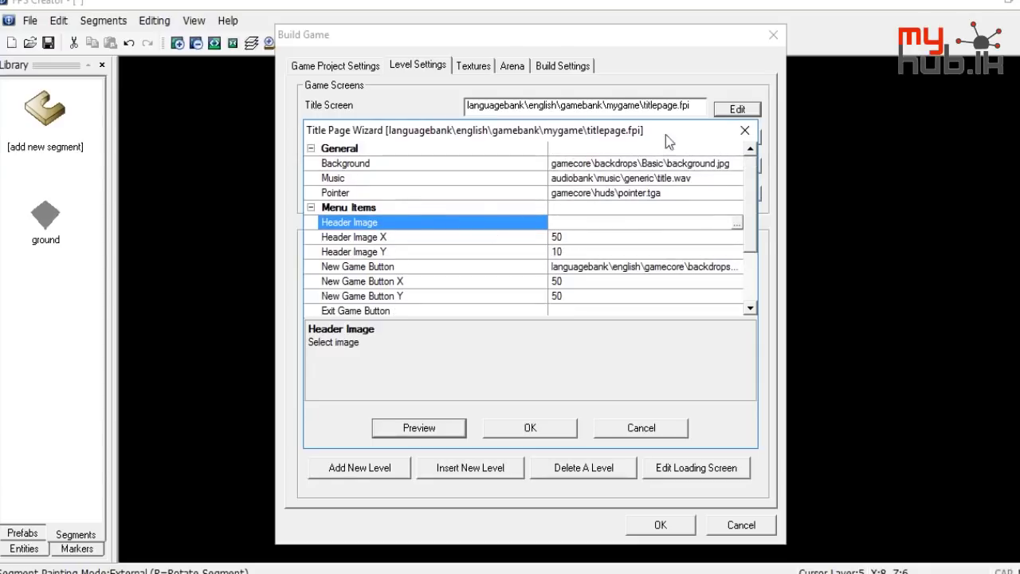
Close the title page settings and open the global script's Setup Wizard at Menu Items
left_click(744, 130)
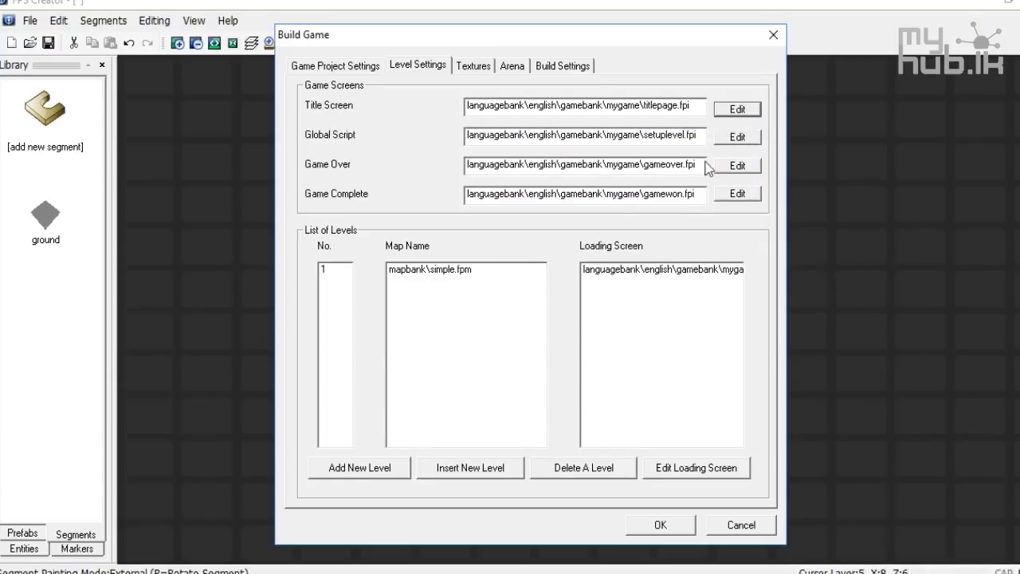
left_click(729, 138)
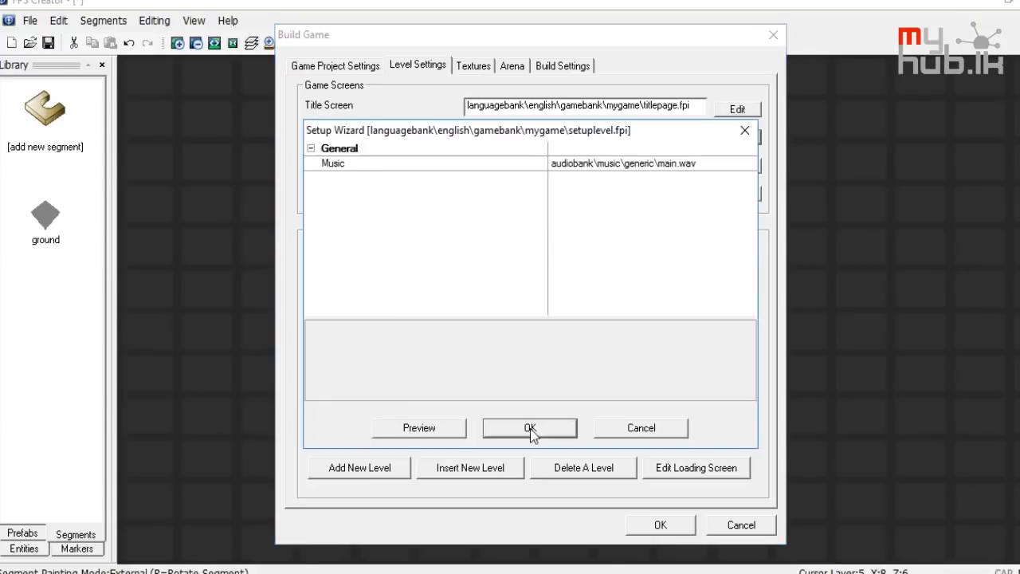
scroll(607, 203, "down", 7)
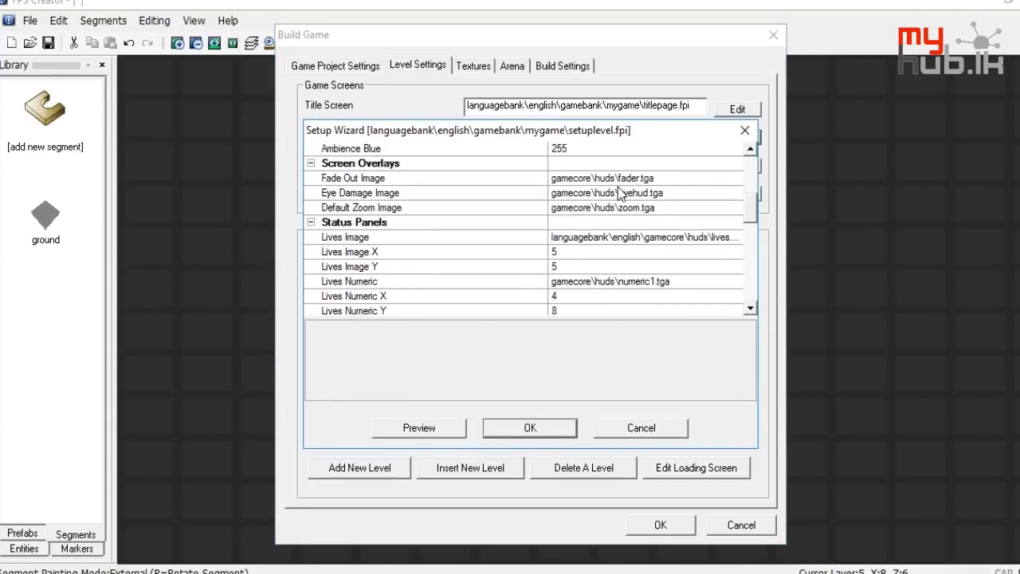
scroll(617, 186, "down", 5)
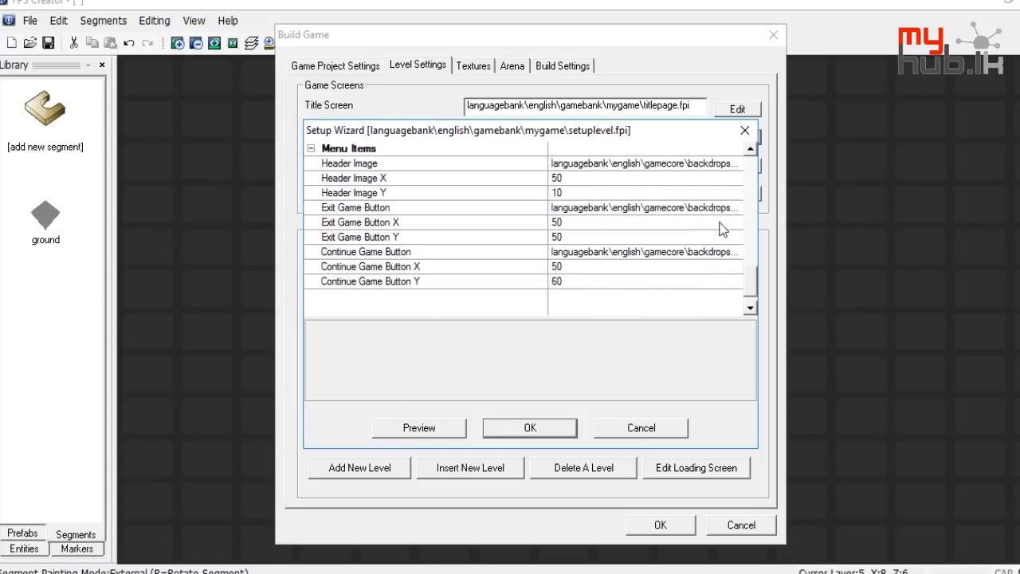
Set Exit Game Button to the Desktop's returntogame copy.dds and launch a test preview
left_click(727, 209)
left_click(736, 207)
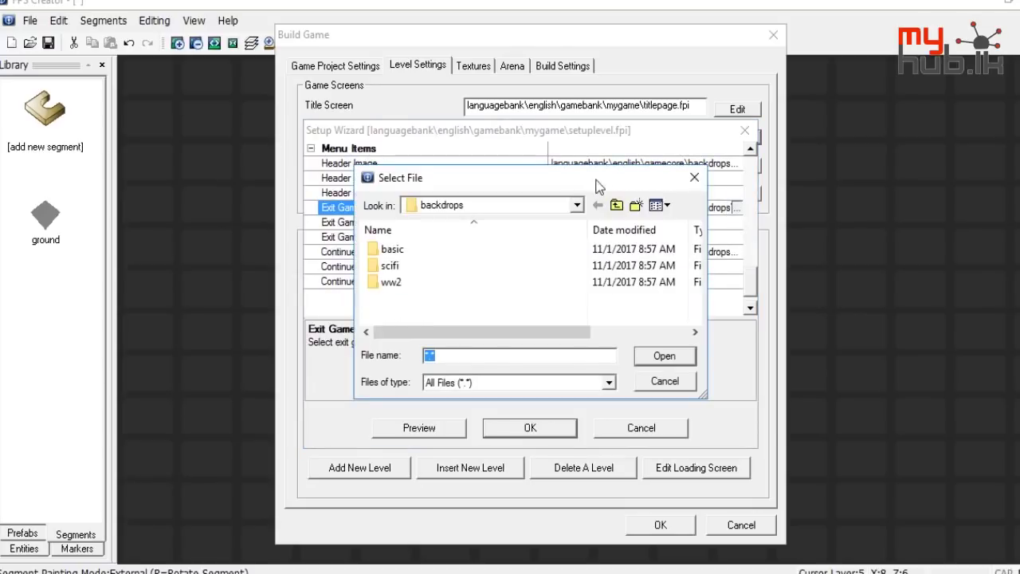
left_click(617, 206)
left_click(617, 206)
left_click(617, 206)
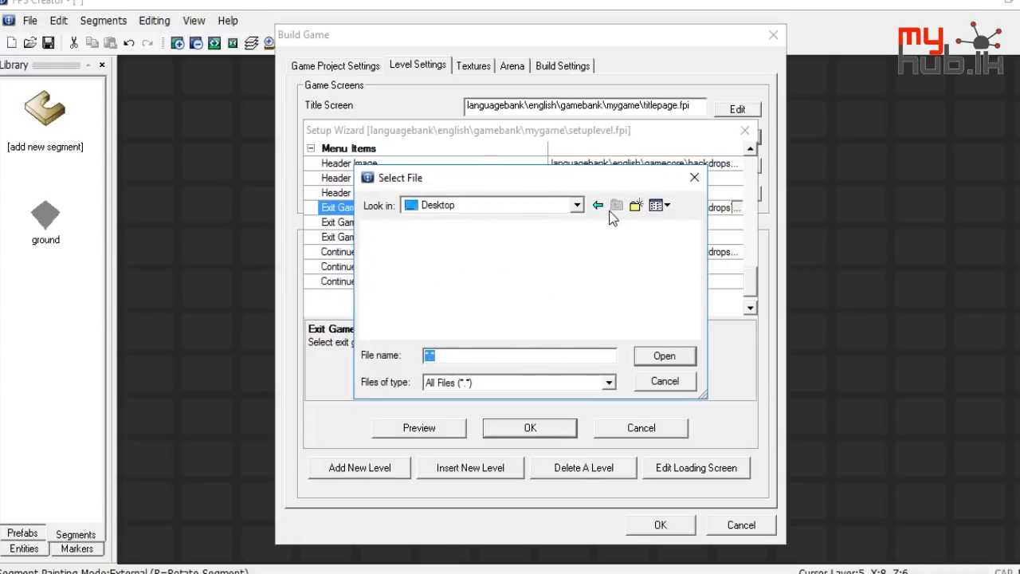
scroll(494, 239, "down", 5)
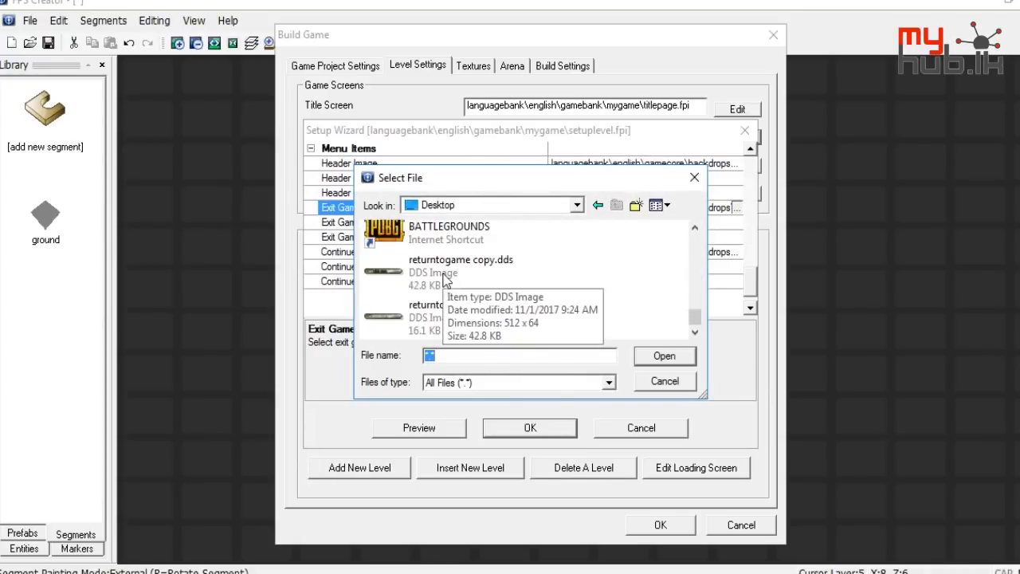
double_click(444, 281)
left_click(457, 429)
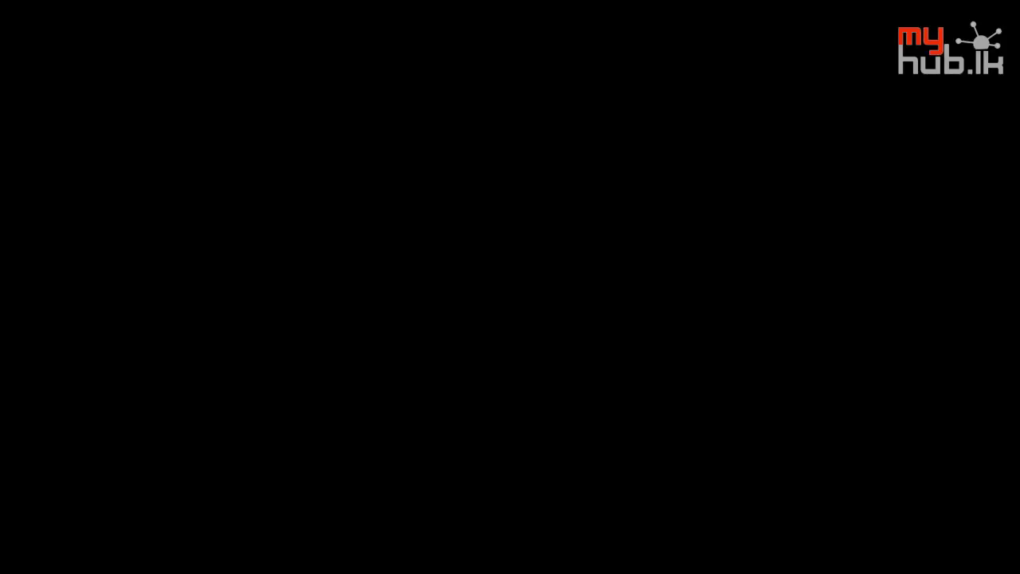
Test the preview's Game Menu by toggling it with Escape, then return to FPS Creator
key("Escape")
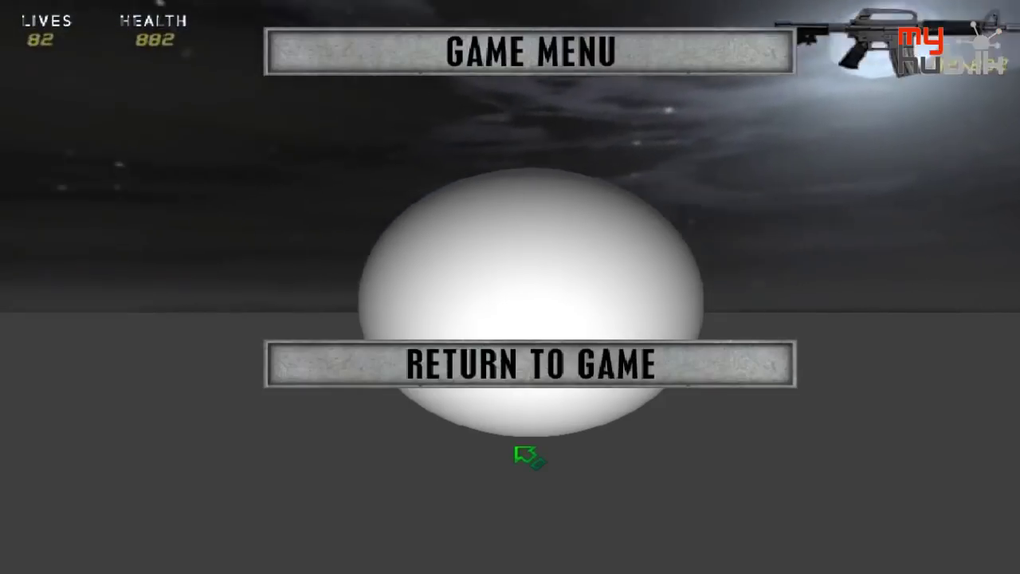
left_click(526, 365)
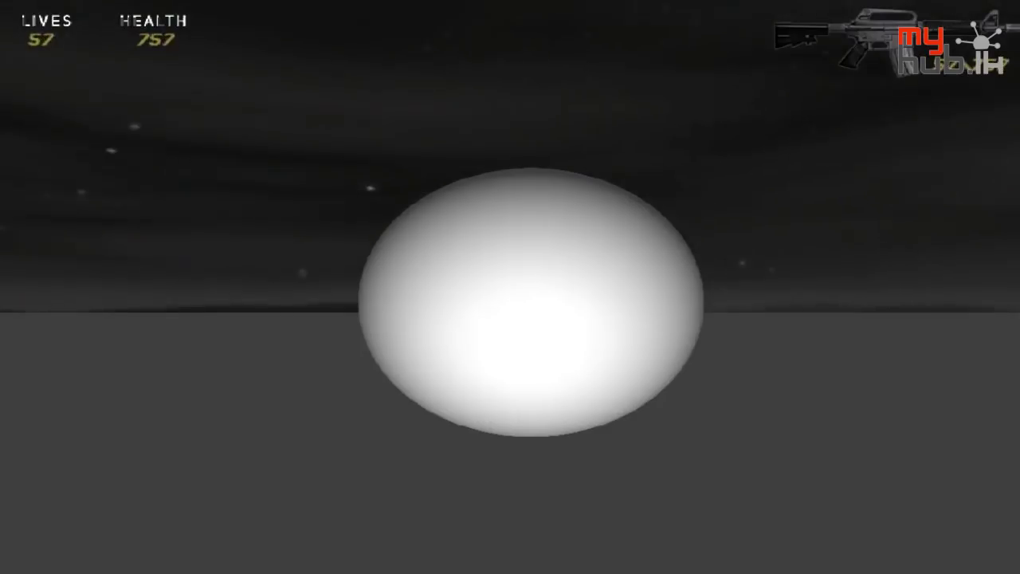
key("Escape")
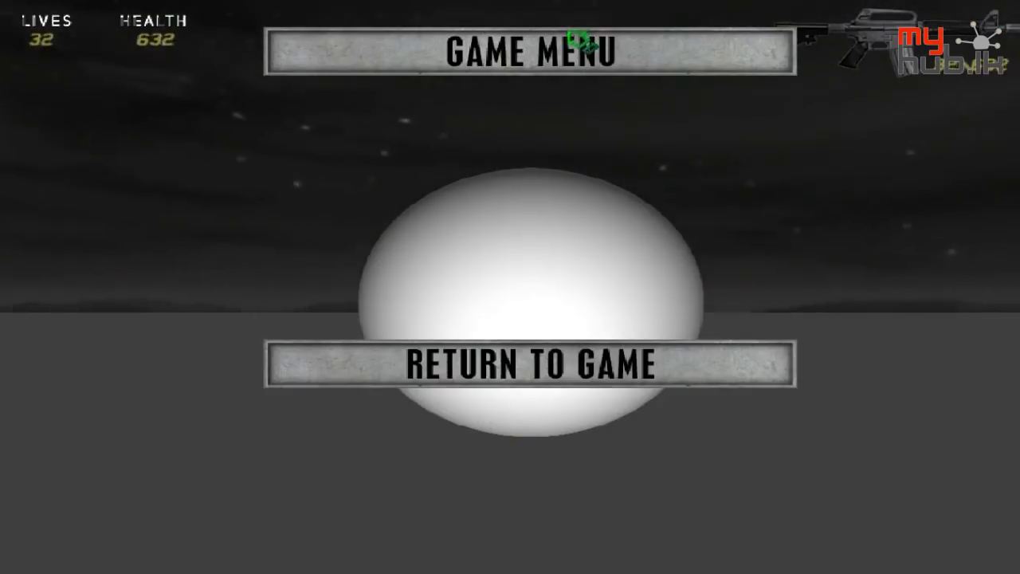
key("Escape")
key("Escape")
key("Escape")
key("Escape")
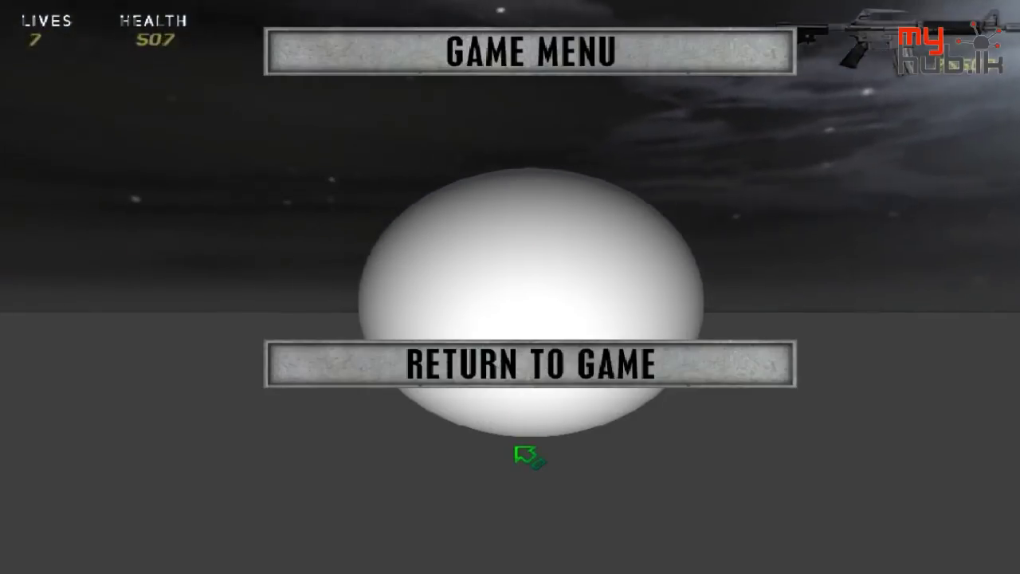
key("Escape")
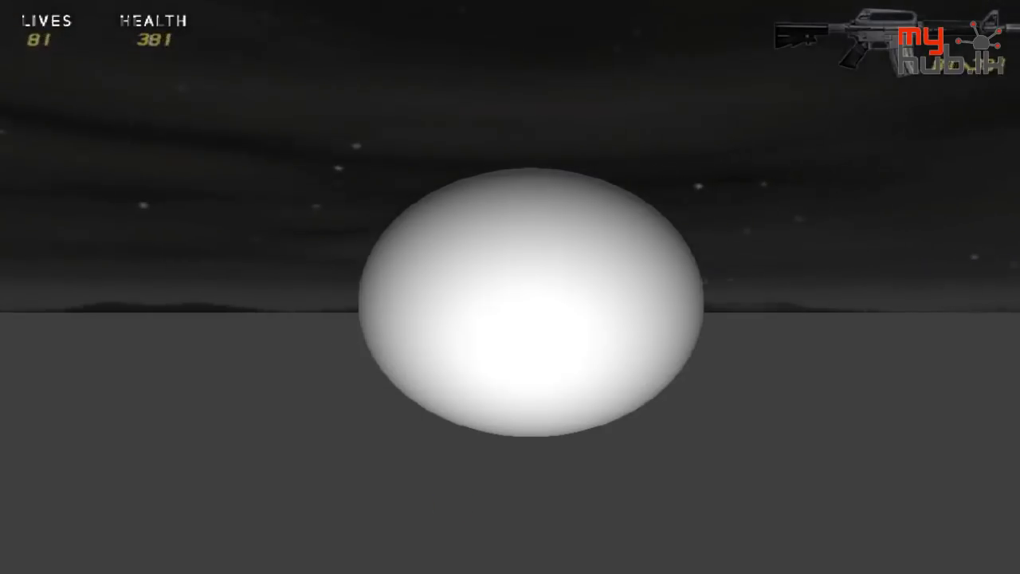
key("Escape")
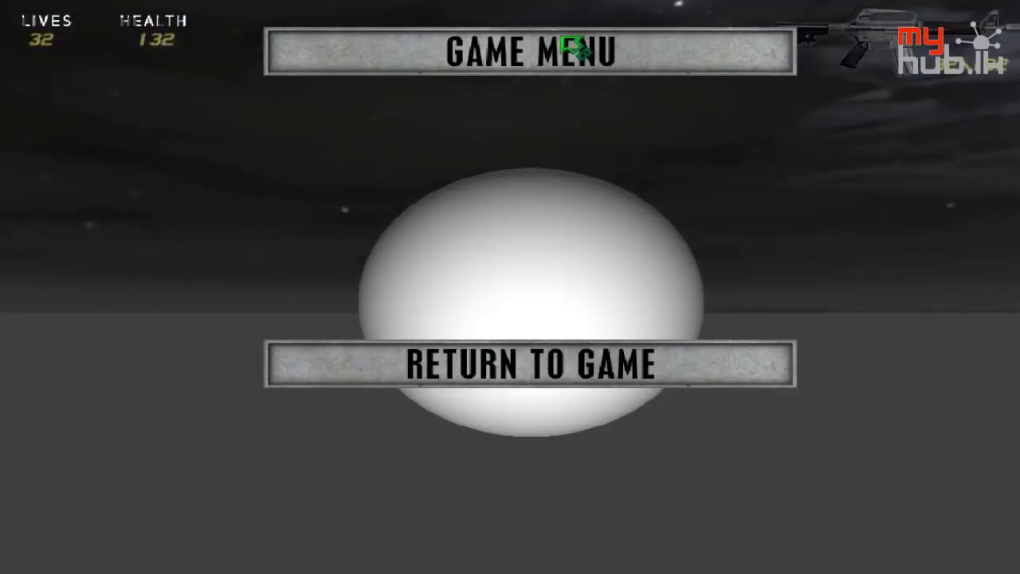
key("Escape")
key("Escape")
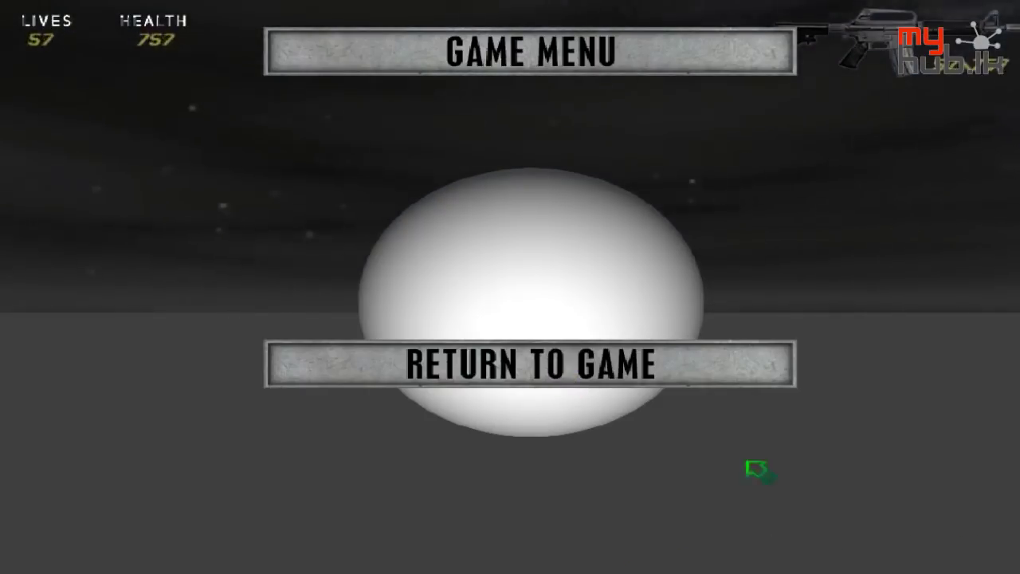
key("alt+Tab")
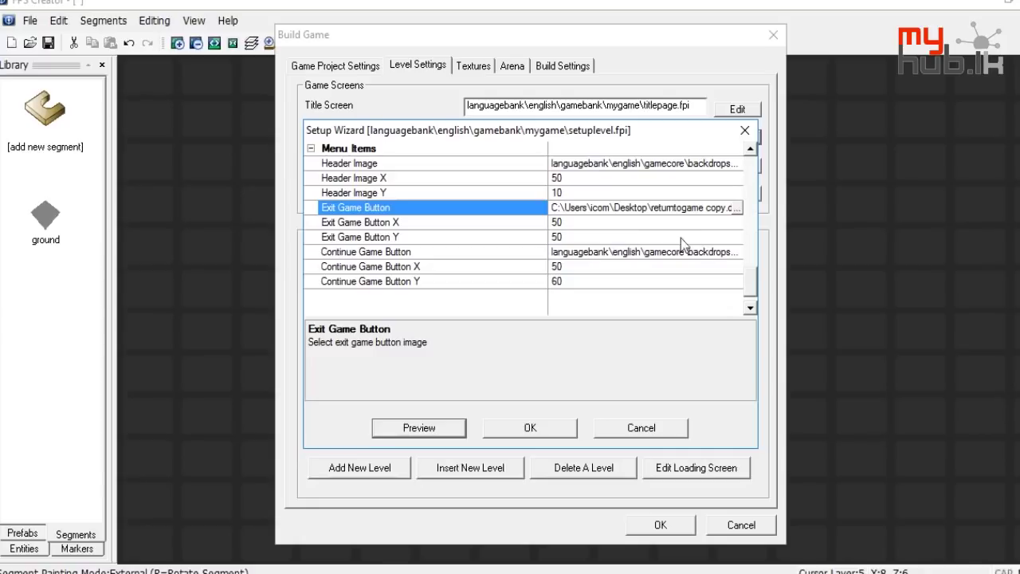
Set Continue Game Button to the Desktop's returntogame copy.dds
left_click(736, 251)
left_click(736, 251)
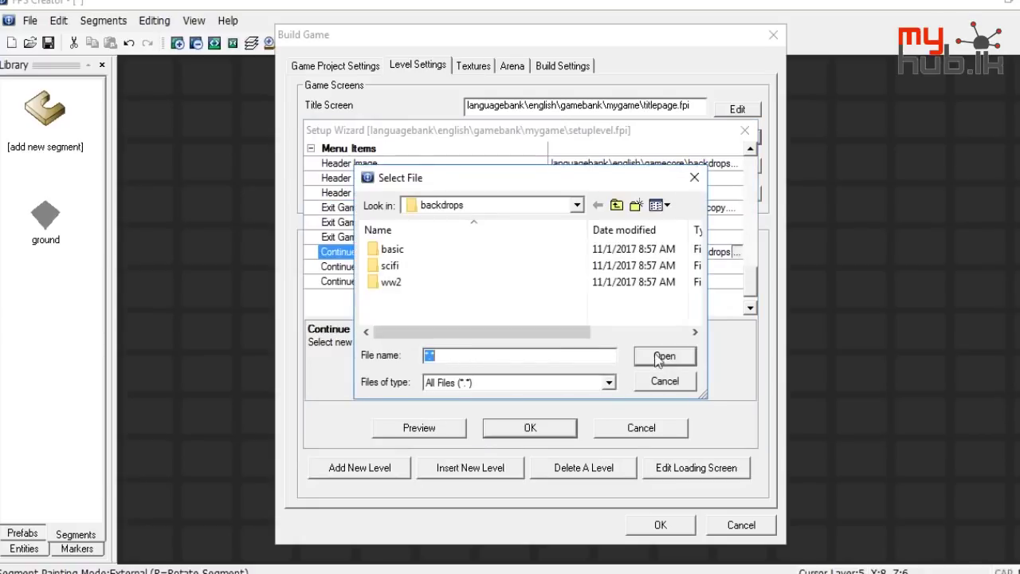
left_click(616, 206)
left_click(616, 205)
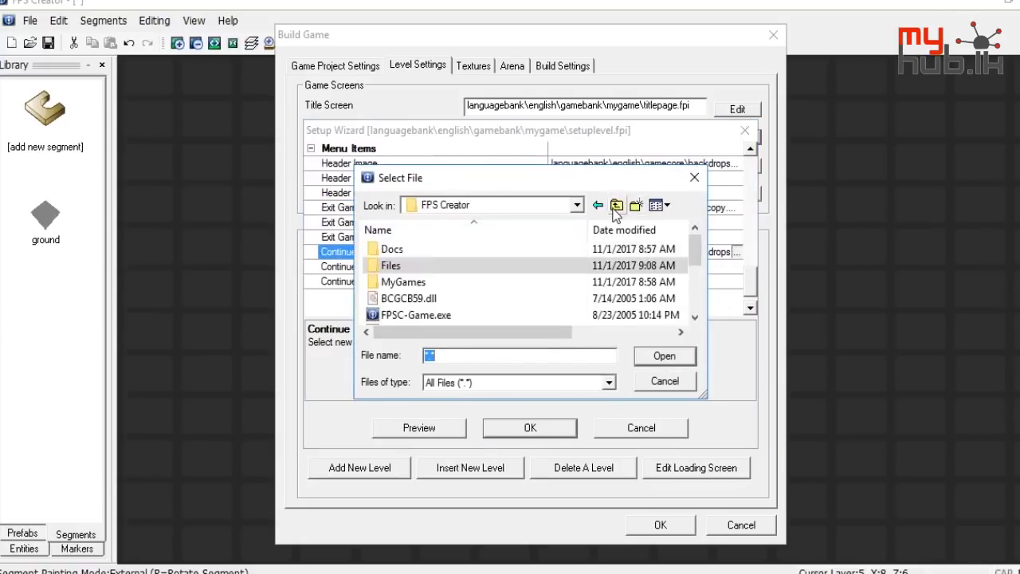
left_click(616, 206)
left_click(616, 205)
scroll(508, 293, "down", 10)
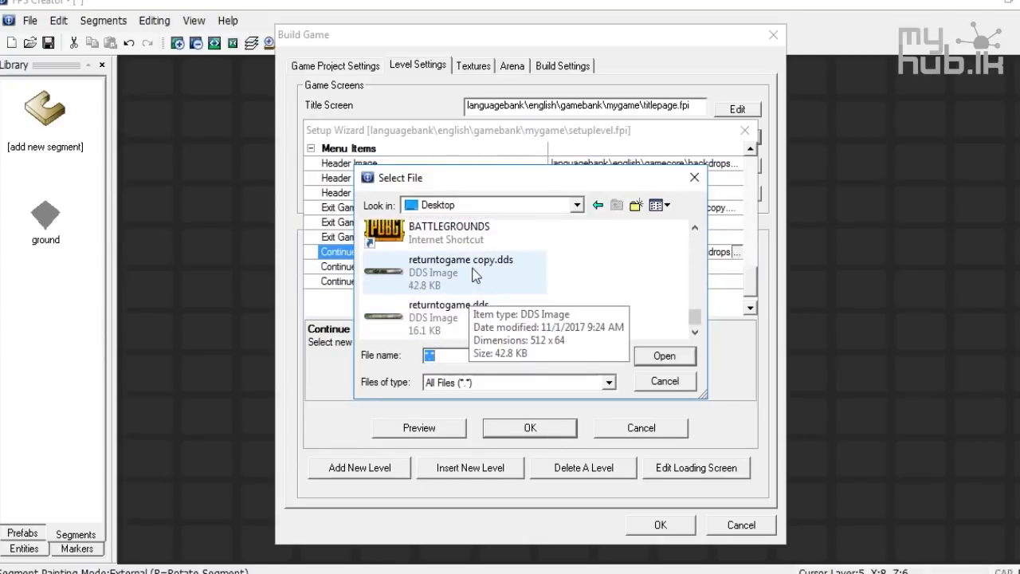
double_click(476, 274)
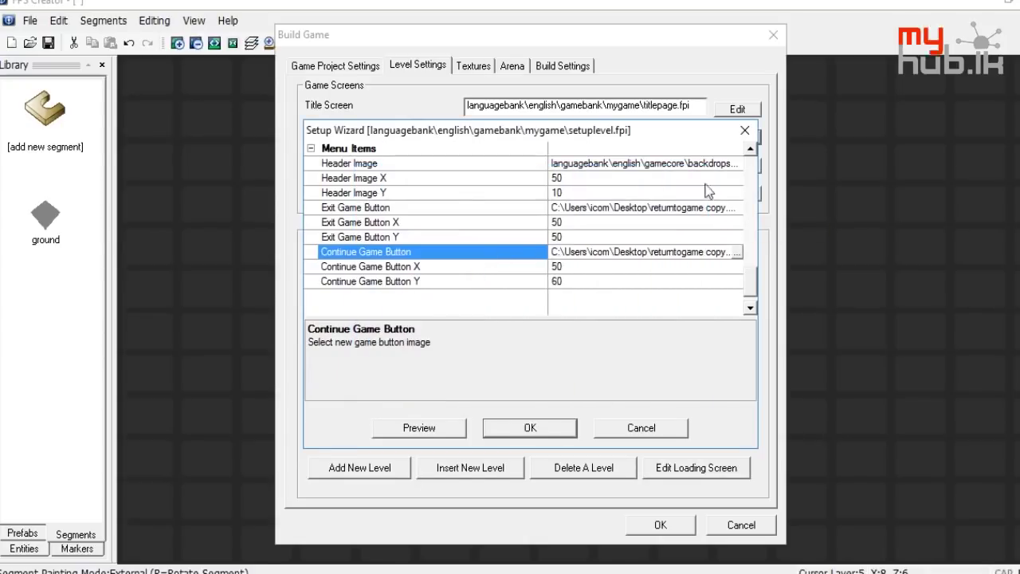
Set Header Image to the Desktop's returntogame copy.dds as well
left_click(737, 164)
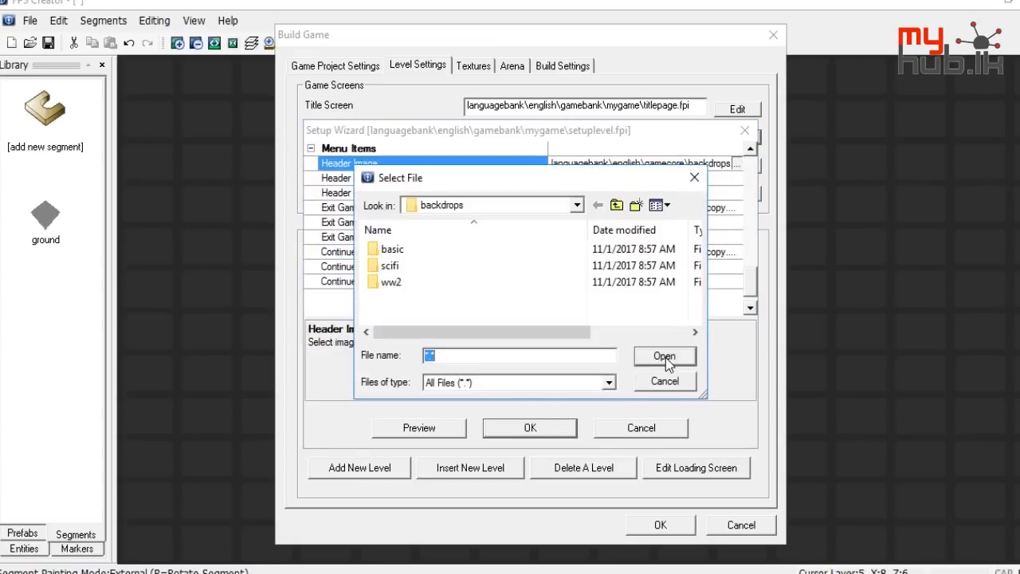
left_click(617, 206)
left_click(617, 205)
left_click(618, 206)
left_click(618, 205)
left_click(620, 207)
left_click(620, 207)
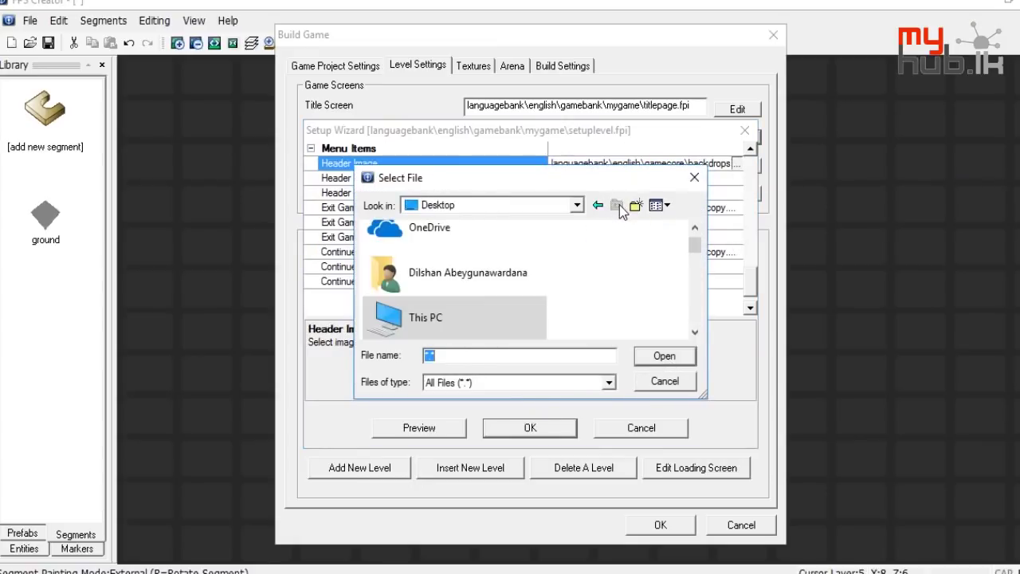
scroll(593, 239, "down", 5)
double_click(459, 289)
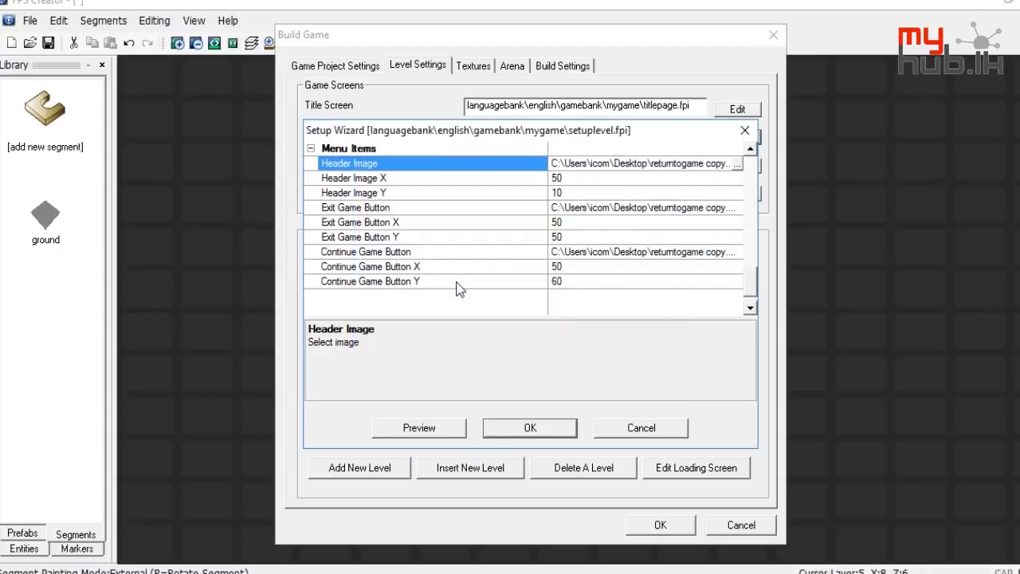
Point the Status Panels Lives Image to the Desktop's returntogame copy.dds and confirm with OK
scroll(645, 227, "up", 8)
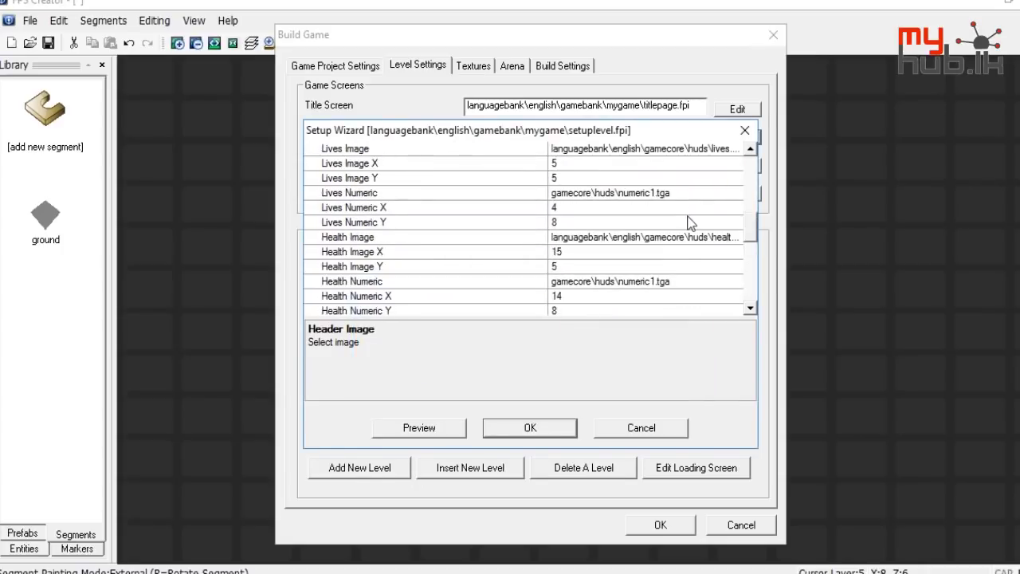
scroll(660, 283, "up", 4)
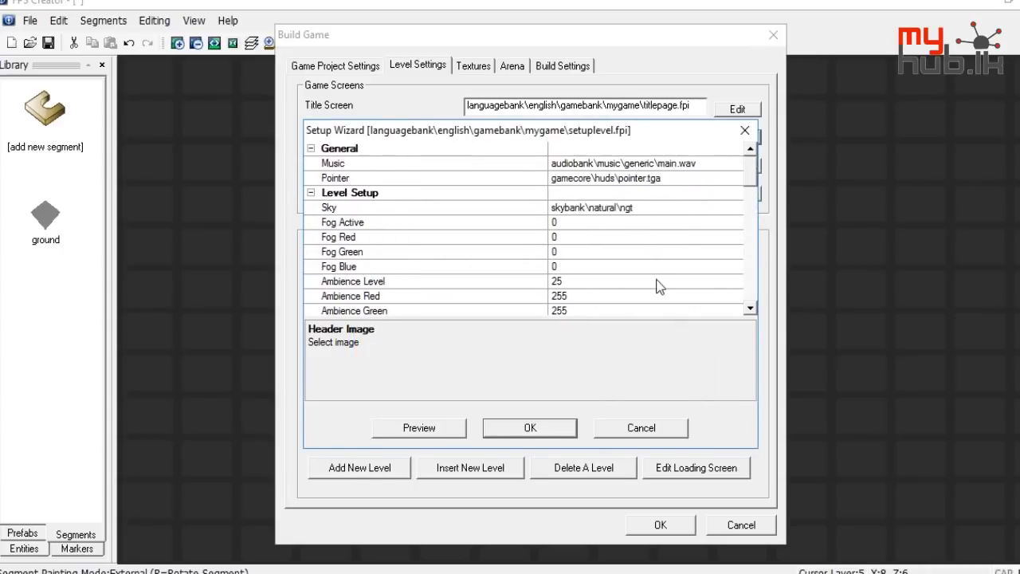
scroll(660, 284, "down", 3)
scroll(658, 284, "down", 1)
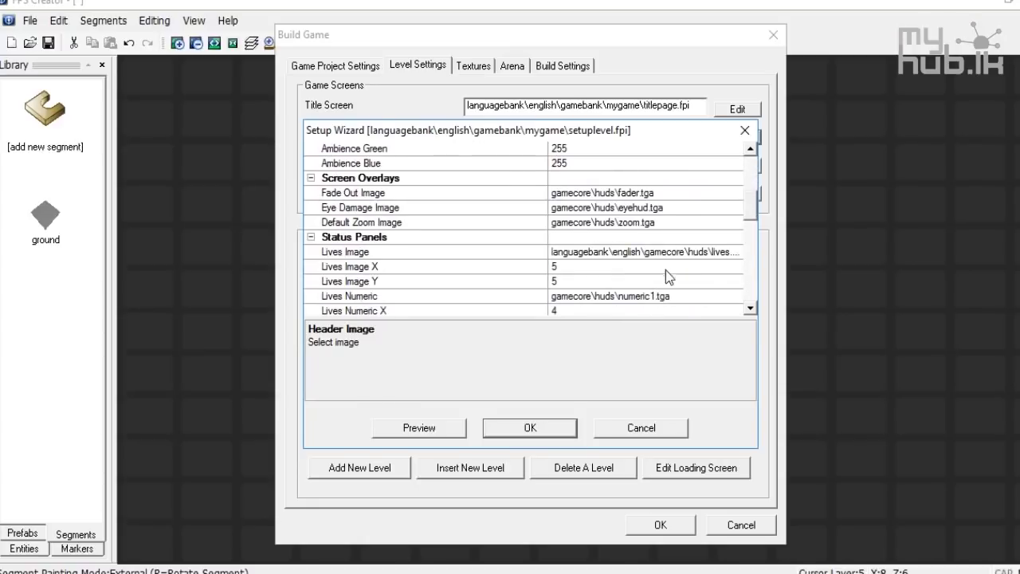
left_click(727, 255)
left_click(735, 252)
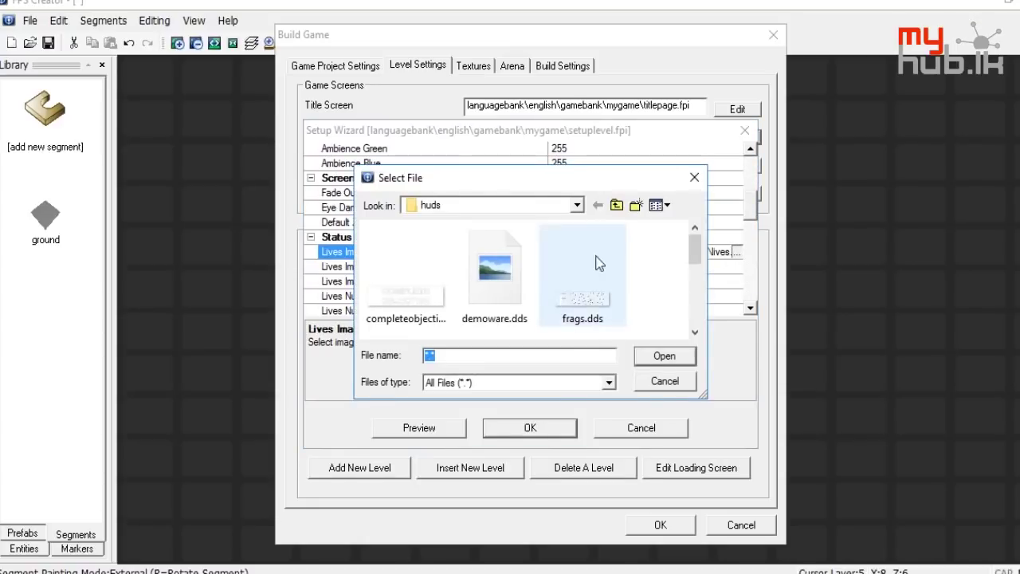
left_click(618, 205)
left_click(617, 206)
left_click(617, 206)
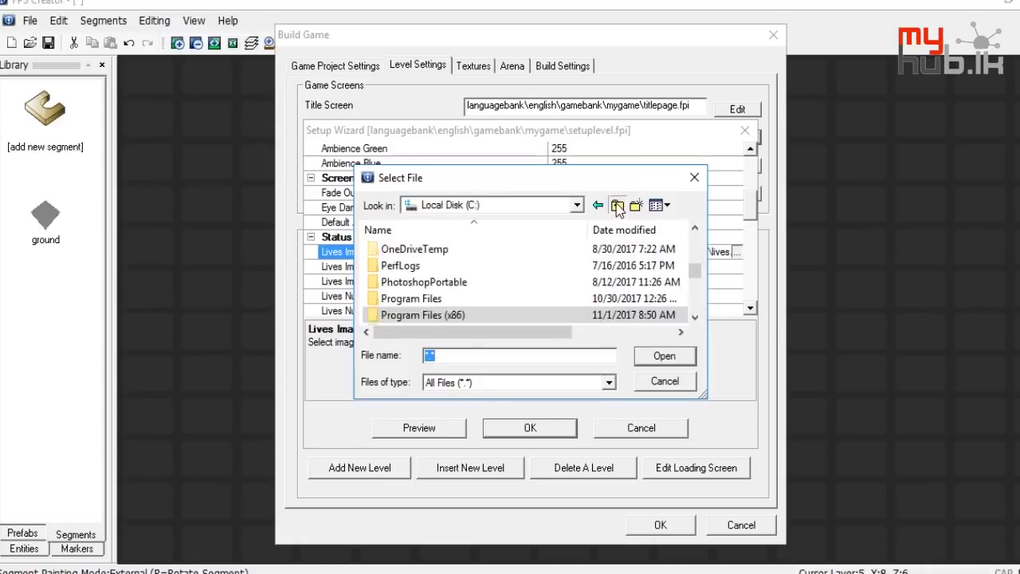
left_click(616, 206)
scroll(454, 287, "down", 5)
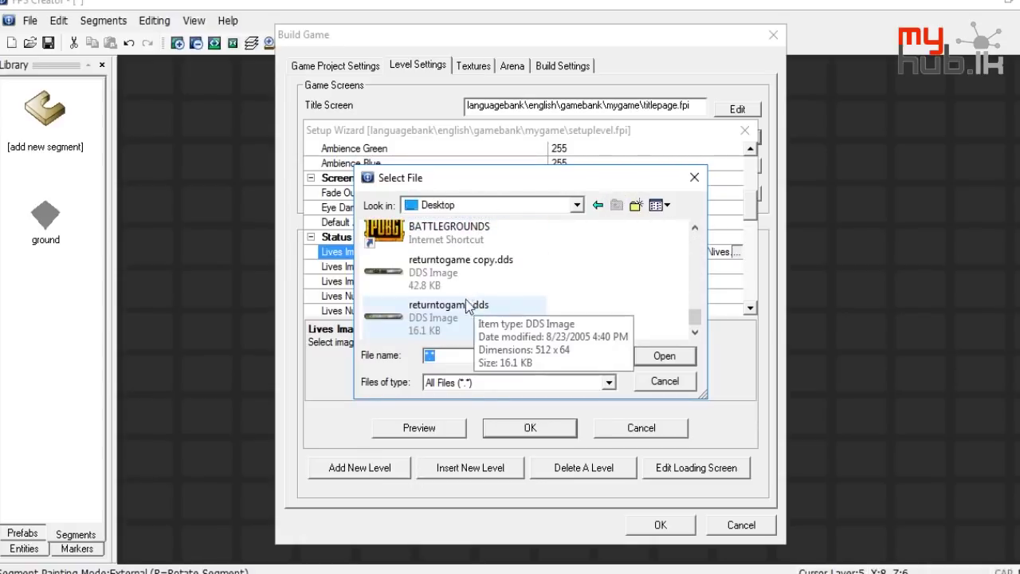
double_click(464, 277)
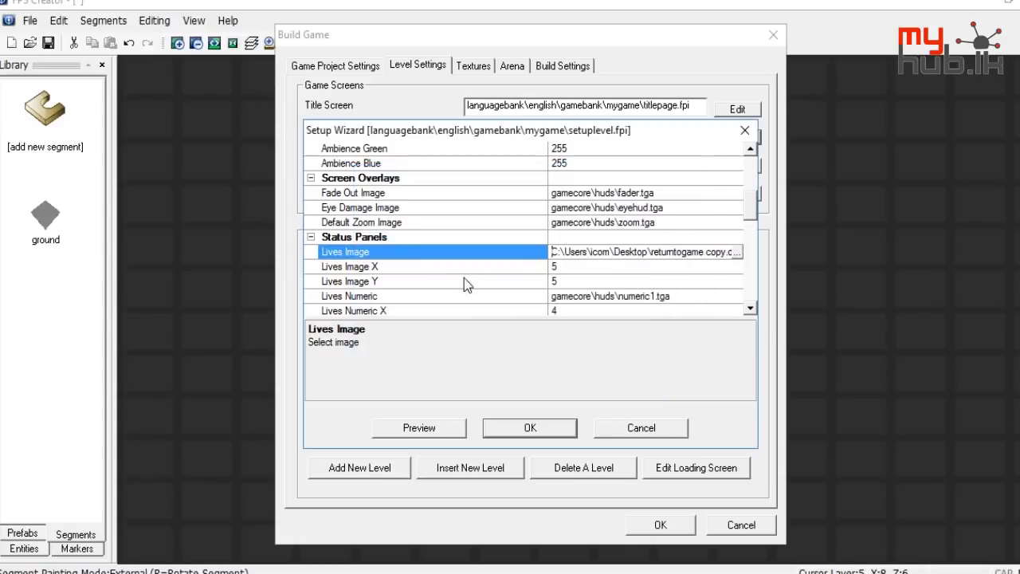
left_click(524, 425)
left_click(633, 429)
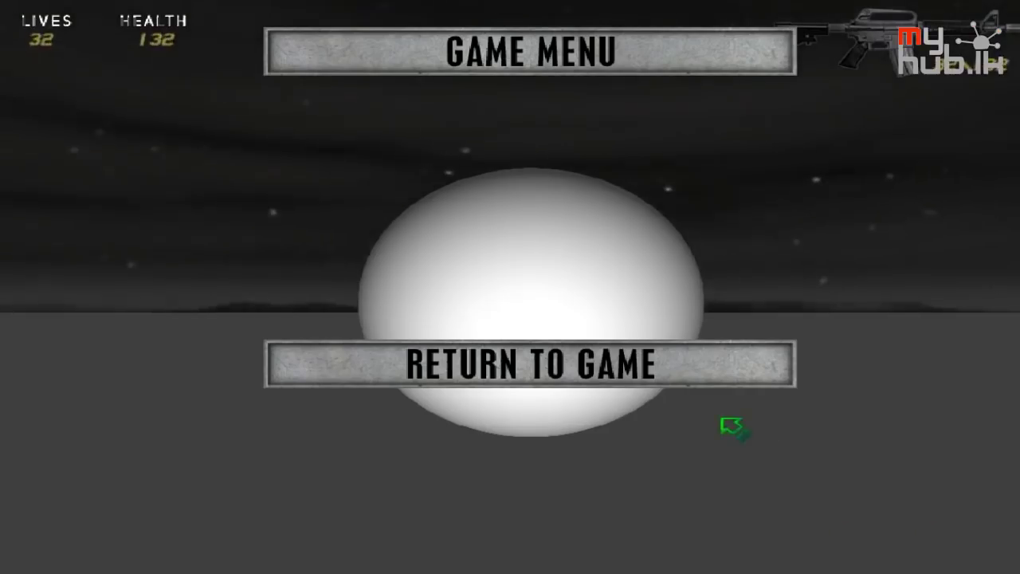
key("Escape")
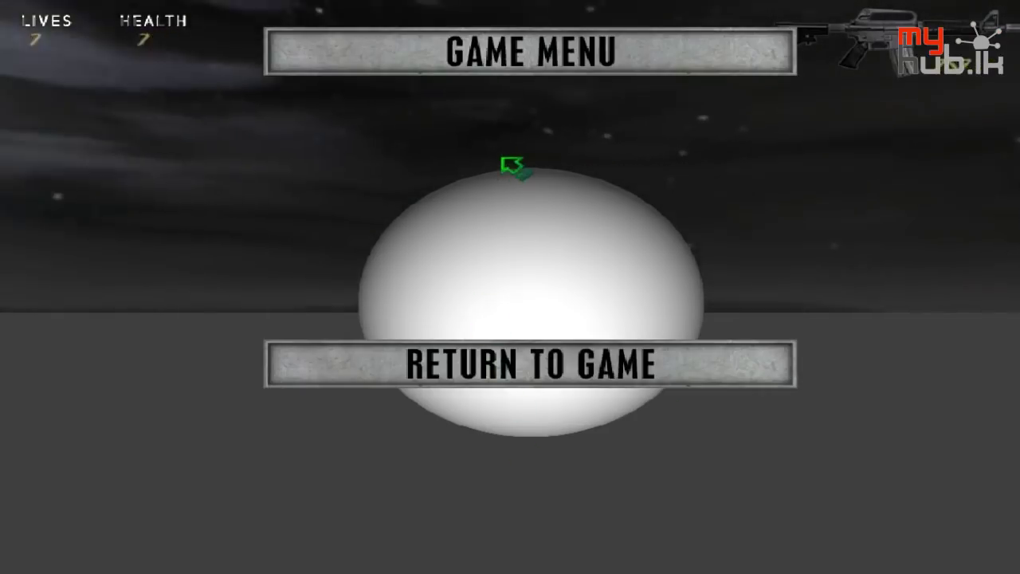
key("Escape")
key("alt+Tab")
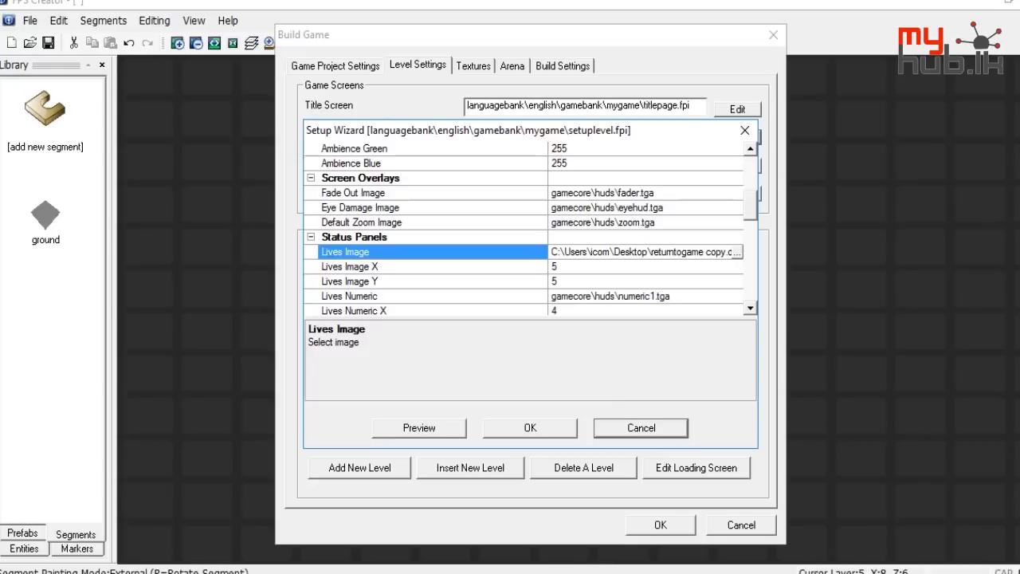
right_click(910, 573)
End the FPSC Map Editor and DarkBASIC Pro Project processes in Task Manager, then close it
left_click(909, 496)
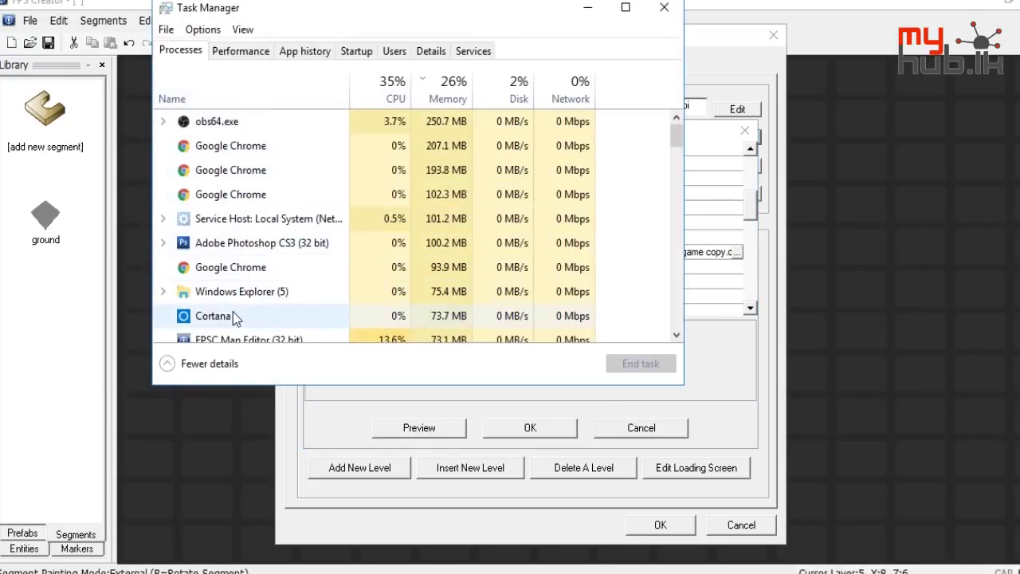
scroll(235, 319, "down", 2)
left_click(297, 287)
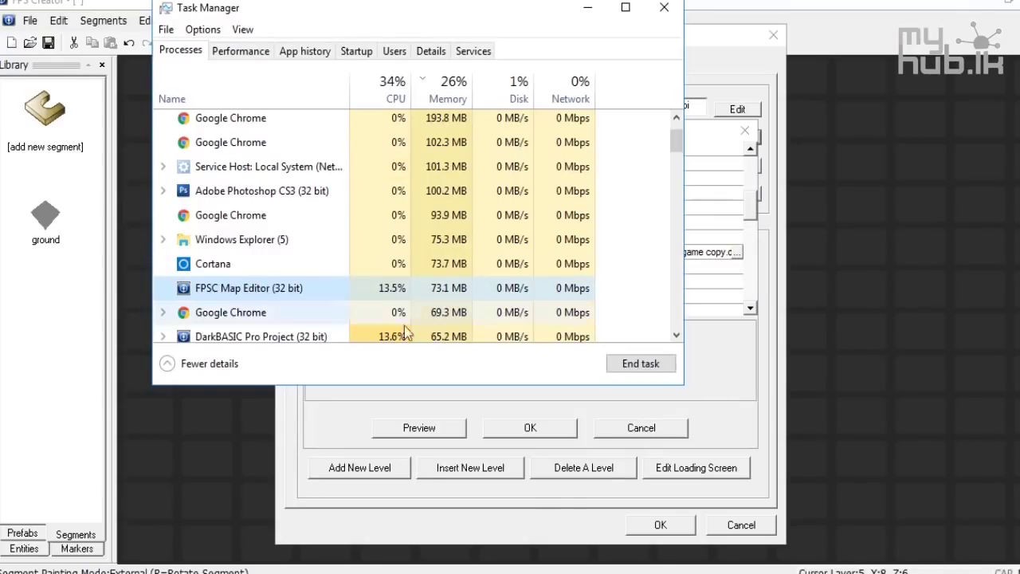
left_click(650, 362)
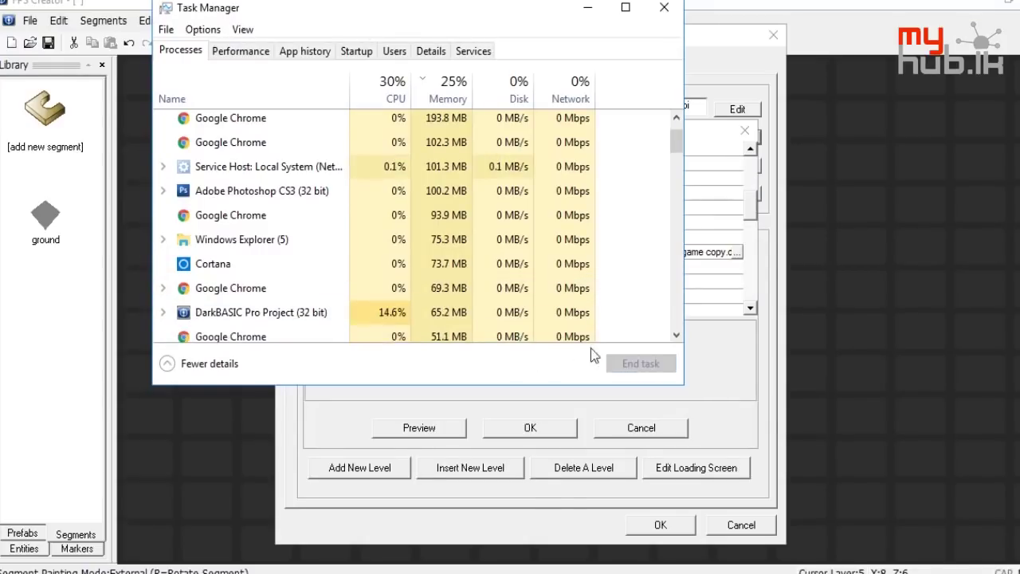
left_click(306, 312)
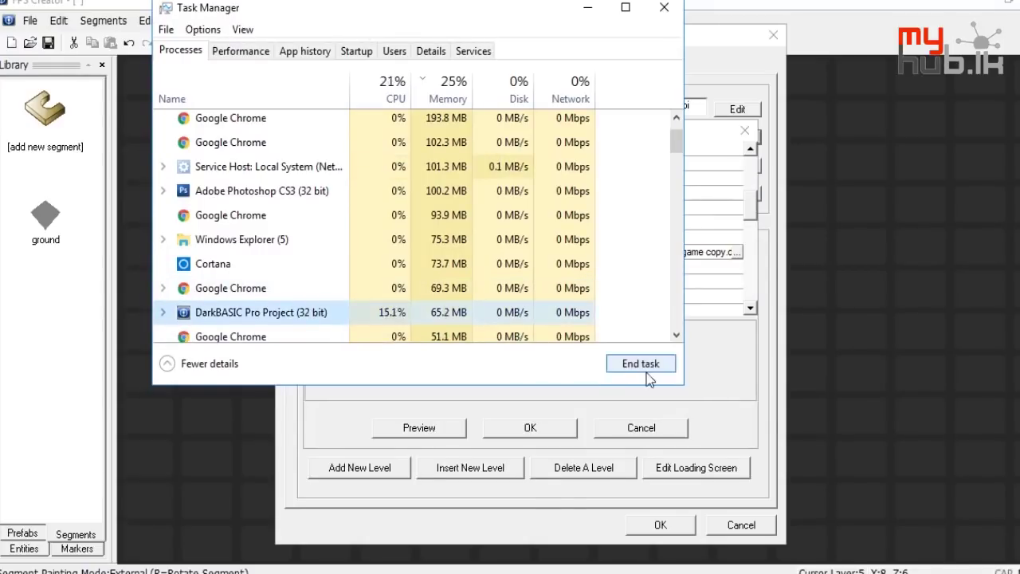
left_click(651, 369)
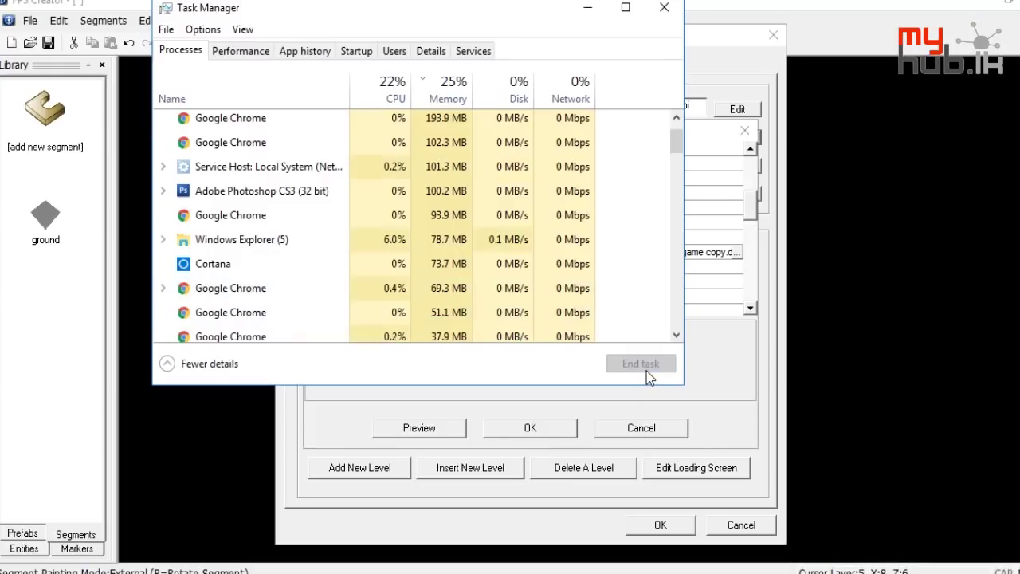
left_click(662, 8)
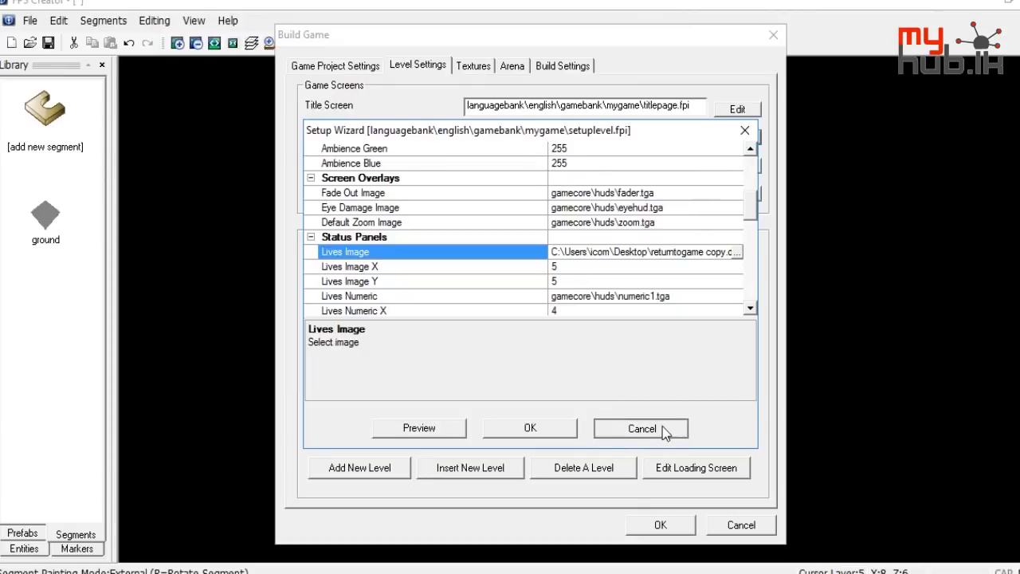
Try to dismiss the stuck Setup Wizard and cancel the Build Game dialog
left_click(780, 55)
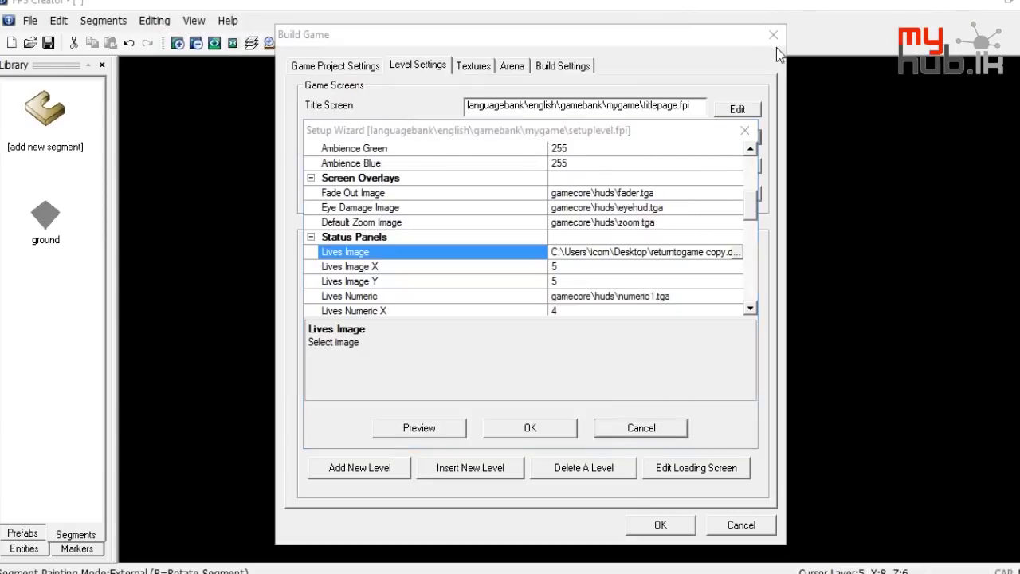
left_click(747, 132)
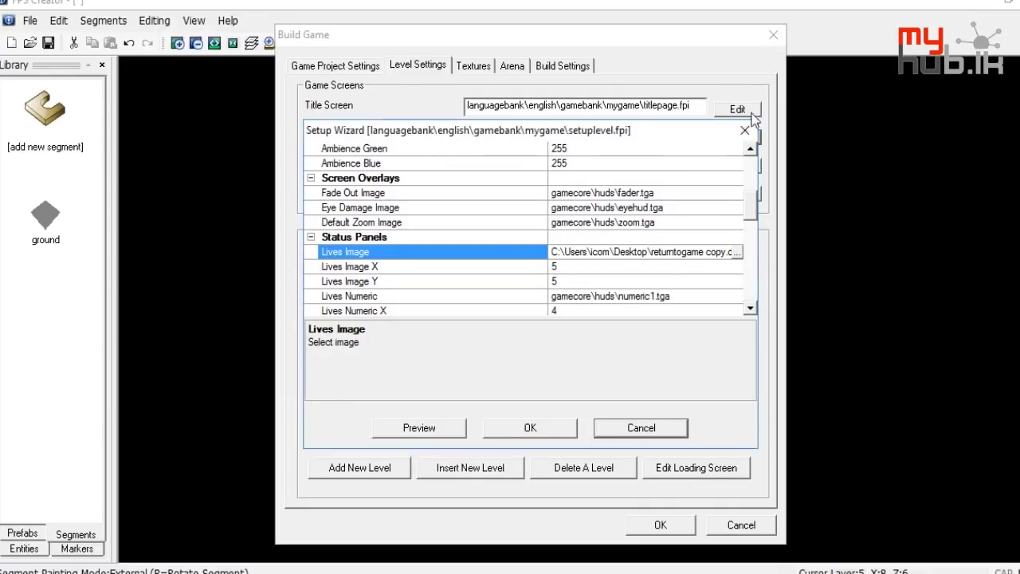
left_click(629, 431)
left_click(650, 414)
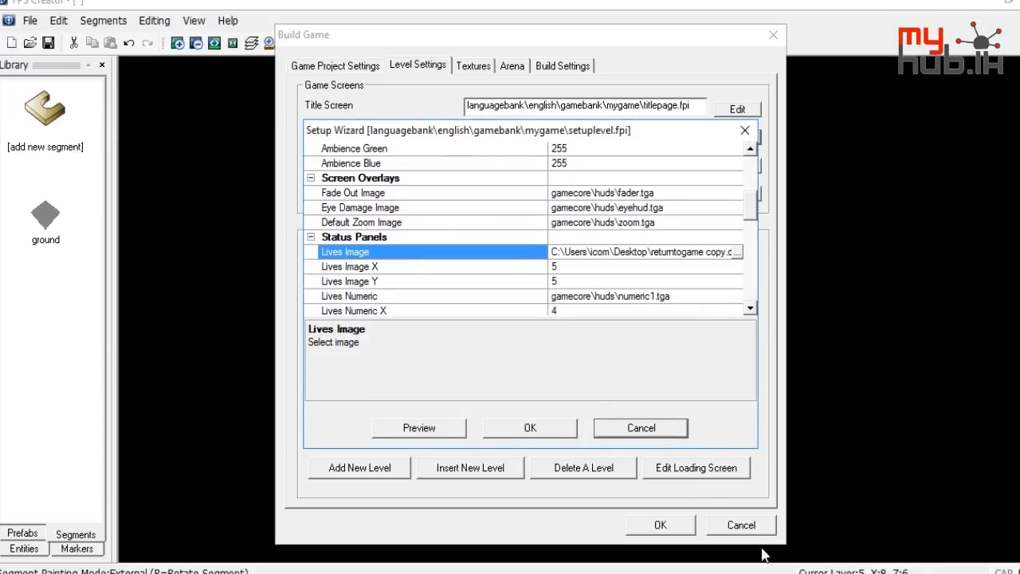
left_click(875, 528)
Dismiss the error, relaunch FPS Creator from the desktop, and add the laboratory small prefab
left_click(694, 327)
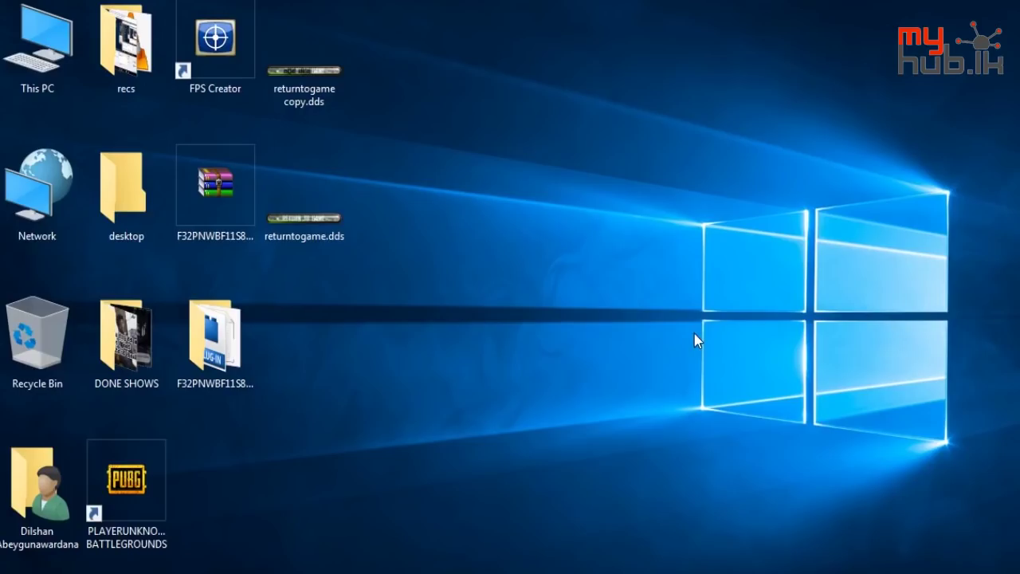
double_click(213, 49)
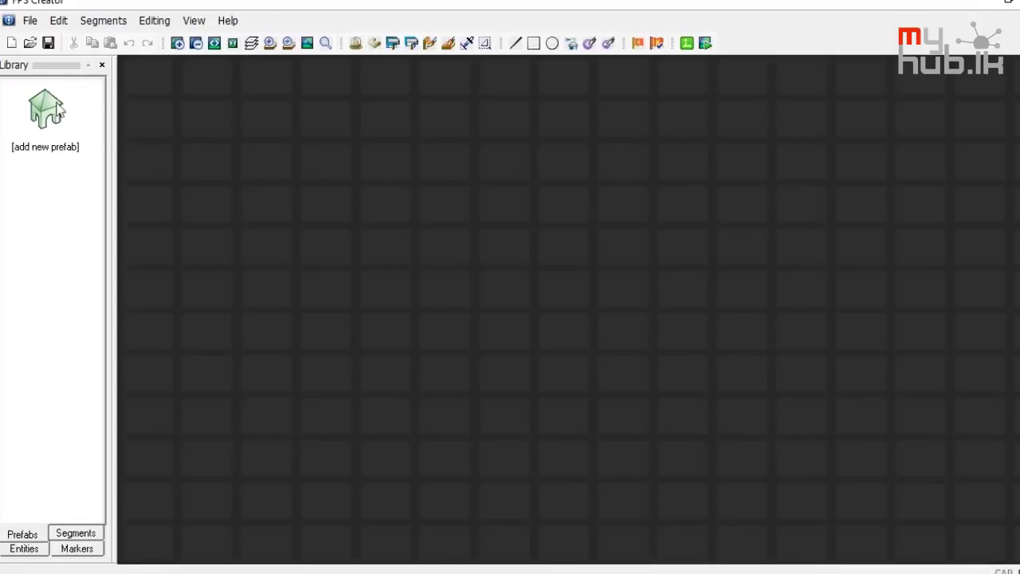
left_click(40, 137)
double_click(488, 275)
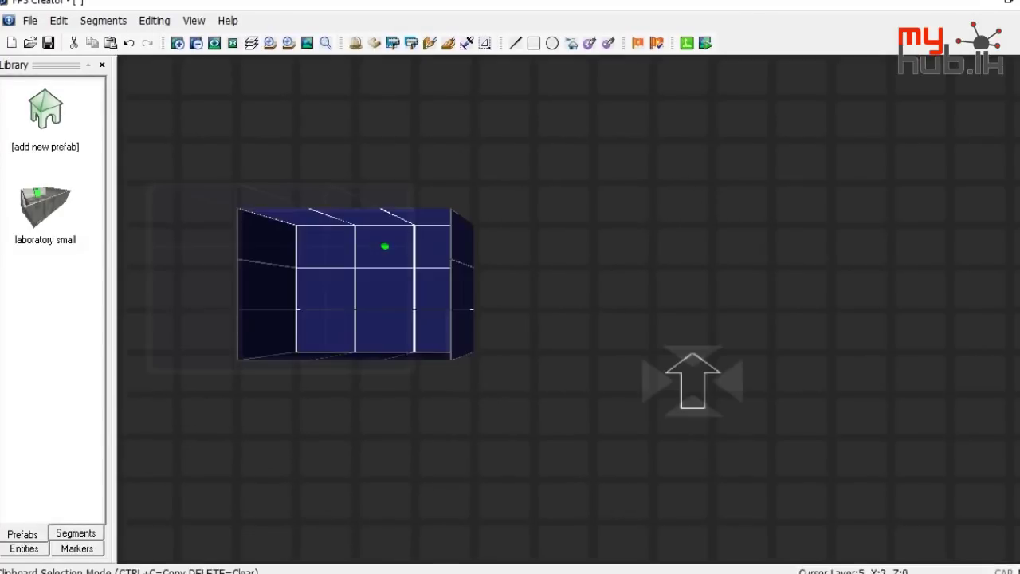
Set the title page background to the camoflage backdrop via Build Game's Level Settings
left_click(29, 20)
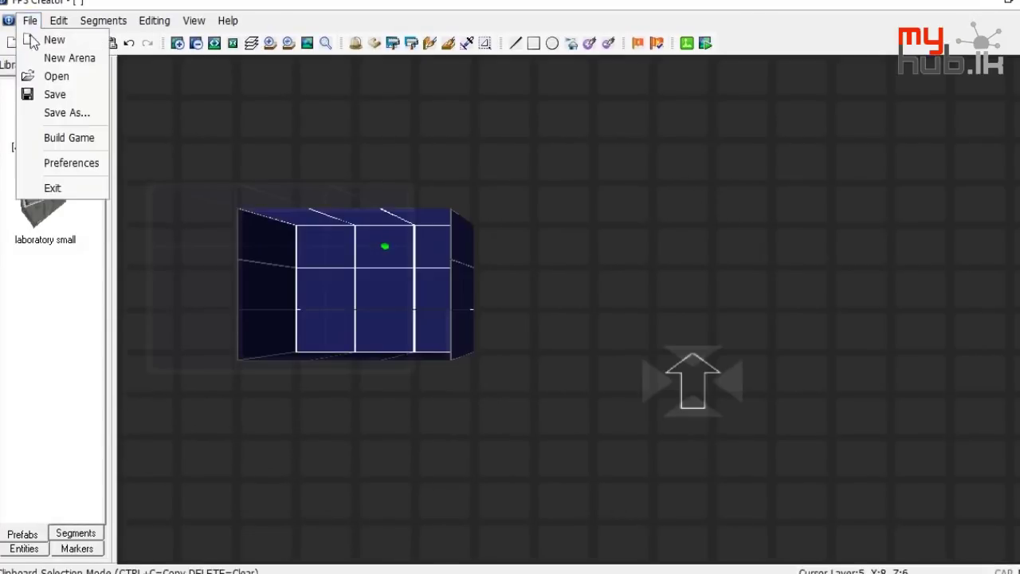
left_click(73, 142)
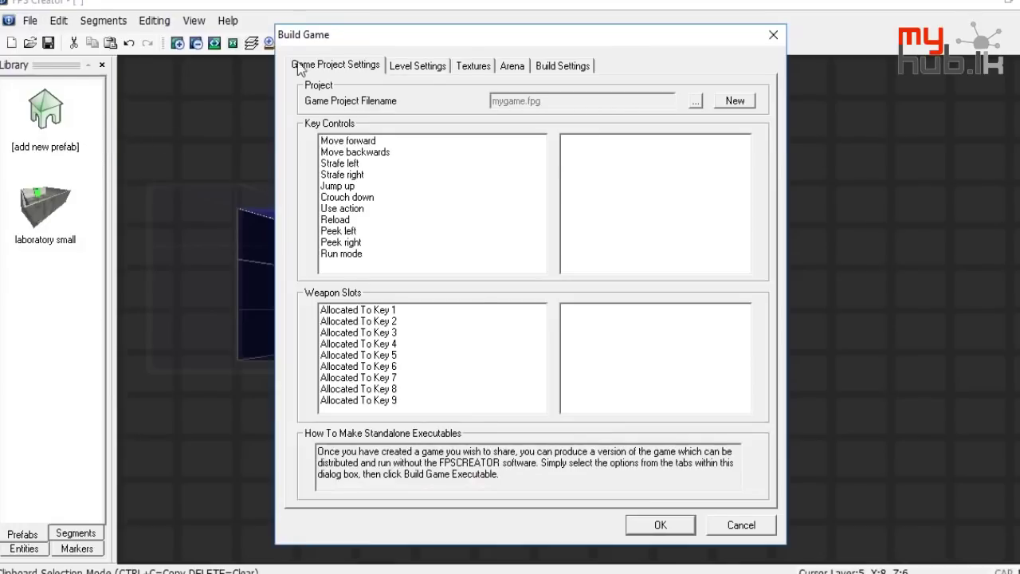
left_click(431, 71)
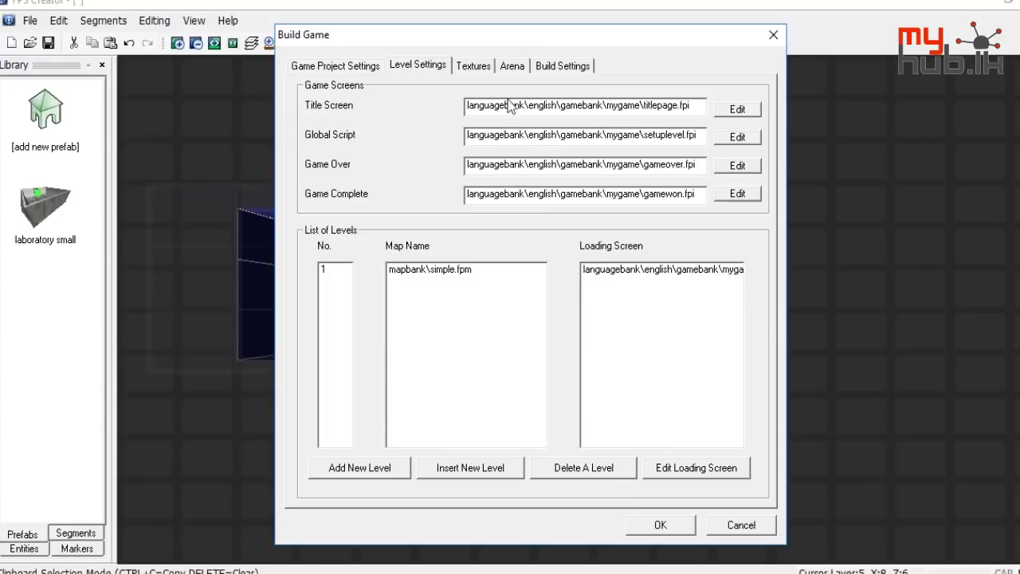
left_click(737, 109)
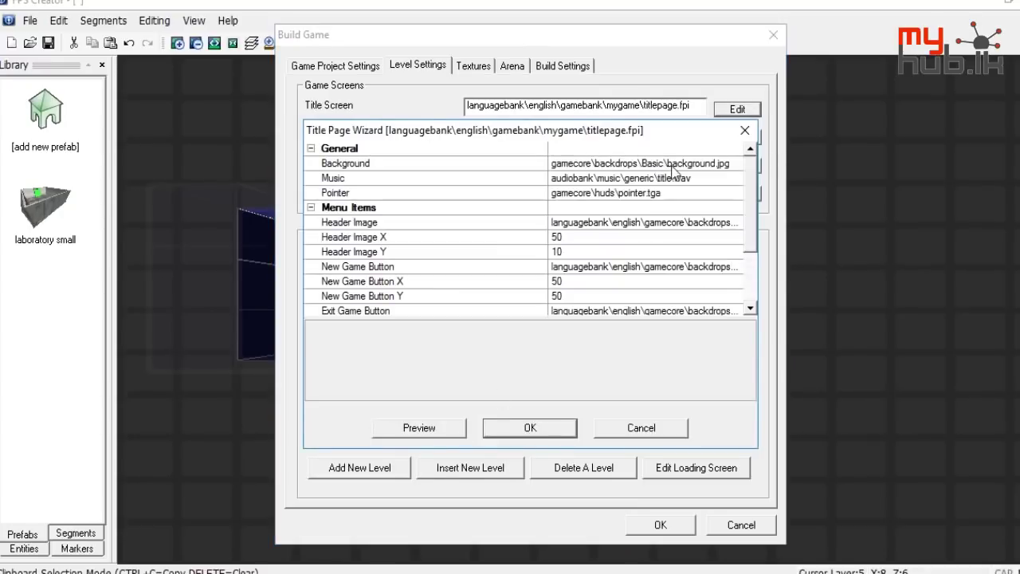
double_click(731, 163)
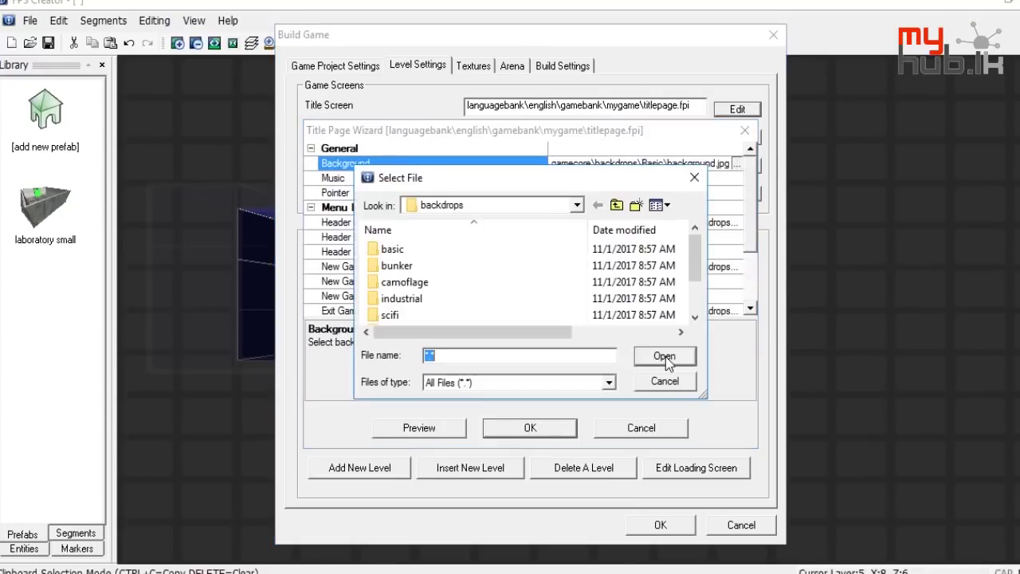
double_click(463, 285)
double_click(393, 265)
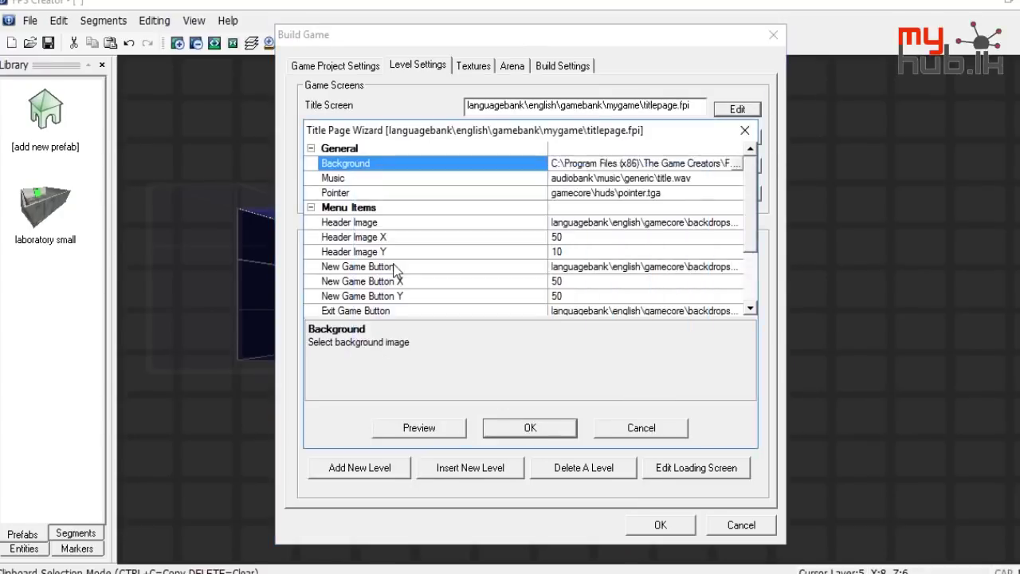
Set the title page header image to returntogame.dds from the Desktop and accept the changes
left_click(729, 226)
left_click(737, 223)
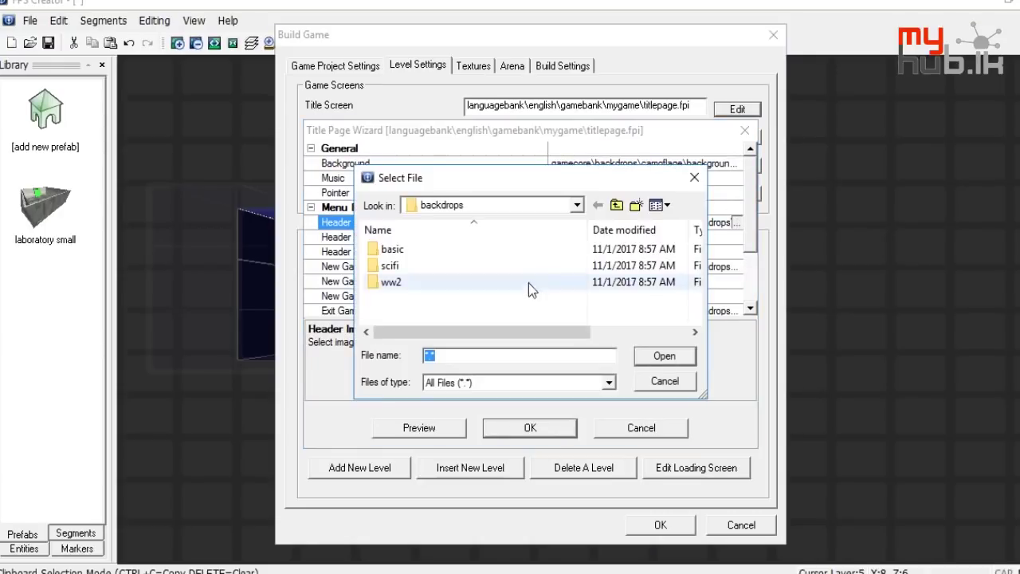
left_click(616, 205)
left_click(616, 205)
left_click(616, 205)
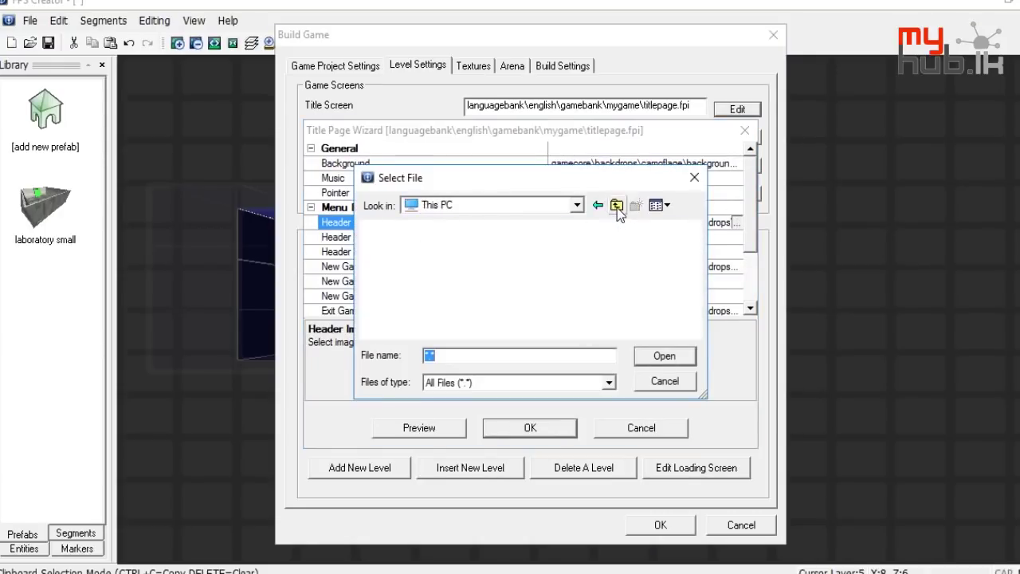
left_click(616, 205)
scroll(510, 315, "down", 5)
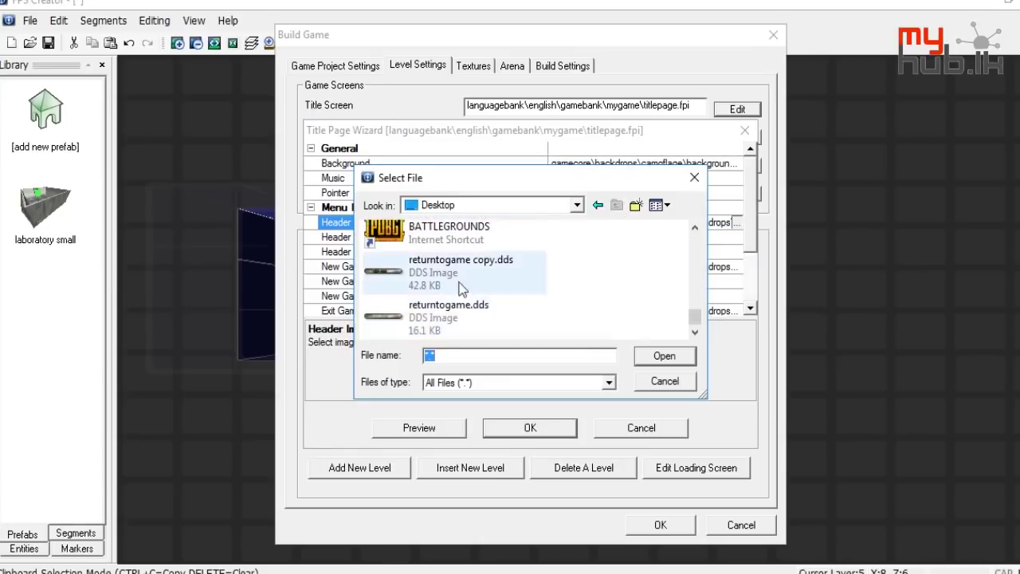
double_click(451, 314)
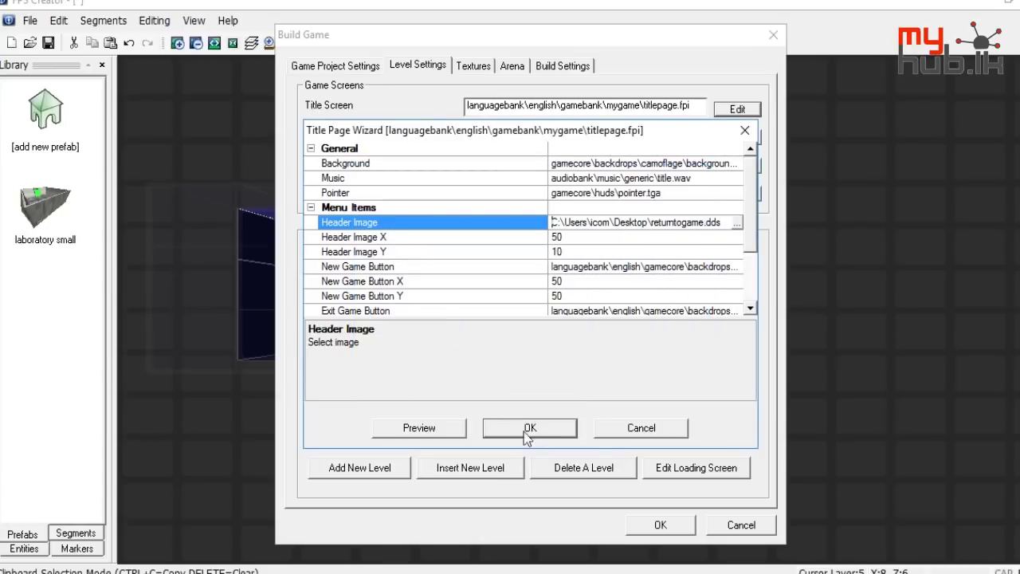
left_click(487, 430)
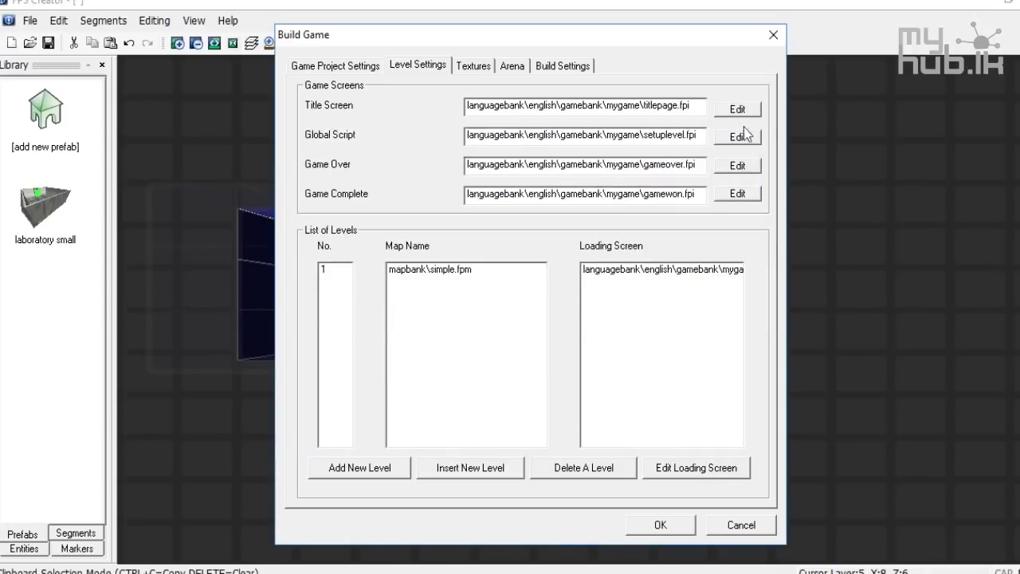
Reopen the title screen and global setup script settings, then close them
left_click(739, 111)
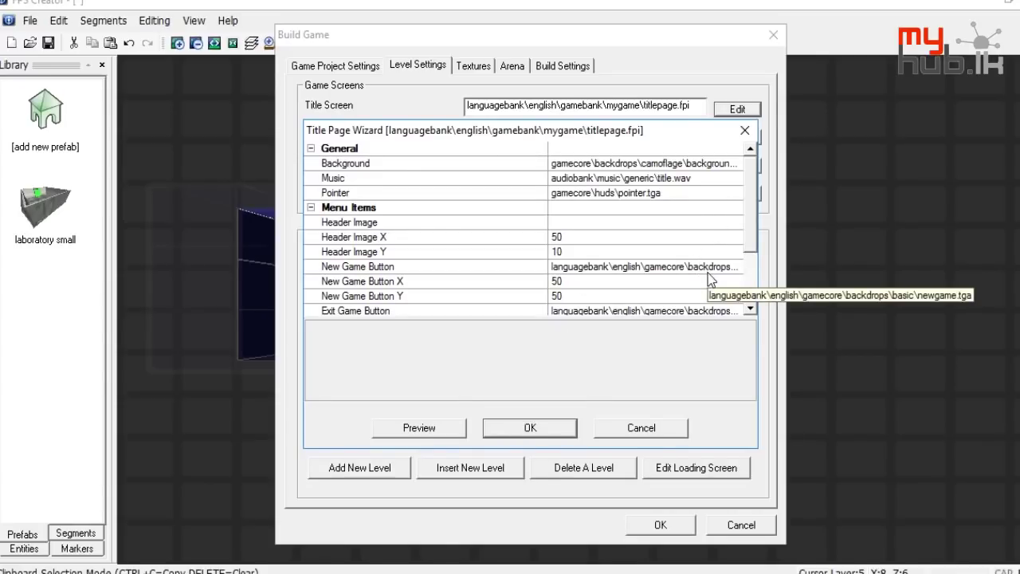
left_click(744, 130)
left_click(740, 137)
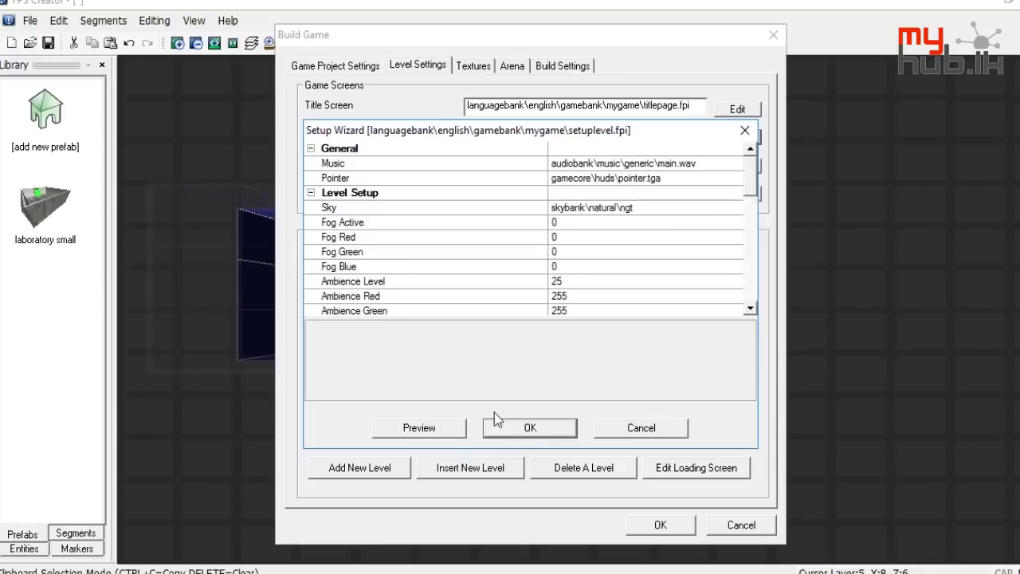
scroll(666, 241, "down", 4)
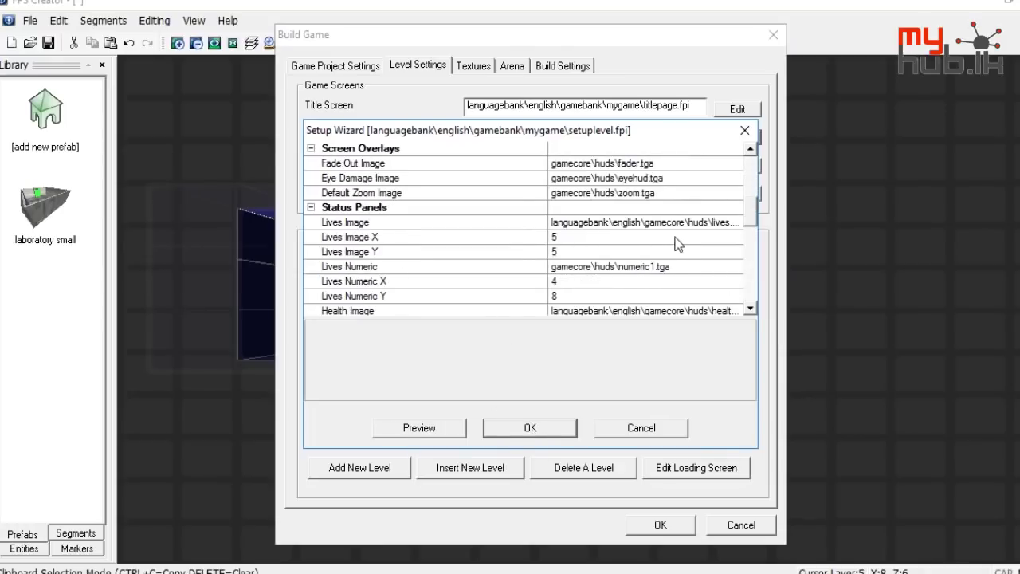
left_click(744, 130)
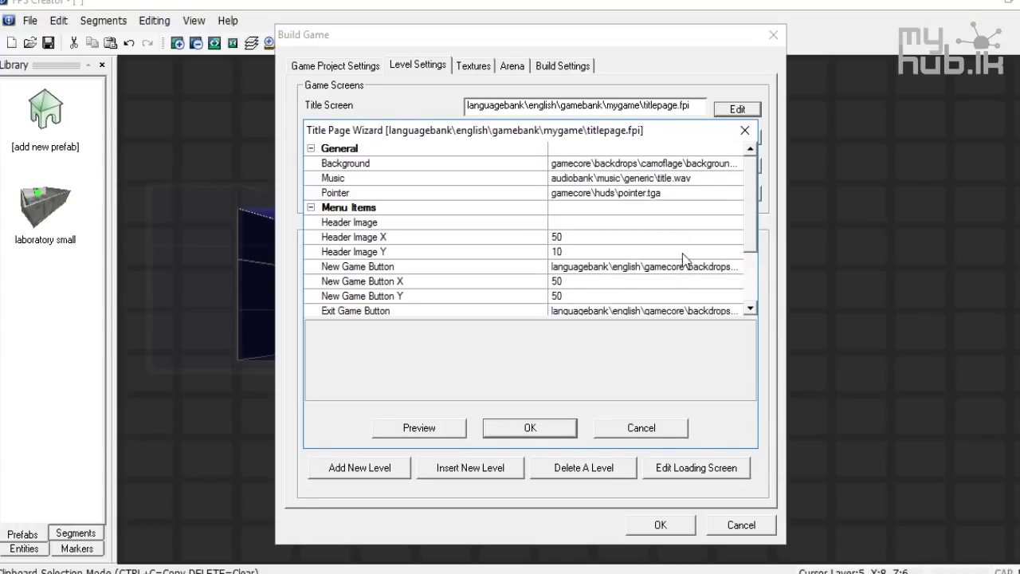
Set the Header Image to returntogame.dds on the Desktop and accept
left_click(721, 223)
left_click(735, 222)
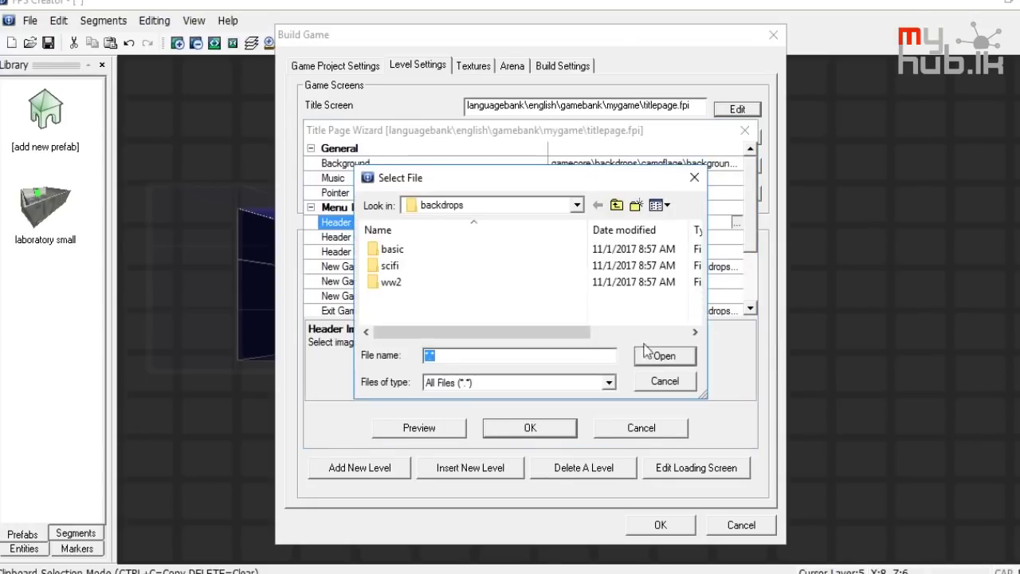
left_click(622, 208)
left_click(621, 208)
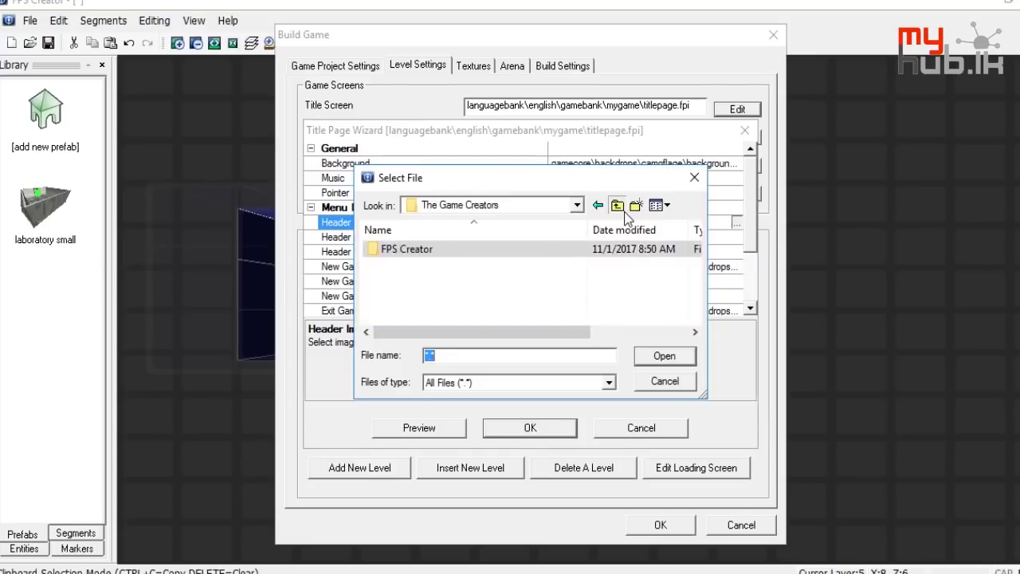
left_click(622, 209)
left_click(621, 209)
scroll(502, 302, "down", 5)
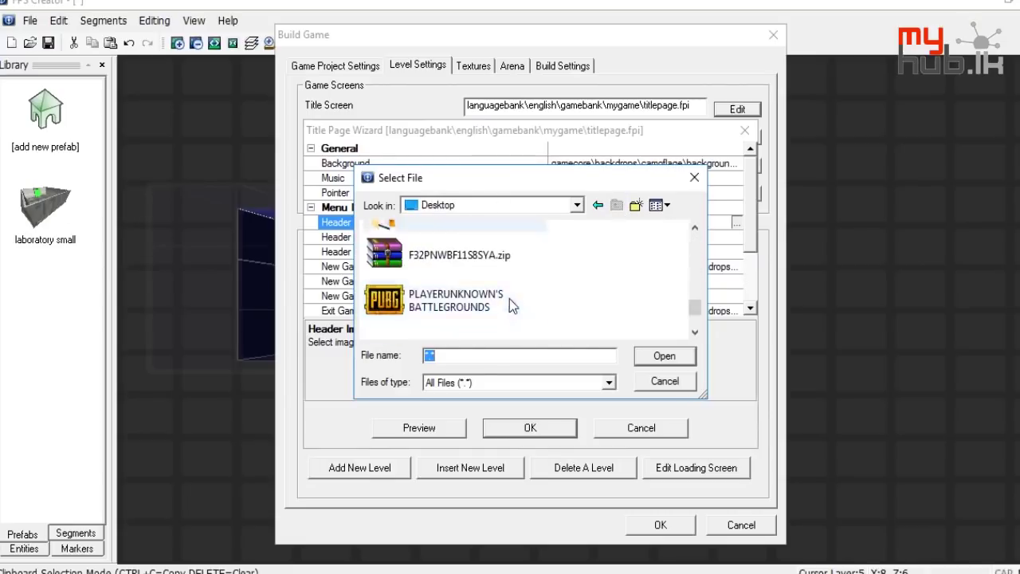
double_click(468, 314)
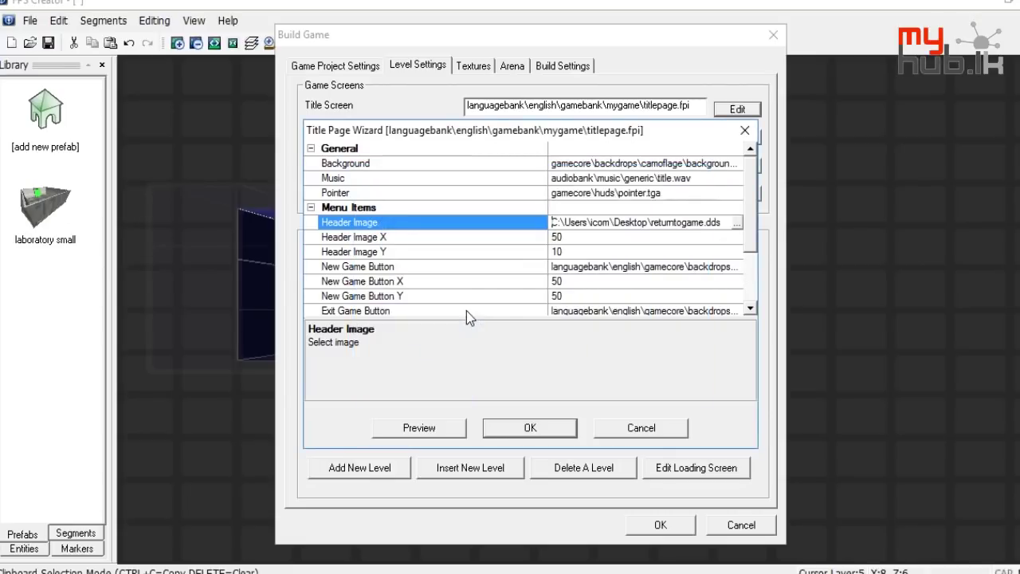
left_click(555, 434)
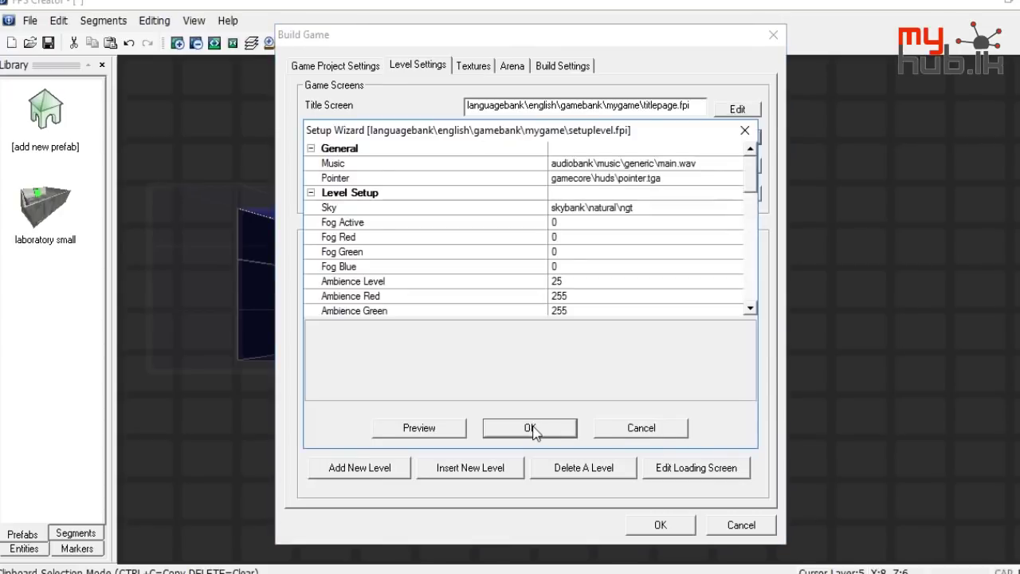
Inspect the Menu Items Header Image path, still backdrops\basic\gamemenu.tga
scroll(634, 267, "down", 5)
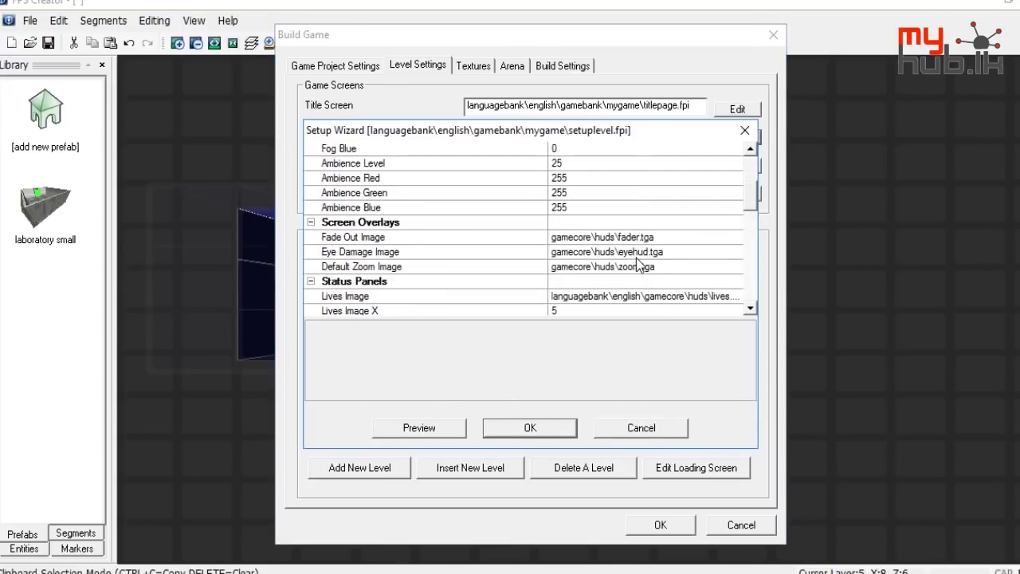
scroll(637, 264, "down", 1)
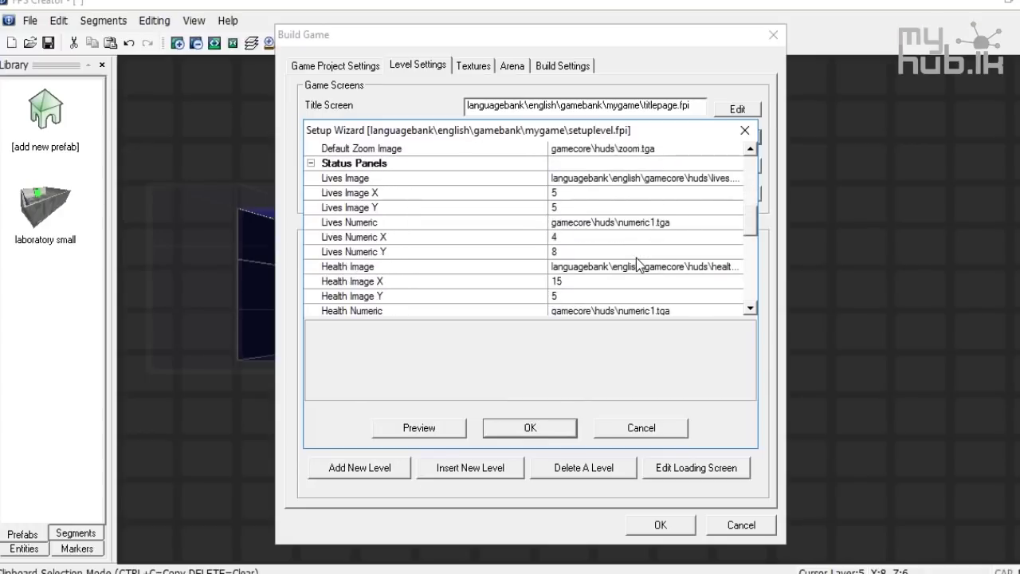
scroll(644, 254, "down", 5)
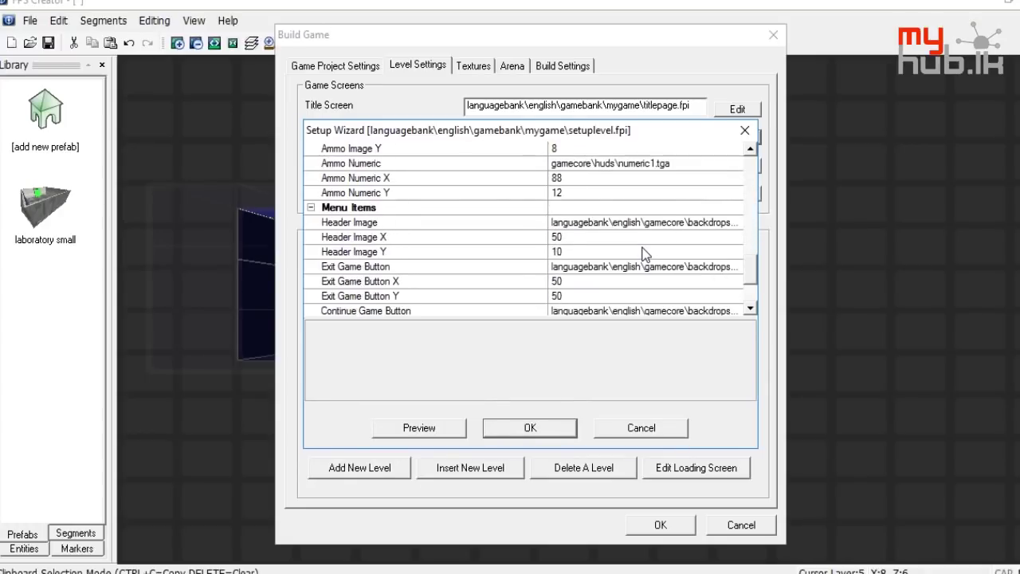
left_click(716, 213)
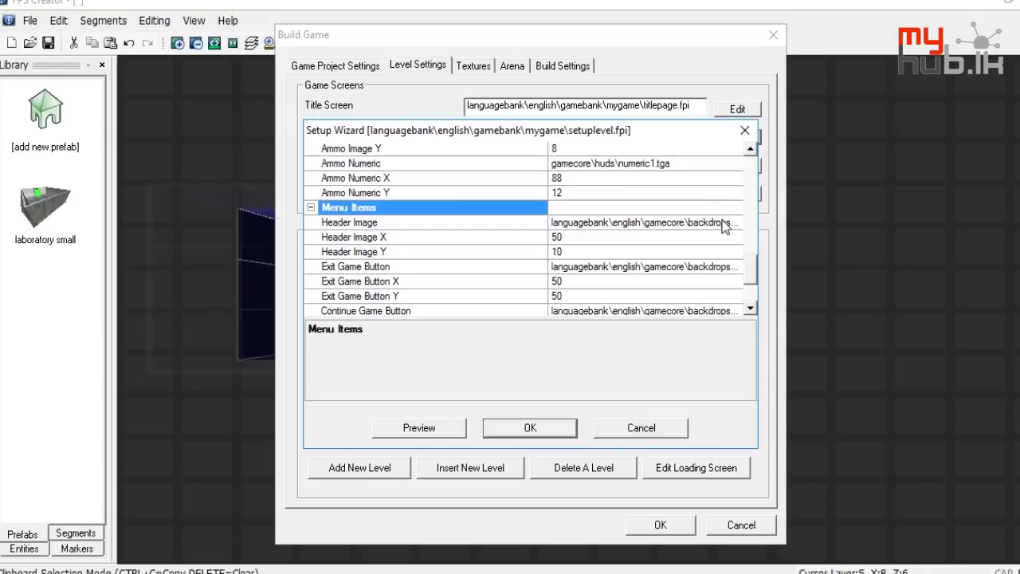
left_click(724, 222)
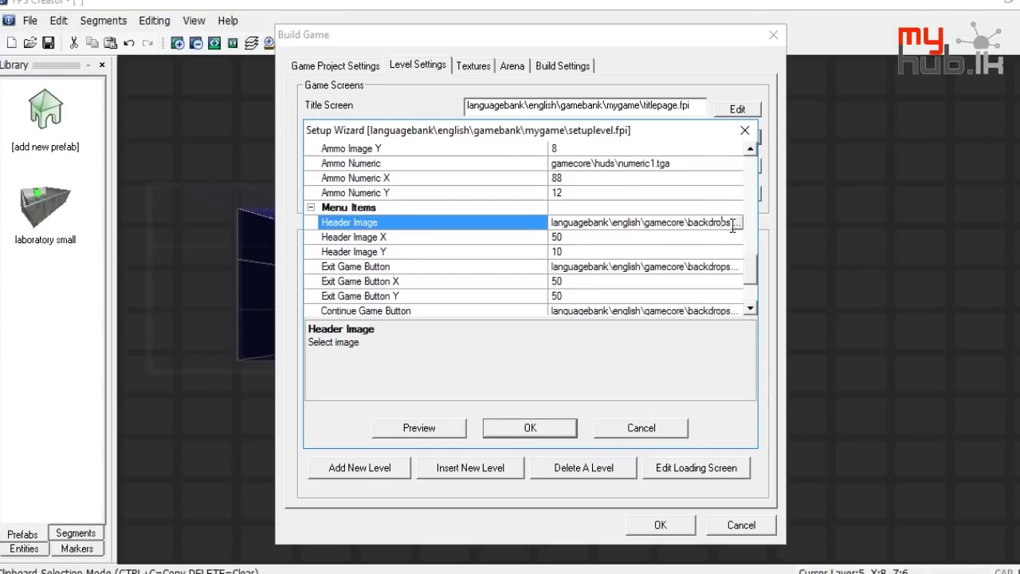
left_click_drag(728, 222, 738, 218)
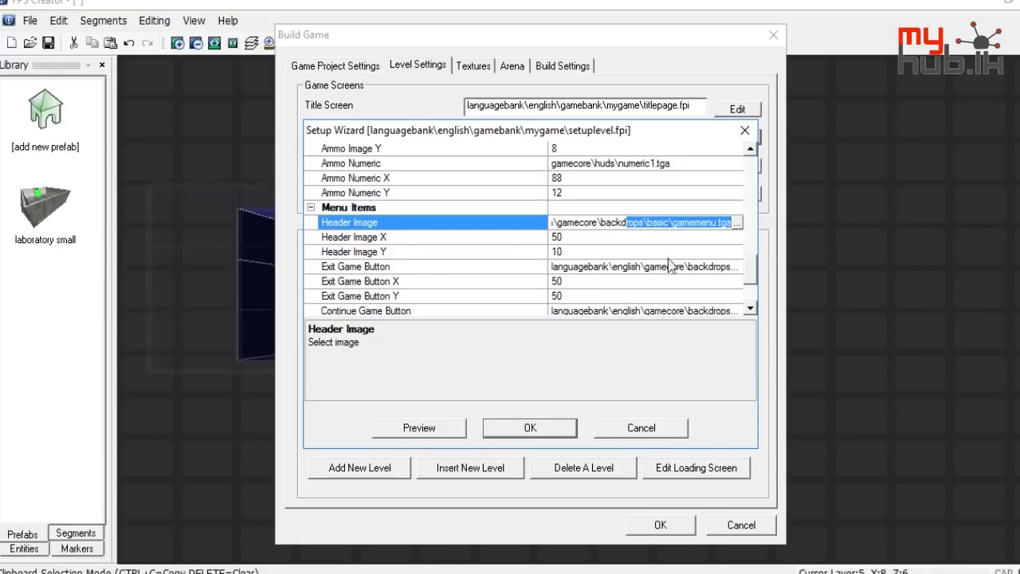
scroll(335, 221, "down", 2)
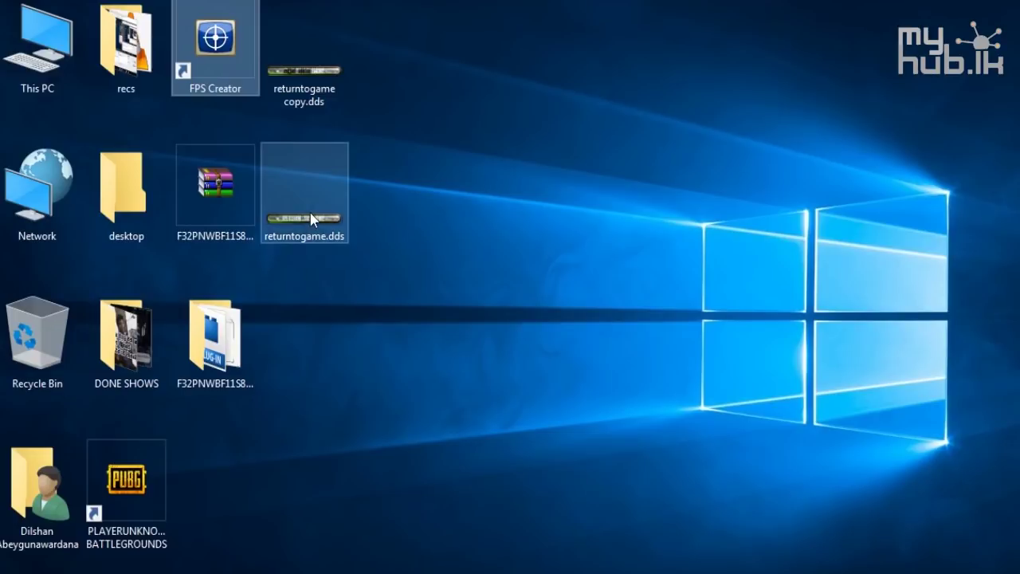
Select the Desktop returntogame DDS files and browse to FPS Creator's Files\gamecore folder
left_click(332, 92)
left_click(339, 161, "ctrl")
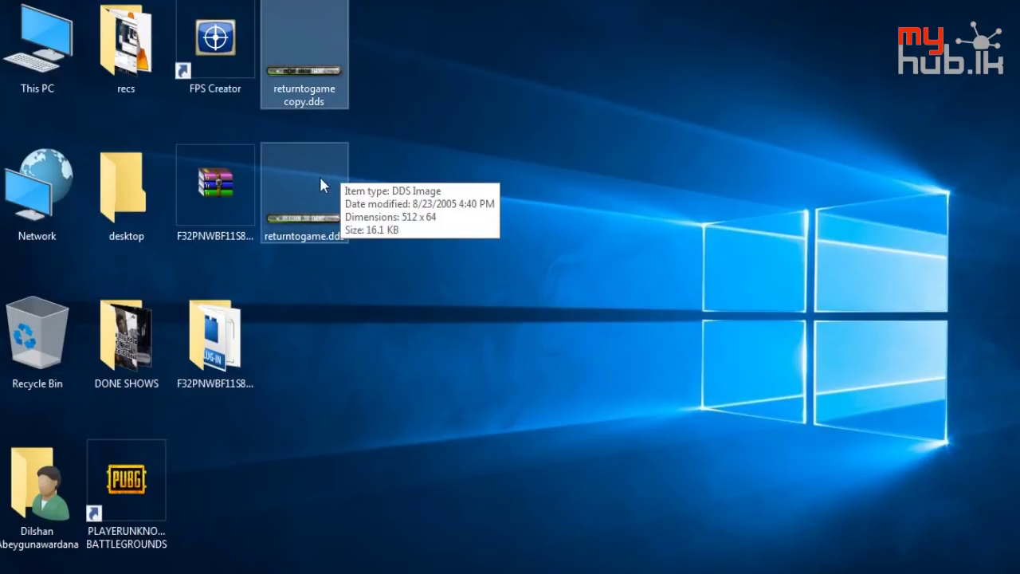
left_click(37, 53)
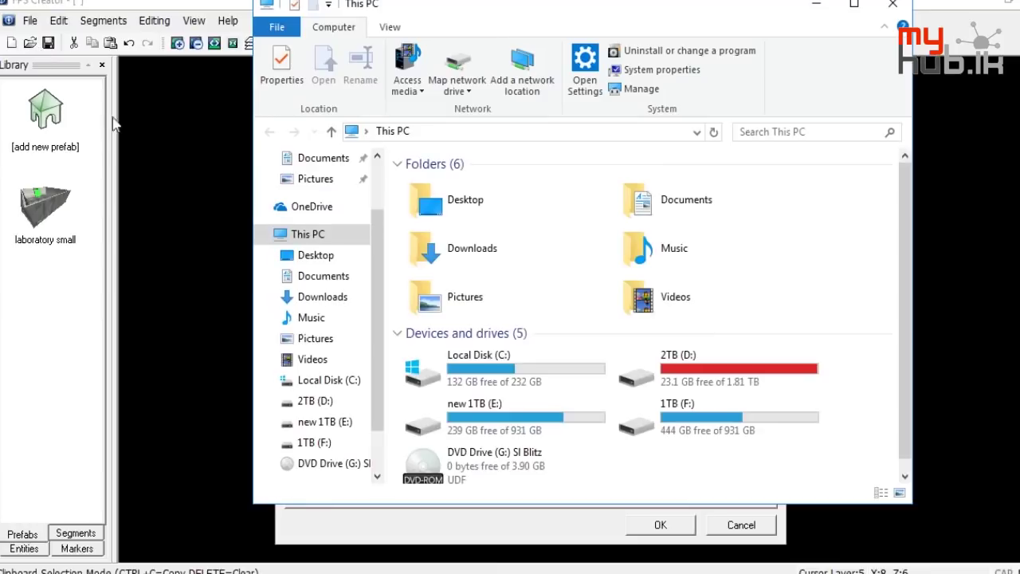
double_click(510, 364)
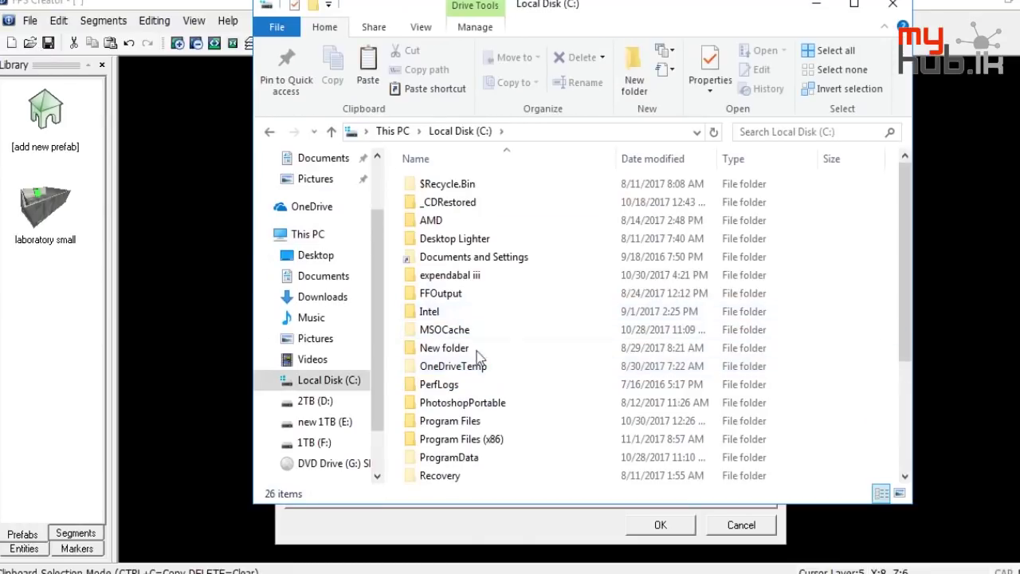
double_click(469, 439)
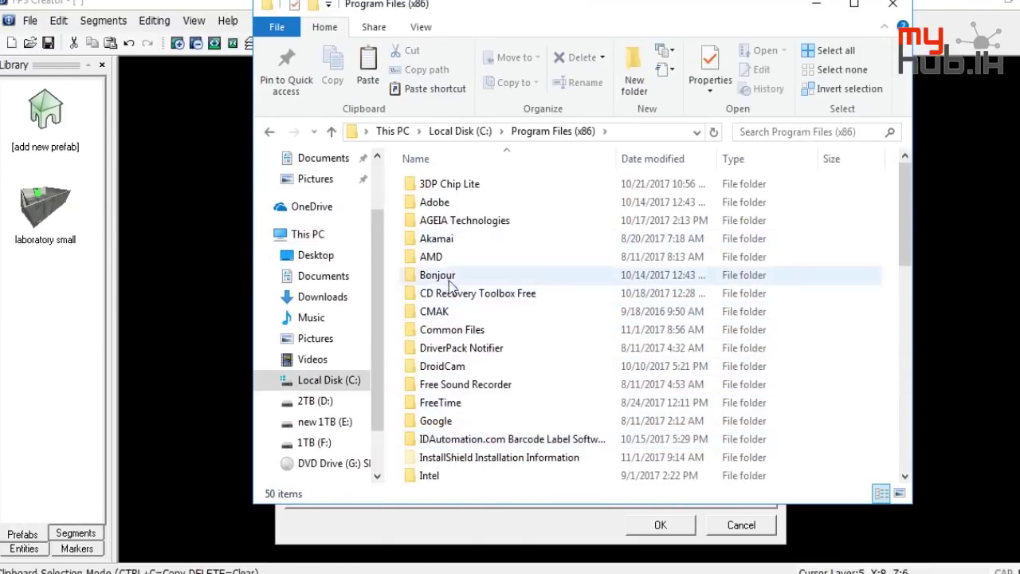
scroll(458, 406, "down", 8)
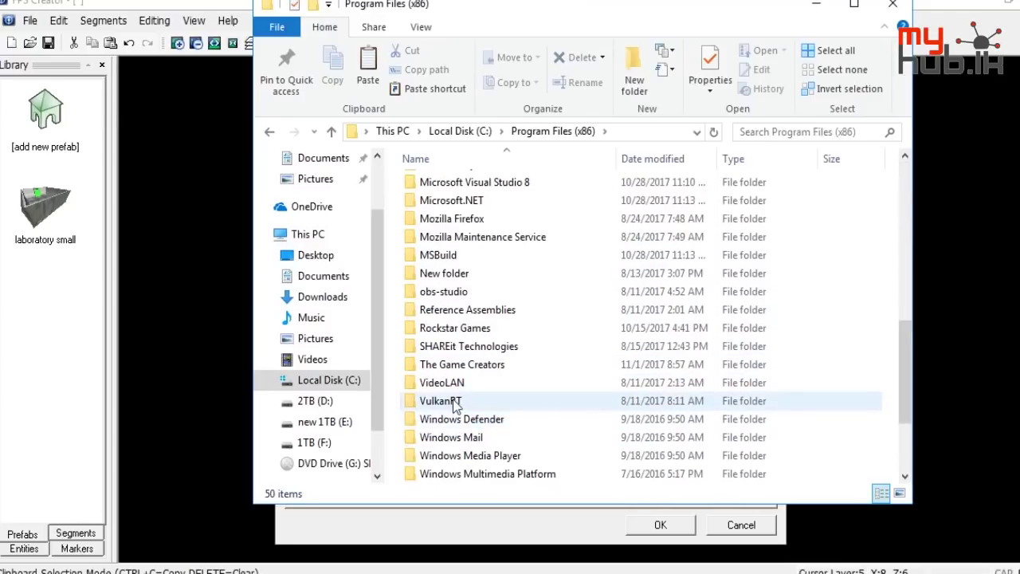
double_click(462, 364)
double_click(449, 190)
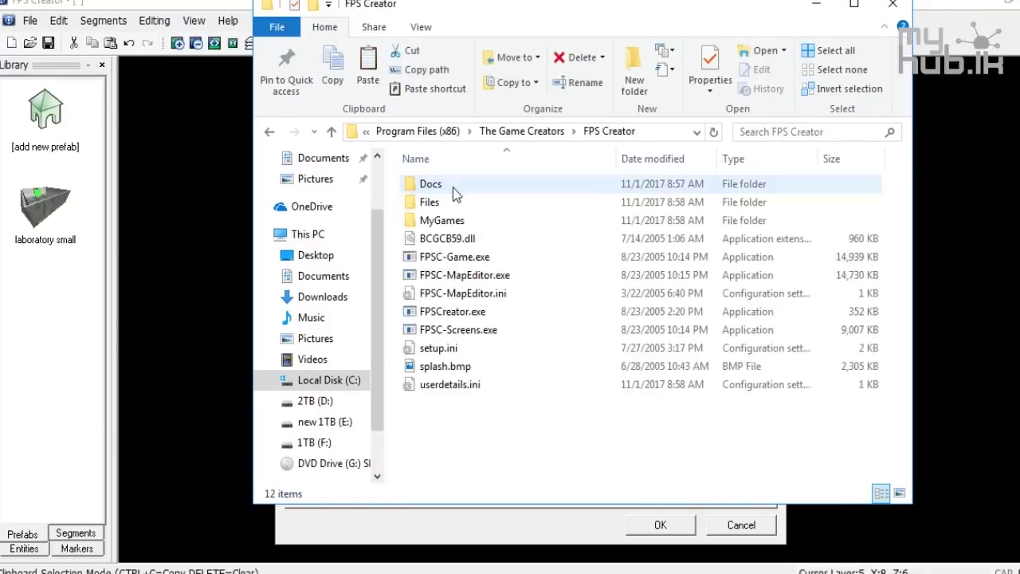
double_click(454, 203)
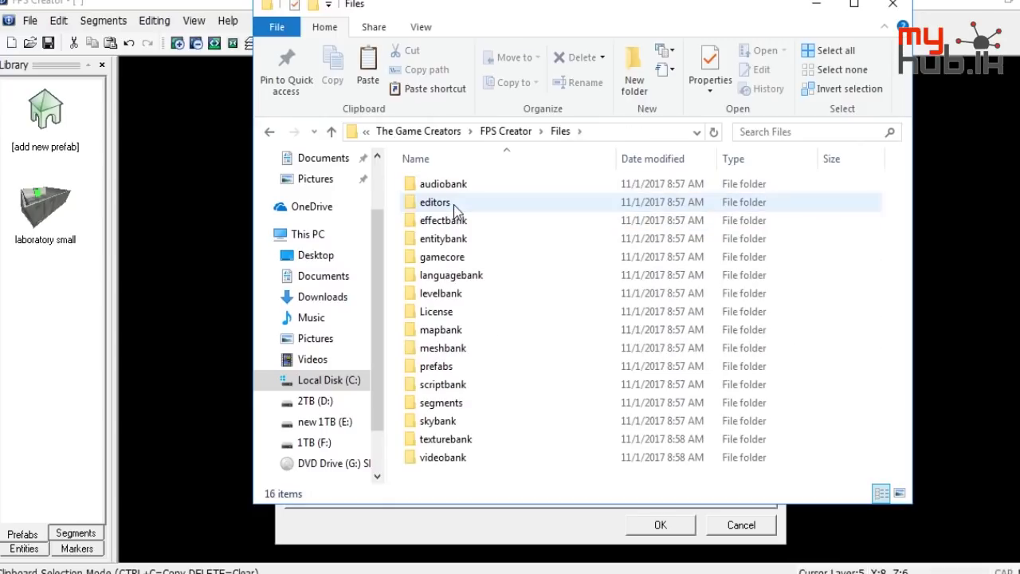
double_click(447, 255)
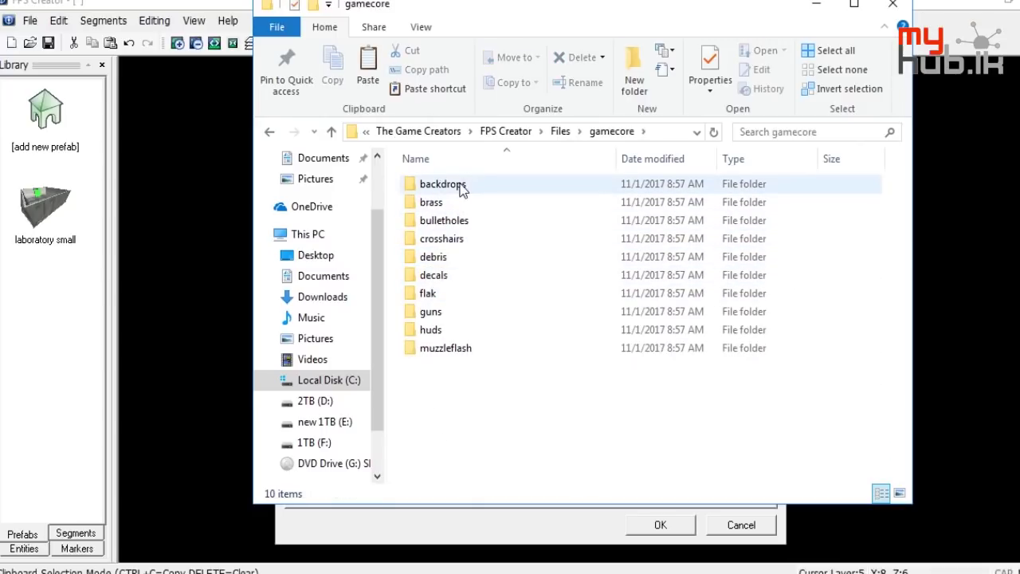
Create the myhublktest folder in gamecore and copy returntogame copy.dds into it
left_click(635, 72)
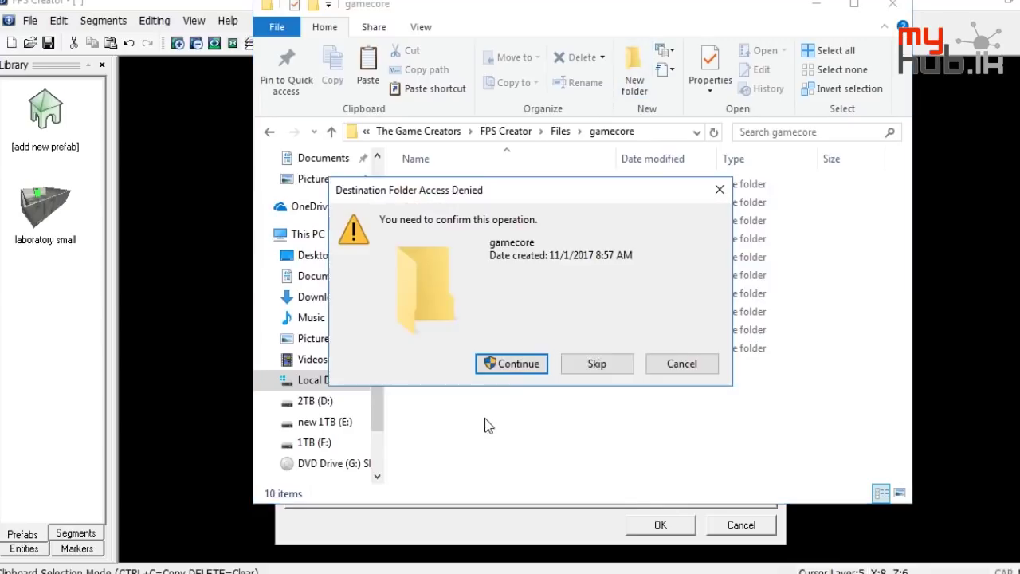
left_click(513, 363)
type("myhublktest")
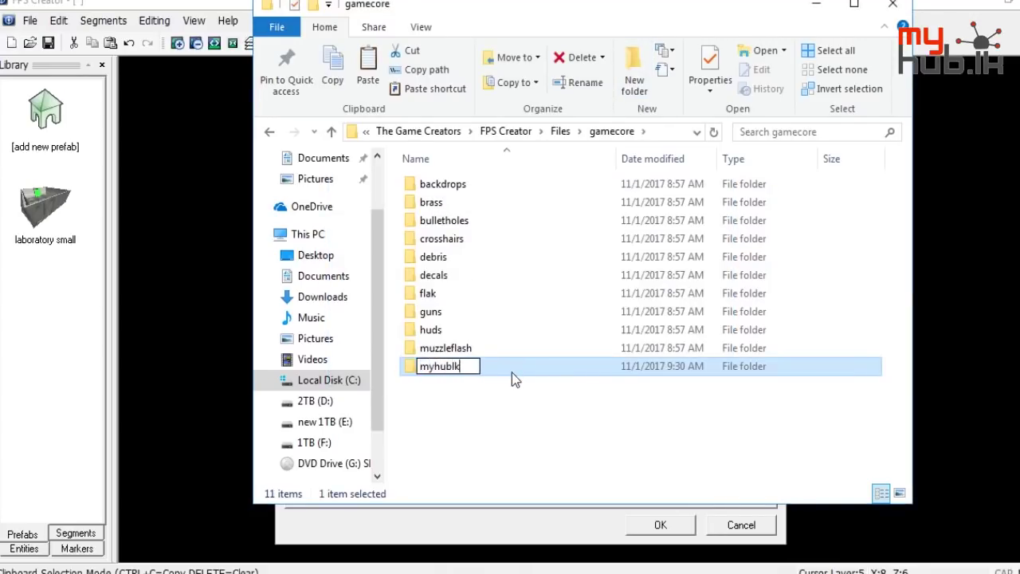
key("Return")
key("Return")
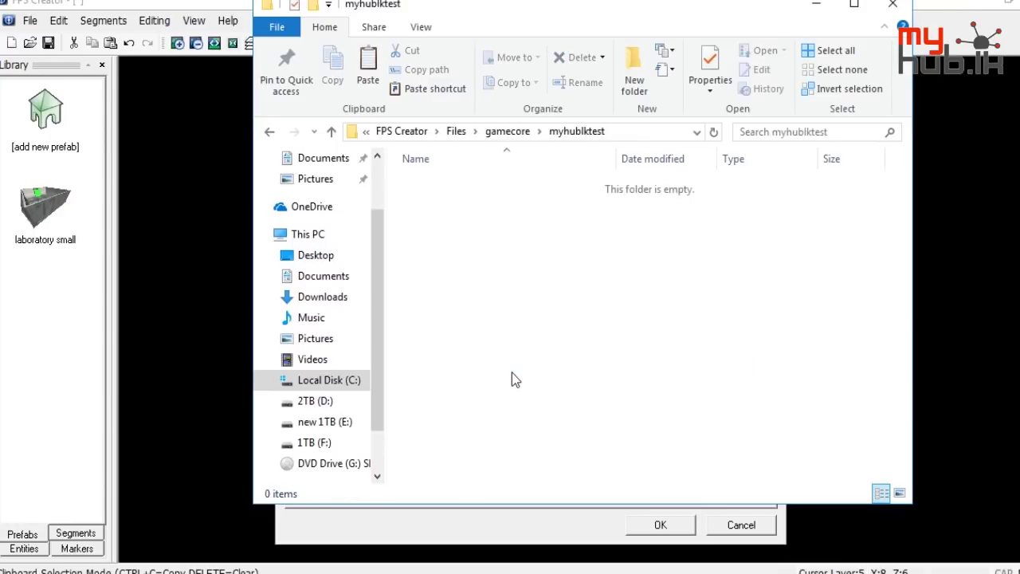
left_click(485, 177)
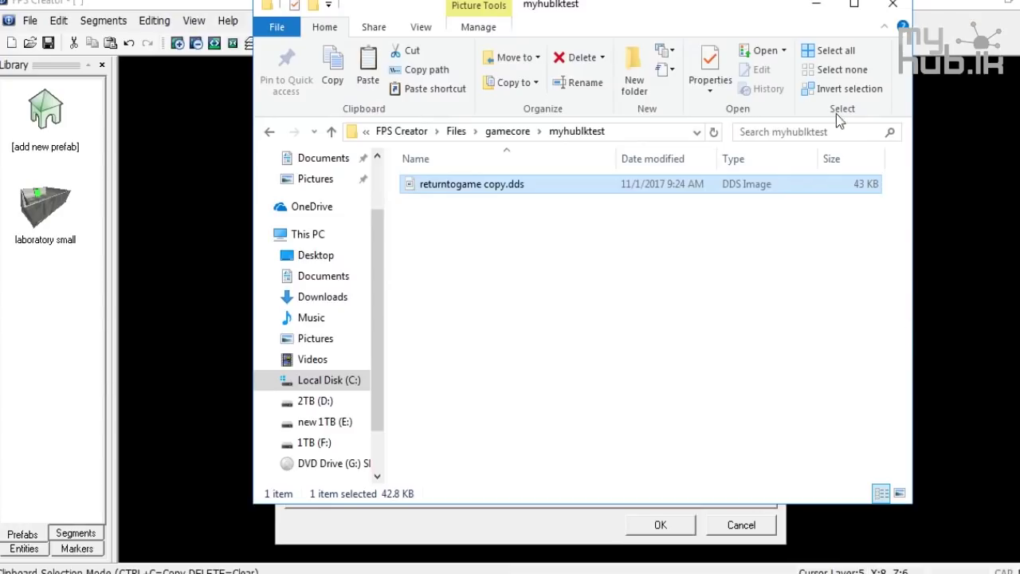
left_click(816, 8)
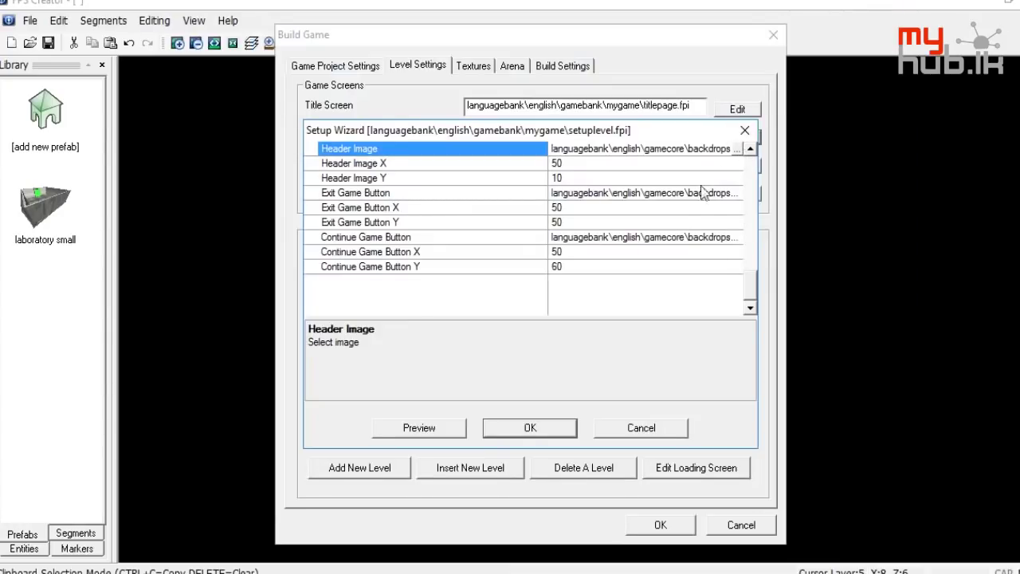
Point the Header Image to gamecore\myhublktest\returntogame copy.dds and save the Setup Wizard
scroll(688, 214, "up", 1)
left_click(736, 193)
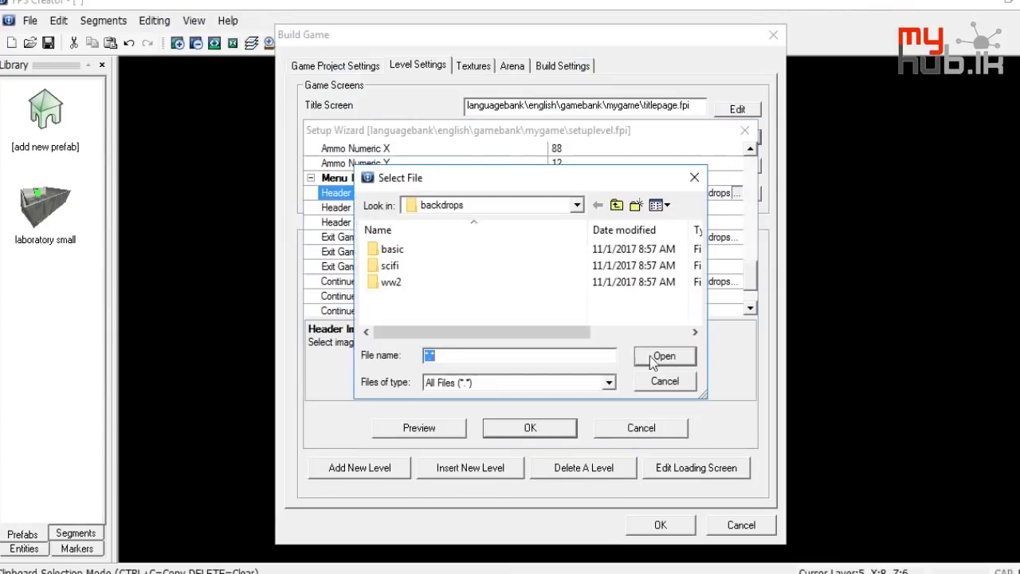
left_click(617, 206)
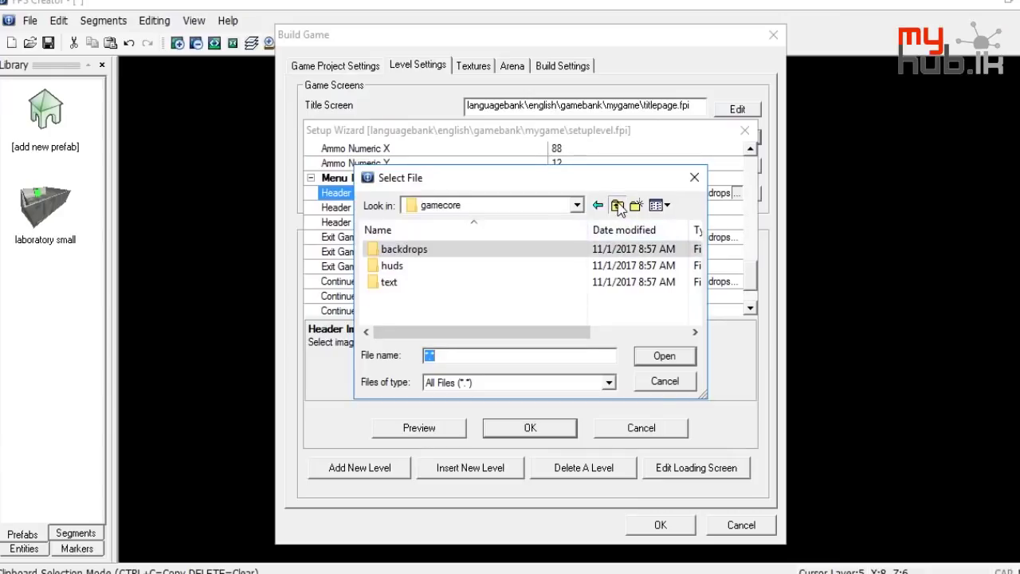
left_click(619, 206)
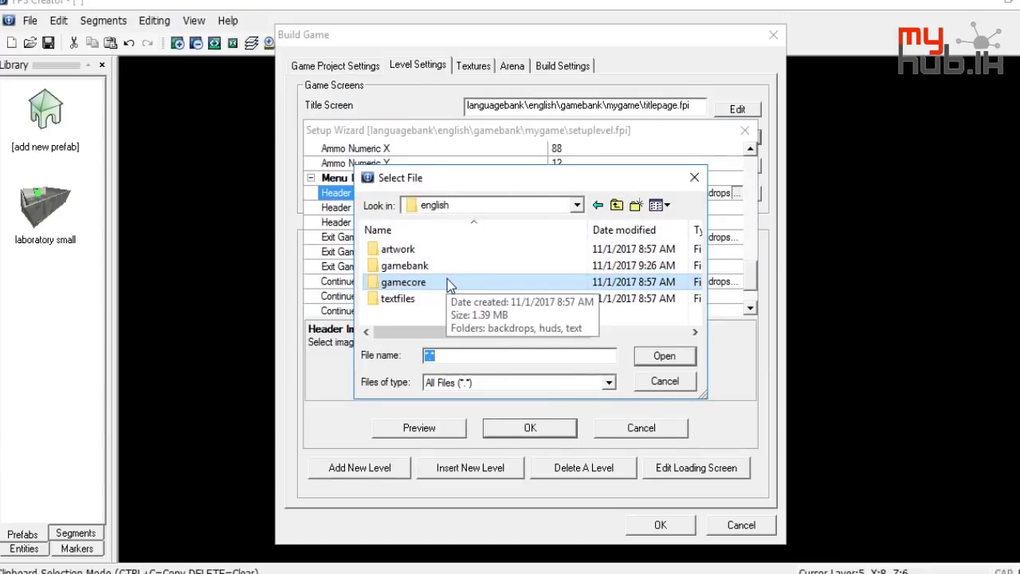
left_click(616, 206)
left_click(617, 206)
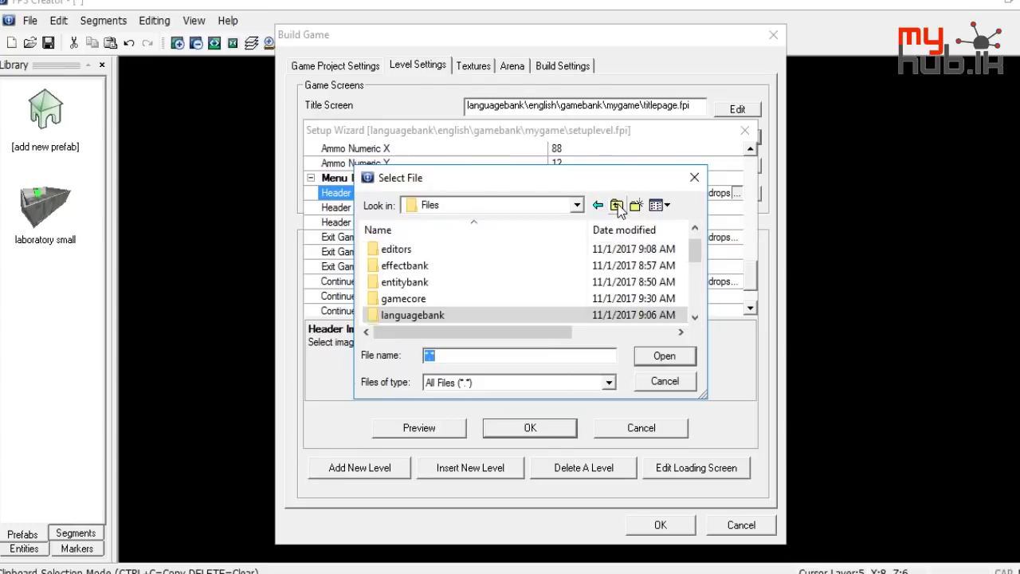
double_click(419, 301)
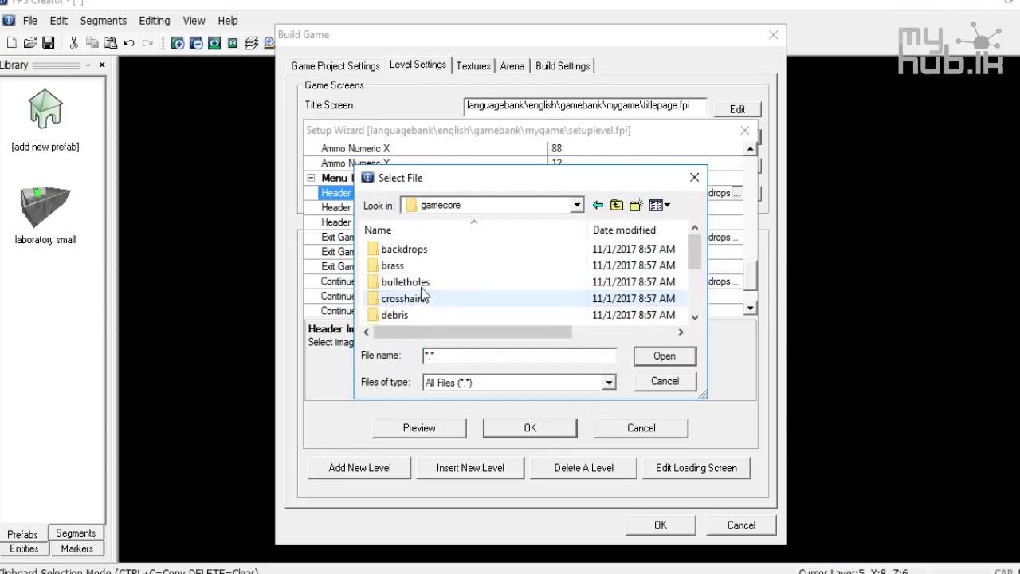
scroll(420, 306, "down", 2)
double_click(419, 315)
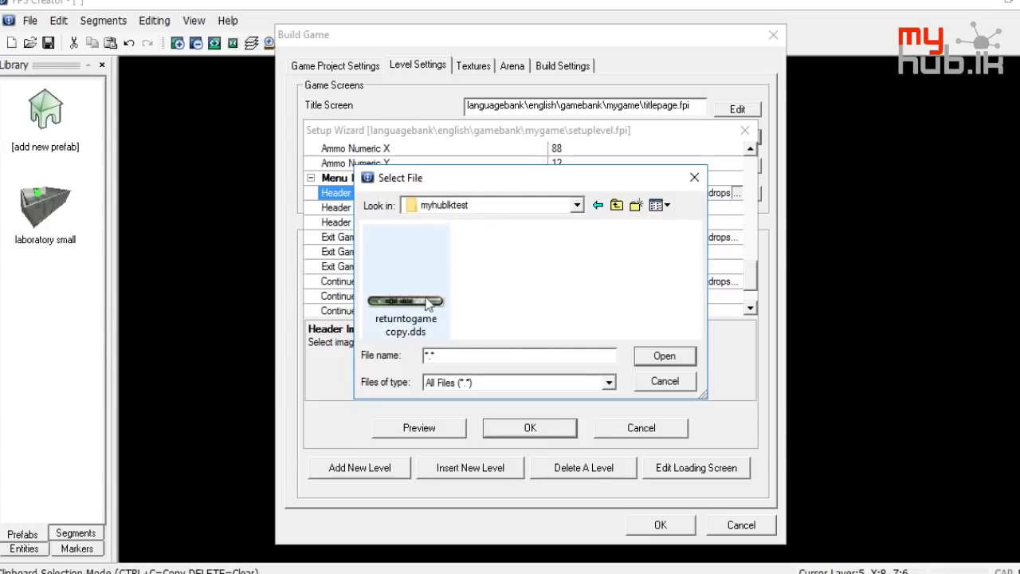
double_click(432, 313)
left_click(564, 420)
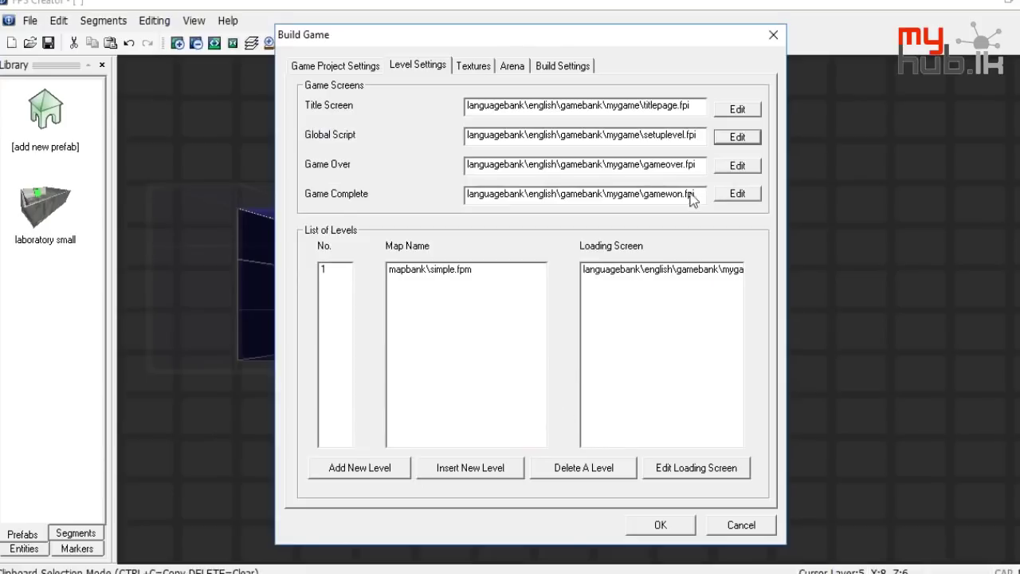
Reopen the global script settings and check that the Header Image path persisted
left_click(727, 141)
scroll(565, 239, "down", 4)
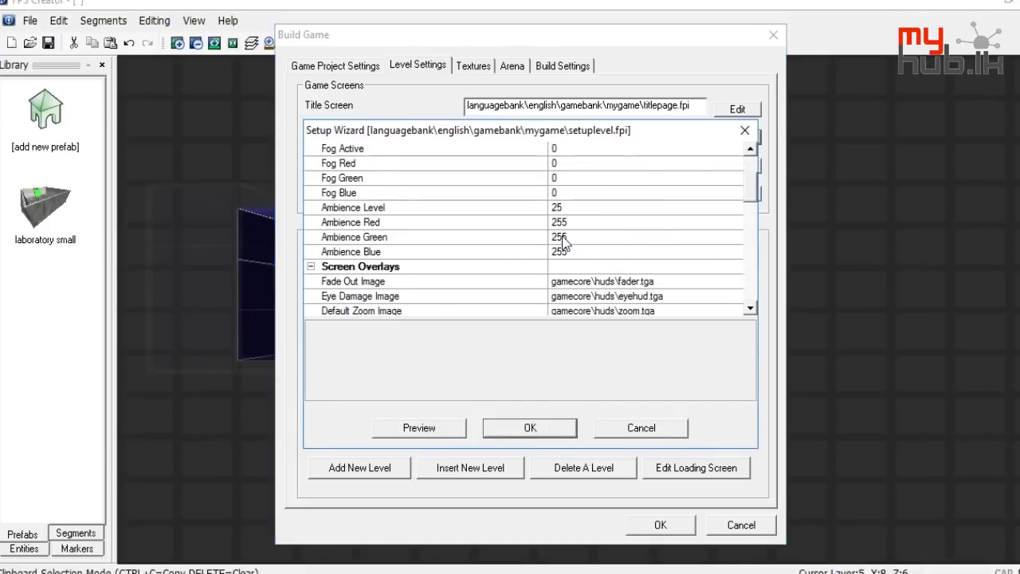
scroll(563, 243, "down", 6)
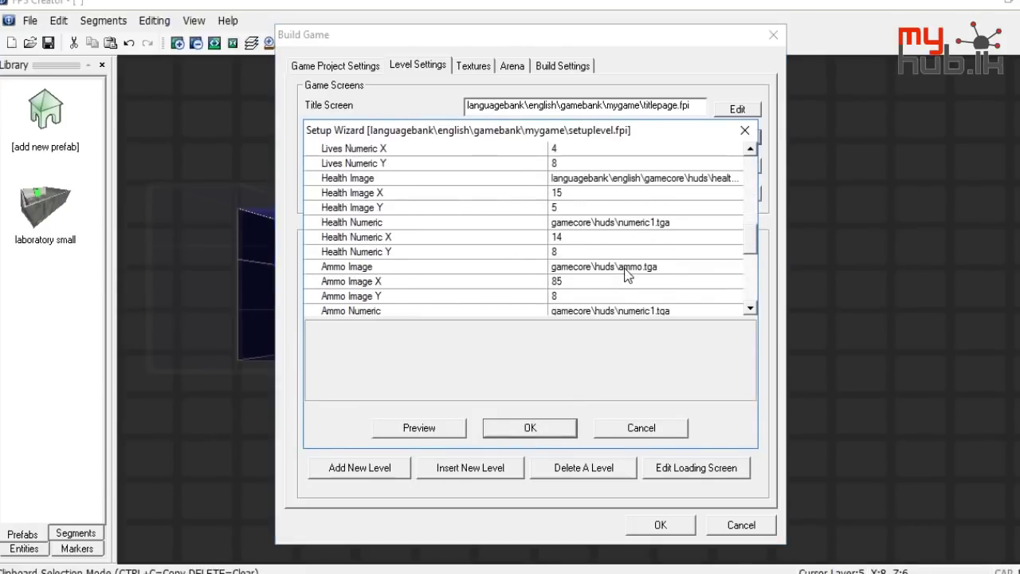
scroll(625, 273, "up", 4)
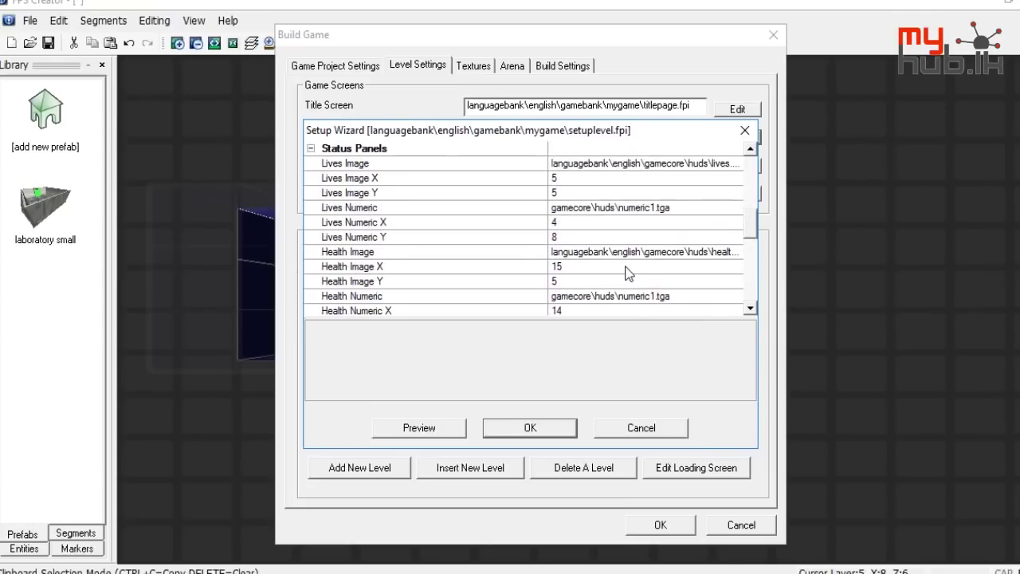
scroll(625, 273, "up", 1)
scroll(625, 274, "down", 4)
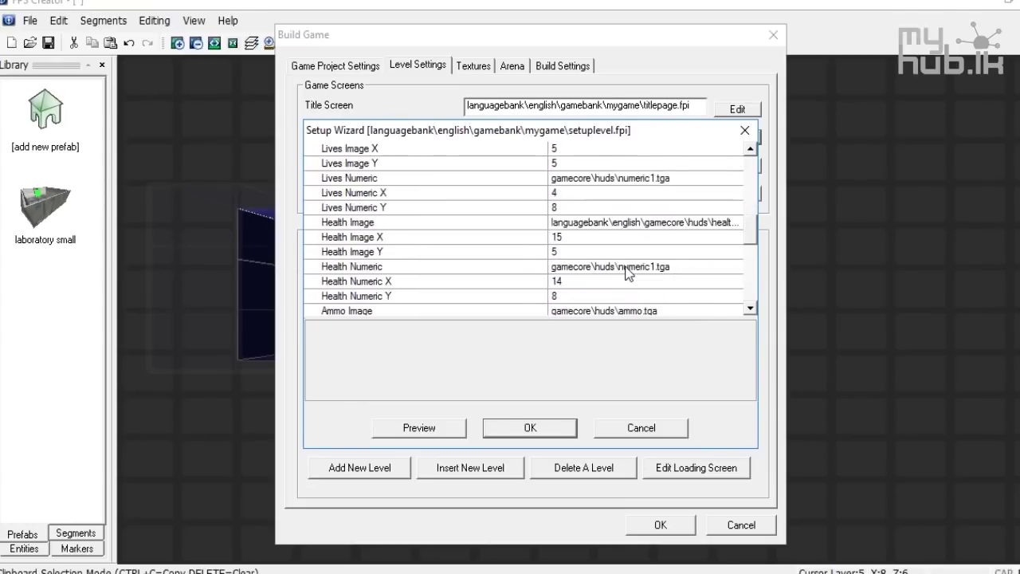
scroll(625, 273, "down", 4)
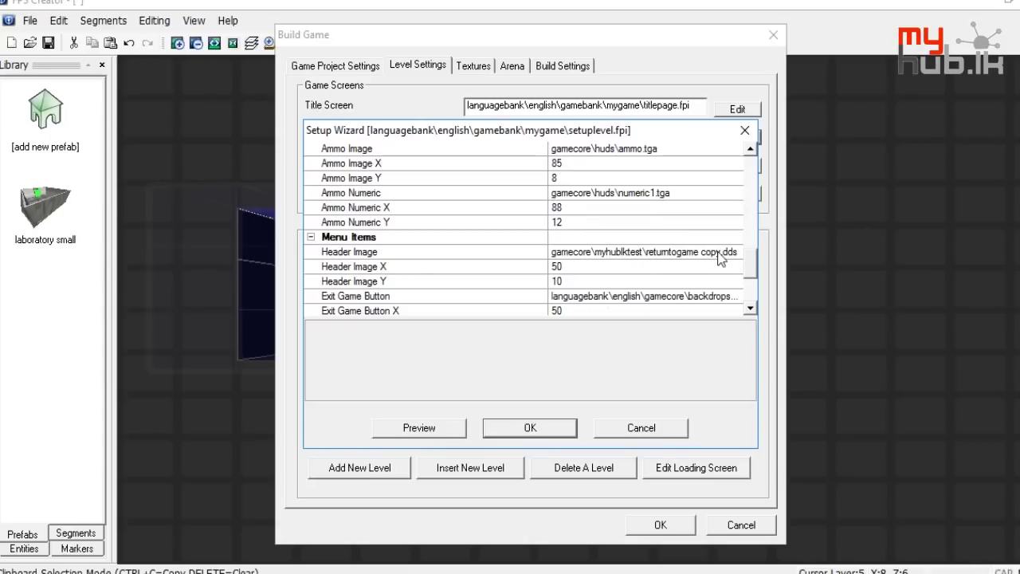
Browse the Header Image to gamecore\myhublktest and rename returntogame copy.dds to testmyhub.dds
left_click(700, 252)
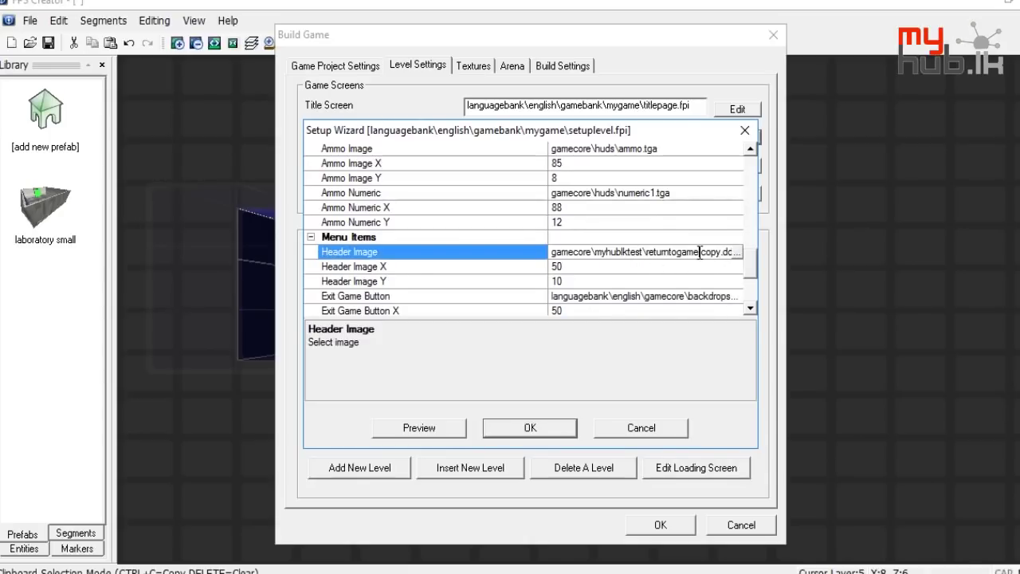
left_click(737, 252)
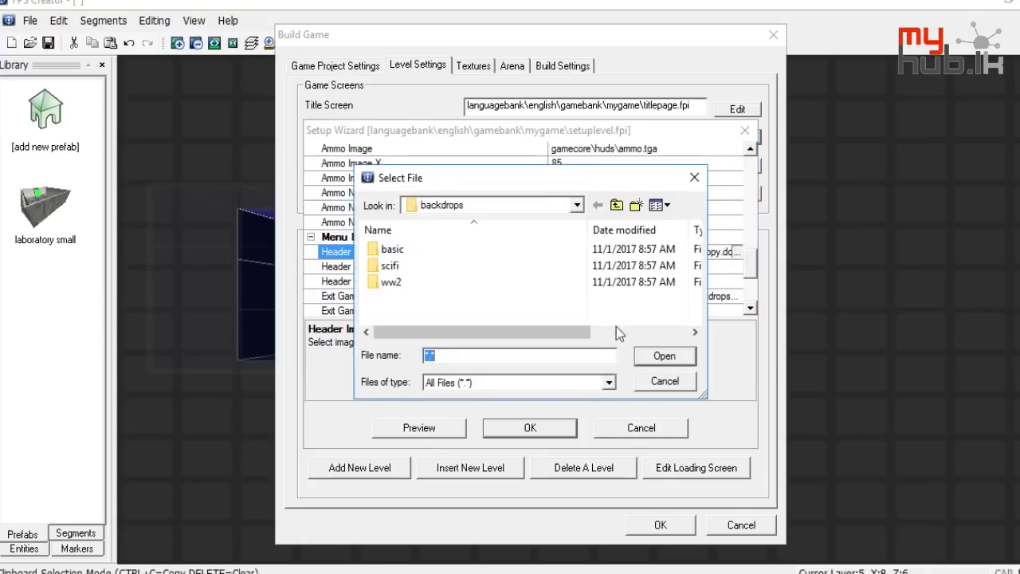
left_click(617, 205)
left_click(617, 205)
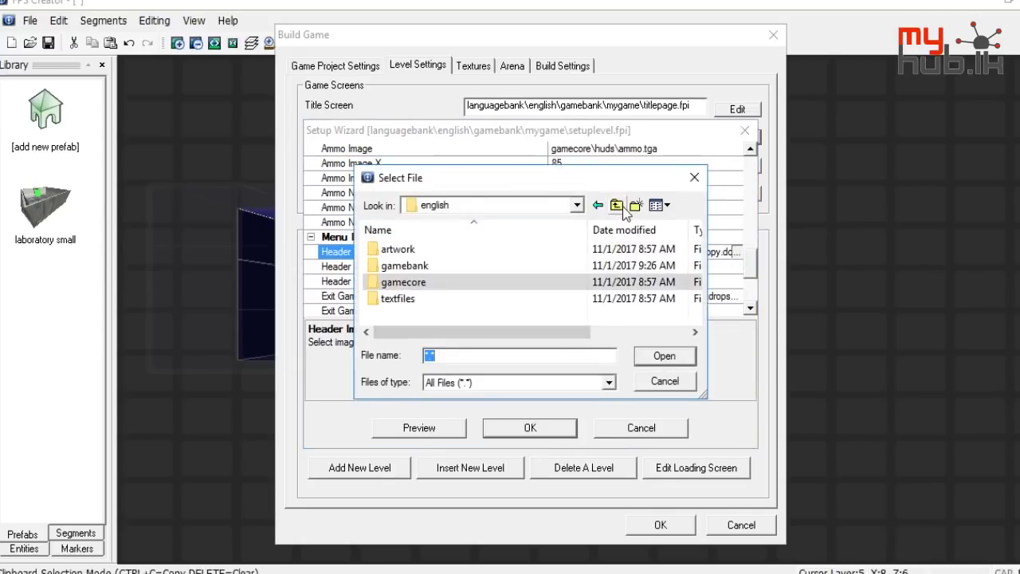
left_click(620, 206)
left_click(620, 206)
scroll(476, 308, "down", 3)
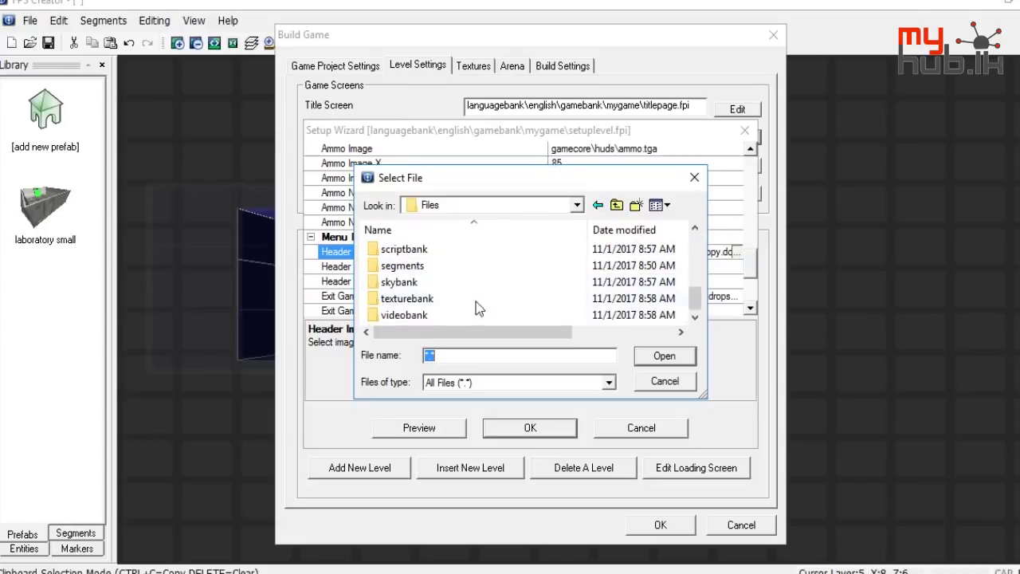
scroll(436, 291, "up", 4)
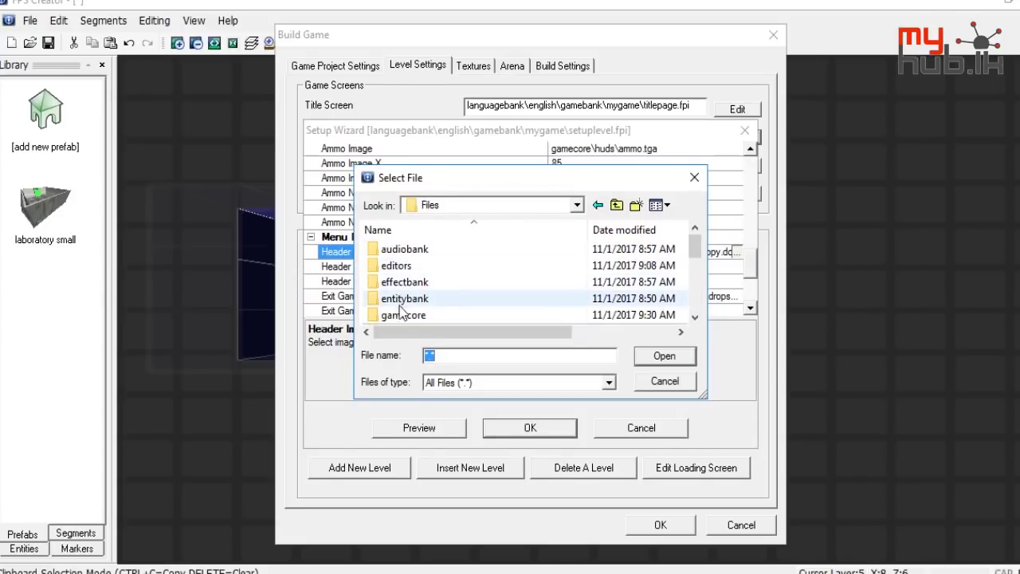
double_click(404, 314)
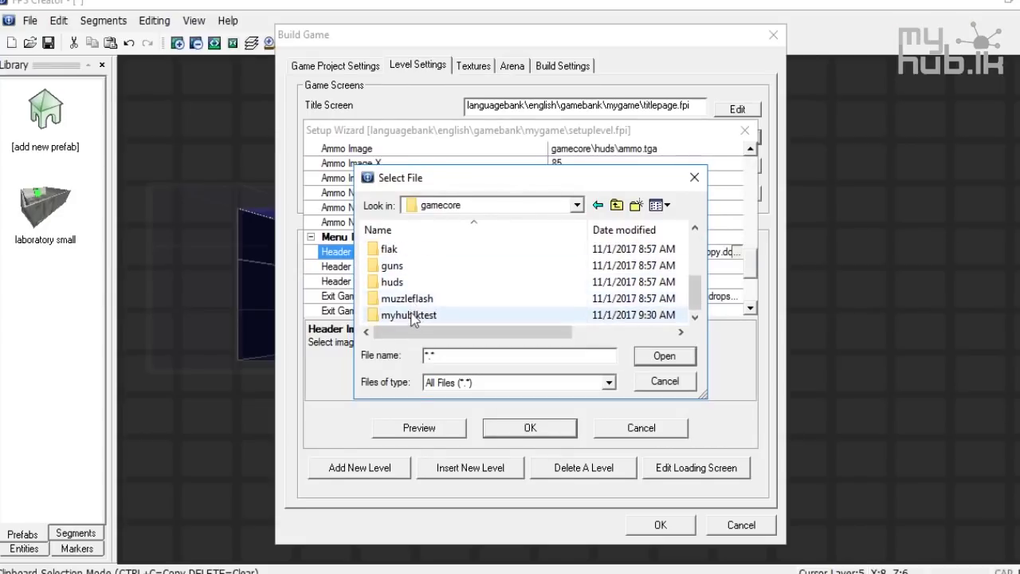
double_click(408, 314)
left_click(420, 266)
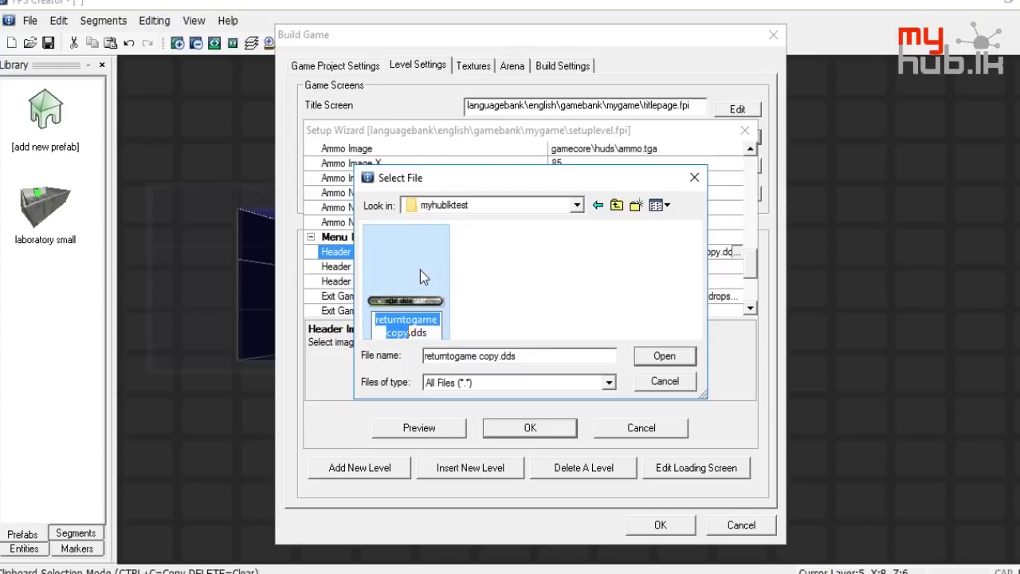
type("testmy")
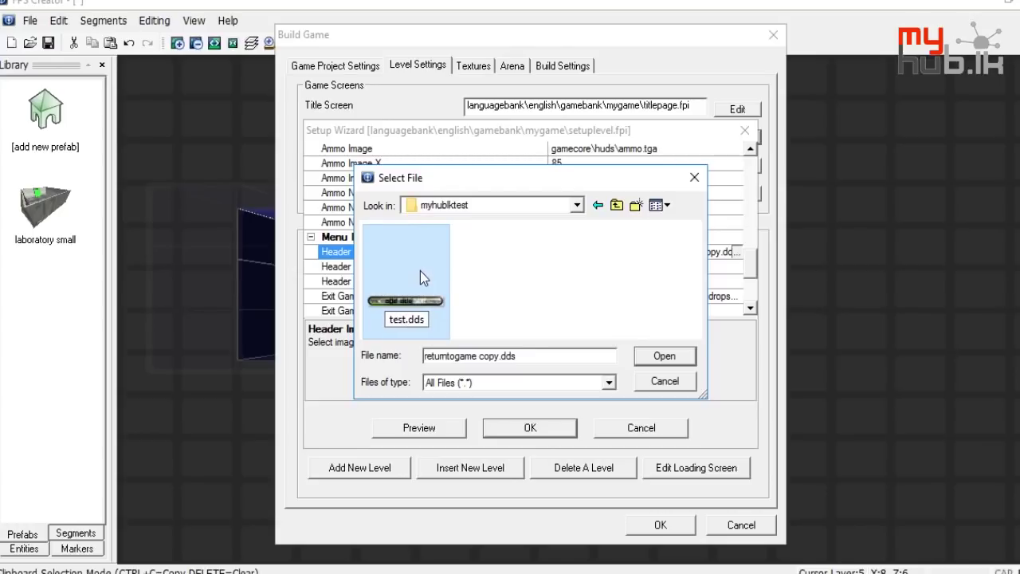
type("hub")
key("Return")
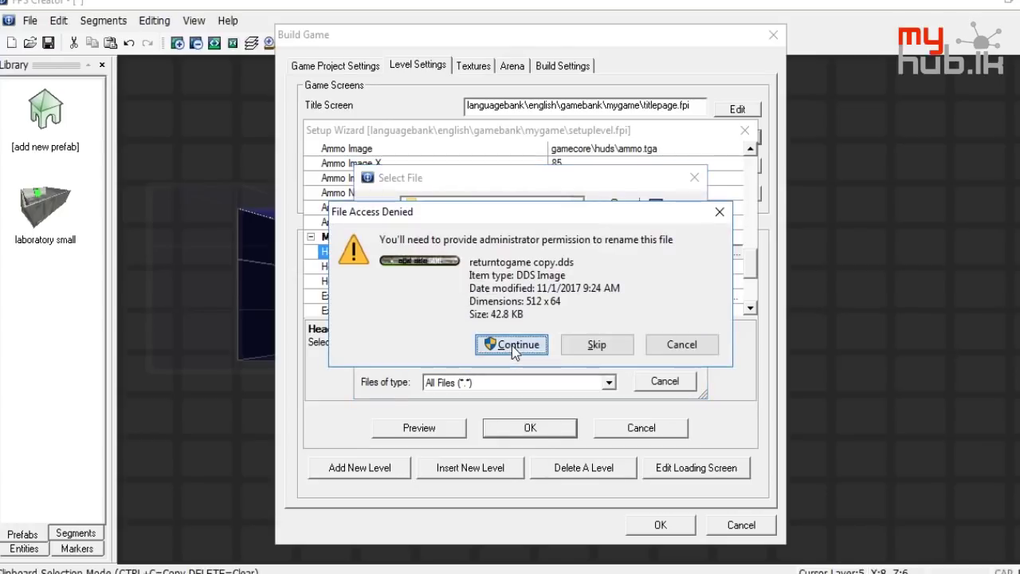
left_click(512, 345)
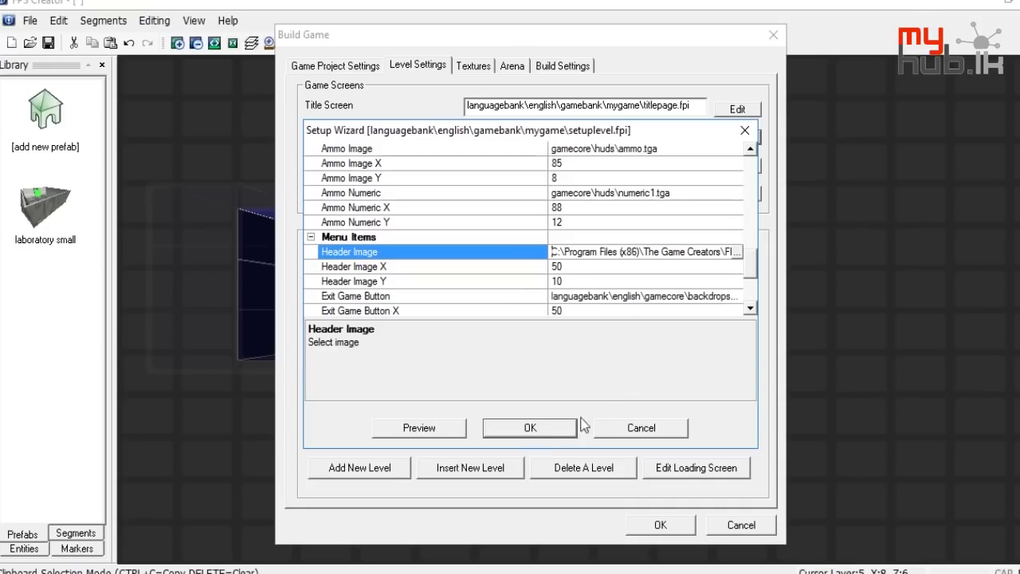
Set the Exit Game Button image to gamecore\myhublktest\testmyhub.dds
left_click(699, 297)
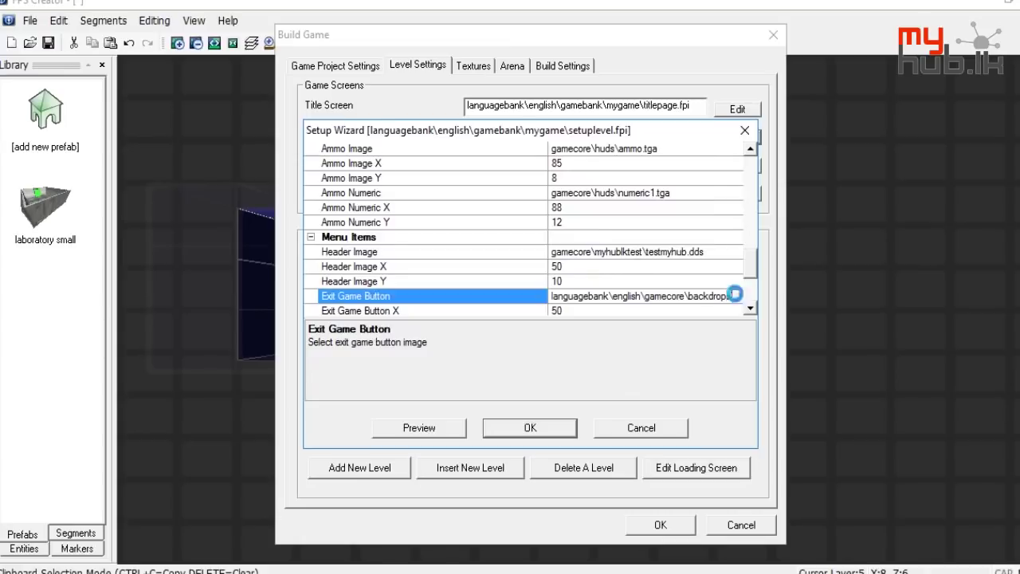
left_click(737, 295)
left_click(616, 206)
left_click(616, 205)
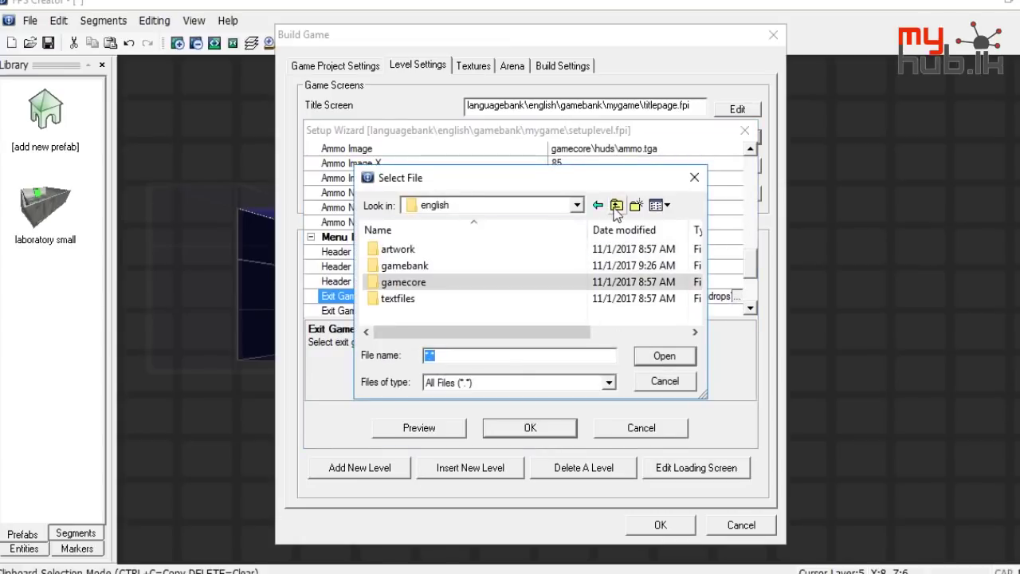
left_click(616, 206)
left_click(616, 205)
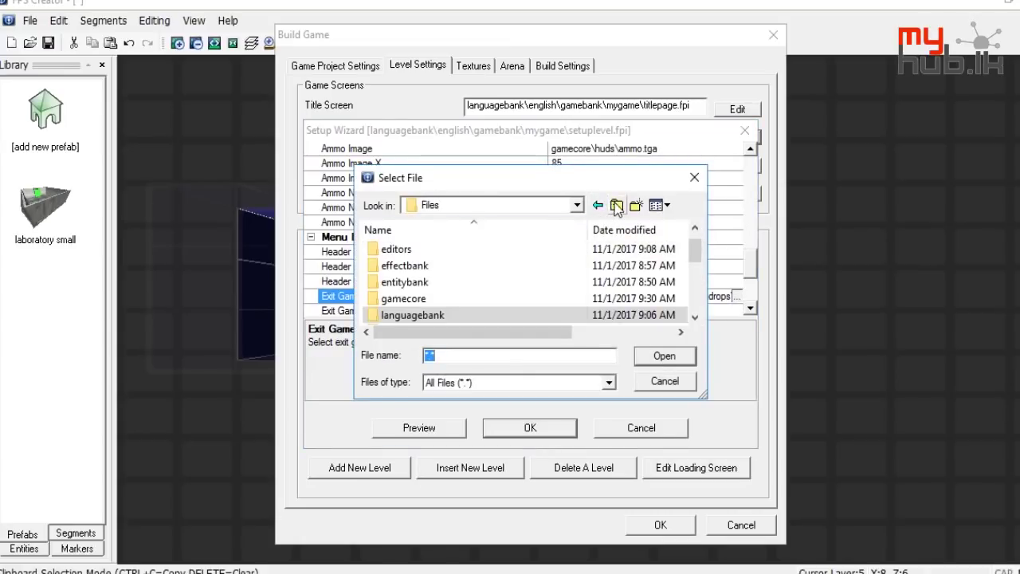
double_click(458, 298)
scroll(449, 294, "down", 2)
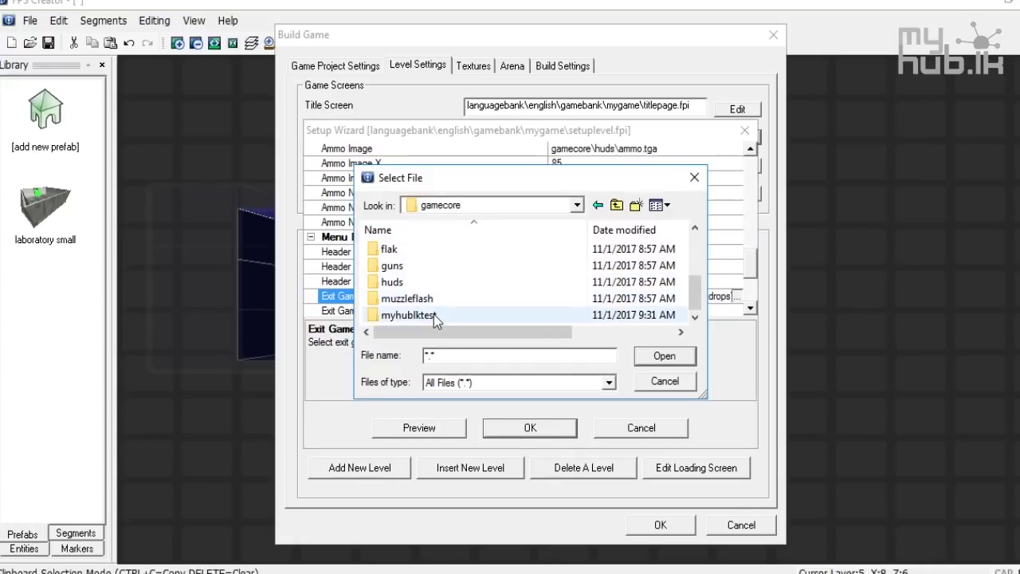
double_click(433, 314)
double_click(387, 287)
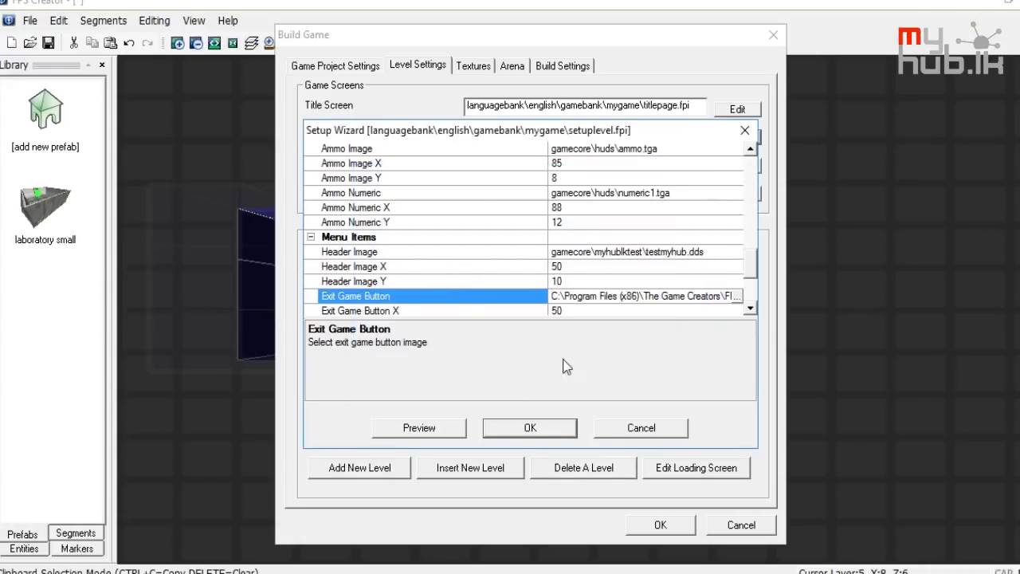
Copy the full Header Image path and save the setup wizard
left_click(647, 252)
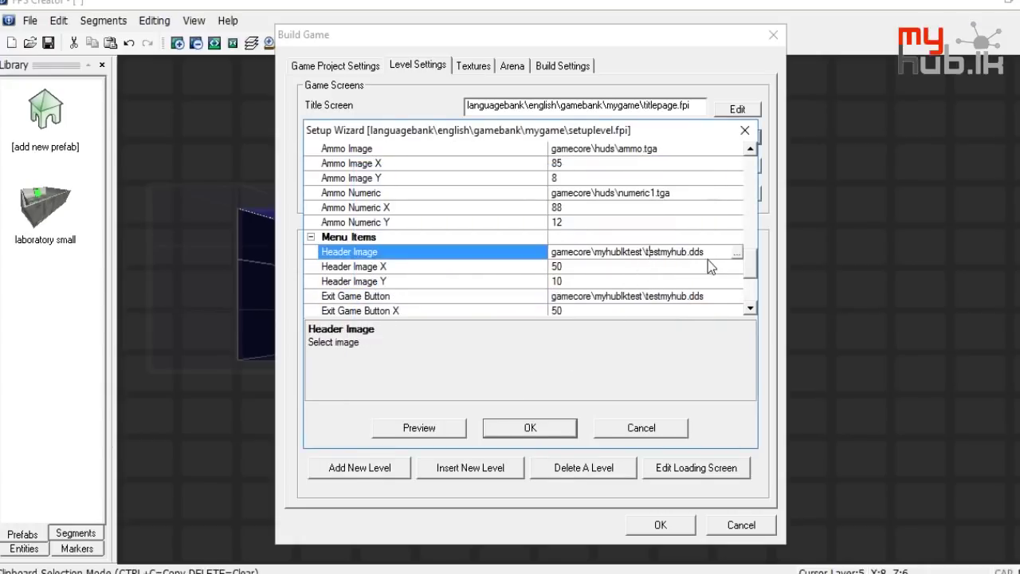
left_click_drag(715, 252, 557, 255)
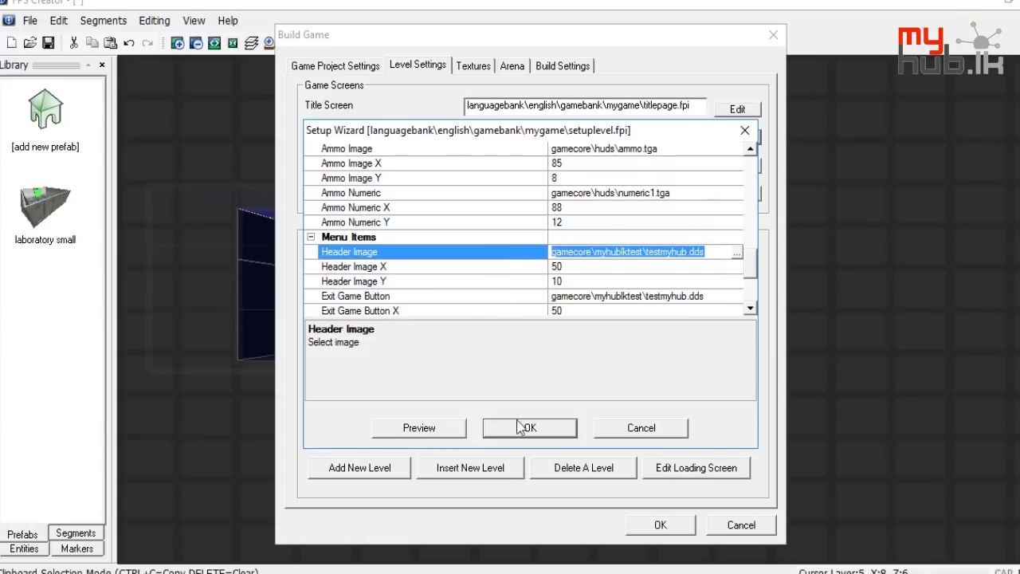
key("ctrl+c")
left_click(447, 423)
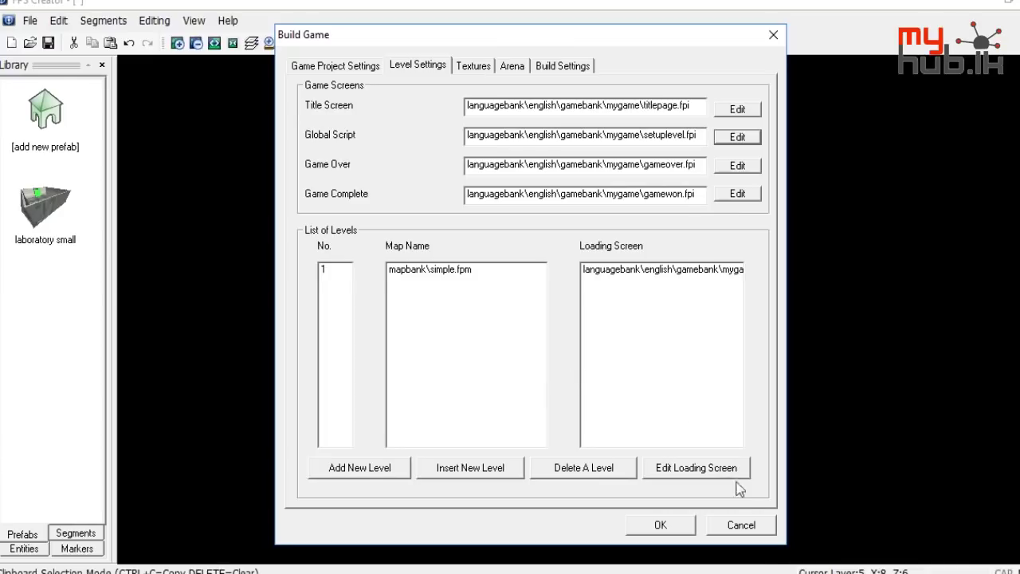
Reopen the global setup script settings to review them, then close the wizard
mouse_move(838, 572)
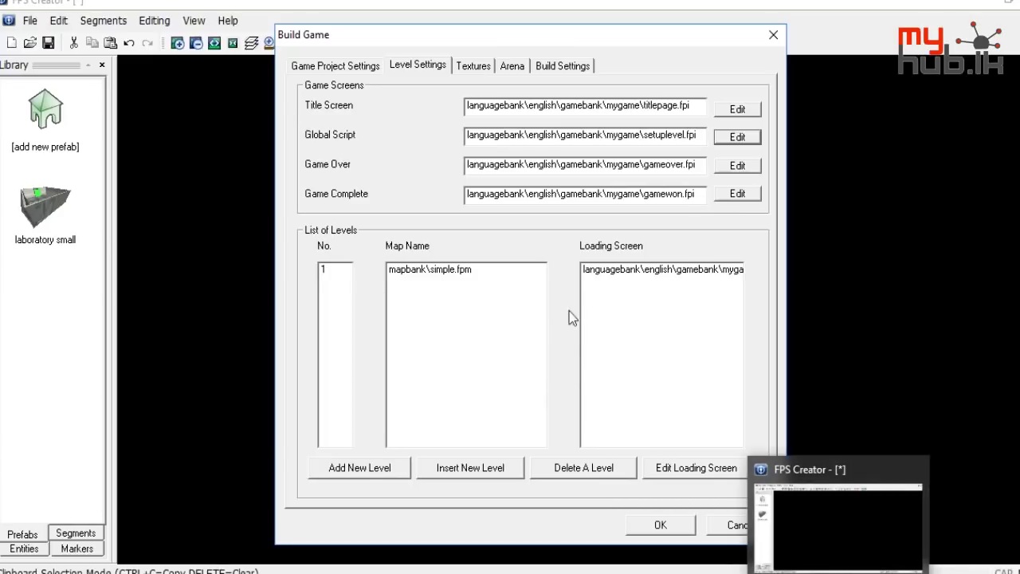
left_click(734, 140)
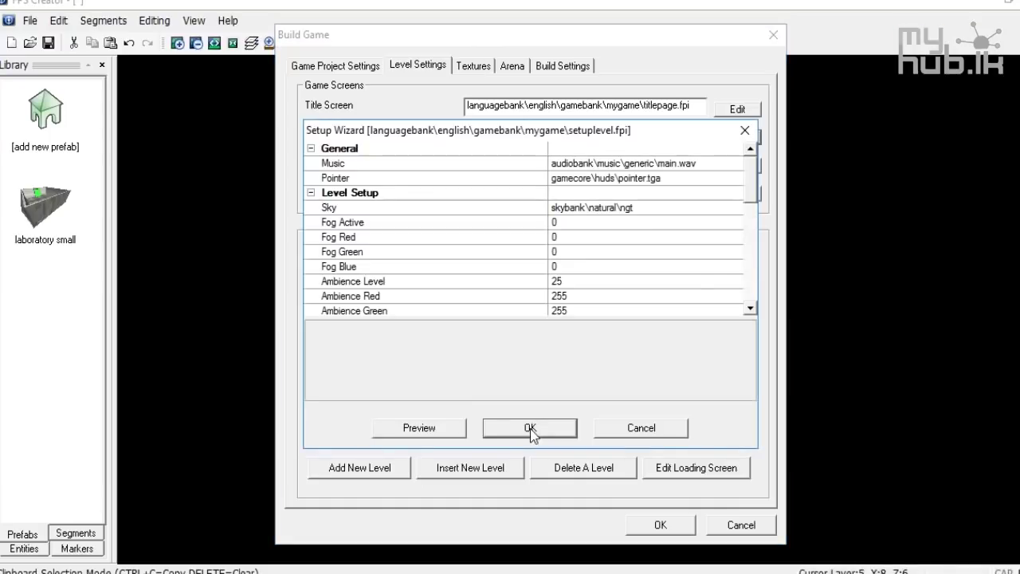
scroll(594, 200, "down", 5)
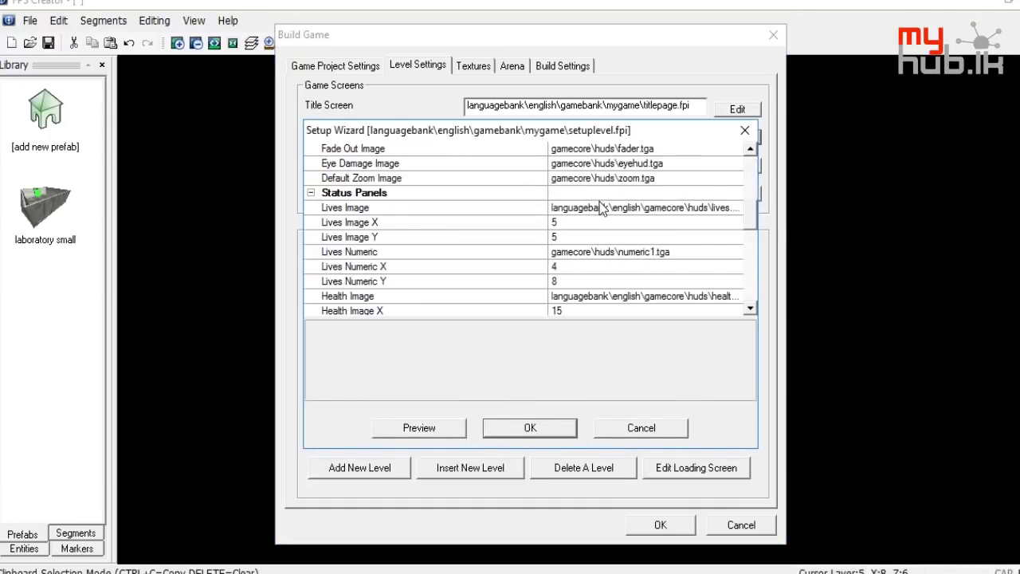
scroll(601, 207, "down", 2)
scroll(602, 207, "down", 4)
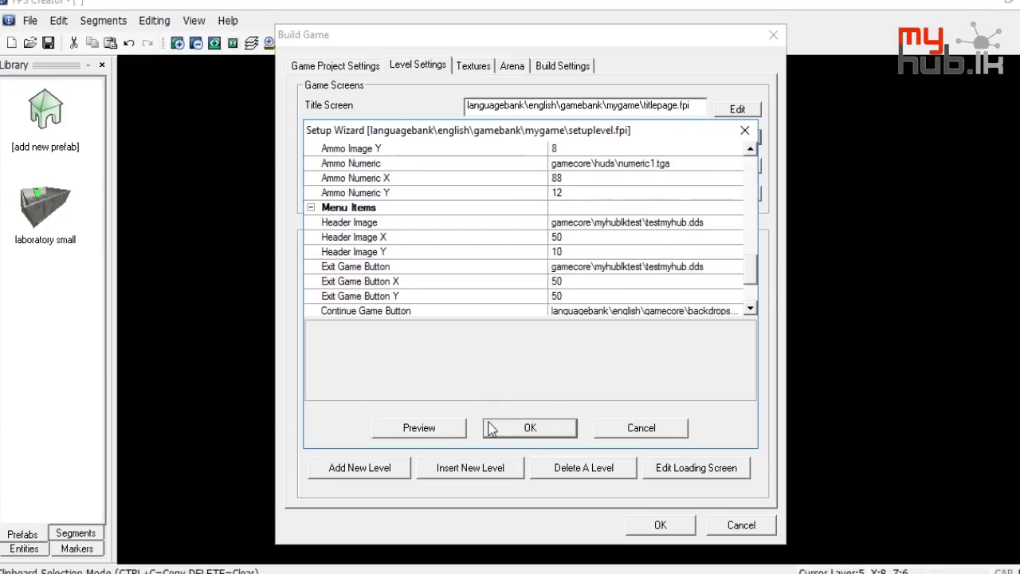
left_click(459, 428)
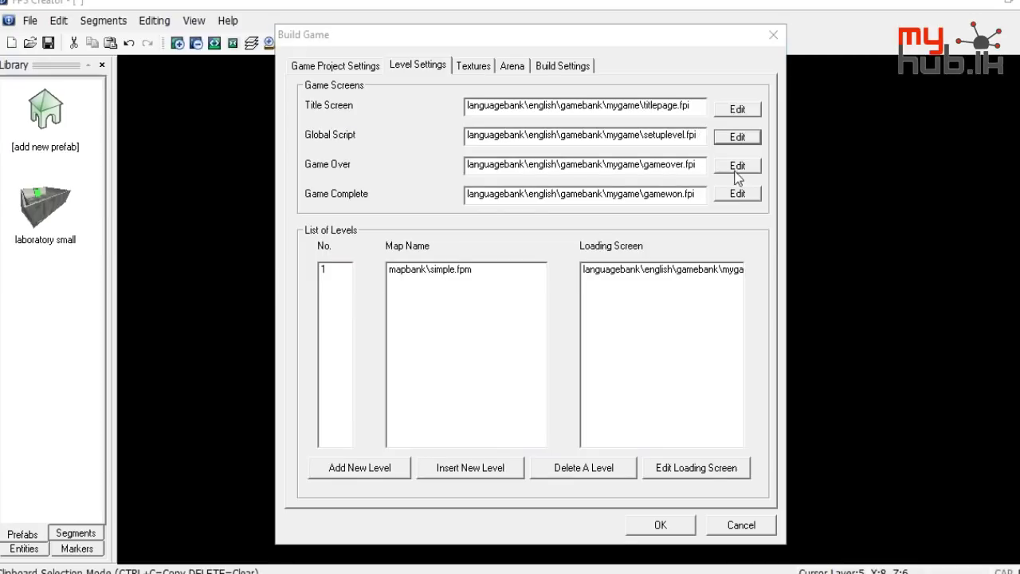
Set the Continue Game Button image to gamecore\myhublktest\testmyhub.dds and save the wizard
left_click(737, 137)
scroll(558, 263, "up", 3)
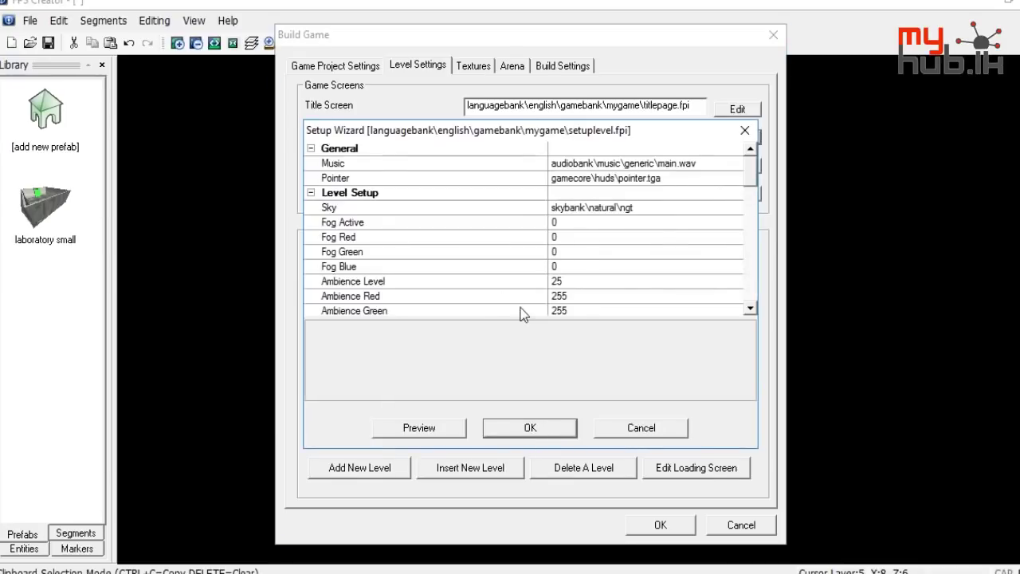
scroll(620, 226, "down", 3)
scroll(622, 229, "down", 9)
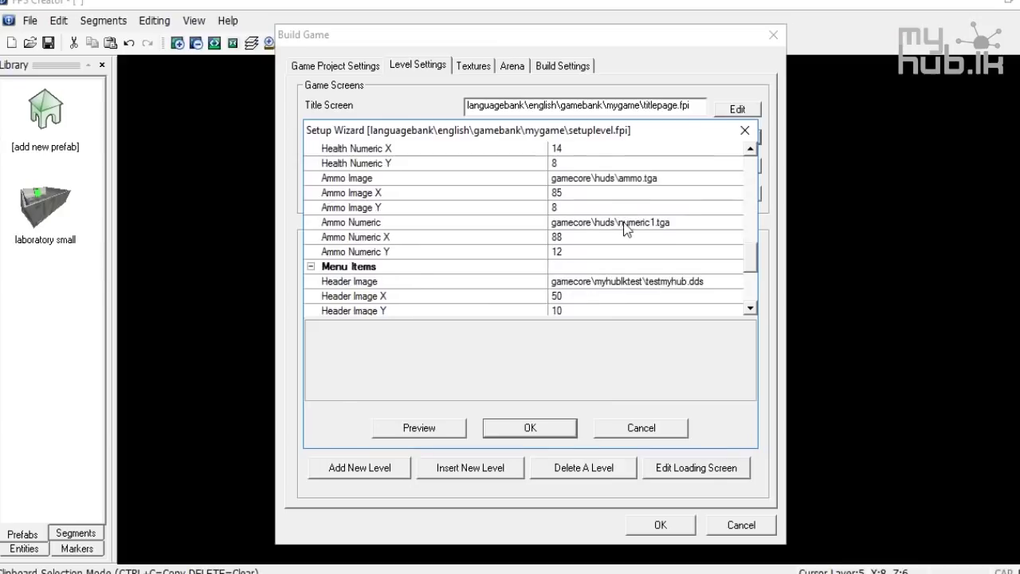
left_click(736, 268)
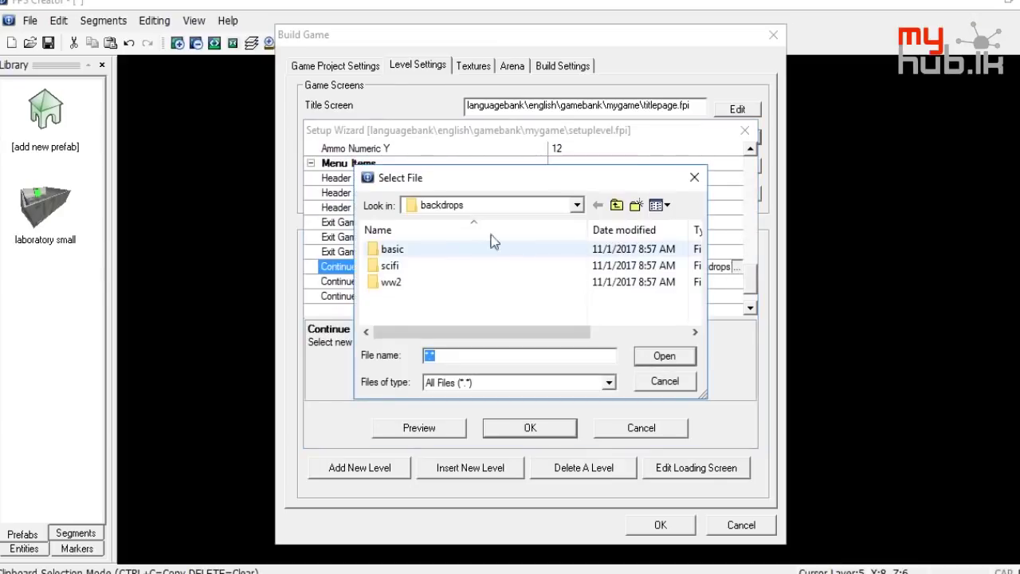
left_click(618, 205)
left_click(618, 205)
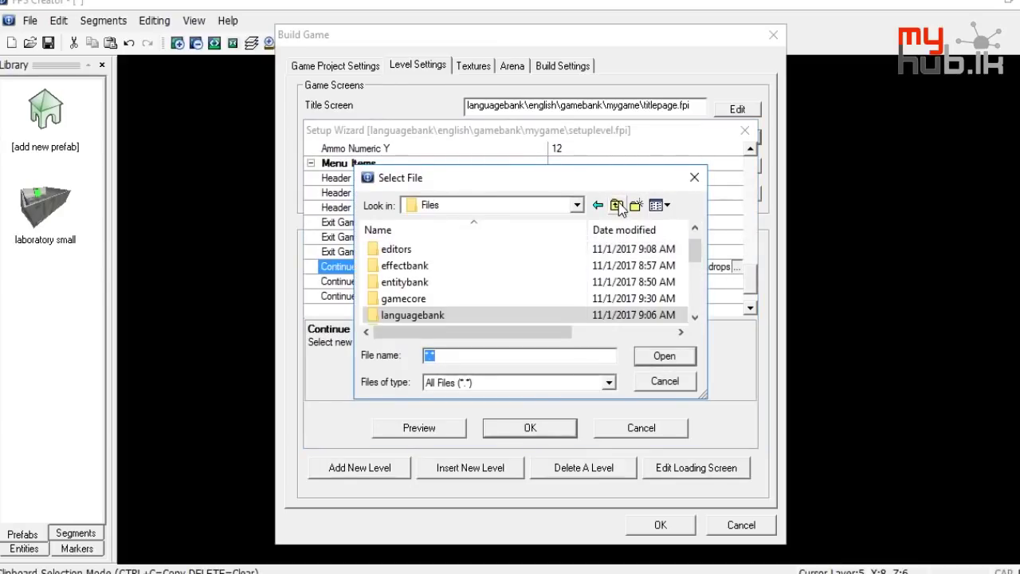
double_click(428, 298)
scroll(428, 298, "down", 2)
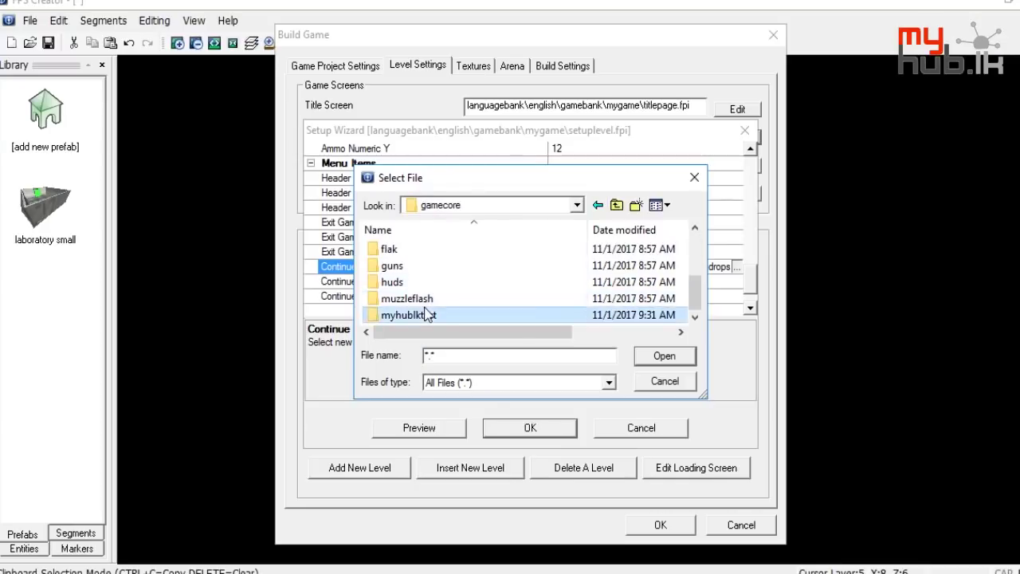
double_click(428, 315)
double_click(428, 318)
left_click(524, 428)
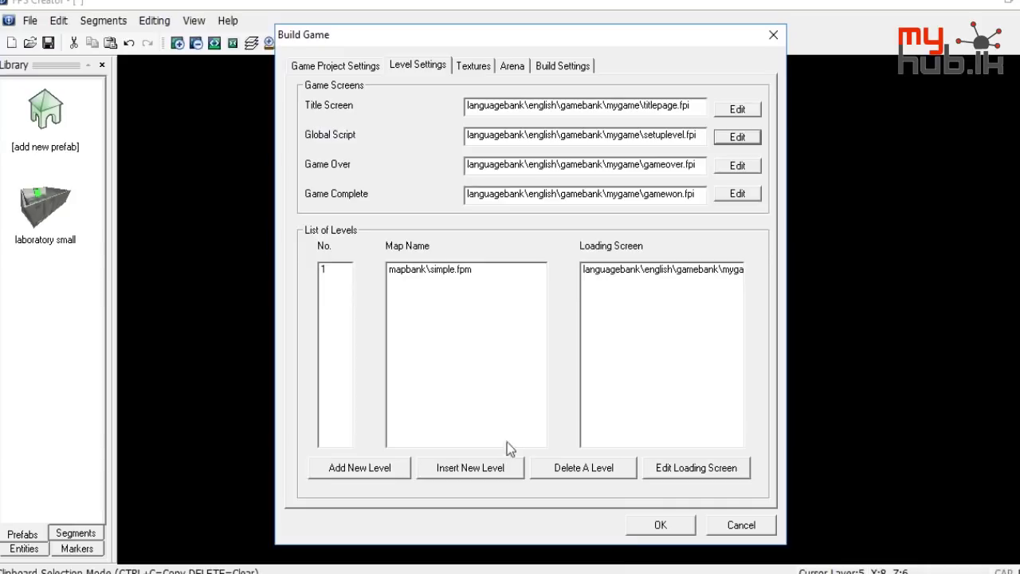
Accept the build settings and resolution change, declining to save the level file
left_click(660, 524)
left_click(563, 332)
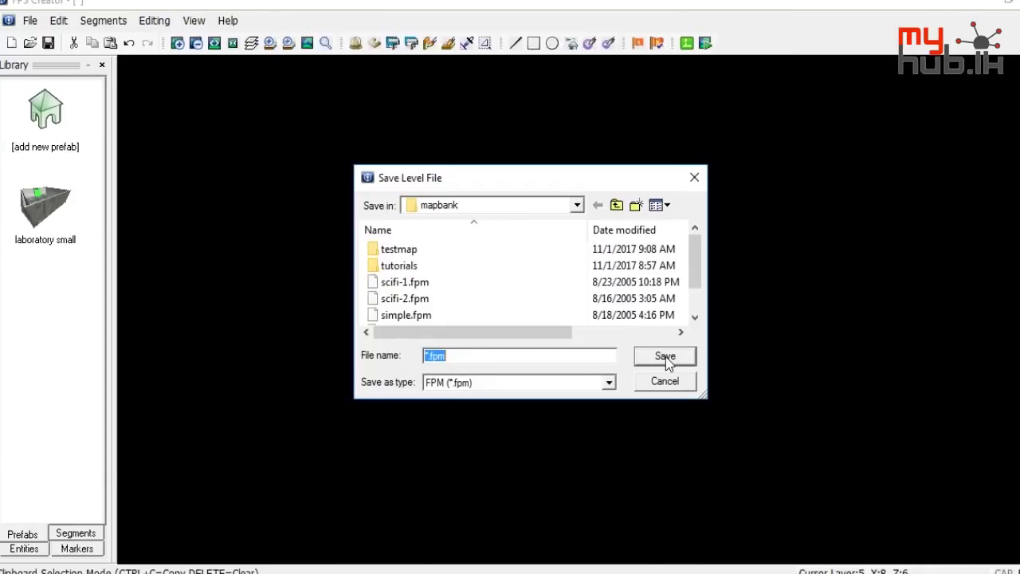
left_click(693, 178)
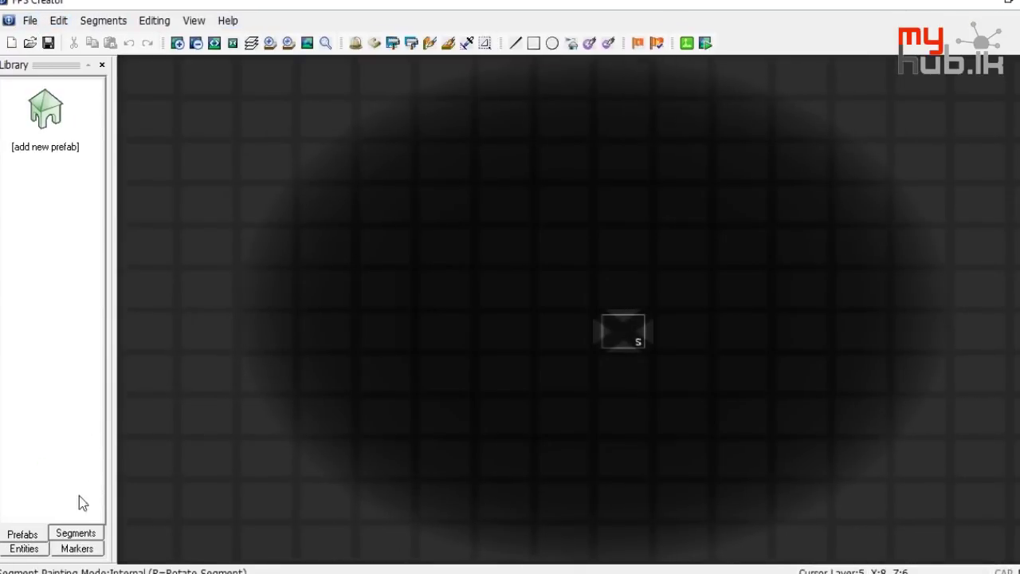
Paint an L-shaped ground-segment floor on the grid
left_click(31, 550)
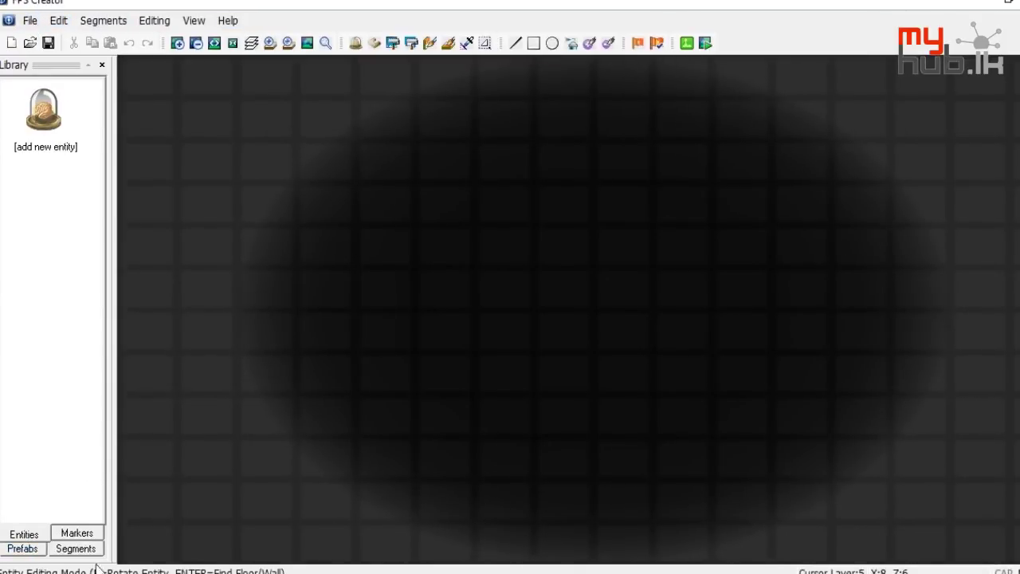
left_click(76, 548)
left_click(45, 219)
mouse_move(284, 264)
left_mouse_down()
mouse_move(502, 280)
mouse_move(447, 288)
mouse_move(515, 257)
left_mouse_up()
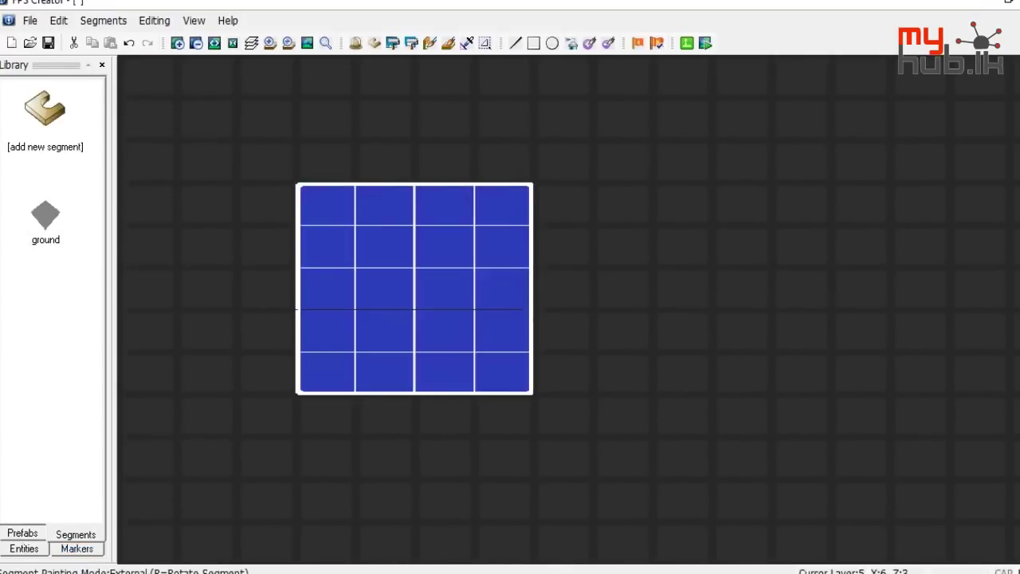
Place a Player Start marker on the painted floor
left_click(77, 549)
left_click(46, 115)
left_click(444, 331)
Save the level to the Desktop as test1.fpm
left_click(29, 20)
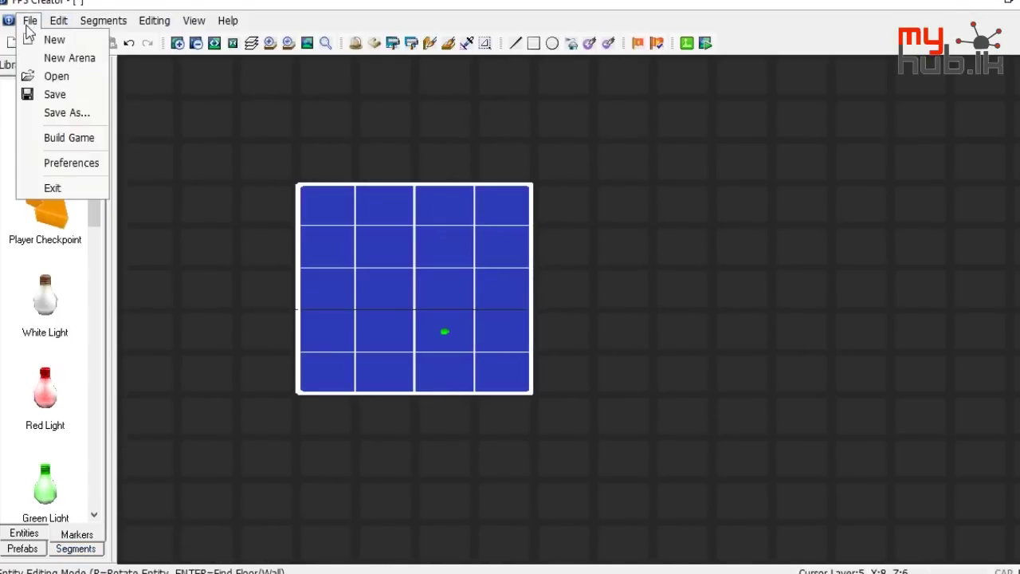
left_click(67, 112)
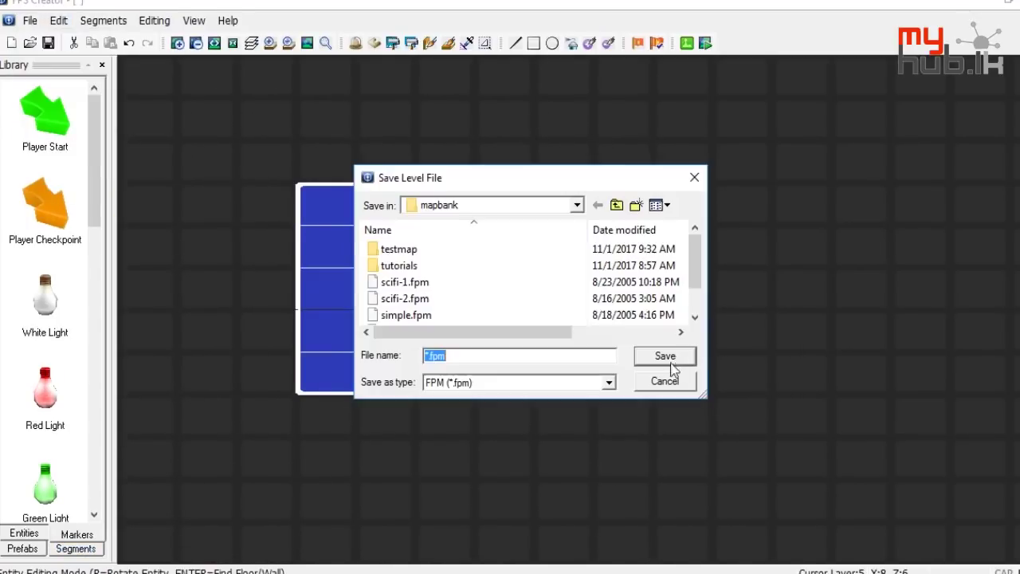
left_click(617, 206)
left_click(617, 206)
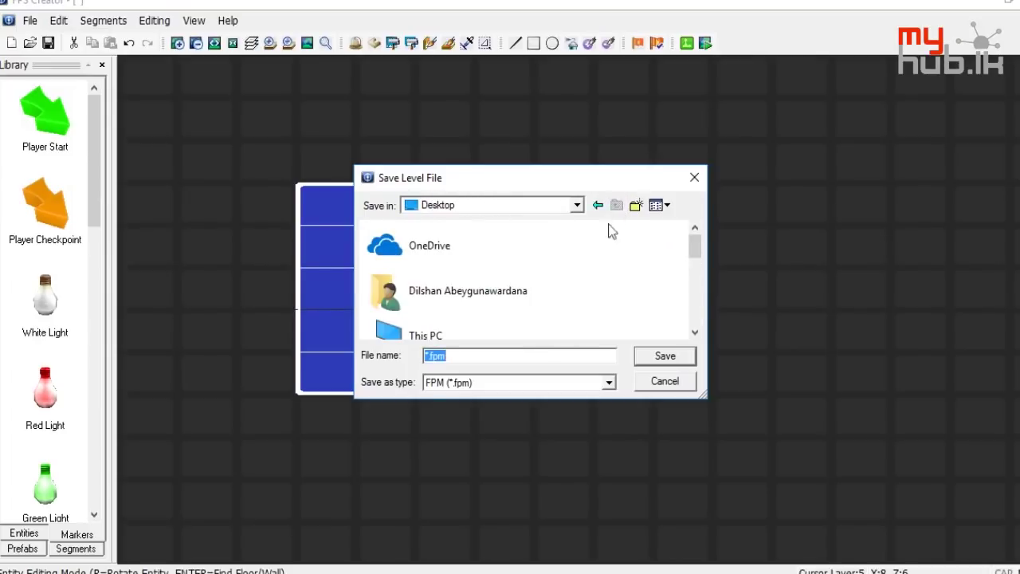
type("test1")
key("Return")
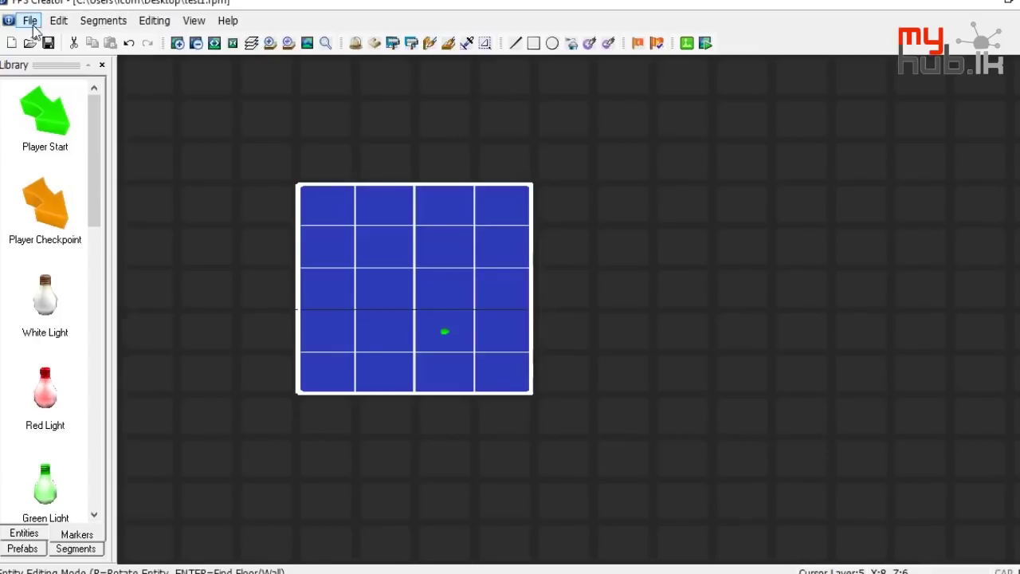
left_click(32, 24)
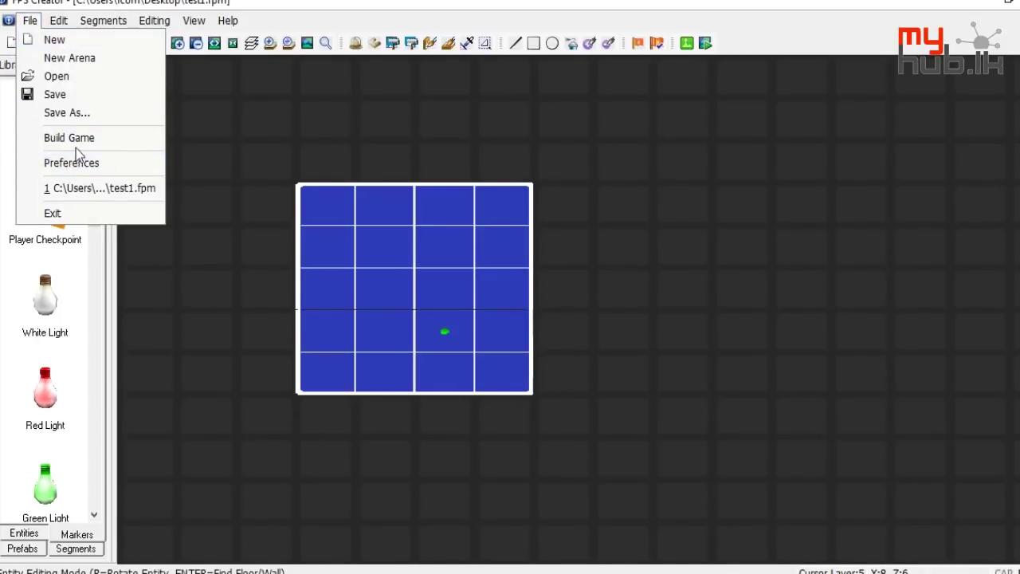
Open the global setup script from the Build Game level settings
left_click(75, 144)
left_click(422, 67)
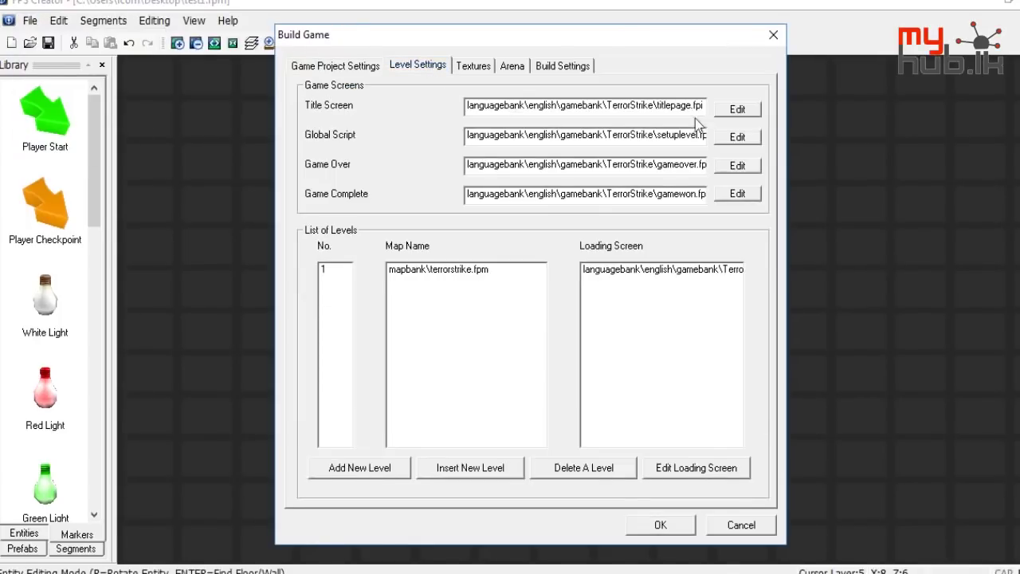
left_click(737, 136)
scroll(589, 294, "down", 5)
scroll(590, 295, "up", 5)
scroll(638, 279, "down", 3)
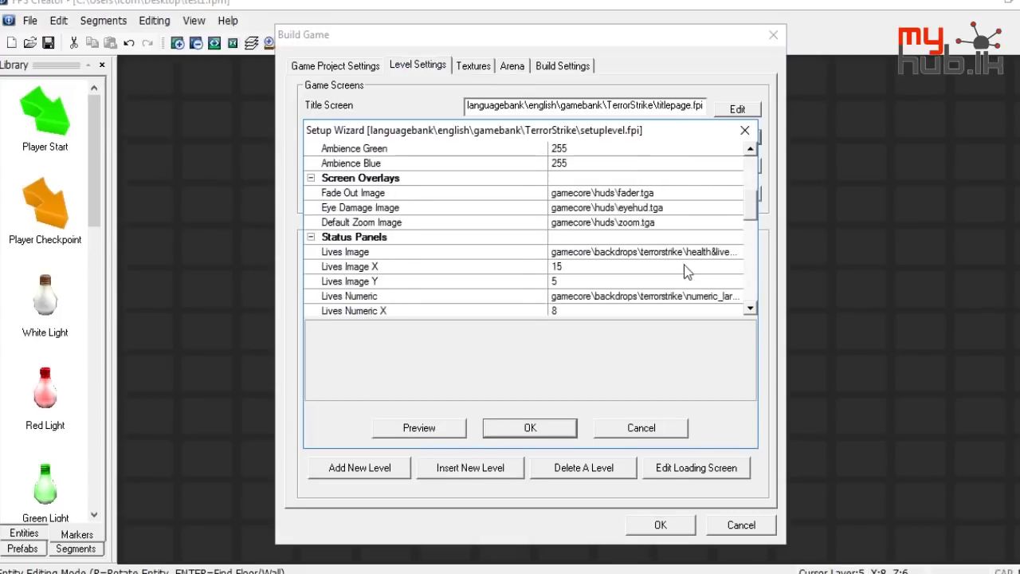
scroll(685, 270, "down", 2)
scroll(723, 200, "down", 4)
scroll(709, 229, "up", 2)
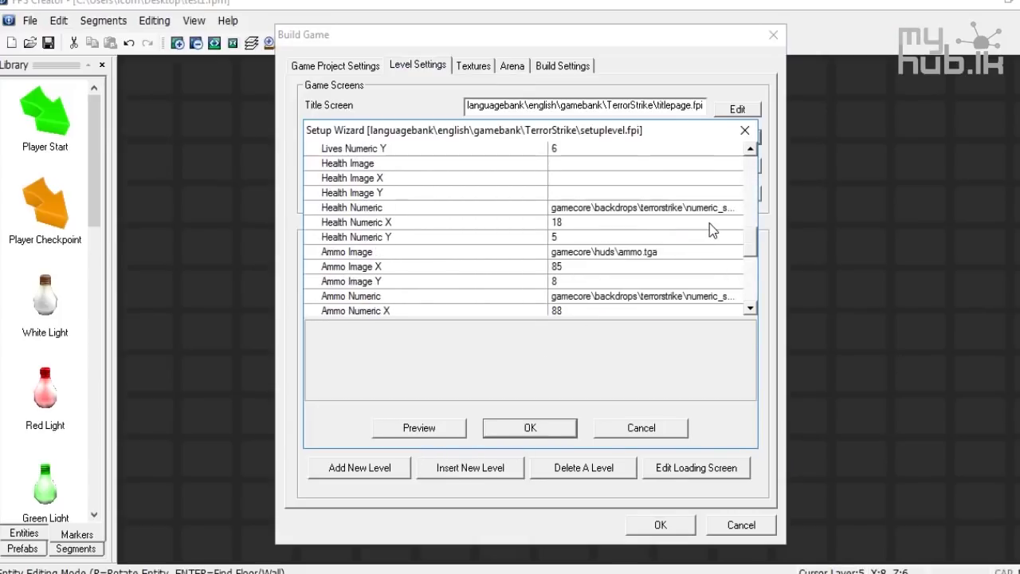
scroll(711, 219, "down", 4)
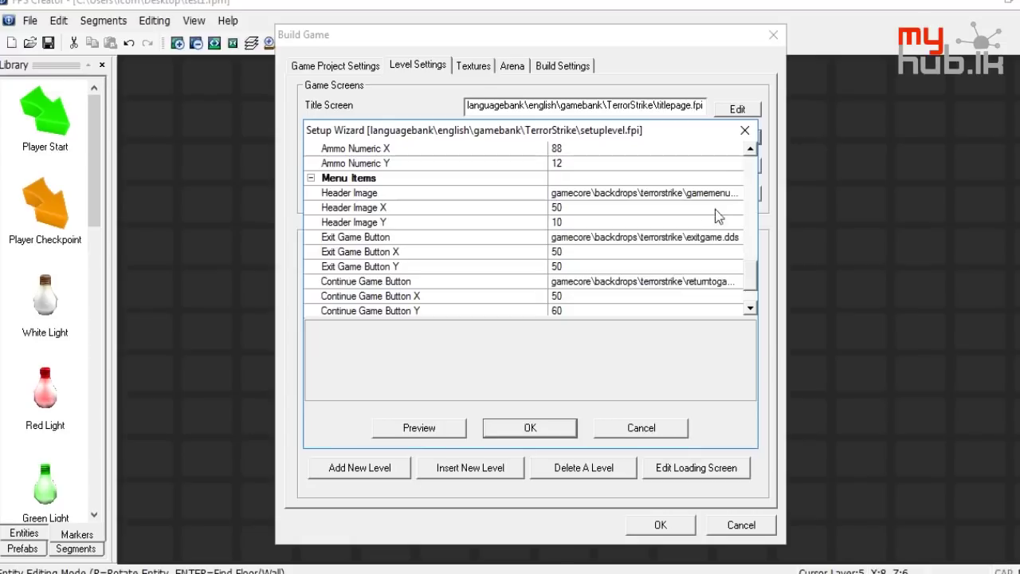
Set the Header Image to gamecore\myhublktest\testmyhub.dds
double_click(734, 193)
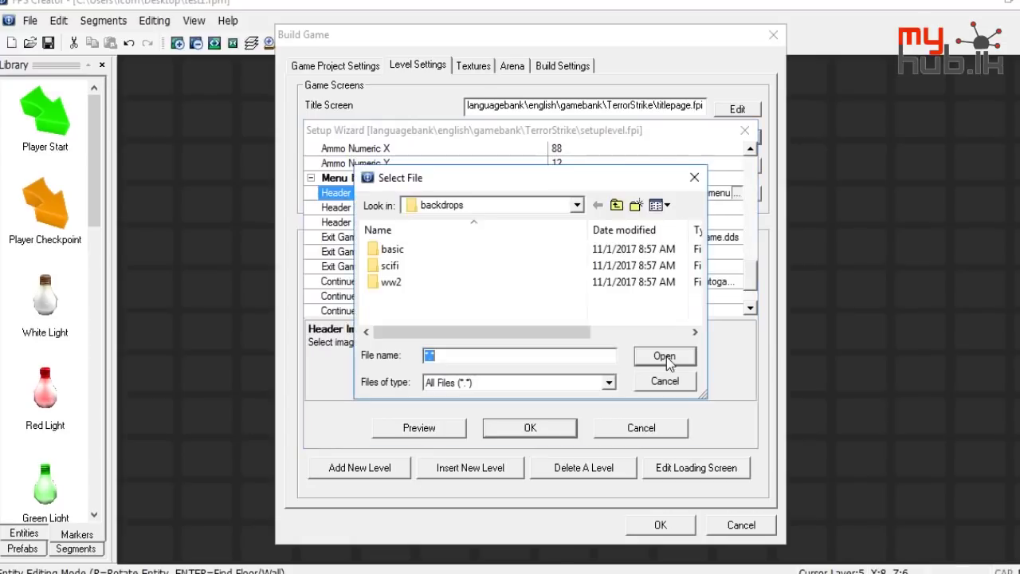
left_click(614, 207)
left_click(614, 206)
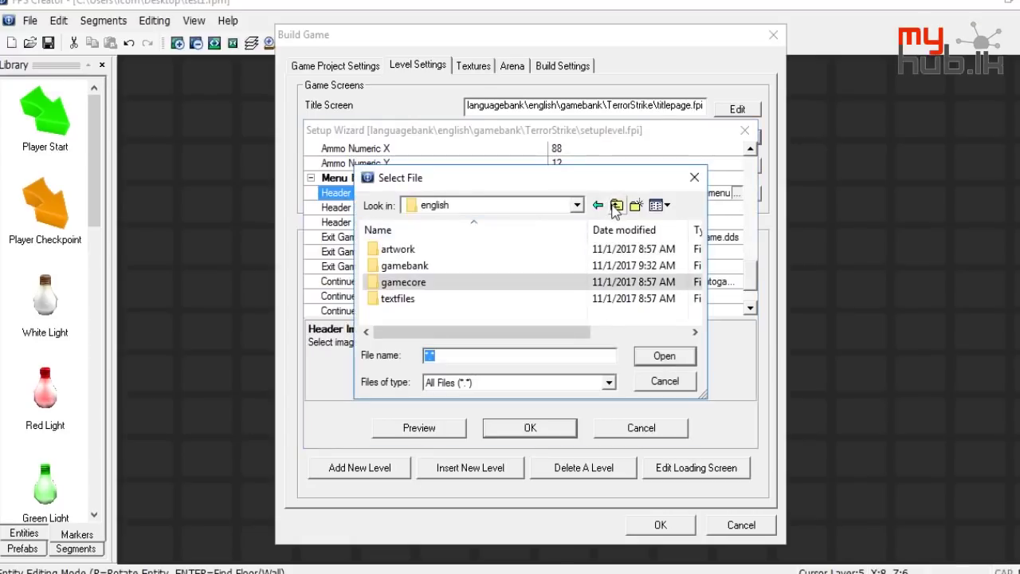
double_click(430, 286)
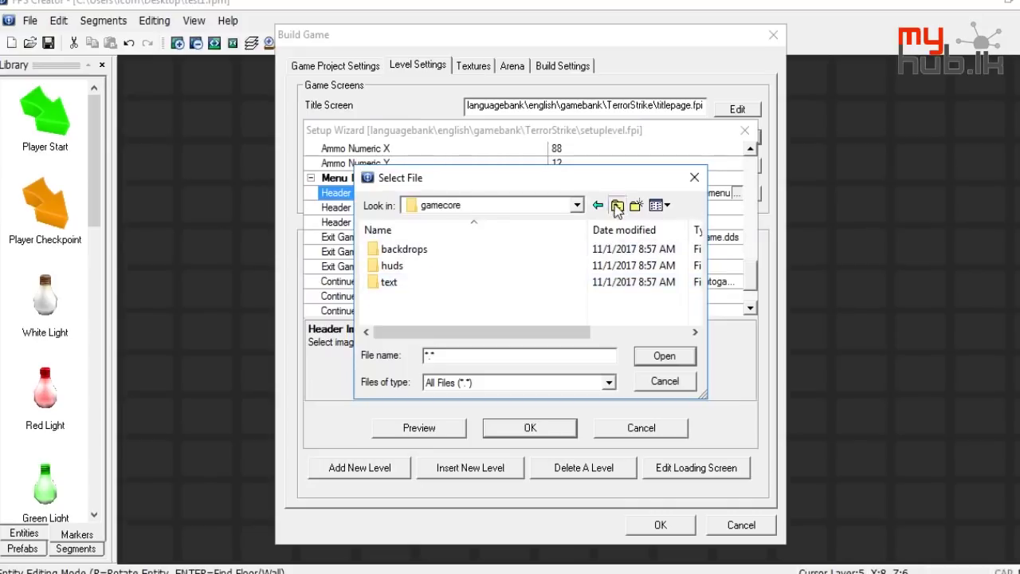
left_click(616, 207)
double_click(448, 296)
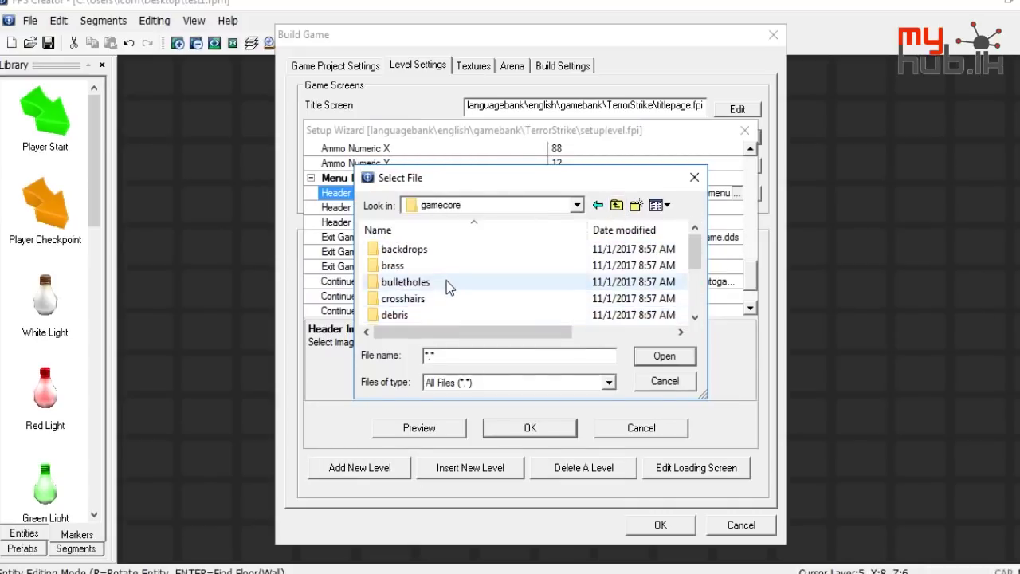
scroll(446, 281, "down", 2)
double_click(420, 314)
double_click(436, 275)
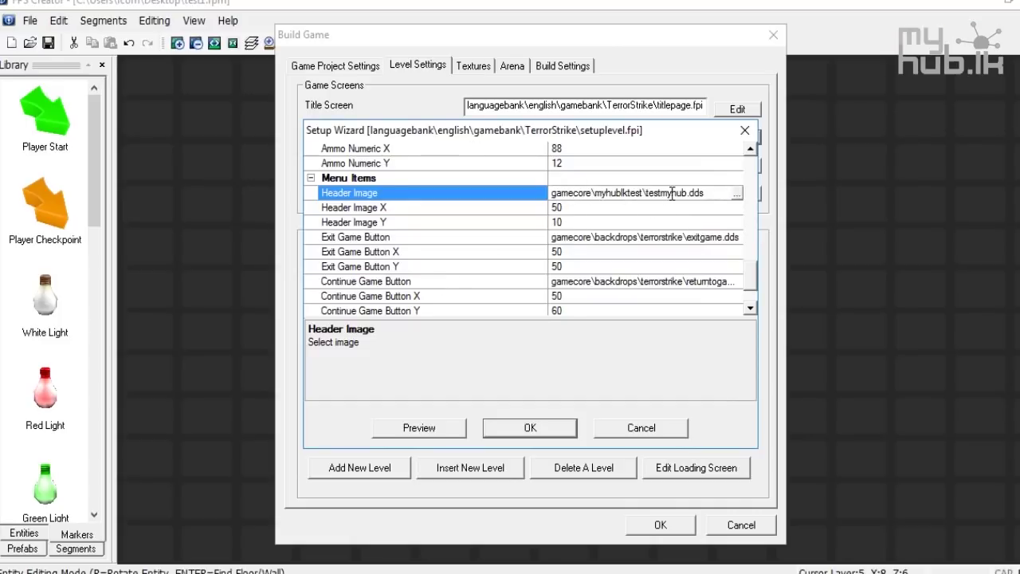
Copy the Header Image path and paste it as the Exit Game Button image
left_click_drag(704, 198, 438, 200)
right_click(591, 194)
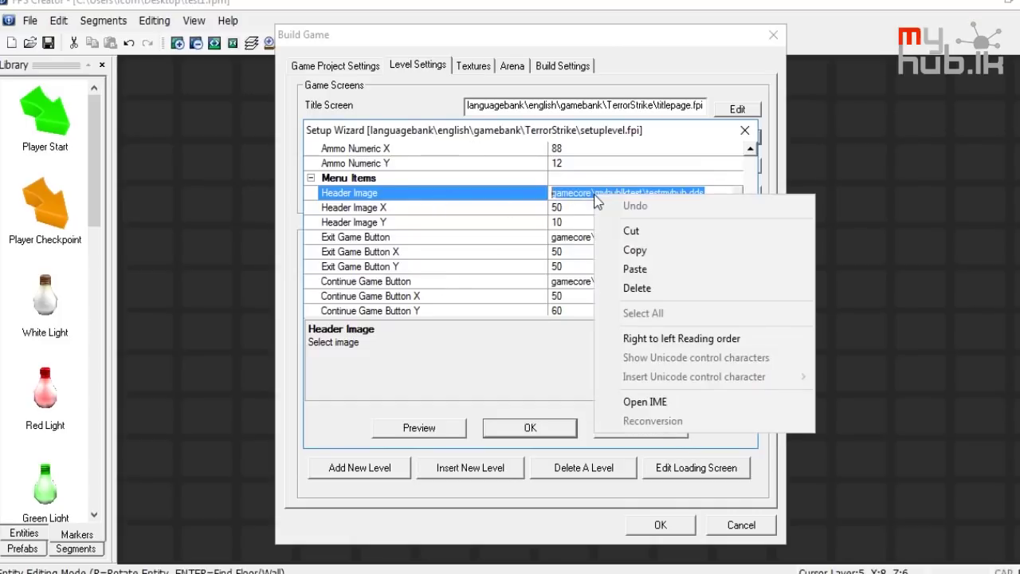
left_click(633, 259)
left_click(664, 223)
left_click(664, 231)
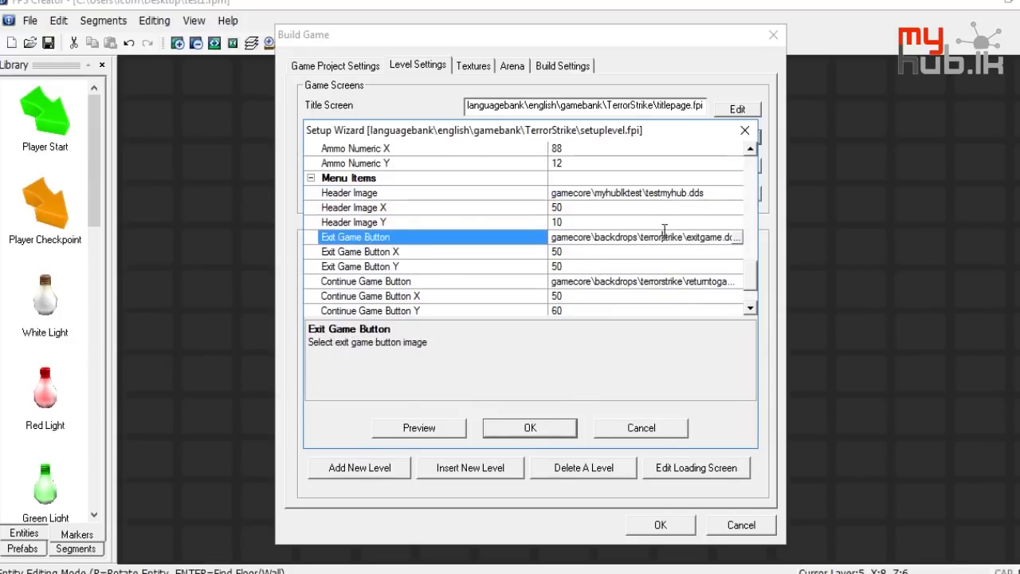
left_click_drag(721, 239, 559, 237)
key("BackSpace")
key("shift+End")
key("ctrl+v")
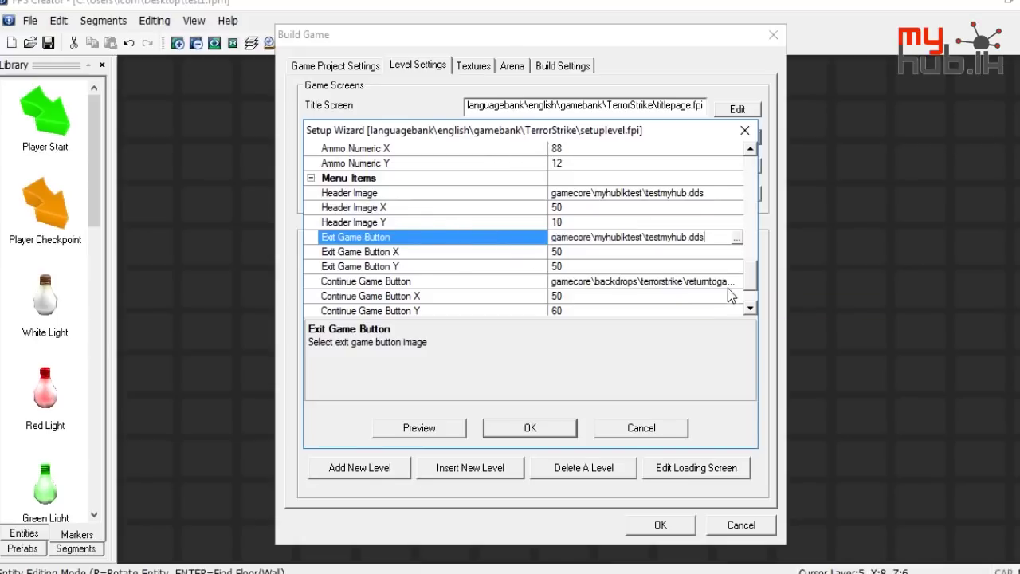
Paste the testmyhub.dds path into the Continue Game Button, accept, and browse for an executable folder
left_click(727, 281)
left_click_drag(726, 281, 573, 281)
key("BackSpace")
left_click_drag(669, 284, 444, 273)
key("ctrl+v")
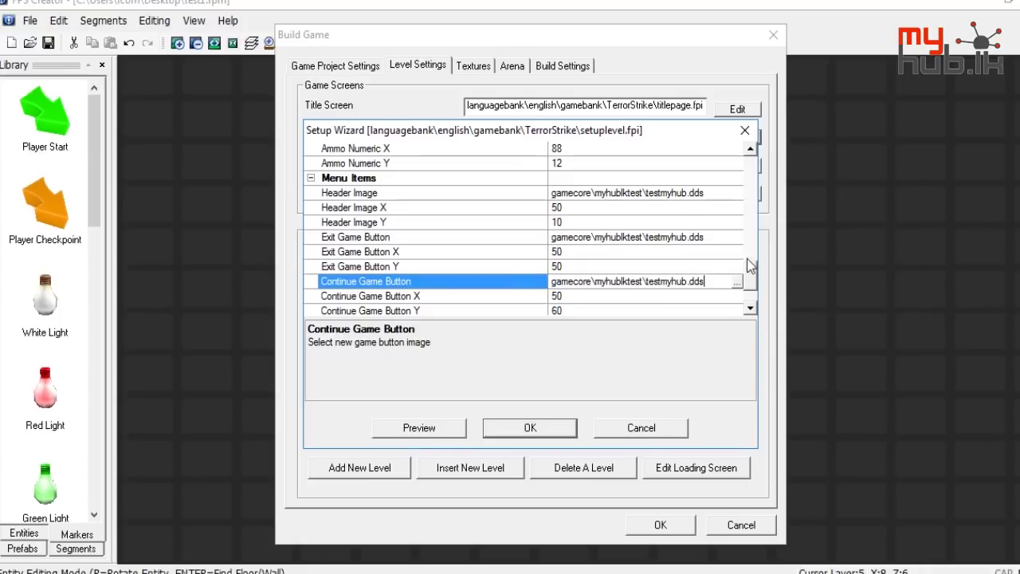
left_click_drag(747, 258, 744, 286)
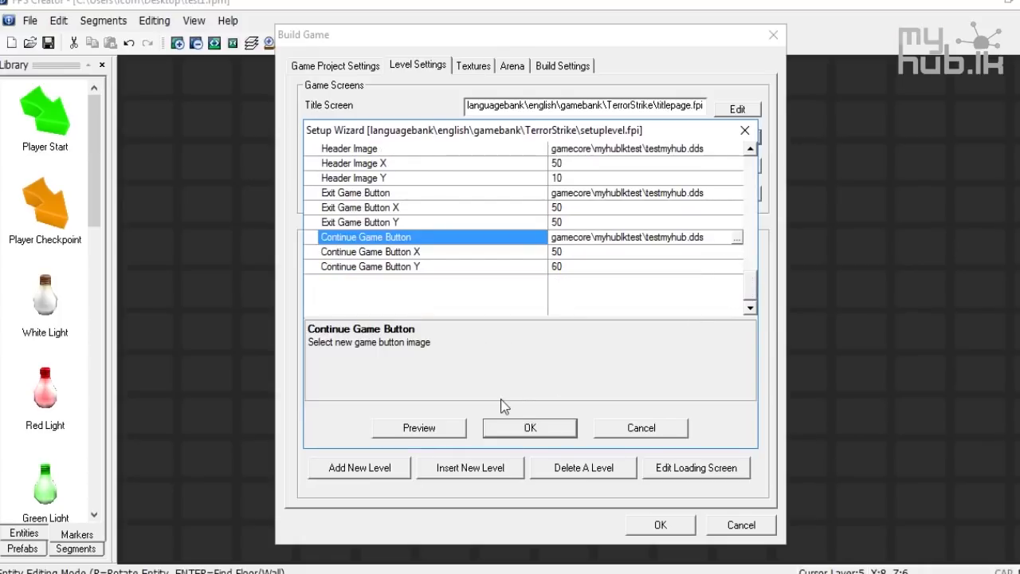
left_click(511, 423)
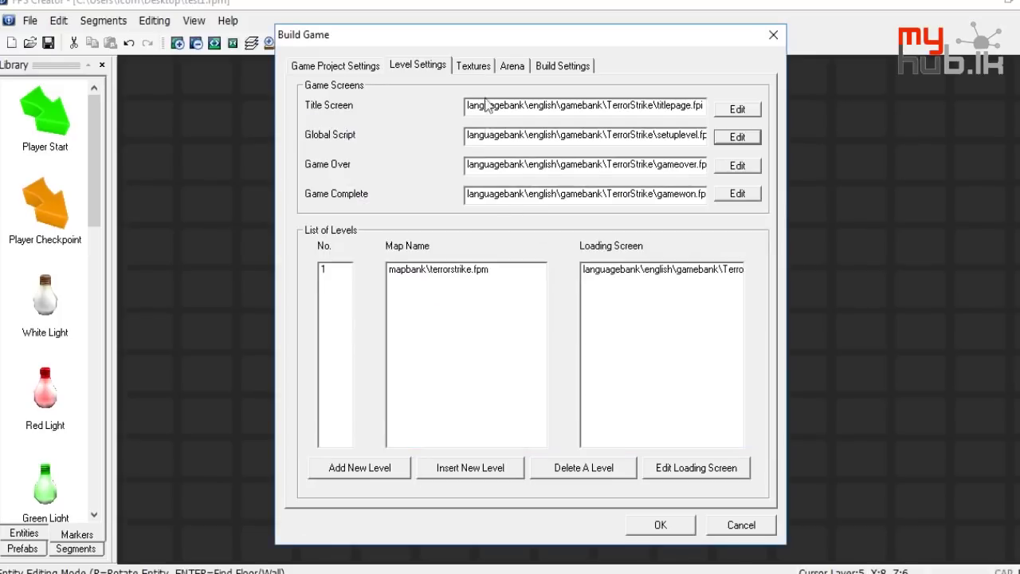
left_click(538, 70)
left_click(727, 106)
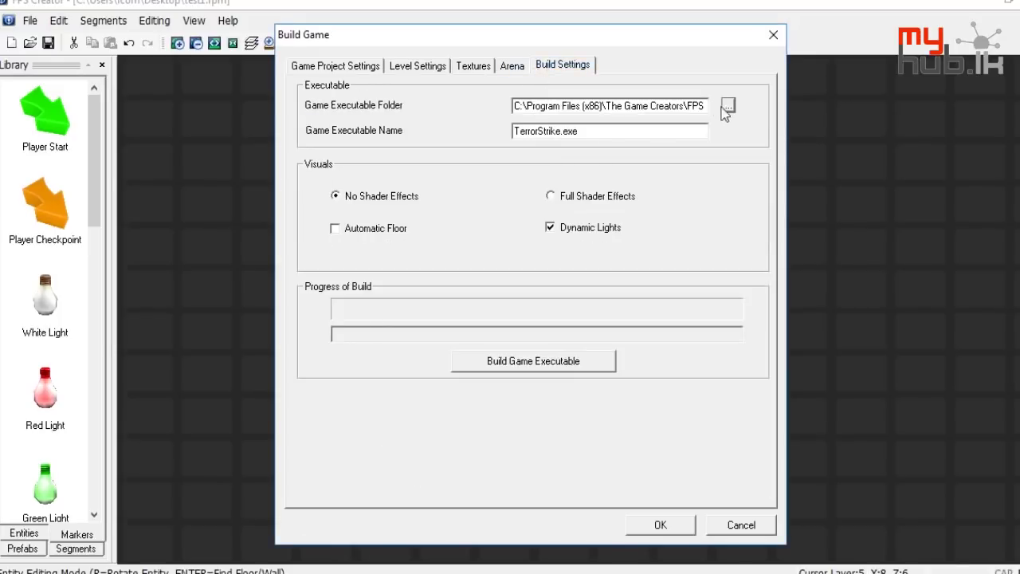
Create a desktop folder named test, then bring FPS Creator's build window back
left_click(554, 407)
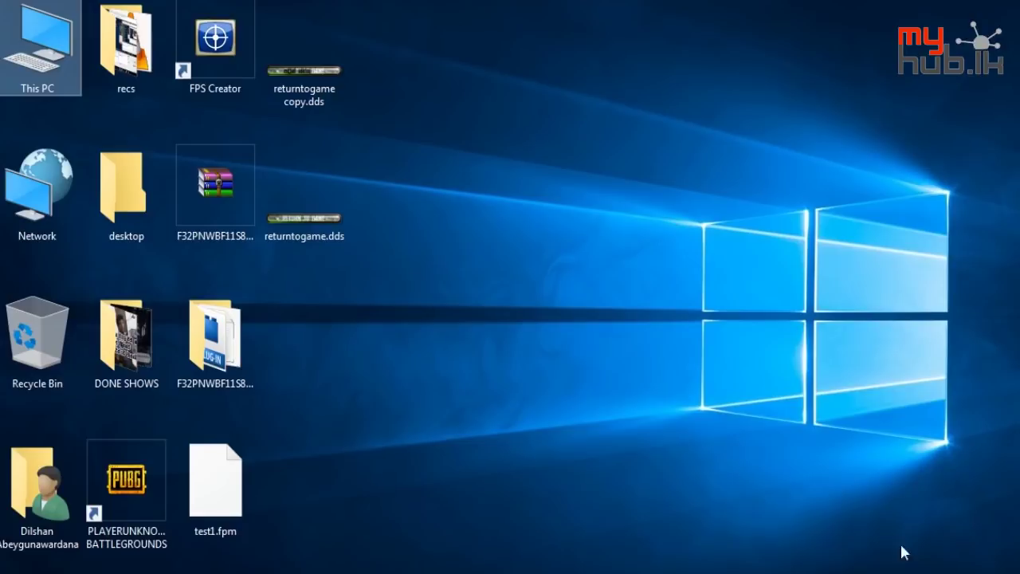
right_click(674, 418)
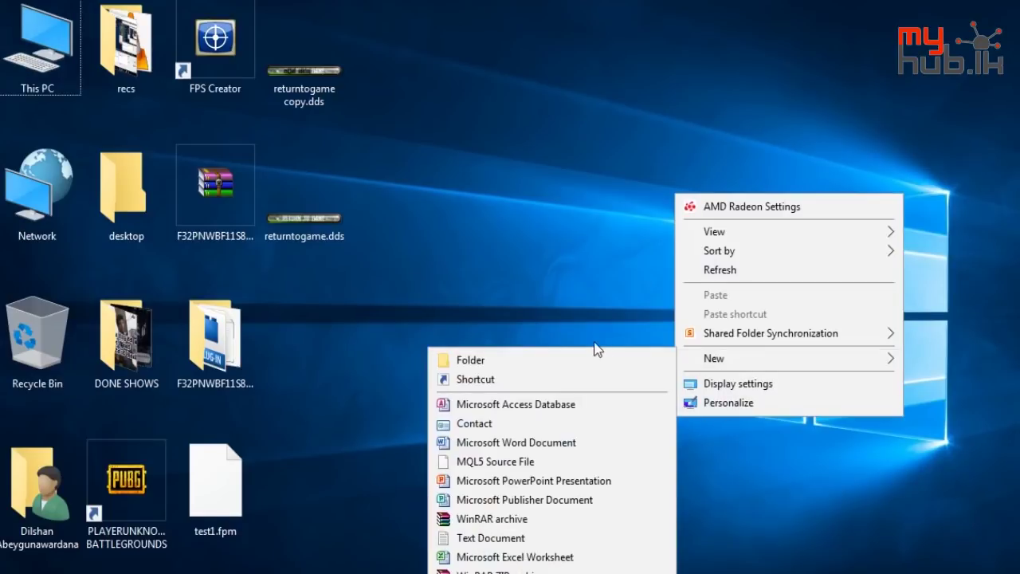
mouse_move(686, 366)
left_click(634, 360)
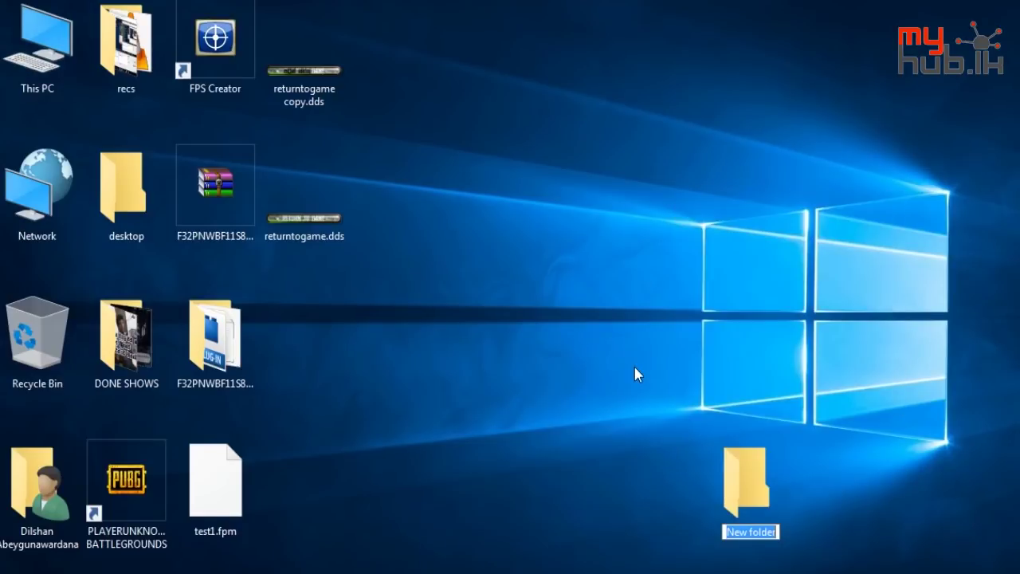
type("test")
key("Return")
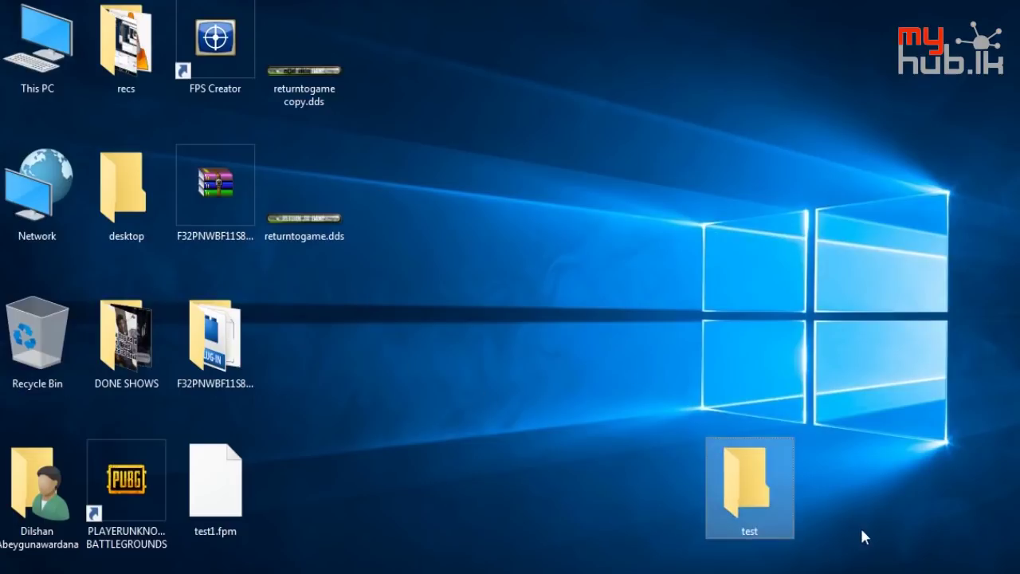
left_click(829, 570)
left_click(789, 518)
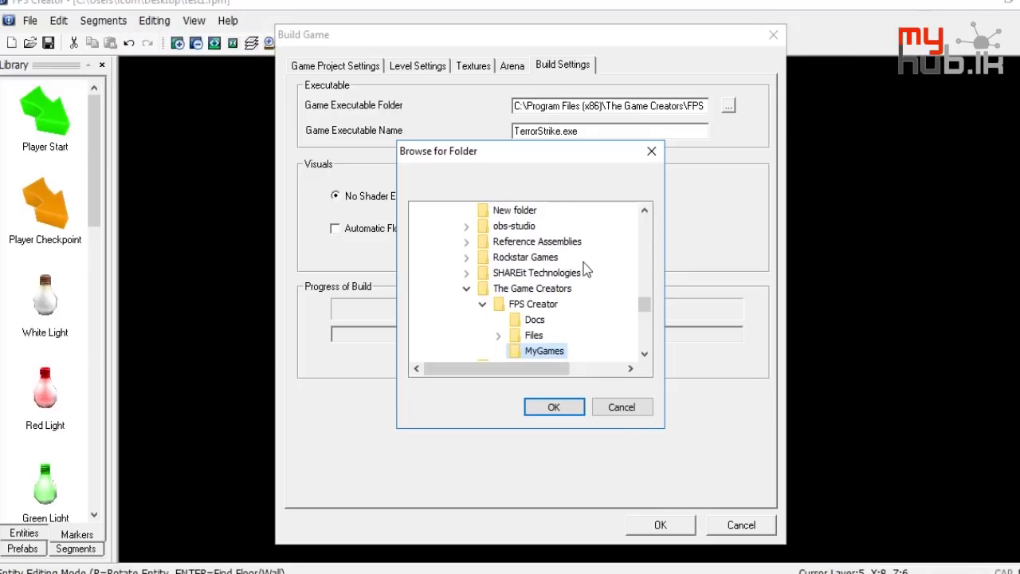
Set the executable folder to the Desktop's F32PNWBF11S8SYA and start building TerrorStrike.exe
scroll(558, 247, "up", 15)
double_click(445, 214)
double_click(445, 214)
left_click(419, 335)
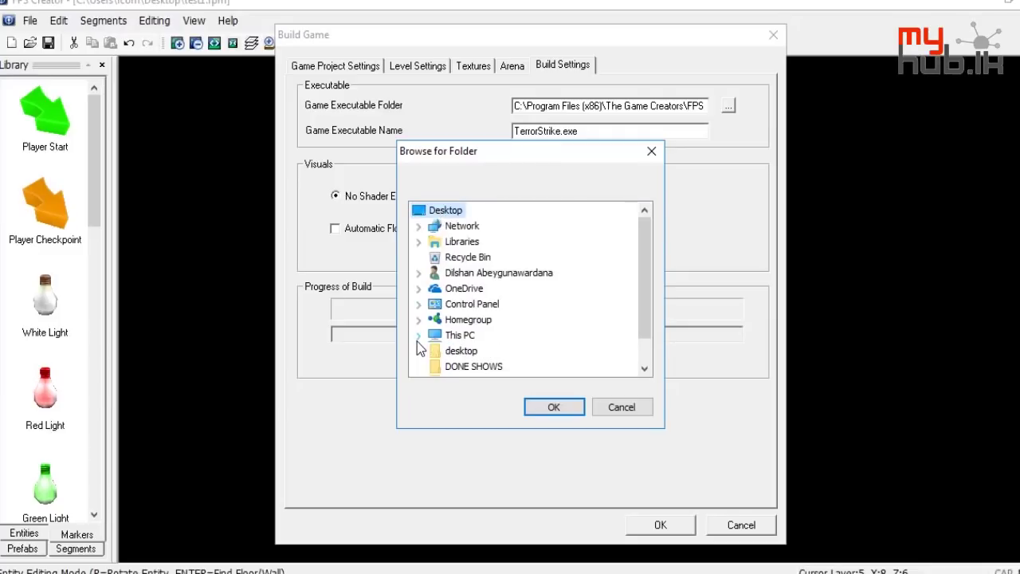
scroll(446, 351, "down", 1)
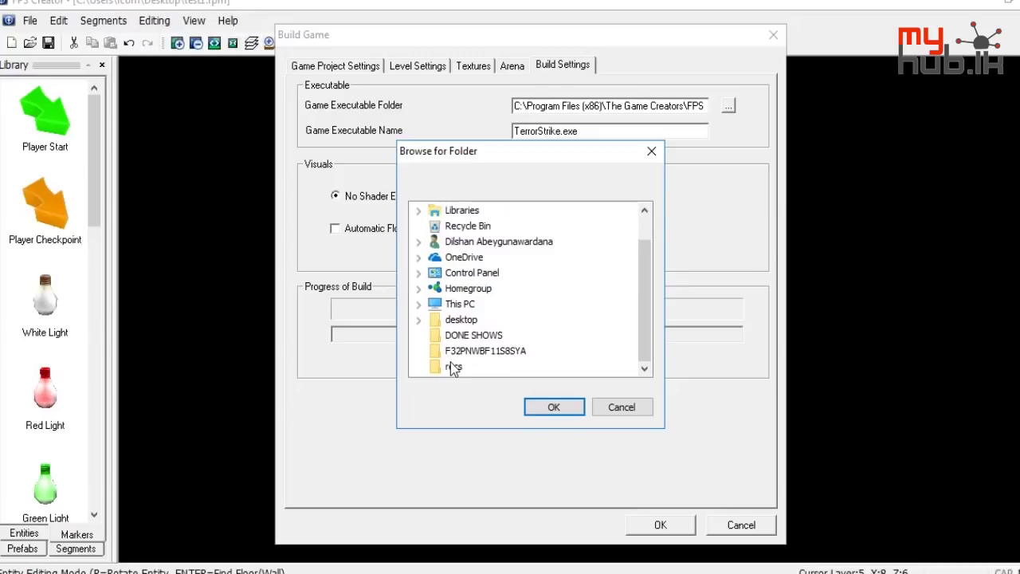
left_click(478, 351)
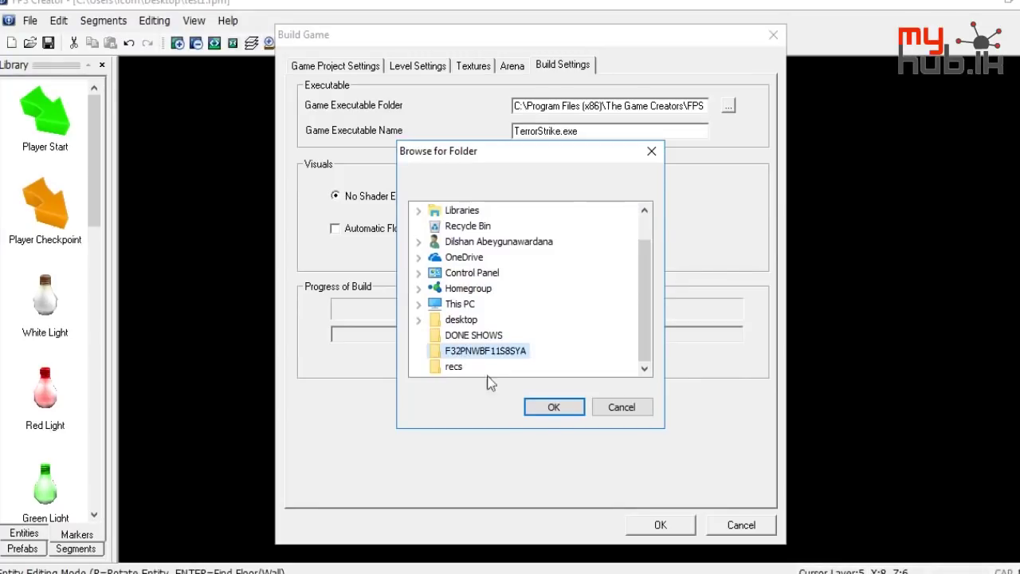
left_click(554, 407)
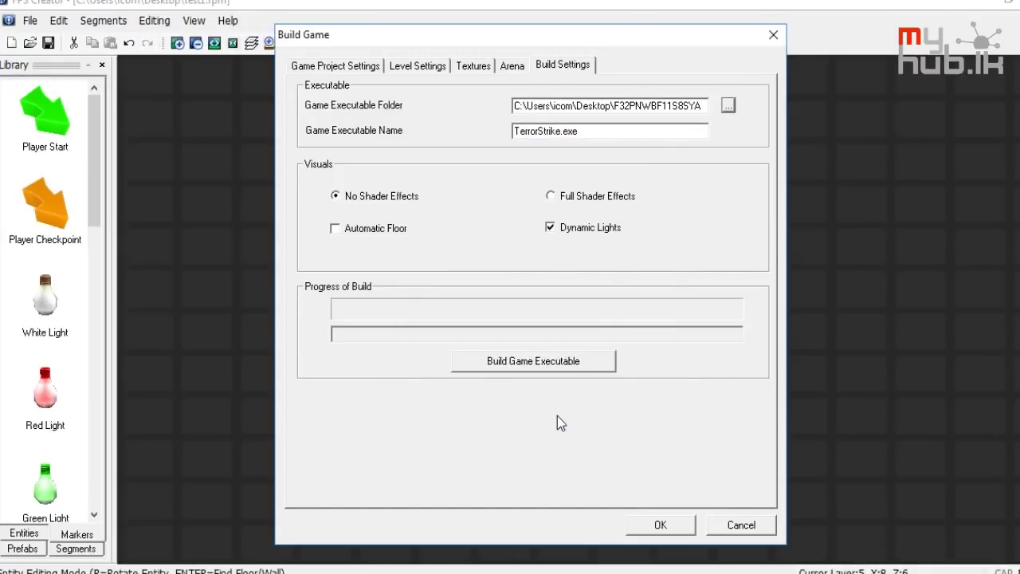
left_click(566, 361)
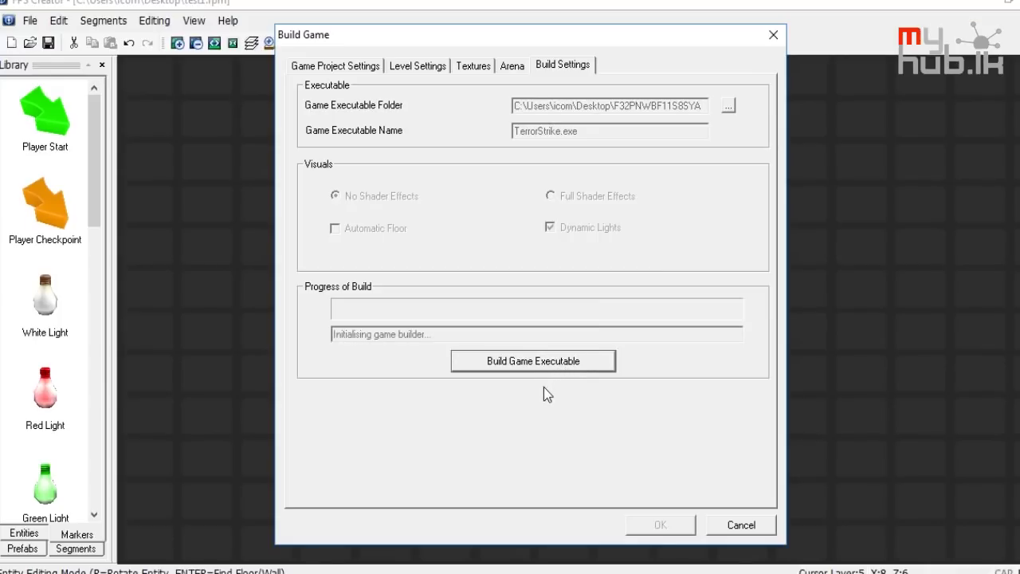
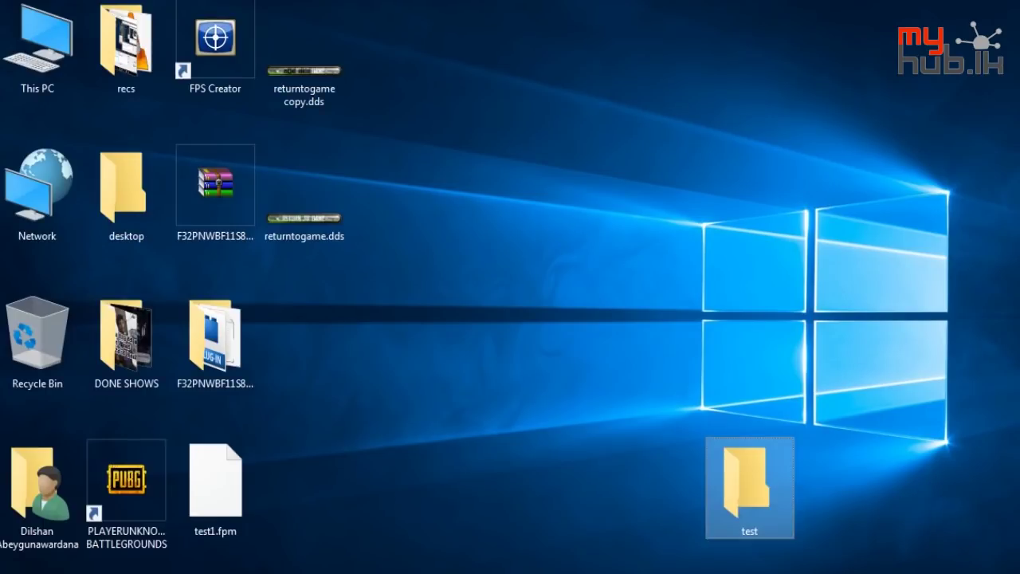
Go through test > F32PNWBF11S8SYA > TerrorStrike and launch TerrorStrike.exe
double_click(760, 477)
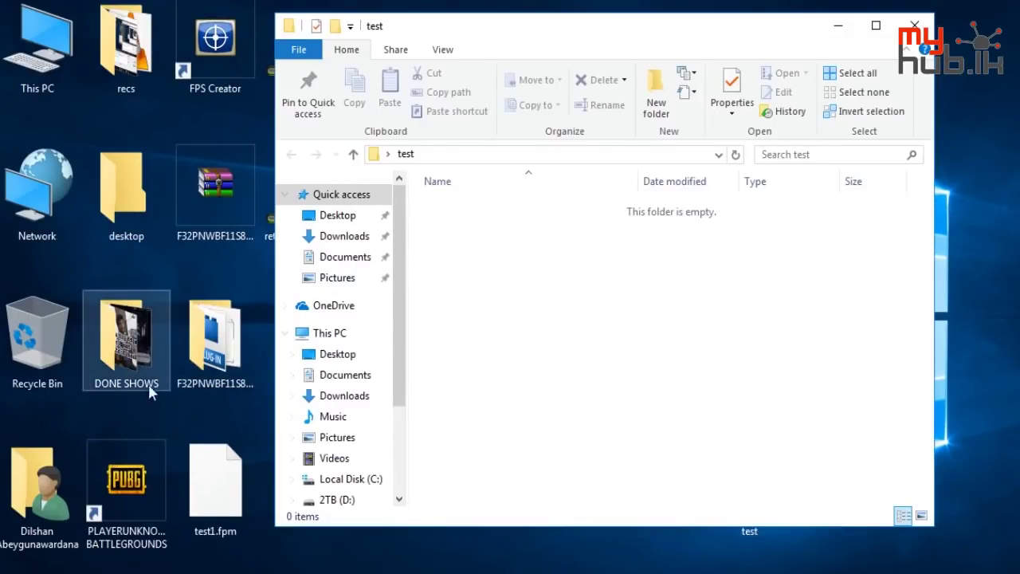
double_click(214, 341)
double_click(599, 229)
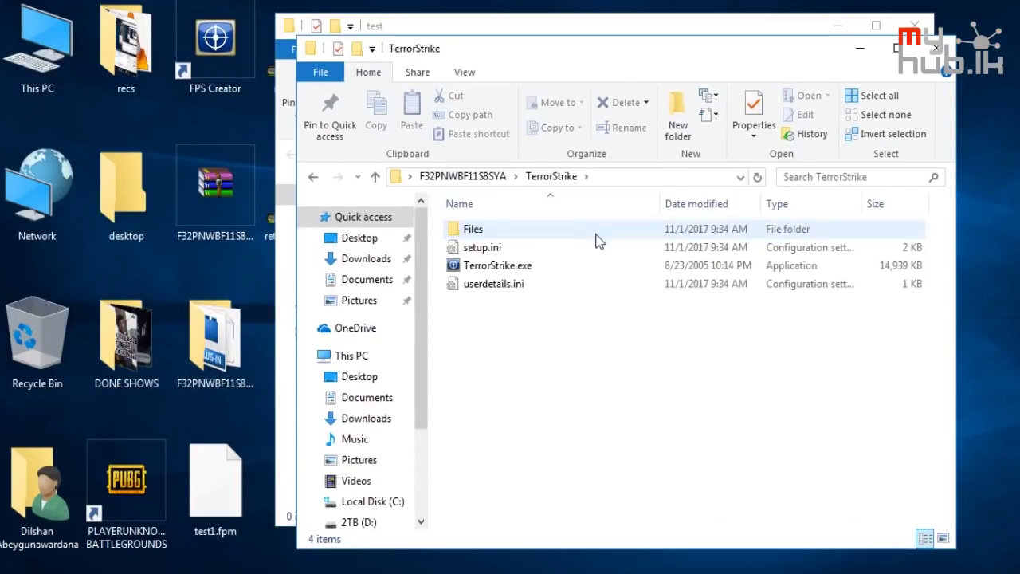
double_click(590, 263)
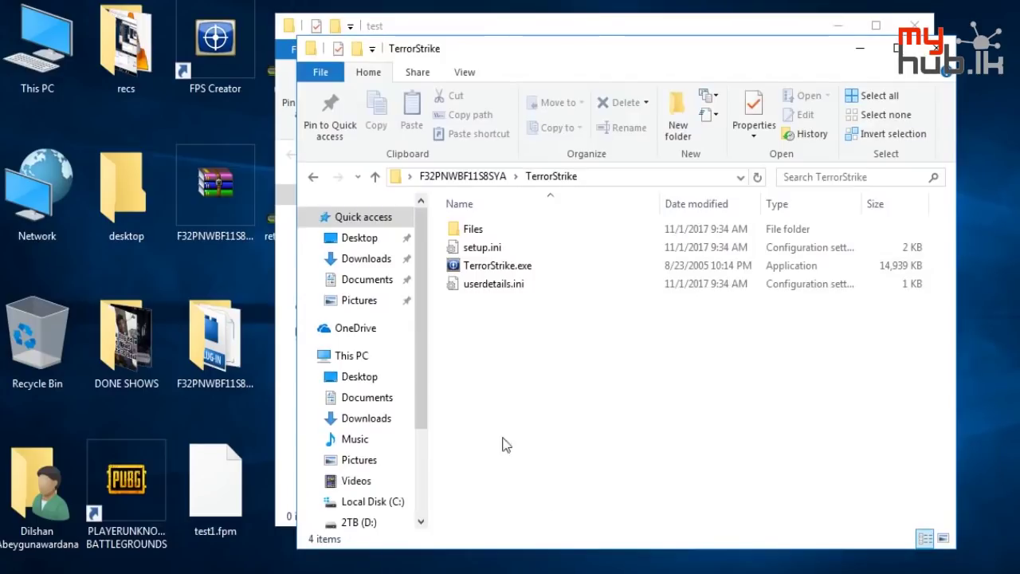
left_click(515, 268)
double_click(513, 268)
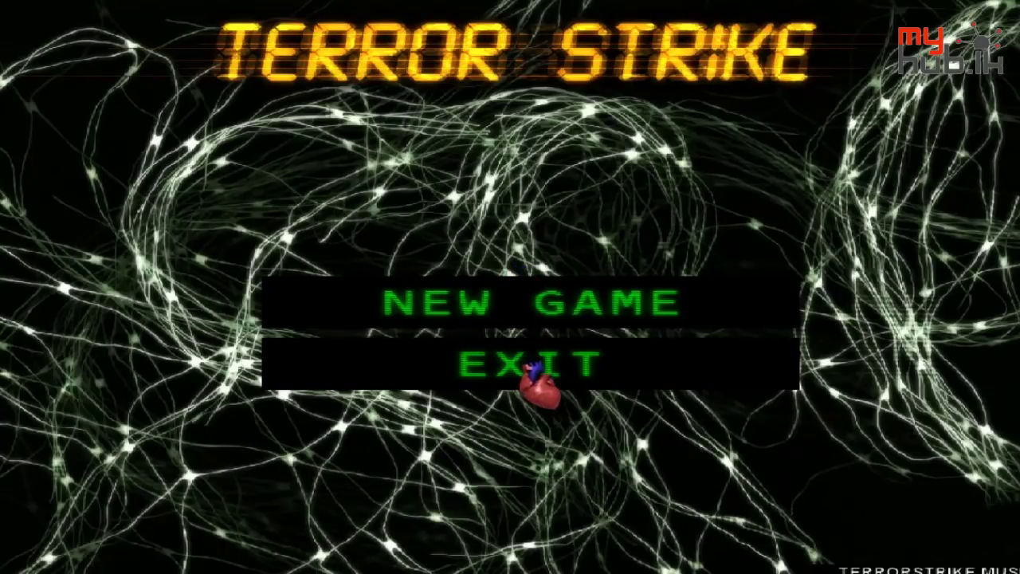
Start a new TerrorStrike game and fire the rifle down the corridor
left_click(559, 307)
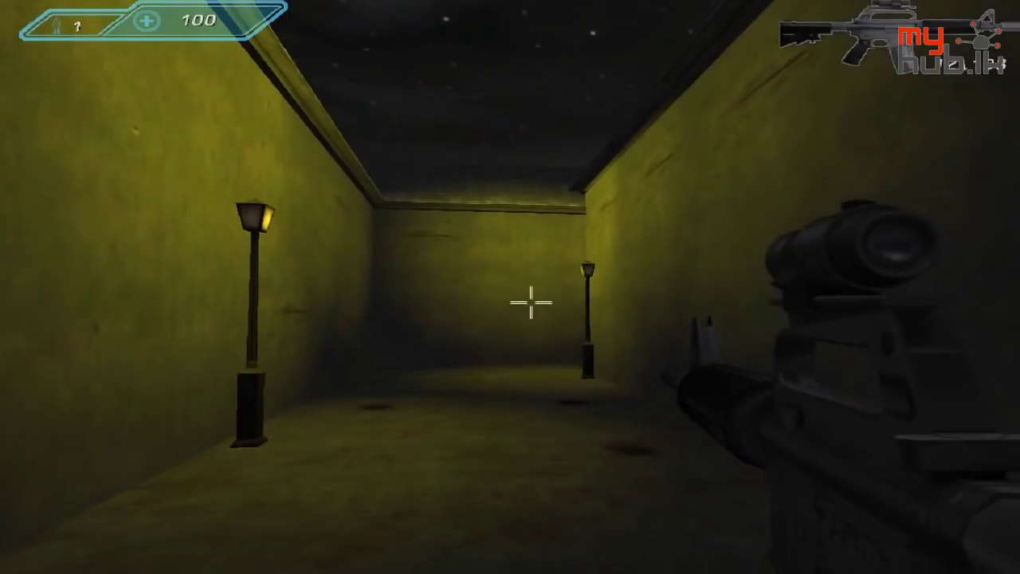
left_click(531, 301)
key("w")
left_click(530, 301)
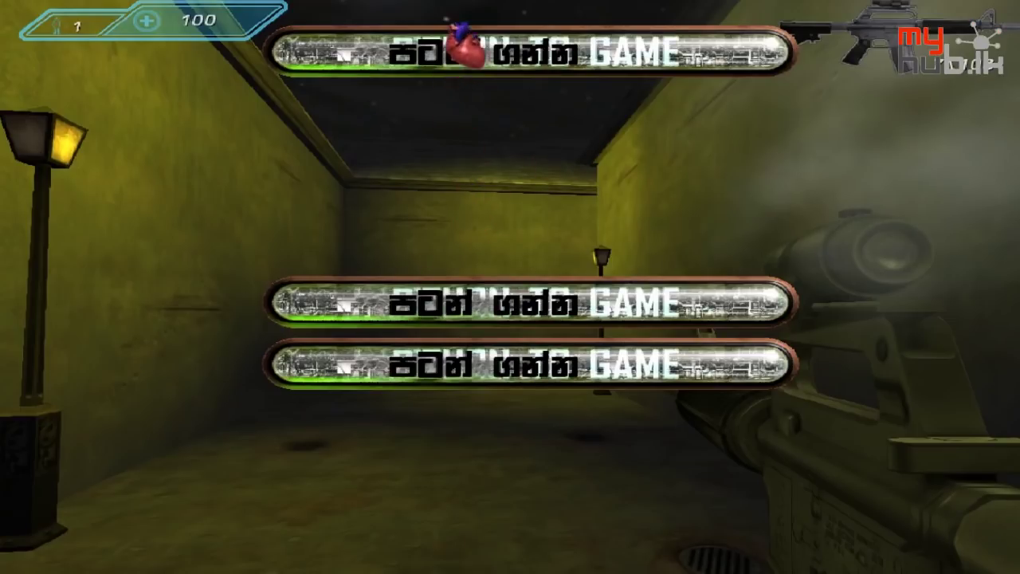
Bring up the in-game menu again, return to the main menu and exit the game
left_click(451, 362)
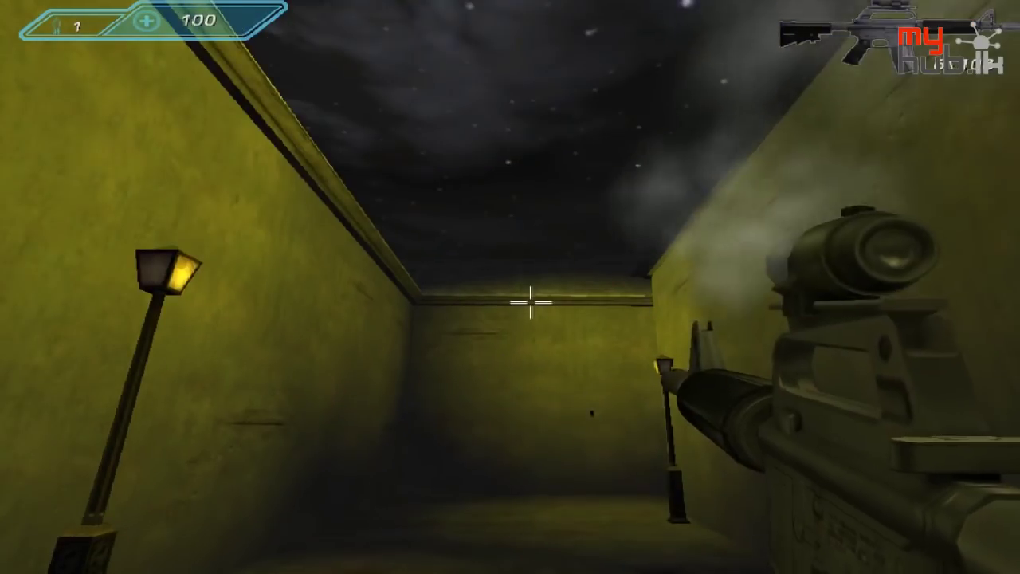
key("Escape")
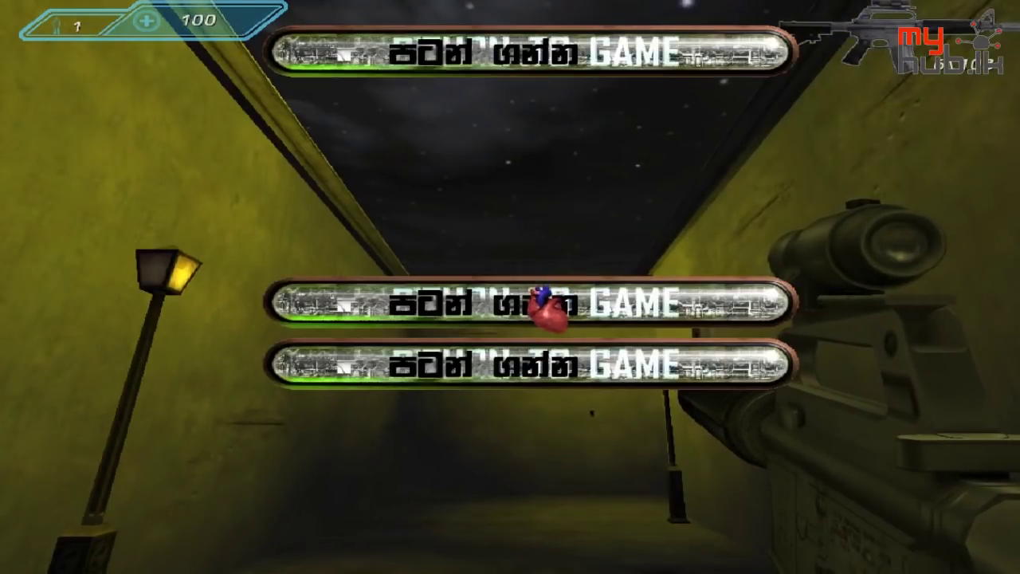
left_click(548, 307)
left_click(505, 375)
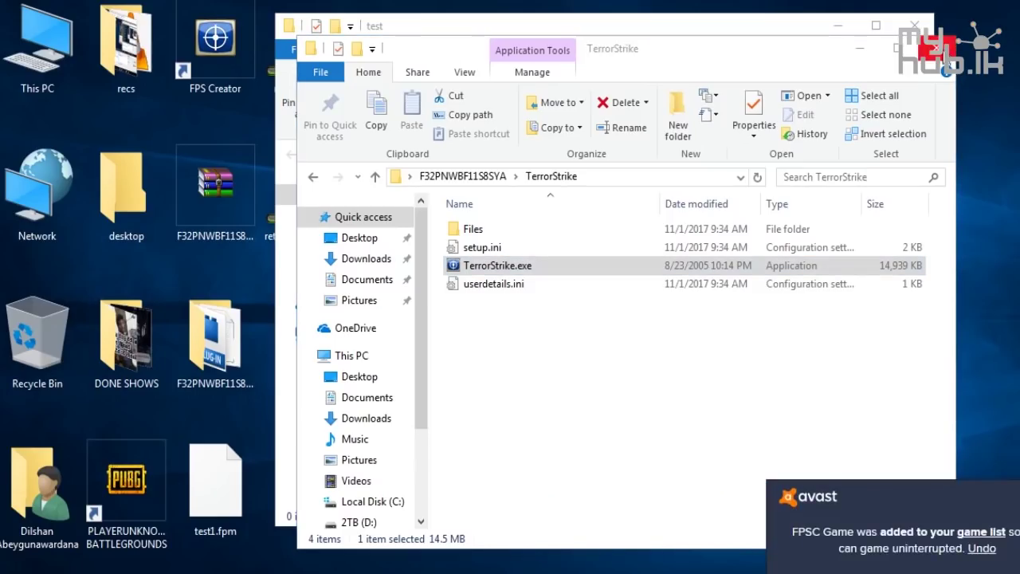
Close the TerrorStrike and test folder windows and hide OBS Studio and Free Sound Recorder
key("alt+F4")
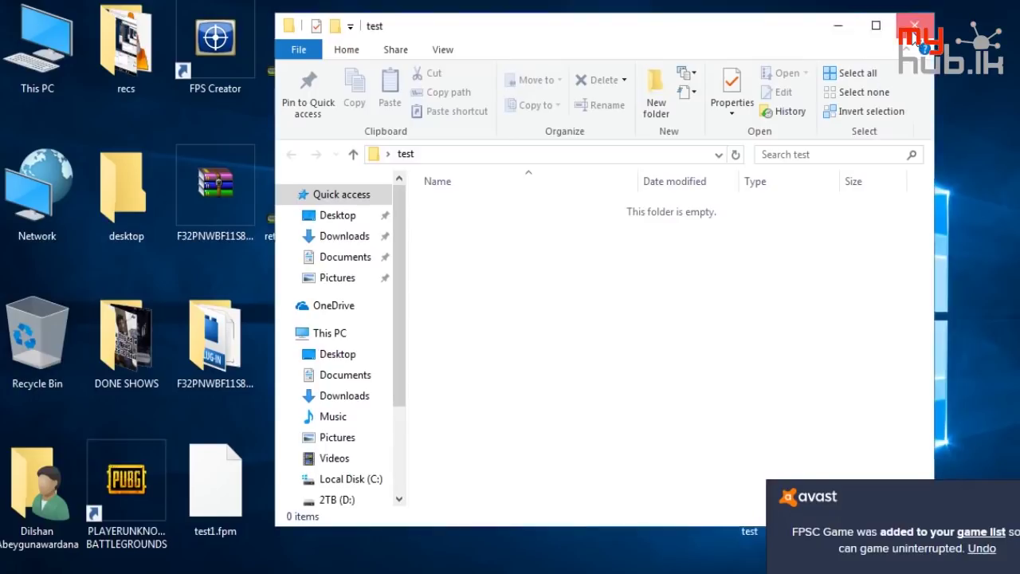
key("alt+F4")
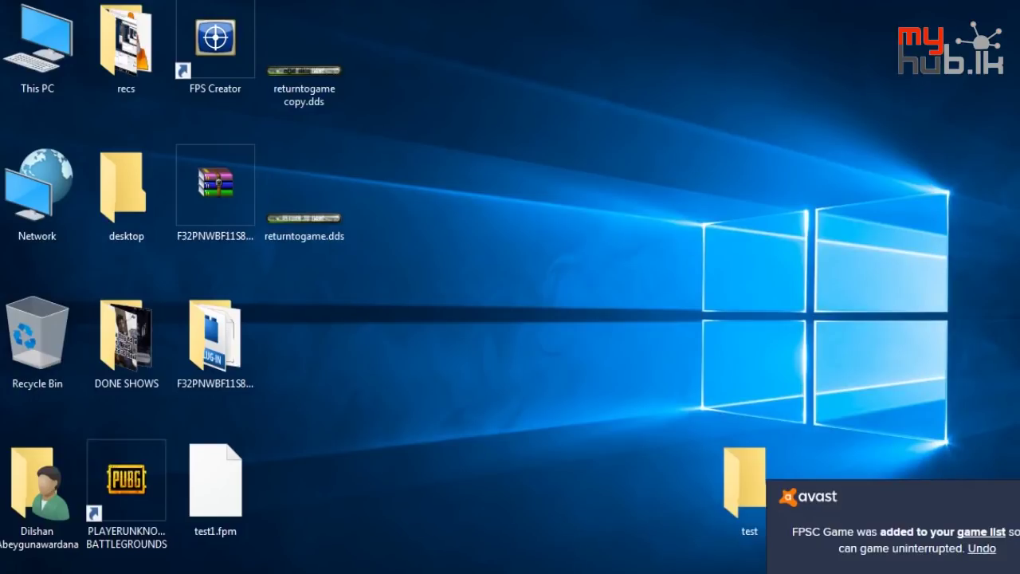
key("alt+Tab")
key("super+d")
key("alt+Tab")
key("super+d")
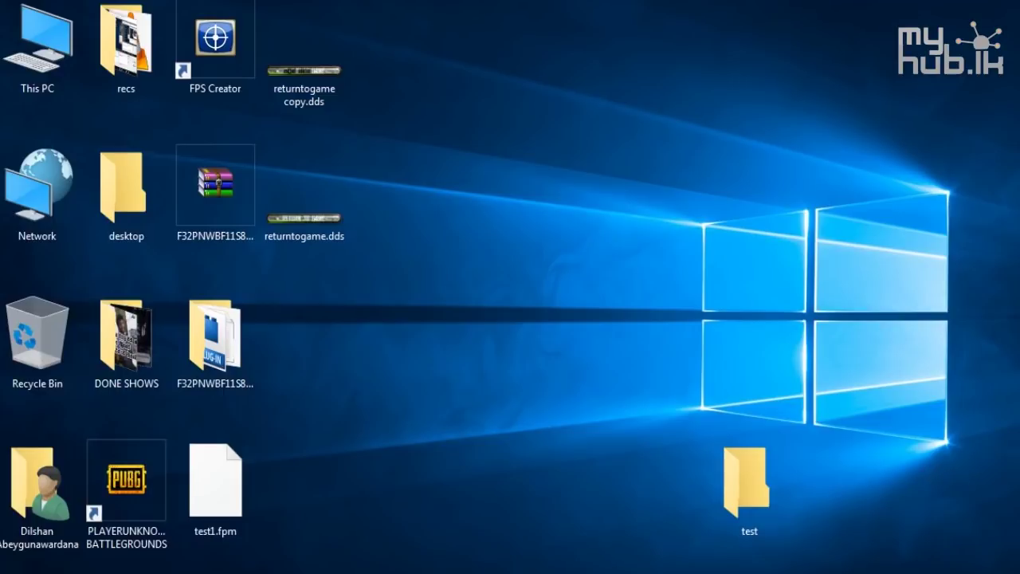
In the FPS Creator Explorer window, go to C: > Program Files (x86) > The Game Creators
mouse_move(386, 570)
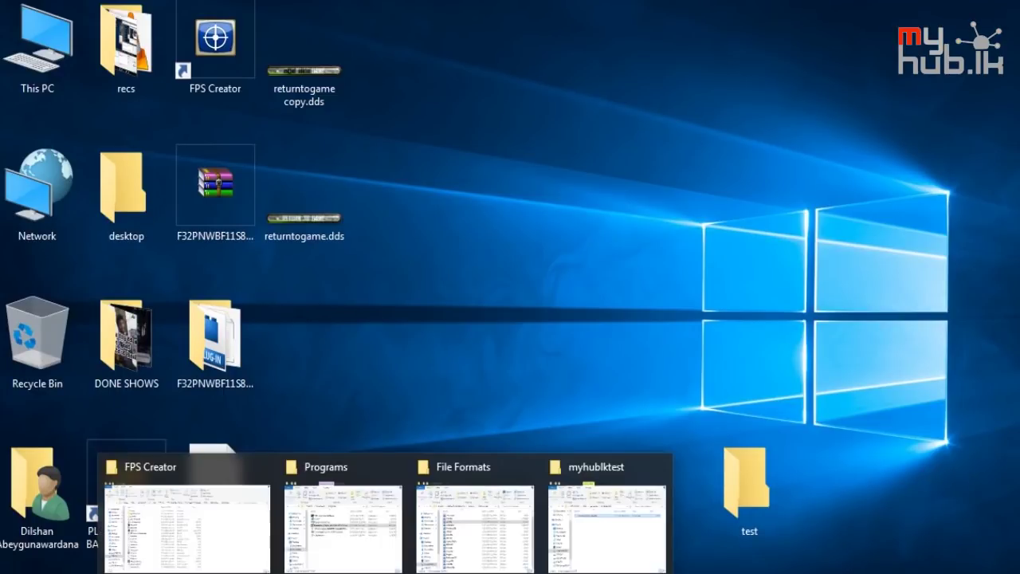
left_click(236, 514)
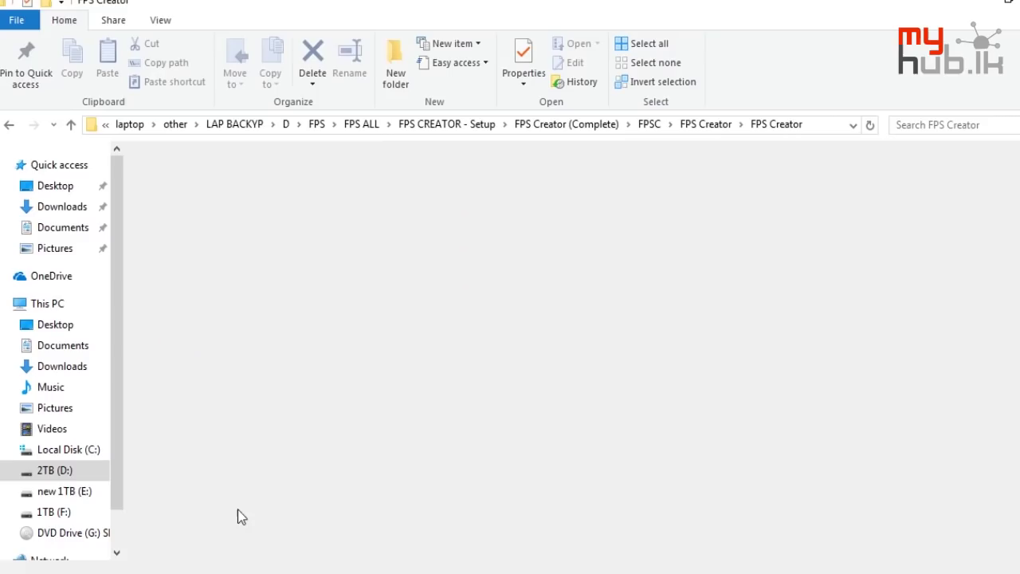
left_click(67, 449)
double_click(207, 434)
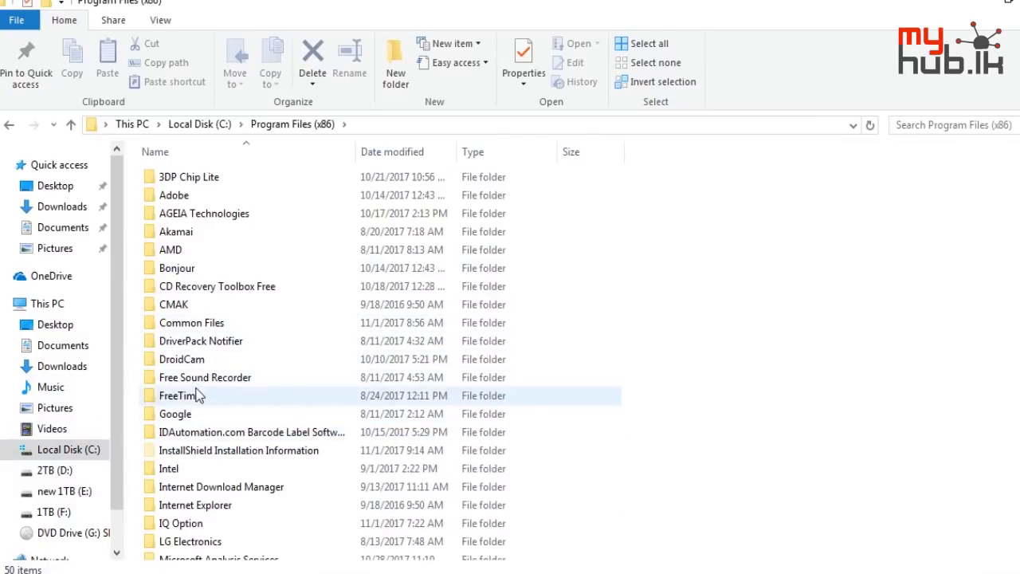
scroll(200, 358, "down", 10)
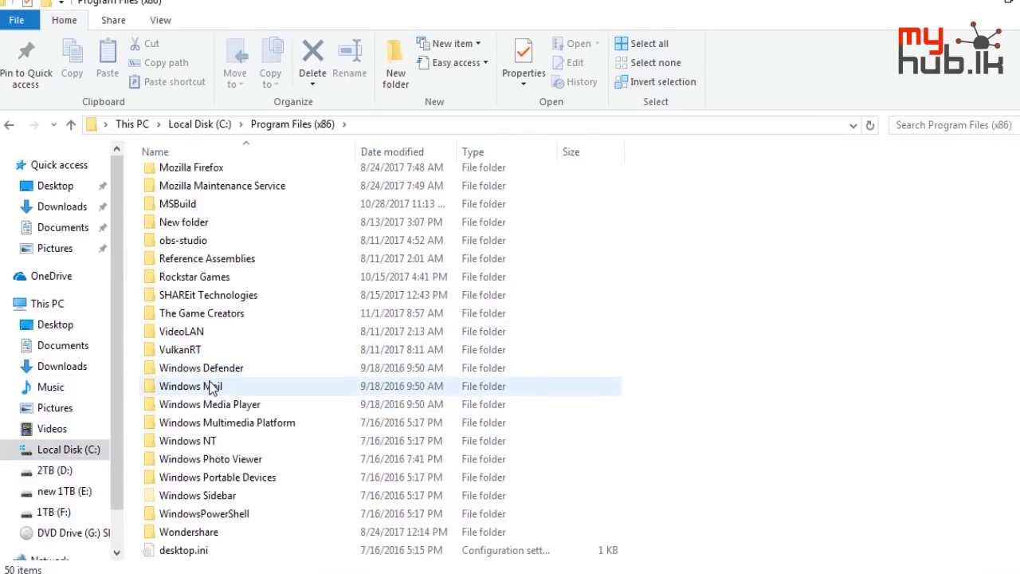
double_click(235, 315)
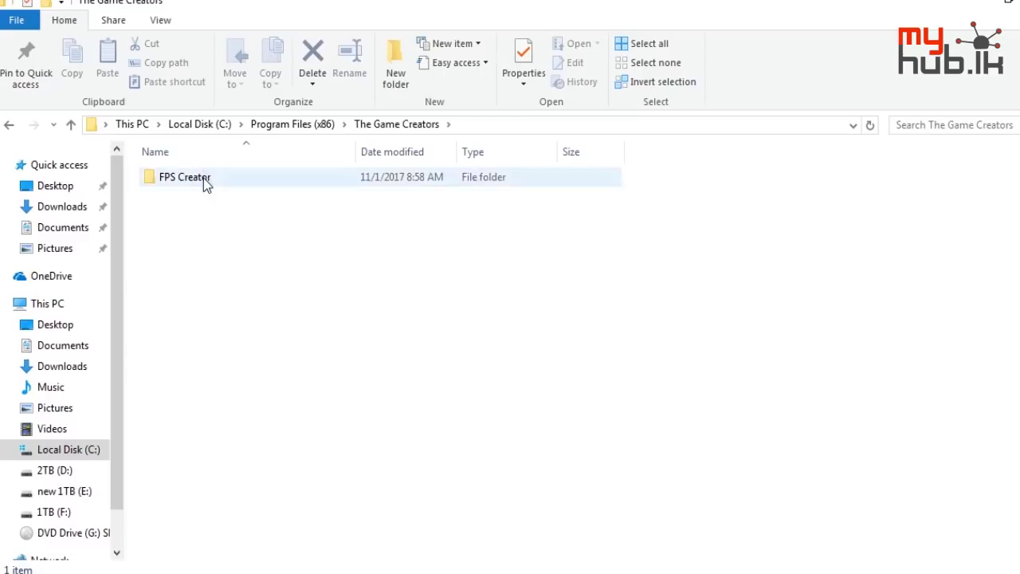
Open FPS Creator > Files, glance at gamecore, then go to languagebank > english
double_click(204, 178)
double_click(201, 197)
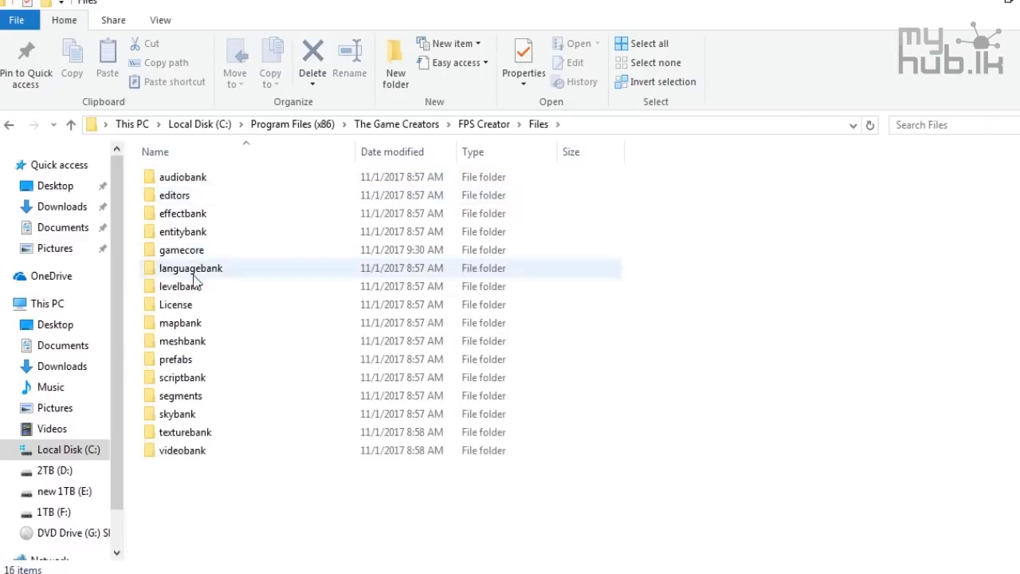
double_click(203, 251)
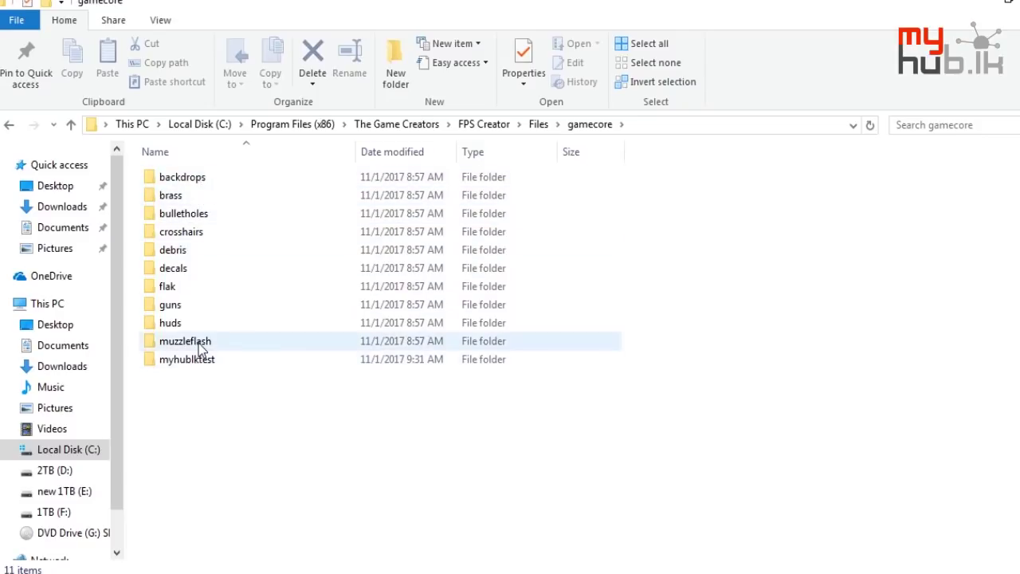
key("alt+Left")
double_click(205, 273)
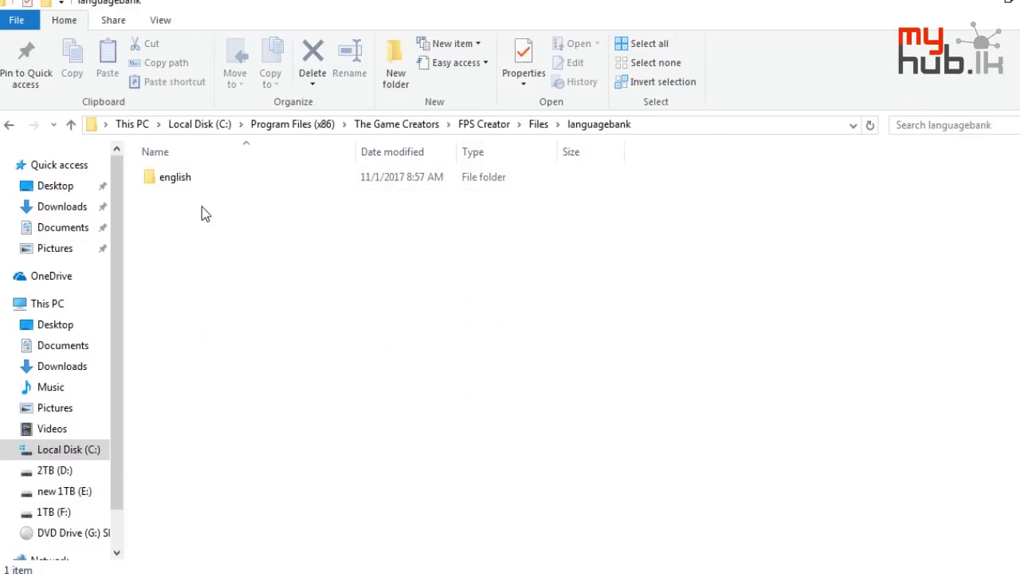
double_click(200, 179)
Browse artwork and the gamebank folders arenagame, mygame, templatearena and TerrorStrike
double_click(200, 179)
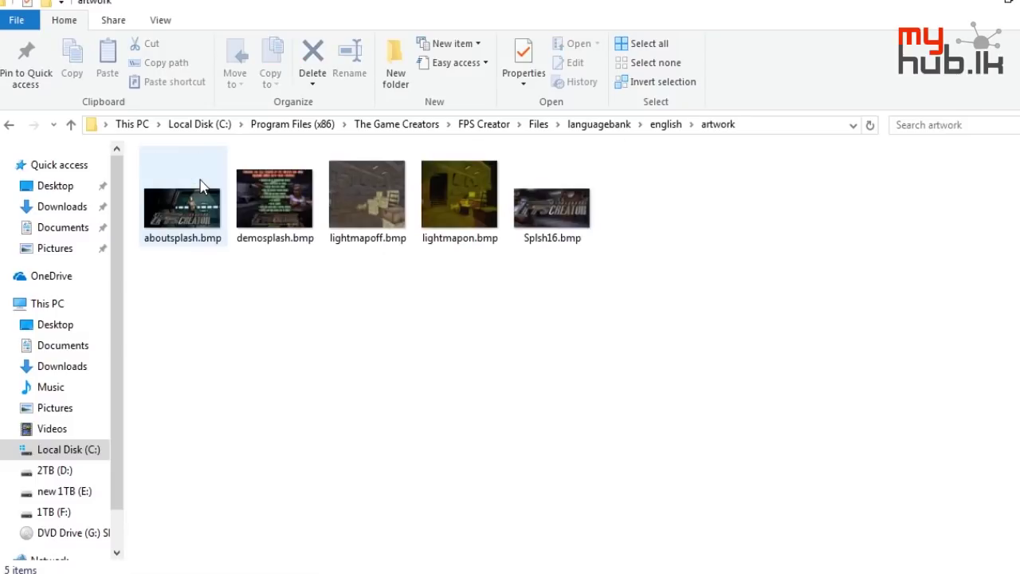
key("alt+Left")
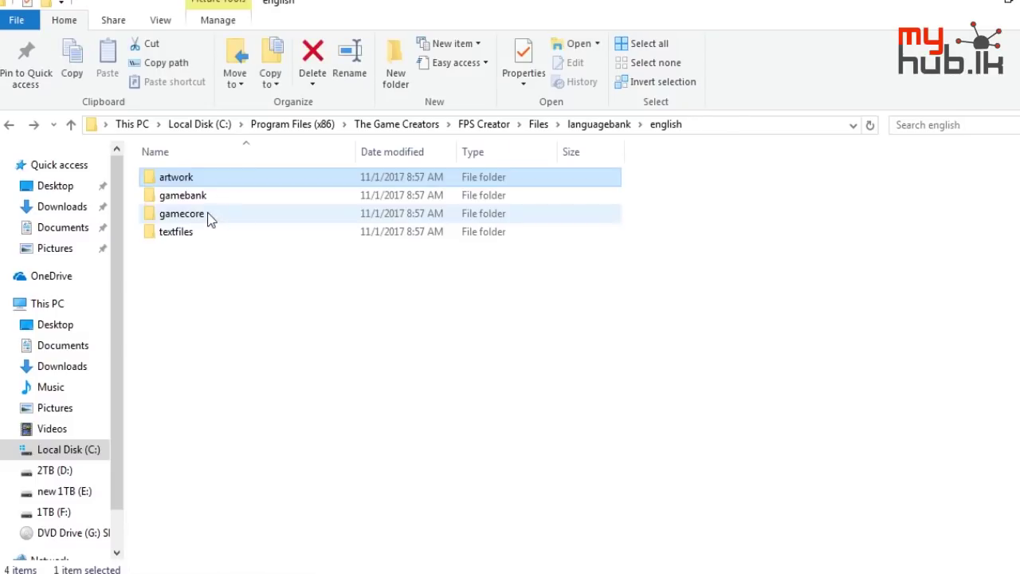
left_click(212, 198)
double_click(212, 198)
double_click(219, 184)
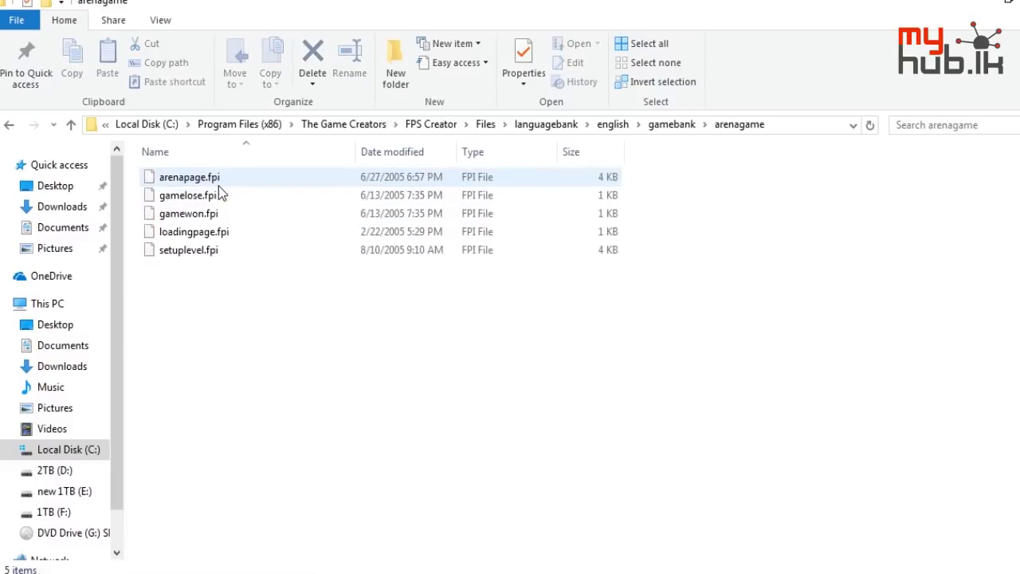
key("alt+Left")
double_click(212, 197)
key("alt+Left")
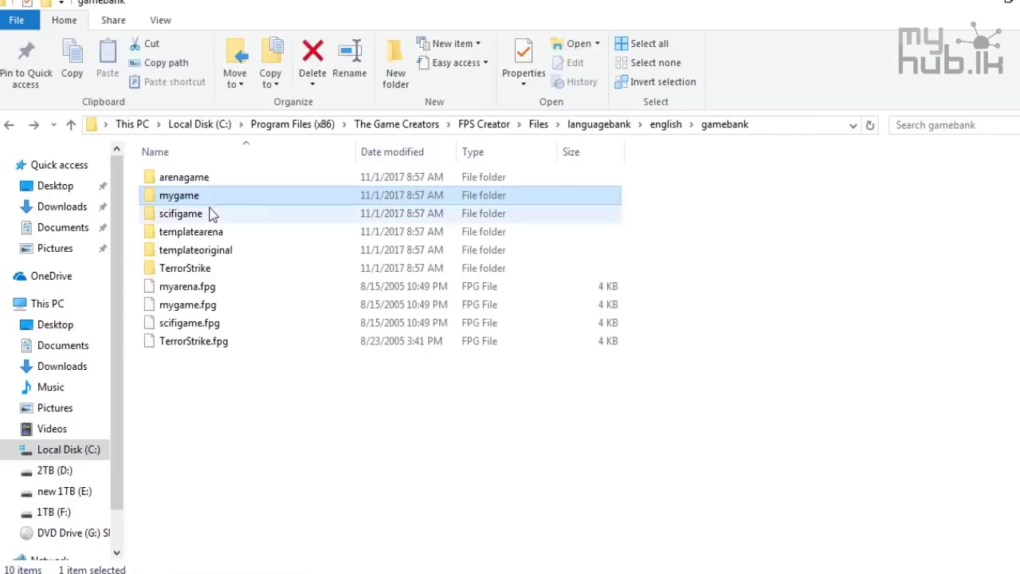
double_click(212, 233)
key("alt+Left")
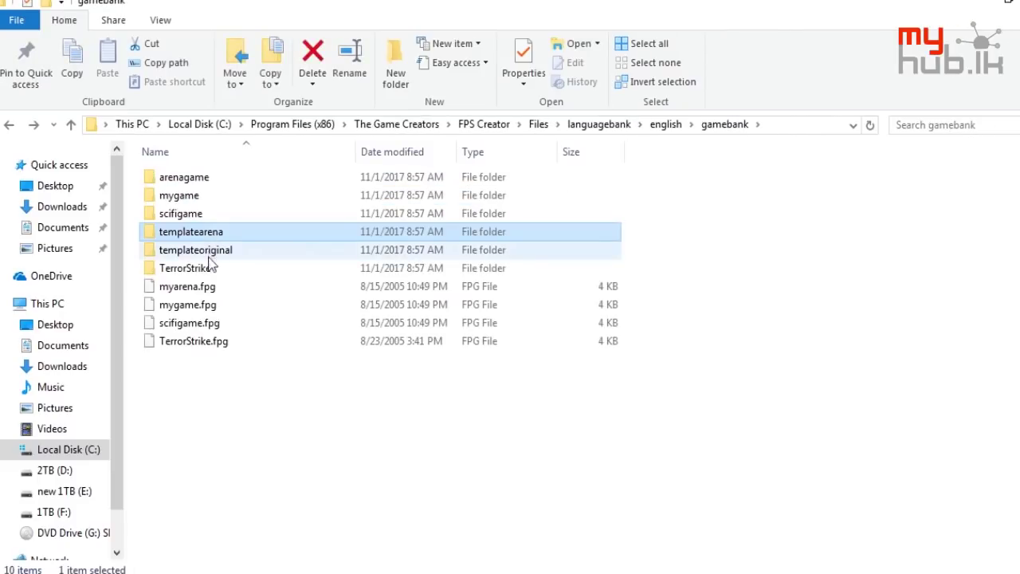
left_click(212, 269)
double_click(210, 271)
key("alt+Left")
key("alt+Left")
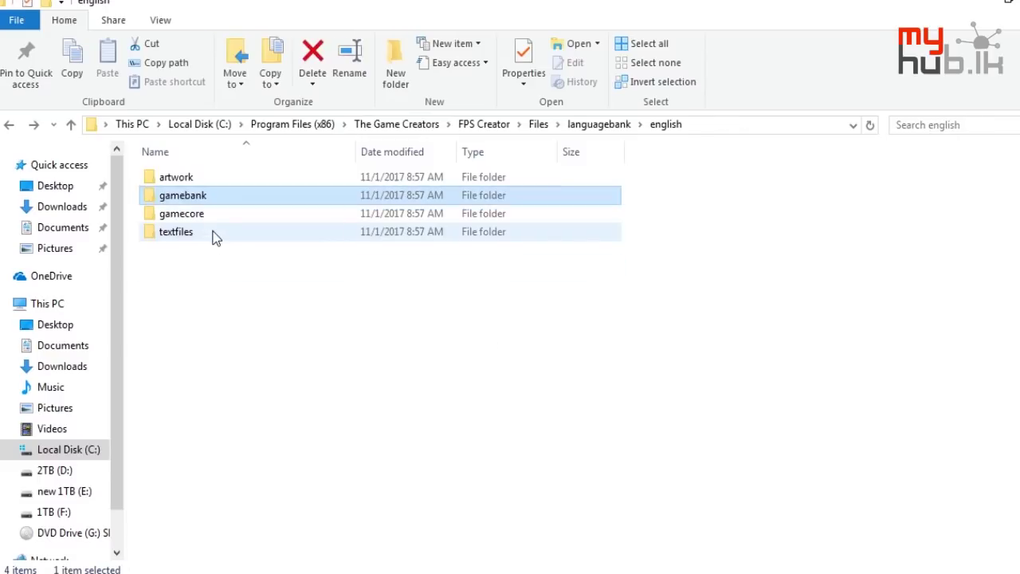
Look through gamecore > backdrops > basic backdrops, then view the huds folder
left_click(215, 215)
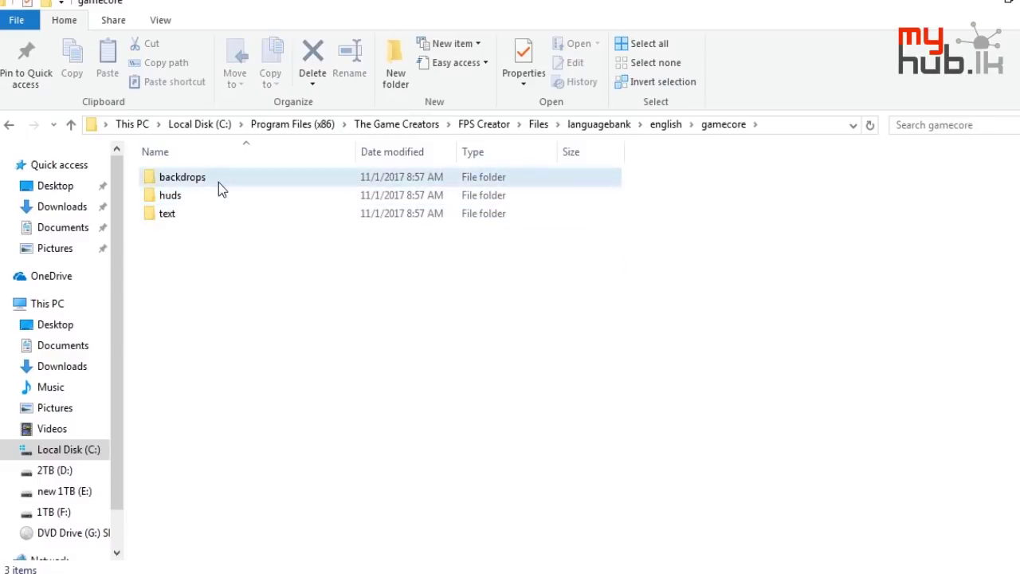
double_click(219, 182)
double_click(218, 182)
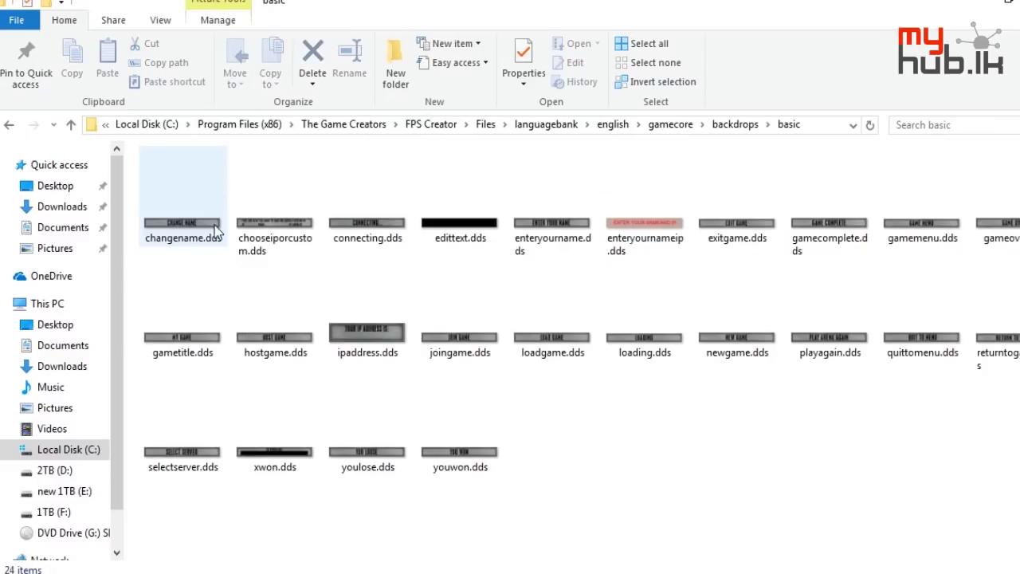
left_click(264, 221)
key("BackSpace")
key("BackSpace")
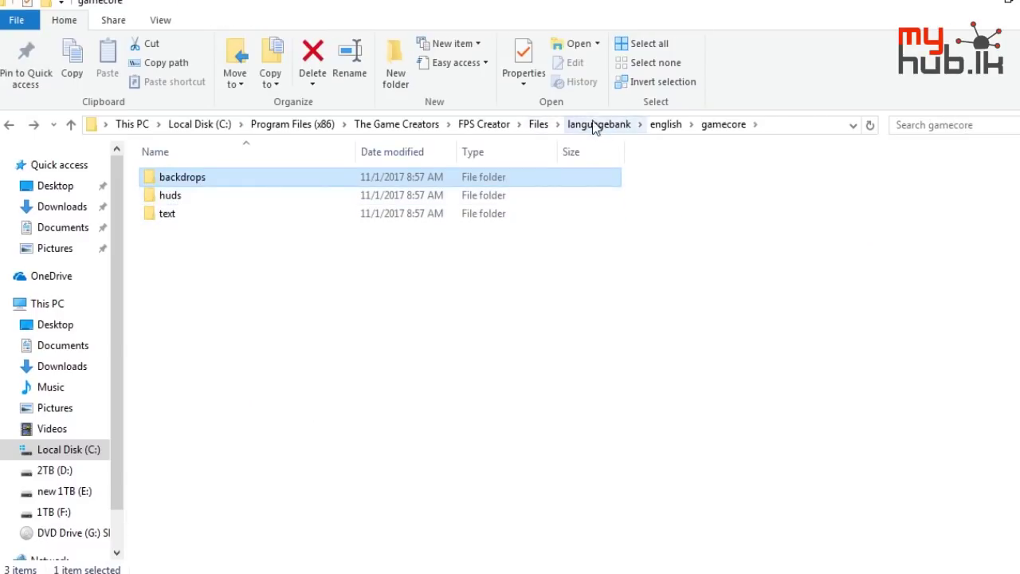
double_click(280, 196)
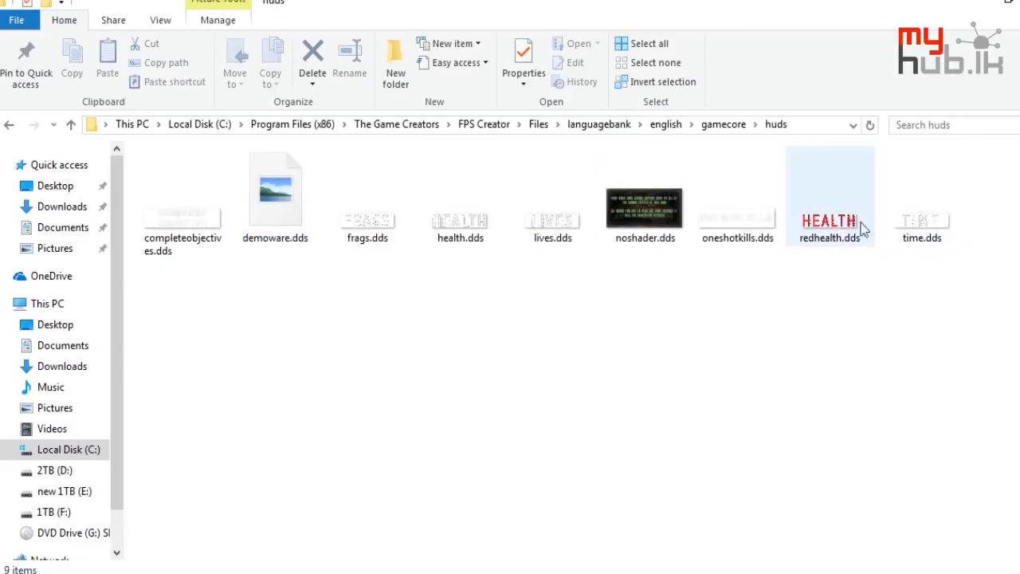
key("alt+Left")
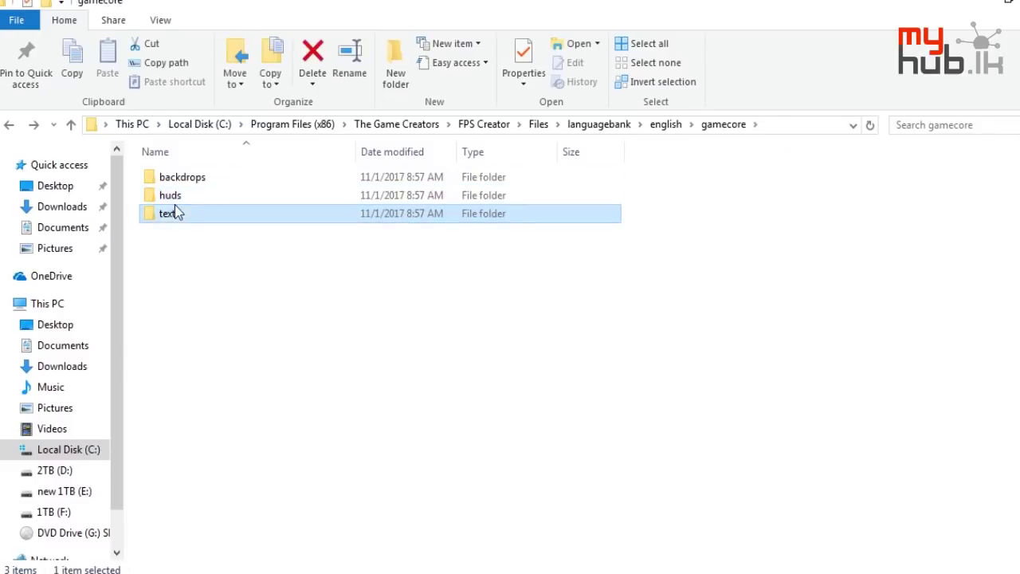
Open gamecore's text folder and open pickedupammo.dds with Adobe Photoshop CS3
double_click(172, 213)
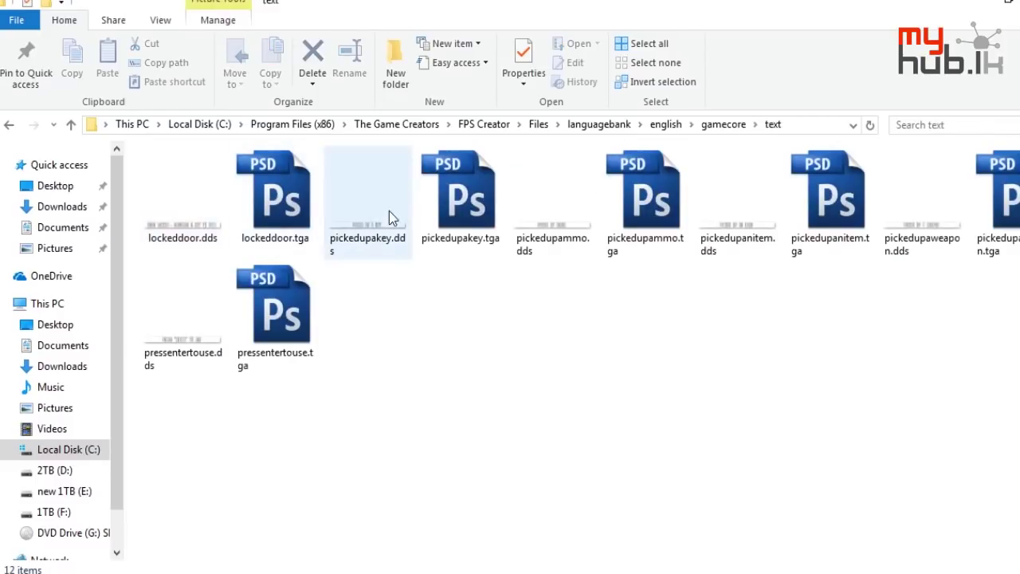
left_click(569, 253)
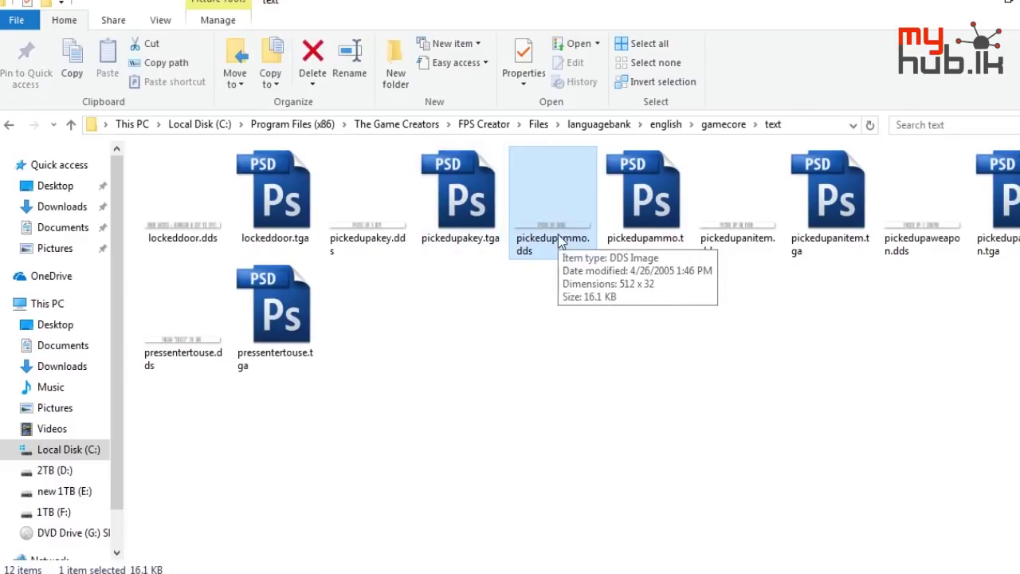
double_click(559, 239)
left_click(555, 228)
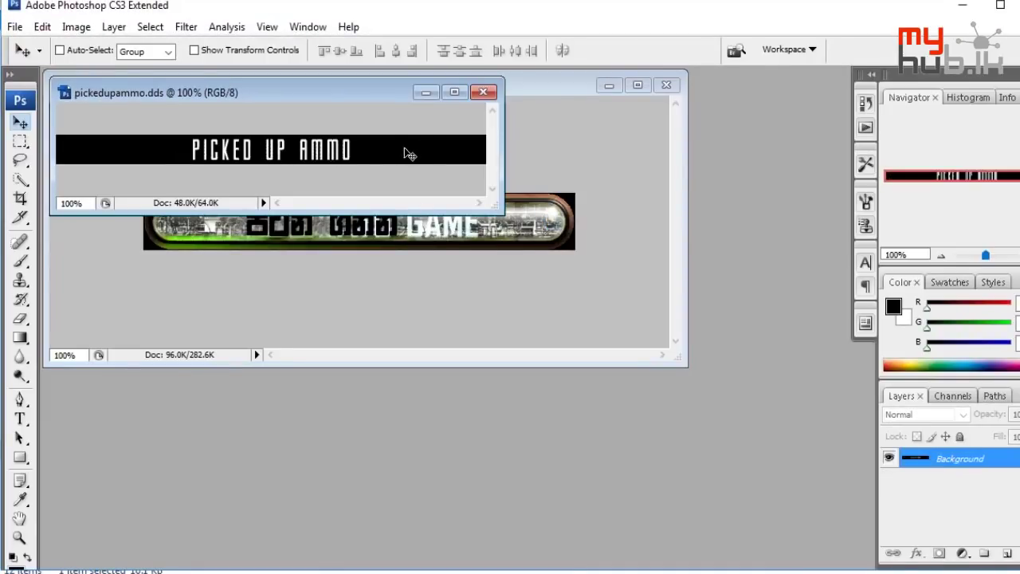
Close pickedupammo.dds and returntogame.dds without saving, then minimize Photoshop
left_click(484, 93)
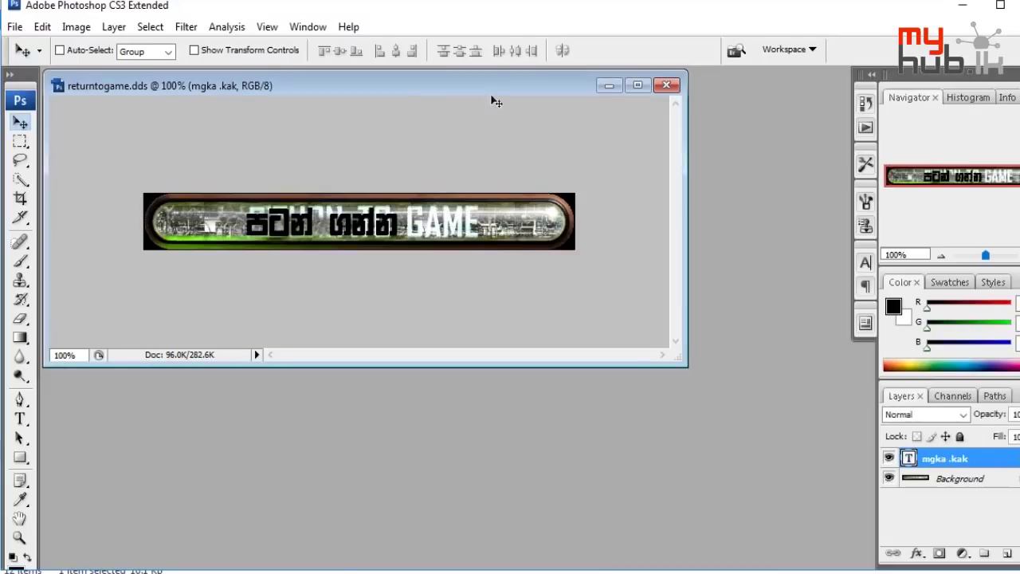
left_click(656, 89)
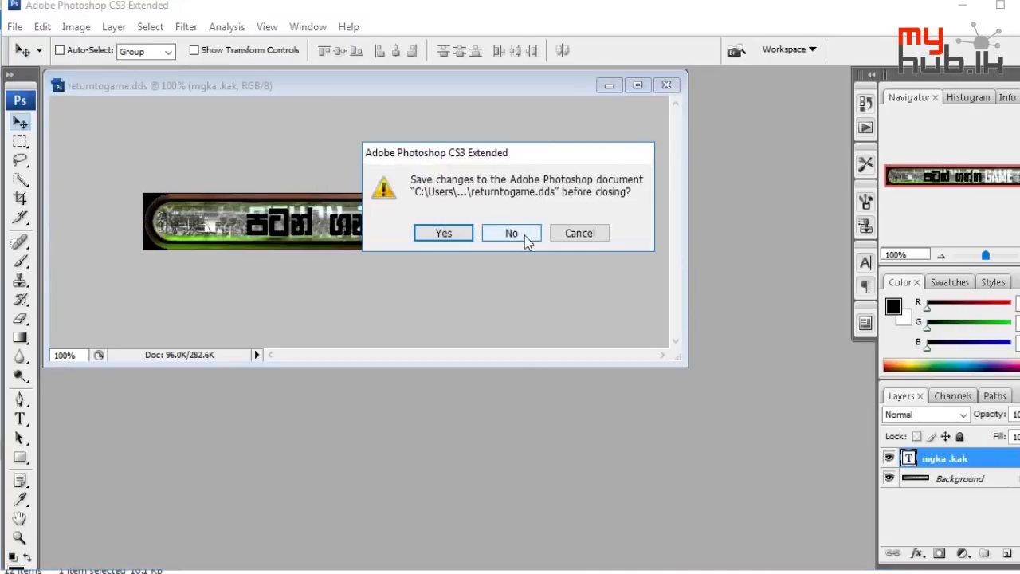
left_click(524, 236)
left_click(963, 5)
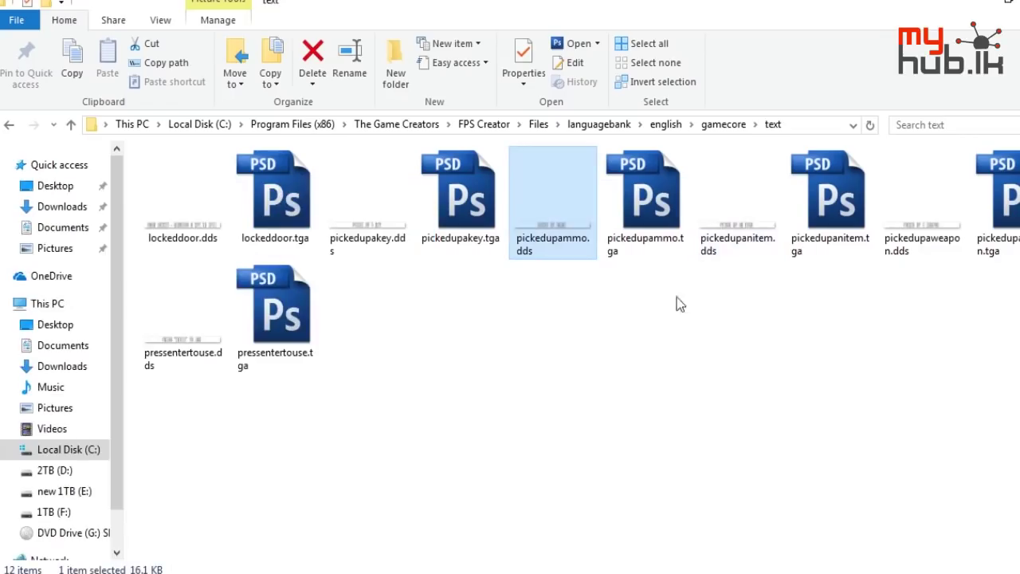
Inspect the huds images frags, health and lives, then go back up to english
key("BackSpace")
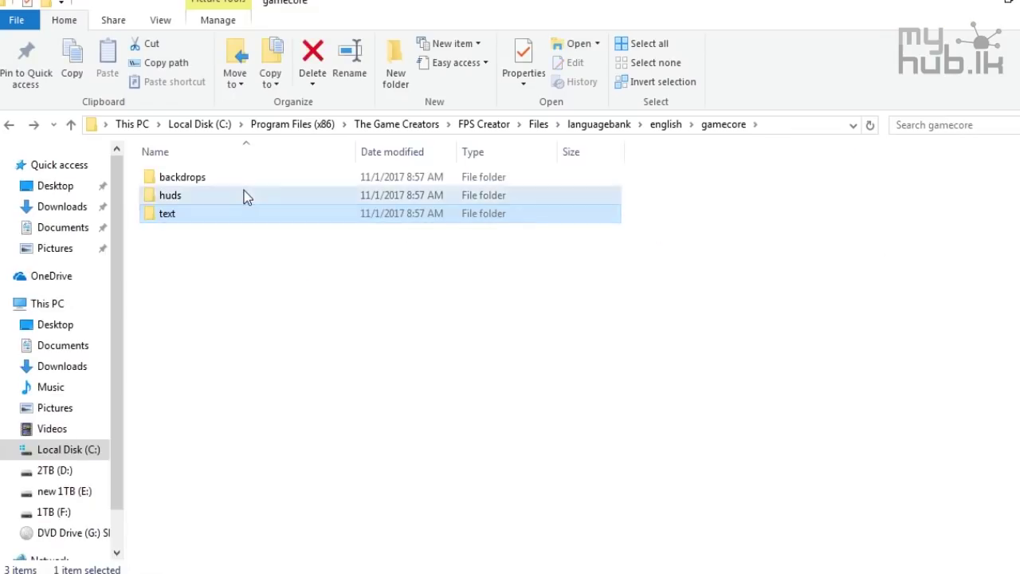
double_click(244, 195)
left_click(375, 216)
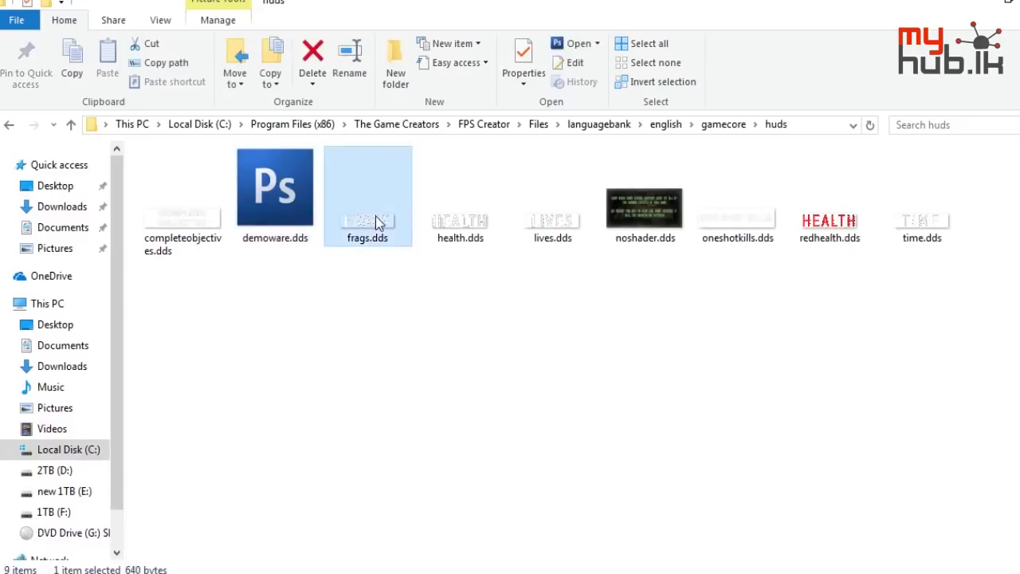
left_click(459, 219)
left_click(550, 224)
key("BackSpace")
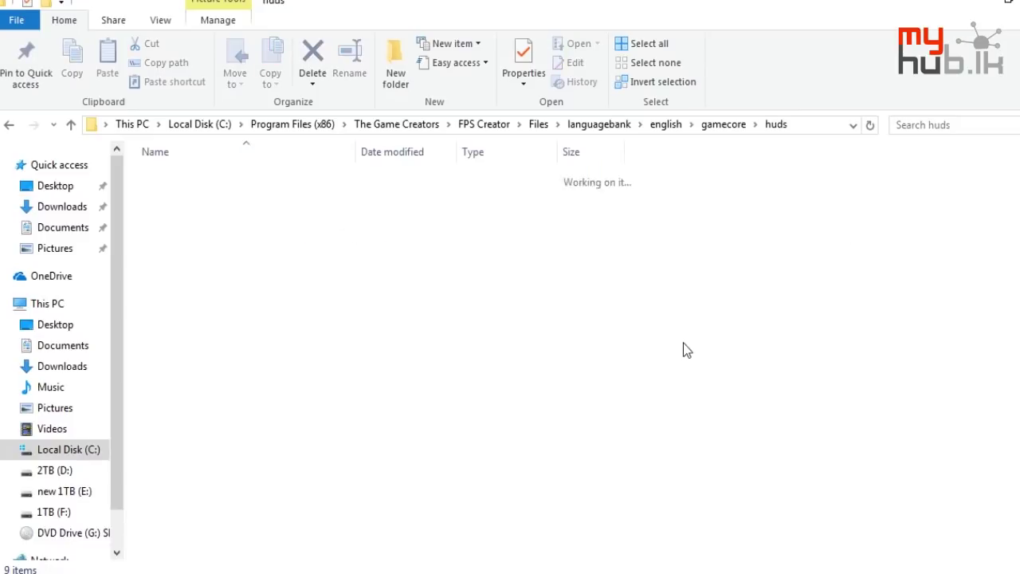
key("BackSpace")
Browse textfiles > library > entitybank, including _markers and generic > items
left_click(214, 232)
double_click(214, 232)
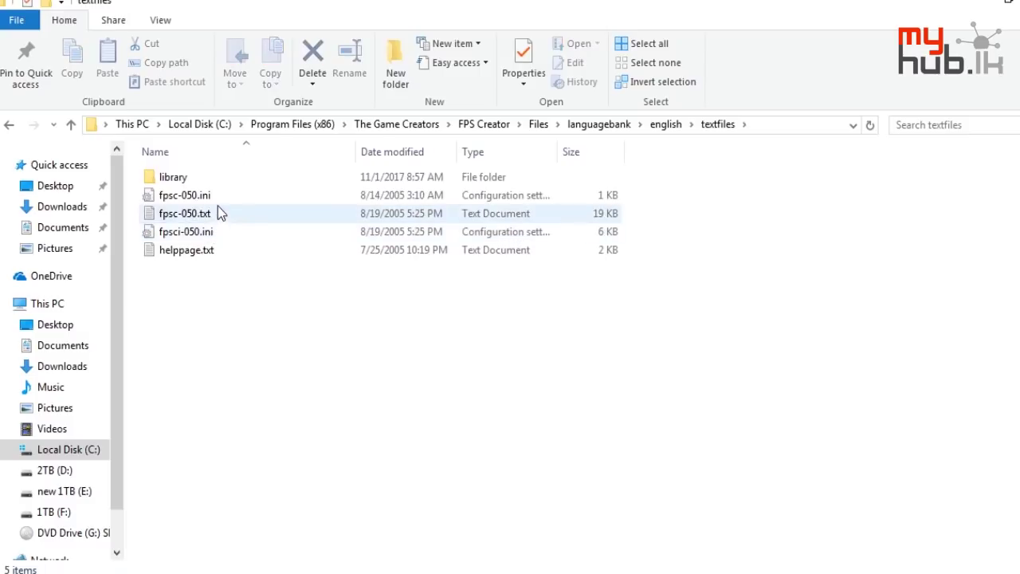
double_click(226, 180)
double_click(224, 182)
double_click(224, 181)
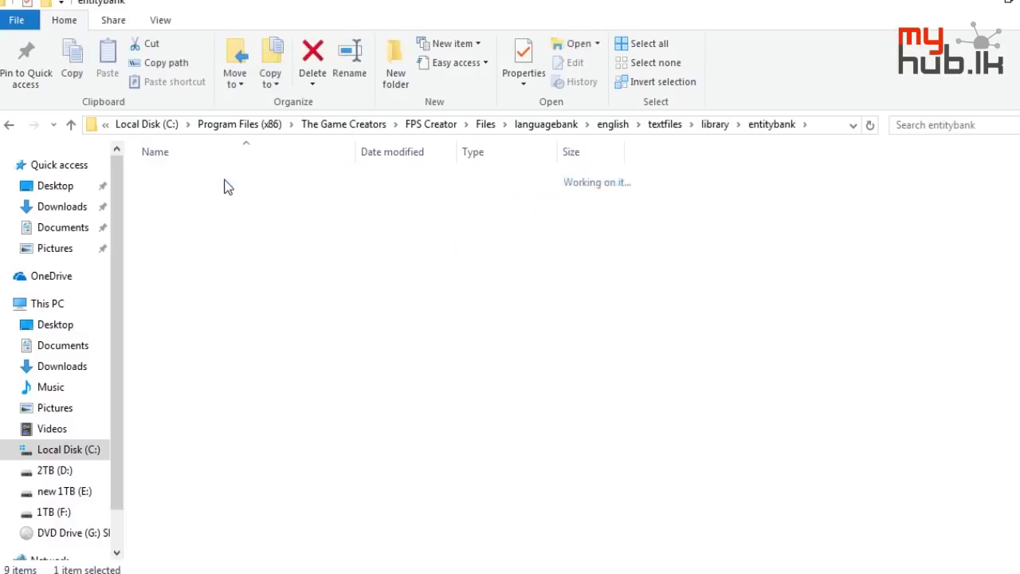
key("BackSpace")
double_click(219, 196)
double_click(216, 196)
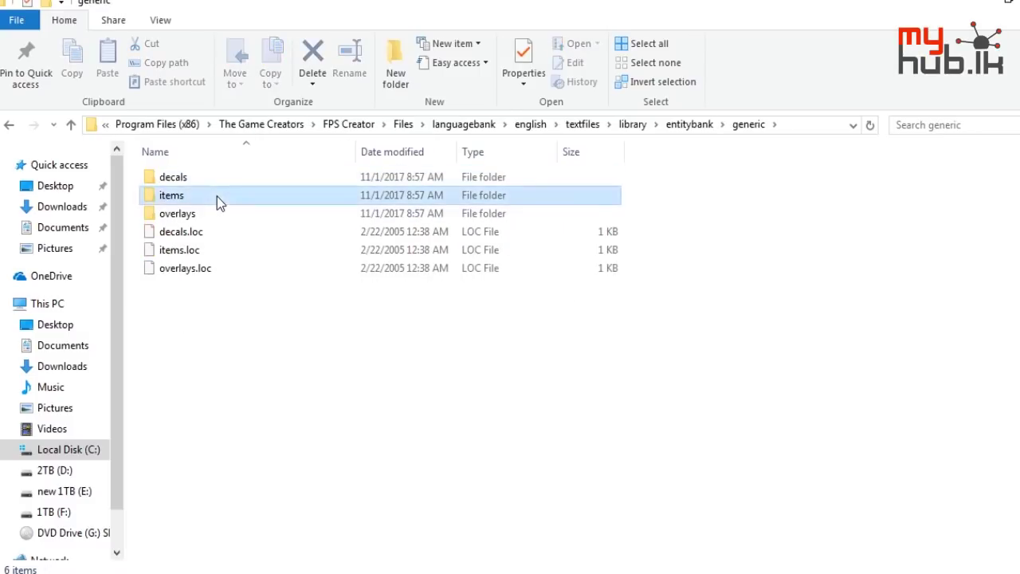
key("BackSpace")
key("BackSpace")
key("BackSpace")
key("BackSpace")
key("BackSpace")
key("BackSpace")
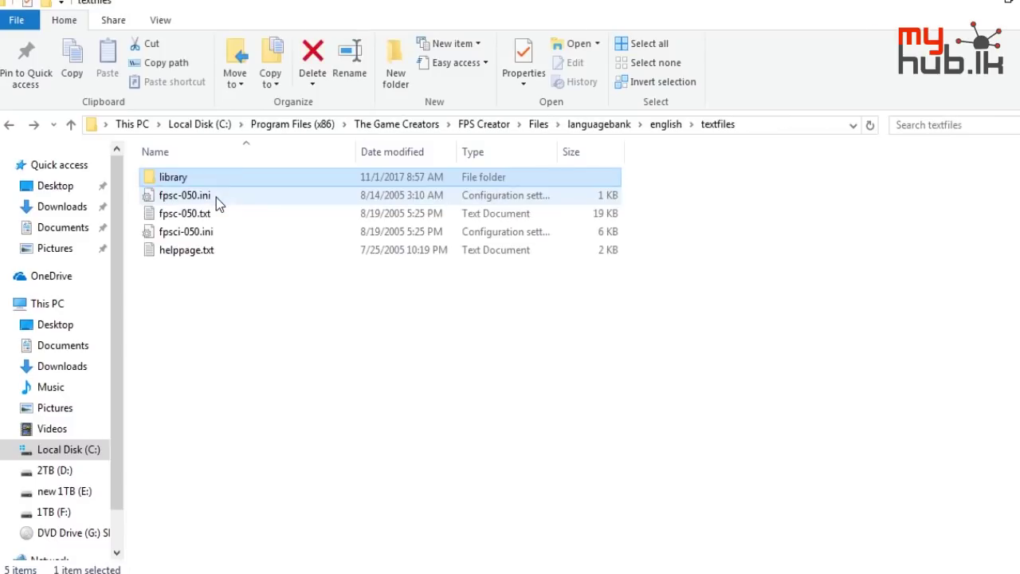
key("BackSpace")
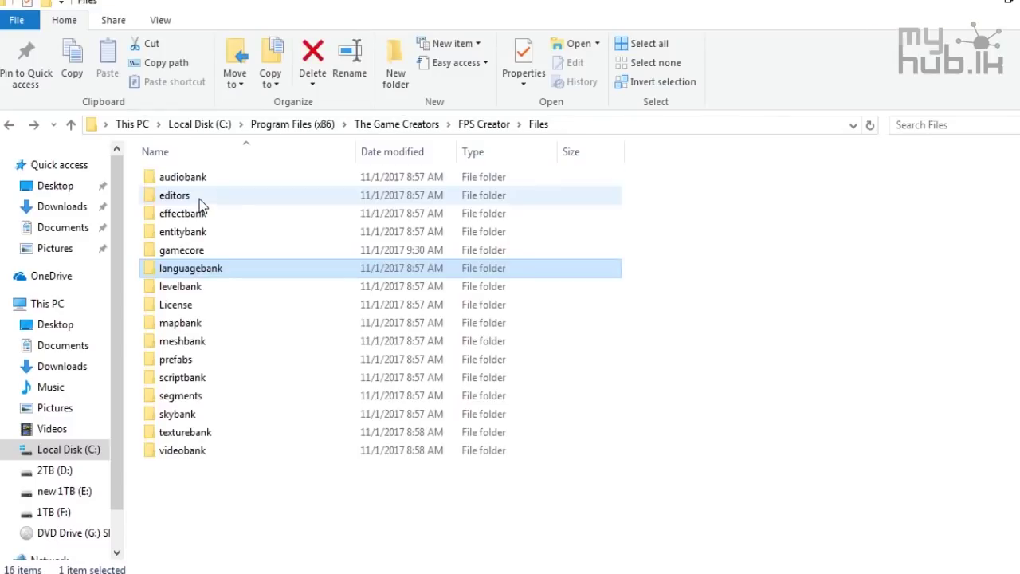
Look inside the mapbank tutorials, segments and skybank natural sky folders under Files
left_click(190, 325)
double_click(191, 325)
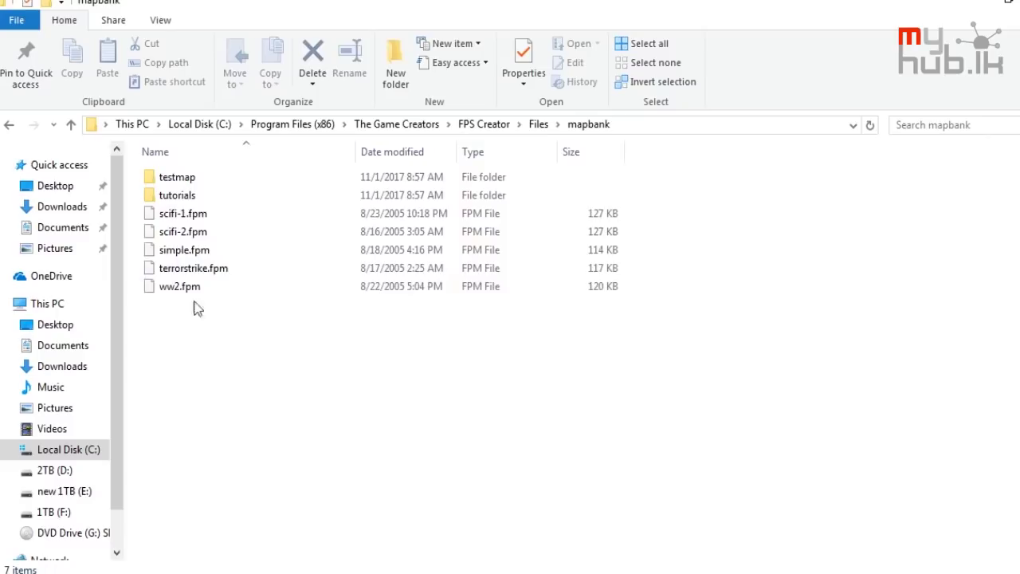
double_click(209, 197)
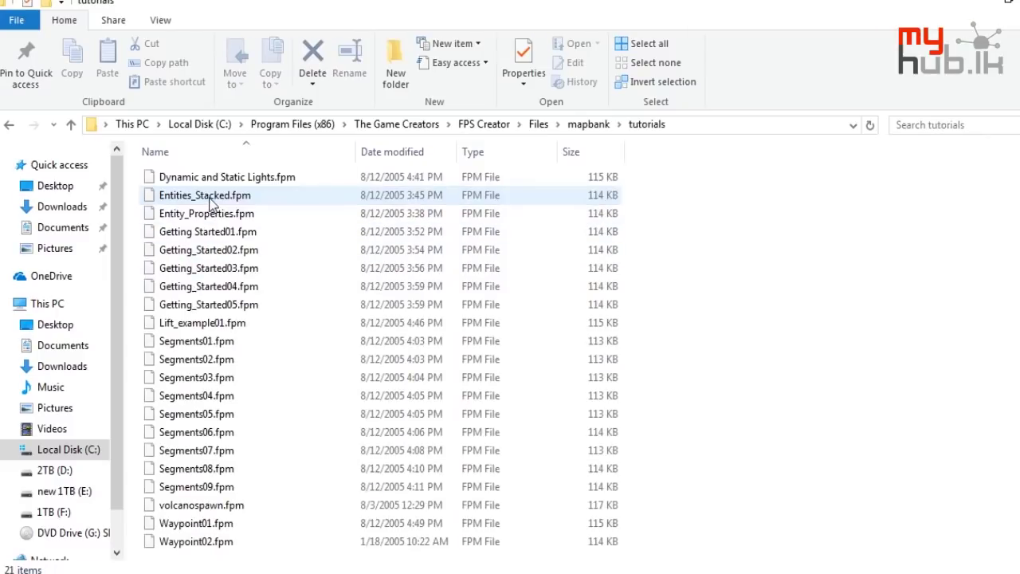
key("BackSpace")
key("BackSpace")
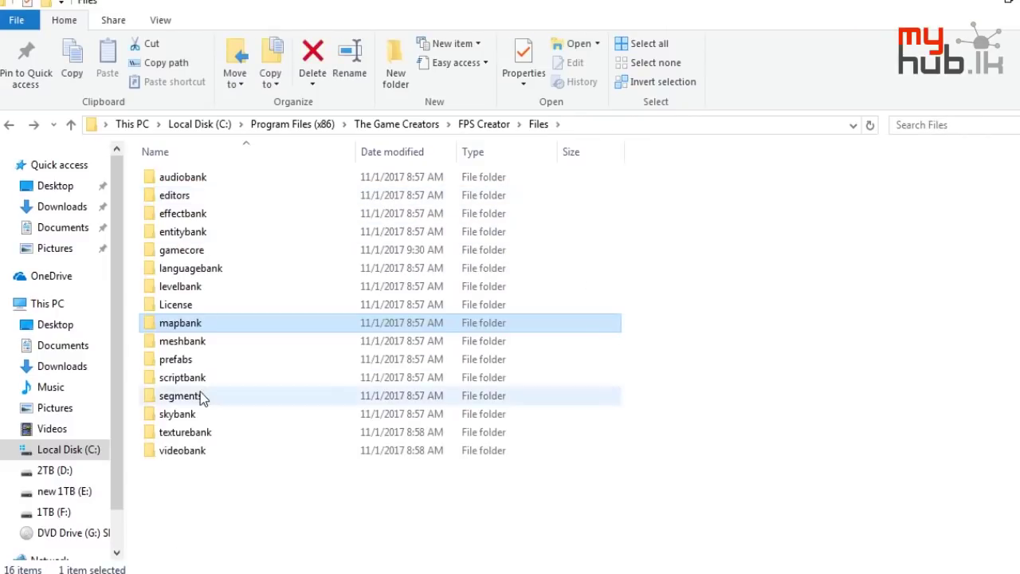
double_click(200, 394)
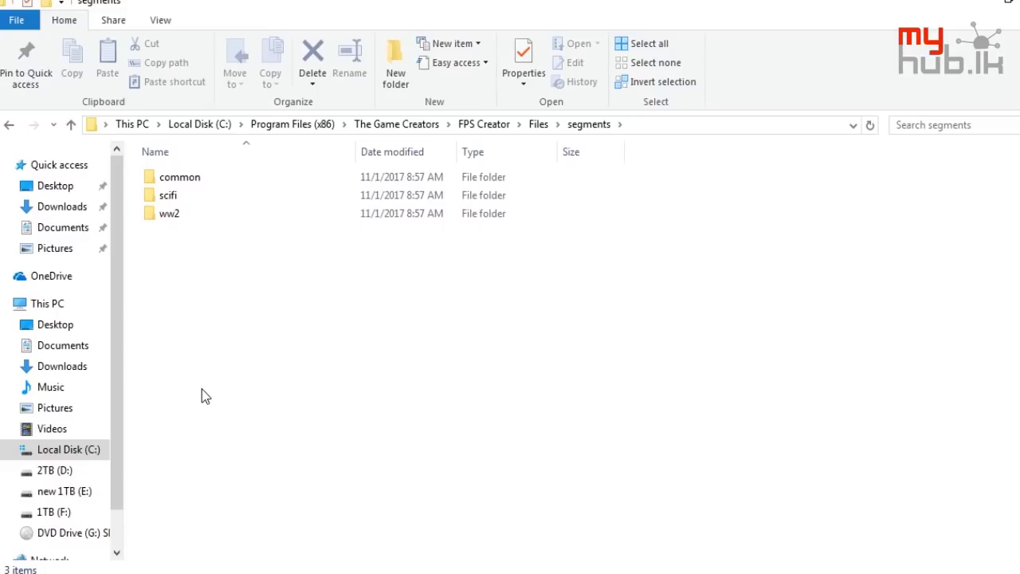
key("BackSpace")
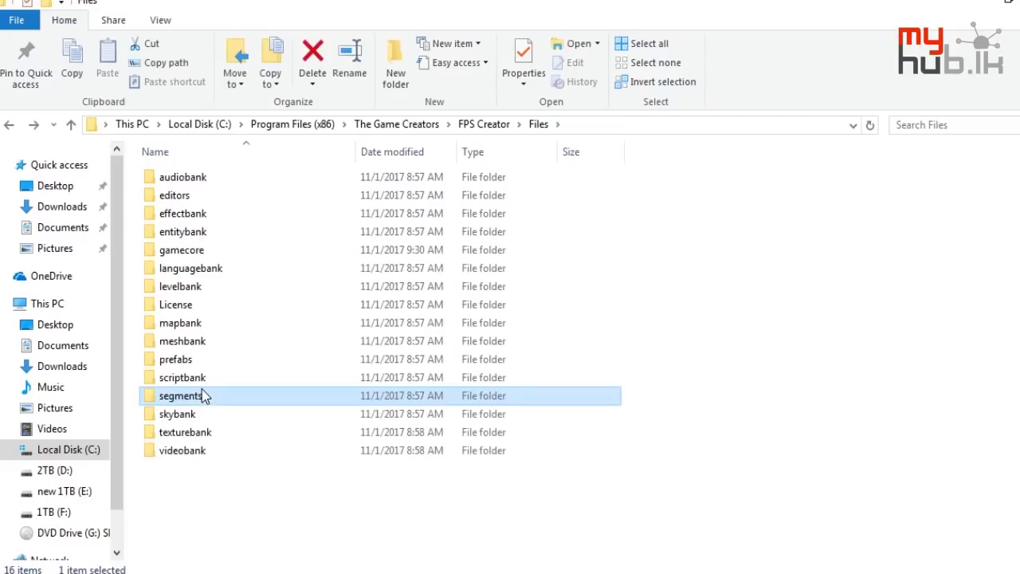
key("Down")
key("Return")
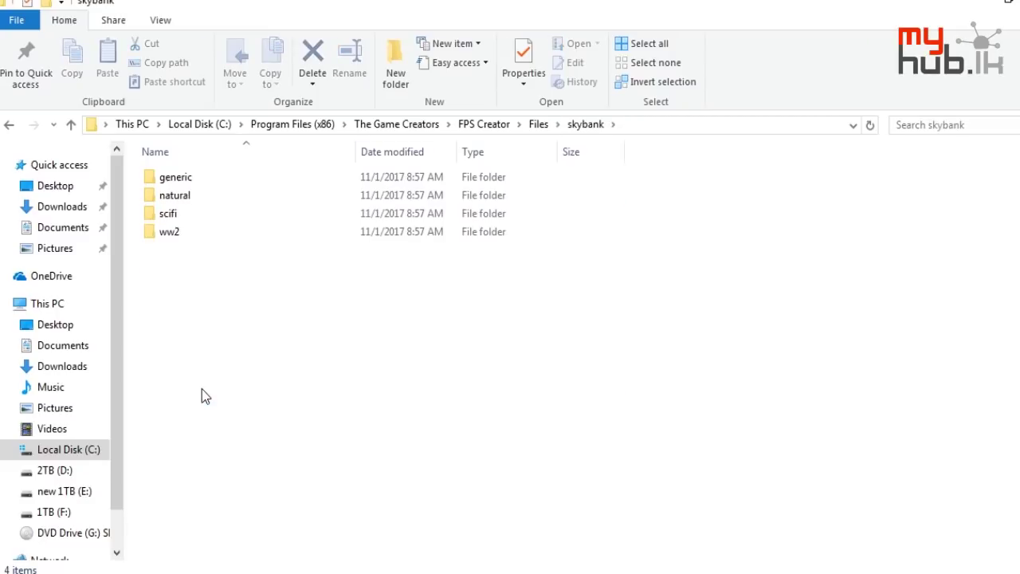
key("Down")
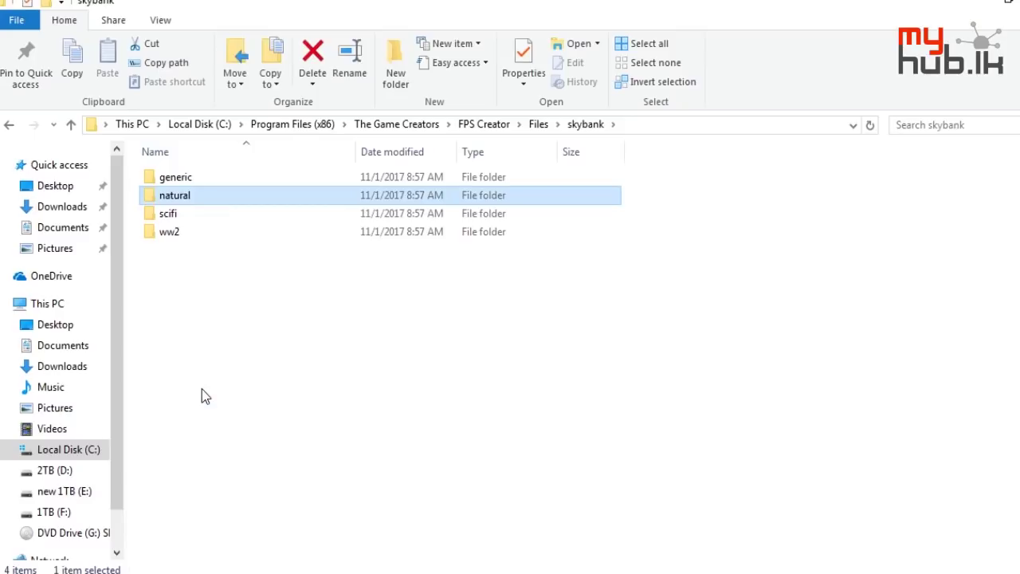
key("BackSpace")
Skim the editors, entitybank, scriptbank and videobank folders, go up to FPS Creator, and switch to Free Sound Recorder
key("Up")
key("Up")
key("Up")
key("Up")
key("Up")
key("Up")
key("Up")
key("Up")
key("Up")
key("Up")
key("Up")
key("Up")
key("Up")
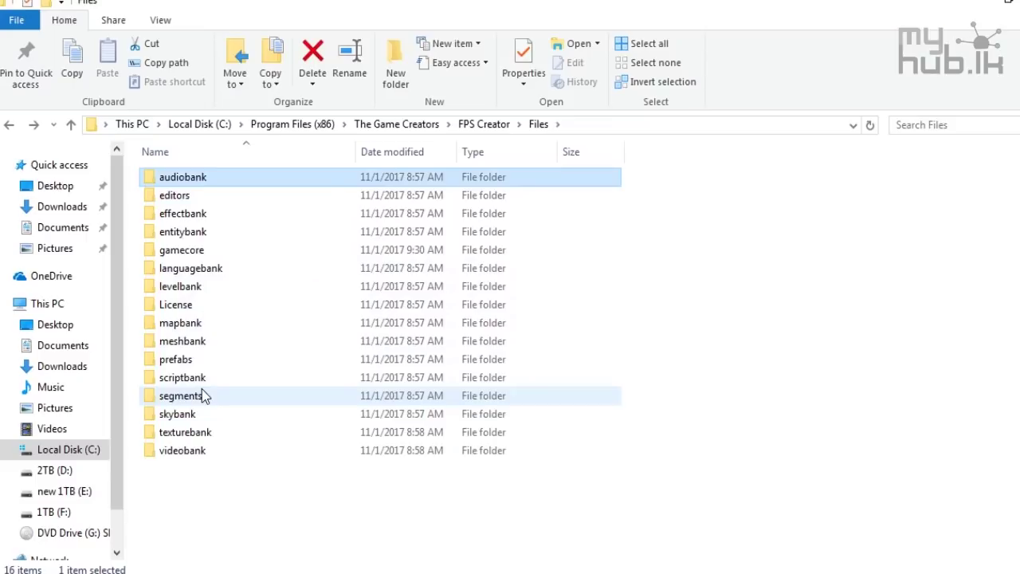
key("e")
key("n")
key("s")
key("v")
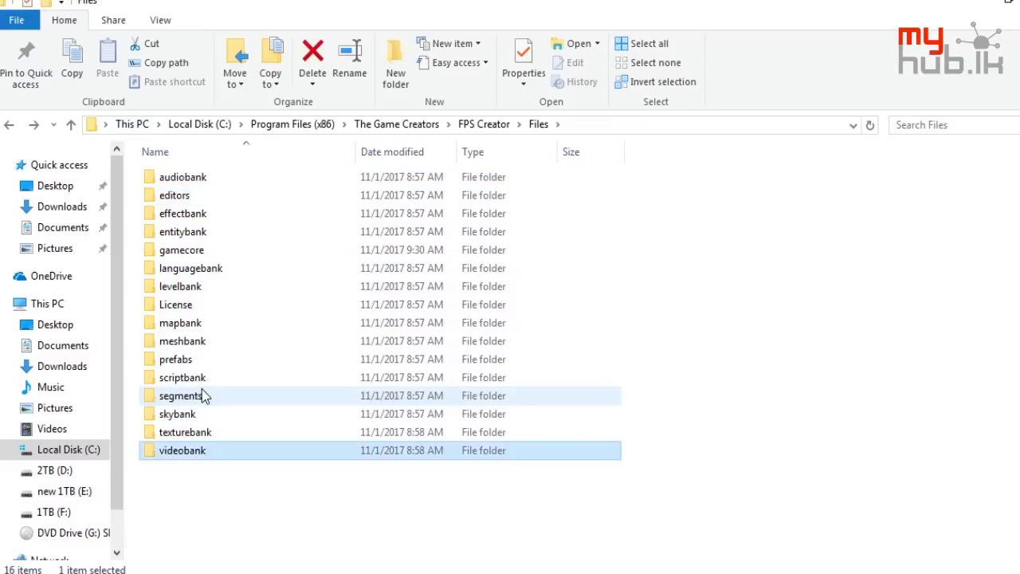
key("BackSpace")
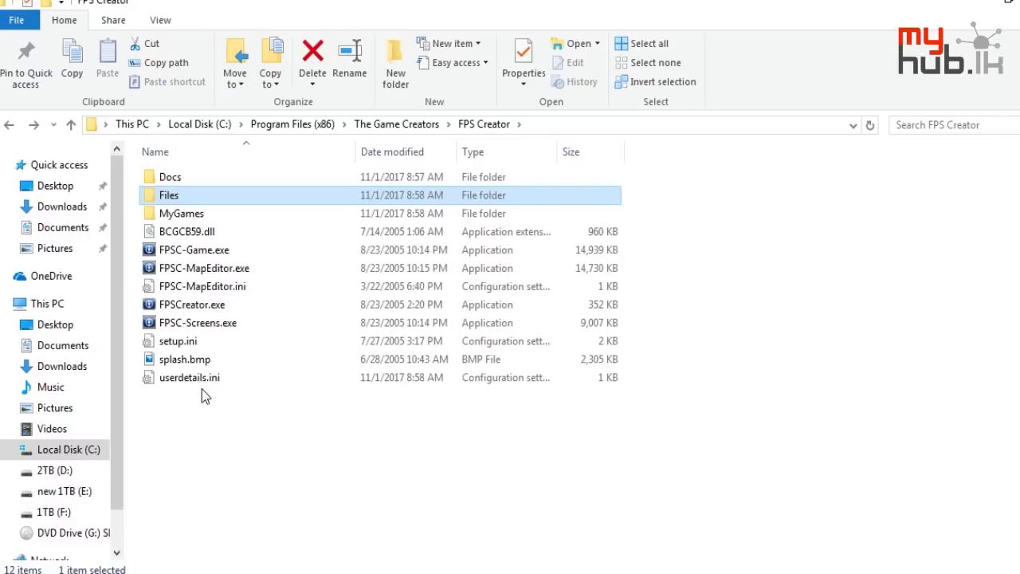
key("alt+Tab")
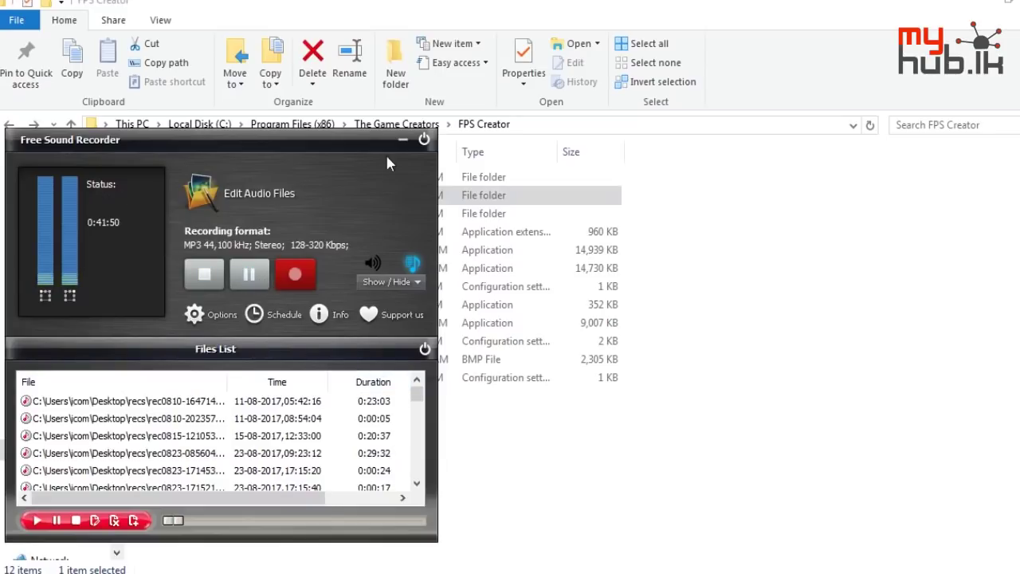
Minimize Free Sound Recorder and the Explorer window to show the desktop
left_click(402, 141)
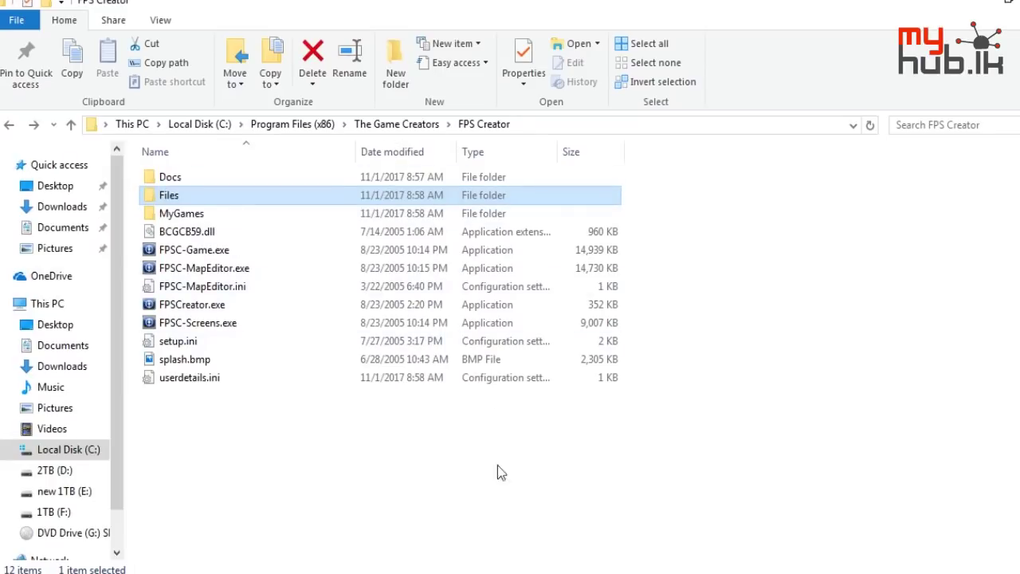
key("alt+Tab")
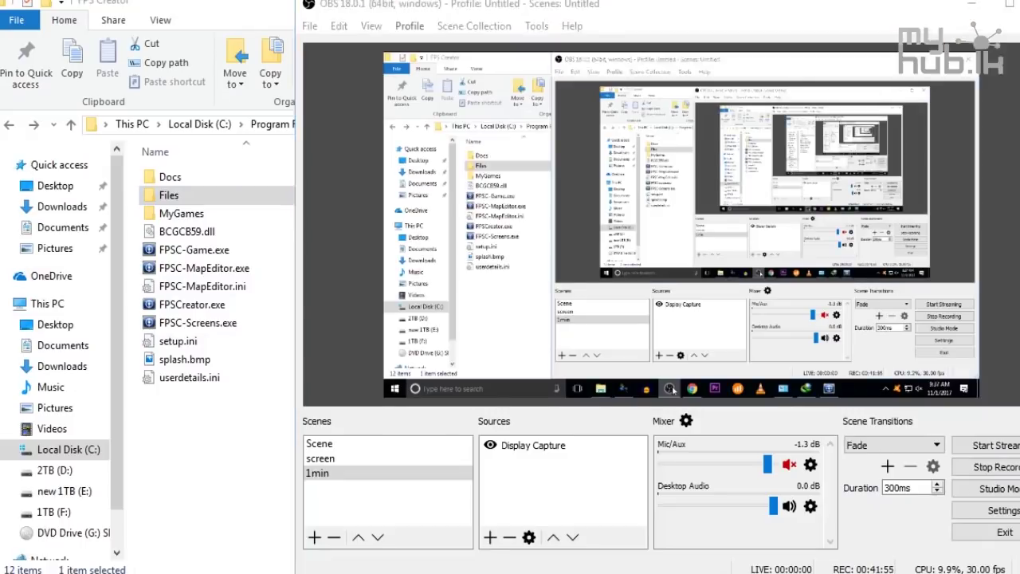
key("alt+Tab")
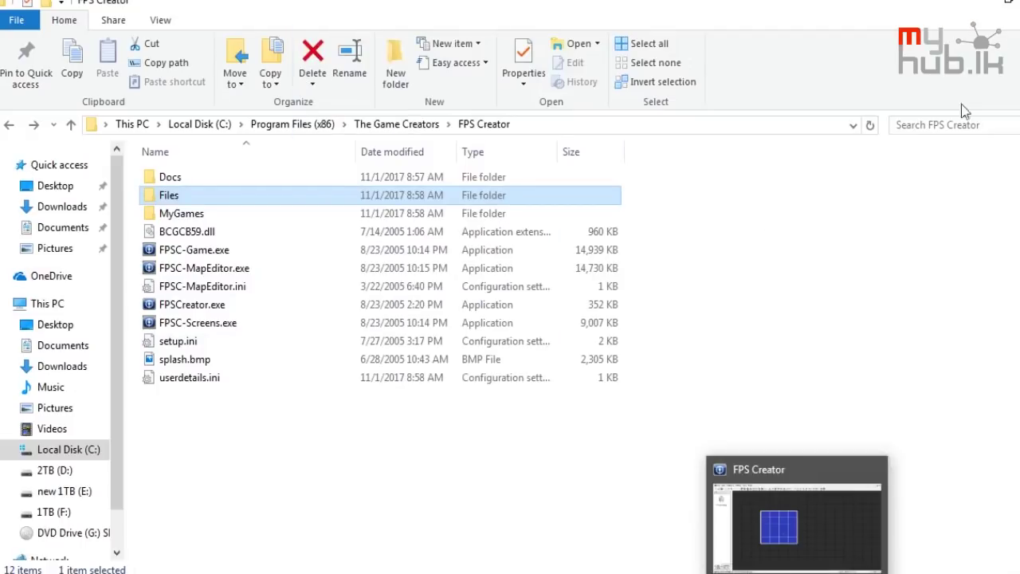
left_click(981, 4)
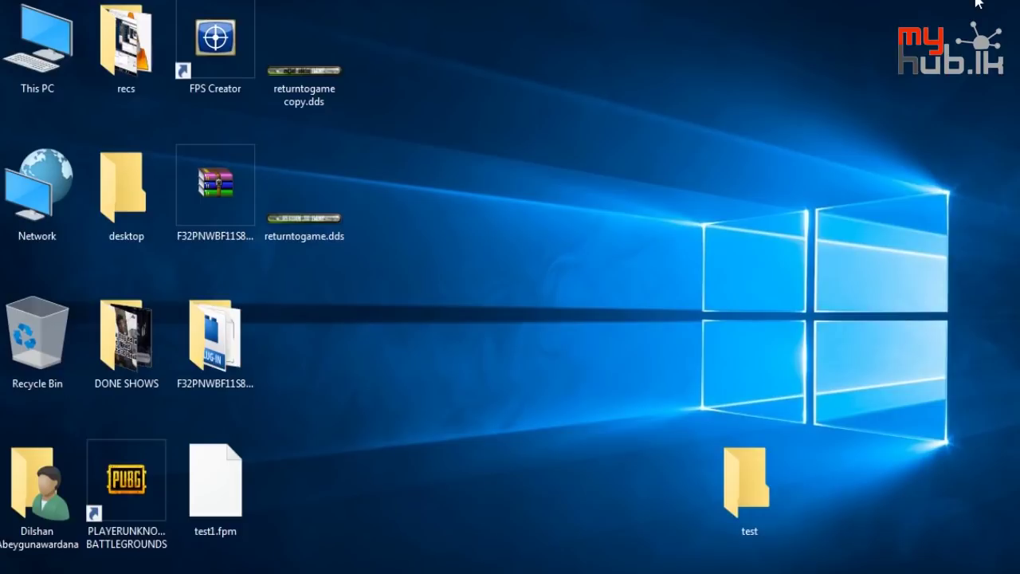